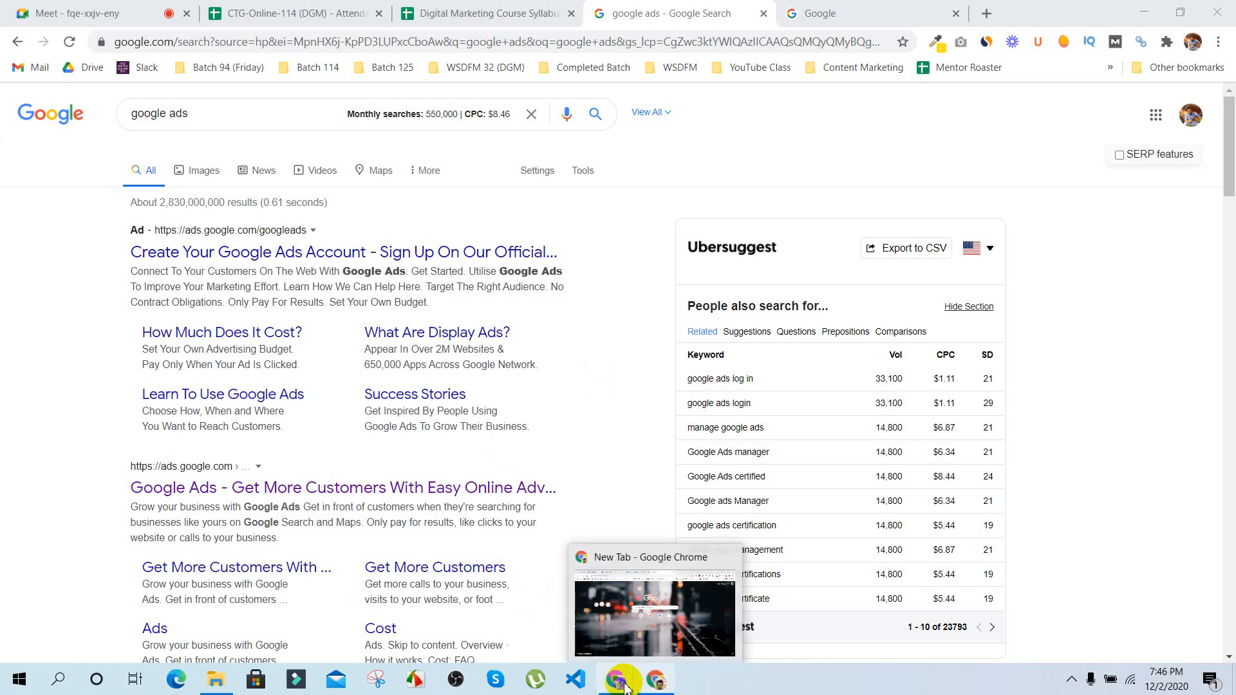
# Step: Admit the waiting participant to the Google Meet call and return to the google ads search results
pyautogui.moveTo(616, 684)
pyautogui.click(548, 628)
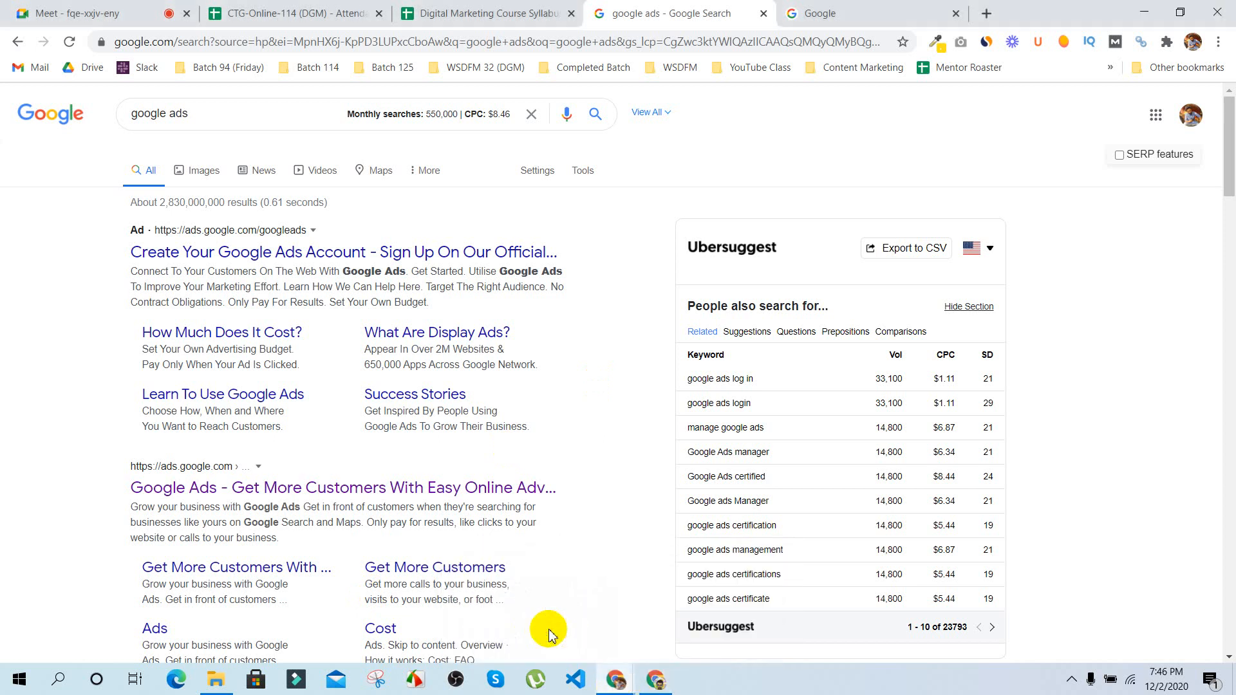
pyautogui.click(147, 11)
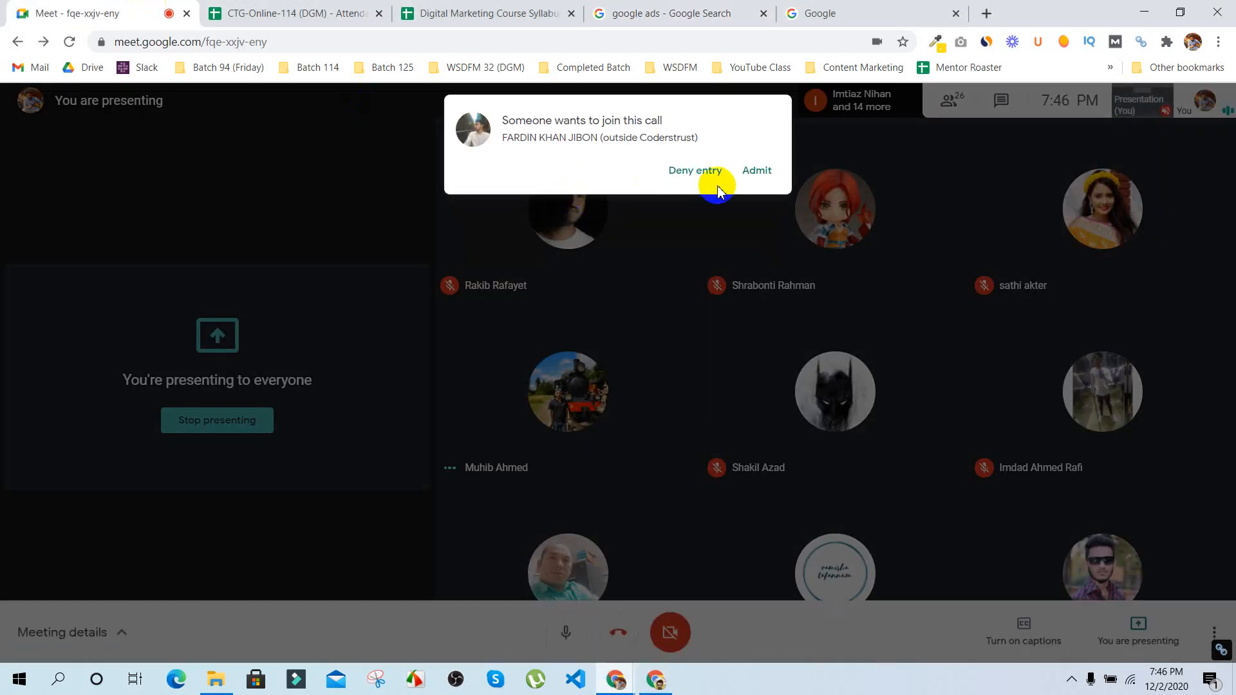
pyautogui.click(757, 174)
pyautogui.click(689, 9)
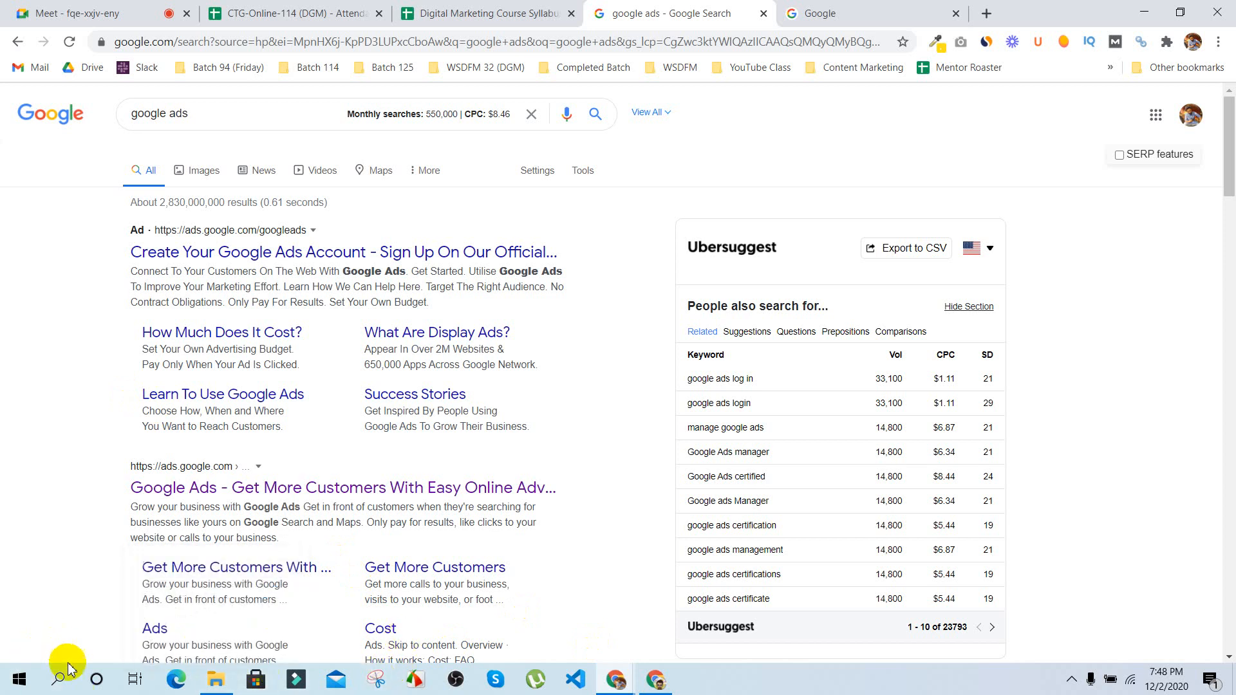
# Step: Open a blank Notepad document and move its window higher over the browser
pyautogui.click(58, 680)
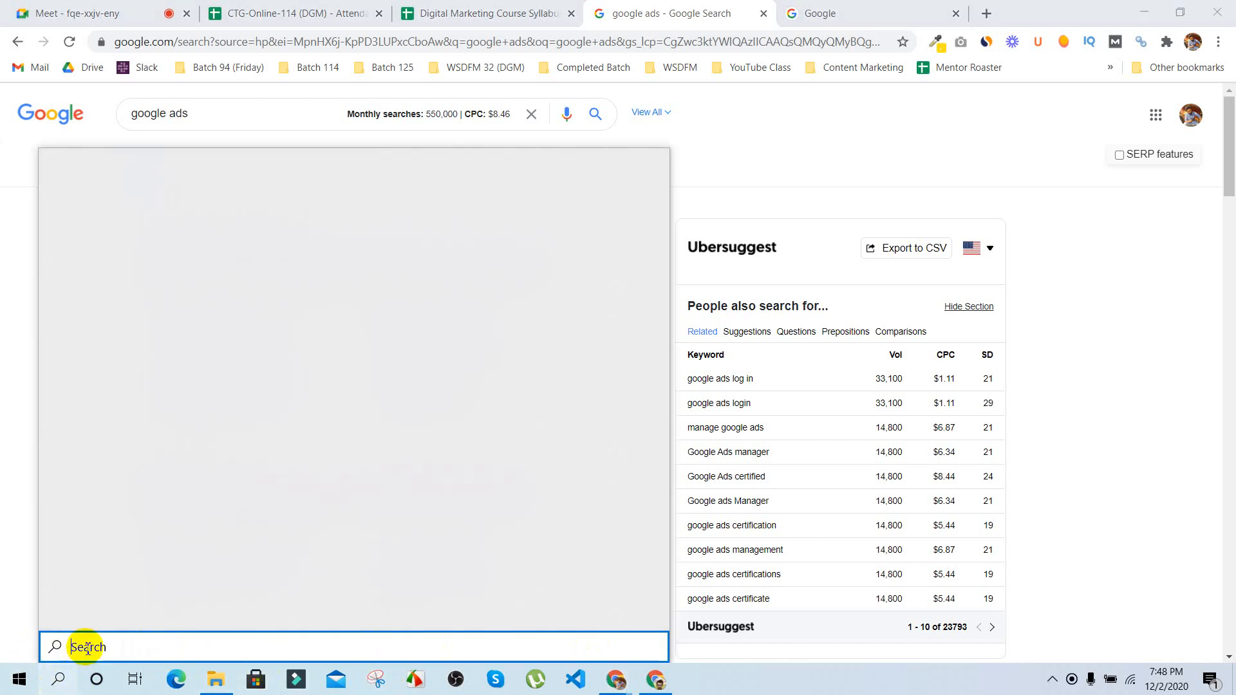
pyautogui.write('note')
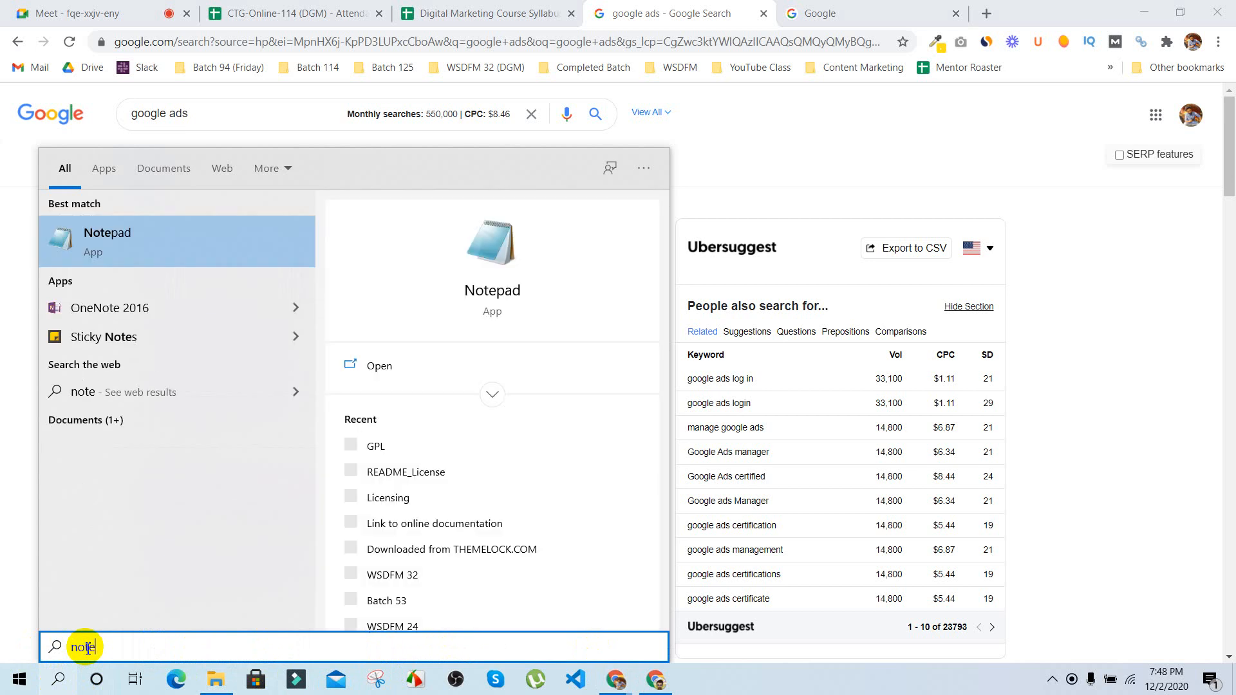
pyautogui.click(155, 256)
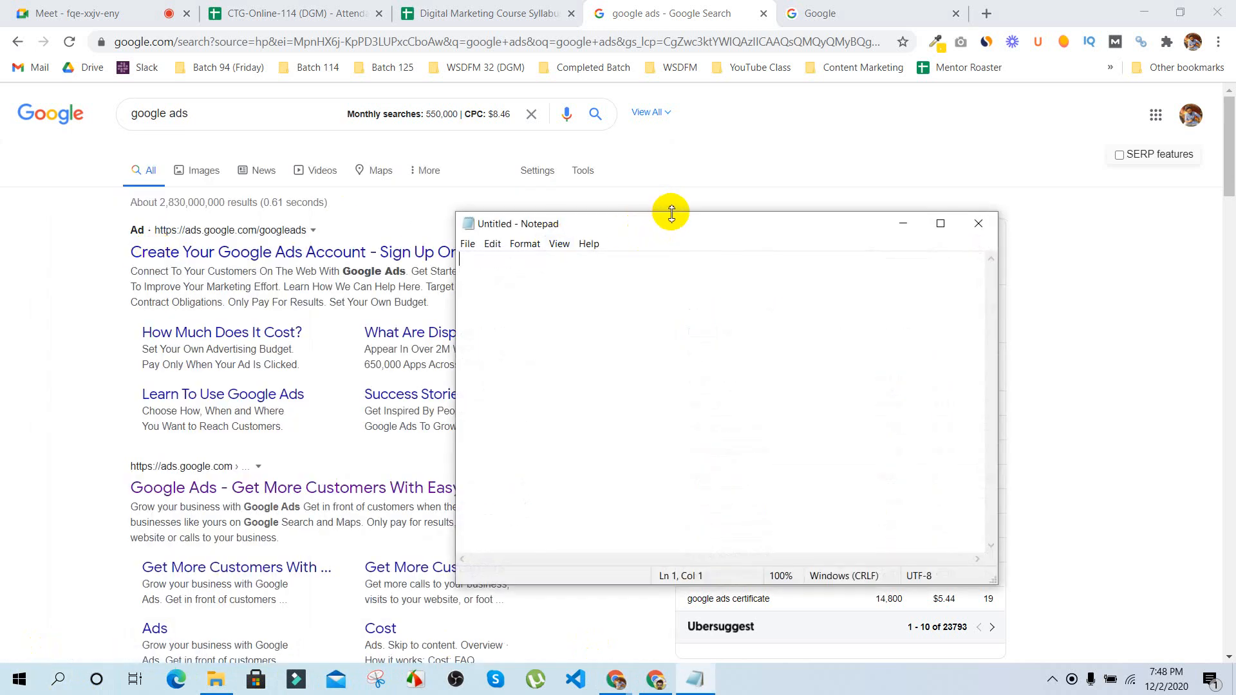
pyautogui.moveTo(667, 213); pyautogui.dragTo(665, 114)
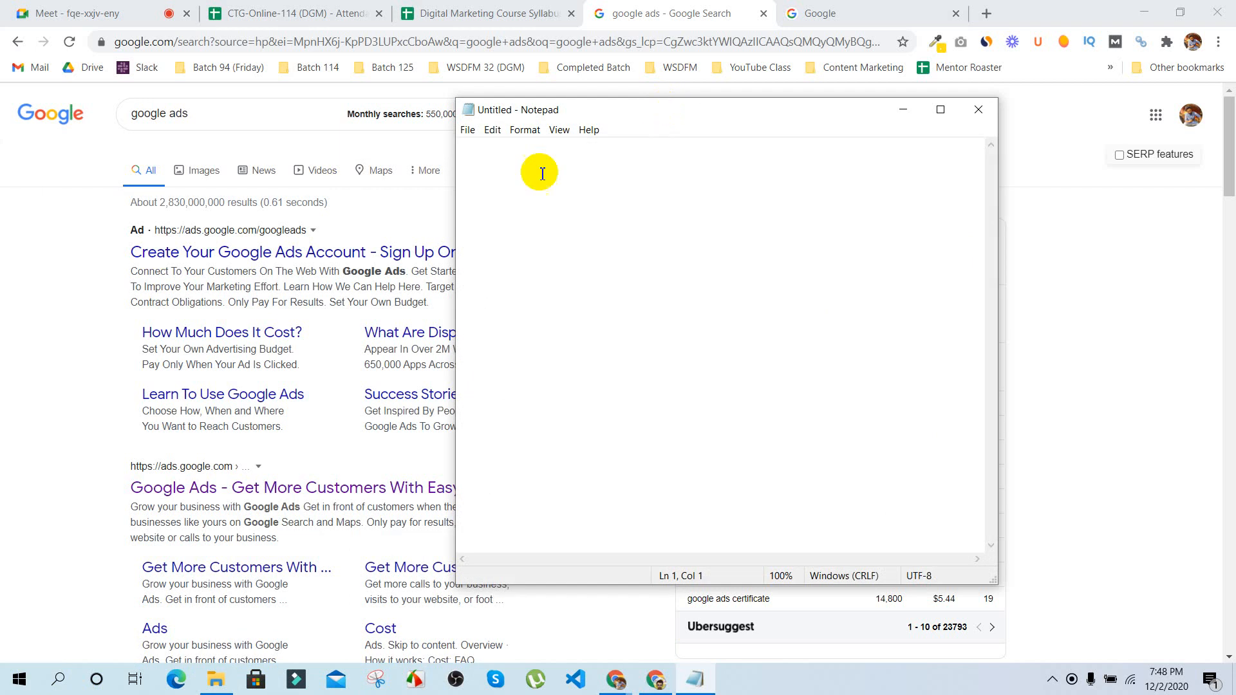
# Step: Write the heading "Google Ads Typs" underlined with a row of equals signs, followed by a blank line
pyautogui.write('Google ')
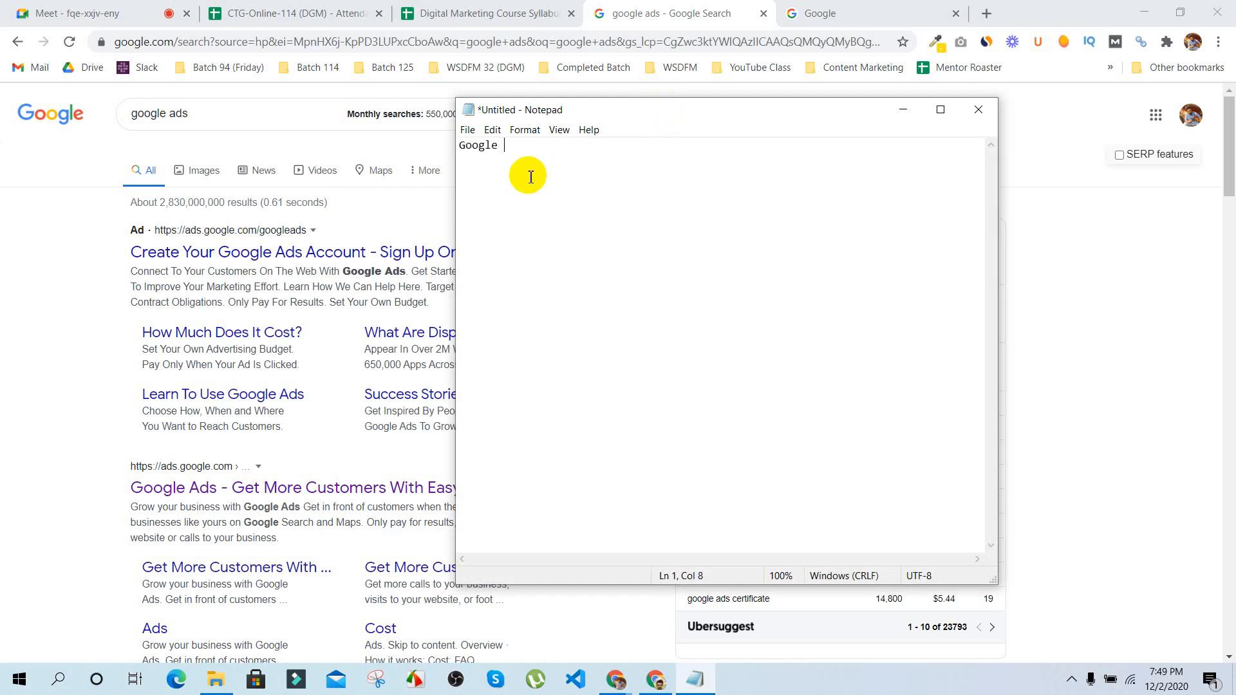
pyautogui.write('Ads Typs')
pyautogui.press('Return')
pyautogui.write('===============')
pyautogui.press('Return')
pyautogui.press('Return')
# Step: Add the list item "1. Search Ad" below the heading and minimize the note
pyautogui.write('1. Search Ads')
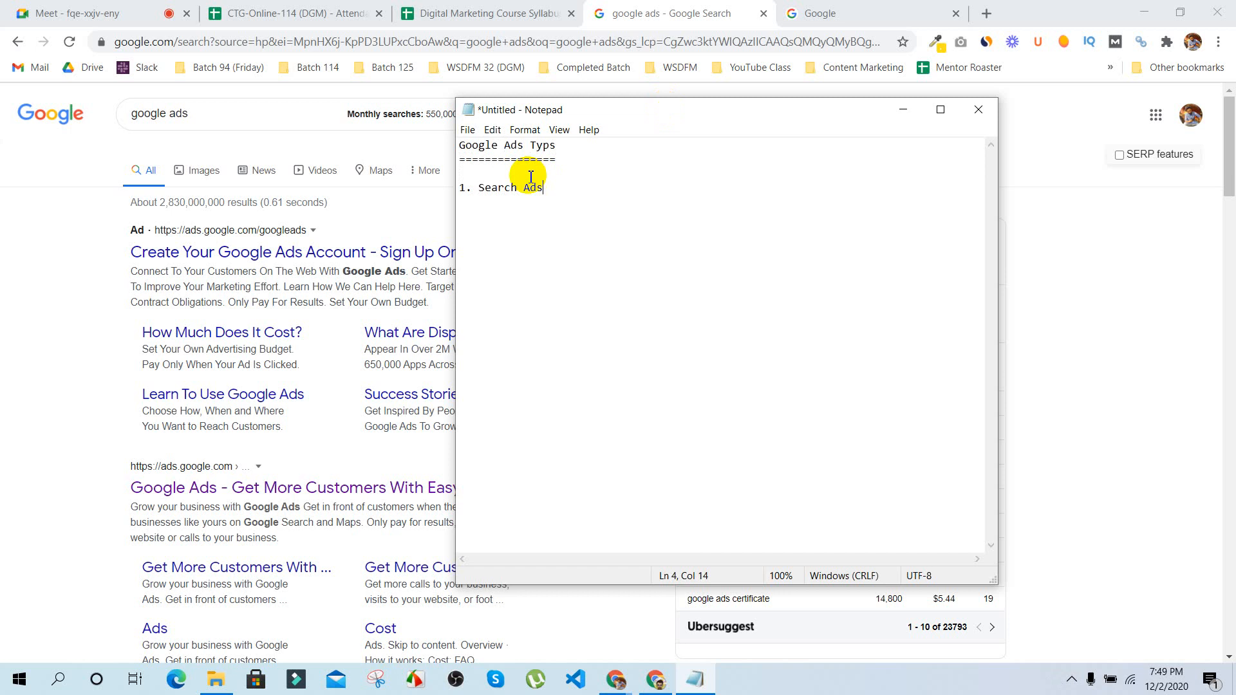
pyautogui.press('BackSpace')
pyautogui.click(903, 109)
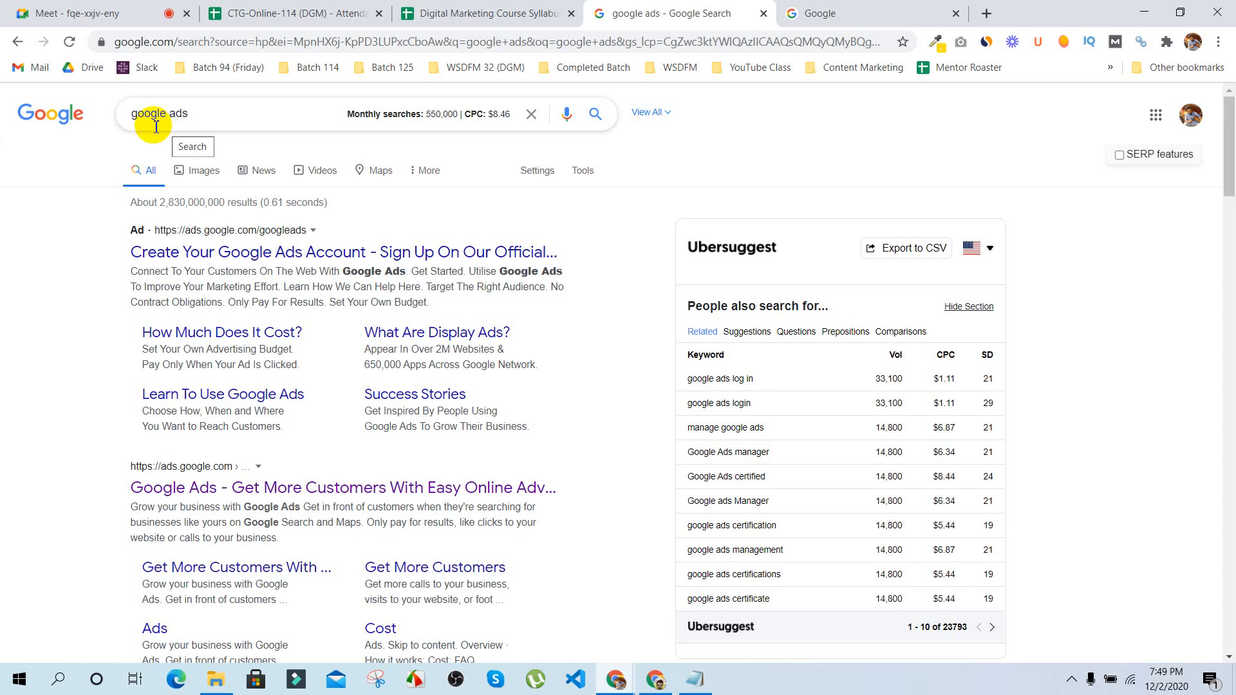
# Step: Admit the two participants waiting to join the Google Meet call, returning to the google ads search results after each
pyautogui.click(110, 13)
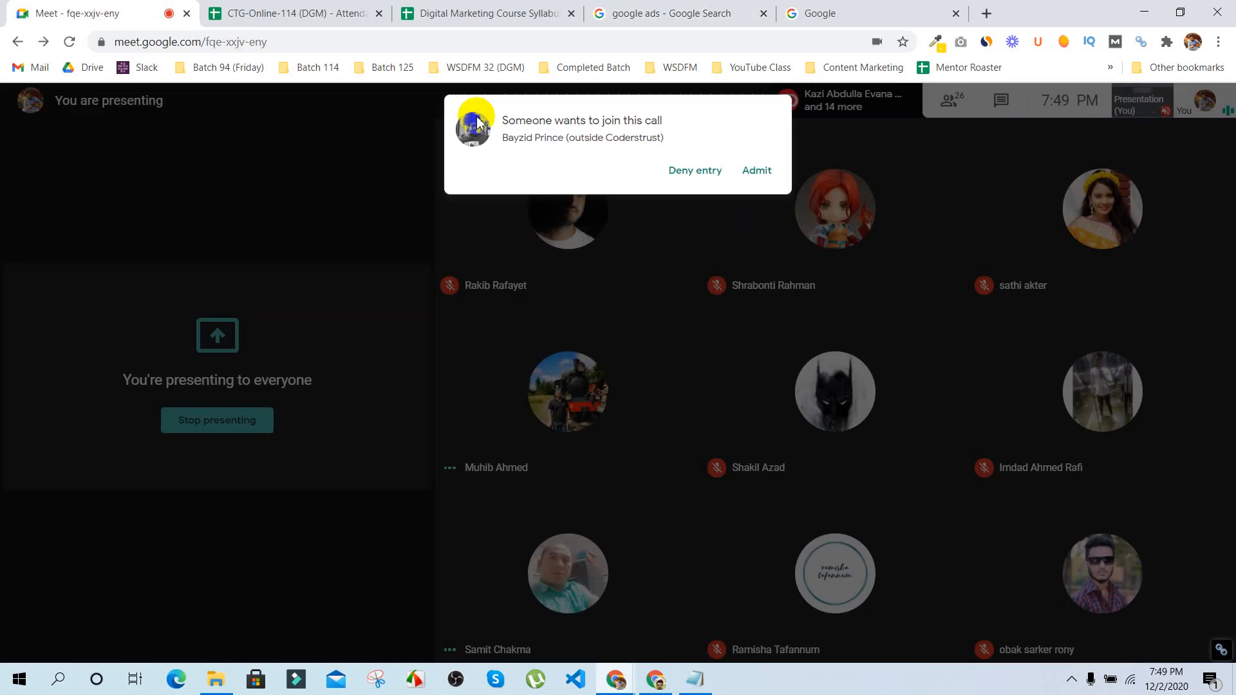
pyautogui.click(770, 170)
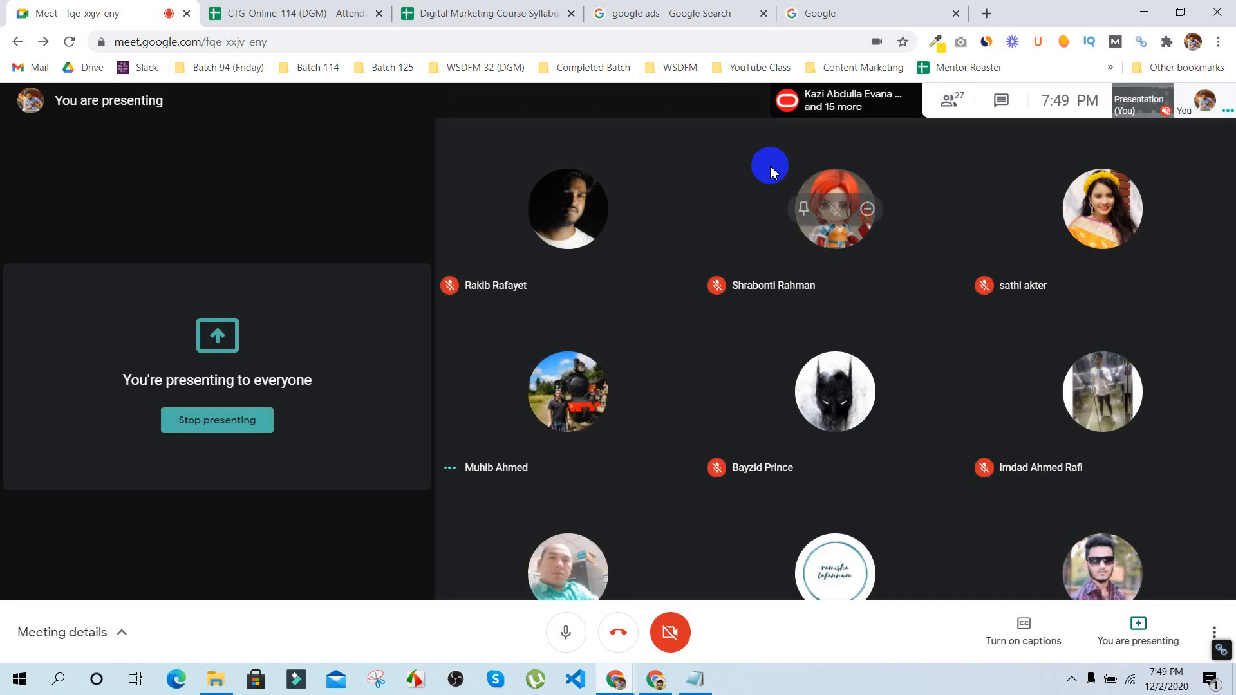
pyautogui.click(659, 10)
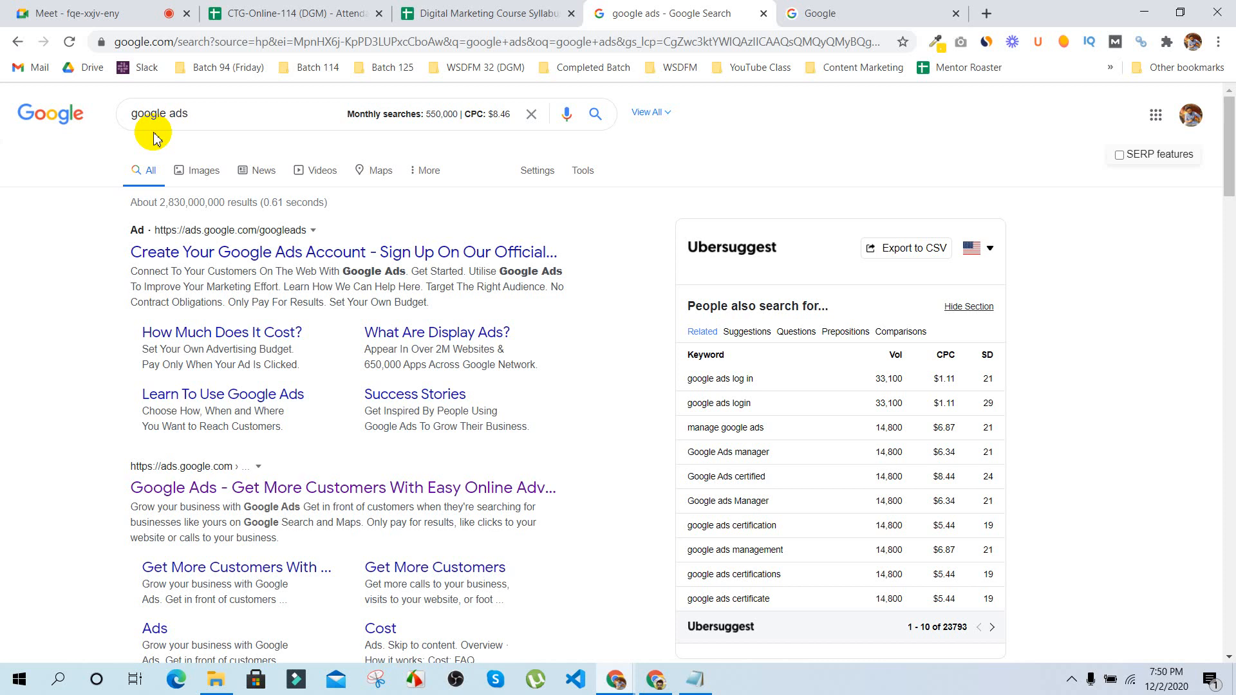
pyautogui.click(77, 12)
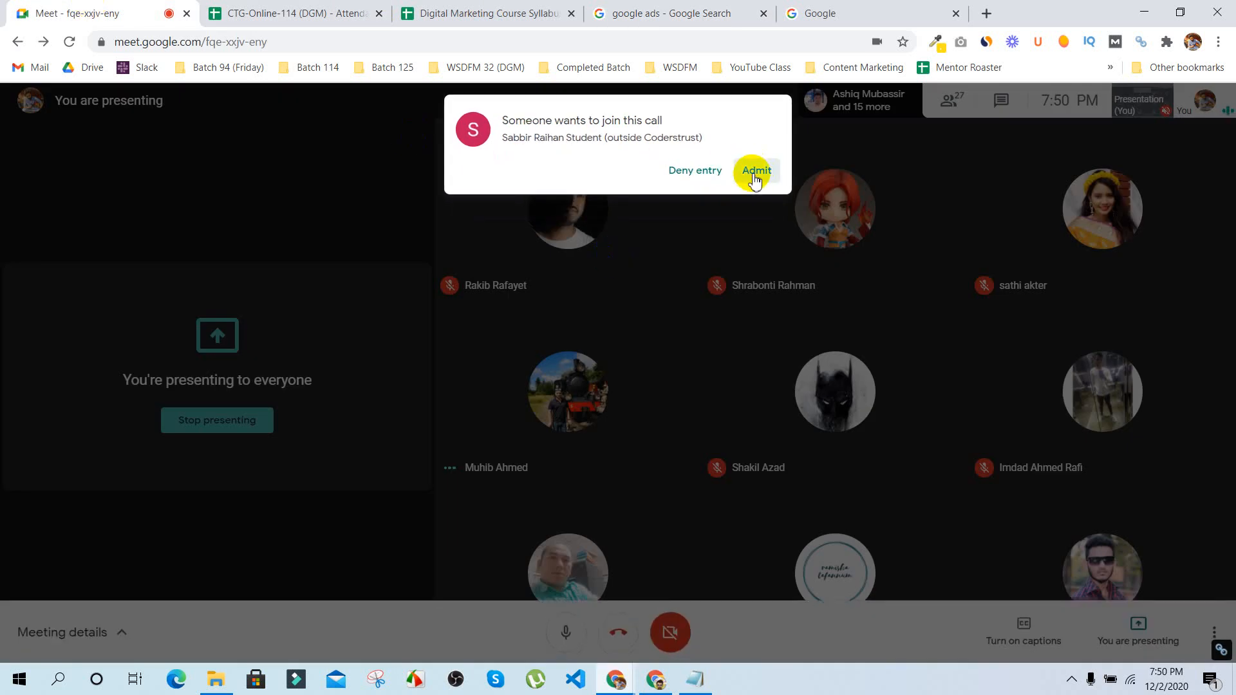
pyautogui.click(755, 171)
pyautogui.click(634, 7)
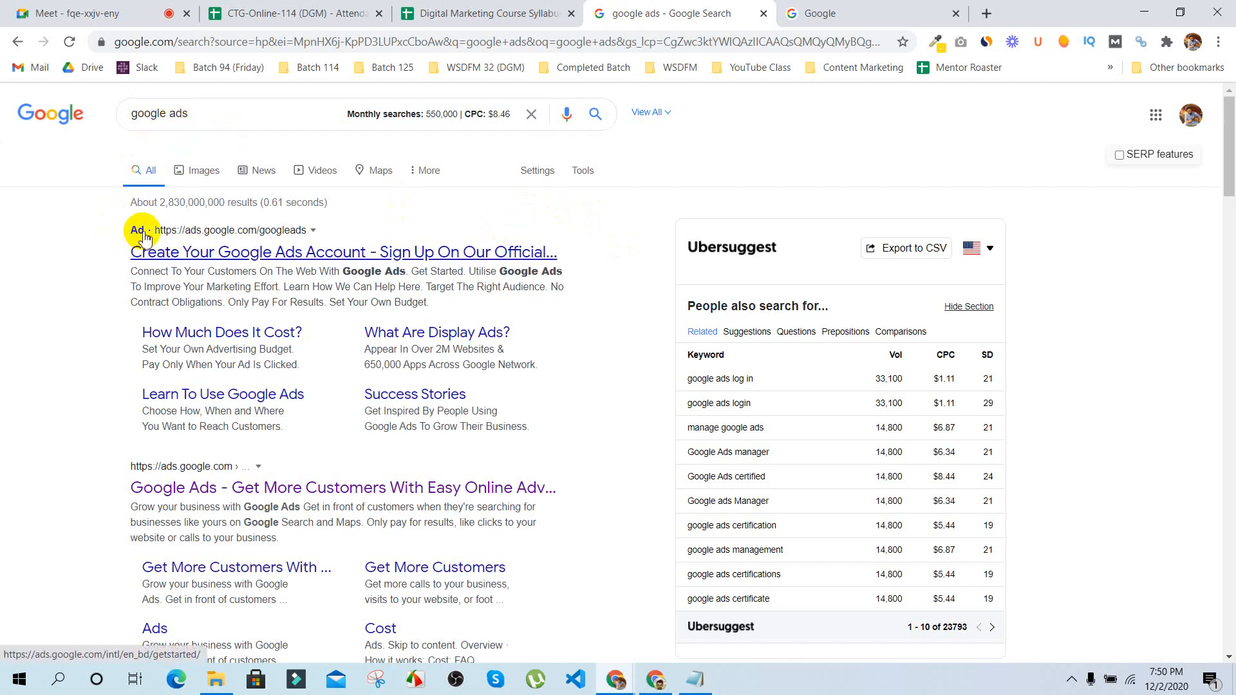
# Step: Search Google for "best hosting provider" in the blank Google tab and dismiss the location request
pyautogui.click(204, 115)
pyautogui.click(809, 8)
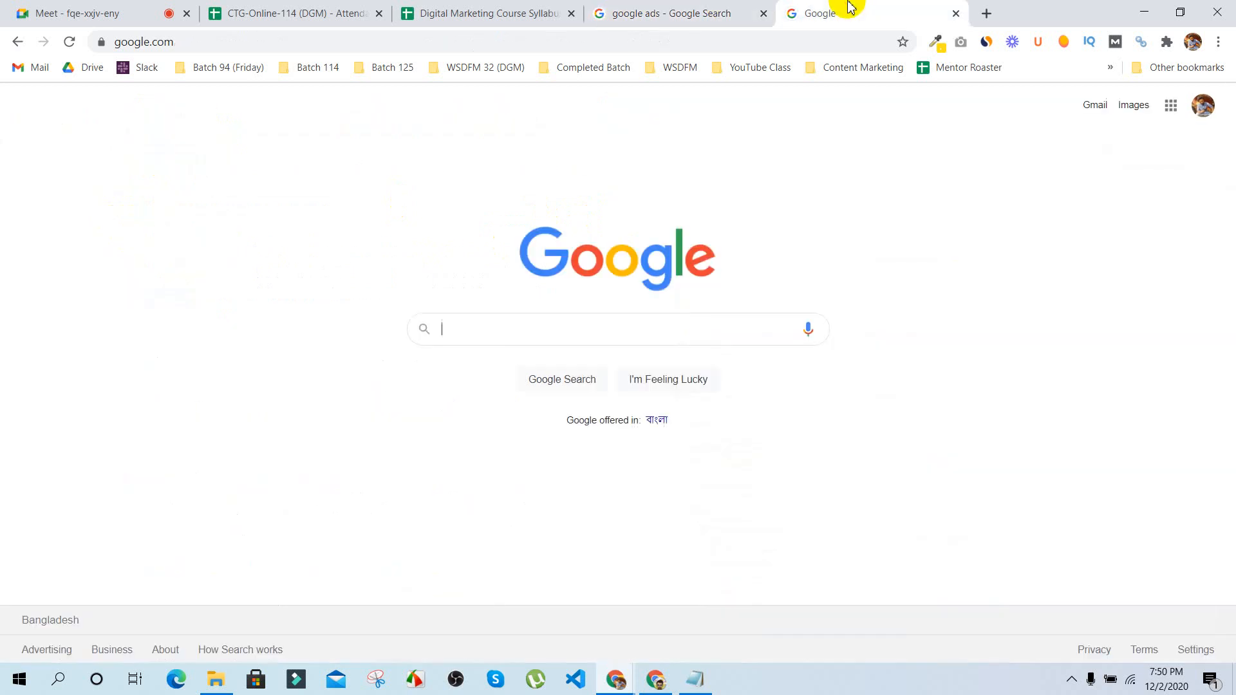
pyautogui.click(444, 329)
pyautogui.write('best hosting')
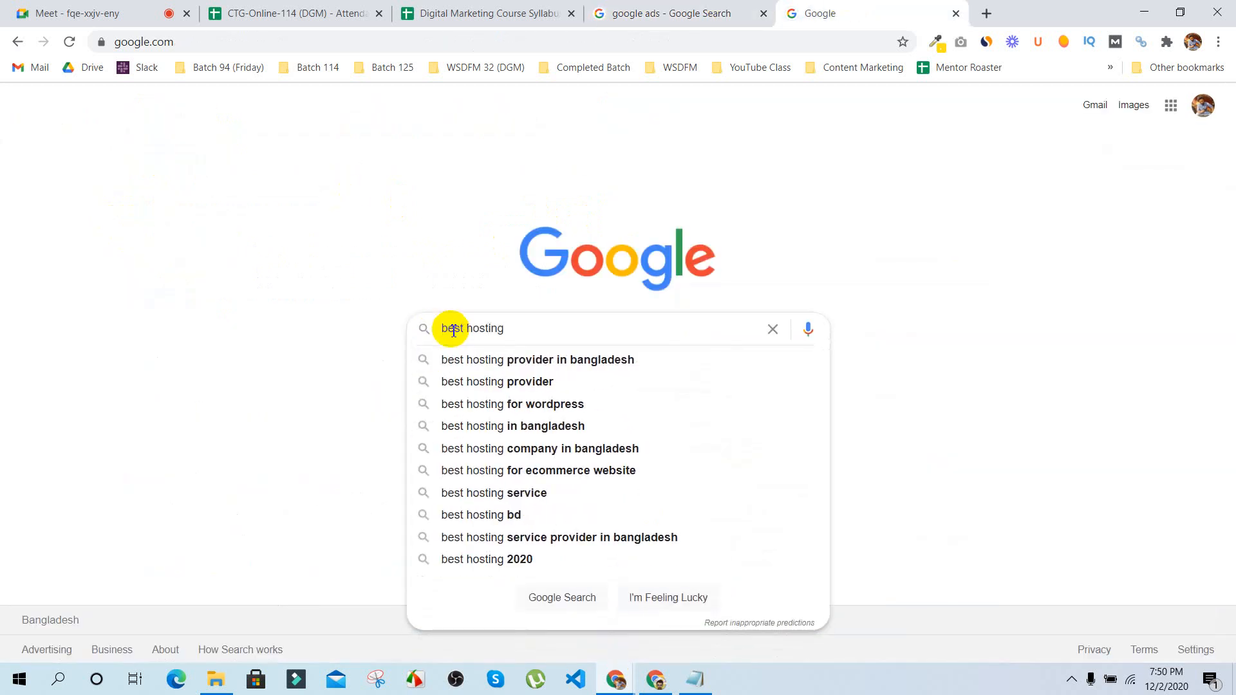
pyautogui.press('Down')
pyautogui.press('Down')
pyautogui.press('Return')
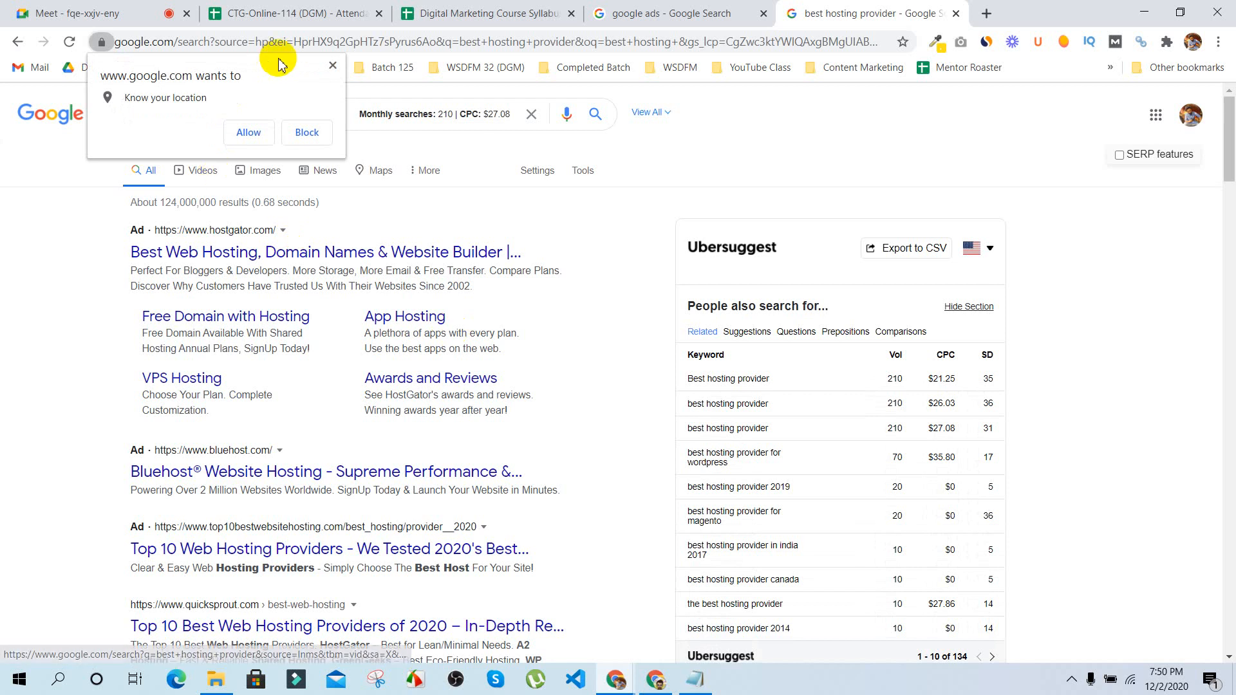
pyautogui.click(331, 65)
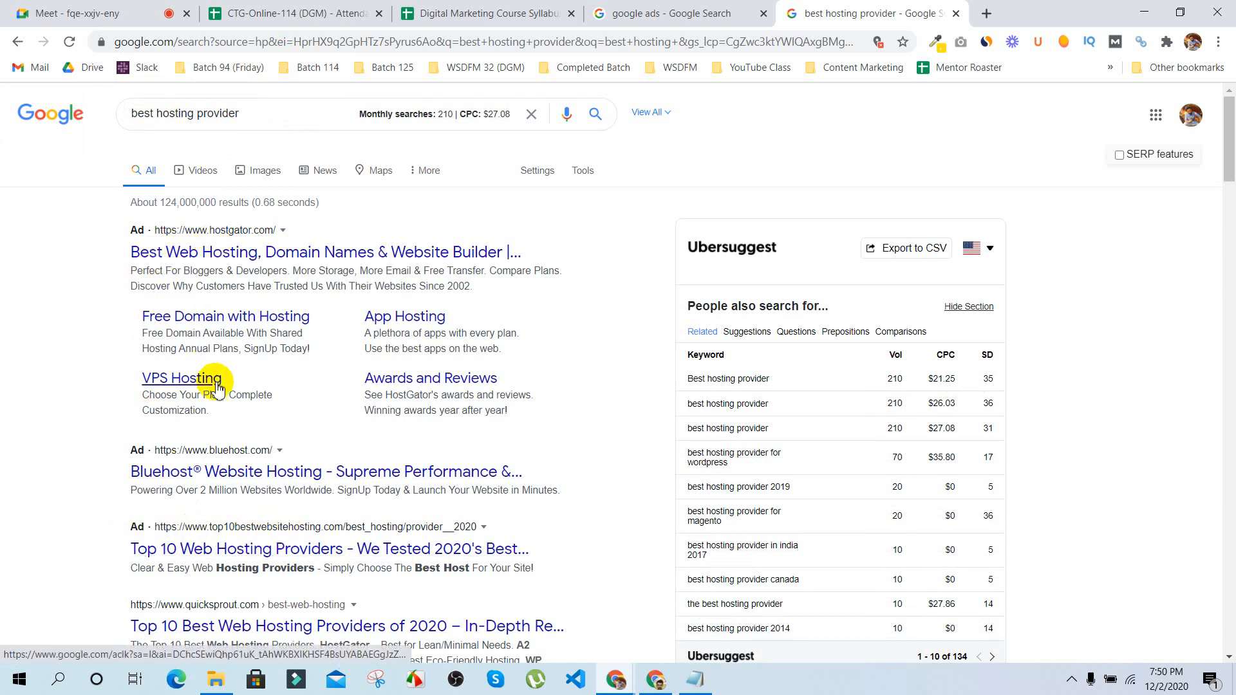
# Step: Examine the results for best hosting provider, comparing the entries marked Ad with the organic listings below them
pyautogui.scroll(-3, 217, 386)
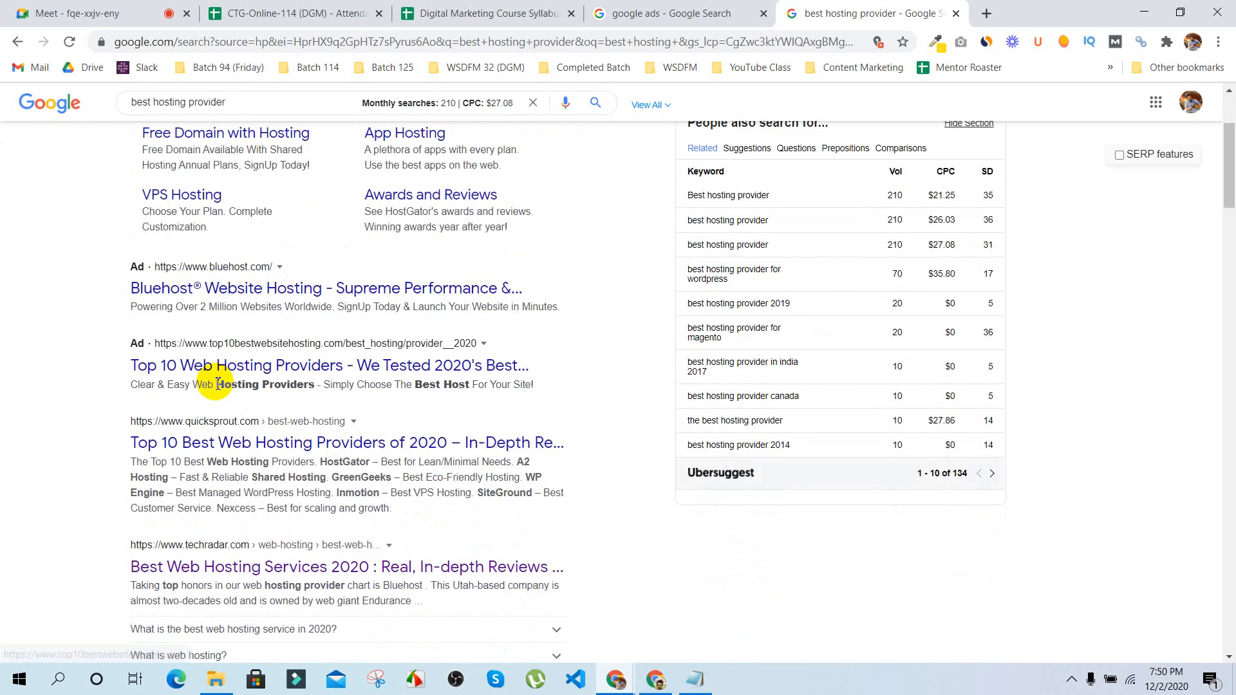
pyautogui.scroll(3, 207, 386)
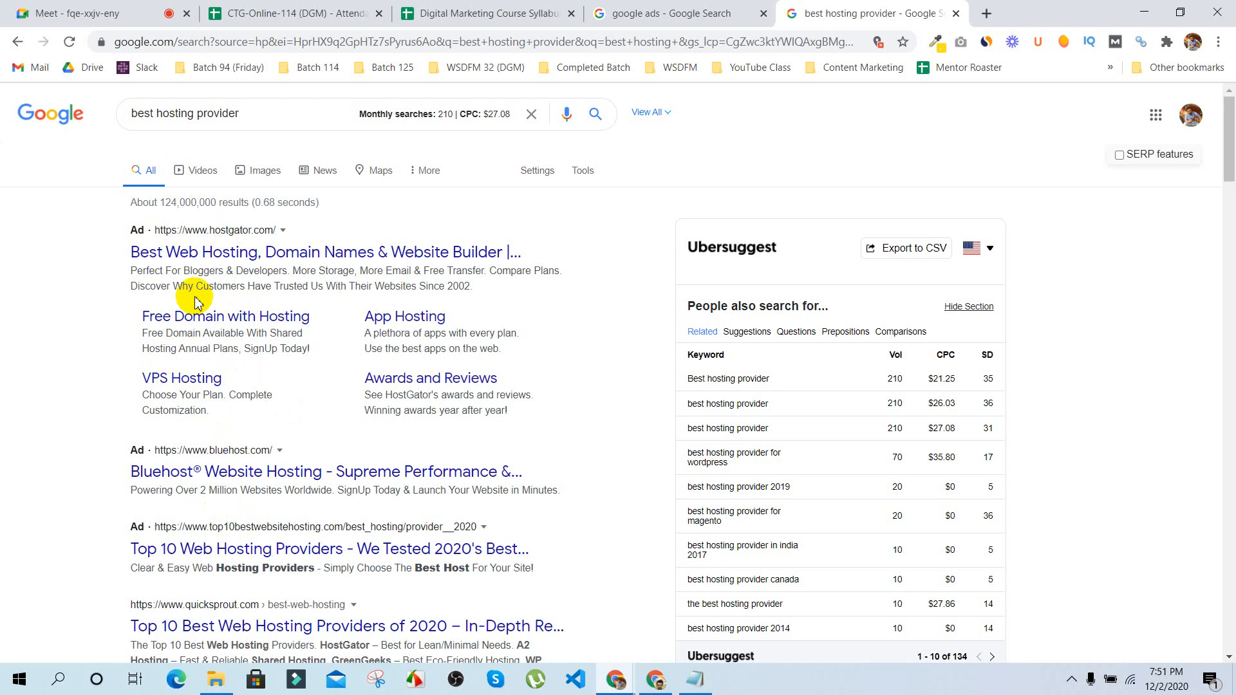
pyautogui.scroll(-5, 233, 425)
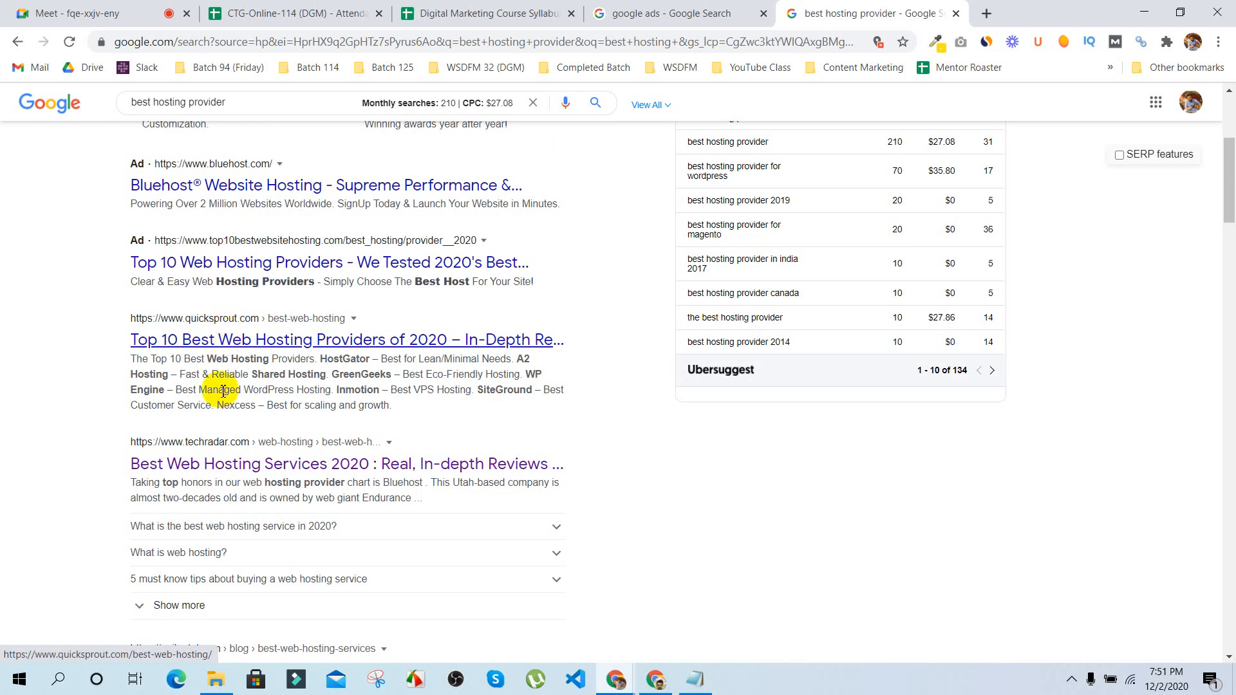
pyautogui.scroll(-1, 227, 452)
pyautogui.scroll(-3, 226, 453)
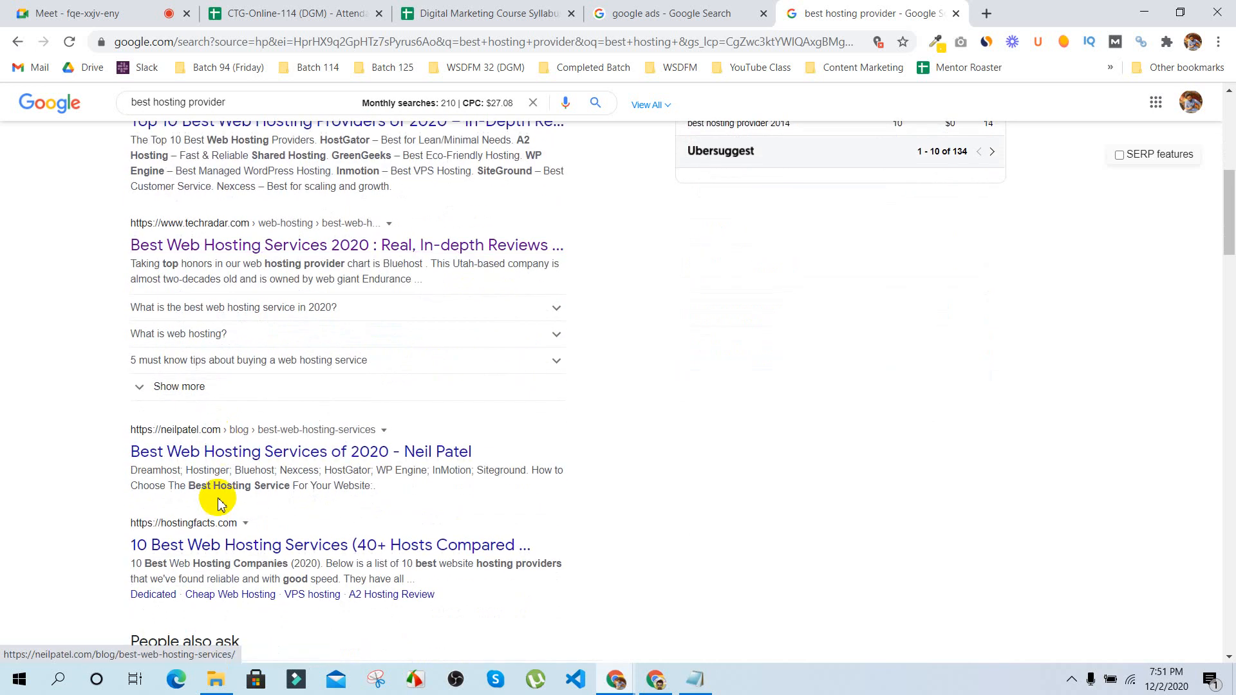
pyautogui.scroll(3, 240, 444)
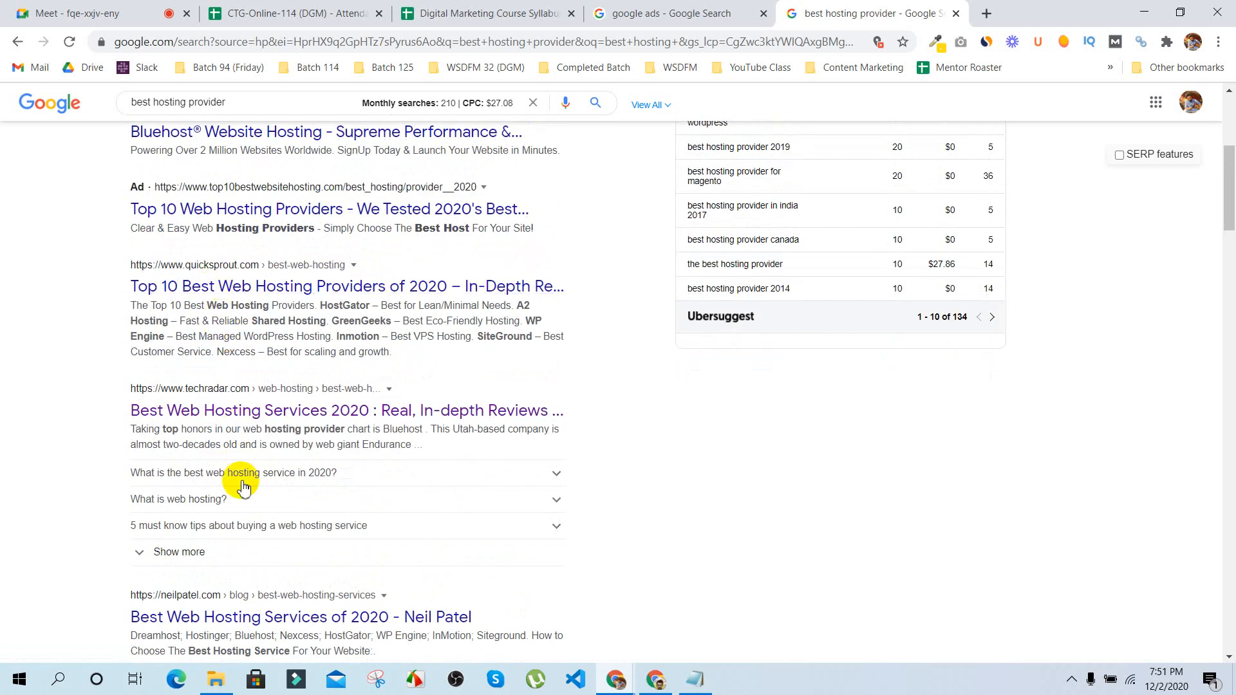
pyautogui.scroll(5, 243, 487)
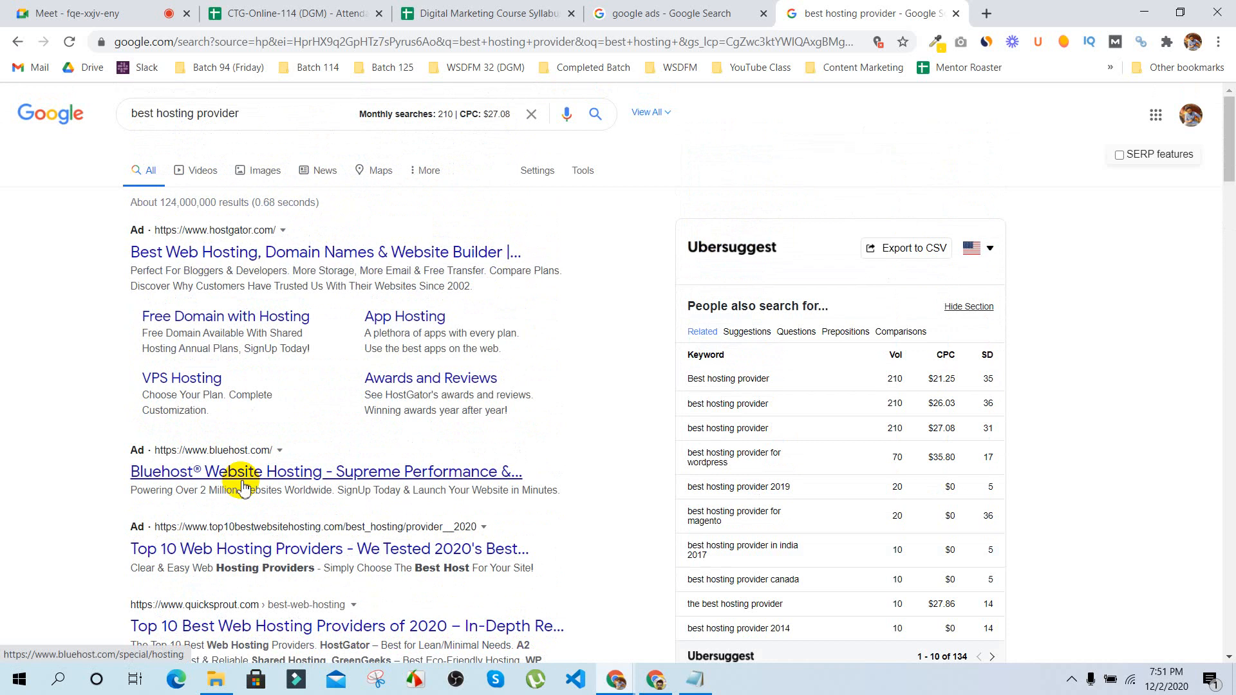
pyautogui.scroll(-2, 122, 315)
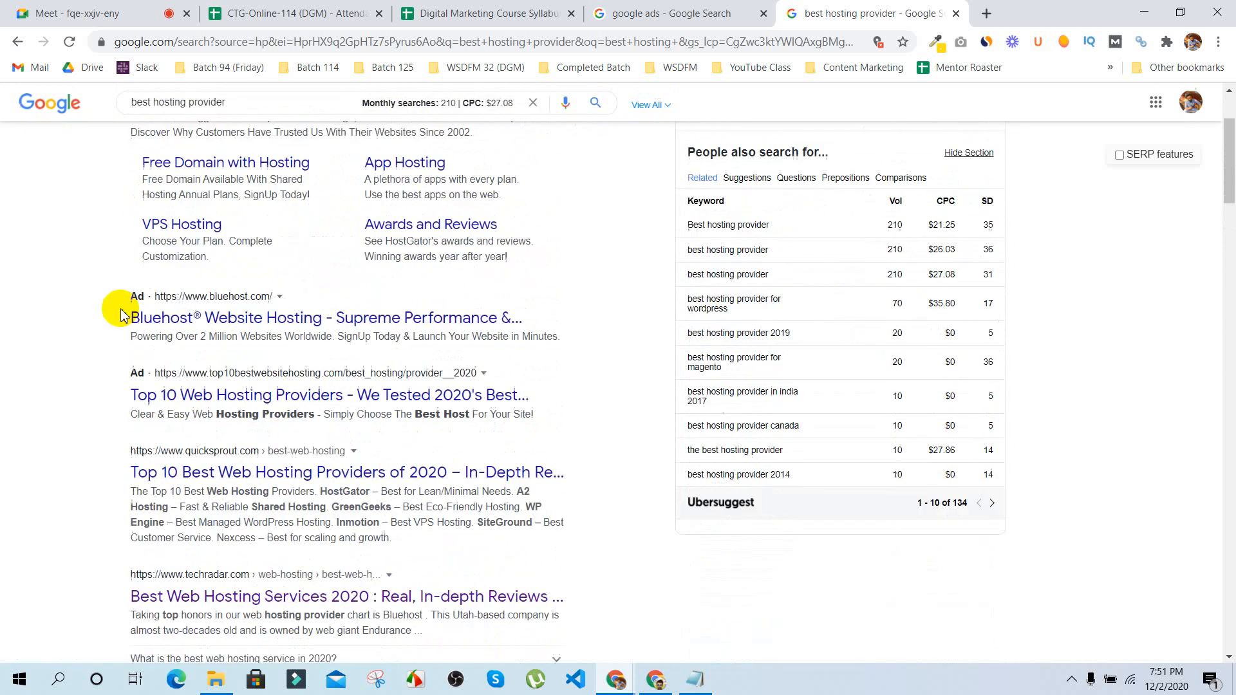
pyautogui.scroll(-2, 144, 469)
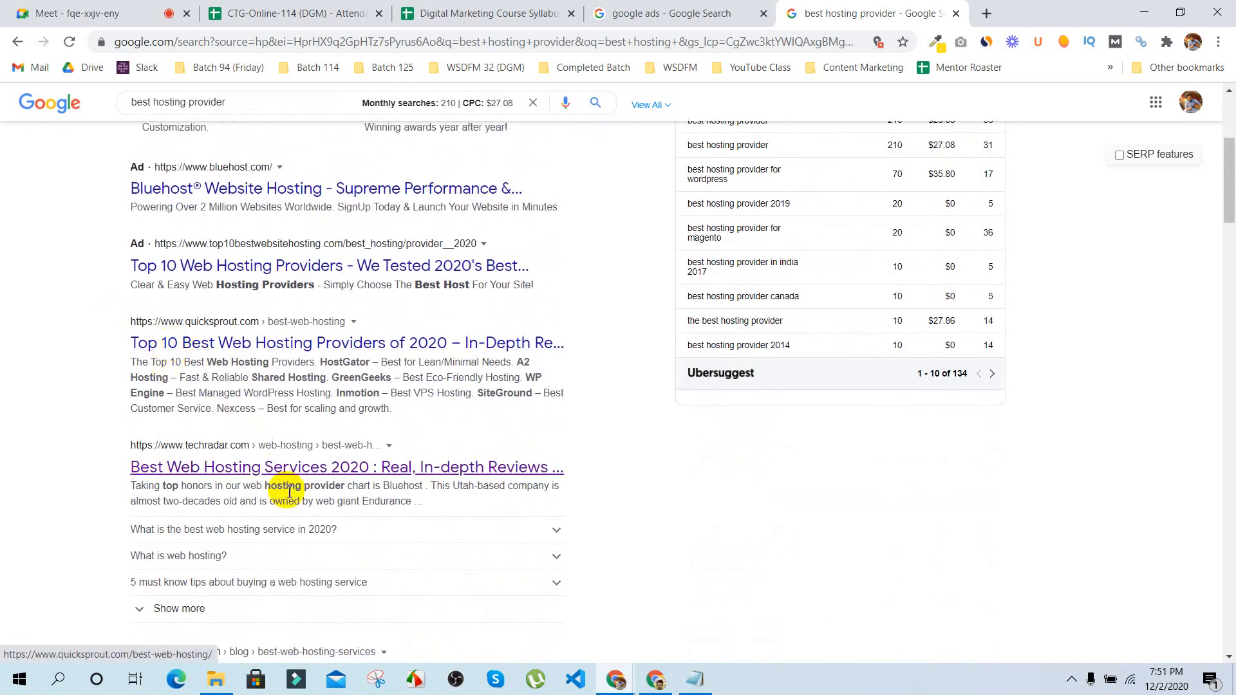
pyautogui.scroll(-2, 290, 496)
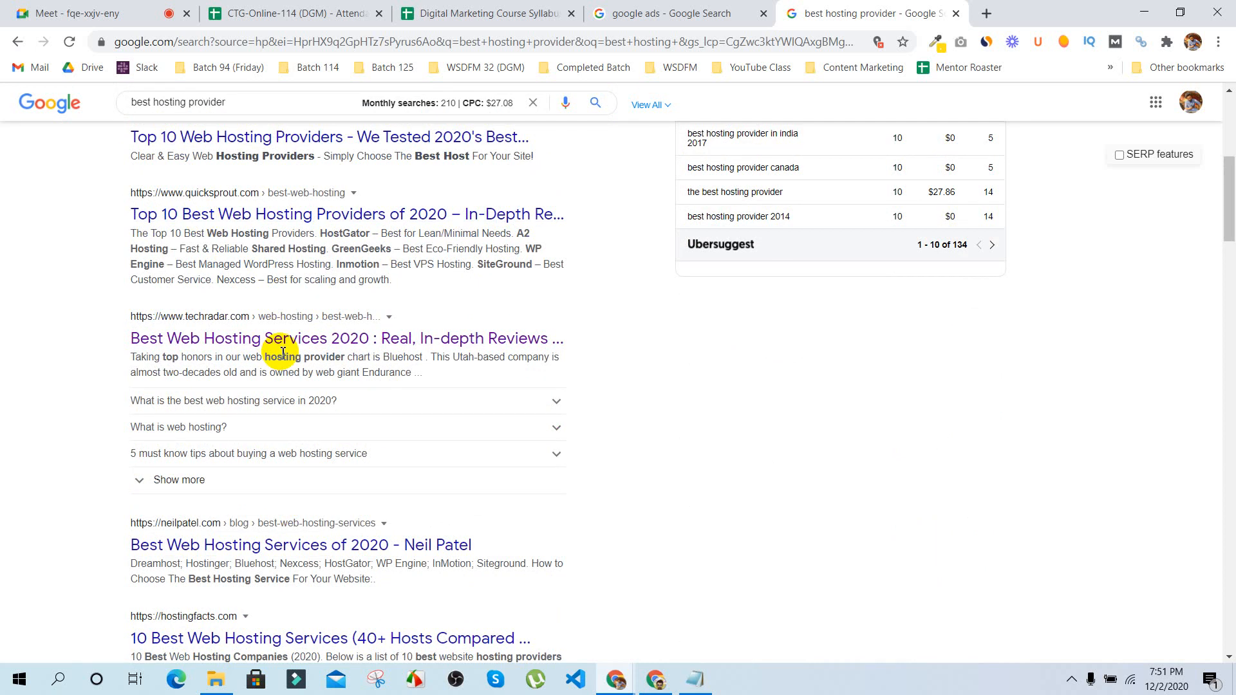
pyautogui.scroll(6, 309, 338)
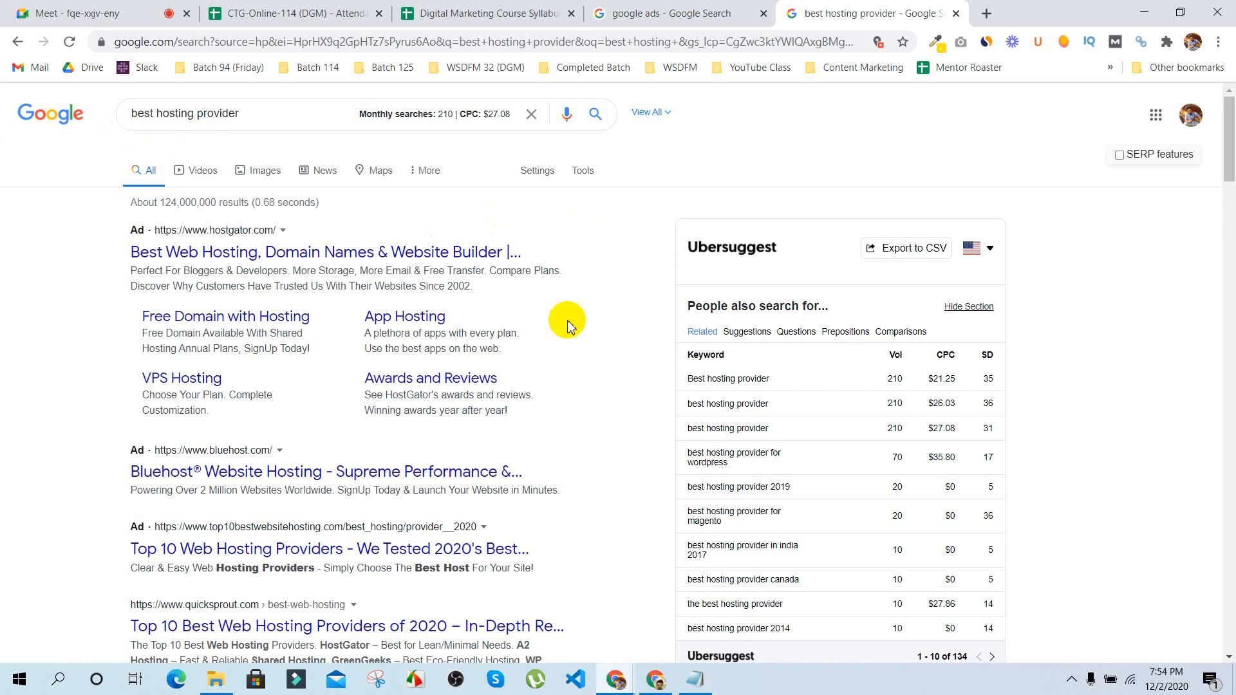
# Step: Add "2. Display Ads" to the Notepad list, correct the first item to "Search Ads", and minimize the note
pyautogui.click(695, 679)
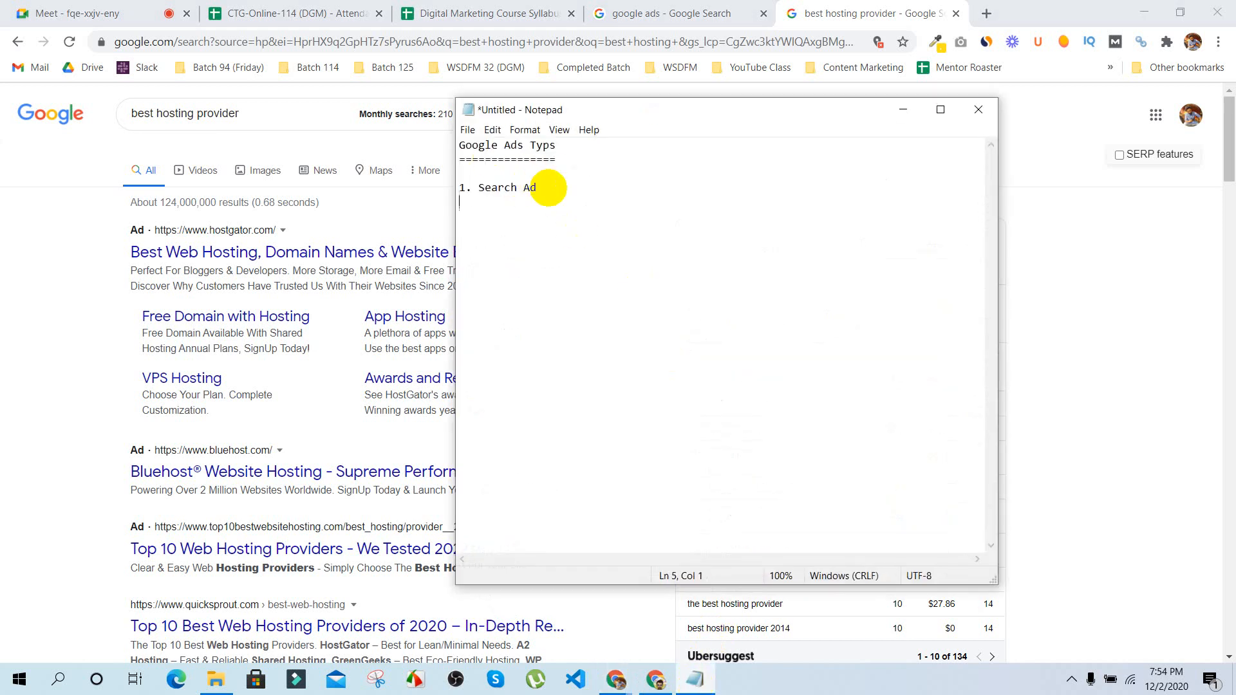
pyautogui.write('2. Display Ads')
pyautogui.press('BackSpace')
pyautogui.write('s')
pyautogui.press('Up')
pyautogui.write('s')
pyautogui.press('Down')
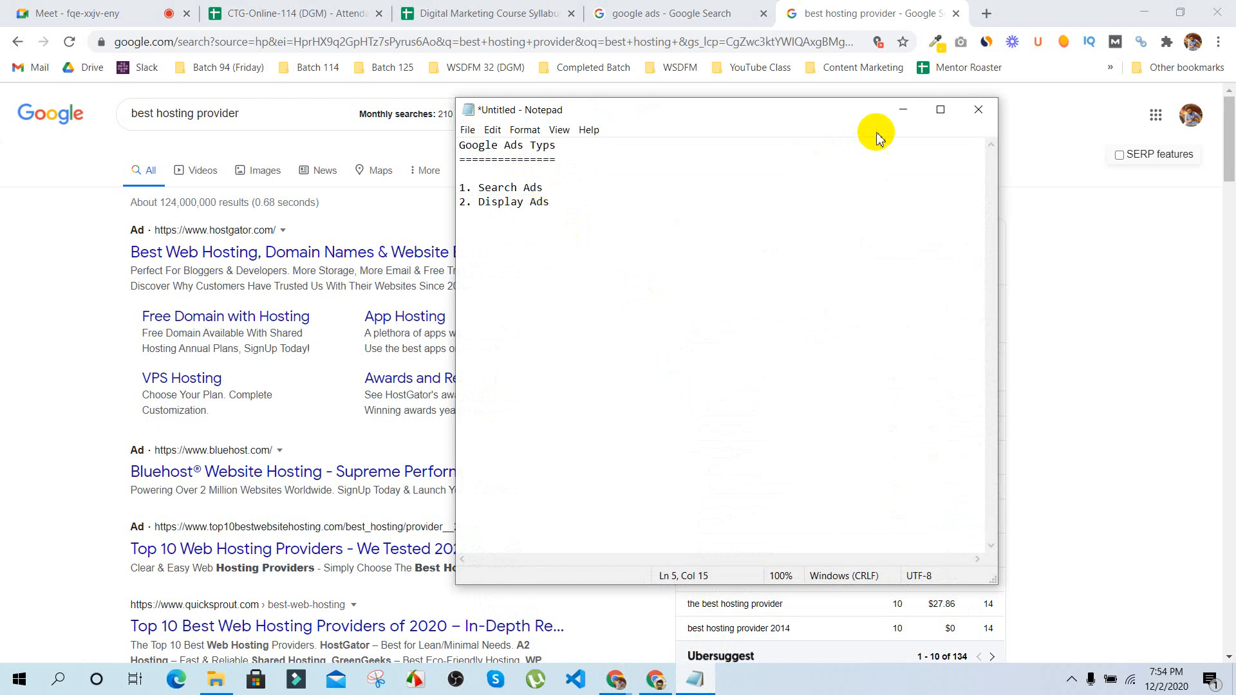
pyautogui.click(905, 110)
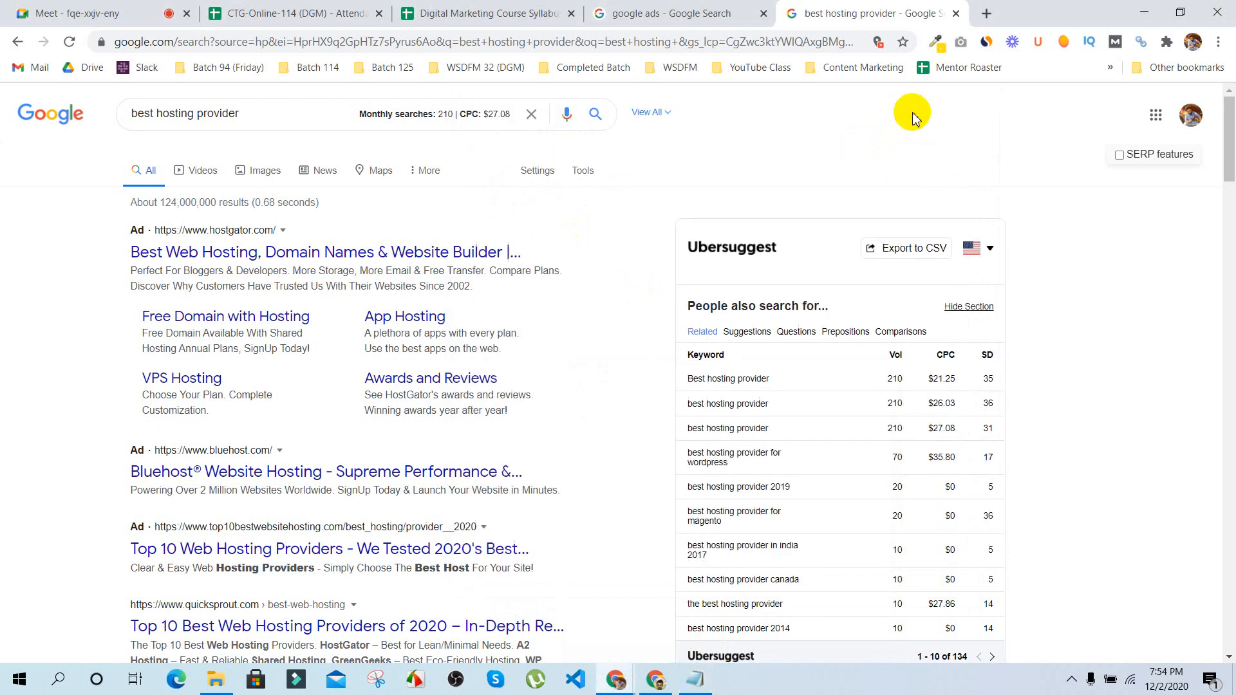
# Step: Search Google for "dailystar" from the google ads results tab and open The Daily Star website, thedailystar.net
pyautogui.click(695, 6)
pyautogui.moveTo(695, 6); pyautogui.dragTo(469, 91)
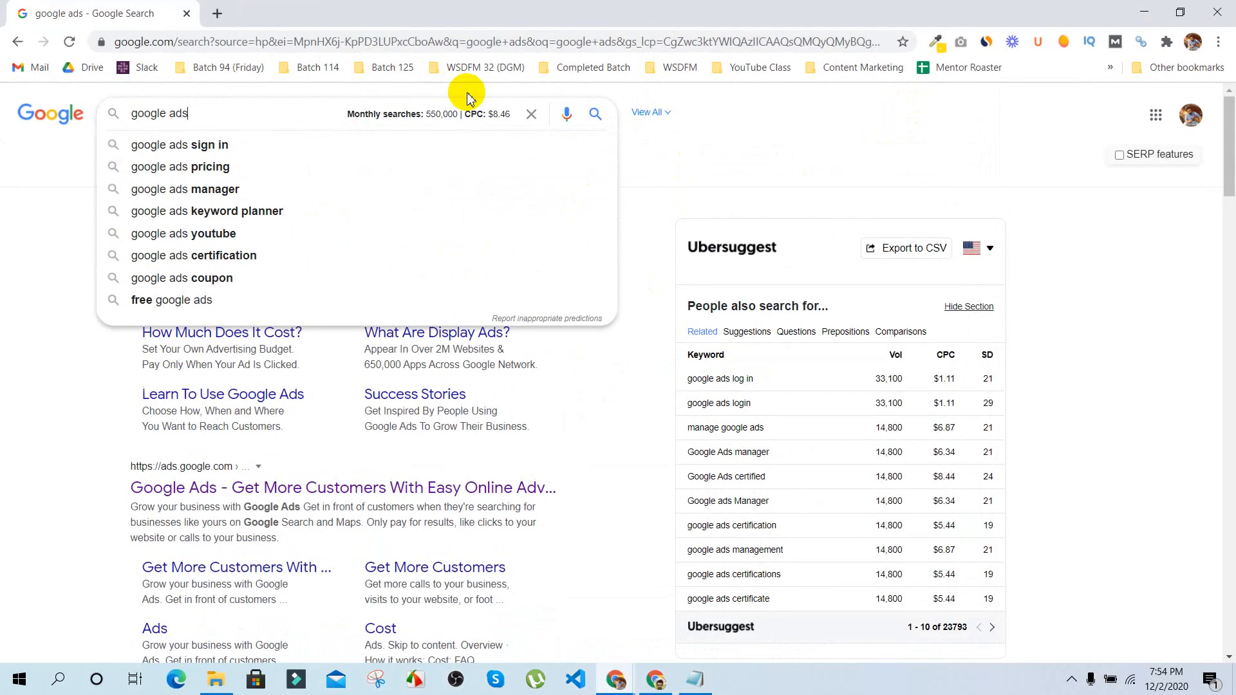
pyautogui.moveTo(118, 20); pyautogui.dragTo(726, 4)
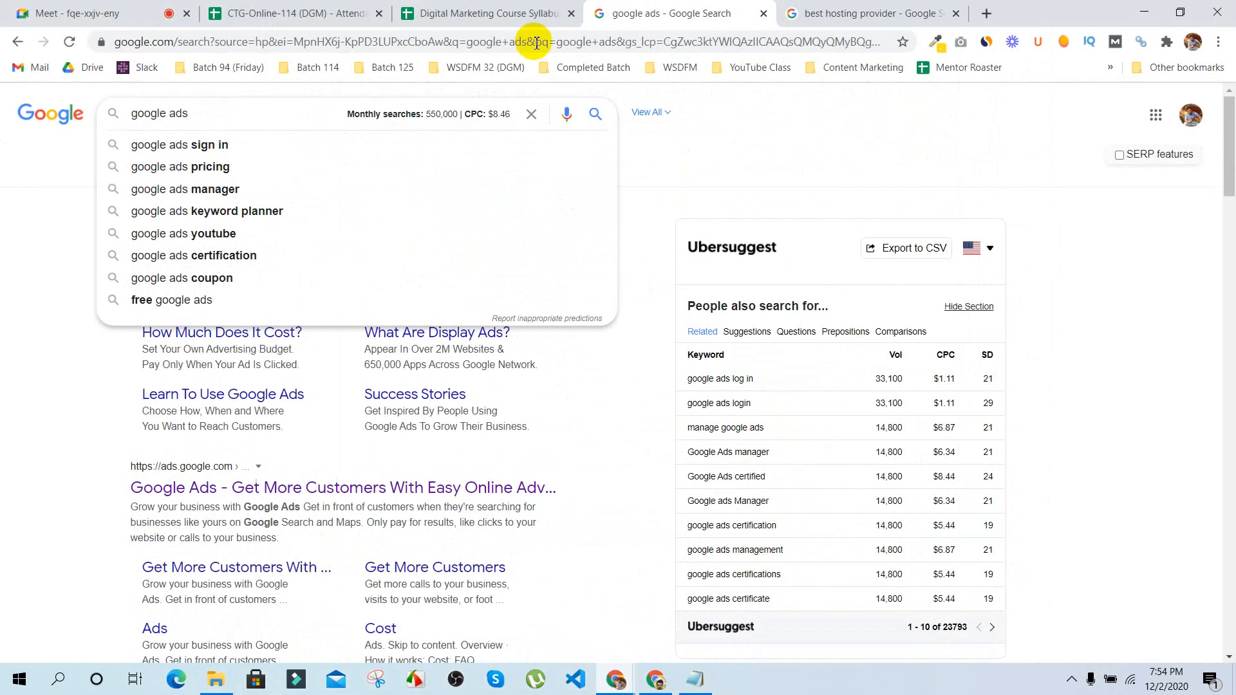
pyautogui.tripleClick(248, 105)
pyautogui.press('BackSpace')
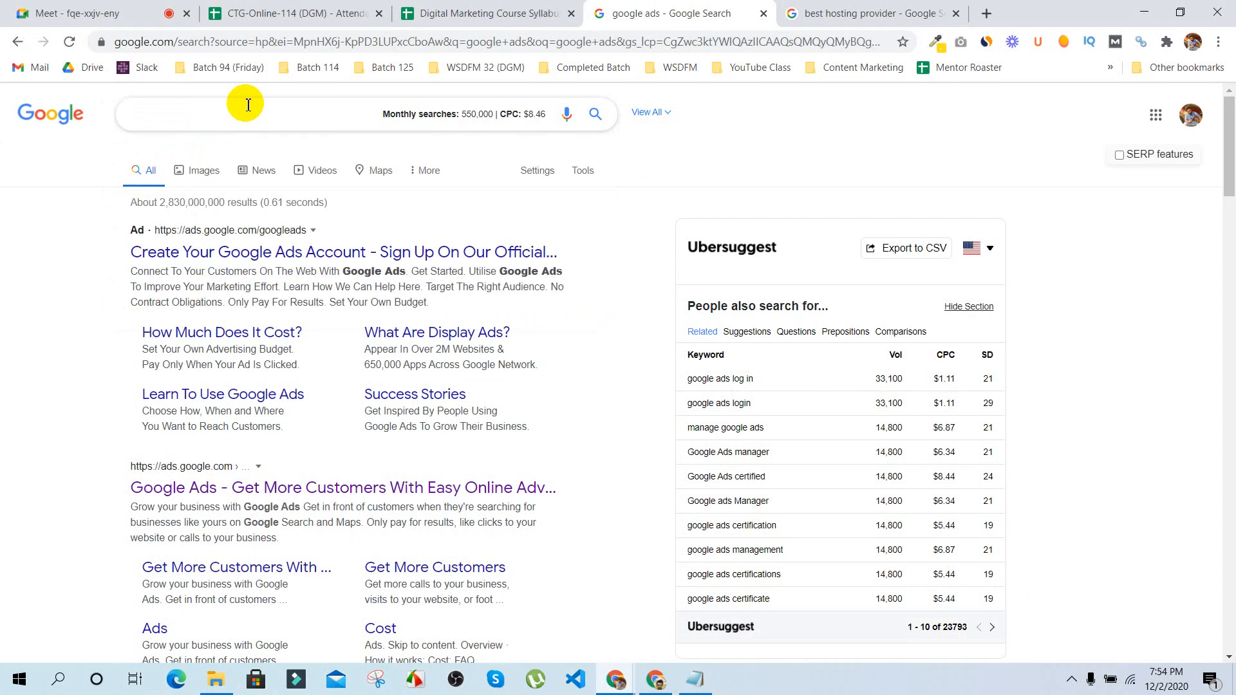
pyautogui.write('dau')
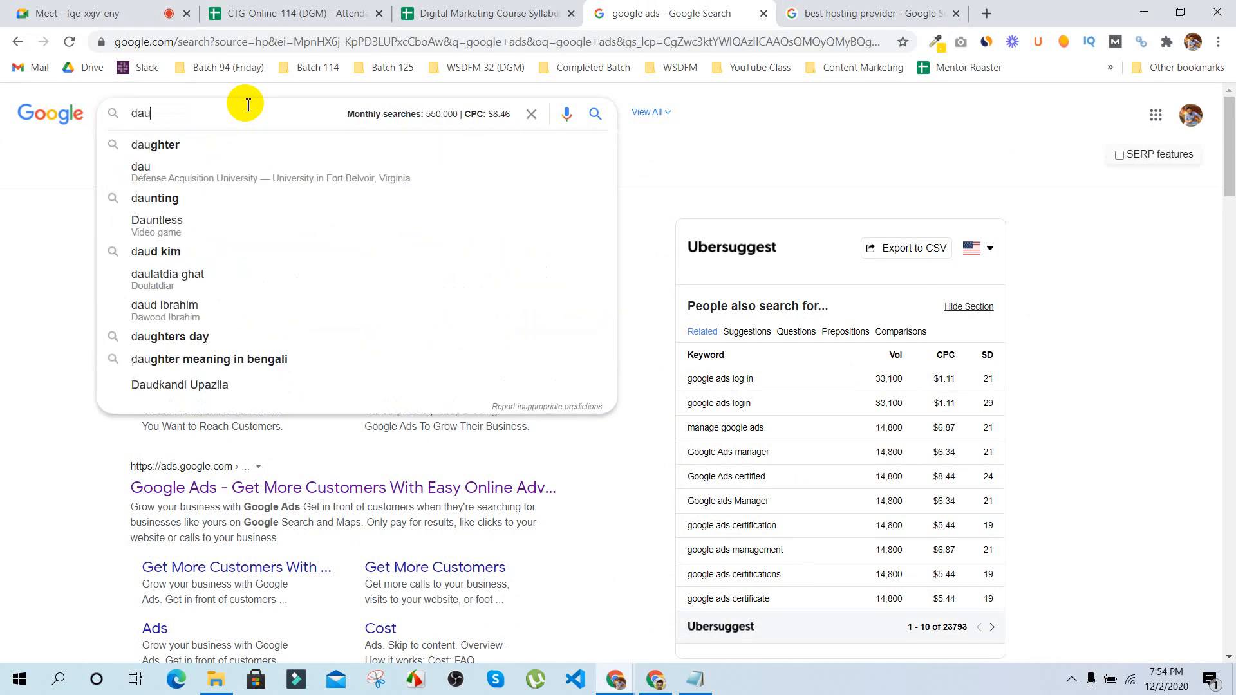
pyautogui.press('BackSpace')
pyautogui.write('ilystar\\')
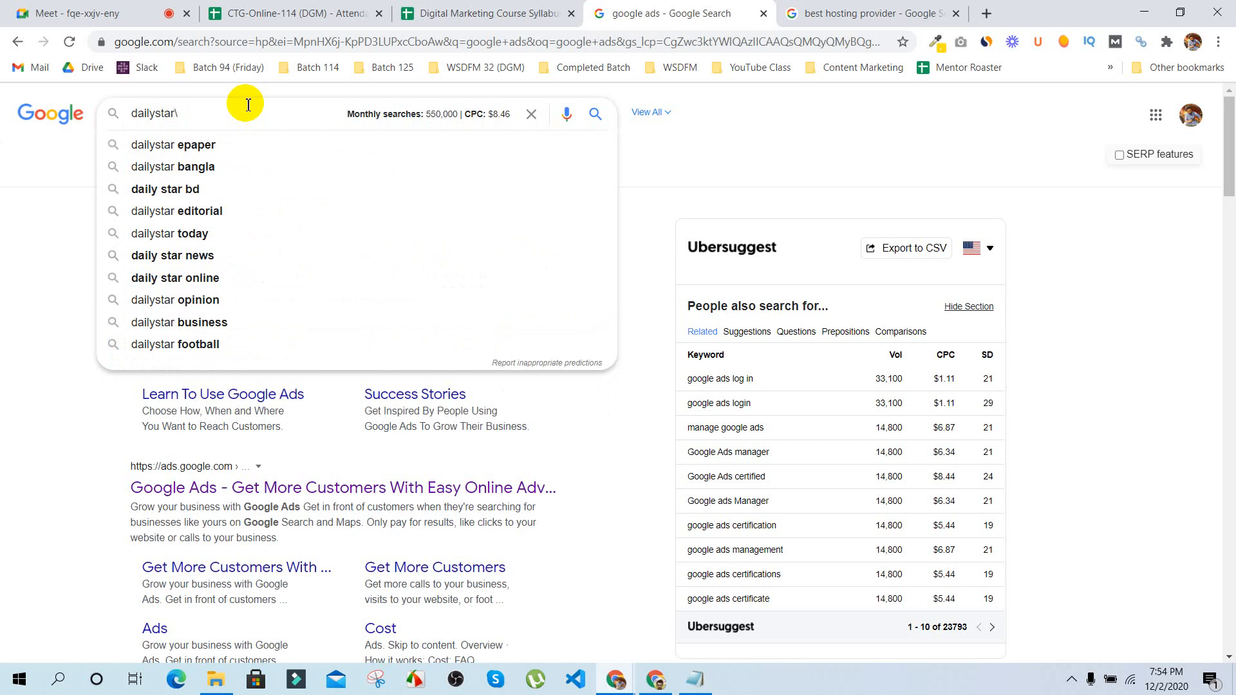
pyautogui.press('Return')
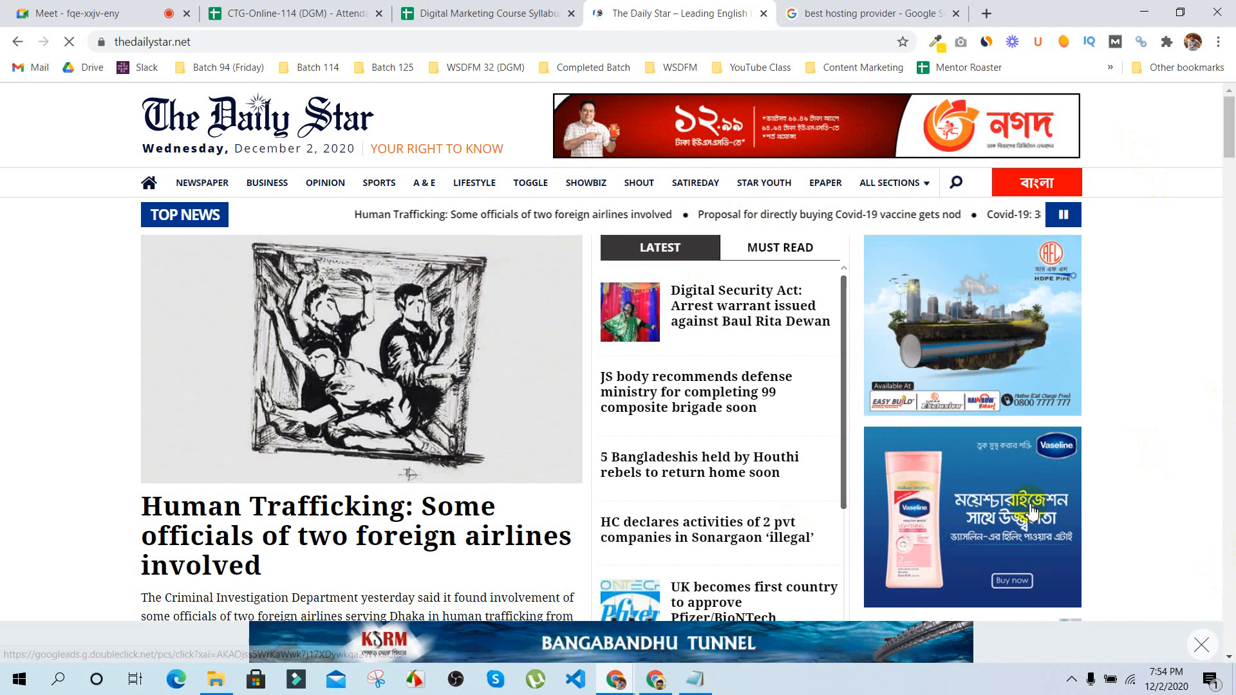
# Step: Examine the display ads throughout The Daily Star homepage, including the banners beside, between and below the news articles
pyautogui.scroll(-2, 1134, 294)
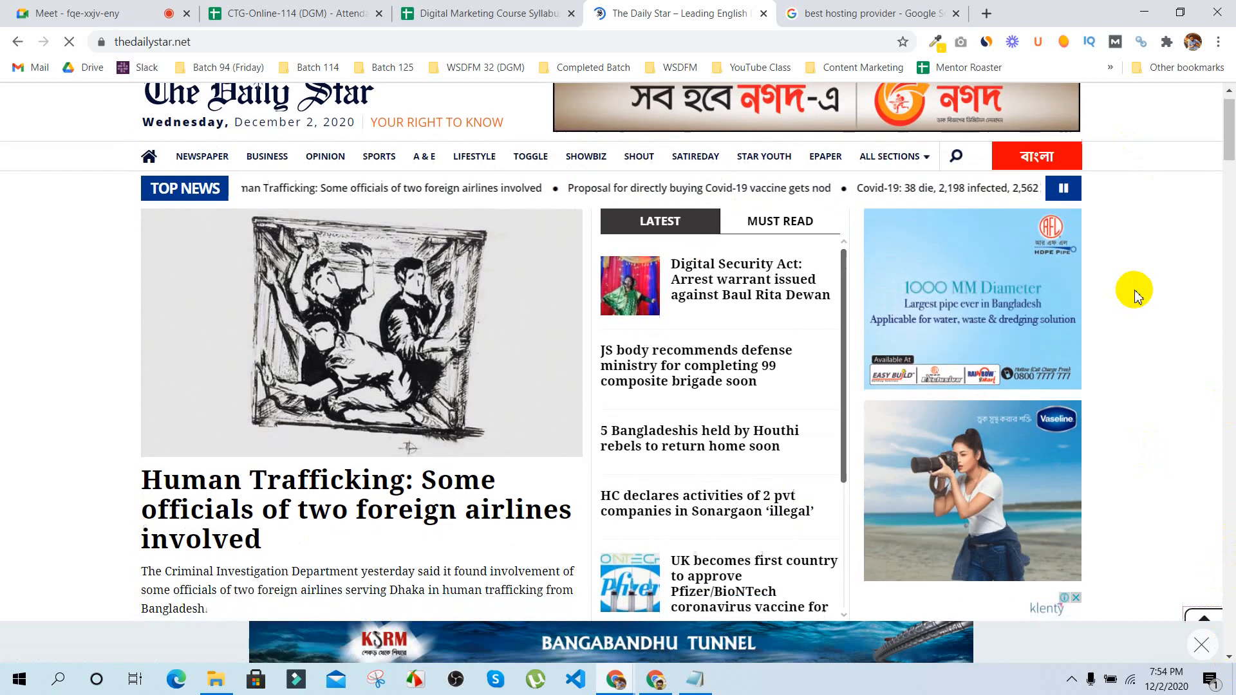
pyautogui.scroll(-1, 1131, 289)
pyautogui.scroll(3, 1131, 290)
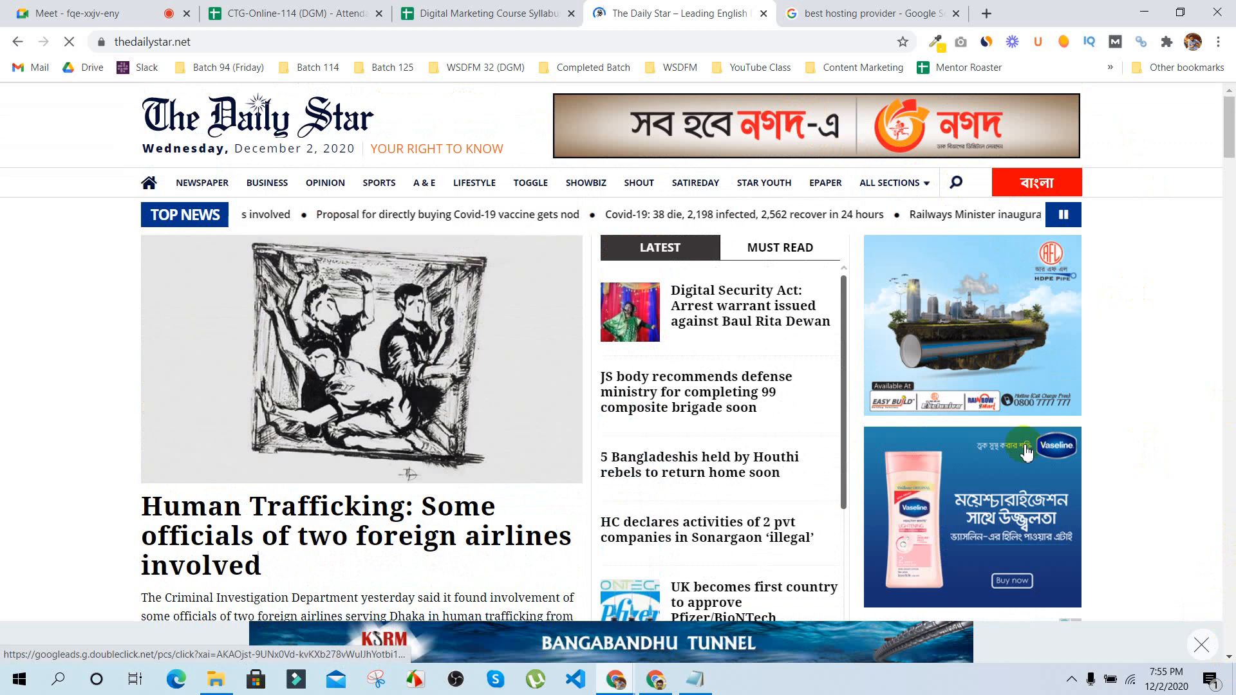
pyautogui.scroll(-7, 1169, 493)
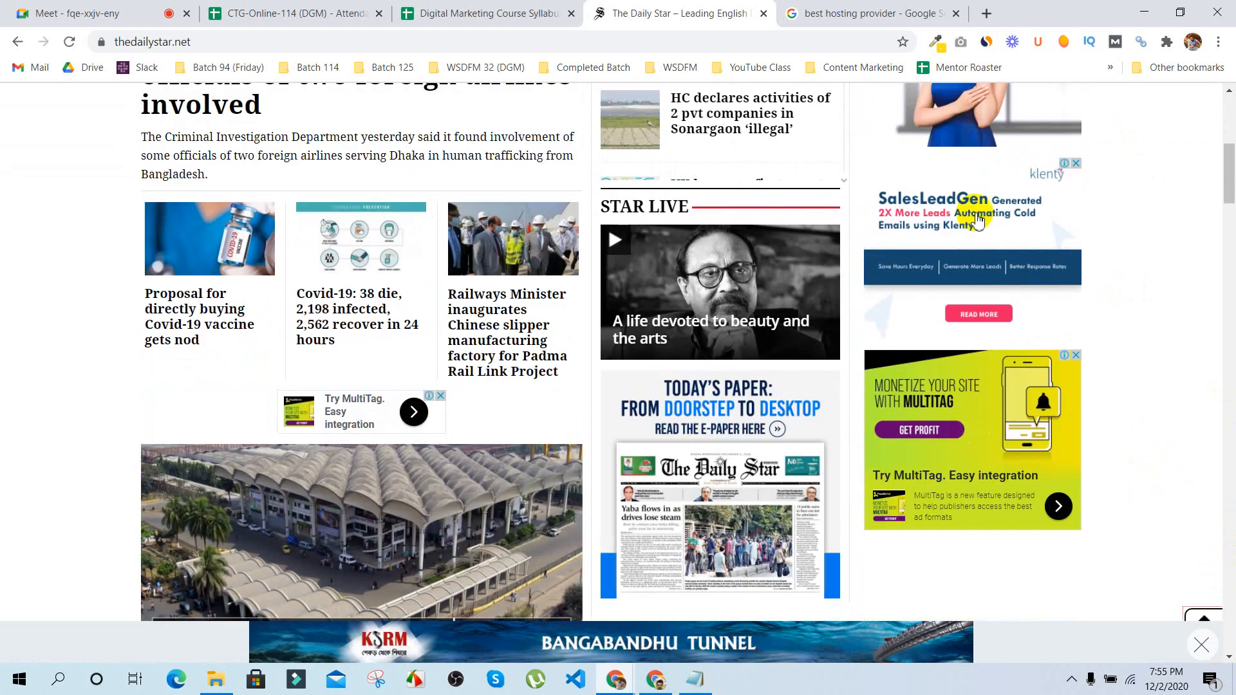
pyautogui.scroll(-5, 1162, 315)
pyautogui.scroll(4, 1161, 311)
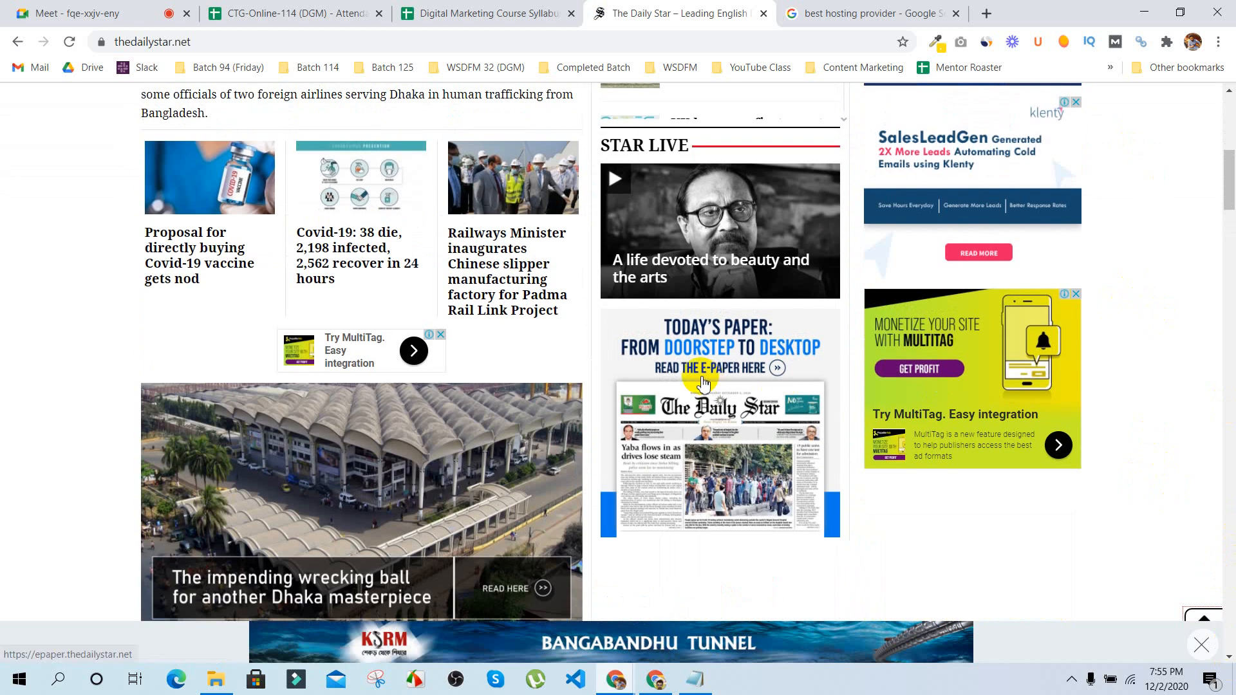
pyautogui.scroll(-6, 549, 414)
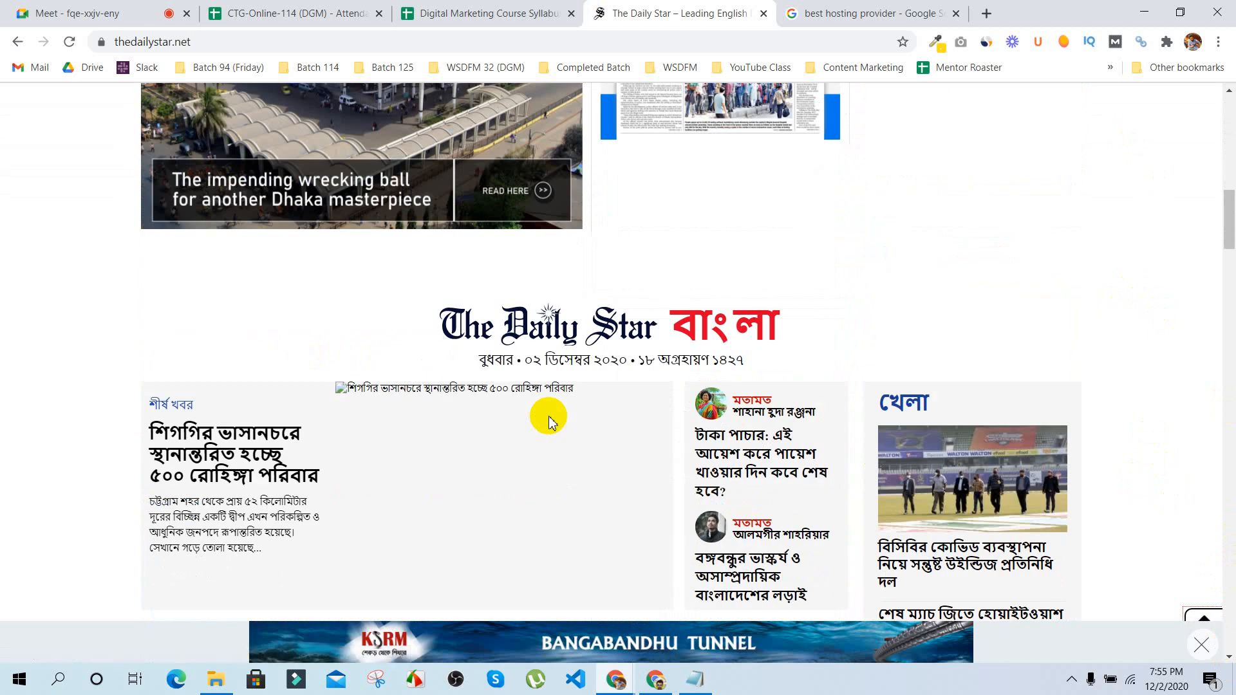
pyautogui.scroll(-9, 856, 323)
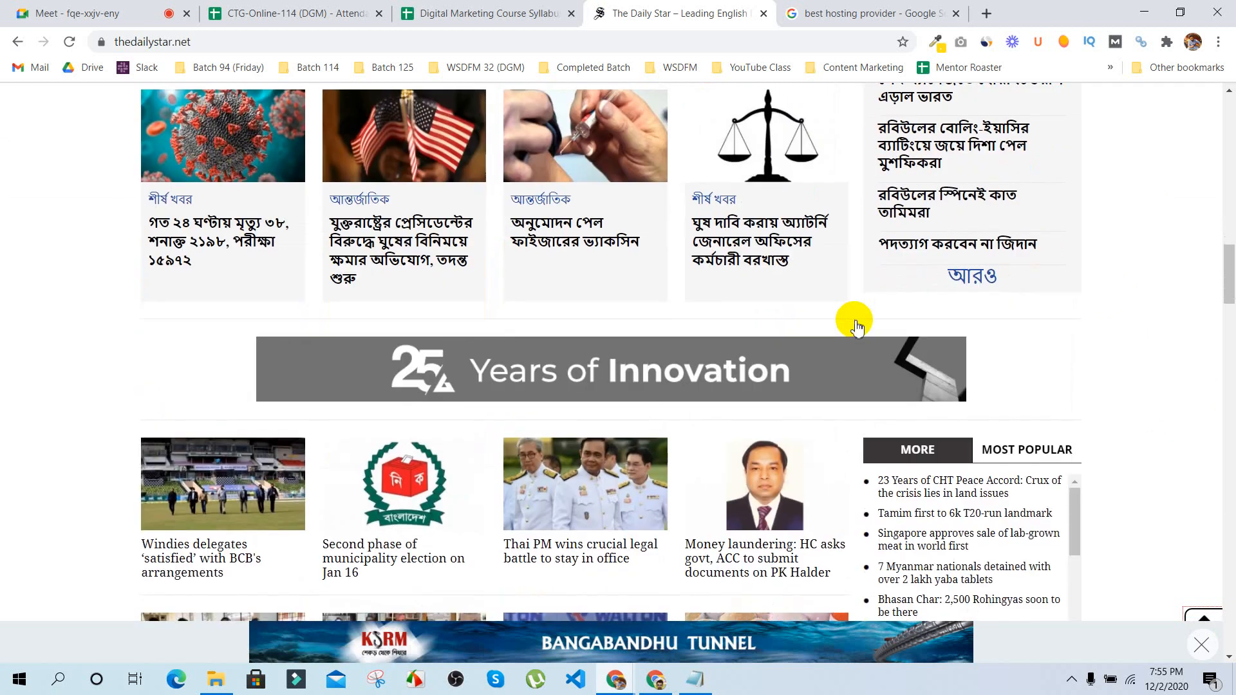
pyautogui.scroll(-1, 739, 274)
pyautogui.scroll(-6, 802, 404)
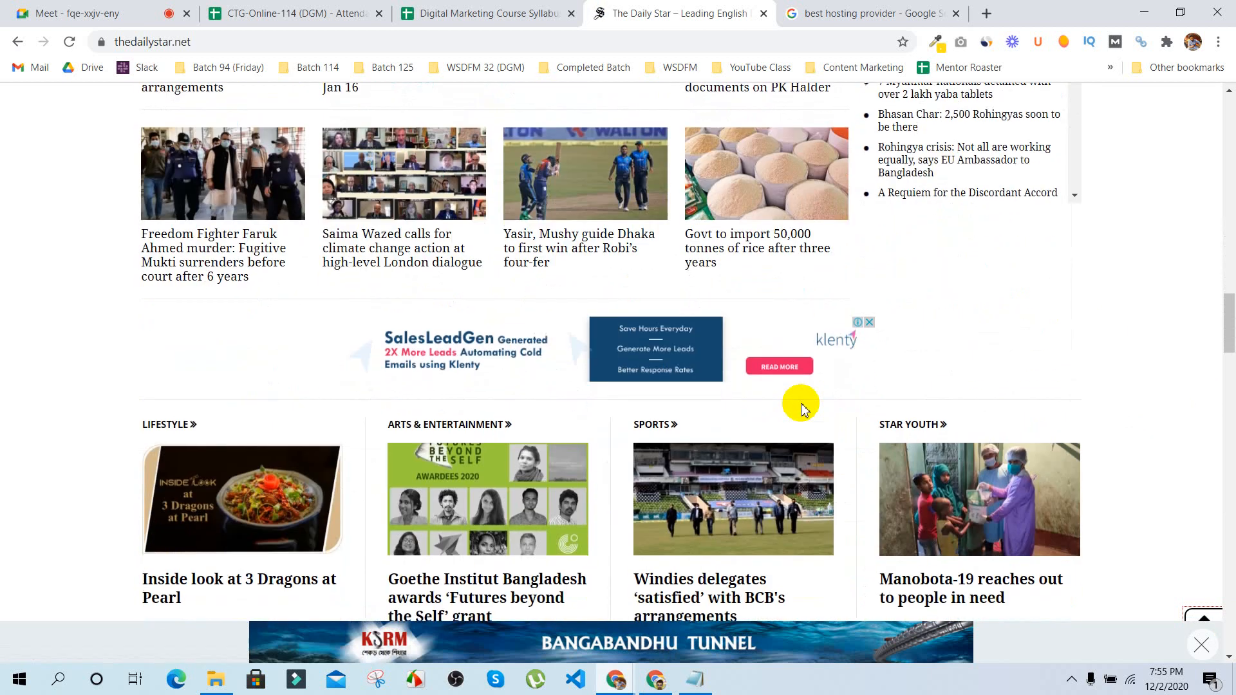
pyautogui.scroll(-20, 839, 397)
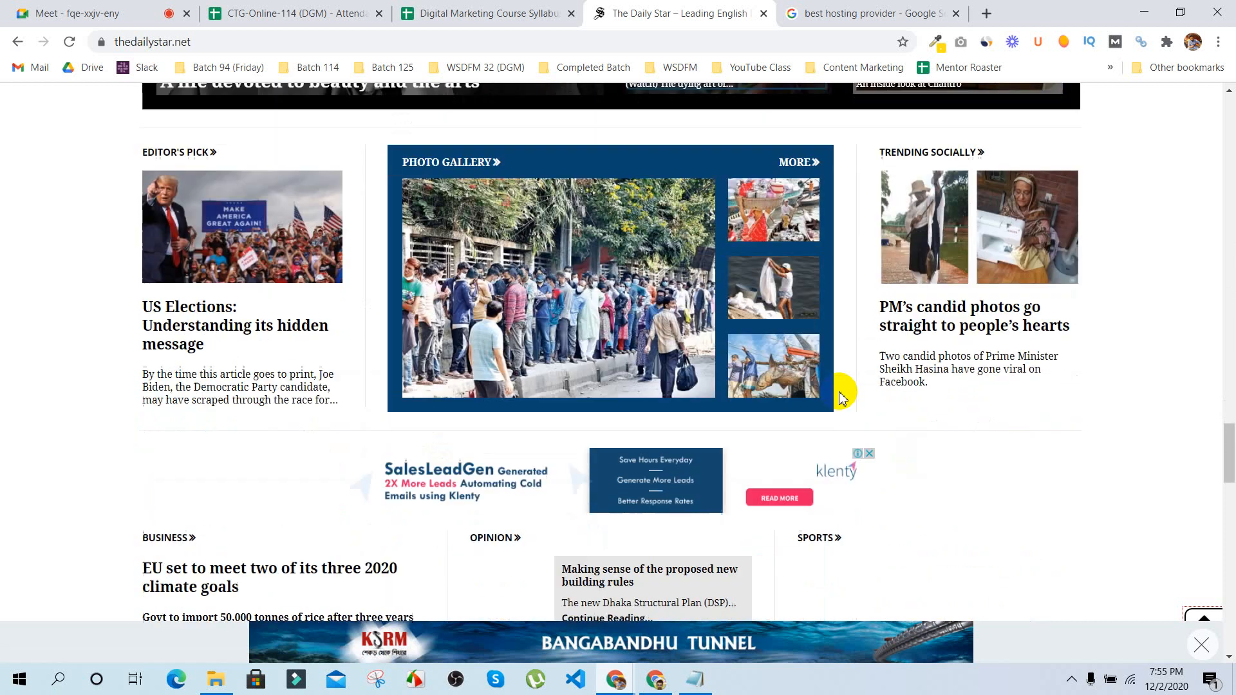
pyautogui.scroll(-15, 841, 399)
pyautogui.scroll(20, 841, 399)
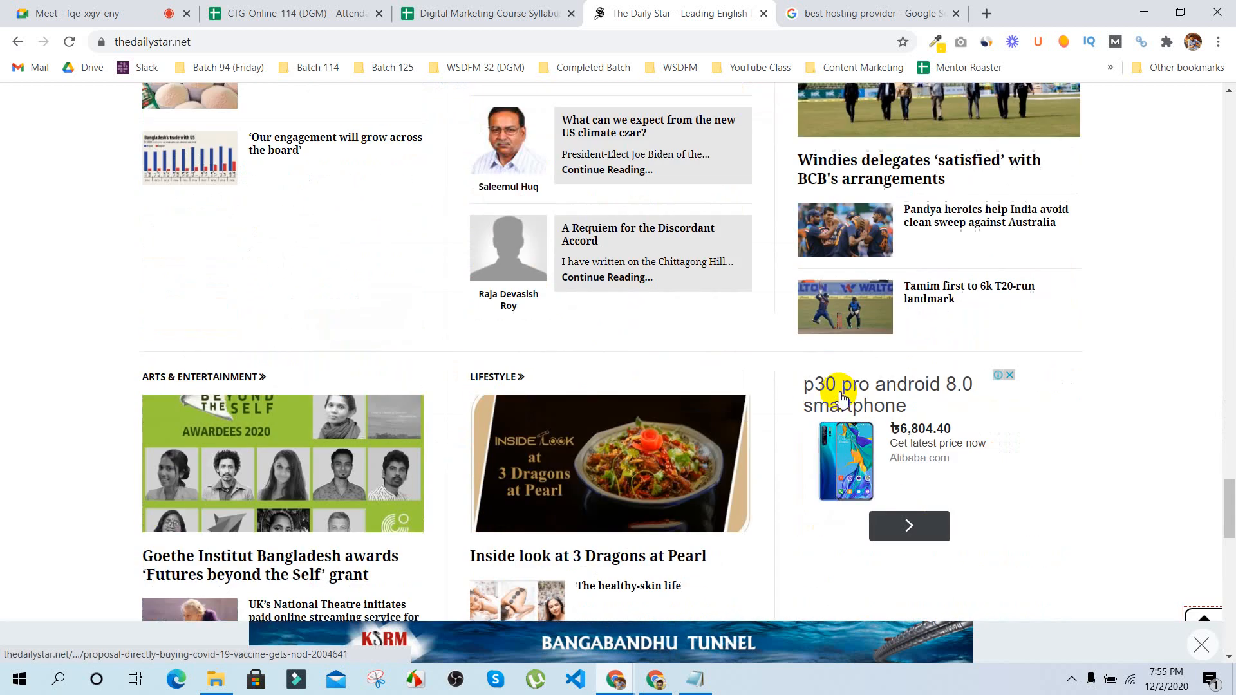
pyautogui.scroll(20, 839, 397)
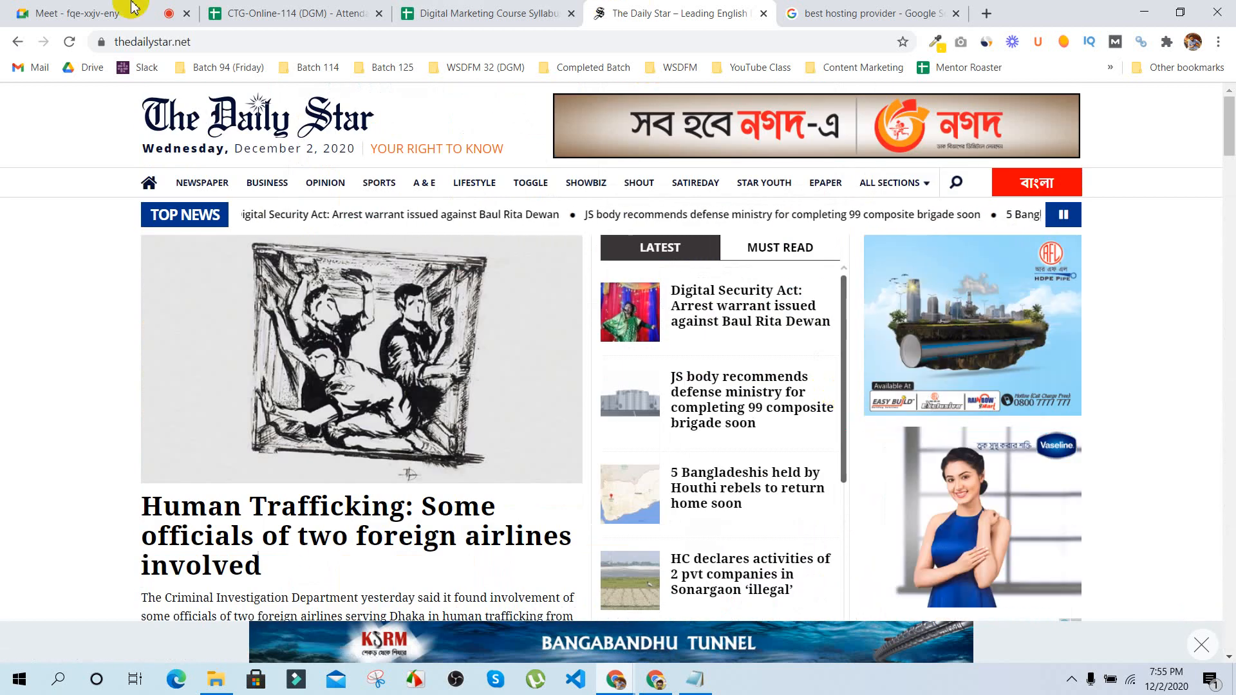
# Step: Admit the participant waiting to join the Google Meet call and return to The Daily Star homepage
pyautogui.click(108, 11)
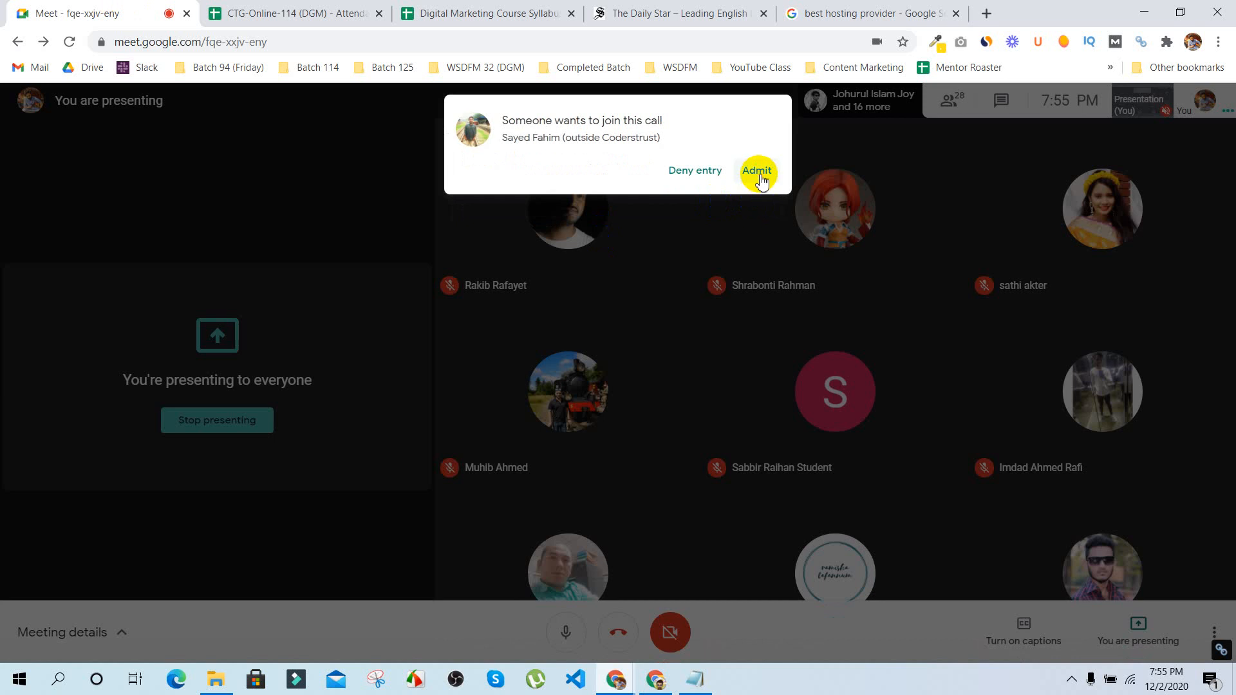
pyautogui.click(757, 171)
pyautogui.click(676, 13)
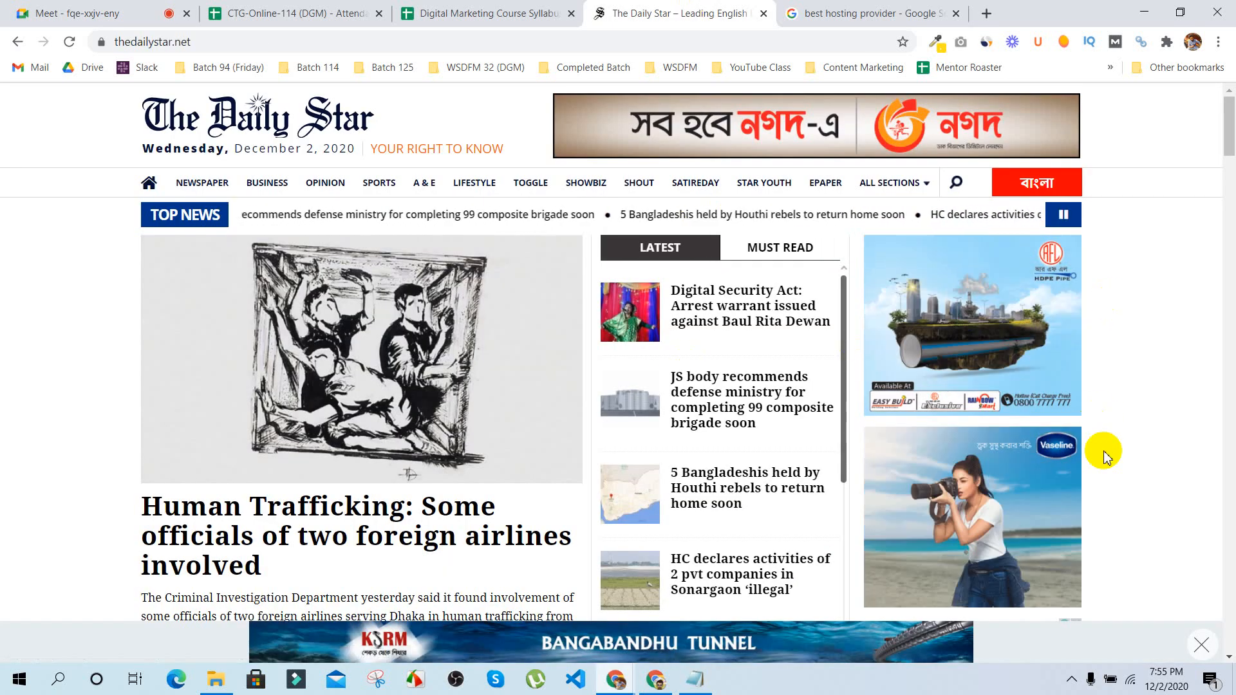
# Step: Examine the sidebar display ads in the upper part of the homepage, comparing the pipe, Vaseline, Klenty and MultiTag banners
pyautogui.scroll(-1, 1161, 396)
pyautogui.scroll(-10, 1162, 394)
pyautogui.scroll(15, 1162, 394)
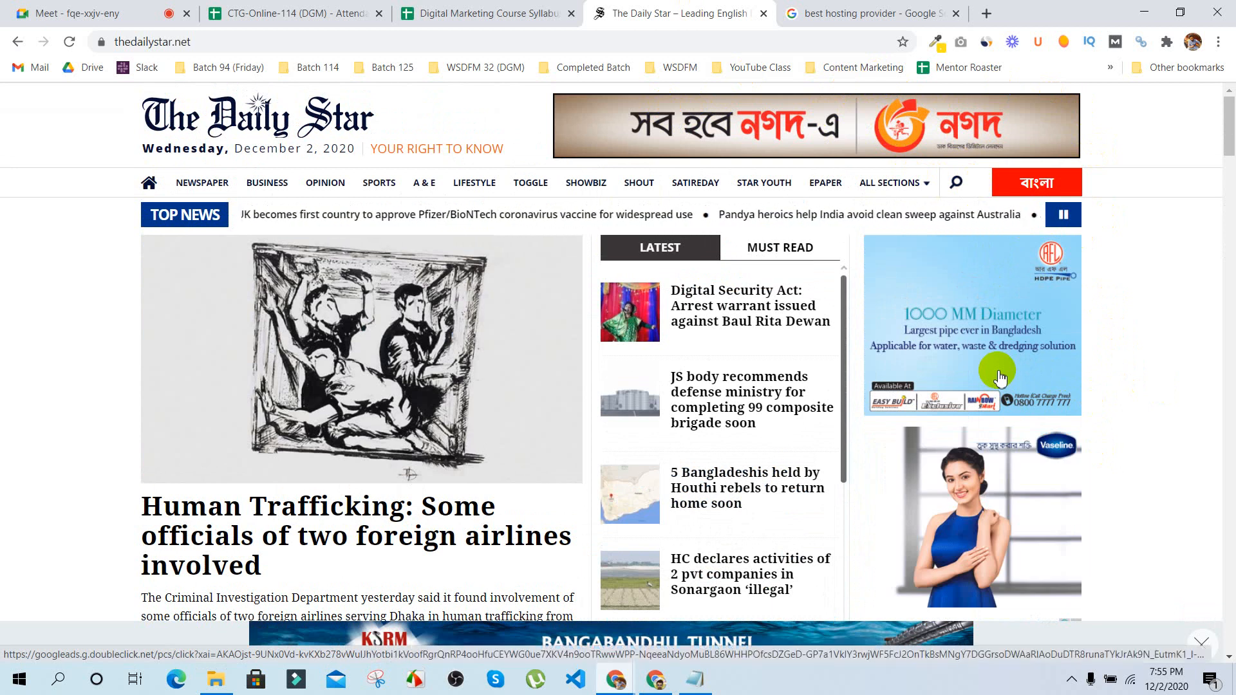
pyautogui.scroll(-2, 1140, 325)
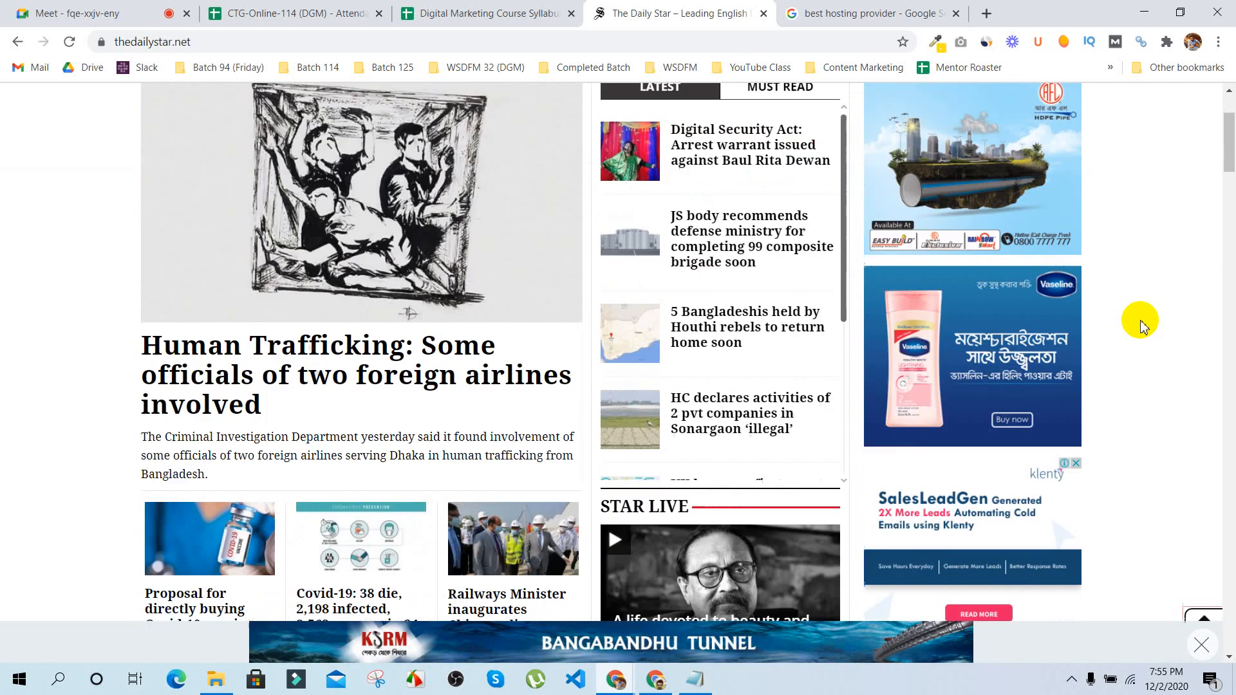
pyautogui.scroll(2, 1140, 325)
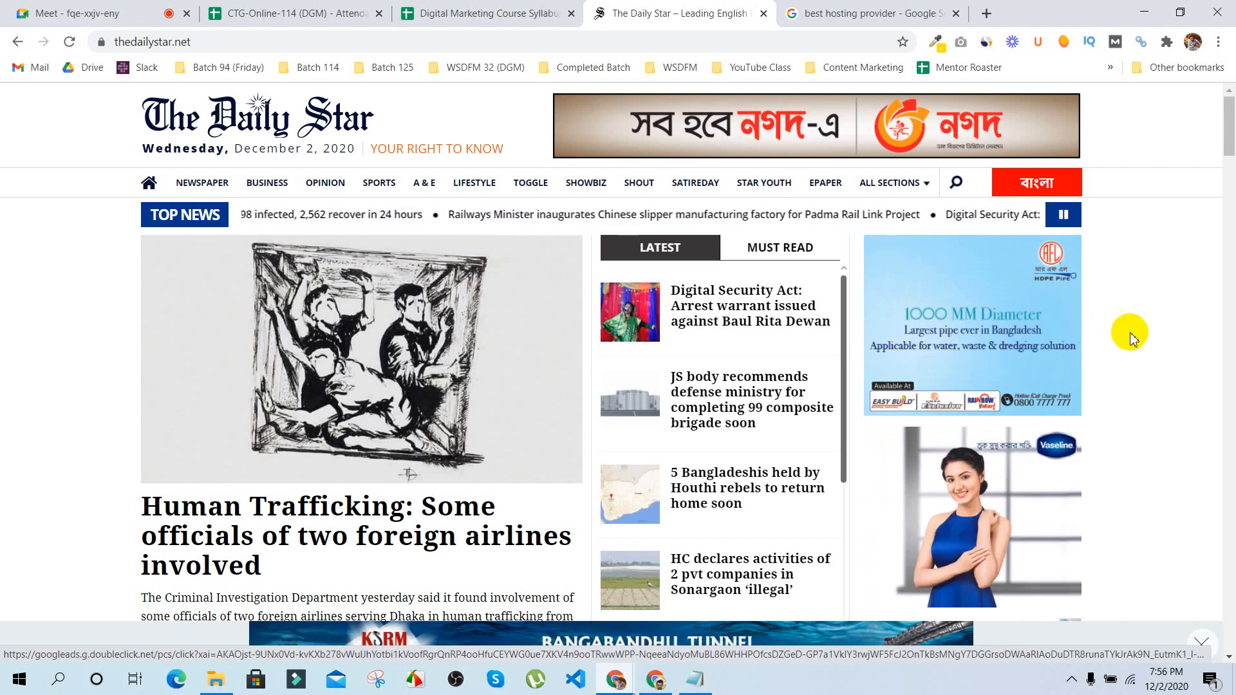
pyautogui.scroll(-10, 1131, 335)
pyautogui.scroll(10, 1136, 337)
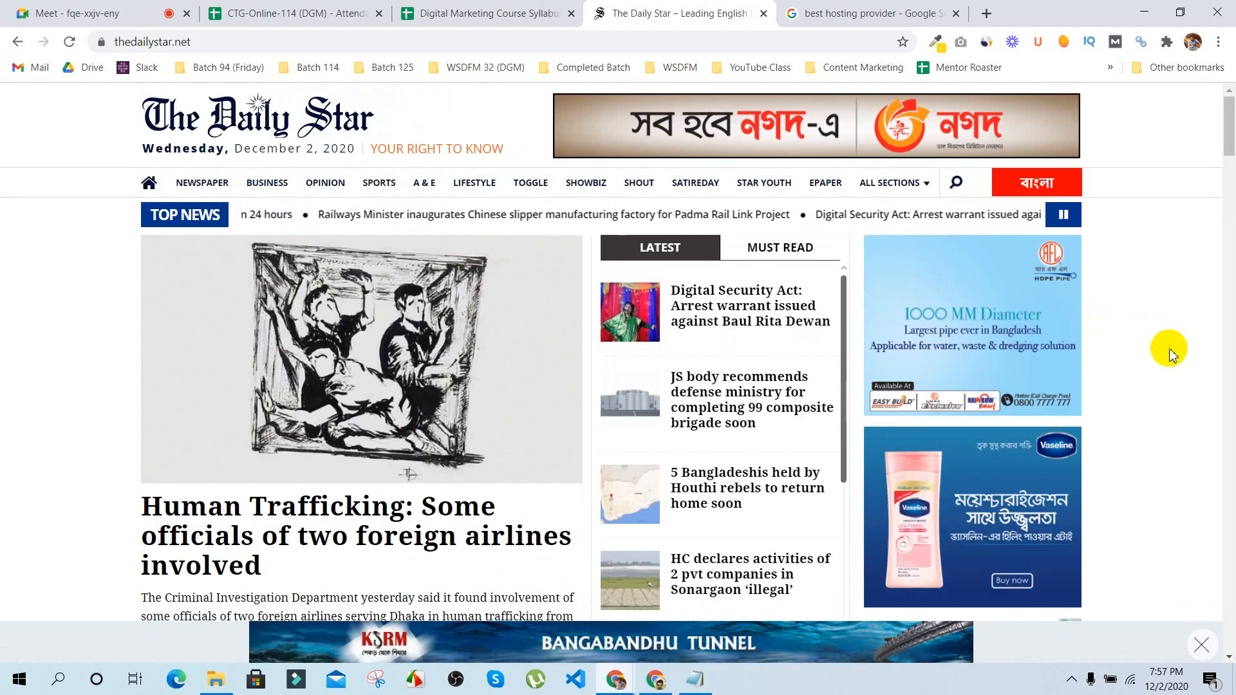
pyautogui.scroll(-10, 1169, 350)
pyautogui.scroll(10, 1168, 351)
pyautogui.scroll(-10, 1162, 351)
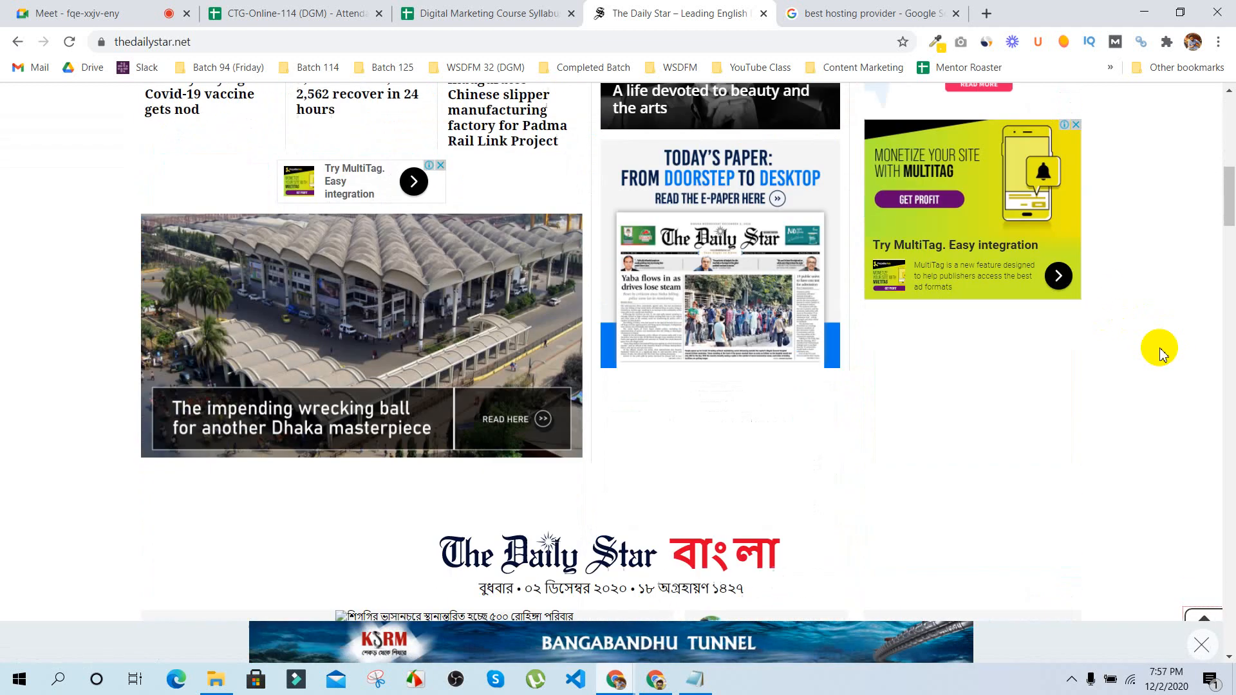
pyautogui.scroll(10, 1145, 326)
pyautogui.scroll(-8, 1214, 323)
pyautogui.scroll(-1, 1158, 308)
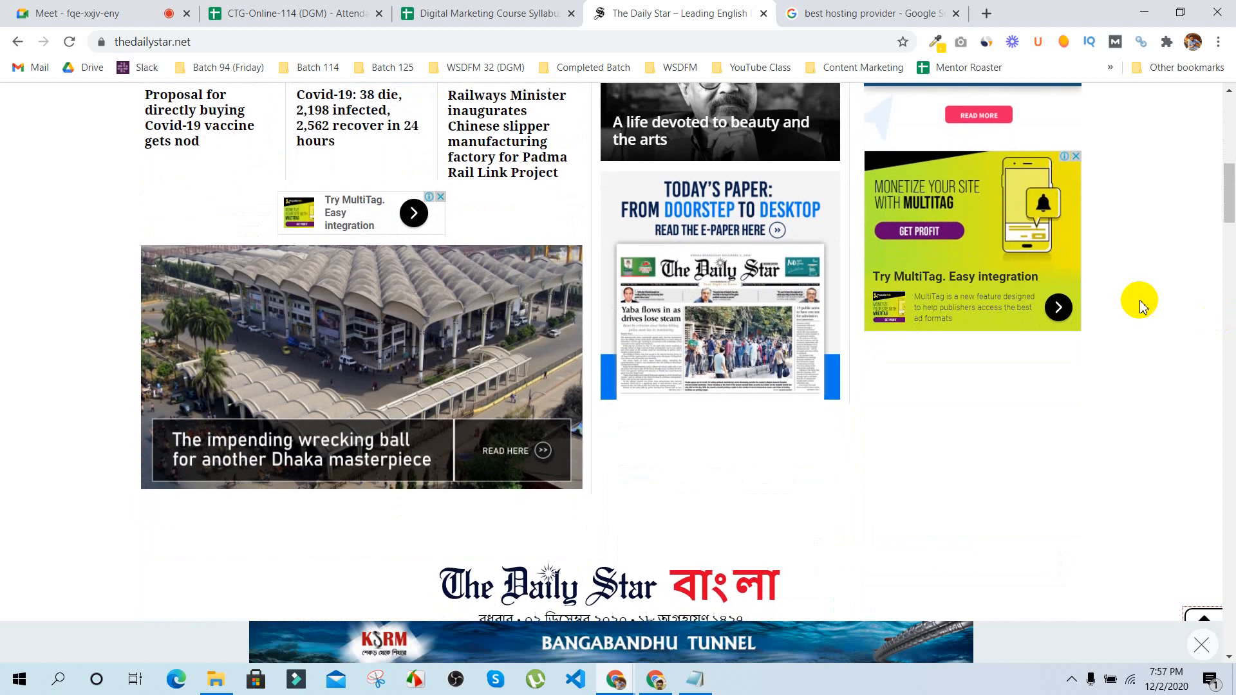
pyautogui.scroll(10, 1136, 298)
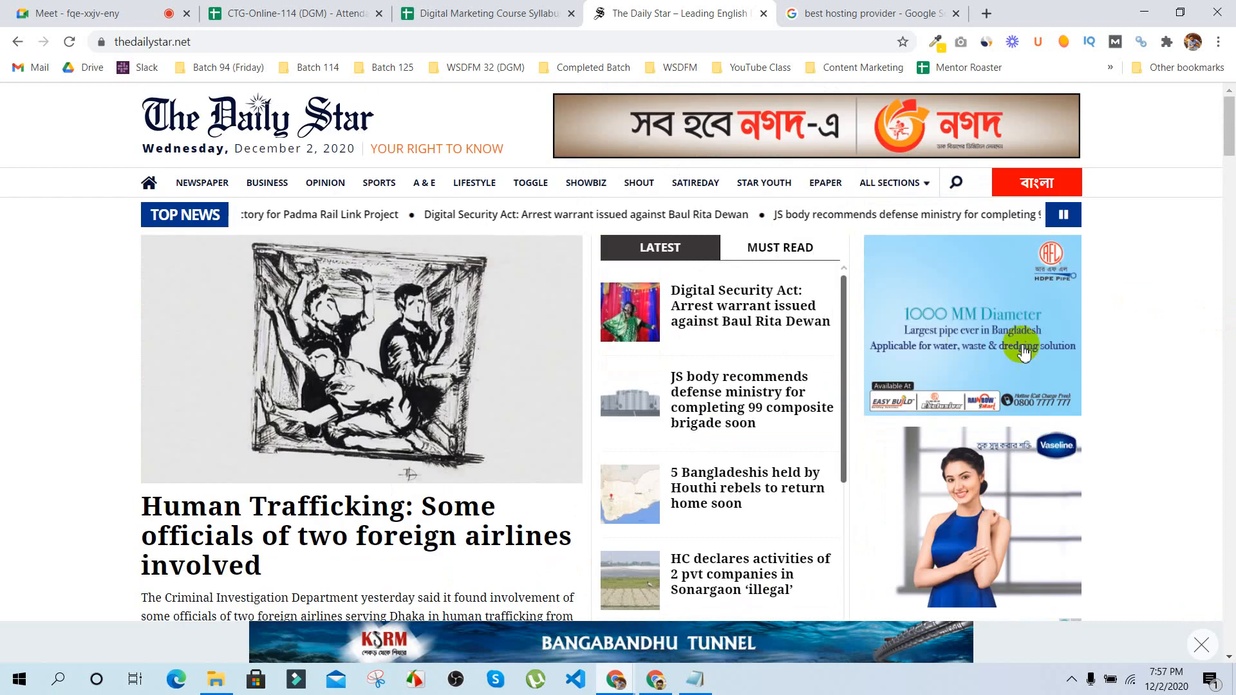
pyautogui.scroll(-6, 1146, 322)
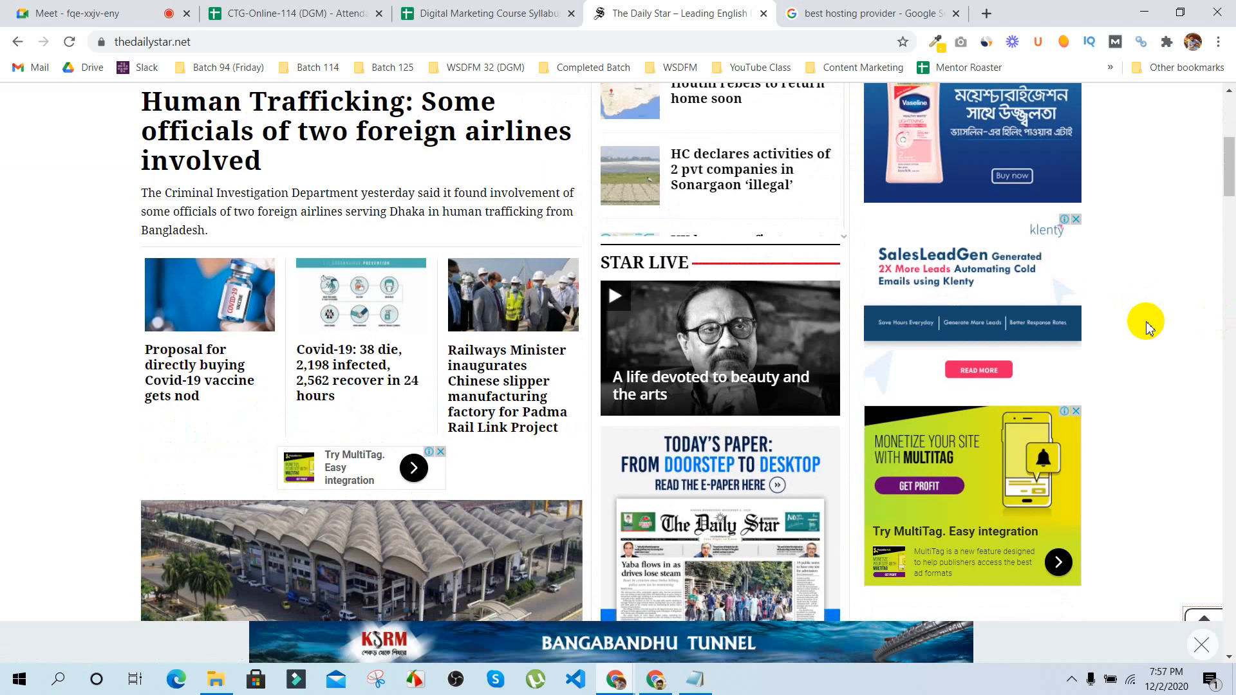
pyautogui.scroll(6, 1146, 322)
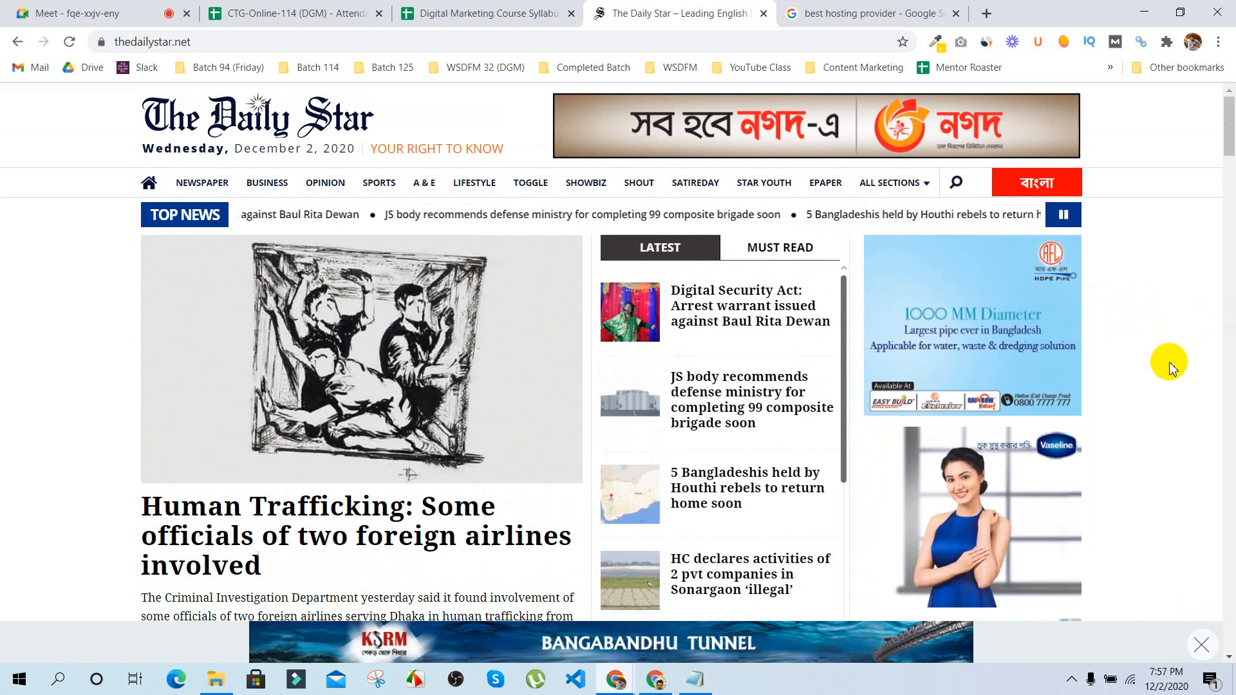
pyautogui.scroll(-1, 1169, 362)
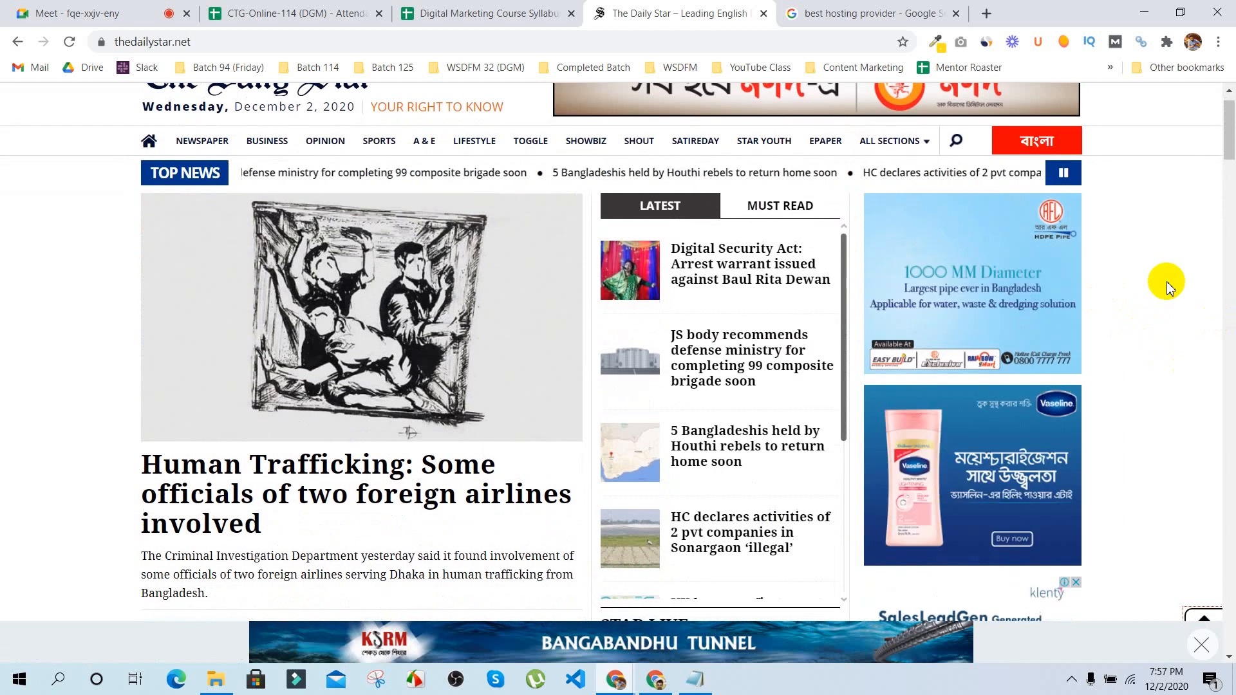
pyautogui.scroll(1, 1166, 282)
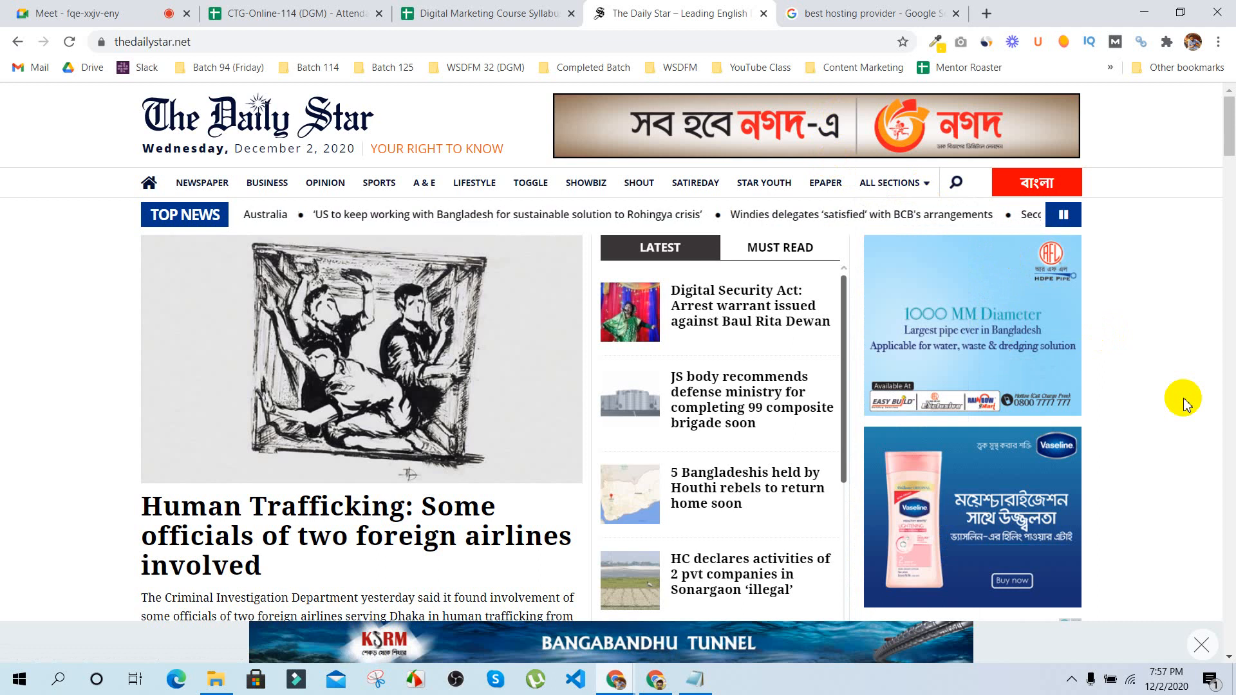
pyautogui.click(891, 183)
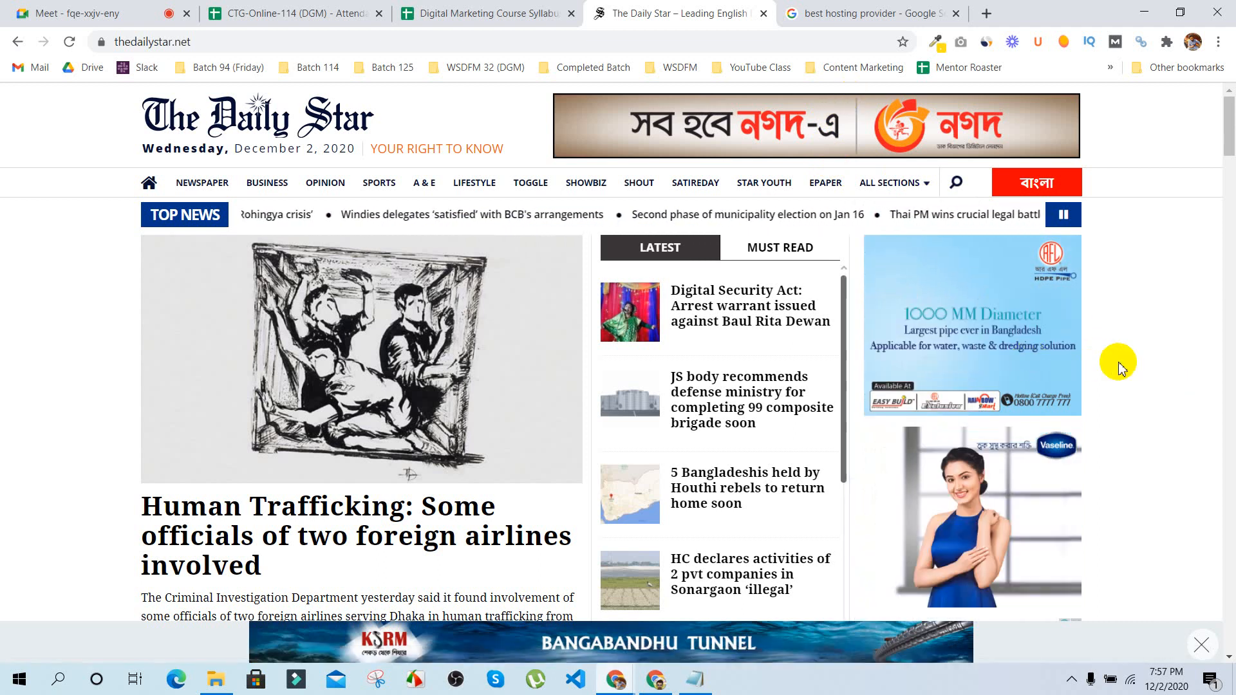
# Step: Inspect the Klenty and MultiTag ads in the sidebar and the wide Klenty banner above the Lifestyle section
pyautogui.scroll(-7, 1119, 367)
pyautogui.scroll(2, 1119, 367)
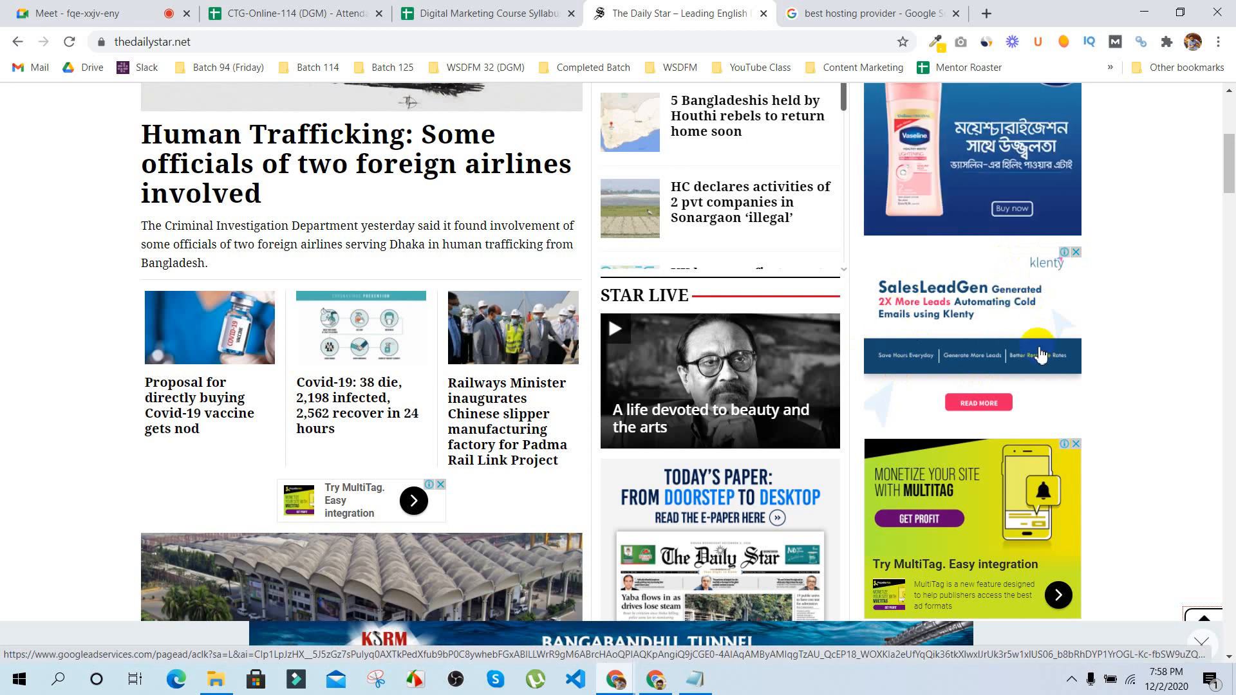
pyautogui.scroll(-3, 1103, 359)
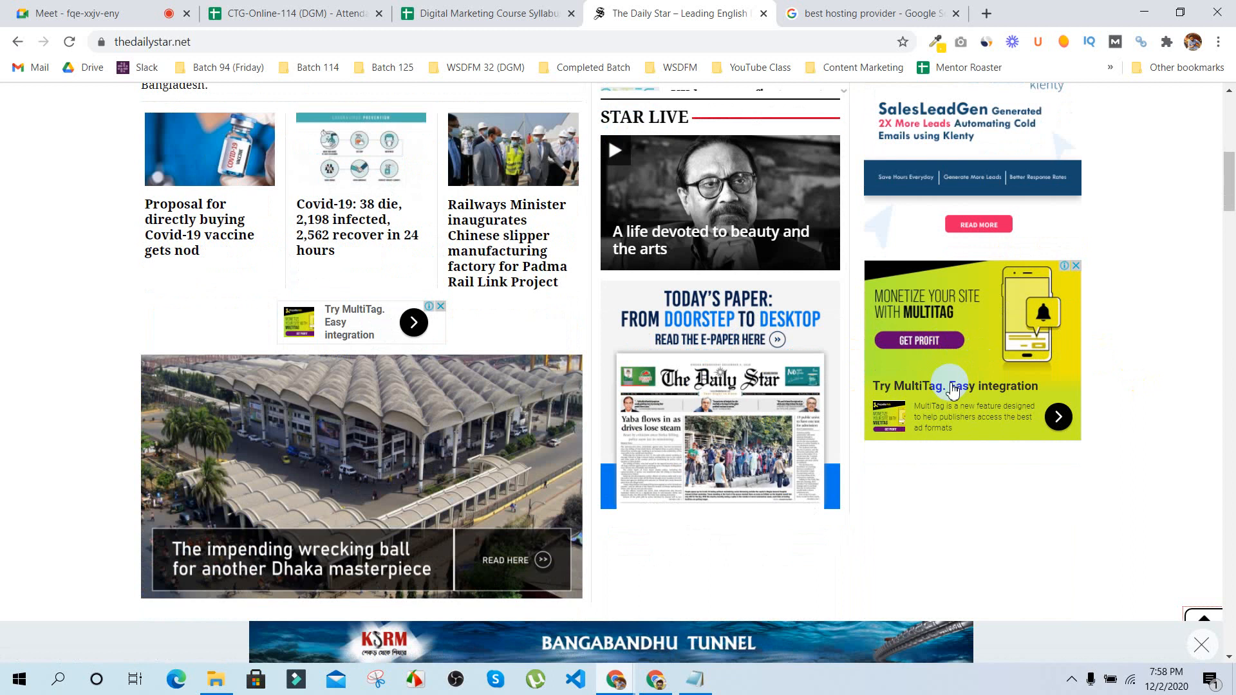
pyautogui.scroll(-10, 351, 325)
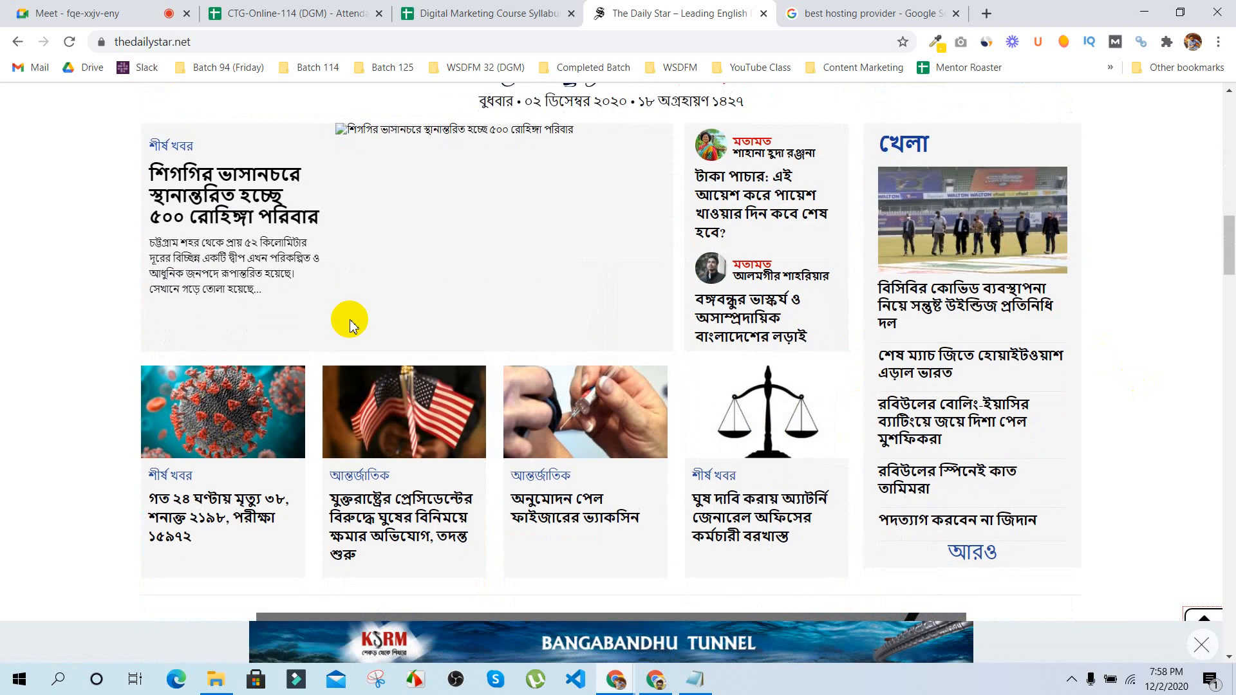
pyautogui.scroll(-10, 349, 325)
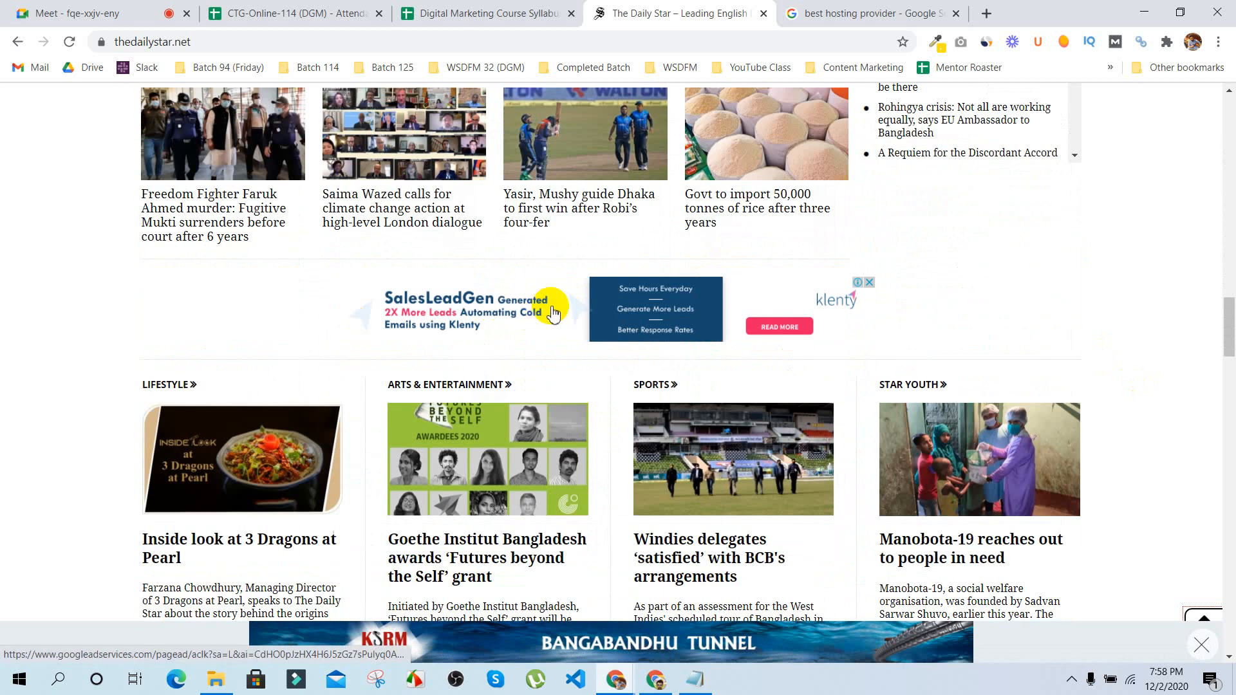
pyautogui.scroll(-6, 553, 314)
pyautogui.scroll(6, 552, 311)
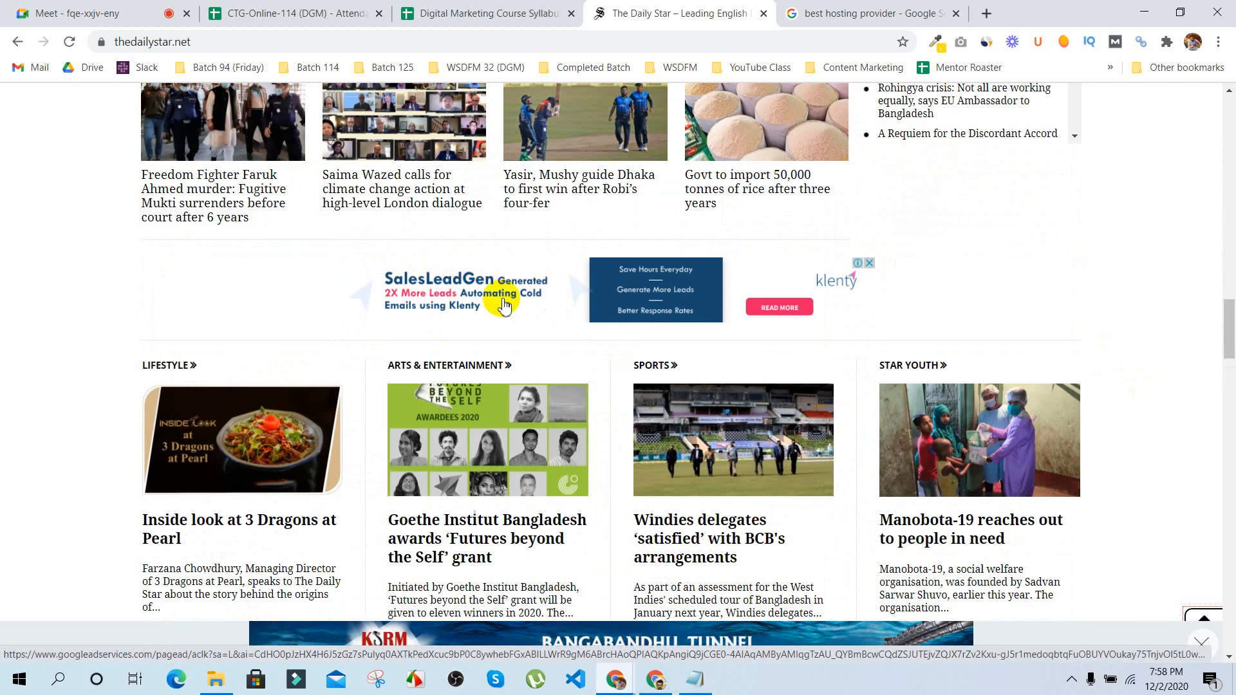
# Step: Look through the remaining sections of The Daily Star homepage for display ads and return to its header banner
pyautogui.scroll(1, 500, 290)
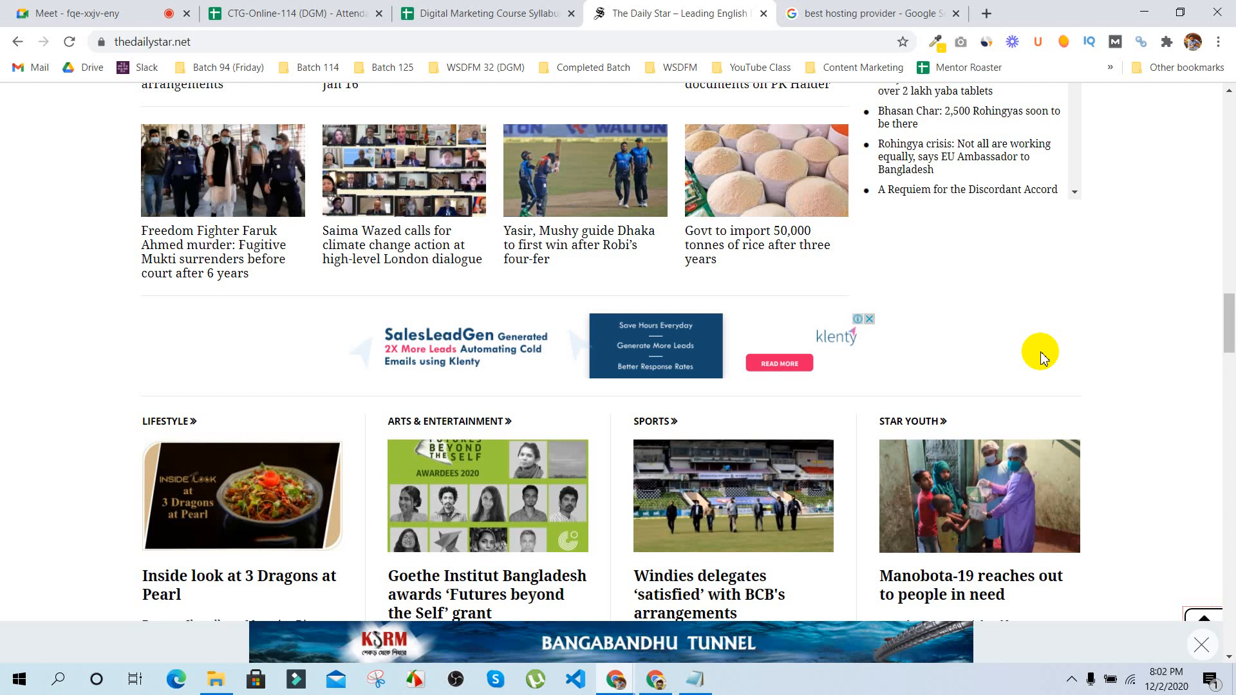
pyautogui.scroll(-15, 1043, 357)
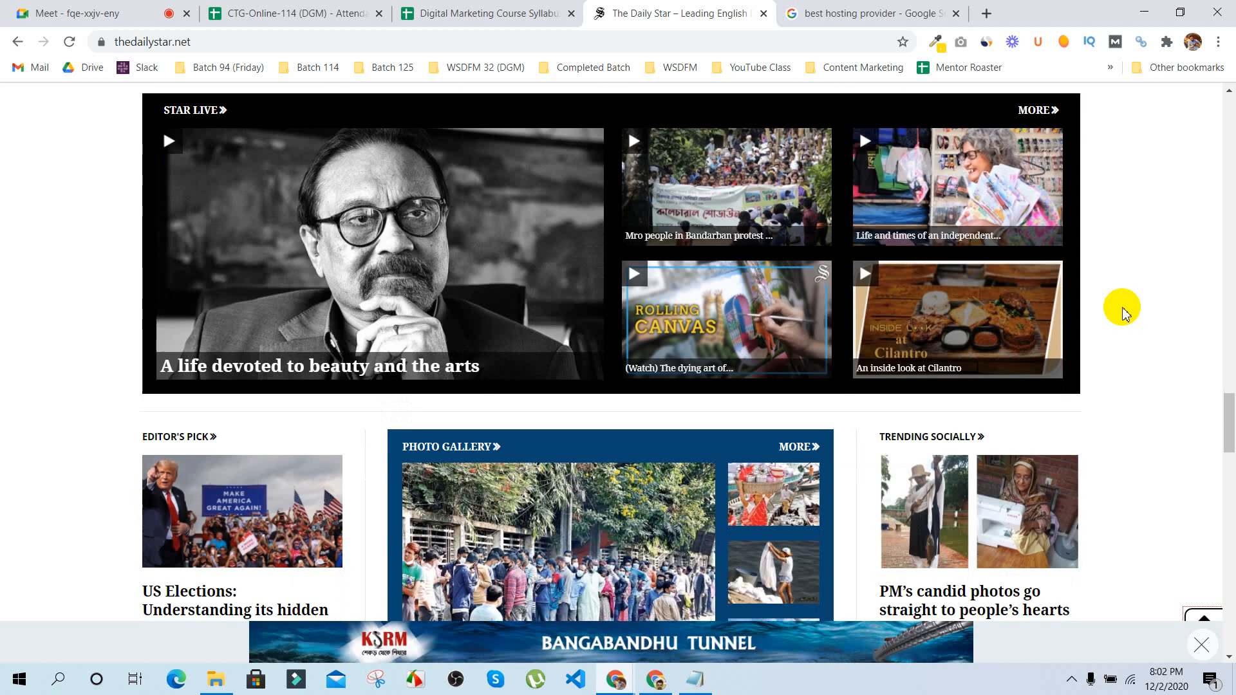
pyautogui.scroll(-14, 1122, 309)
pyautogui.scroll(15, 1122, 308)
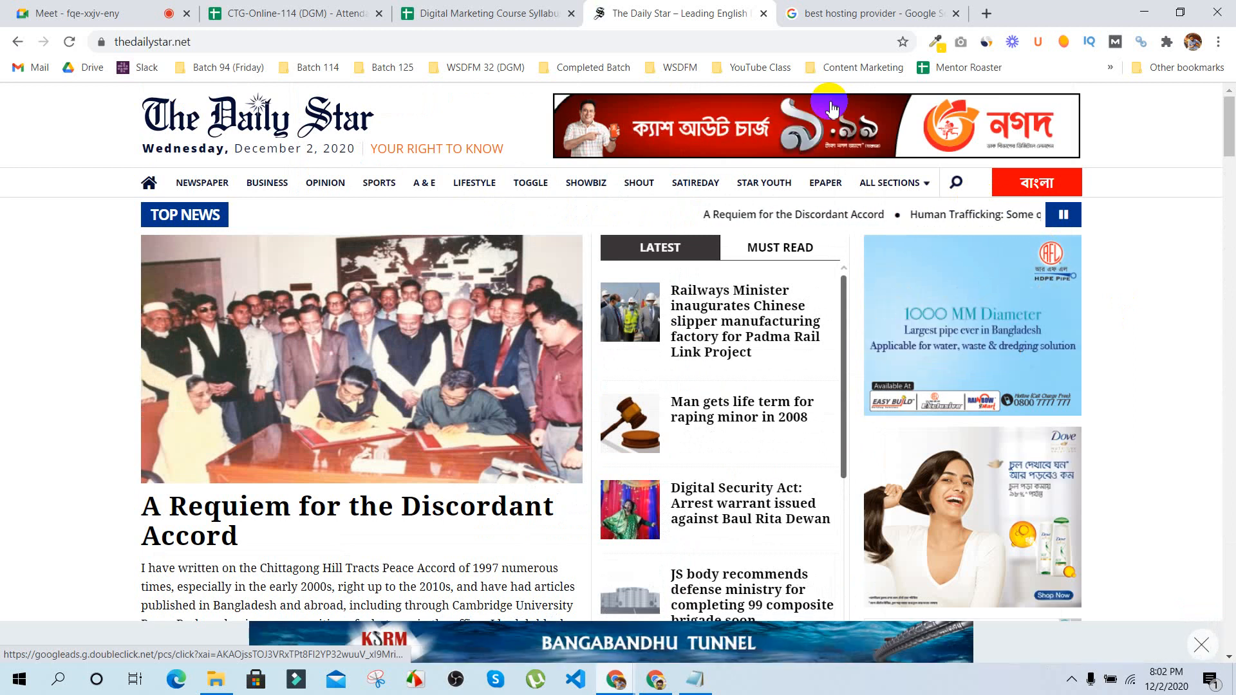
# Step: Add "3. App Ads" and "4. Video Ads" to the Google Ads types list in Notepad, then minimize it
pyautogui.click(695, 679)
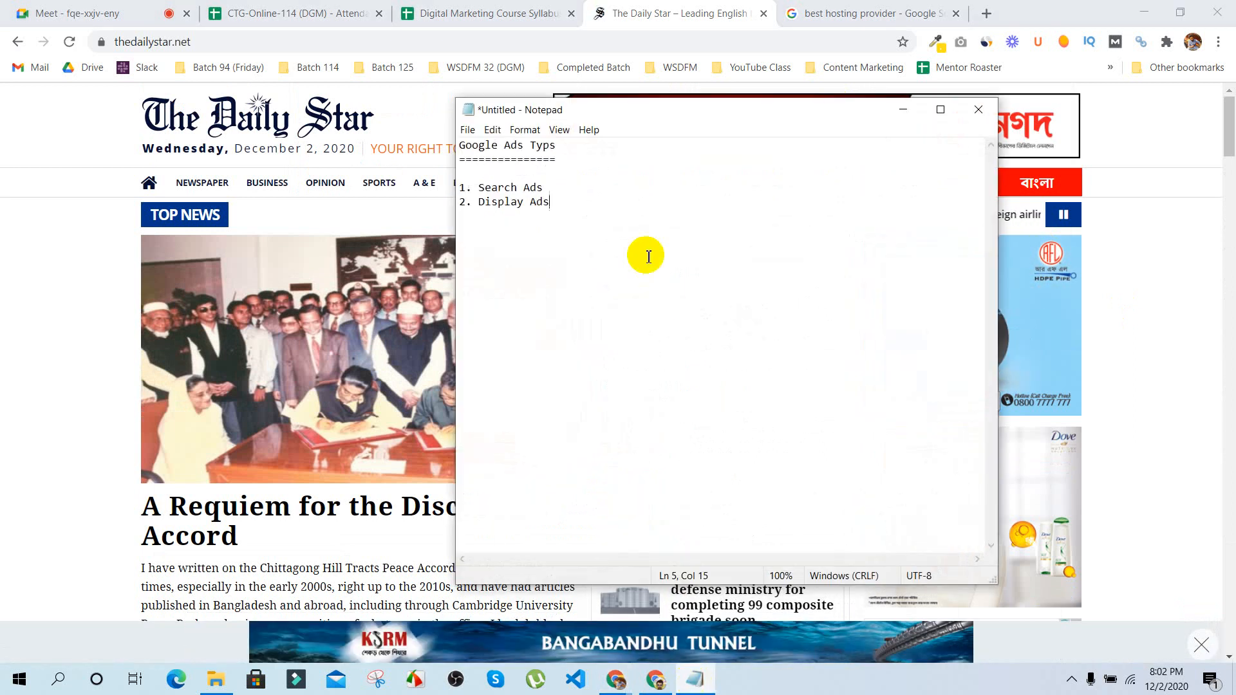
pyautogui.press('Return')
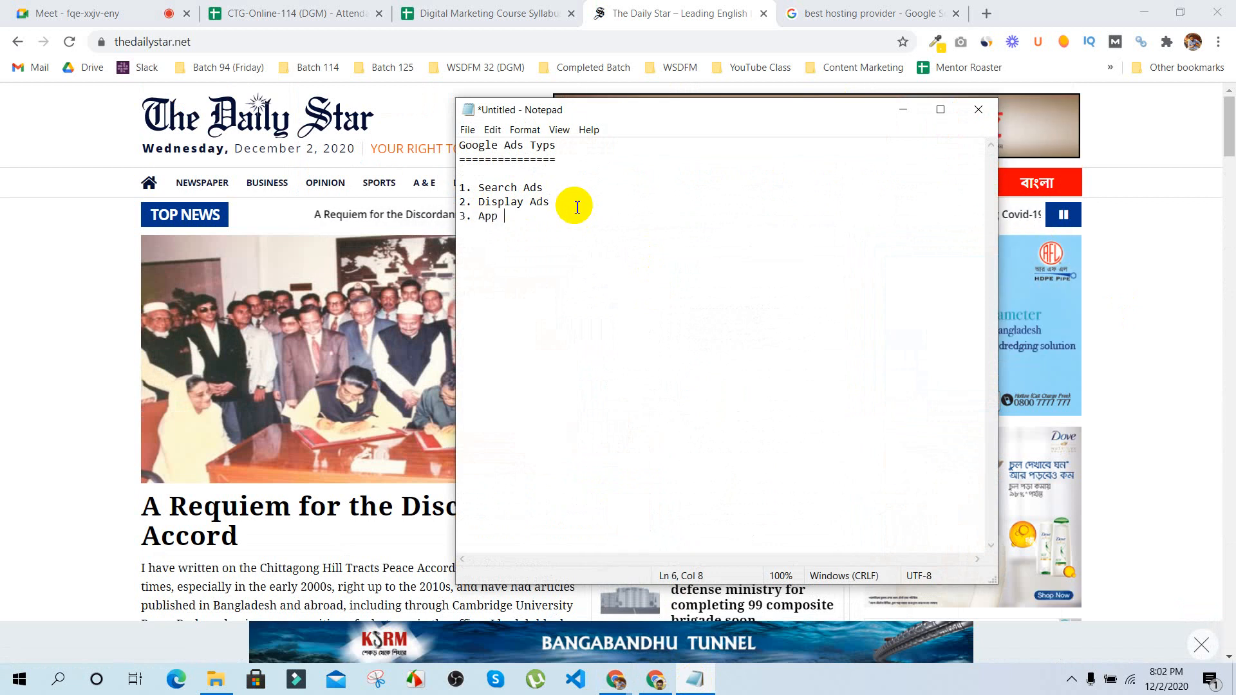
pyautogui.write('3. App Ads ')
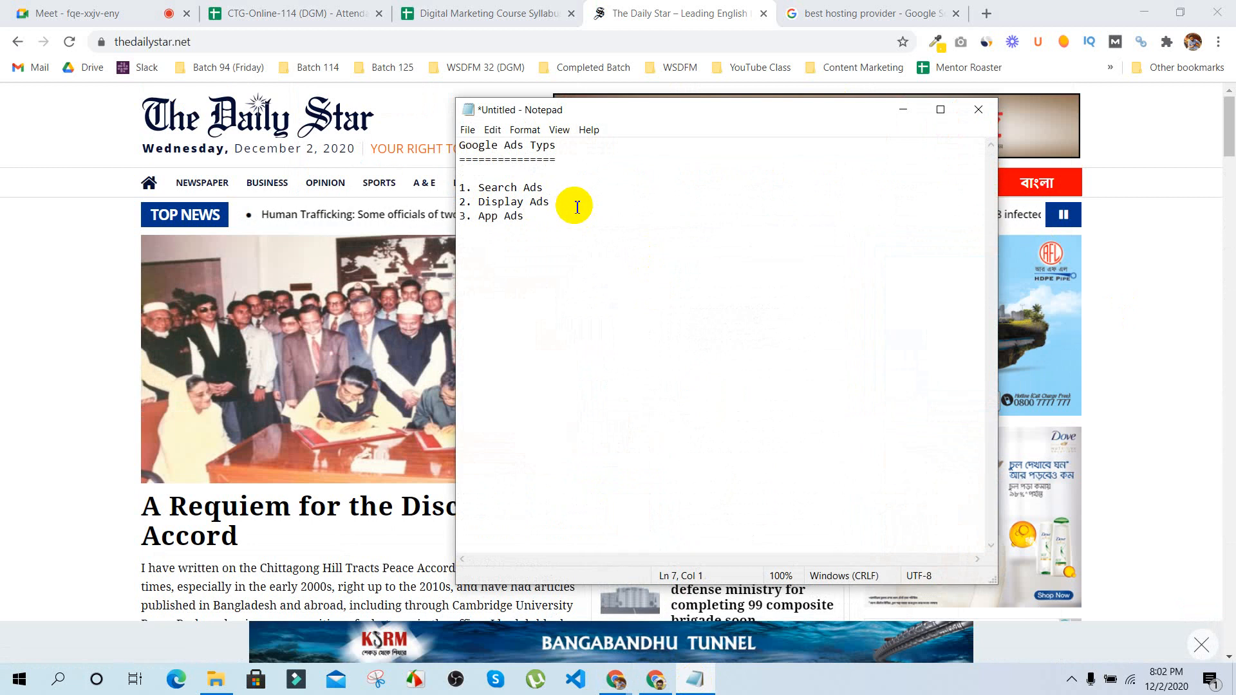
pyautogui.write('4.')
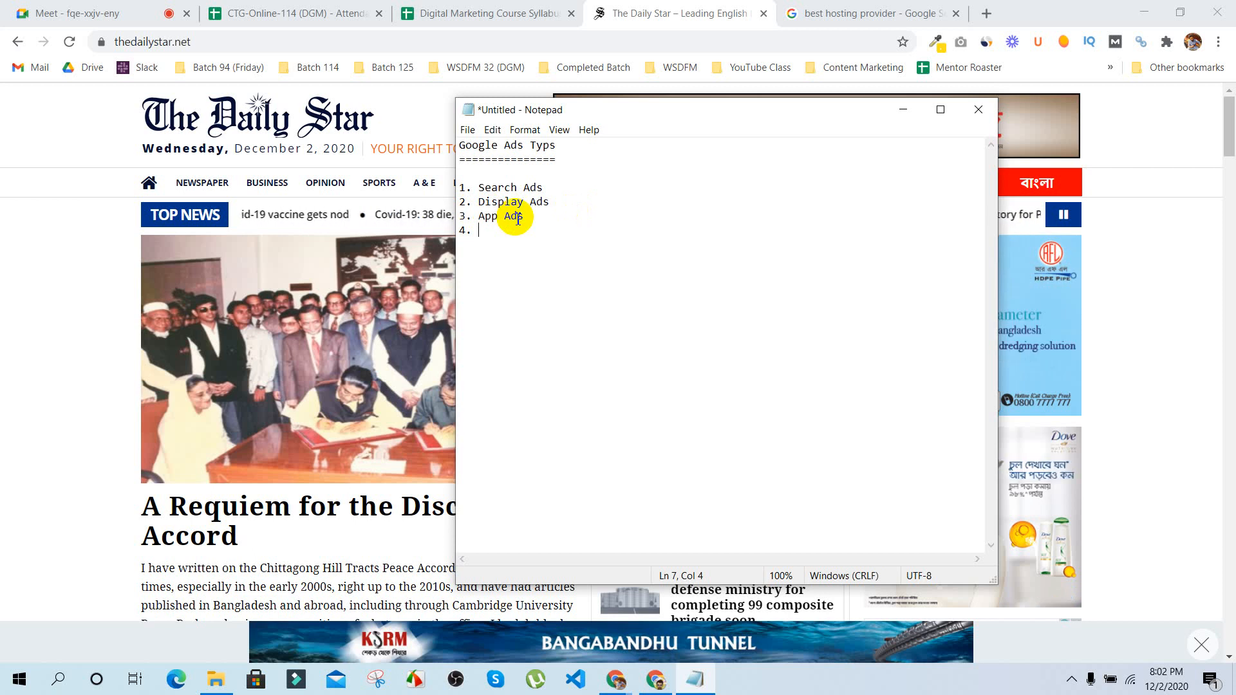
pyautogui.press('BackSpace')
pyautogui.press('BackSpace')
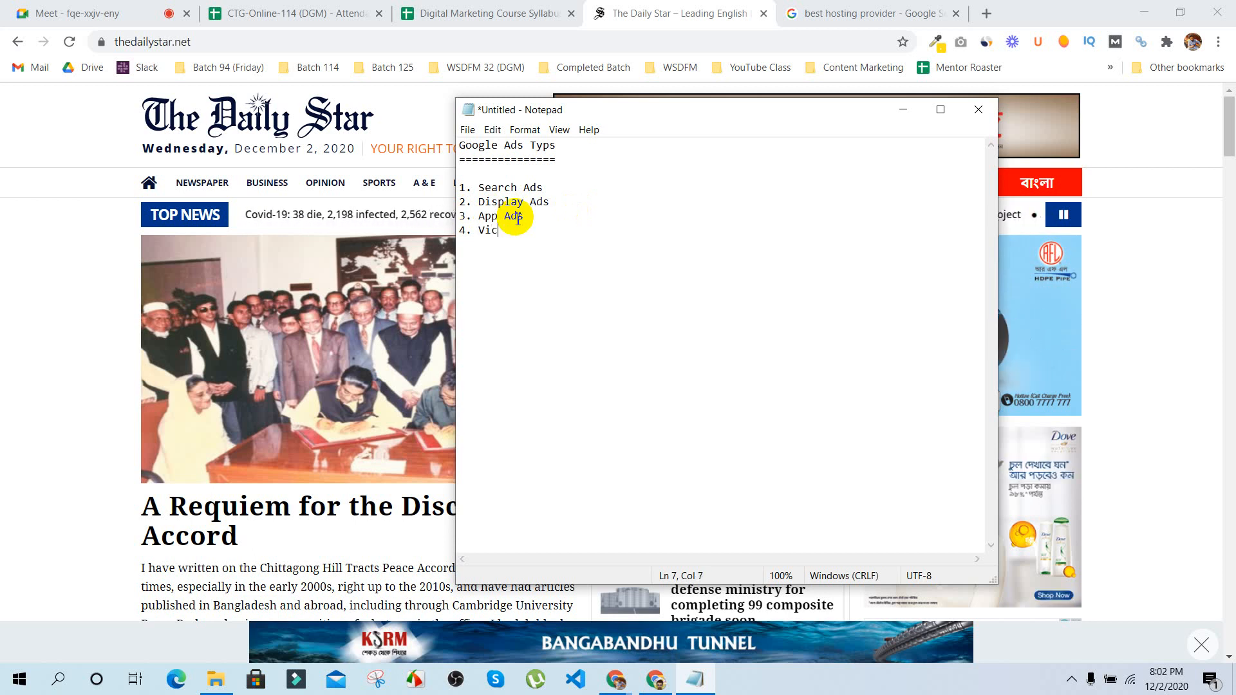
pyautogui.write('Ads')
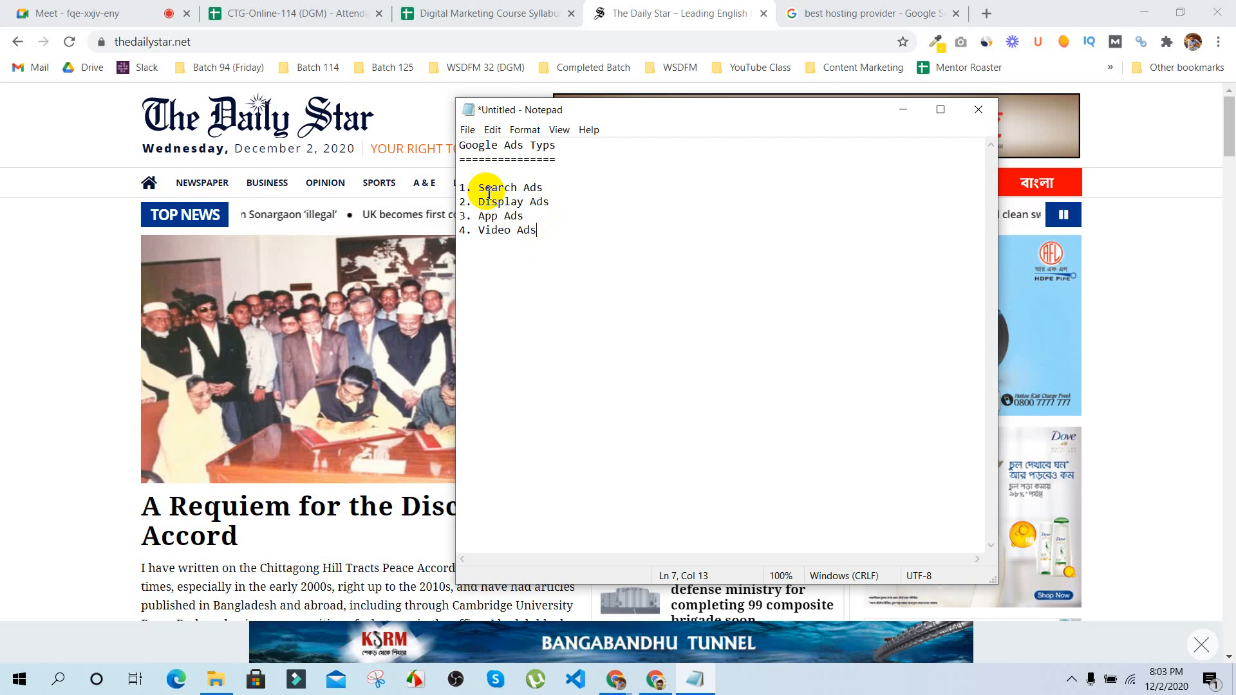
pyautogui.click(552, 241)
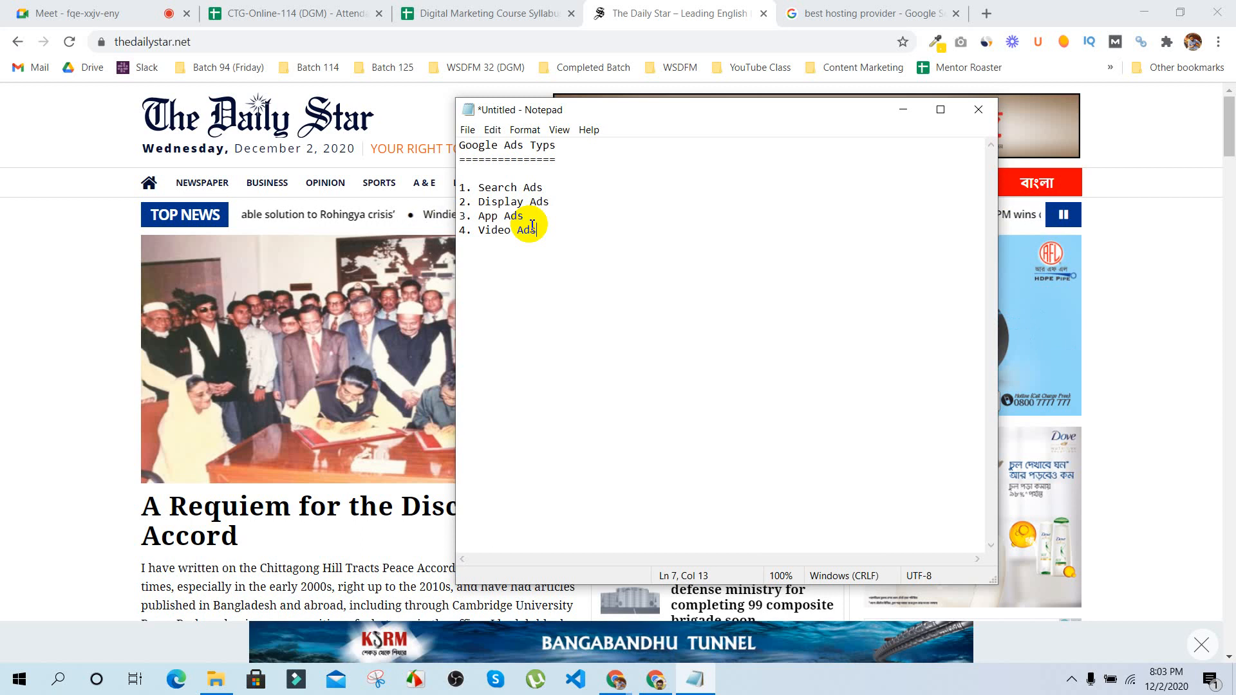
pyautogui.click(898, 115)
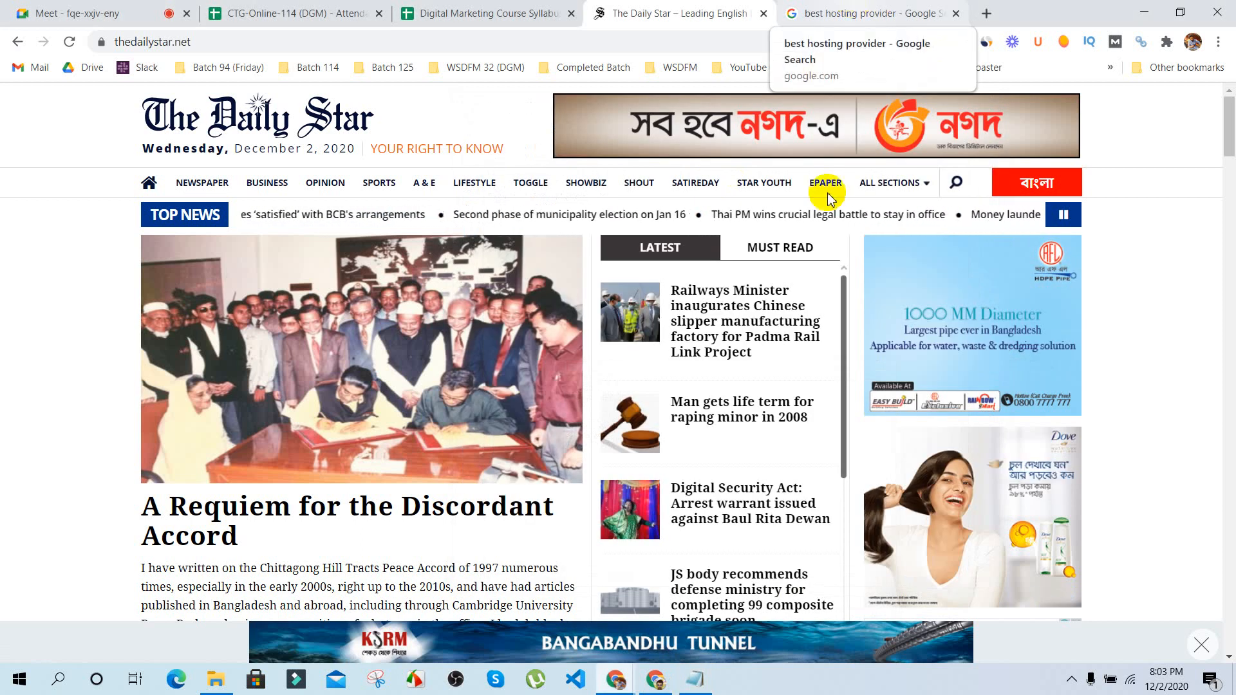
# Step: Check the chat messages in the Google Meet call and close the chat
pyautogui.moveTo(615, 679)
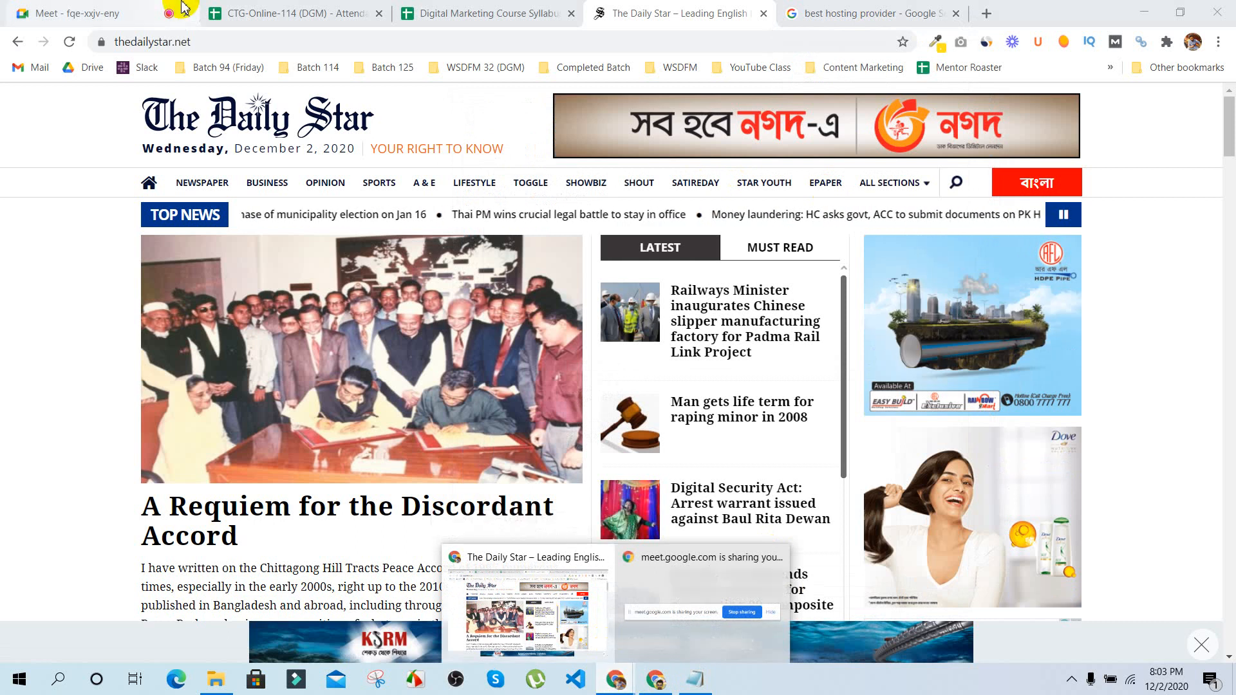
pyautogui.click(109, 8)
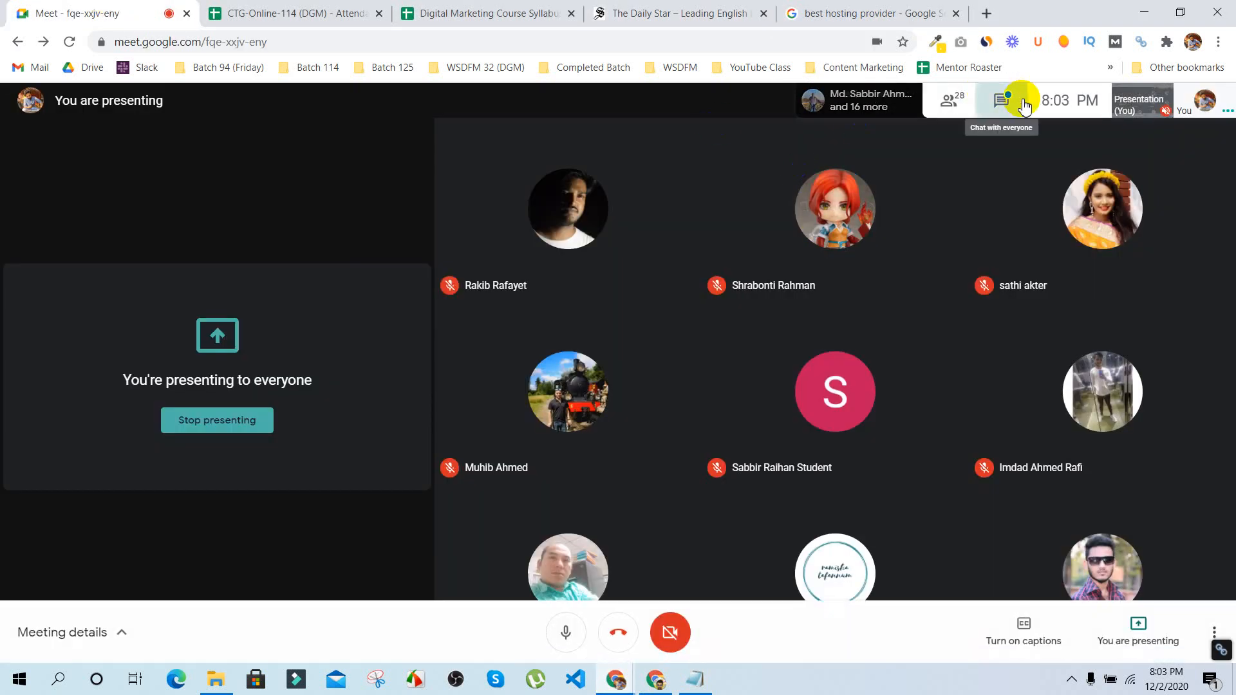
pyautogui.click(1004, 101)
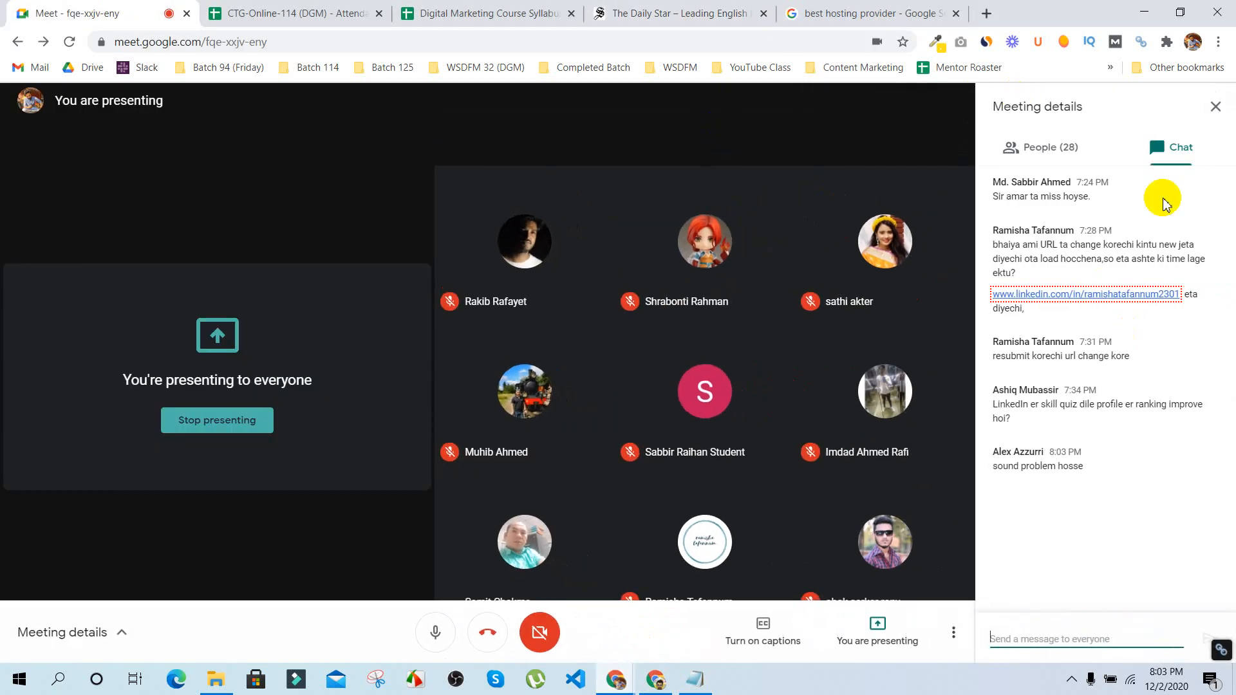
pyautogui.click(1214, 108)
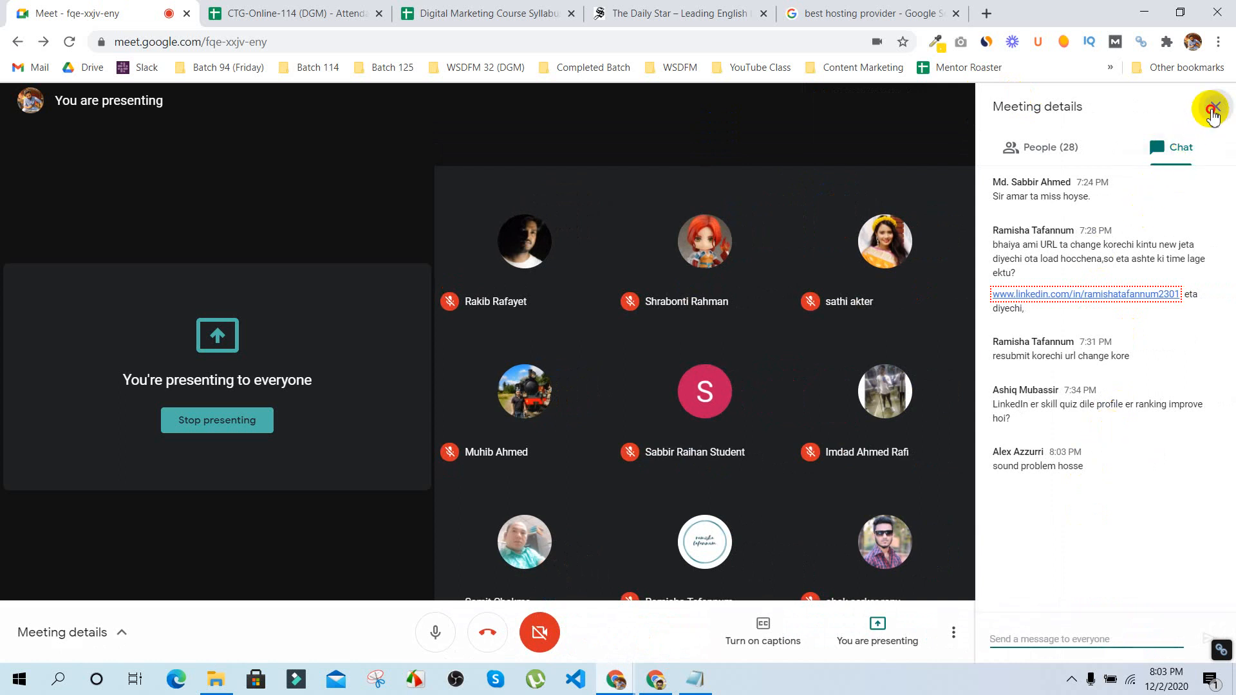
# Step: Leave the Google Meet call page and close The Daily Star page, passing by the course spreadsheets
pyautogui.click(288, 9)
pyautogui.click(509, 10)
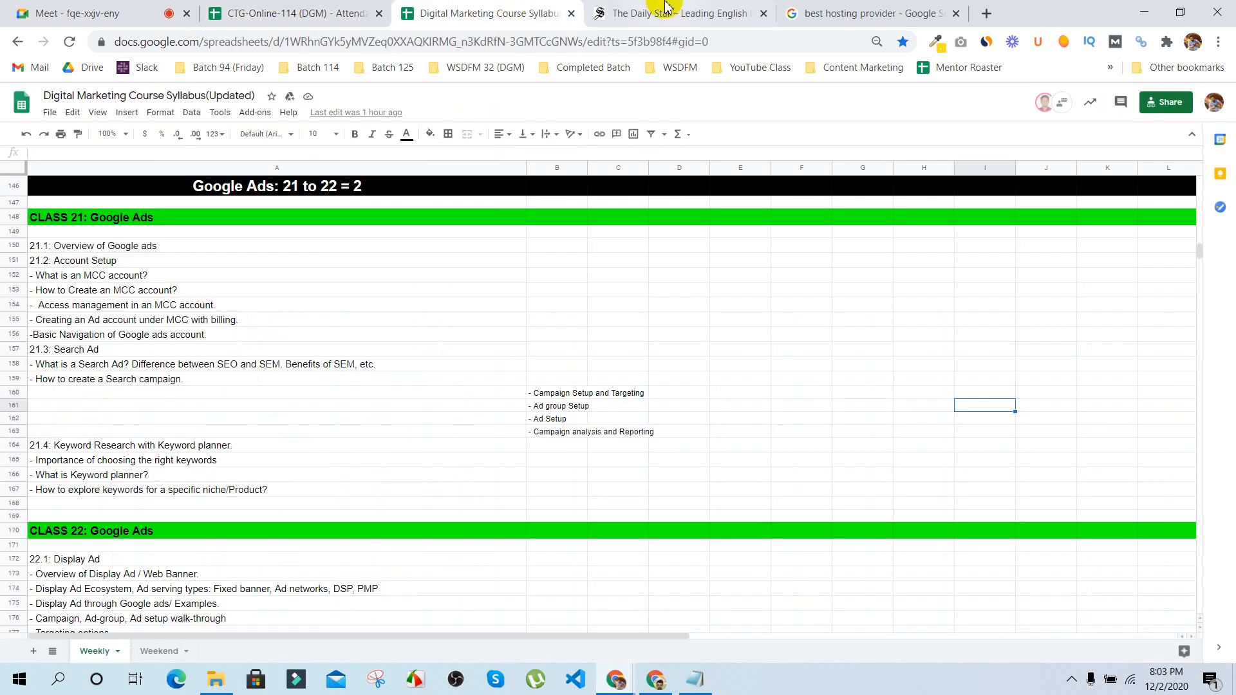
pyautogui.click(665, 6)
pyautogui.click(764, 13)
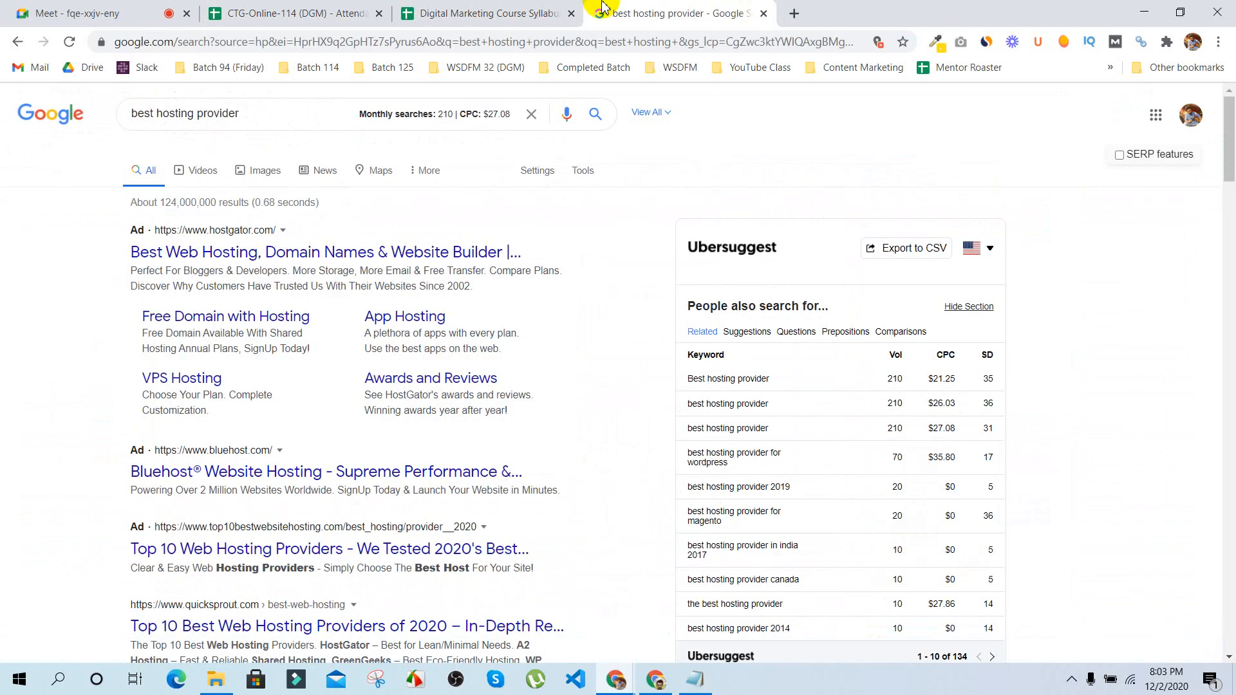
# Step: Replace the hosting provider query with "google ads" and run the Google search
pyautogui.tripleClick(254, 119)
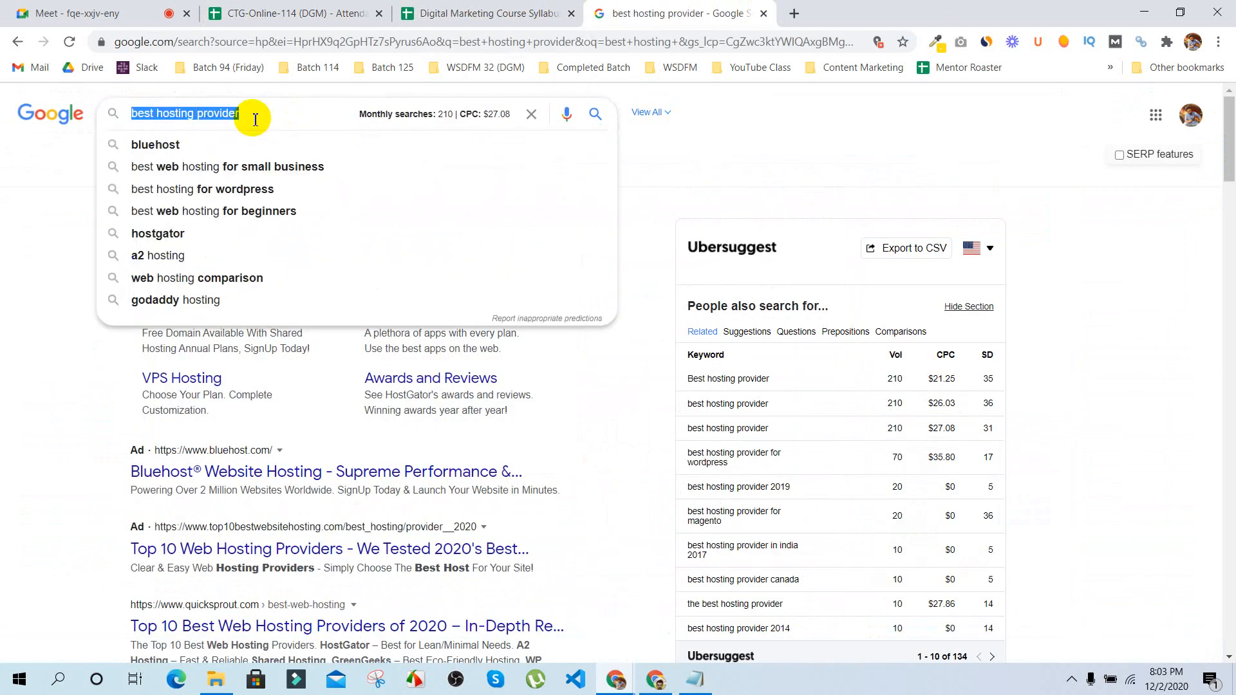
pyautogui.press('BackSpace')
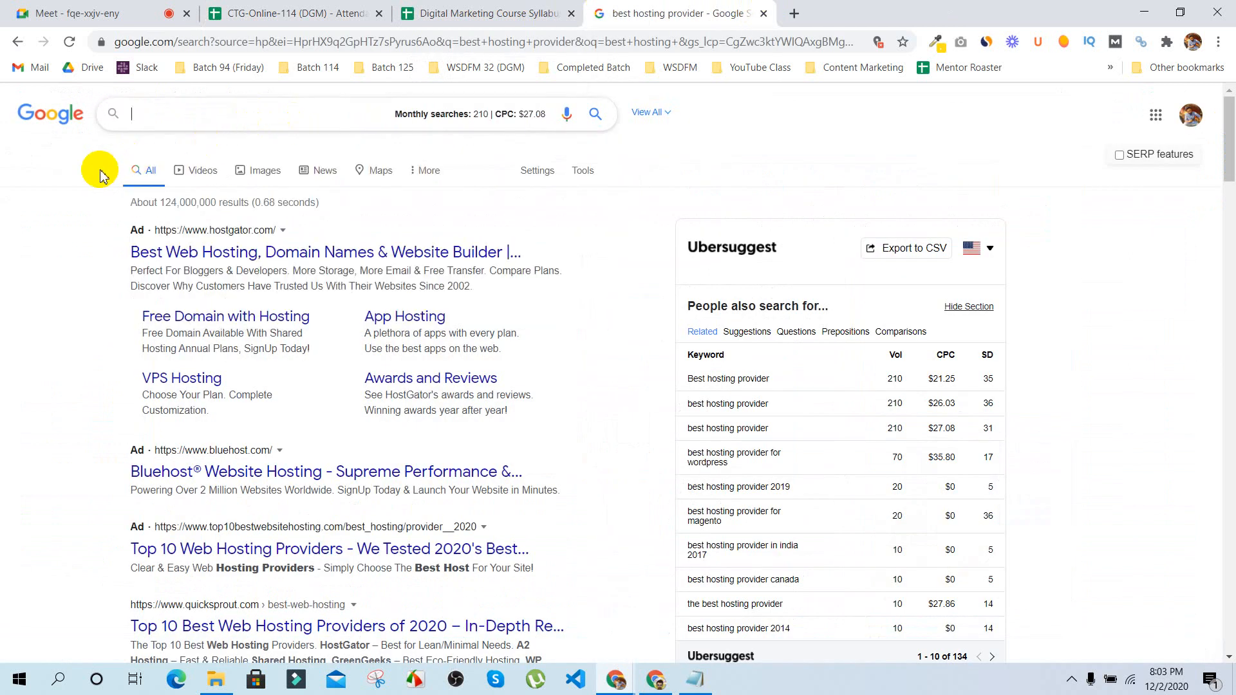
pyautogui.write('google ads')
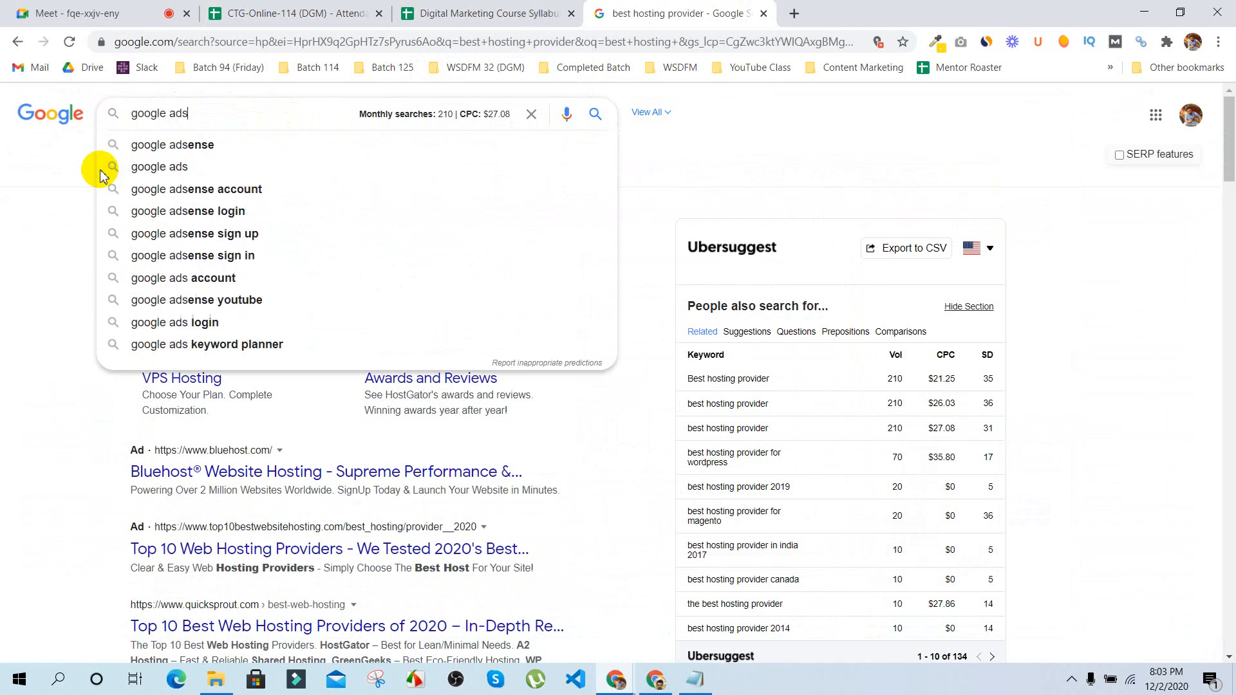
pyautogui.press('Return')
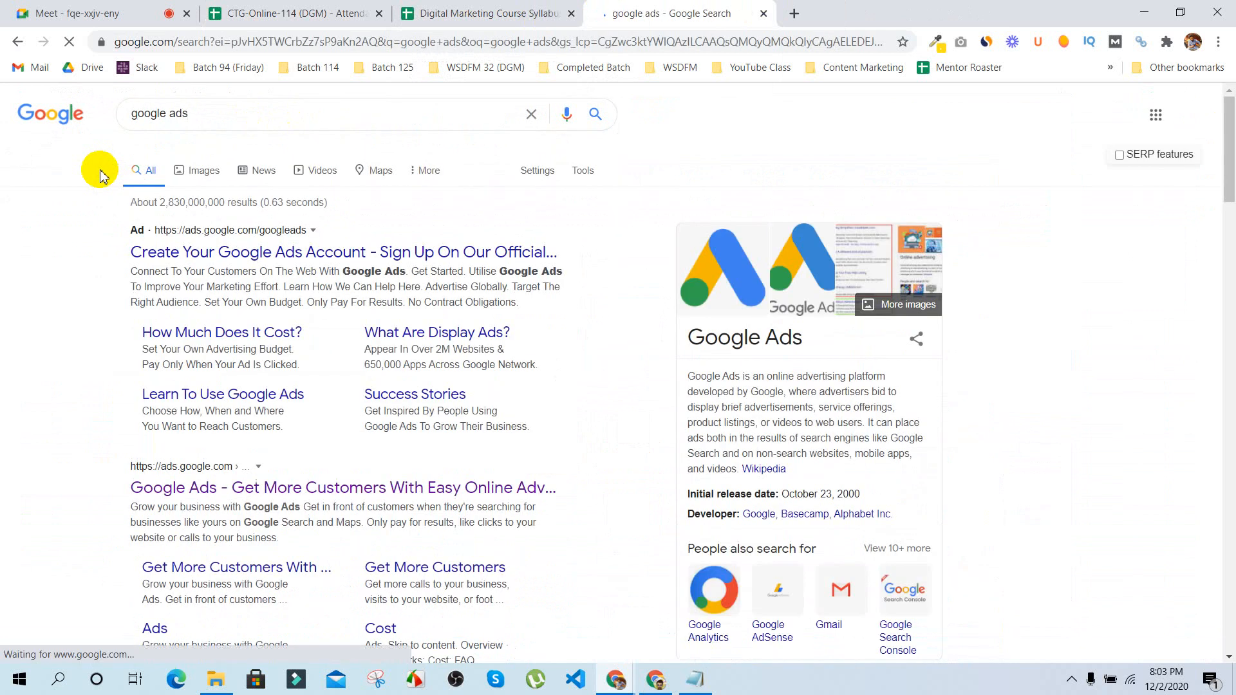
# Step: Read the Google Ads description in the knowledge panel of the search results, highlighting the whole paragraph
pyautogui.scroll(-2, 399, 297)
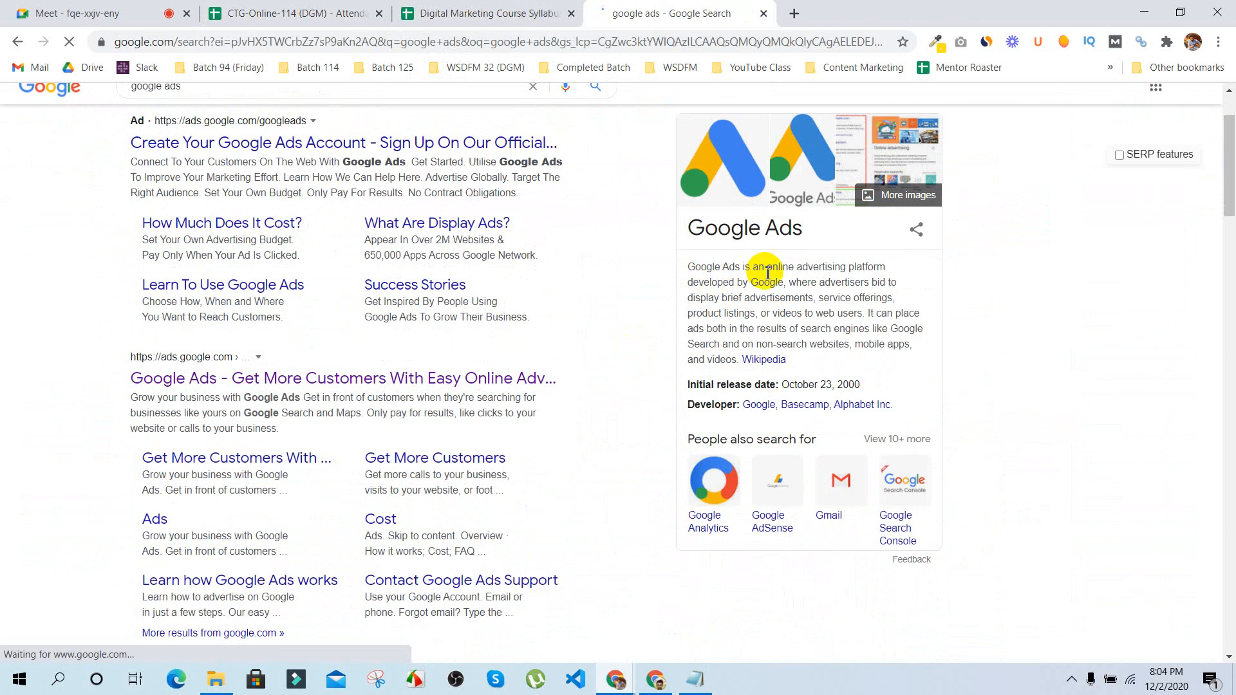
pyautogui.scroll(-6, 847, 267)
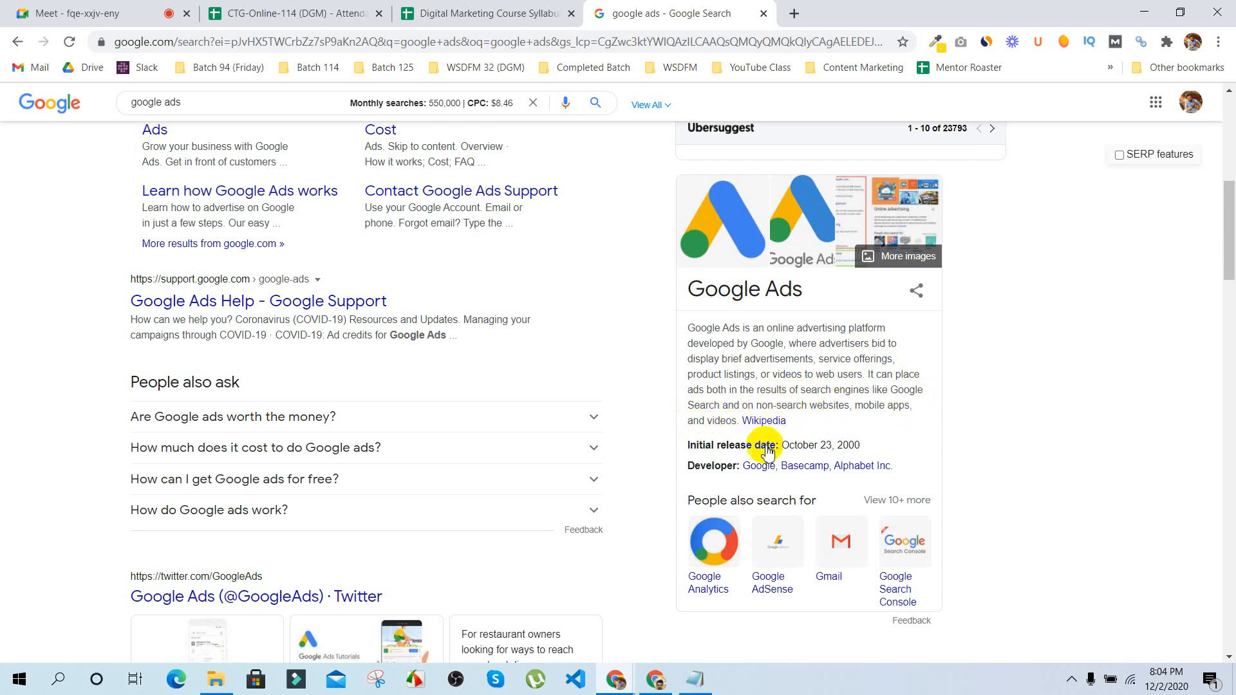
pyautogui.moveTo(740, 422); pyautogui.dragTo(681, 334)
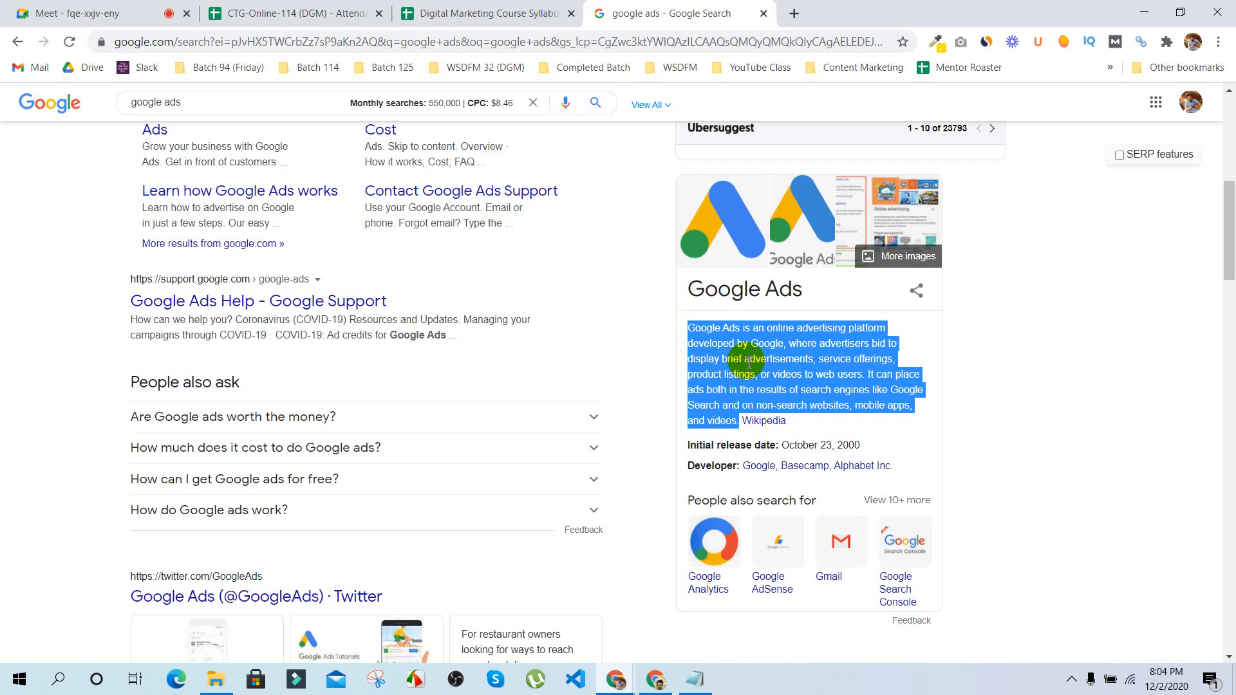
pyautogui.click(650, 368)
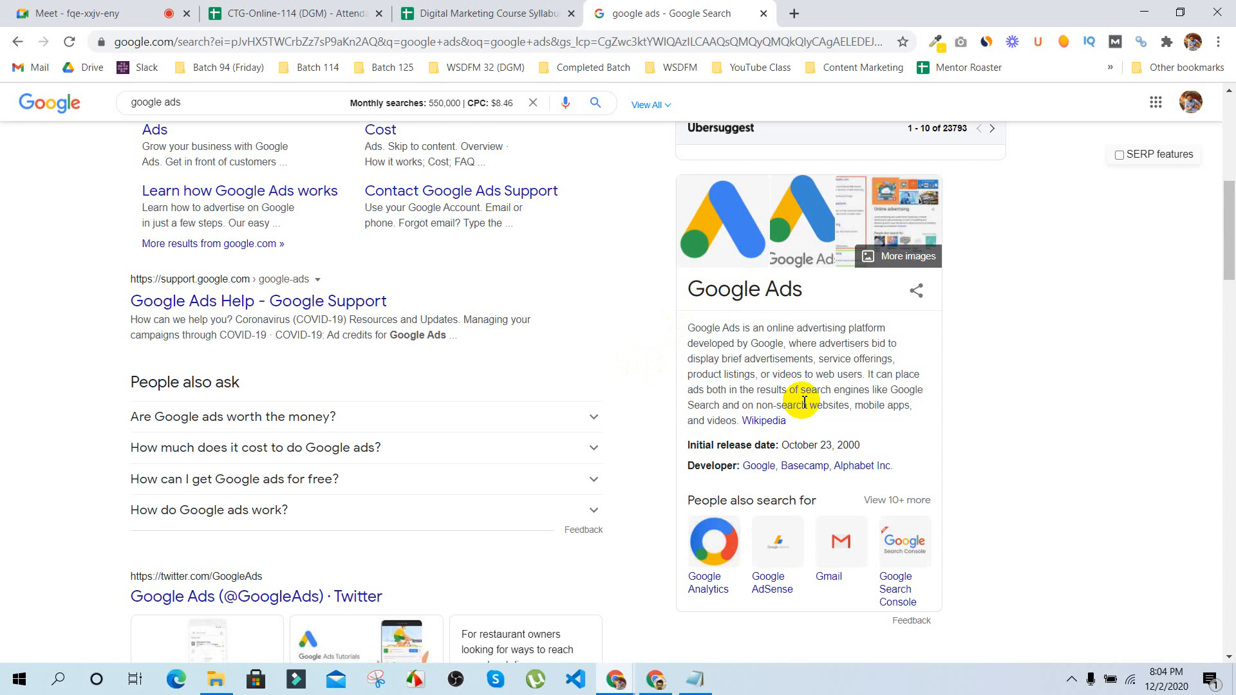
pyautogui.scroll(8, 543, 262)
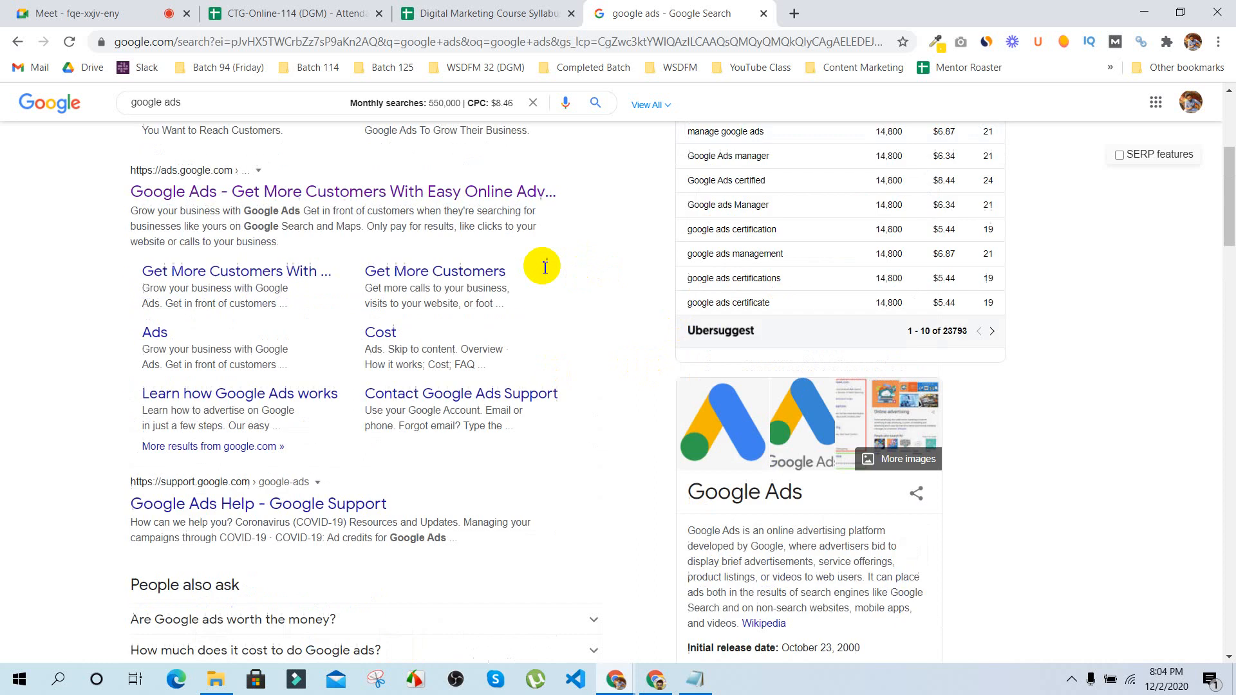
# Step: Open the official ads.google.com search result in a new browser tab and switch to it
pyautogui.scroll(-3, 463, 315)
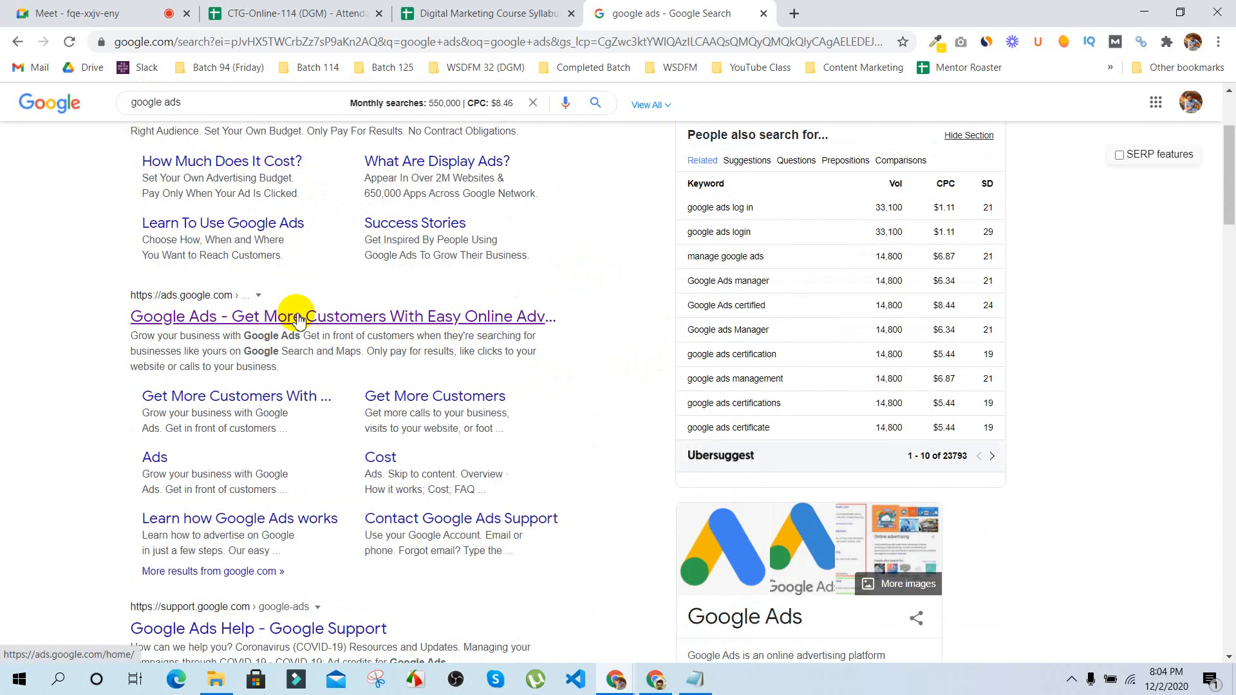
pyautogui.rightClick(276, 322)
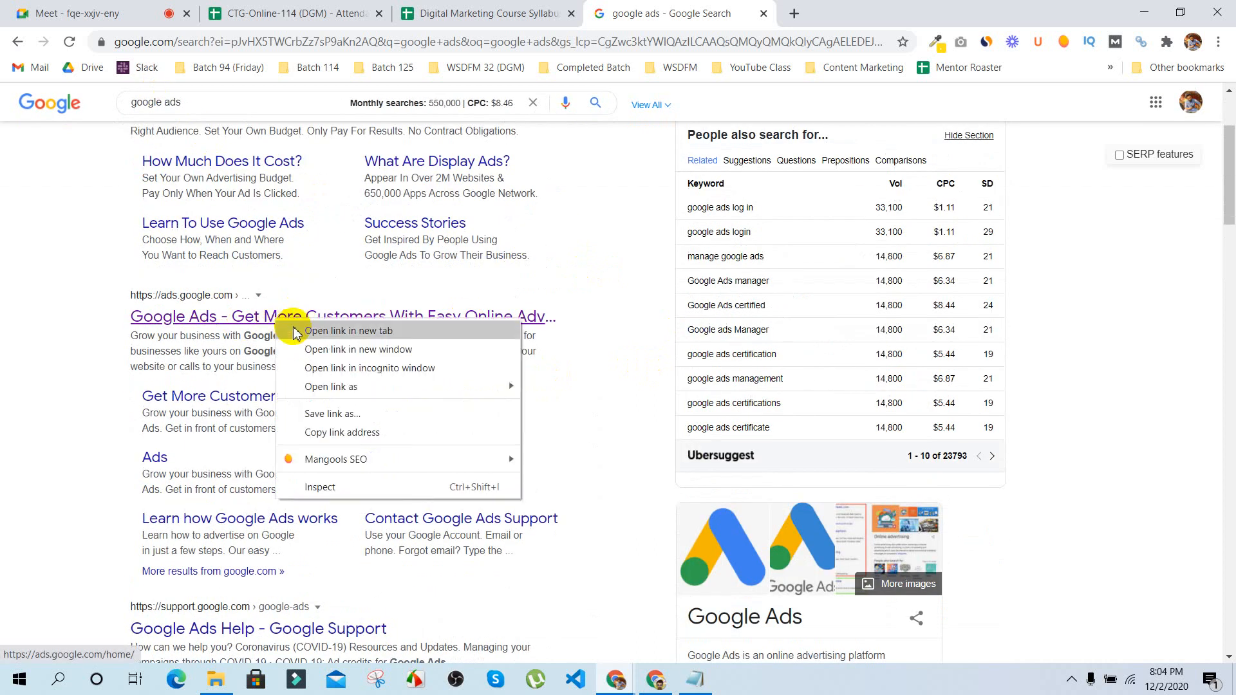
pyautogui.click(290, 331)
pyautogui.click(855, 8)
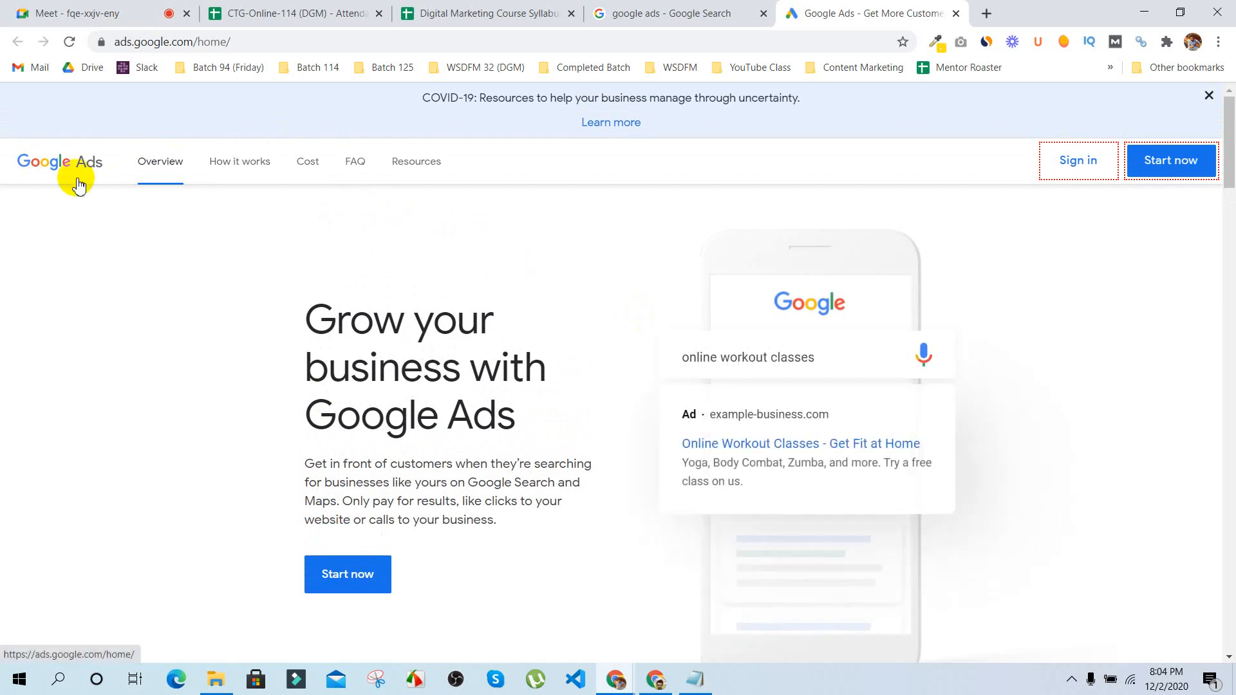
# Step: Look through the Google Ads homepage from start to end and dismiss its COVID-19 notice
pyautogui.scroll(-10, 586, 286)
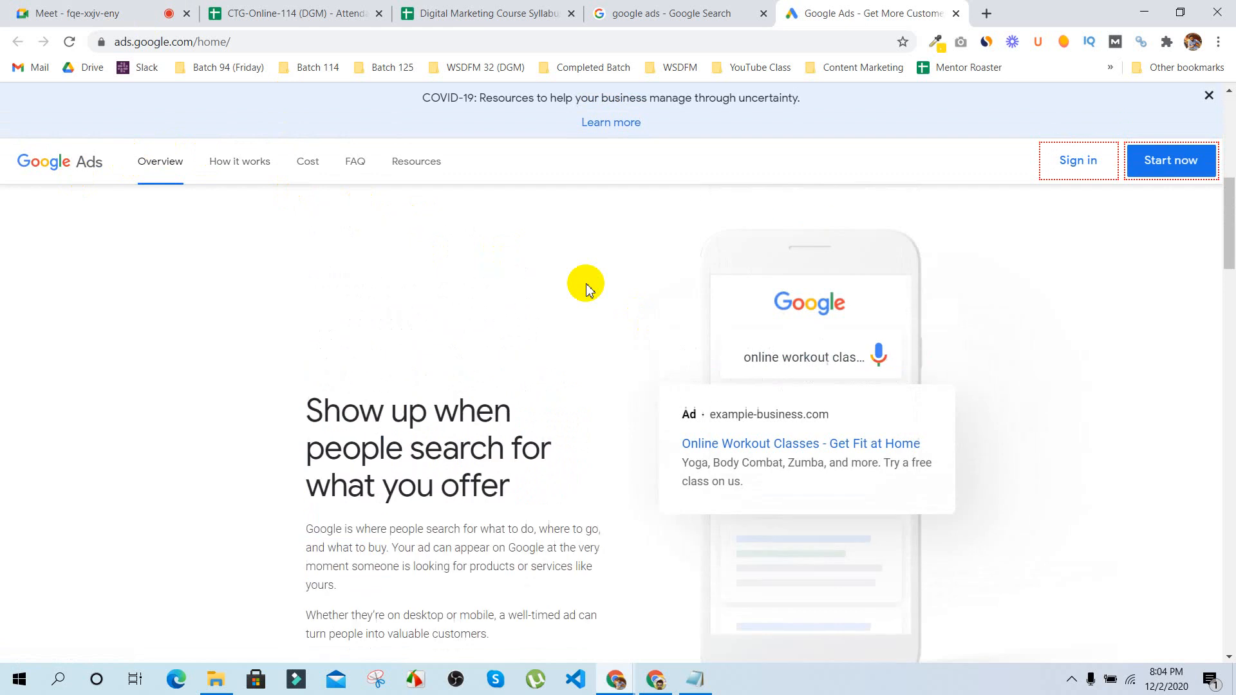
pyautogui.scroll(-10, 586, 286)
pyautogui.scroll(15, 586, 286)
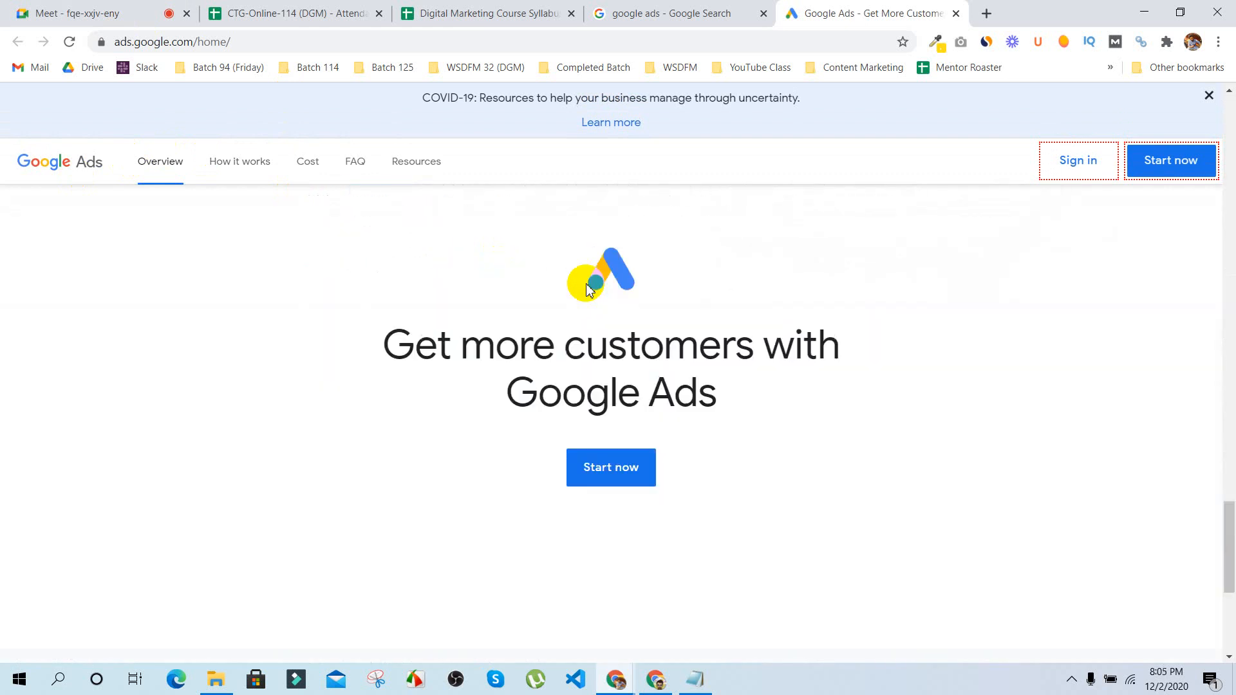
pyautogui.scroll(5, 586, 287)
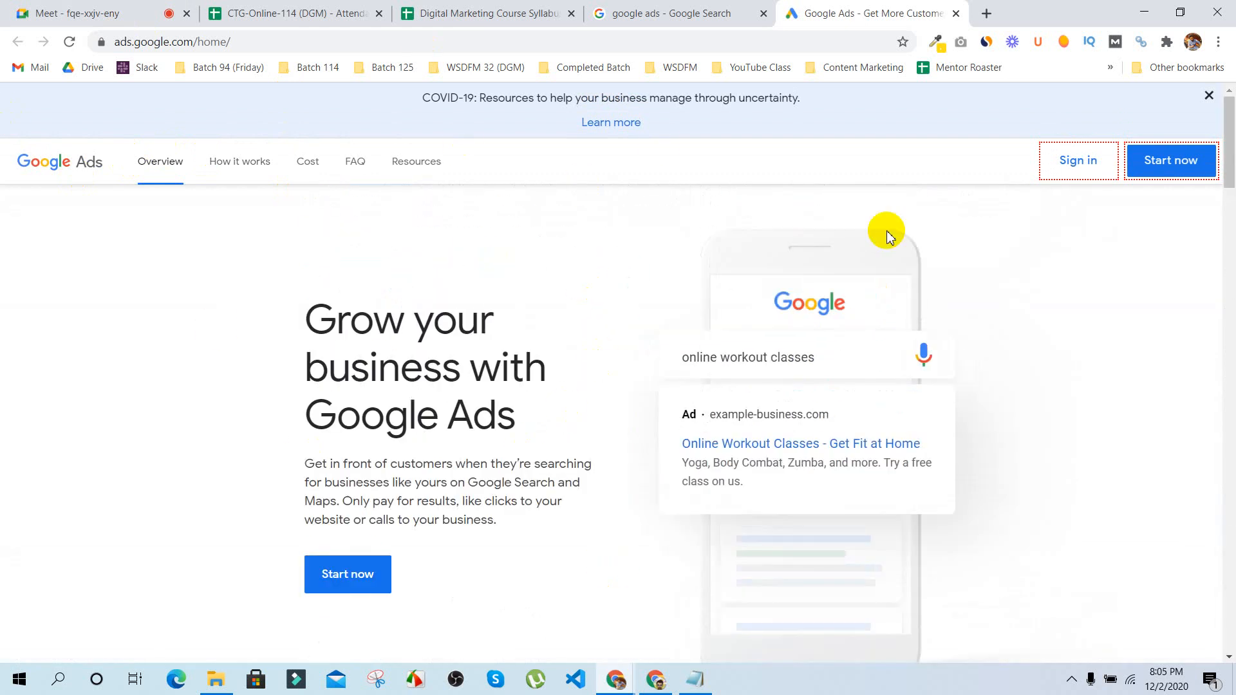
pyautogui.click(1208, 95)
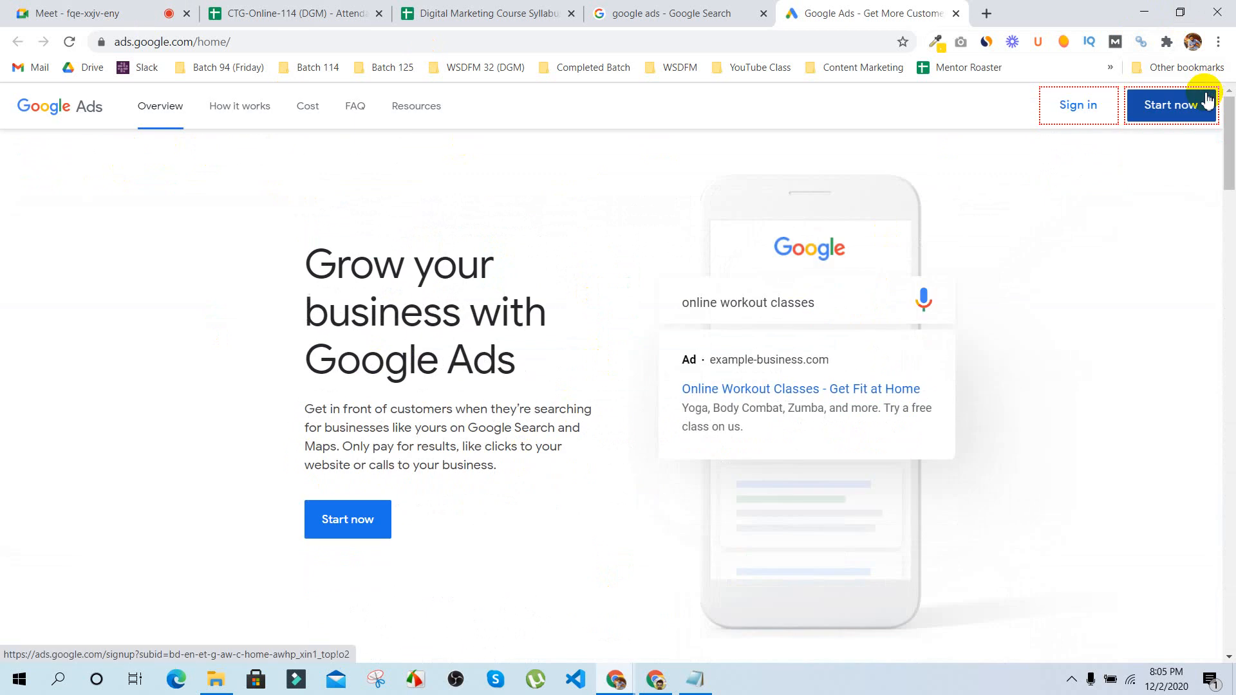
# Step: Return to the Google results tab and replace the query with "google mcc account login", running that search
pyautogui.click(665, 12)
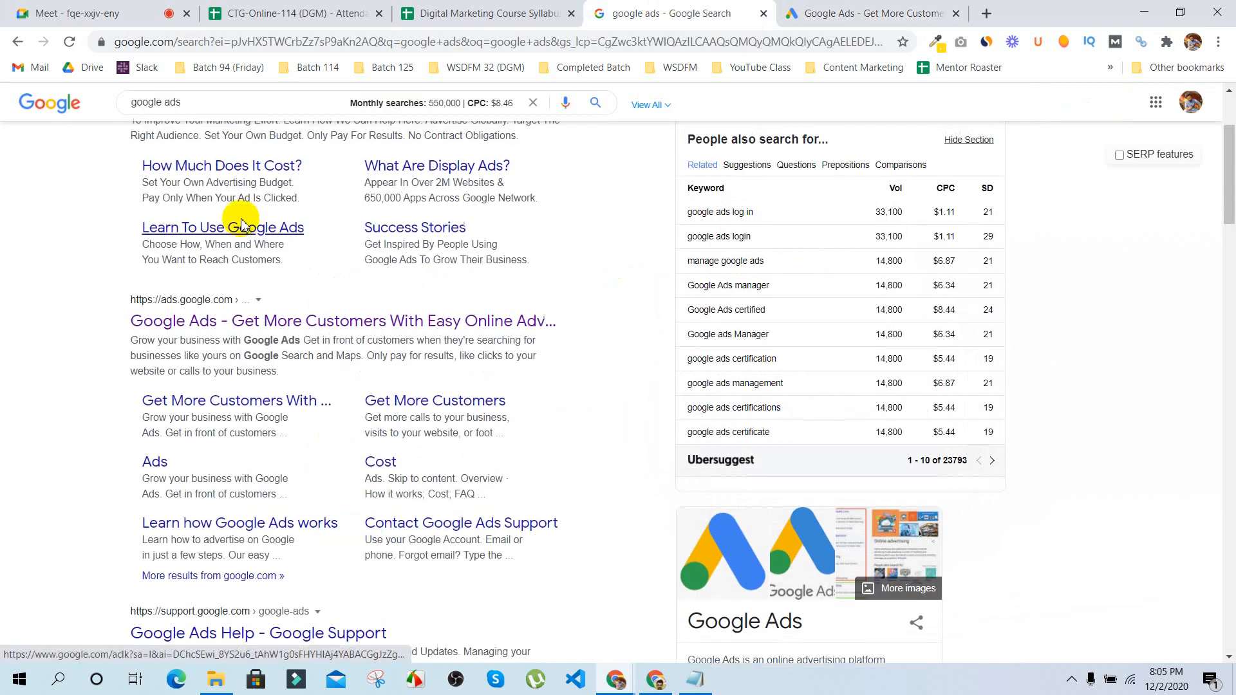
pyautogui.click(190, 113)
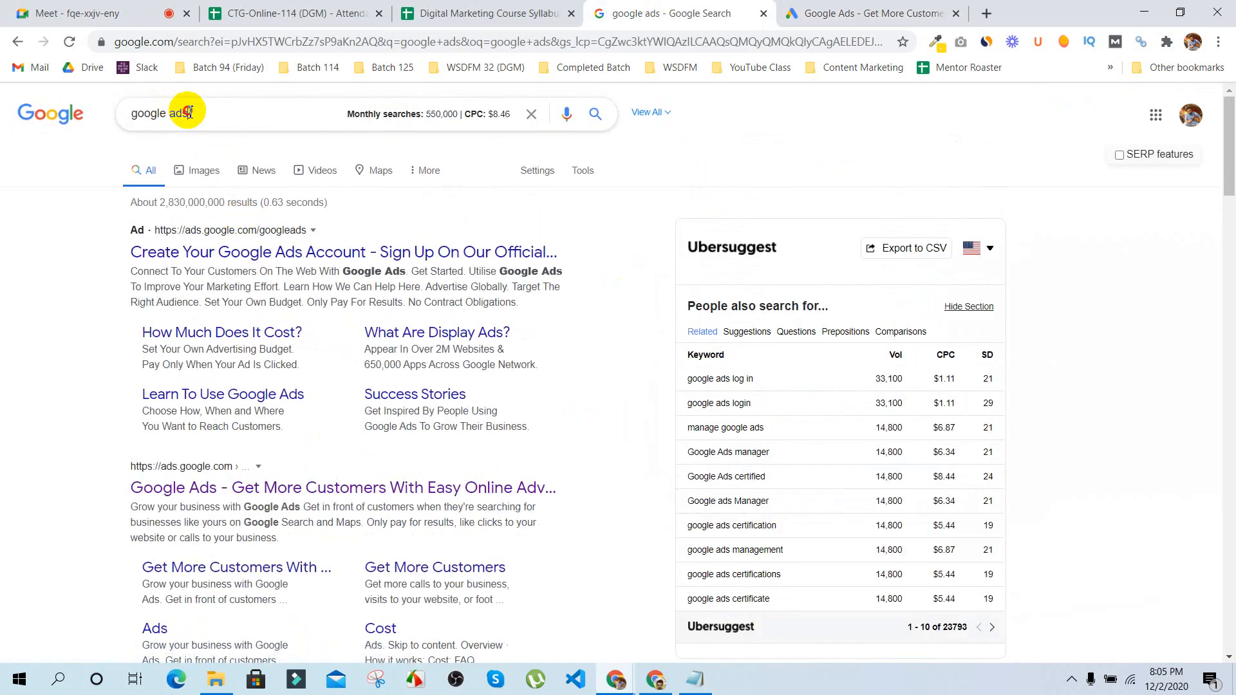
pyautogui.doubleClick(181, 113)
pyautogui.write('mm')
pyautogui.press('BackSpace')
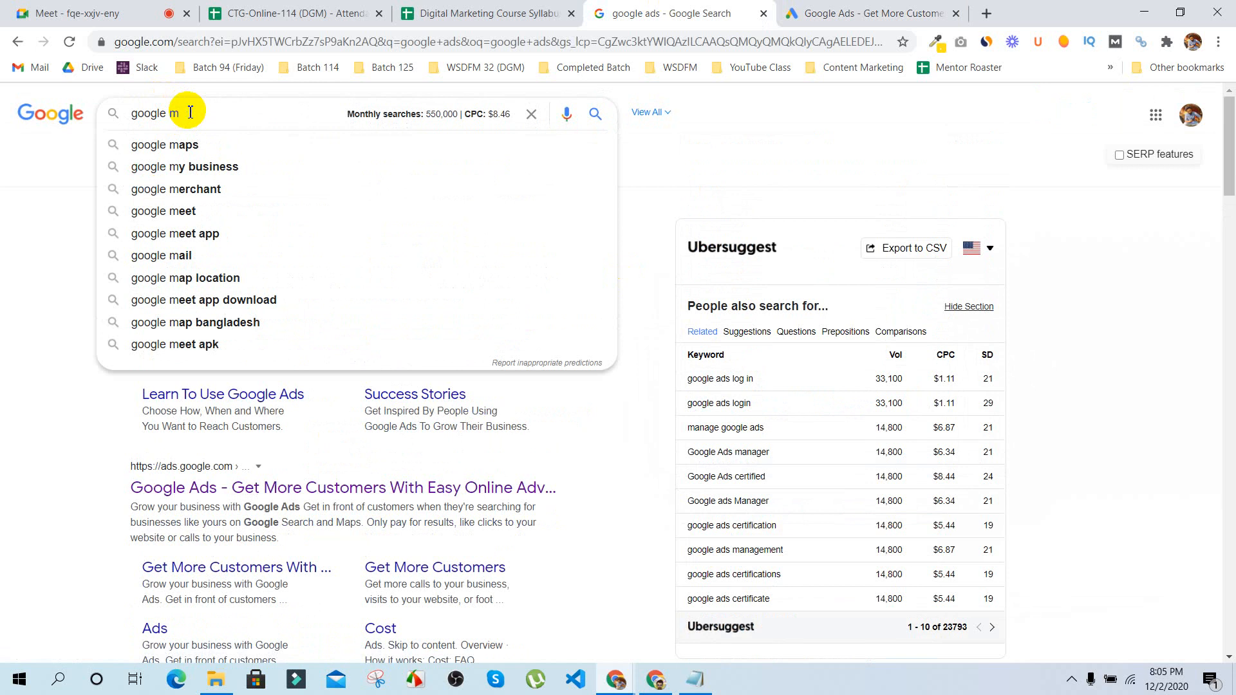
pyautogui.write('cc')
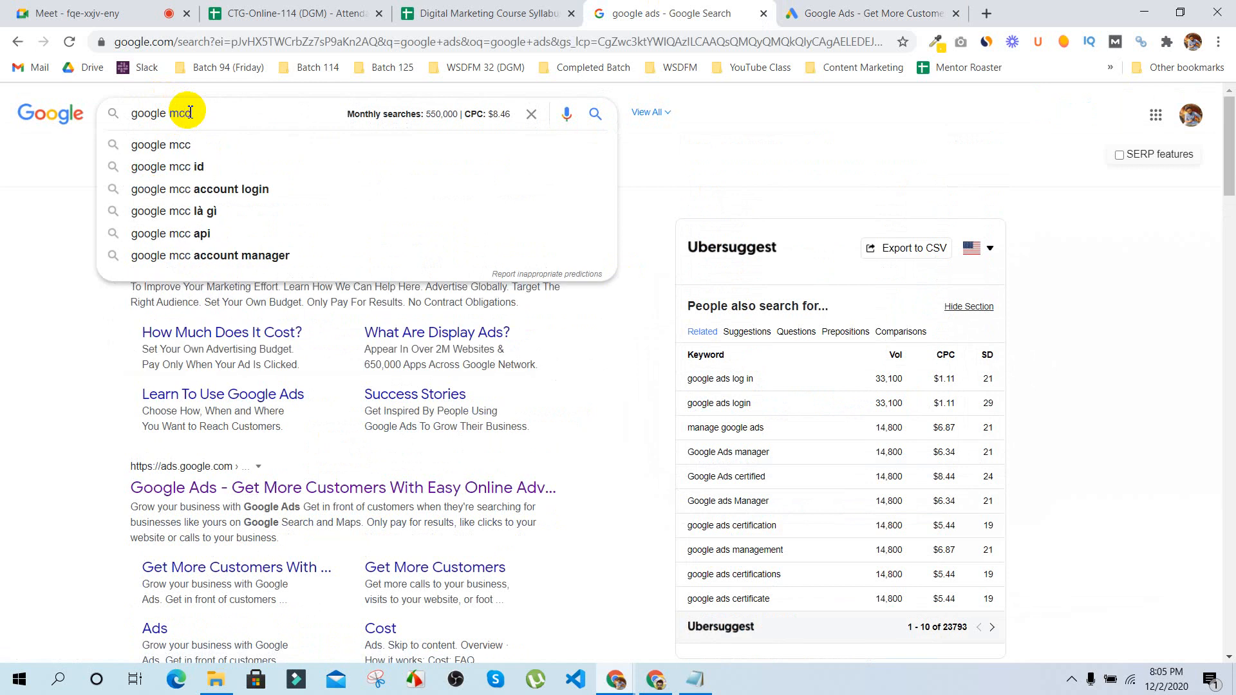
pyautogui.press('Down')
pyautogui.press('Down')
pyautogui.press('Down')
pyautogui.press('Return')
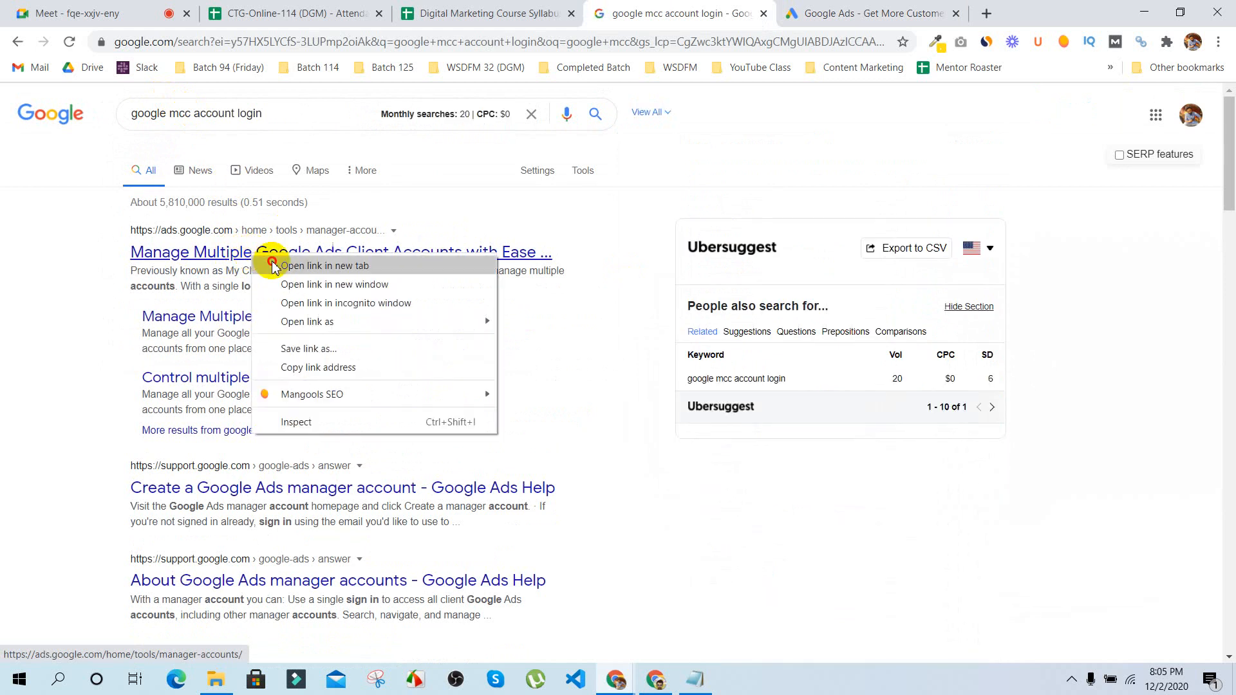
# Step: Open the ads.google.com manager accounts result in a new browser tab and look through the whole page
pyautogui.click(302, 266)
pyautogui.click(956, 8)
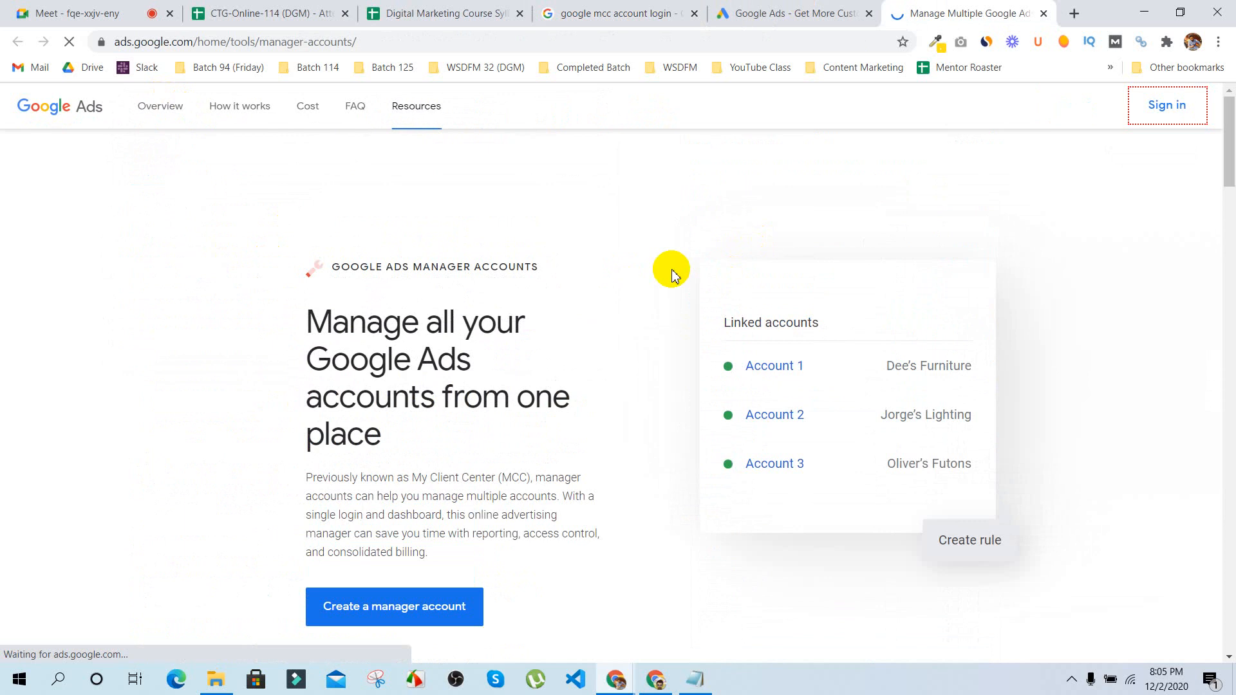
pyautogui.scroll(-20, 666, 405)
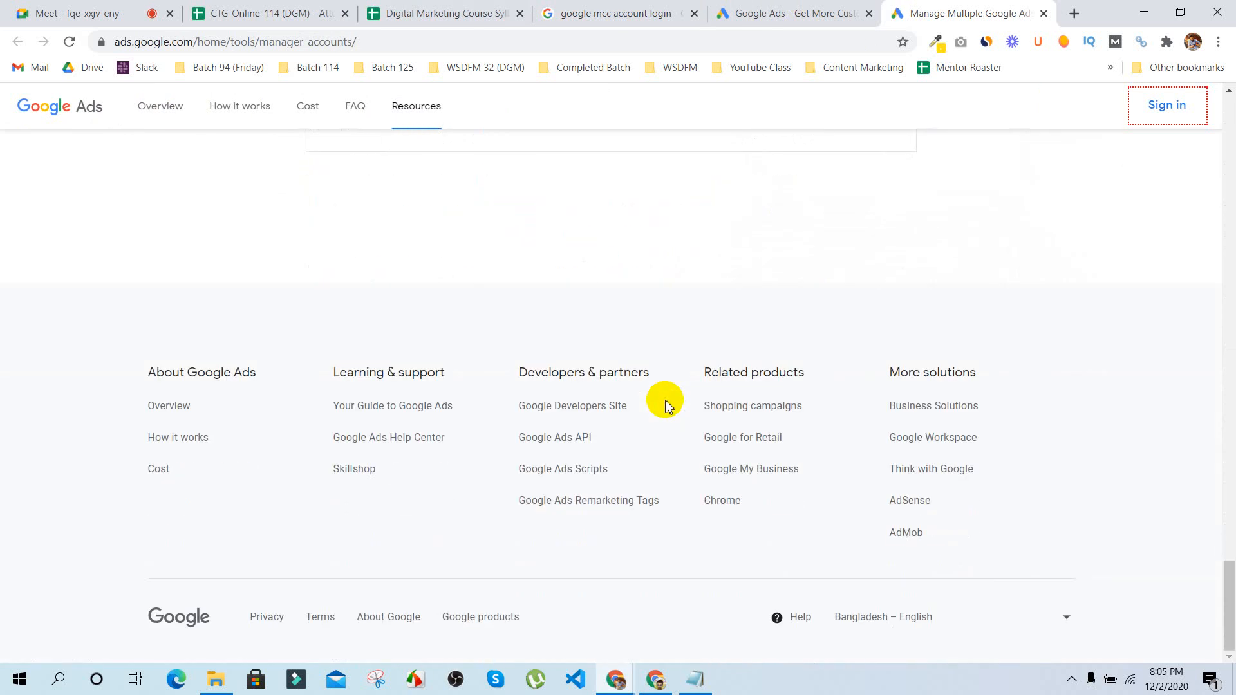
pyautogui.scroll(20, 666, 404)
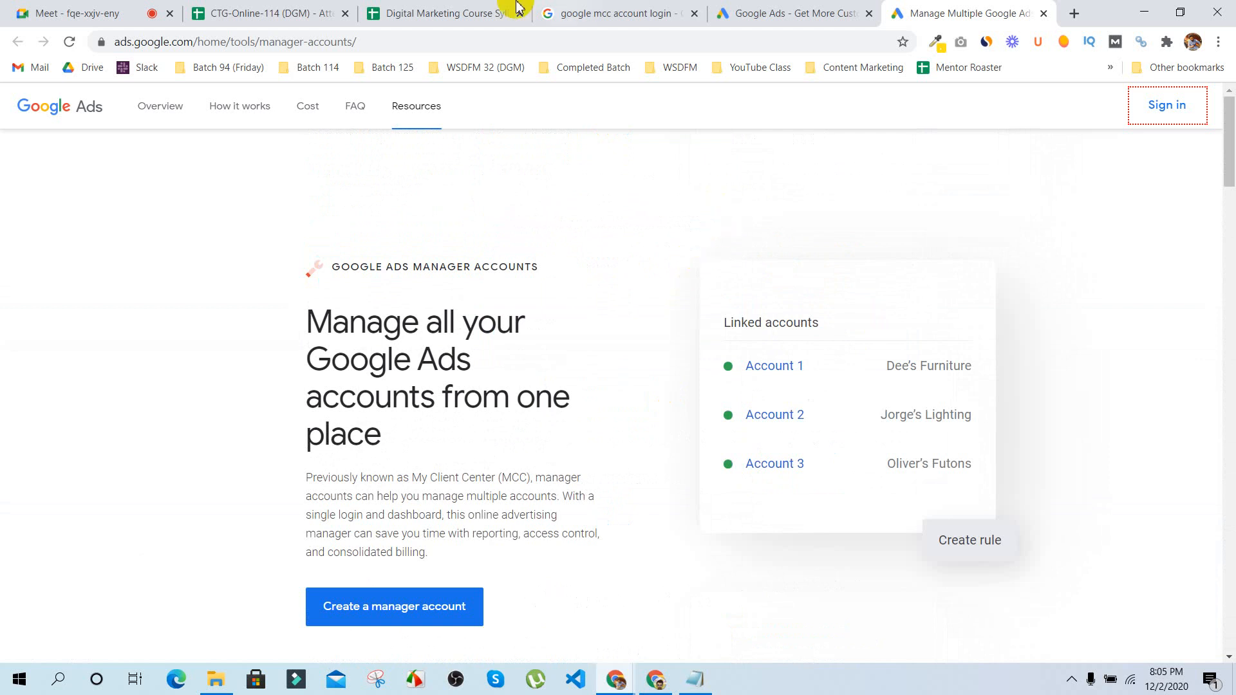
# Step: Check the Class 21 outline in the course syllabus sheet and search Google for "google mcc account"
pyautogui.click(479, 8)
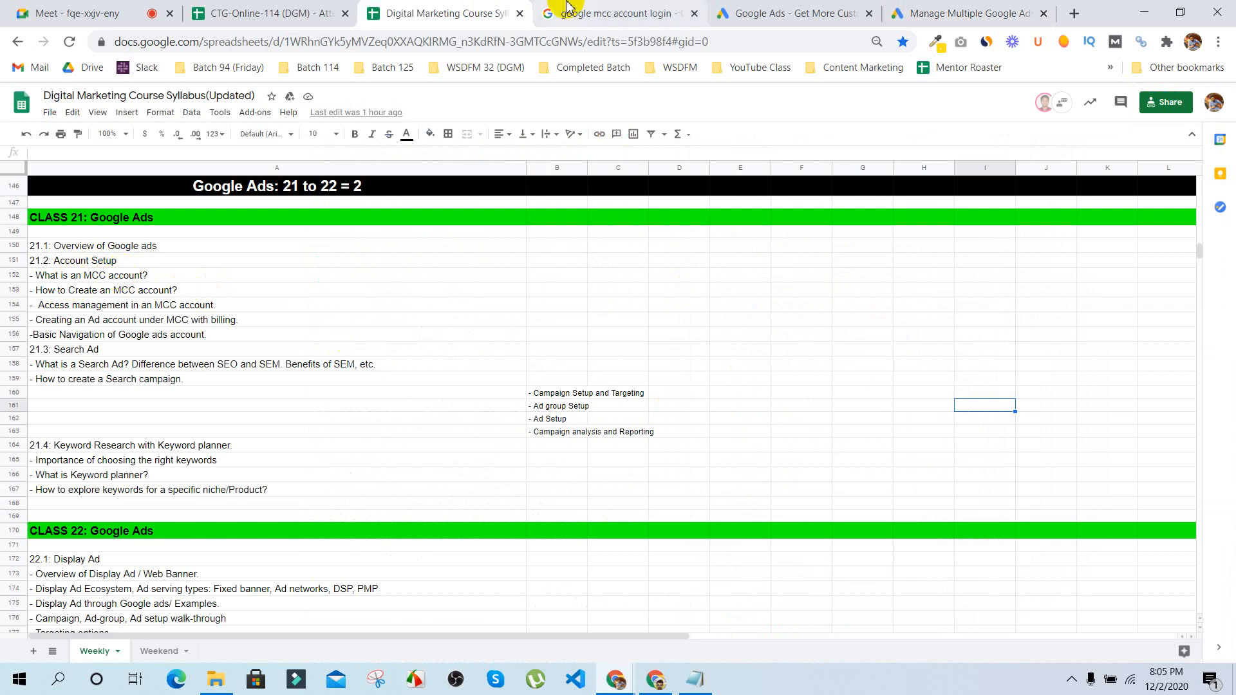
pyautogui.click(618, 12)
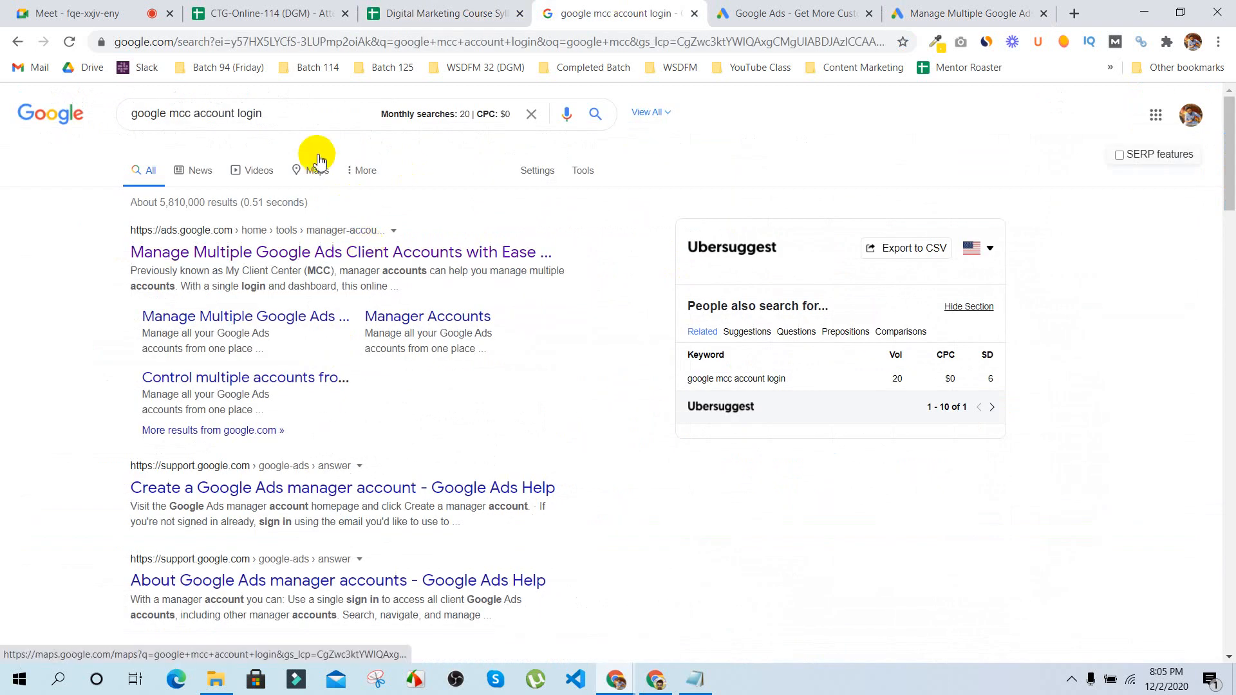
pyautogui.click(161, 114)
pyautogui.doubleClick(161, 114)
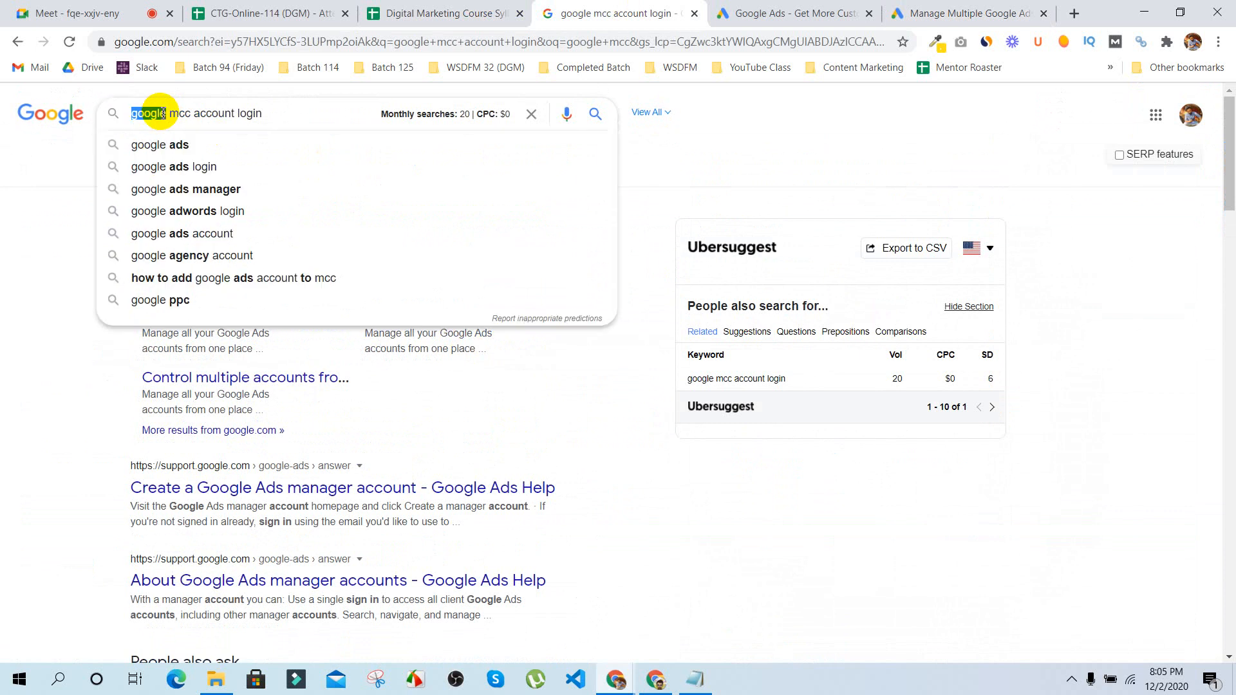
pyautogui.press('BackSpace')
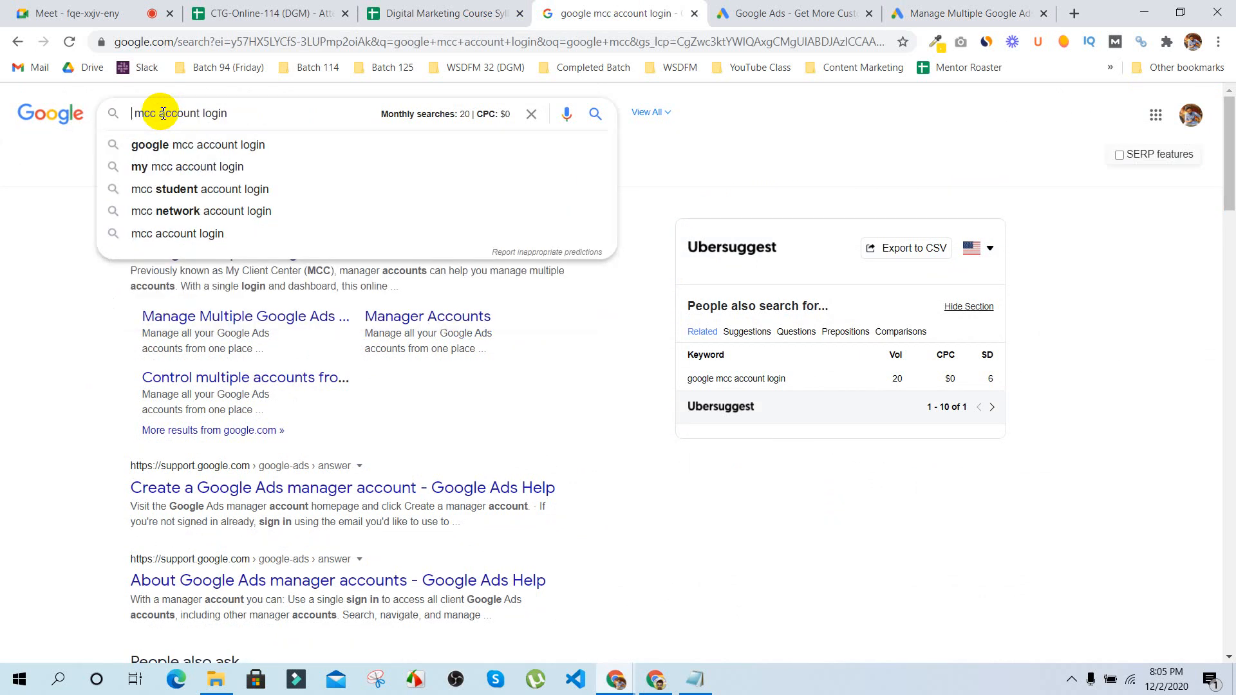
pyautogui.press('Down')
pyautogui.press('BackSpace')
pyautogui.press('BackSpace')
pyautogui.press('BackSpace')
pyautogui.press('BackSpace')
pyautogui.press('BackSpace')
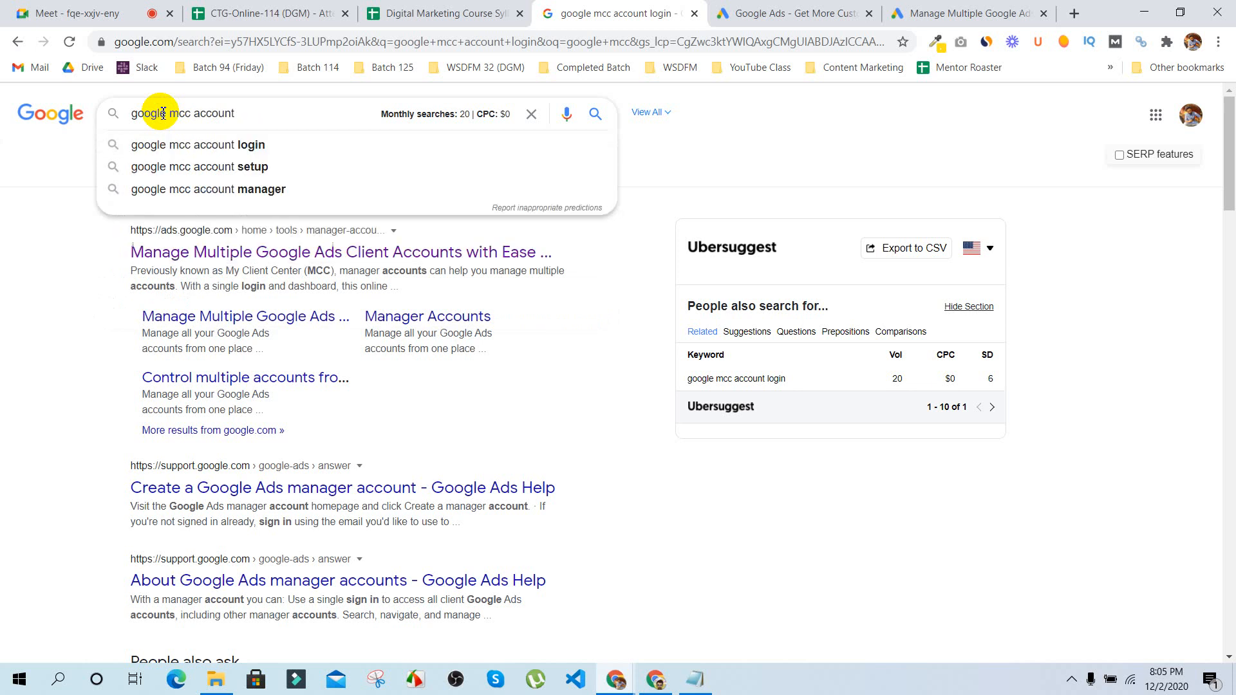
pyautogui.press('Return')
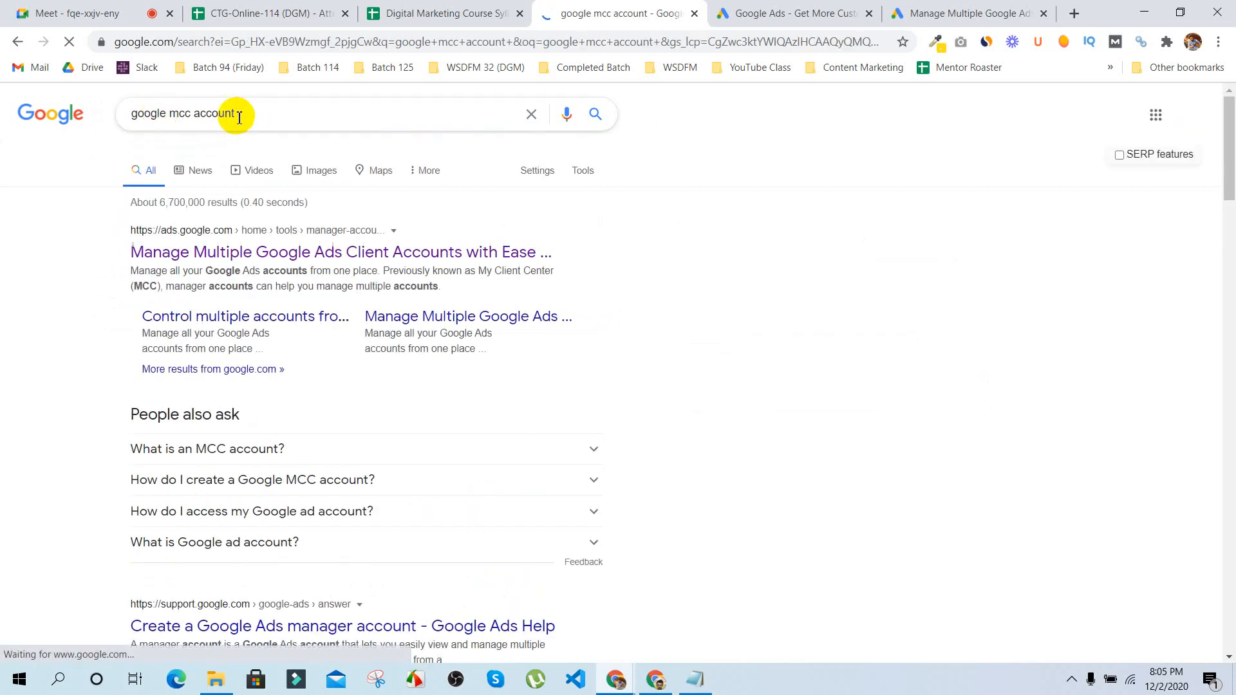
# Step: Shorten the Google query to "google mcc", run it and look through the results, including the People also ask questions
pyautogui.doubleClick(219, 118)
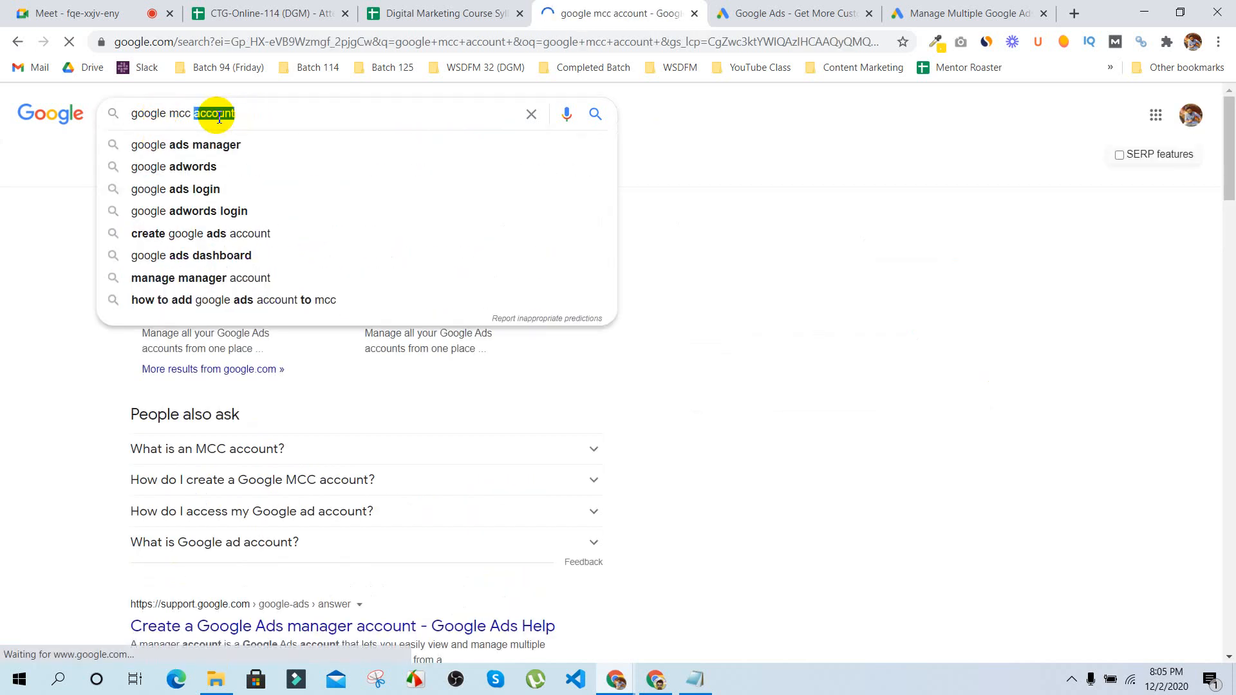
pyautogui.press('BackSpace')
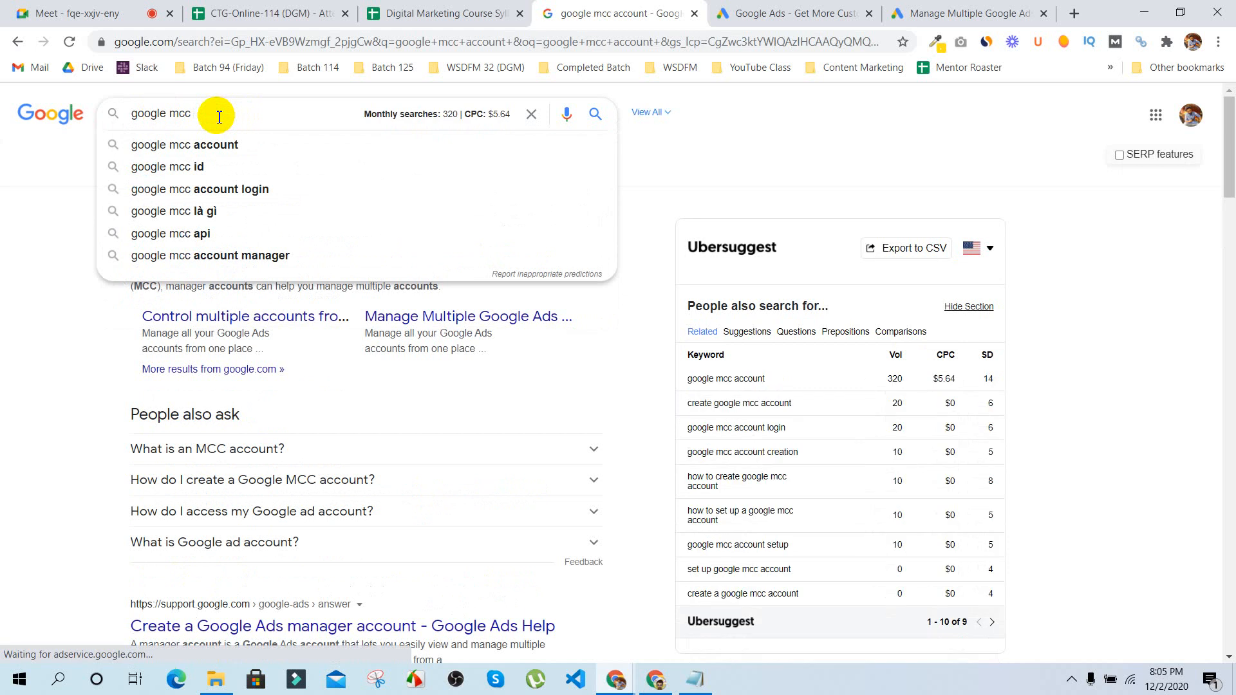
pyautogui.press('Return')
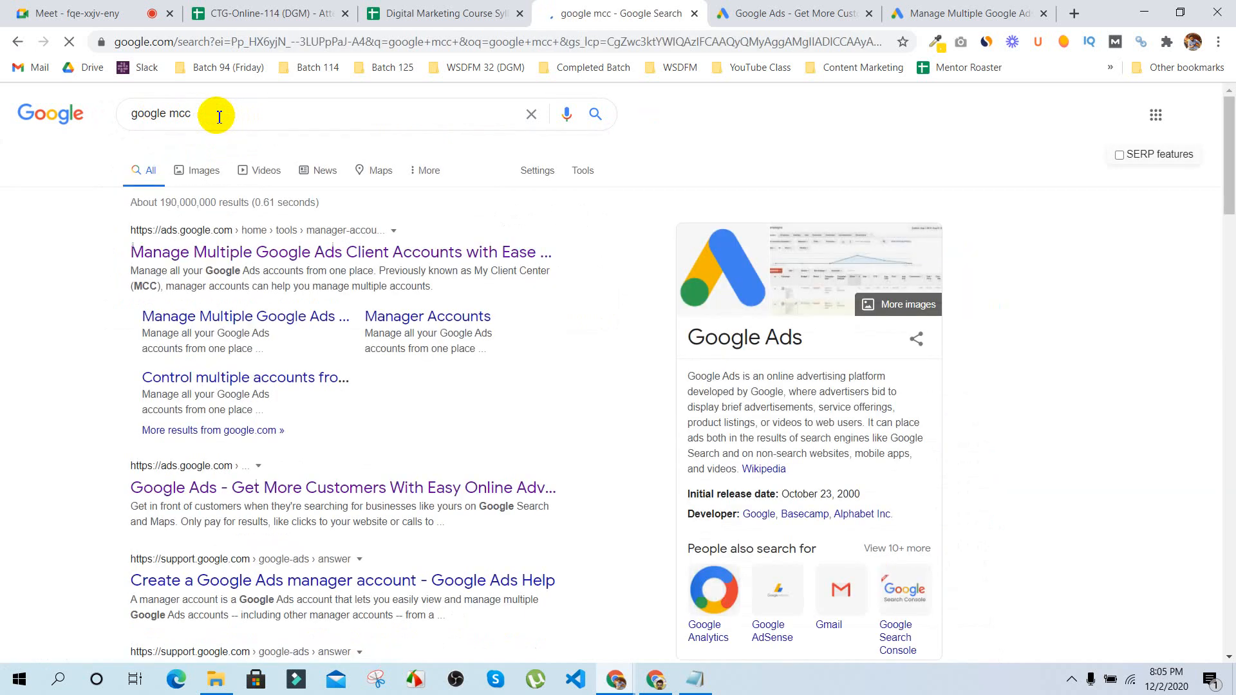
pyautogui.scroll(-5, 456, 433)
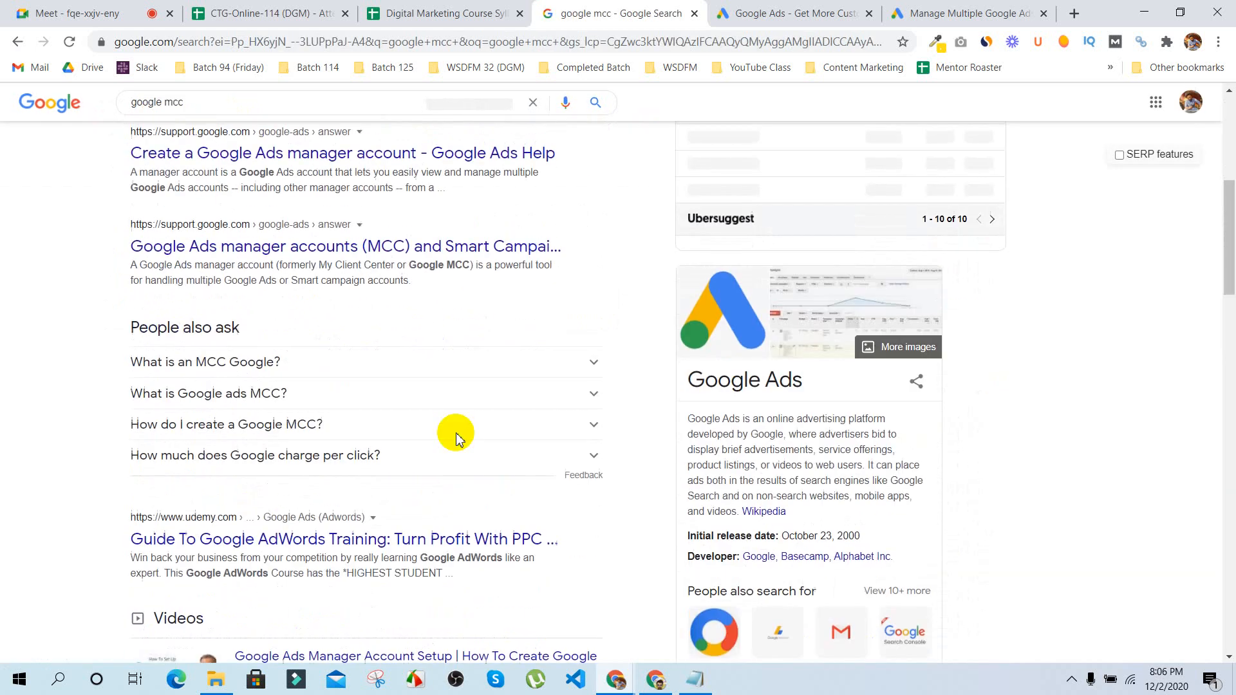
pyautogui.scroll(-3, 455, 433)
pyautogui.scroll(9, 456, 432)
pyautogui.scroll(-2, 455, 432)
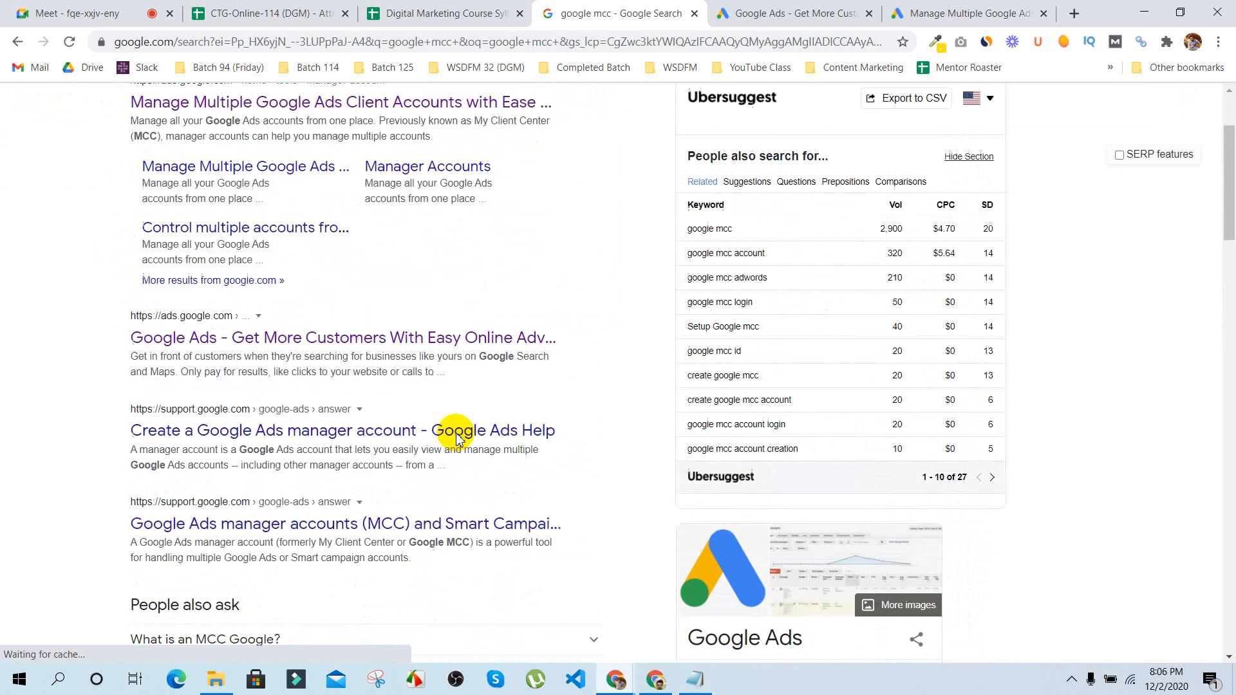
pyautogui.scroll(-5, 456, 435)
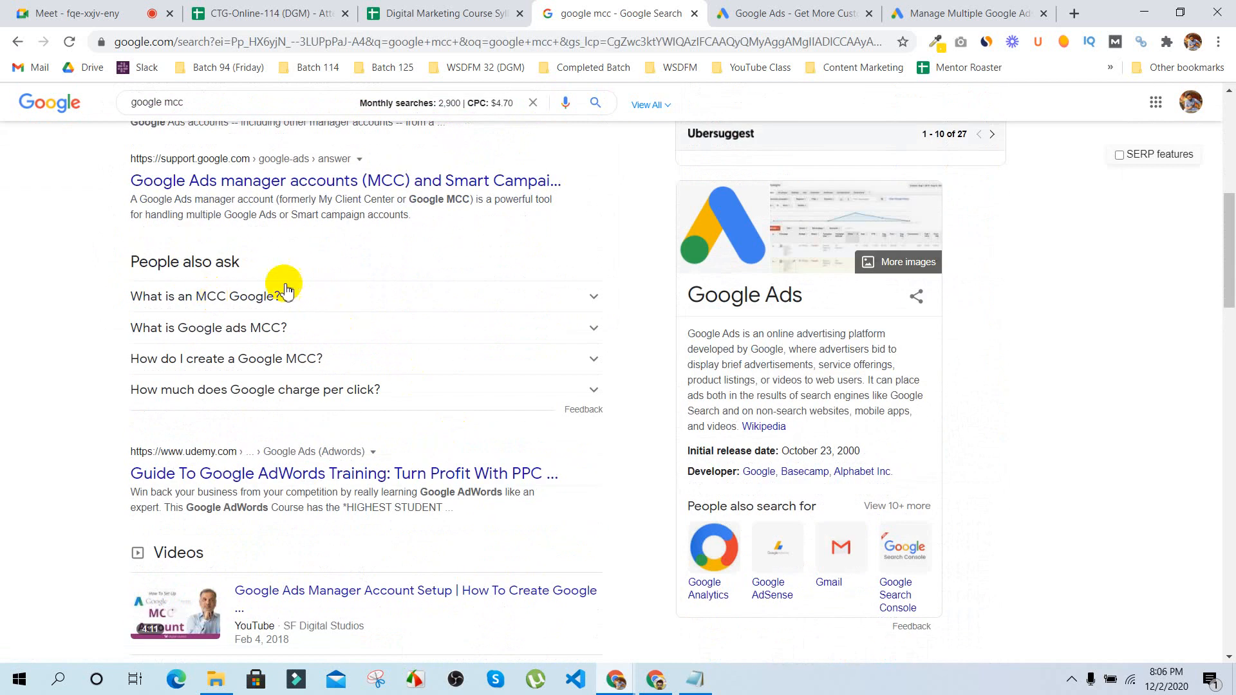
pyautogui.scroll(-1, 309, 270)
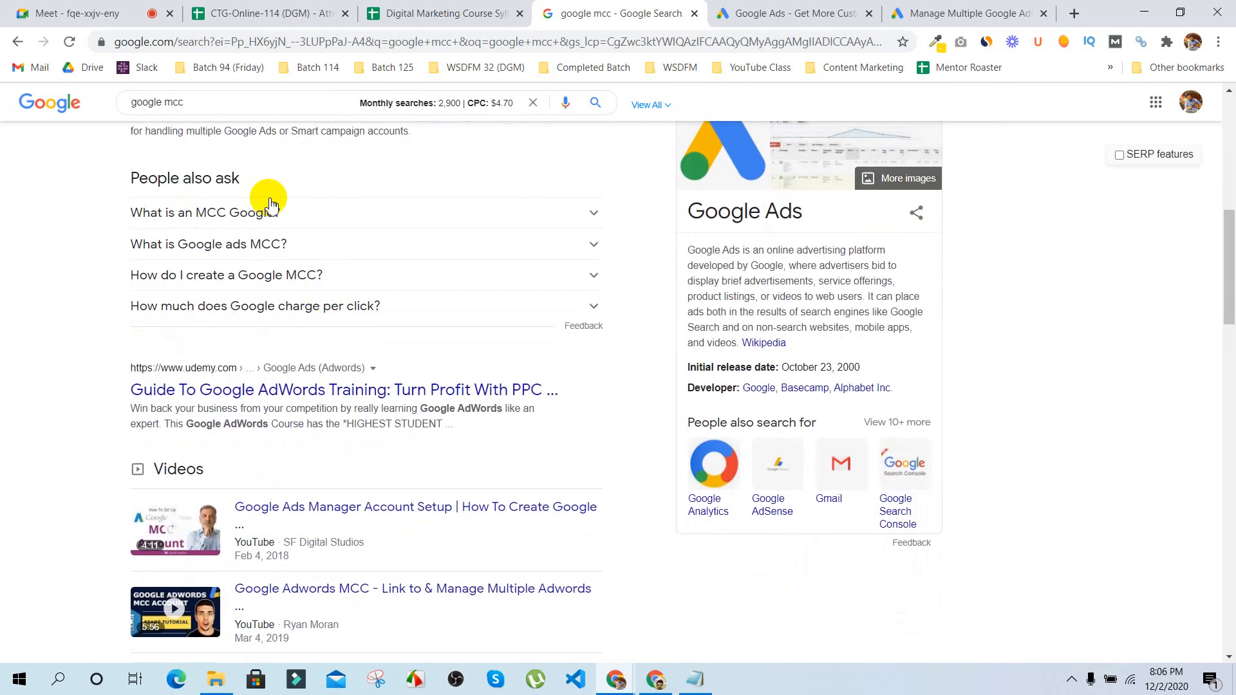
# Step: Review the Class 21 Google Ads account setup topics in the course syllabus sheet and return to the search results
pyautogui.click(277, 8)
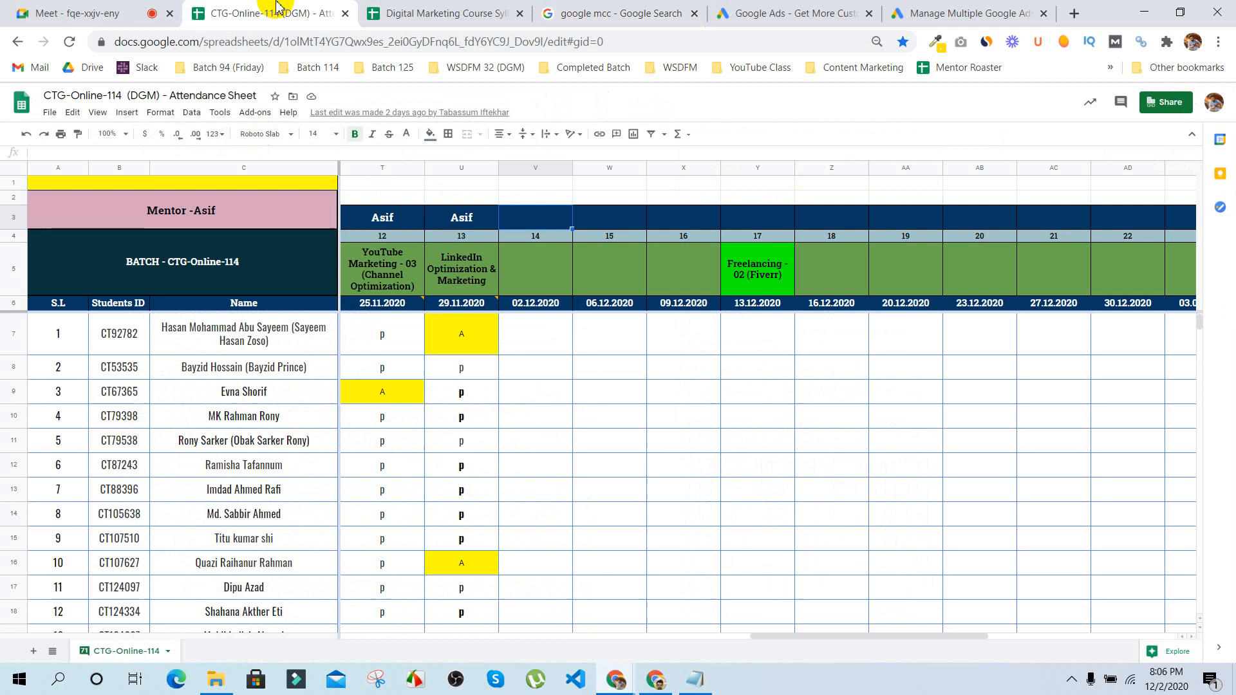
pyautogui.click(412, 12)
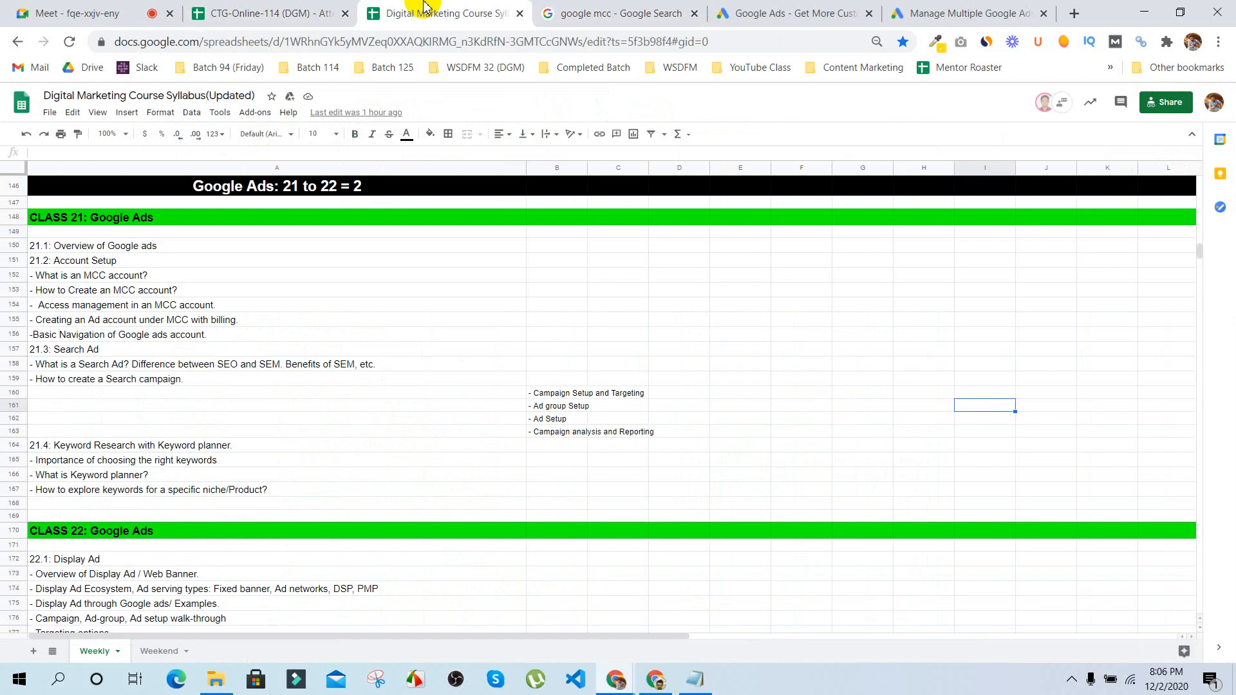
pyautogui.click(623, 9)
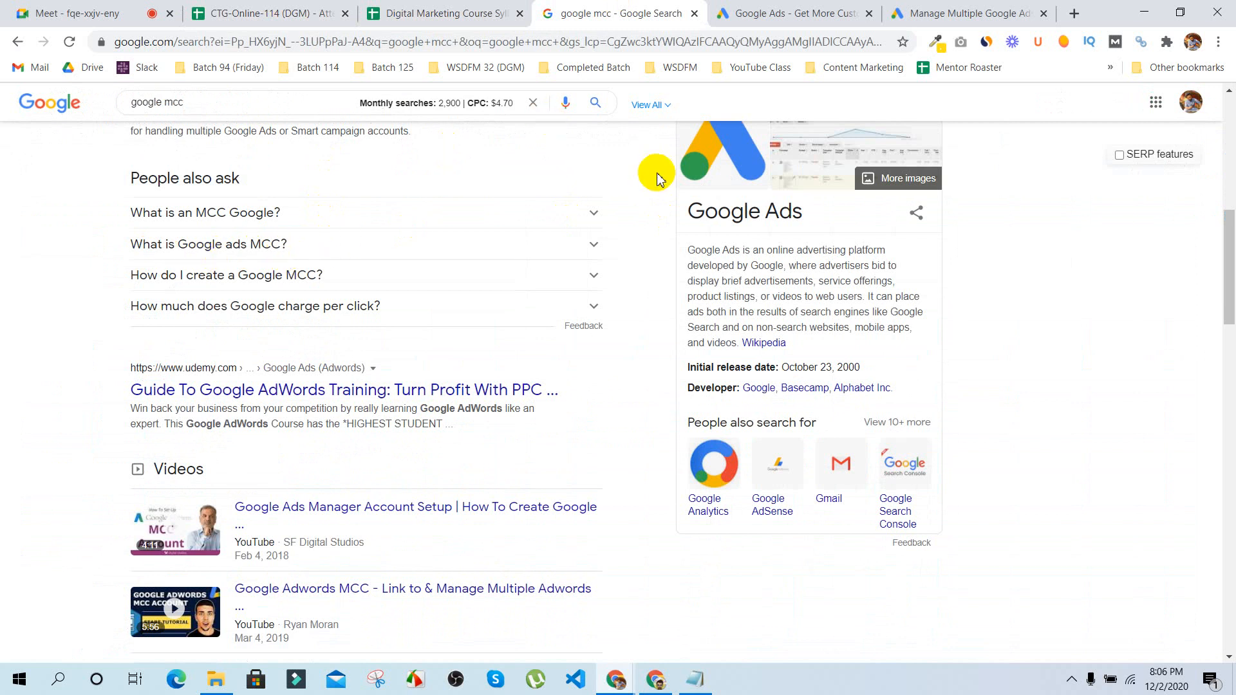
# Step: Compare the Google Ads homepage with the manager accounts page by alternating between their tabs, and return to the "google mcc" results
pyautogui.click(776, 8)
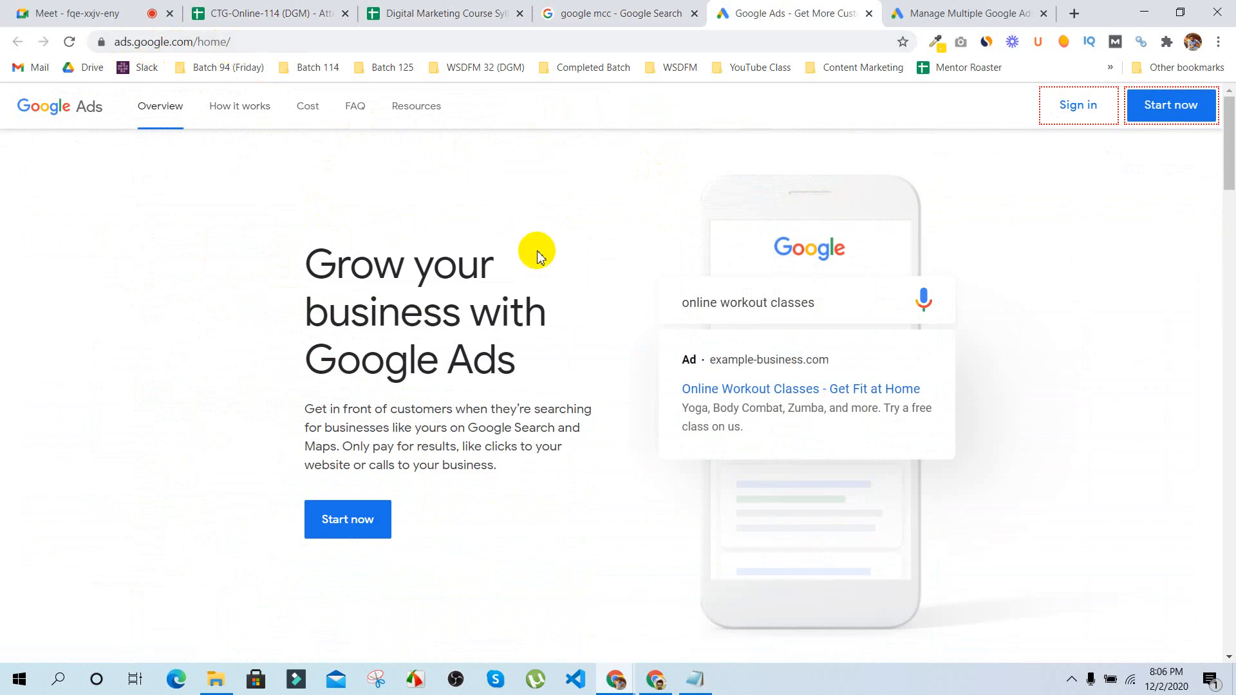
pyautogui.scroll(-4, 534, 251)
pyautogui.scroll(4, 631, 565)
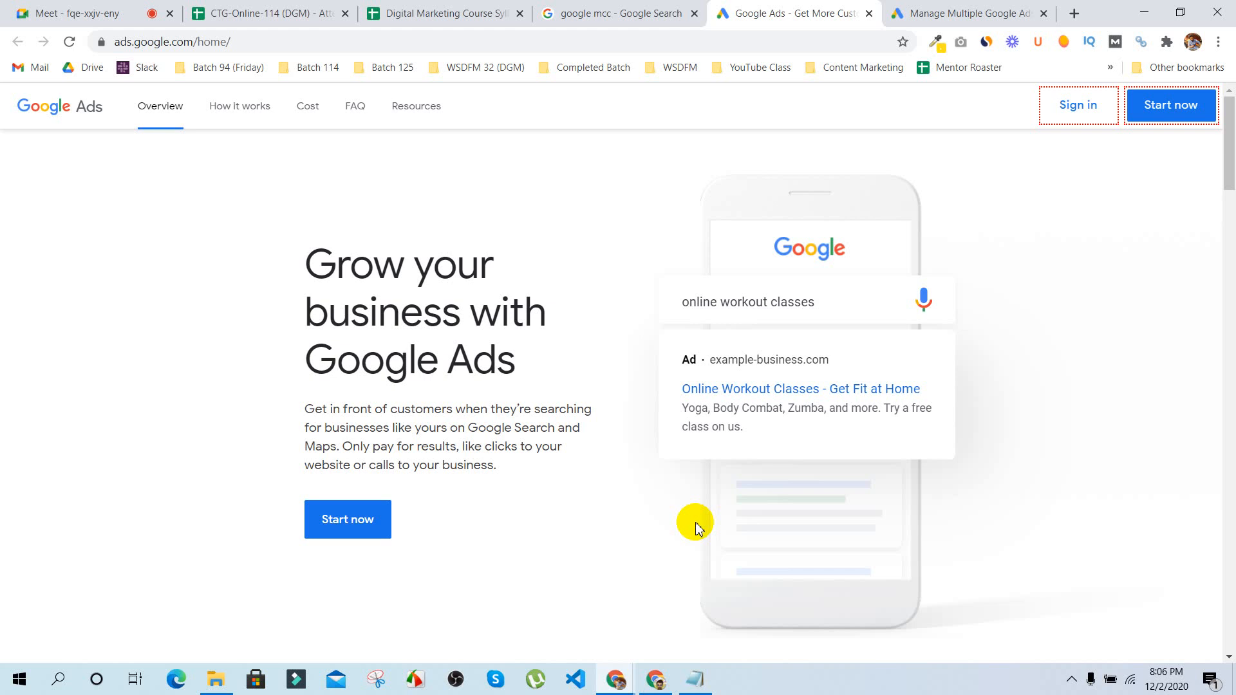
pyautogui.click(928, 9)
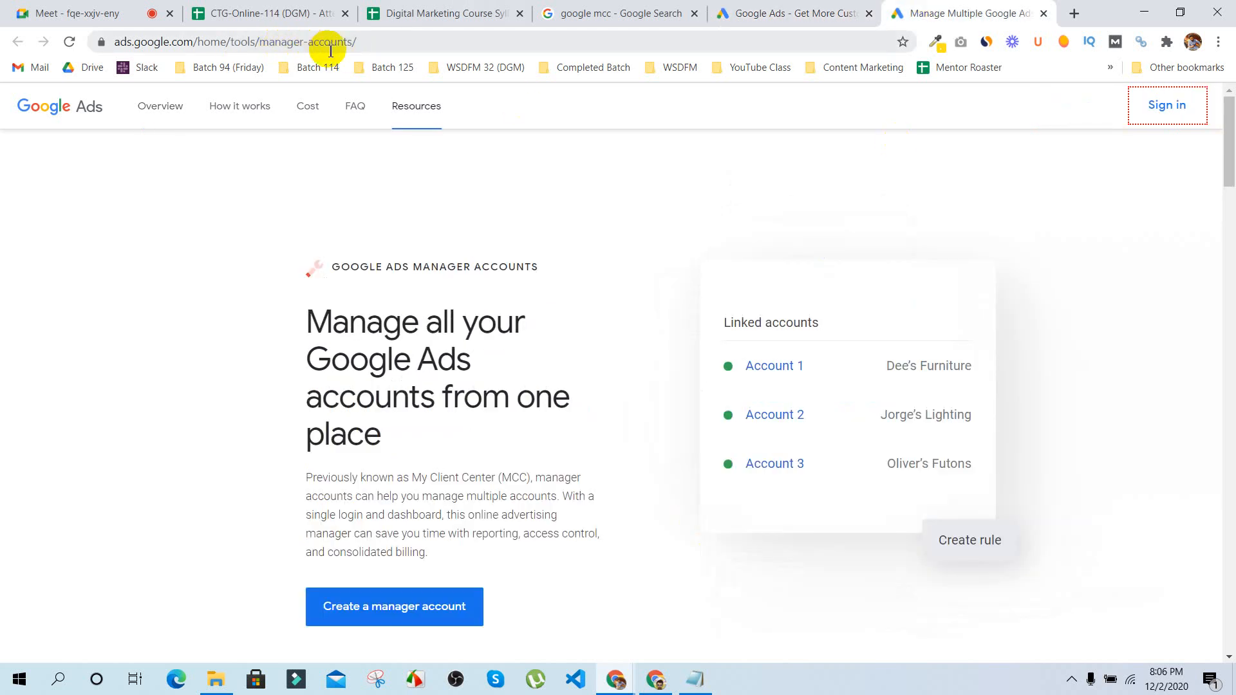
pyautogui.click(740, 11)
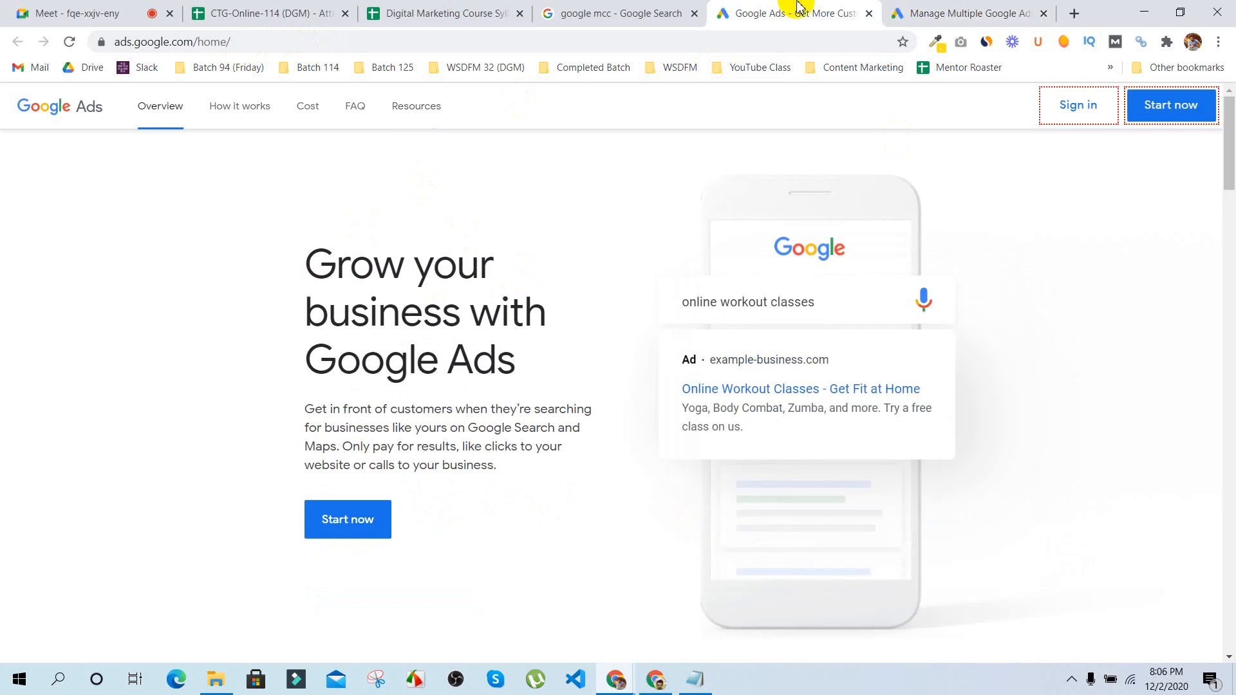
pyautogui.click(953, 8)
pyautogui.click(837, 11)
pyautogui.click(940, 11)
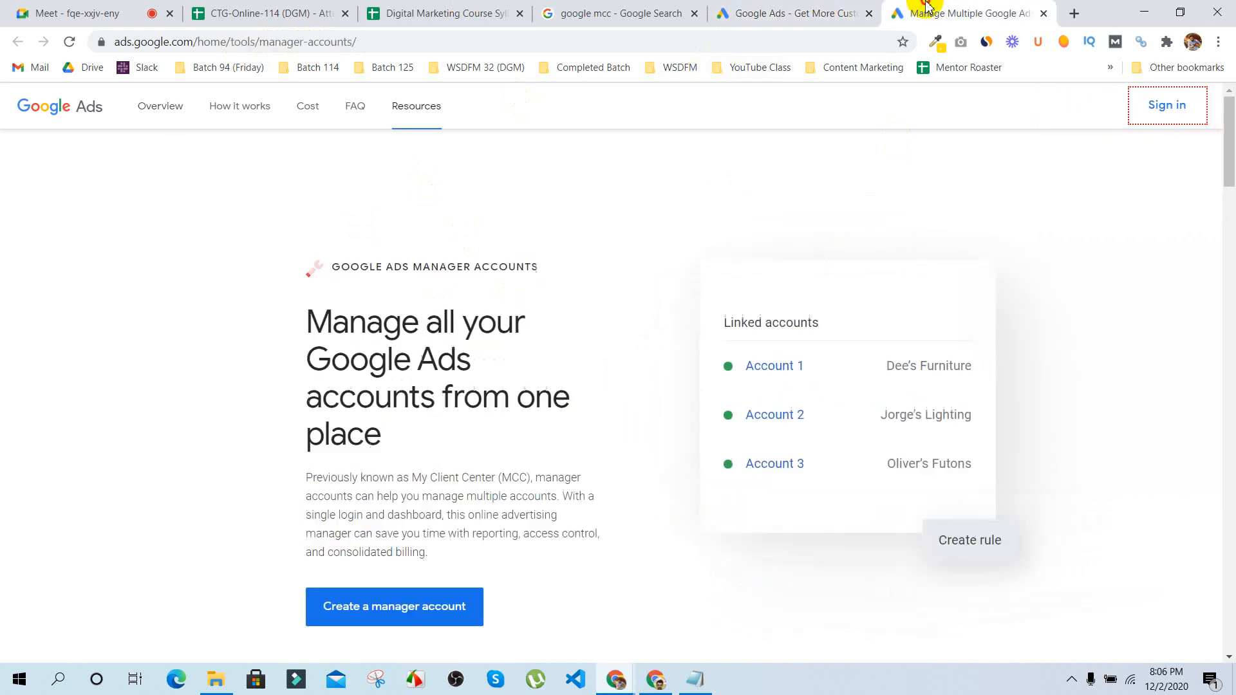
pyautogui.click(812, 6)
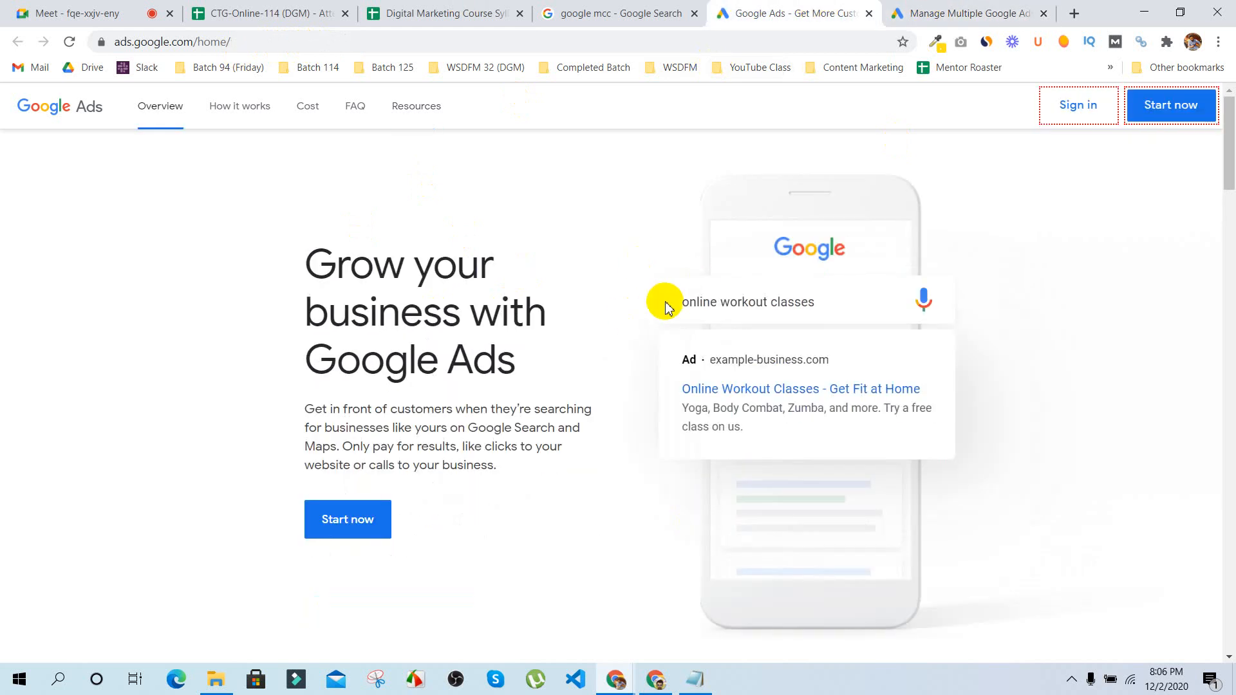
pyautogui.click(959, 12)
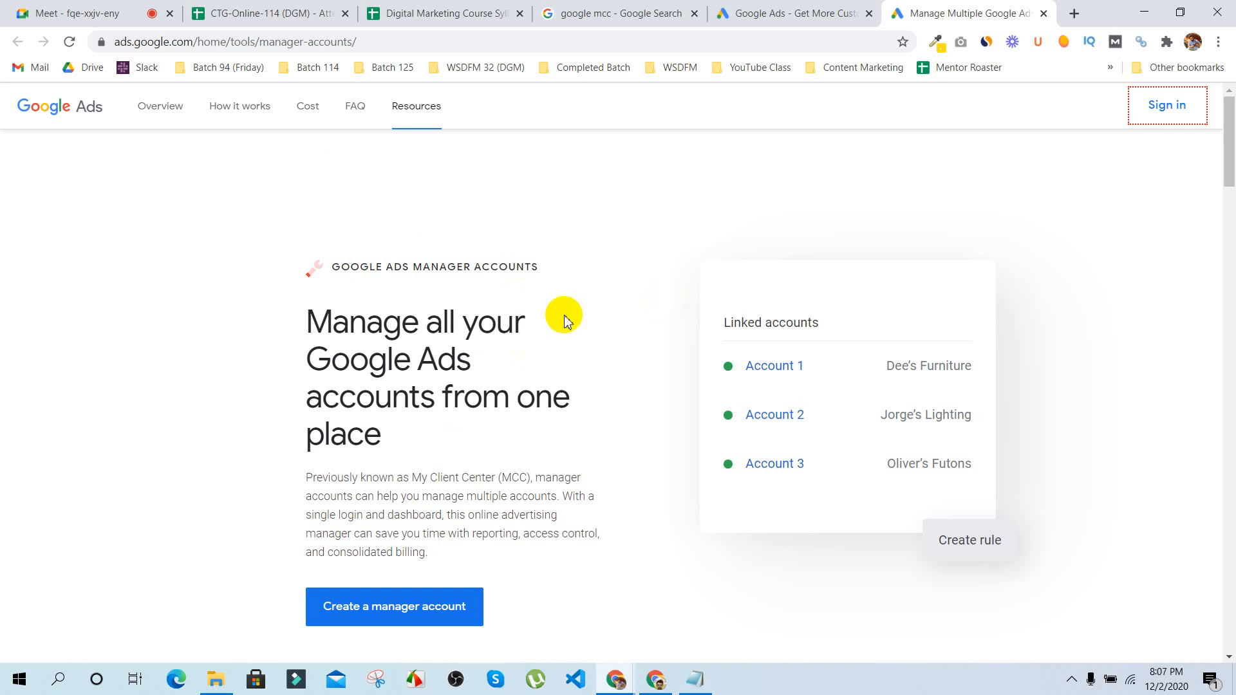
pyautogui.click(735, 11)
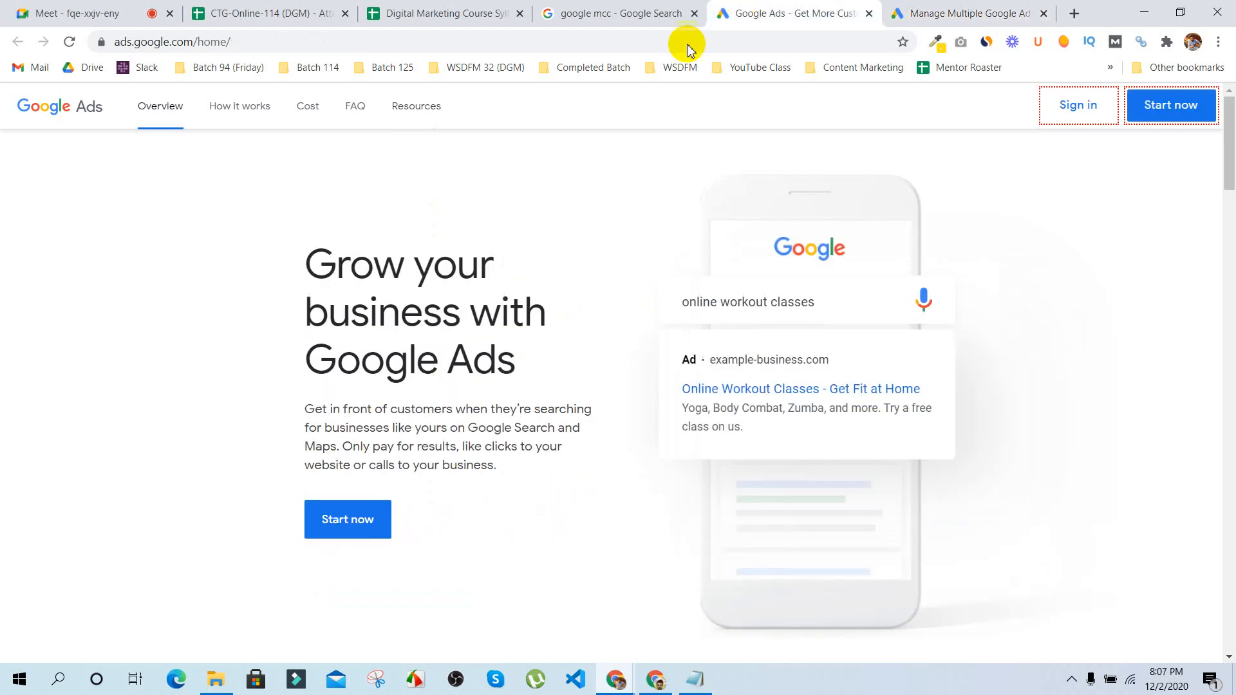
pyautogui.click(918, 9)
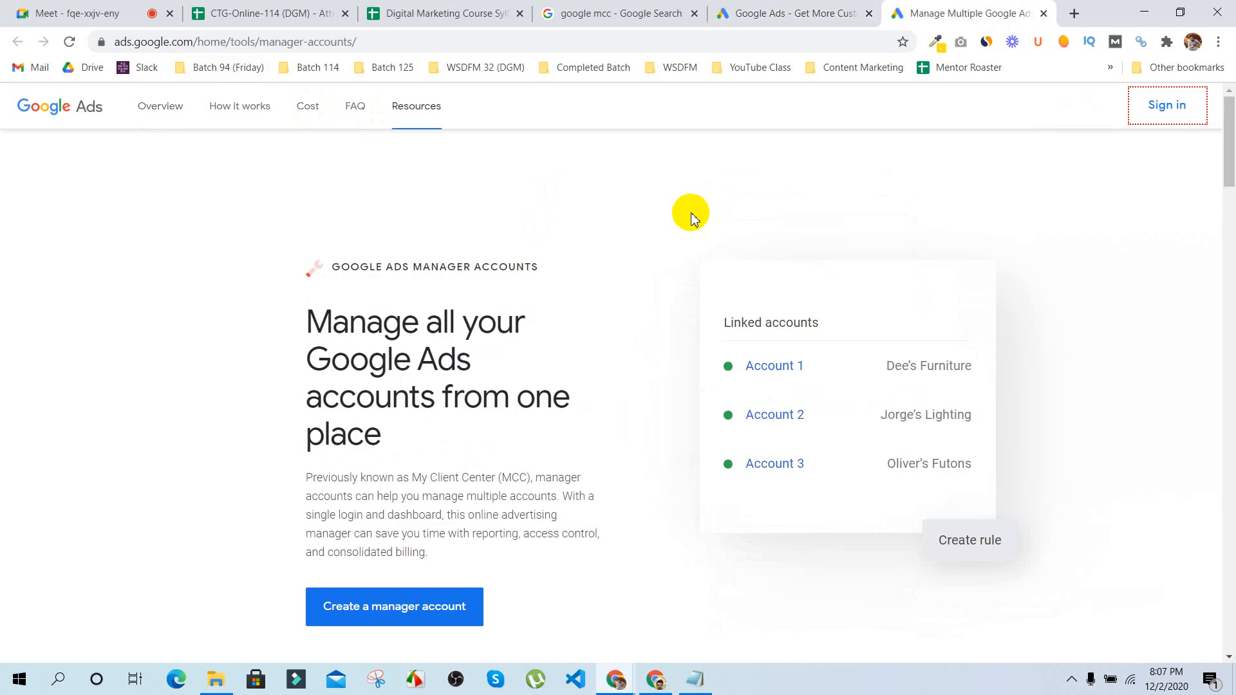
pyautogui.click(793, 12)
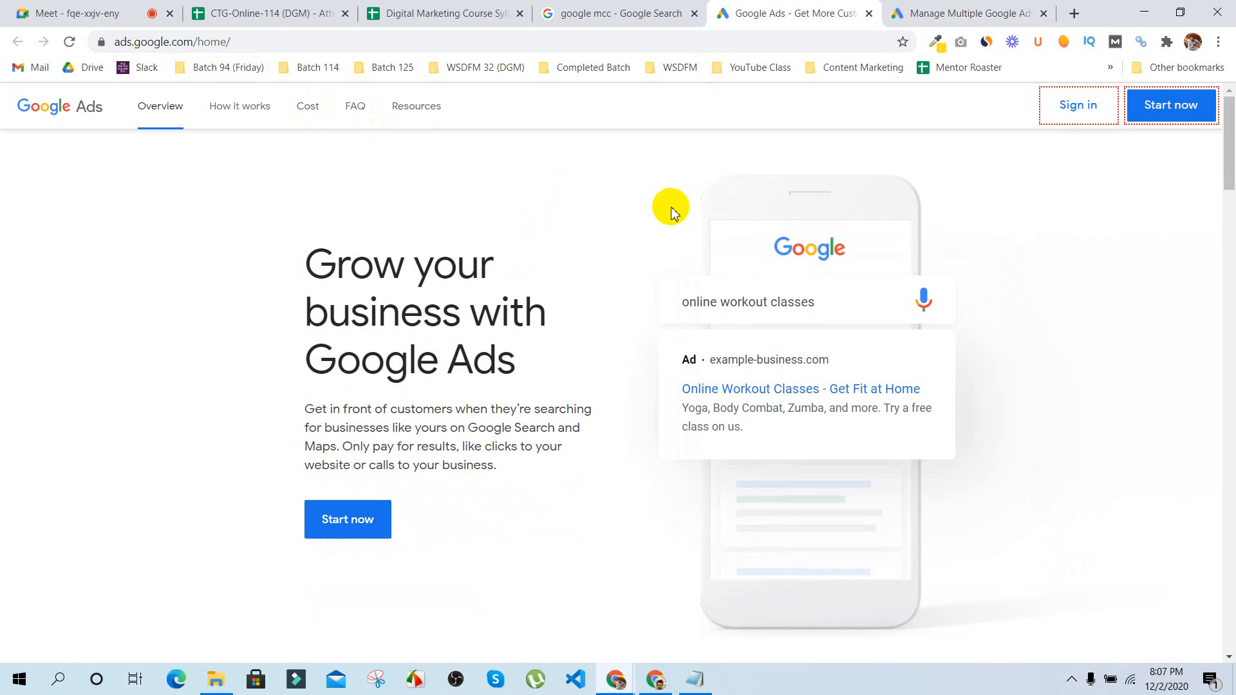
pyautogui.click(592, 9)
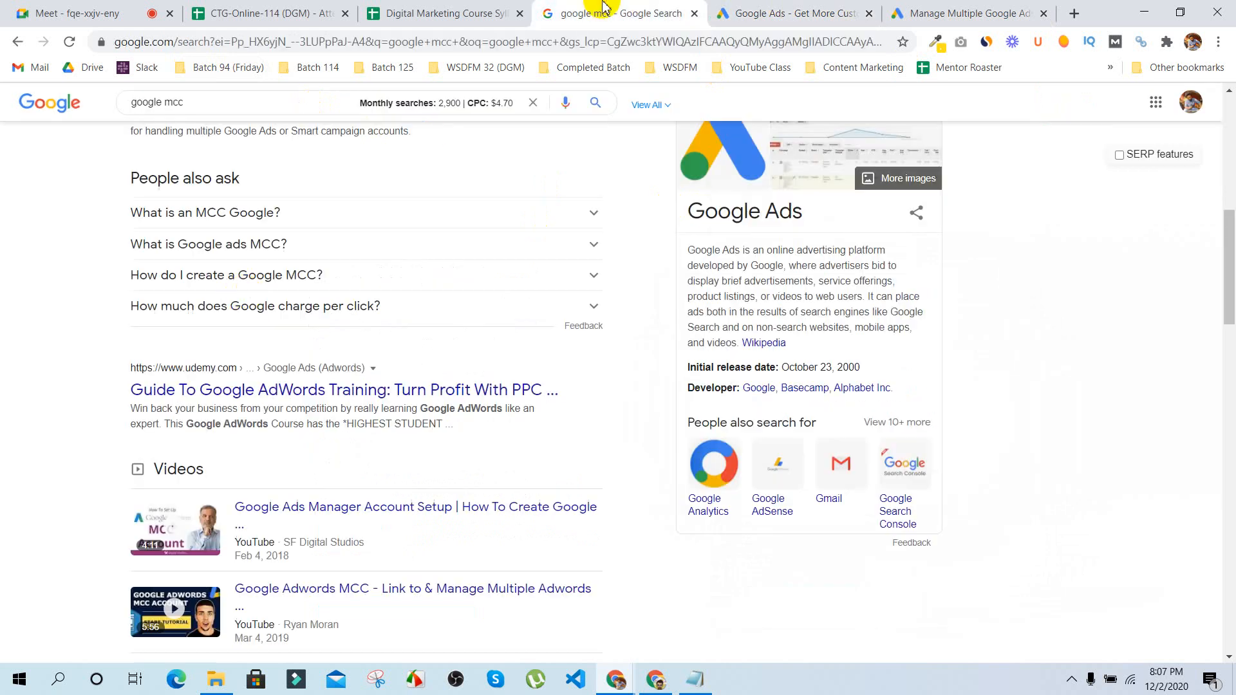
# Step: Read the answer to "What is an MCC Google?" and open the manager account sign-up form from the Google Ads manager accounts page
pyautogui.click(307, 215)
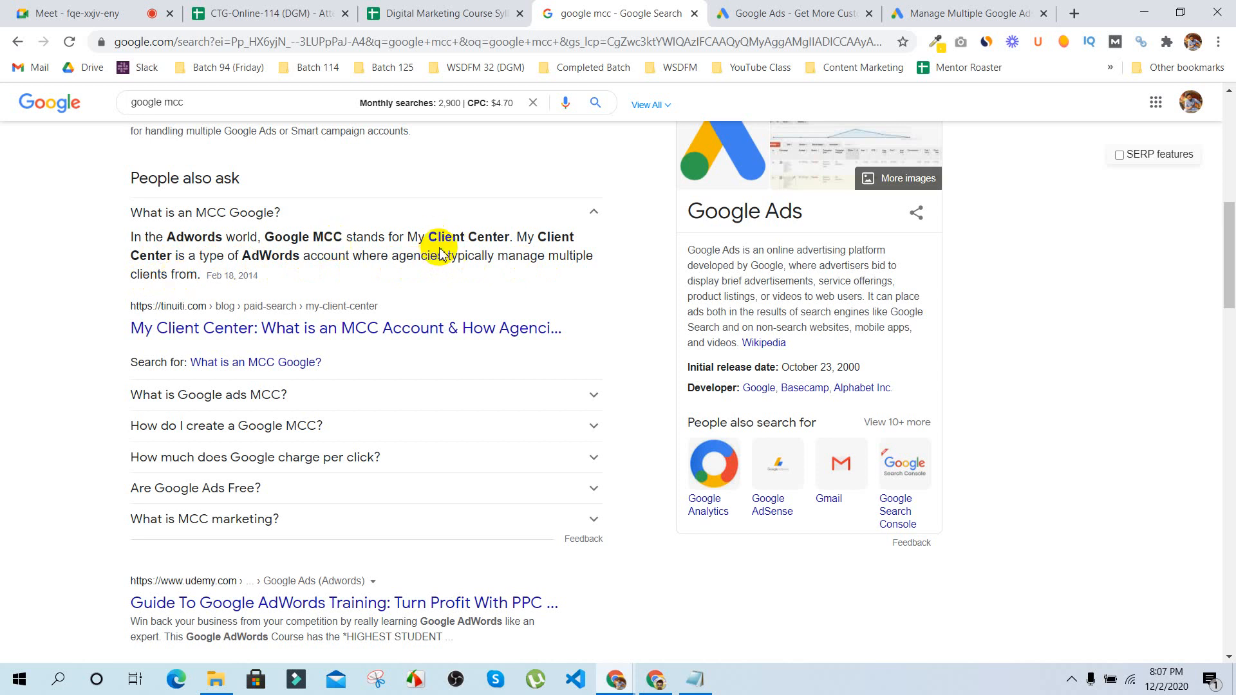
pyautogui.click(821, 7)
pyautogui.click(991, 7)
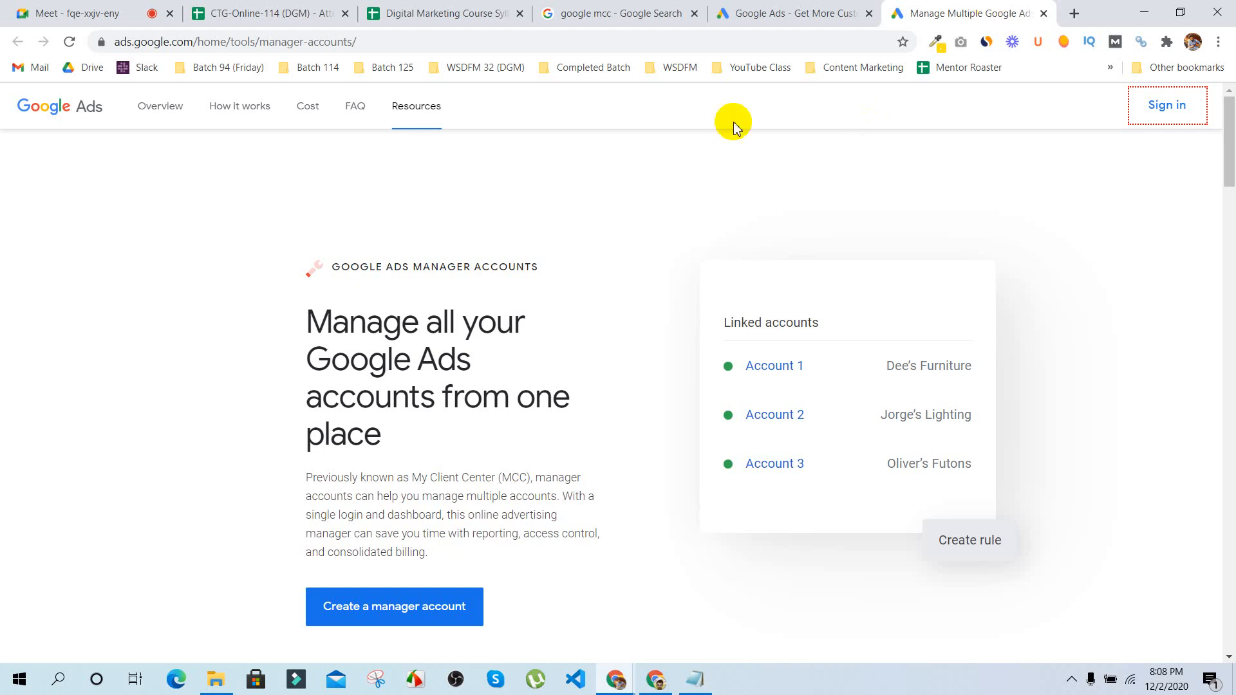
pyautogui.click(786, 14)
pyautogui.click(932, 7)
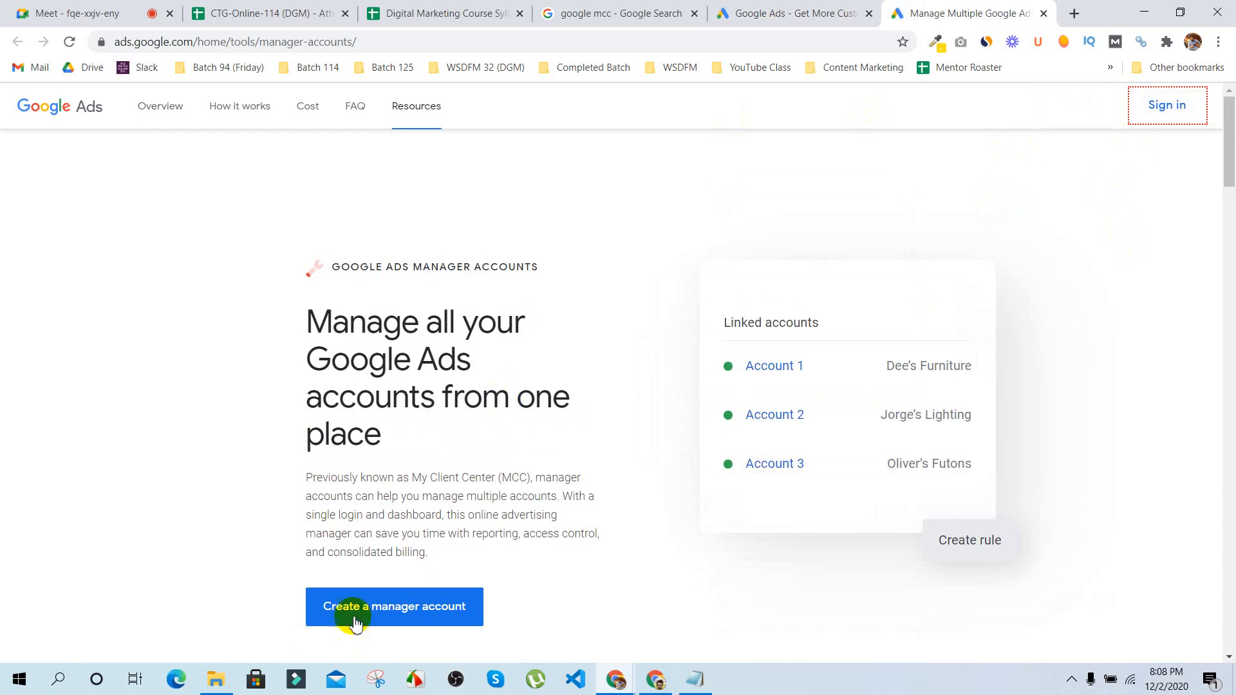
pyautogui.click(427, 612)
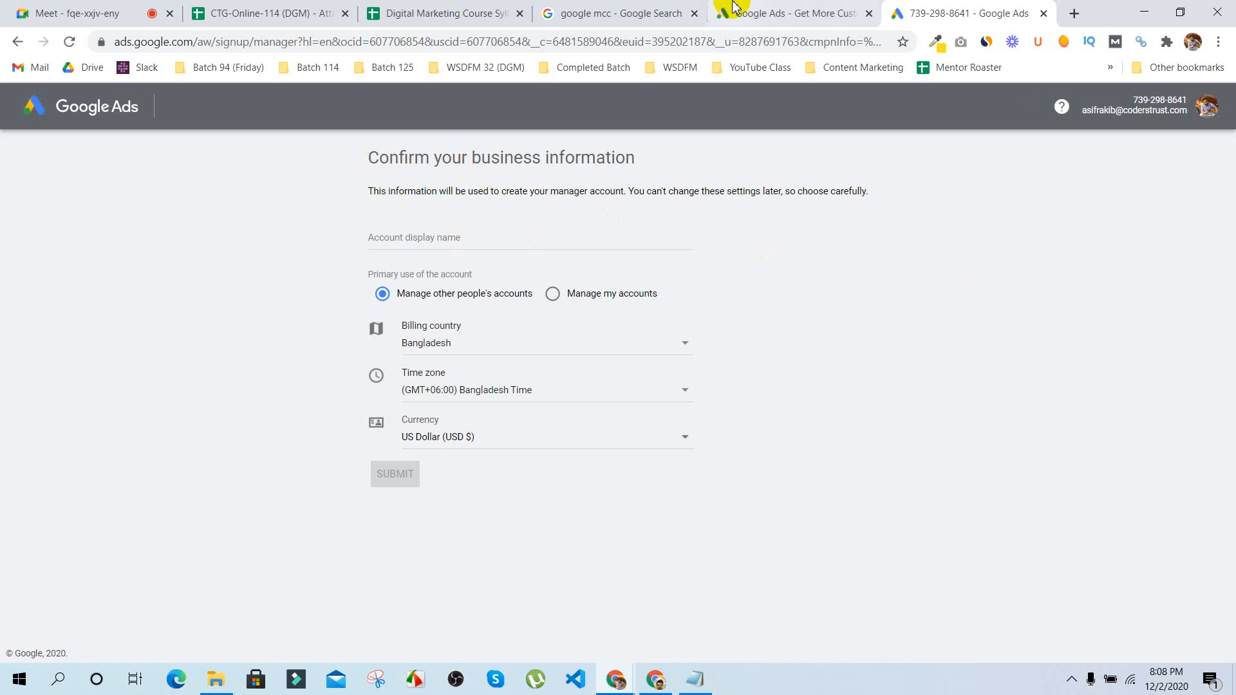
# Step: Admit the waiting participant to the Google Meet call and return to the manager account sign-up form
pyautogui.click(121, 10)
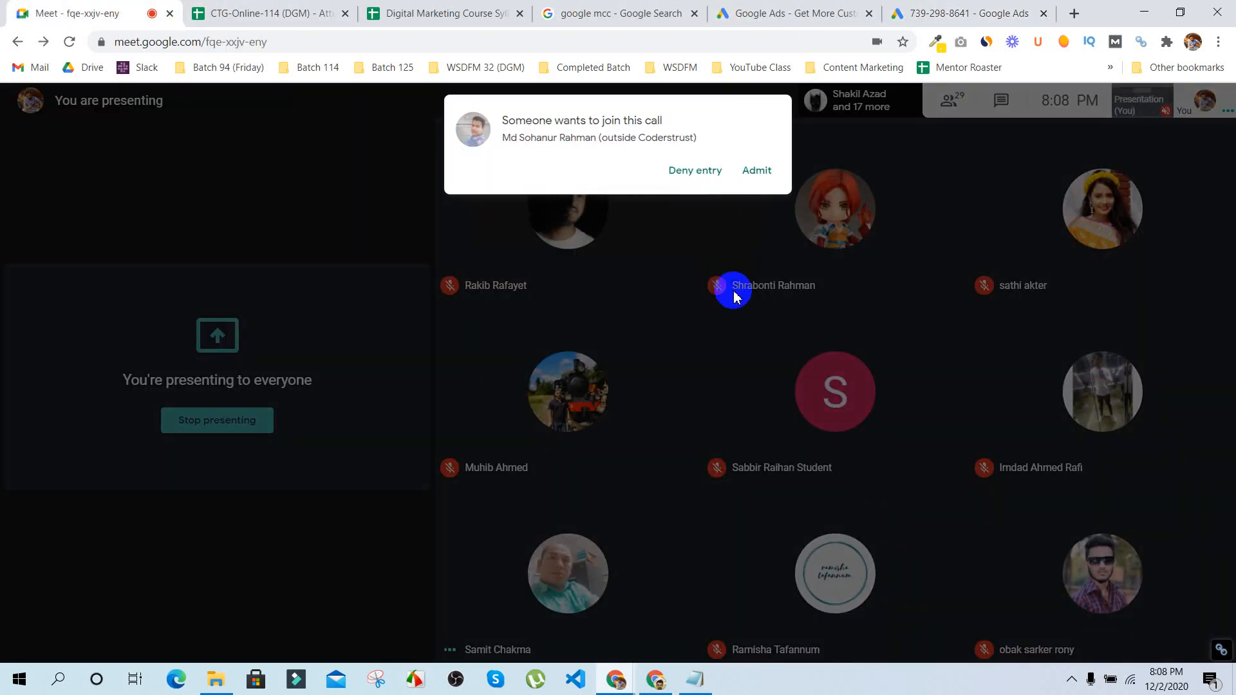
pyautogui.click(766, 178)
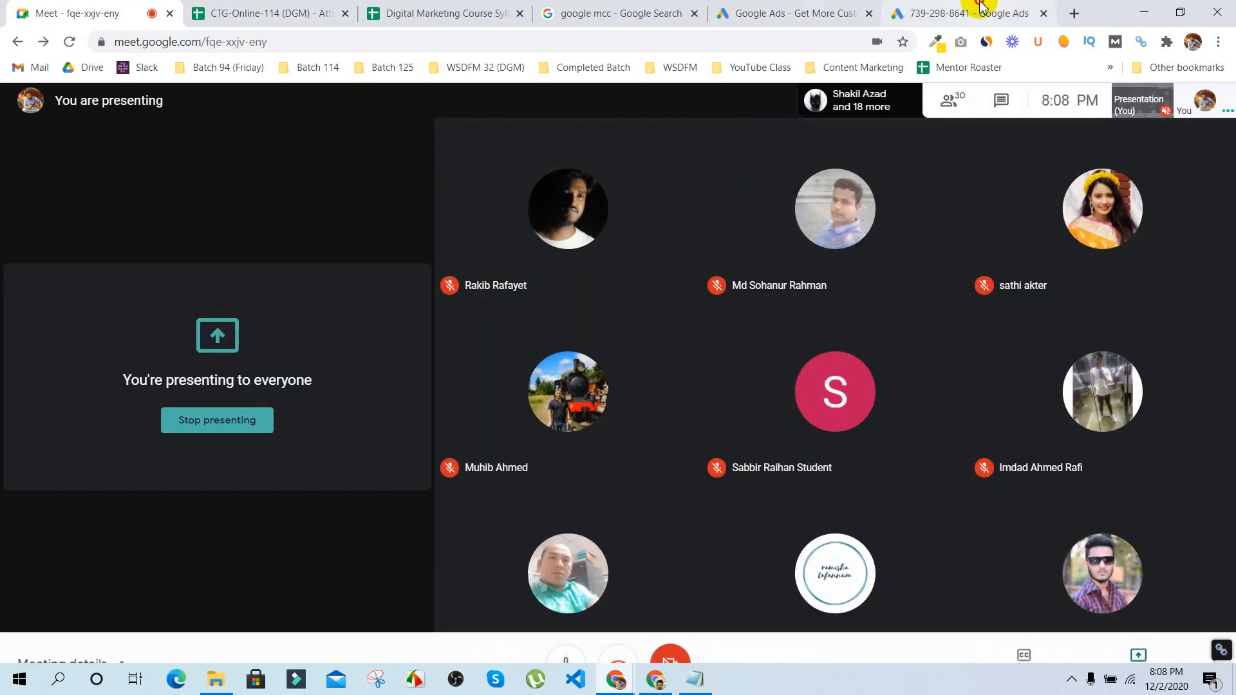
pyautogui.click(977, 11)
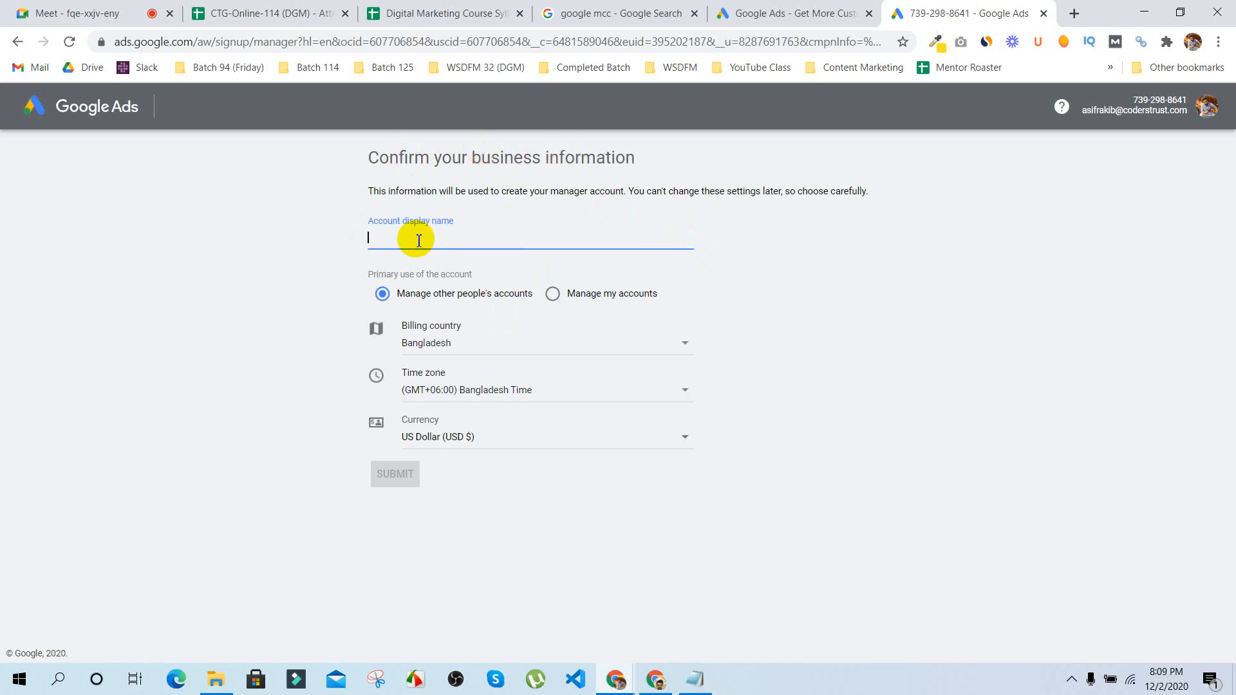
# Step: Set the manager account's display name to "Digital Marketing Solutions" and submit the business information with the default use, country, time zone and currency
pyautogui.write('T')
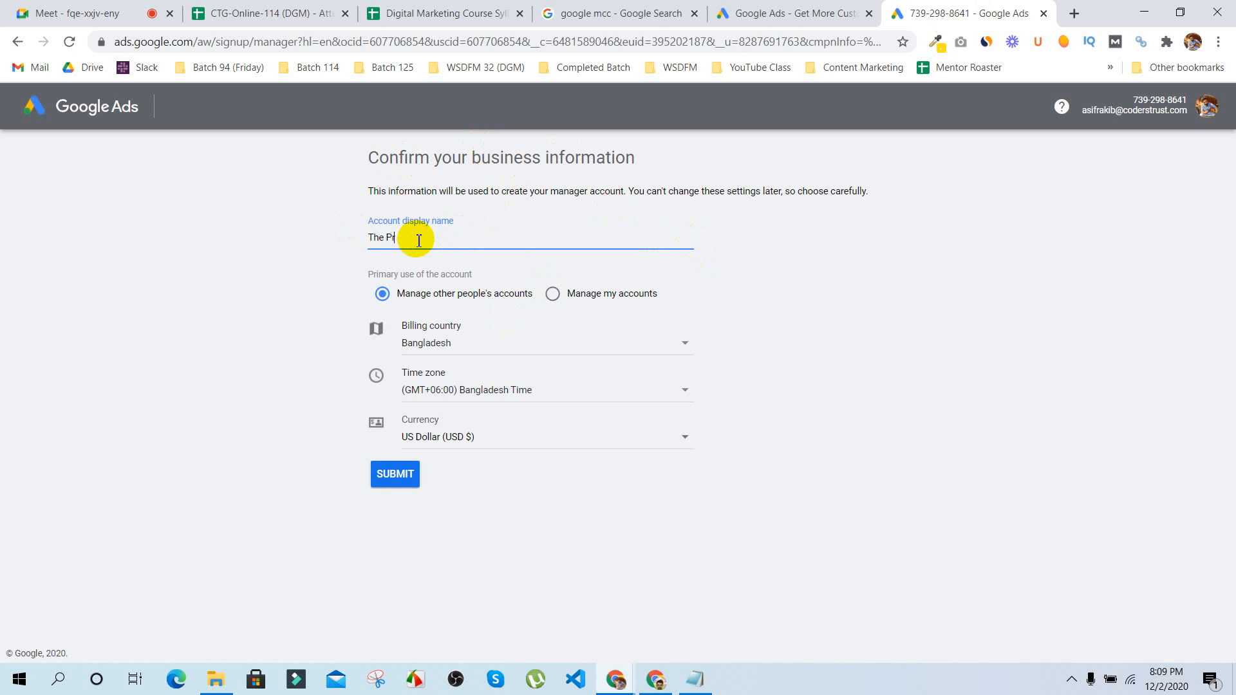
pyautogui.press('BackSpace')
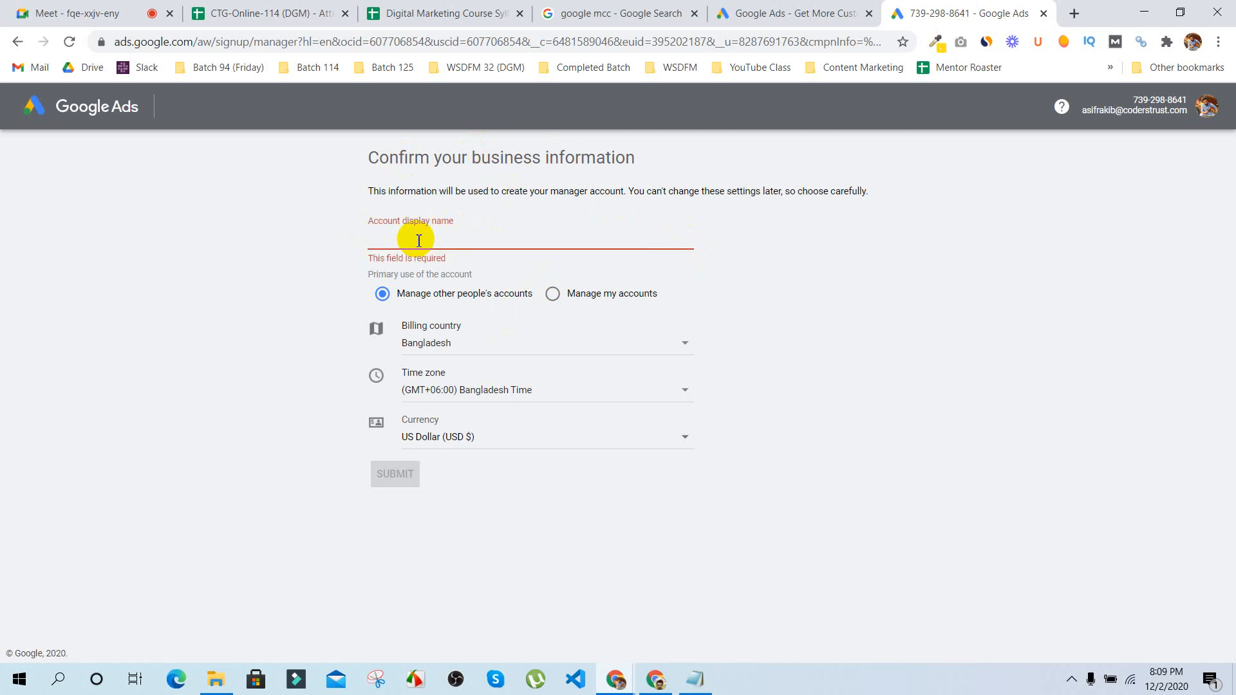
pyautogui.write('Doc')
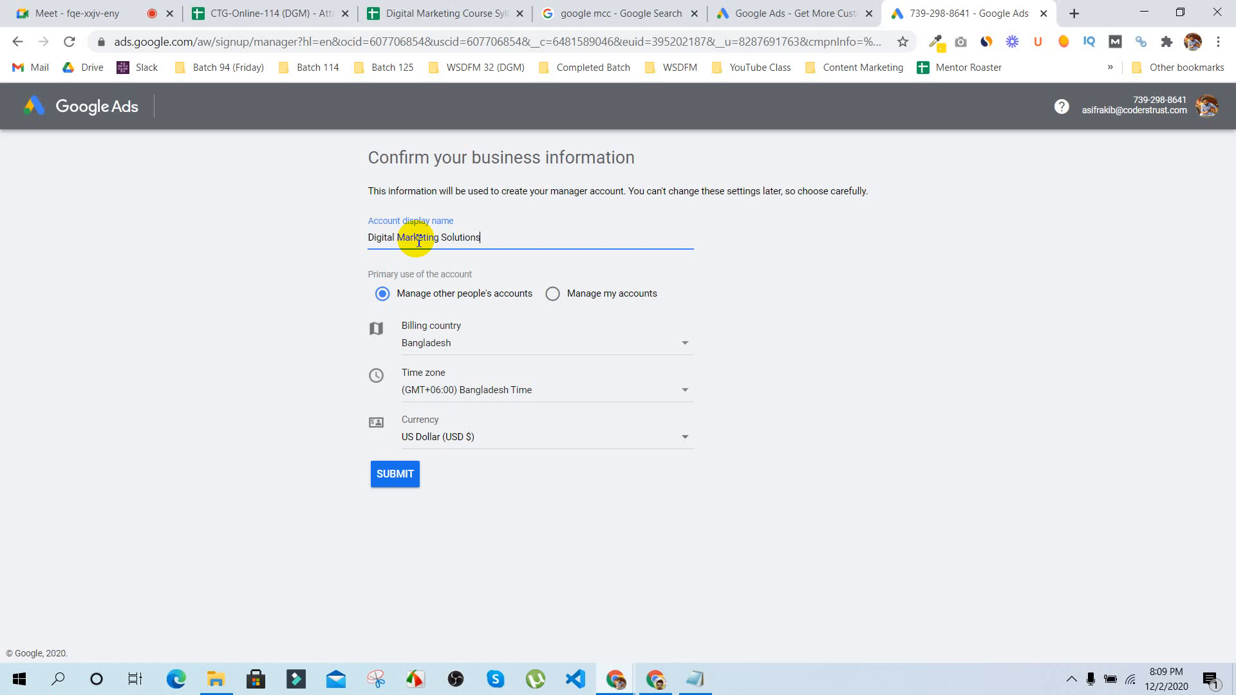
pyautogui.click(348, 291)
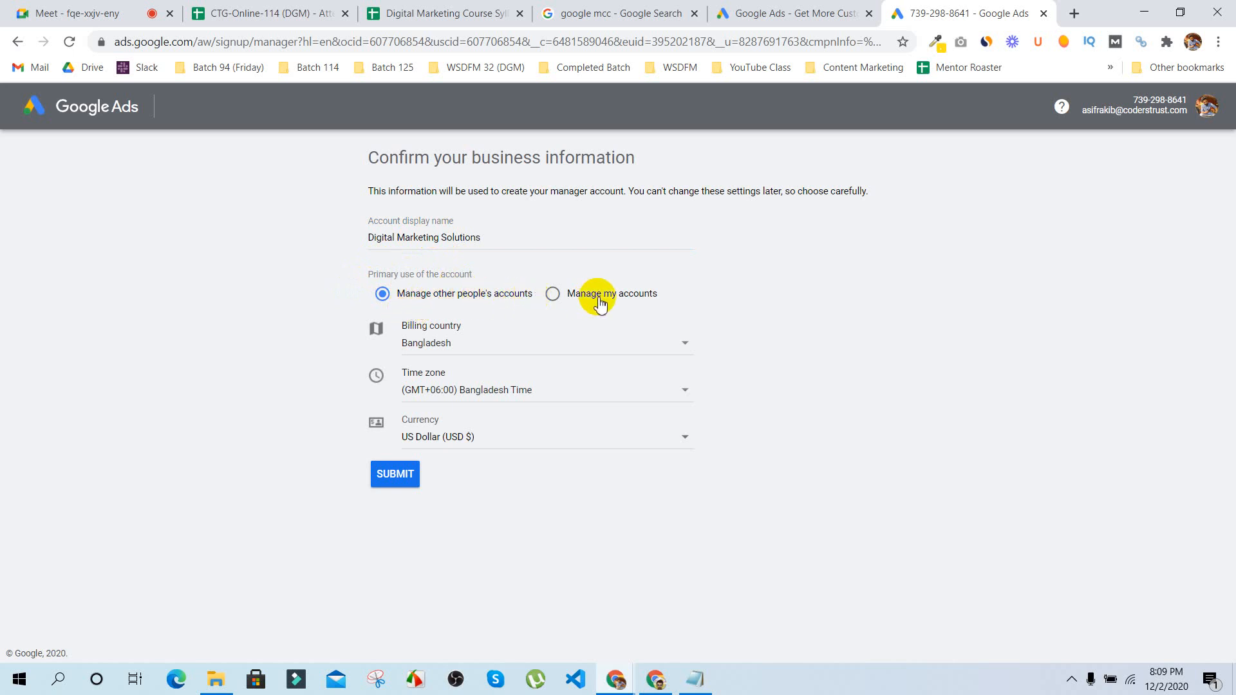
pyautogui.click(489, 347)
pyautogui.click(257, 415)
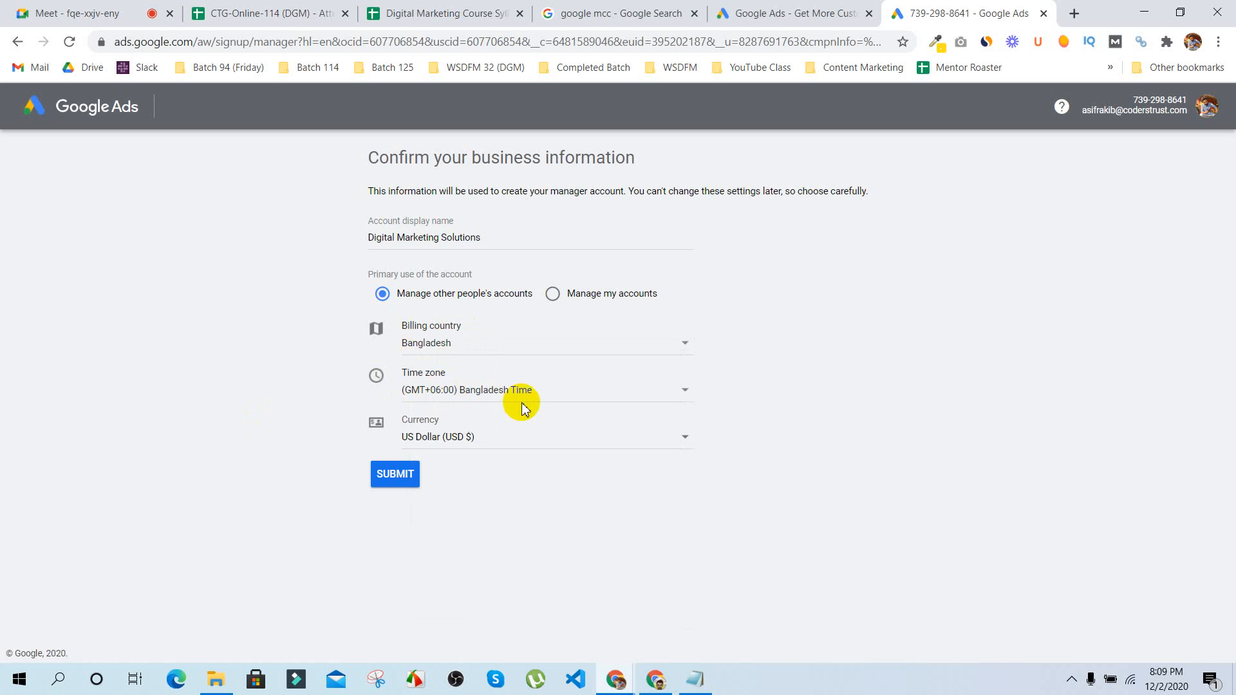
pyautogui.click(390, 472)
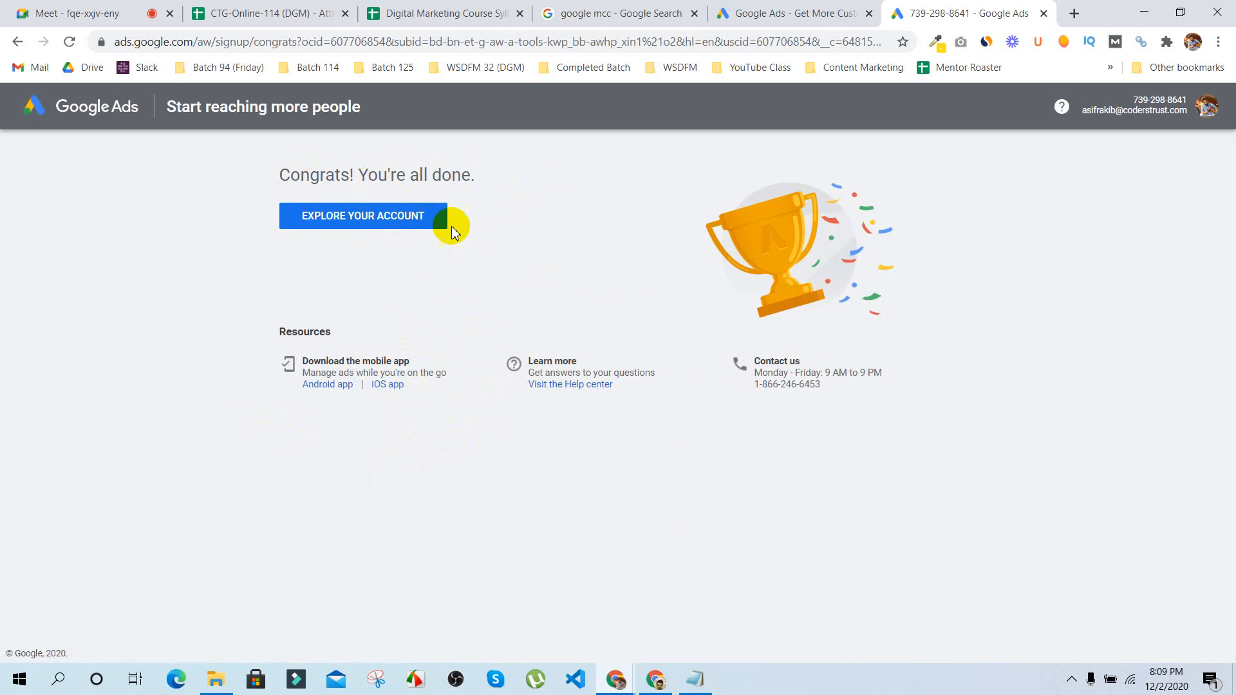
# Step: Open the new manager account's overview and check its linked accounts in the account switcher
pyautogui.click(368, 224)
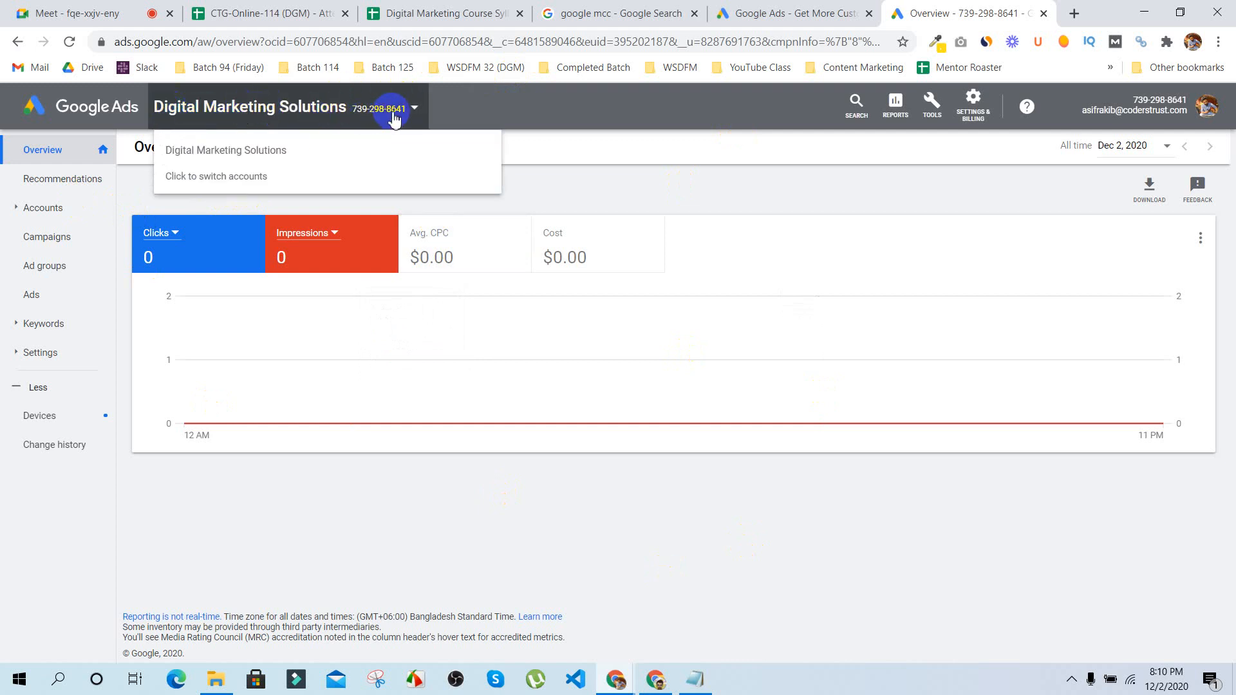
pyautogui.click(415, 109)
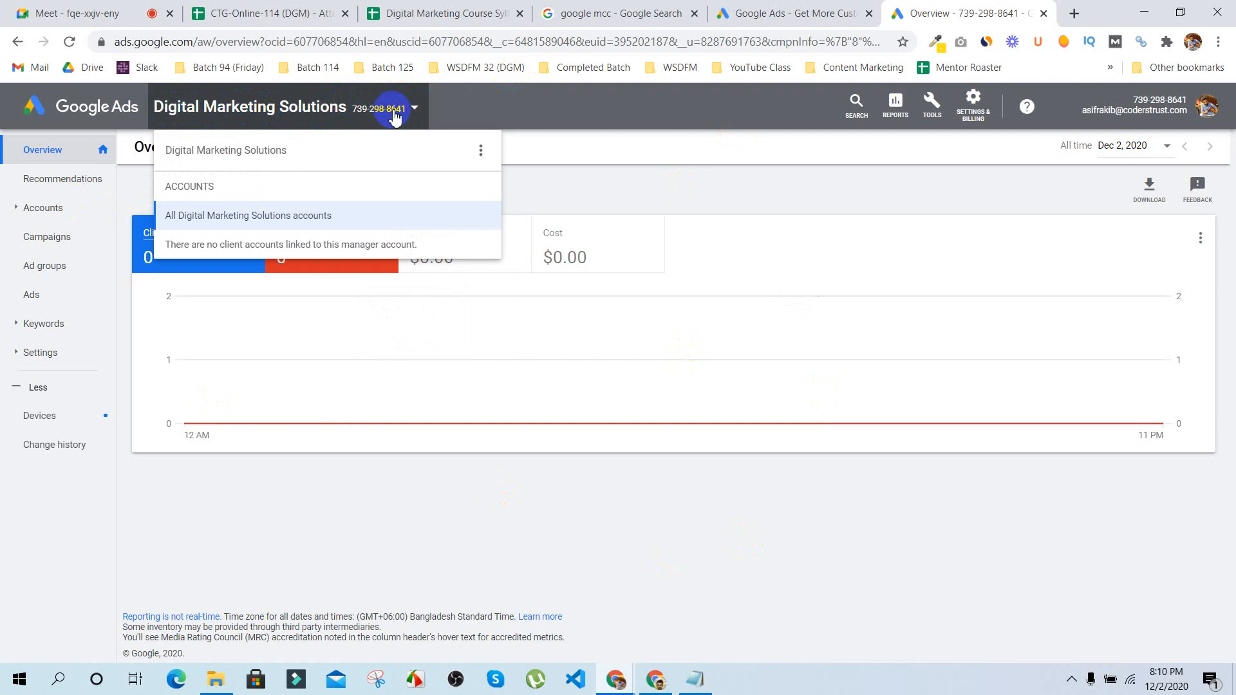
pyautogui.click(629, 182)
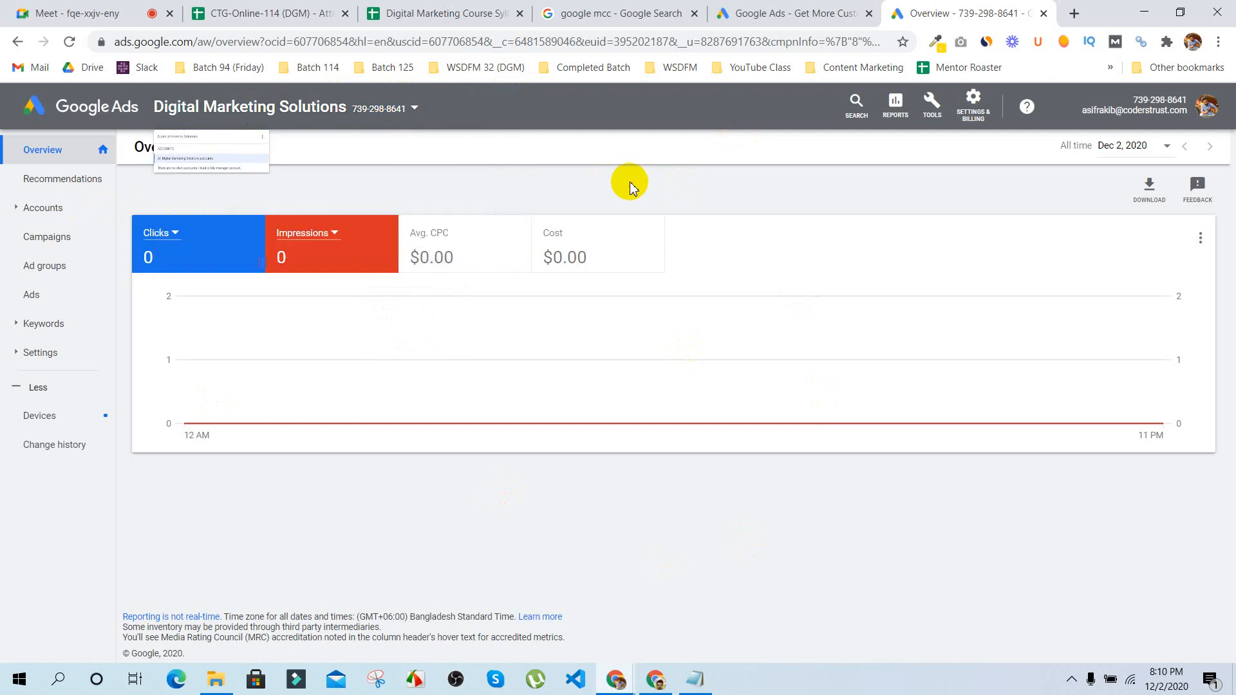
# Step: Switch to the other Chrome profile's window and open its Google Ads account overview from the suggestions for "google"
pyautogui.click(663, 689)
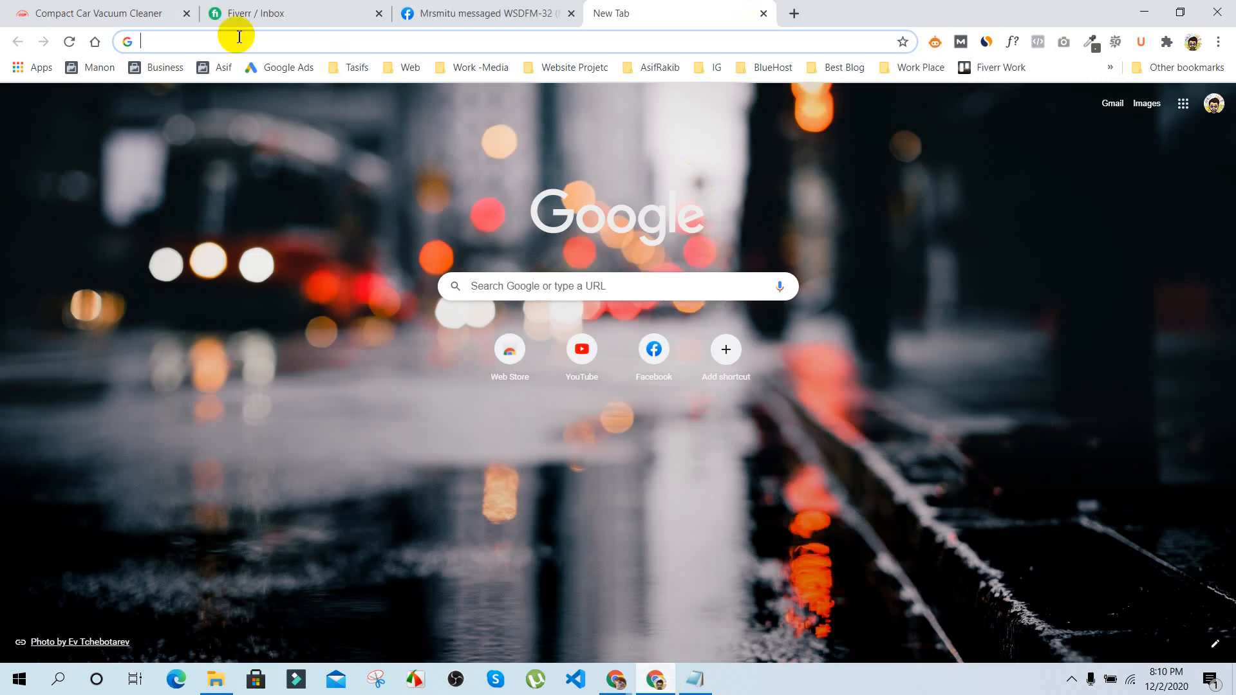
pyautogui.write('google')
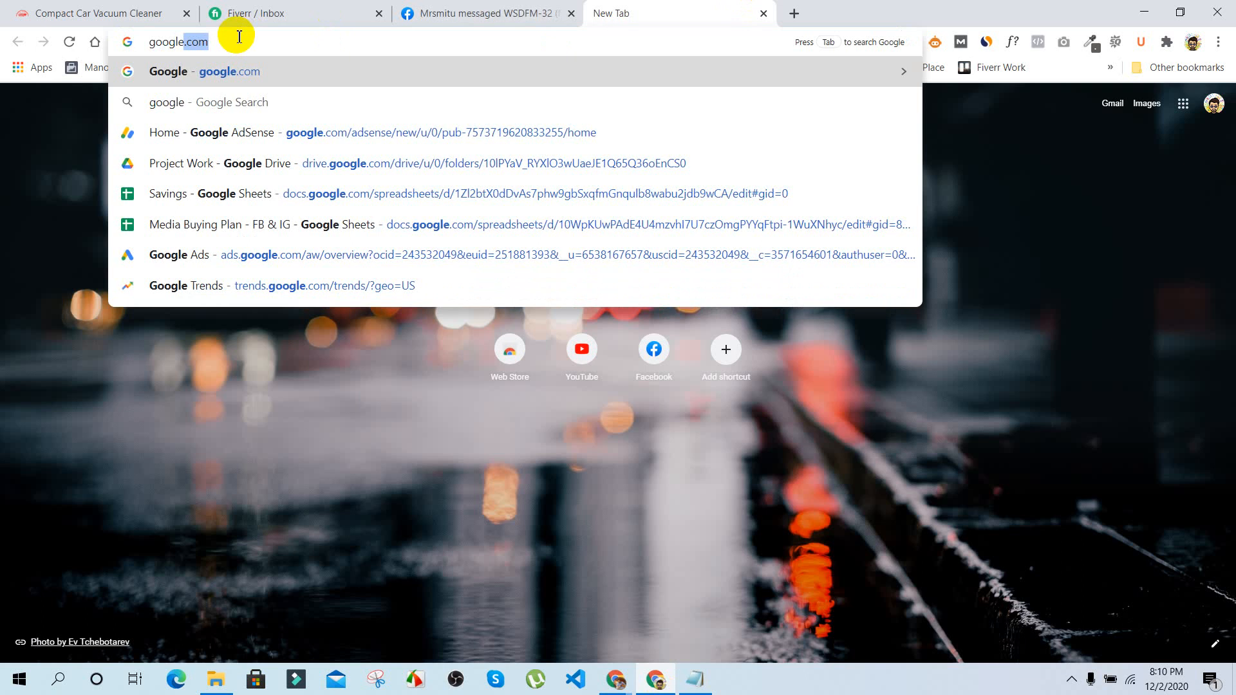
pyautogui.press('Down')
pyautogui.press('Down')
pyautogui.press('Down')
pyautogui.press('Down')
pyautogui.press('Down')
pyautogui.press('Down')
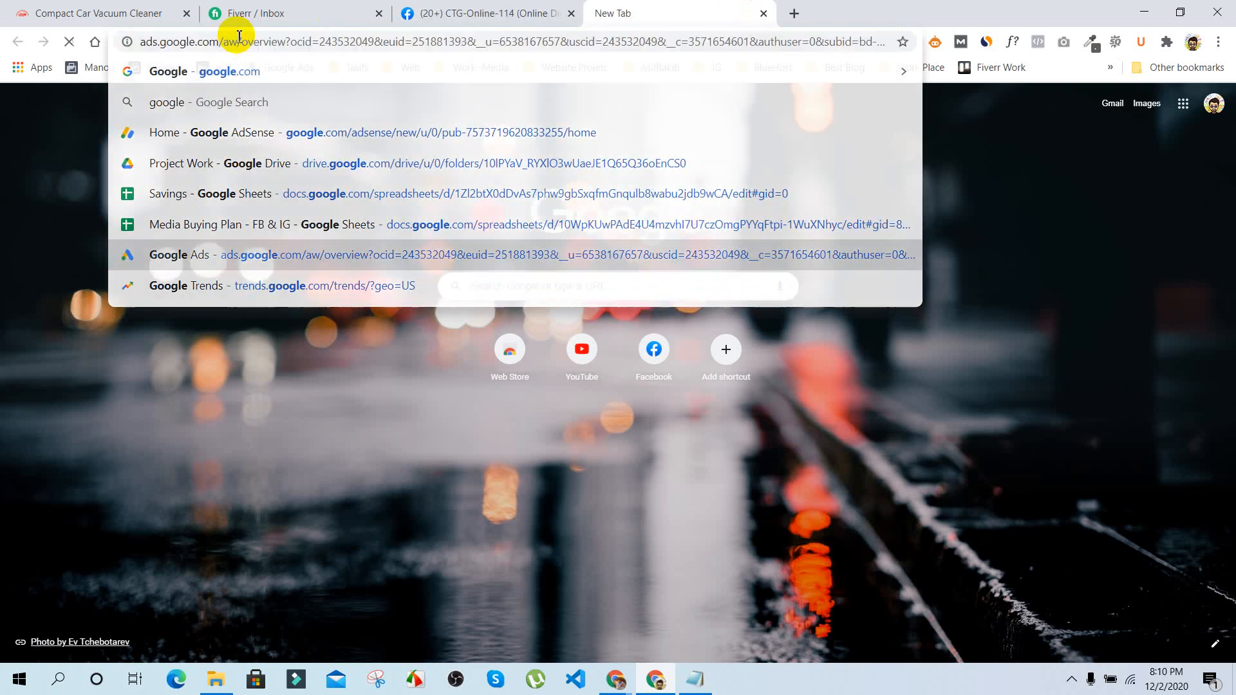
pyautogui.press('Return')
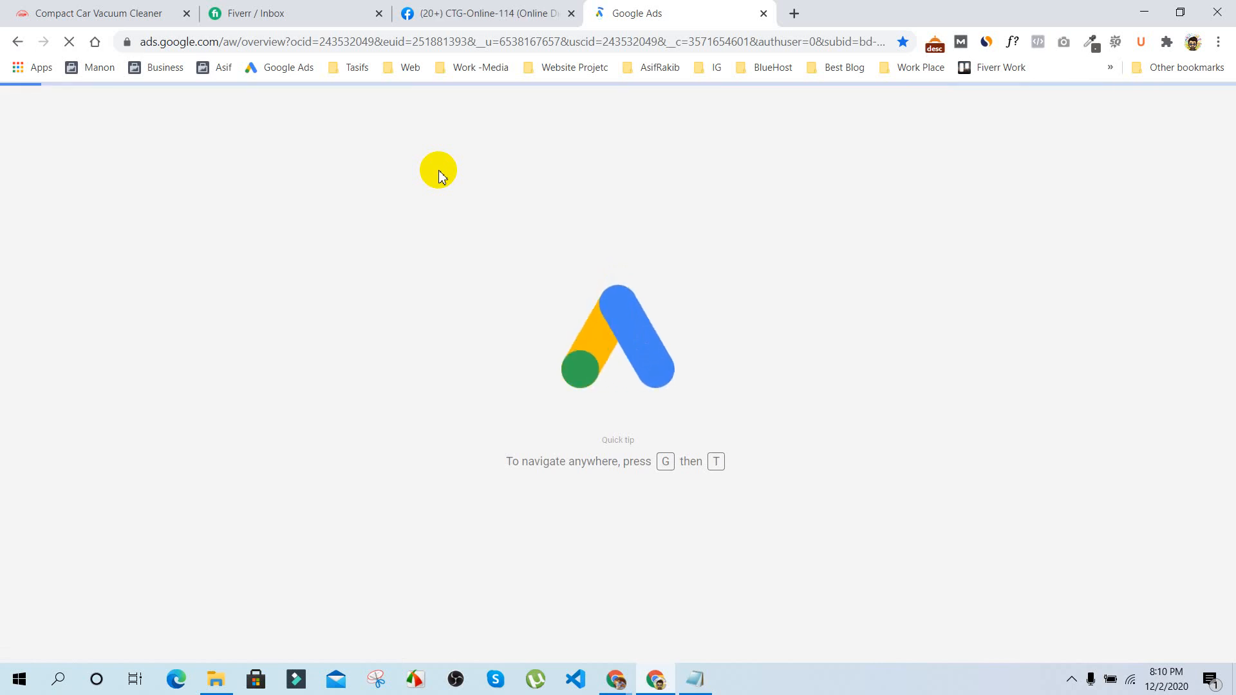
# Step: Compare the individual Google Ads account's overview with the manager account's overview, and check the manager account's account switcher
pyautogui.click(655, 679)
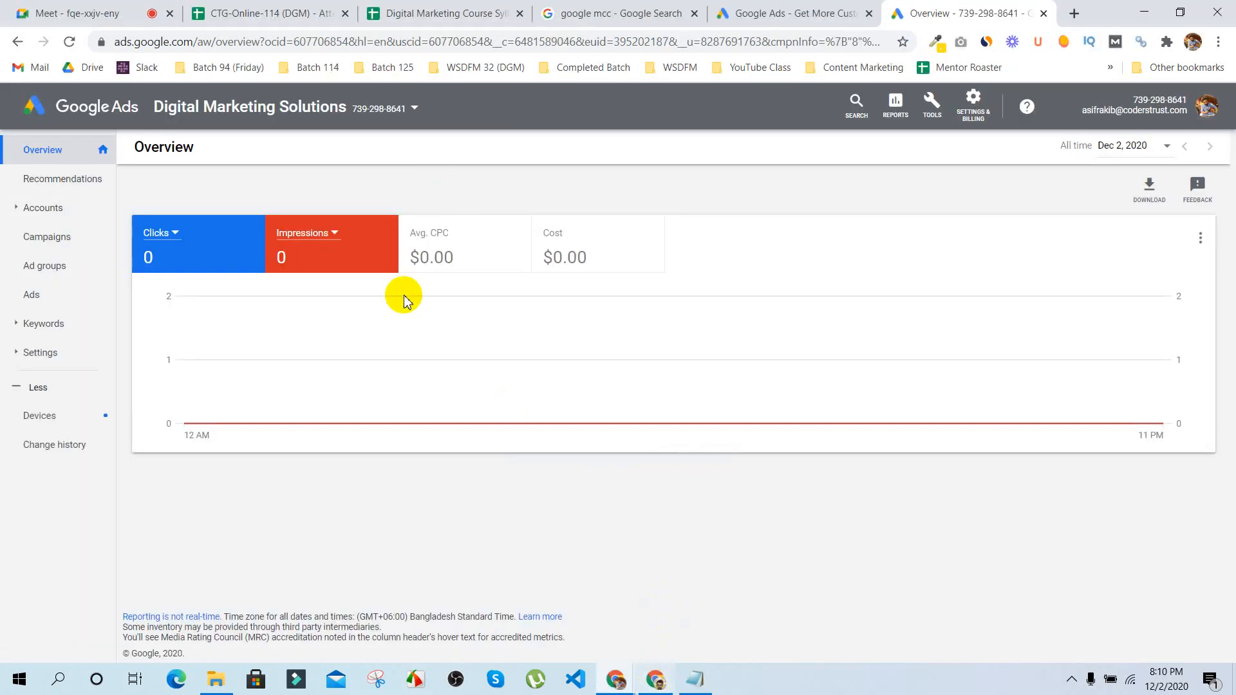
pyautogui.click(656, 679)
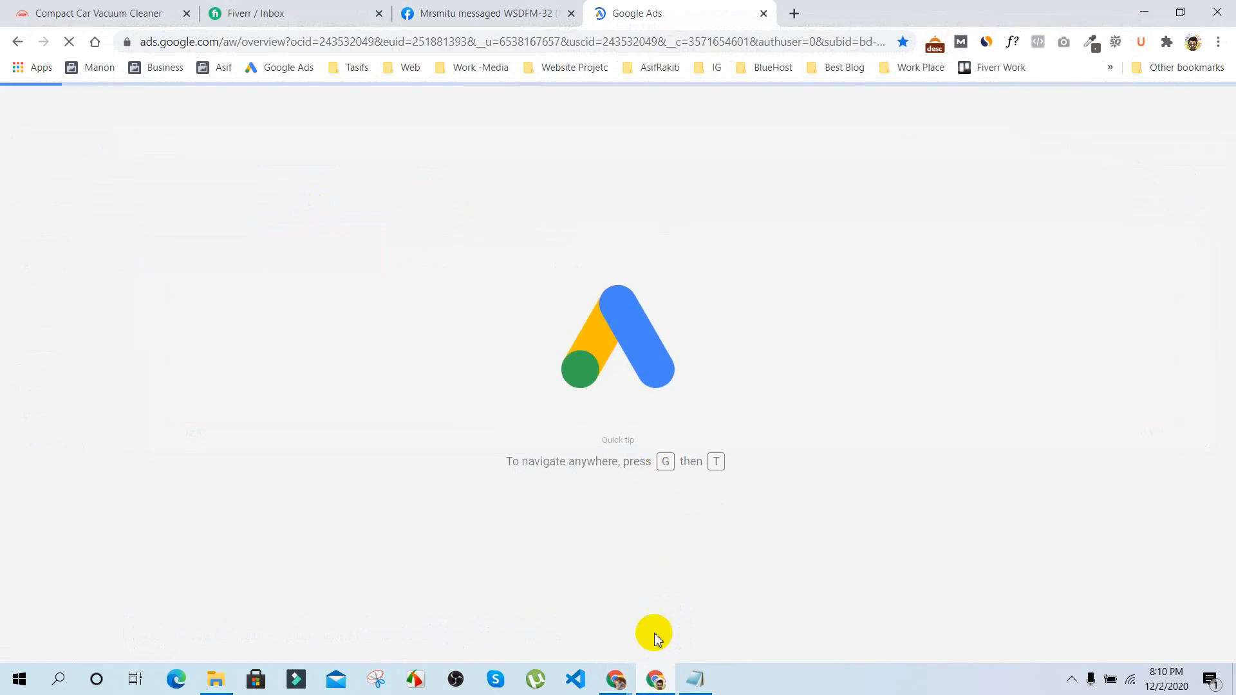
pyautogui.click(655, 680)
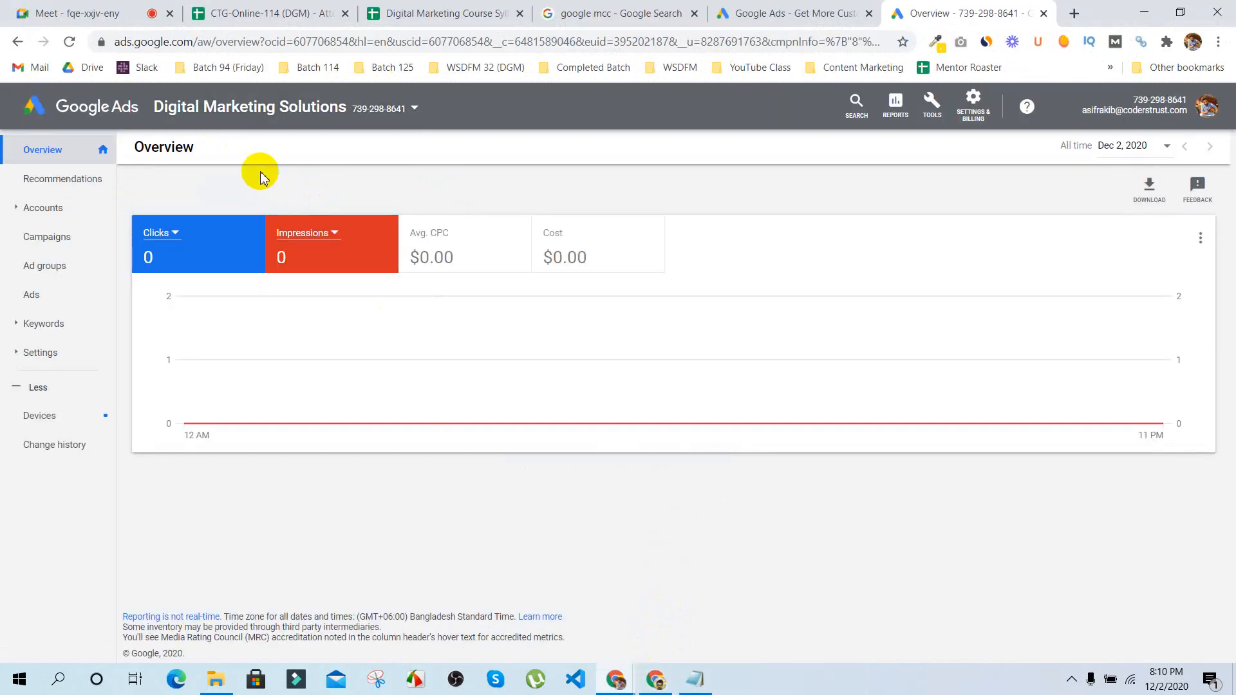
pyautogui.click(656, 679)
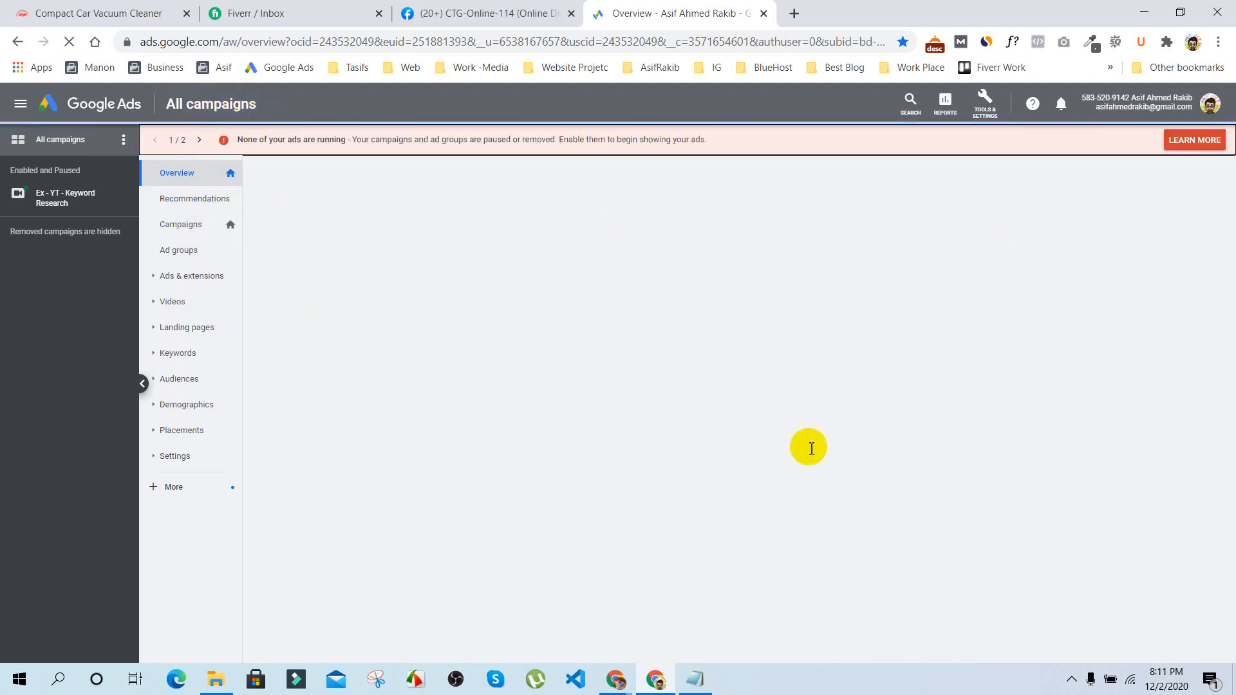
pyautogui.click(655, 676)
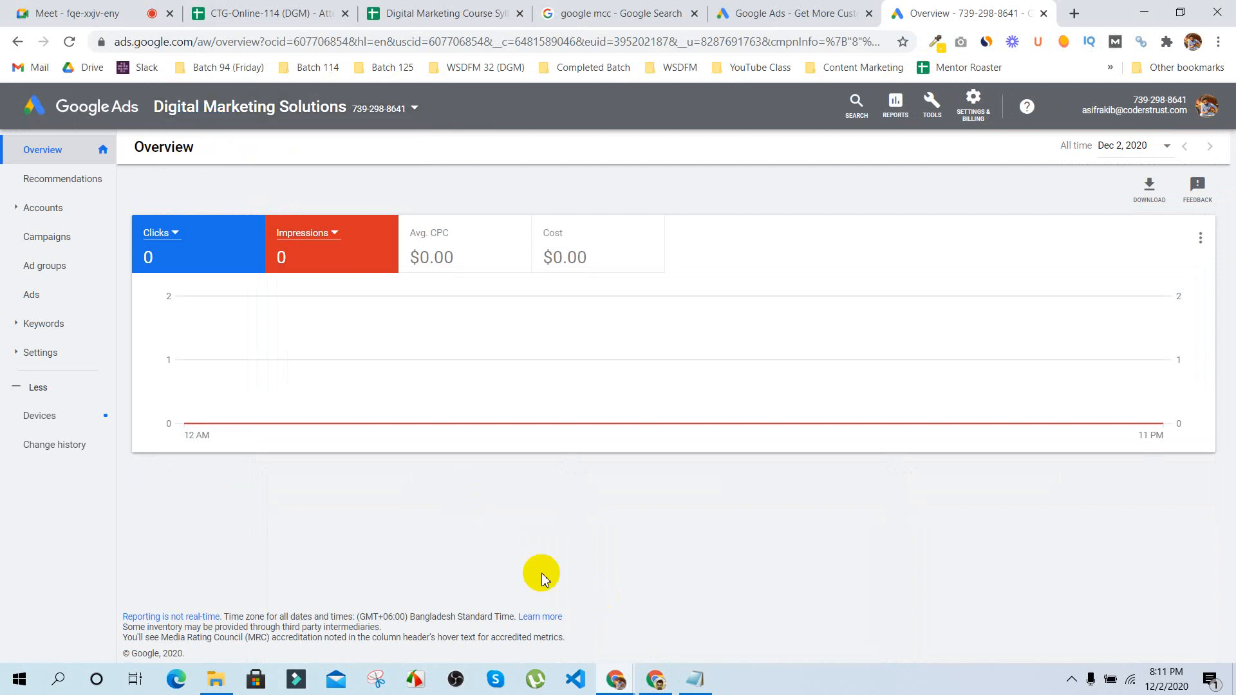
pyautogui.click(656, 680)
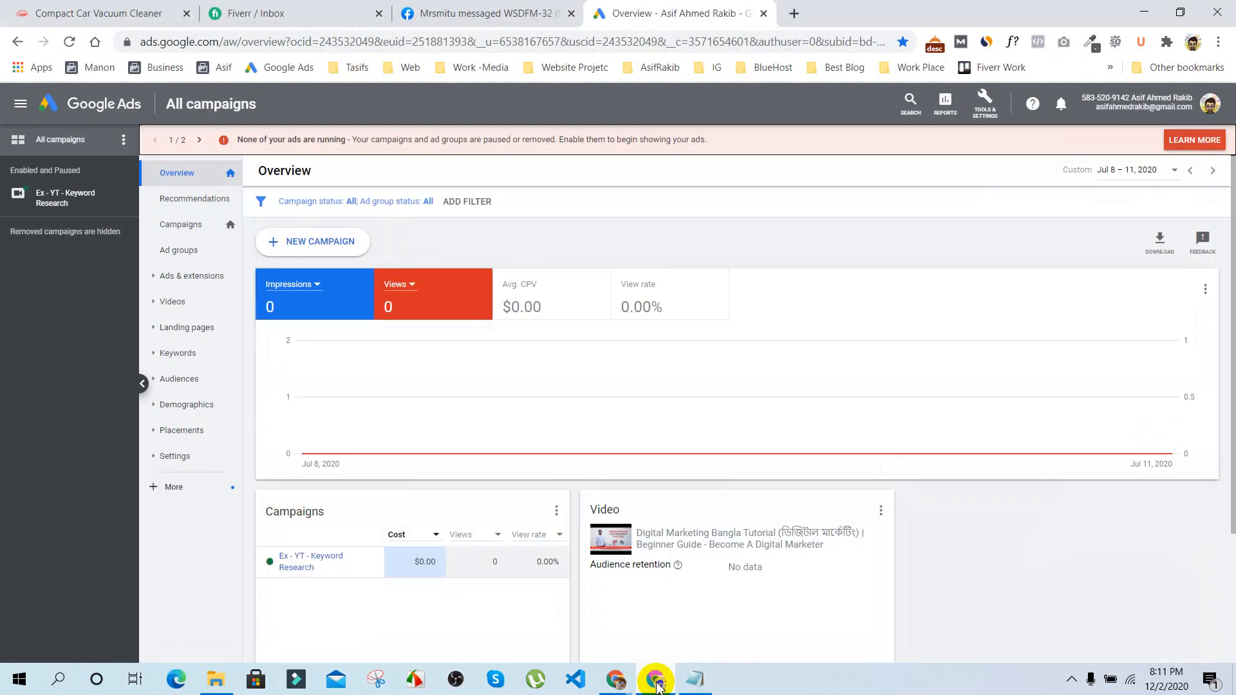
pyautogui.scroll(-3, 639, 478)
pyautogui.scroll(3, 640, 478)
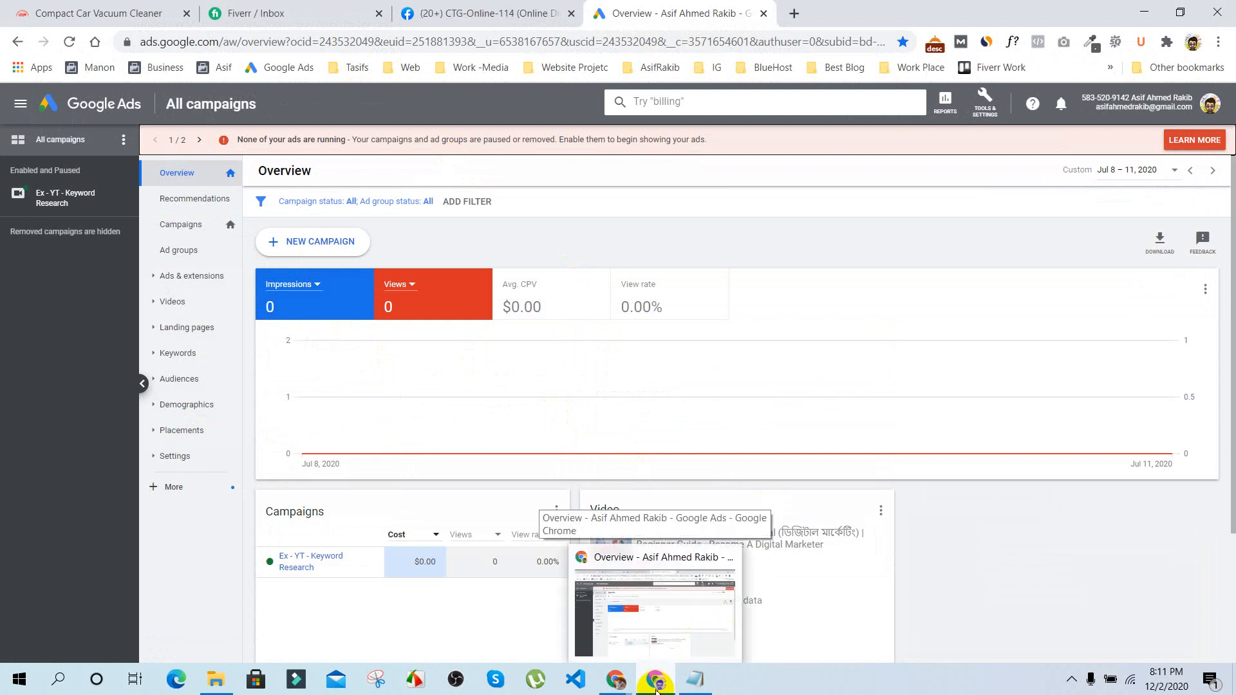
pyautogui.click(656, 686)
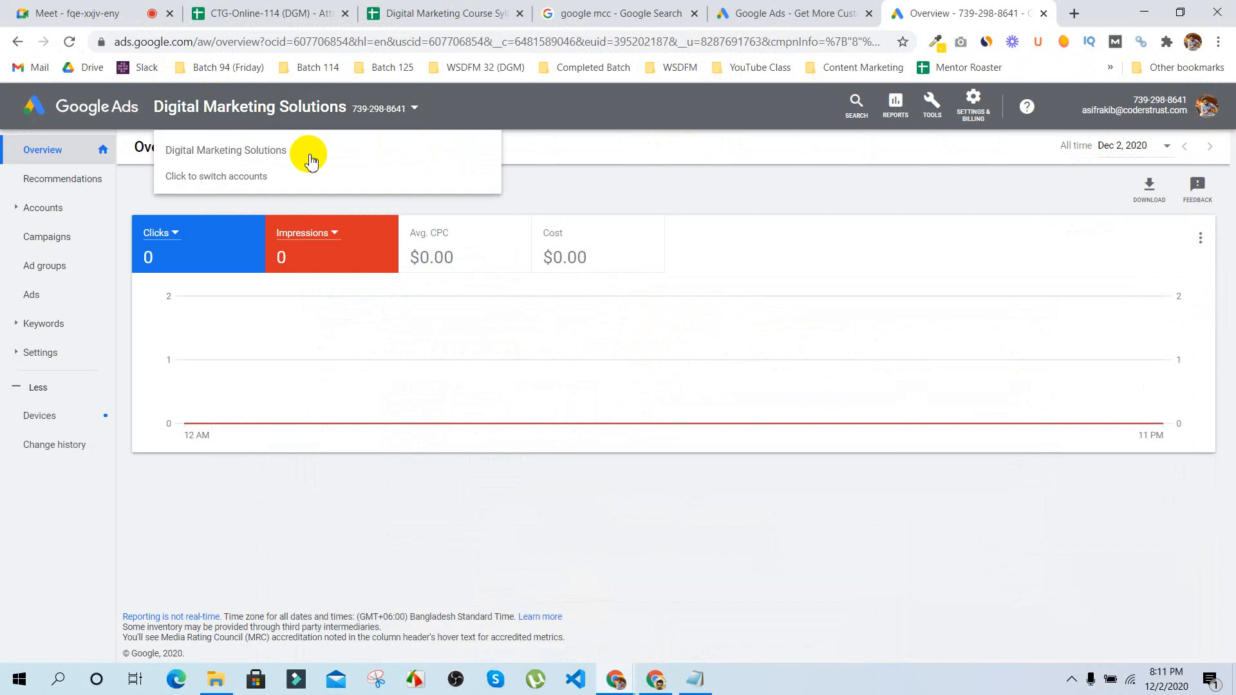
pyautogui.click(264, 115)
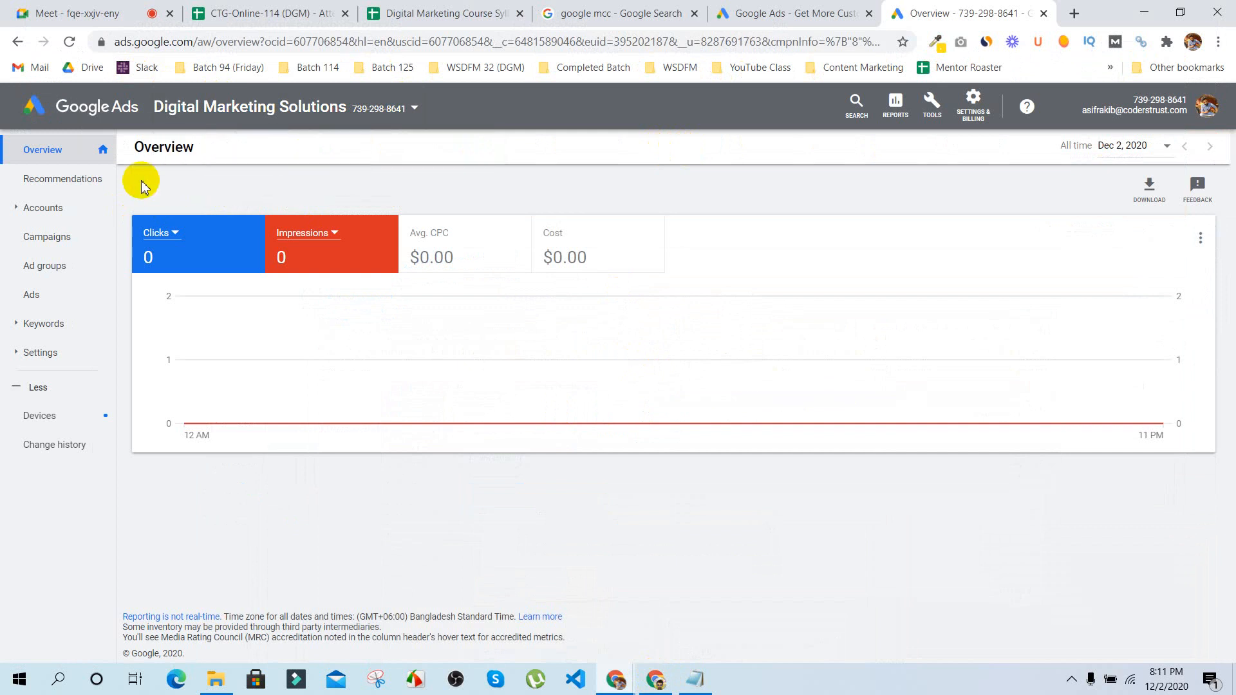
# Step: Start a new Google Ads account under the Digital Marketing Solutions manager account and name it "Search Engine Optimization"
pyautogui.click(49, 209)
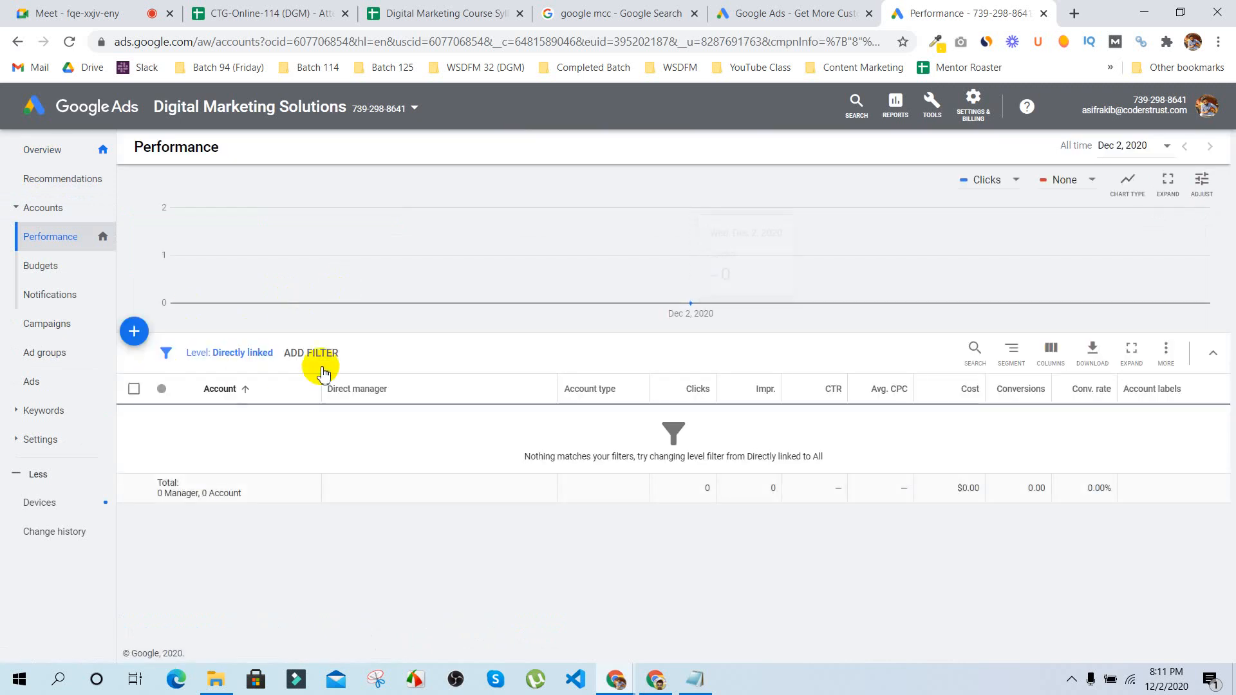
pyautogui.click(134, 334)
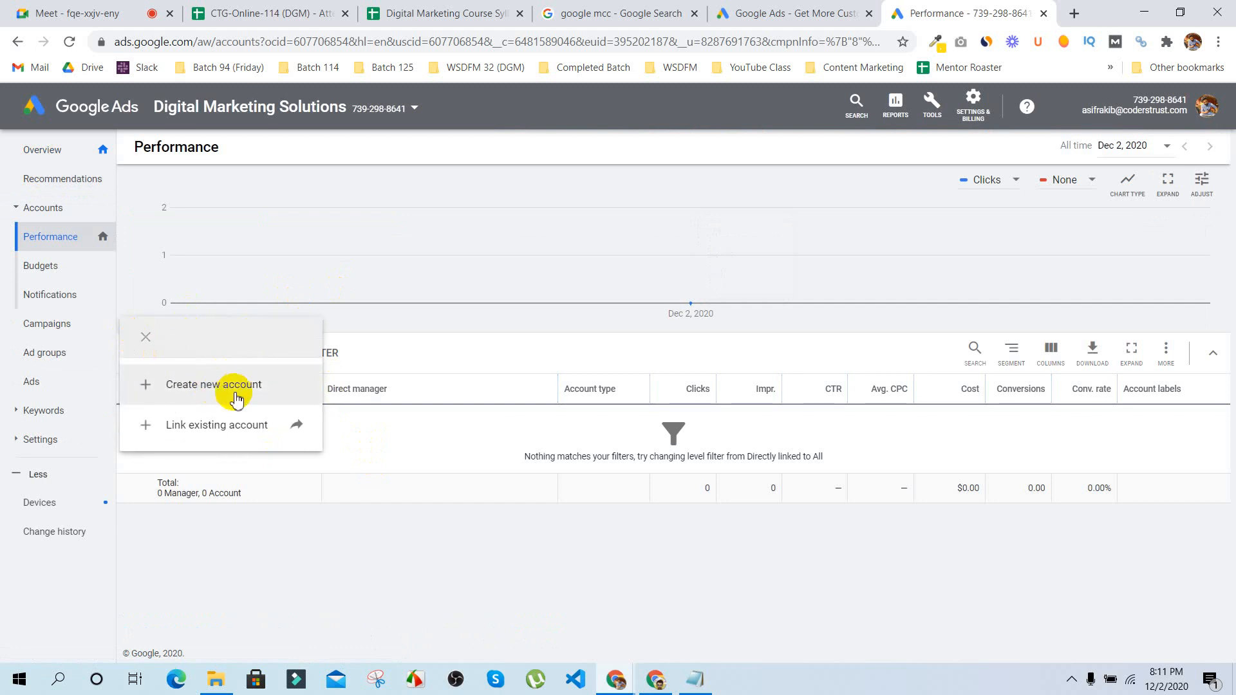
pyautogui.click(236, 400)
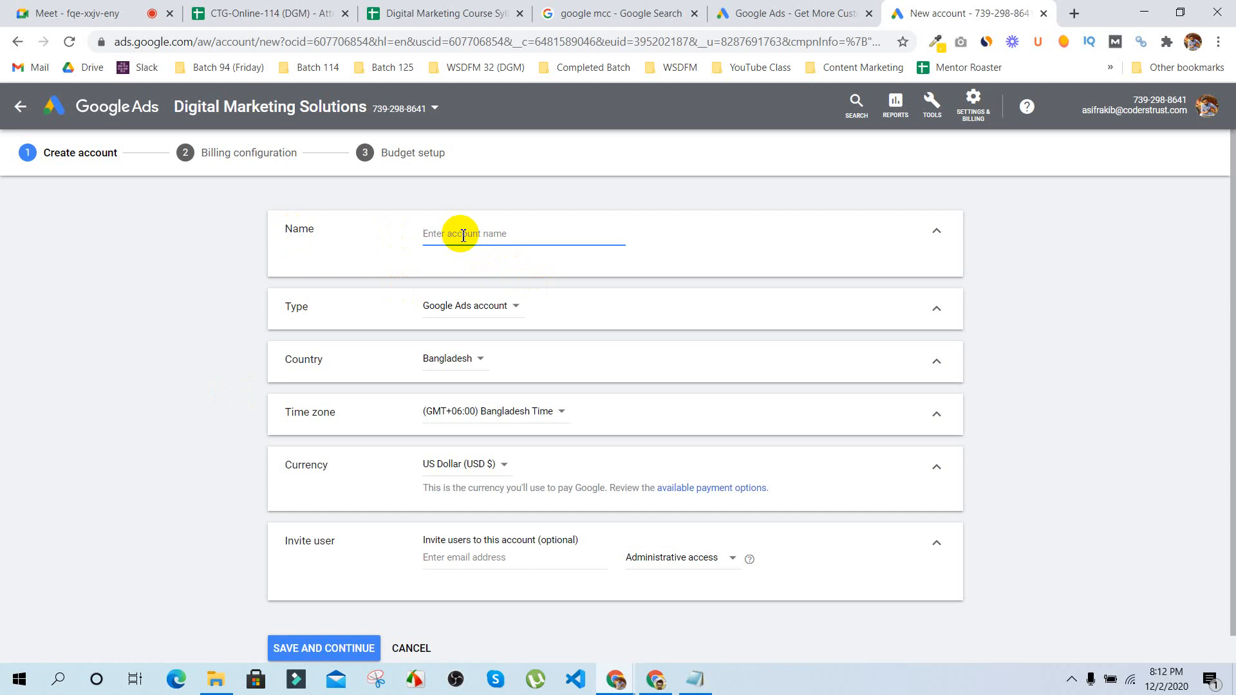
pyautogui.write('Search Engine Optimizzation')
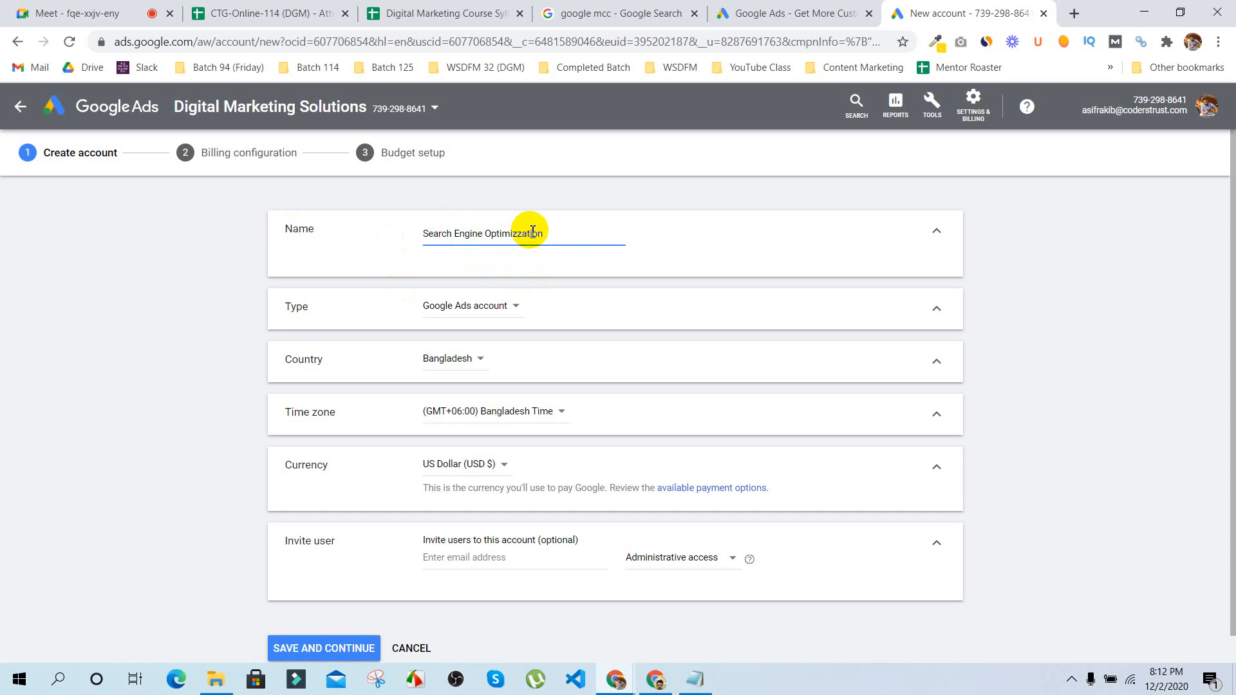
pyautogui.doubleClick(533, 233)
pyautogui.rightClick(516, 235)
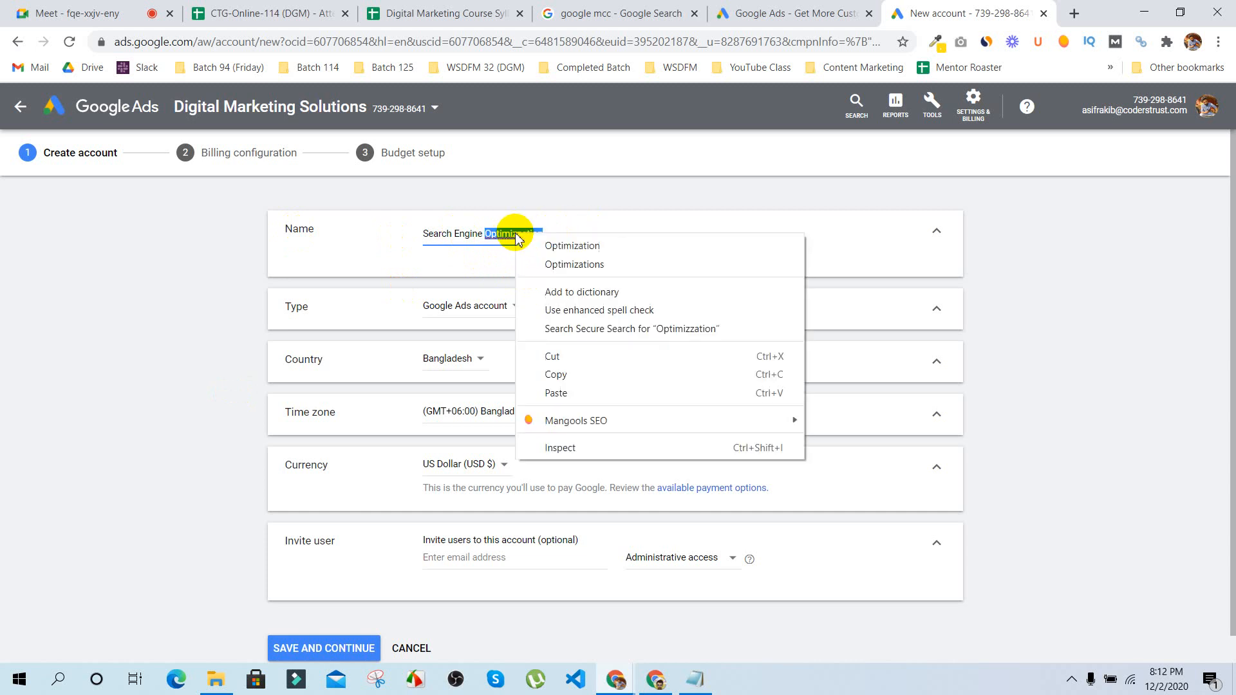
pyautogui.click(544, 245)
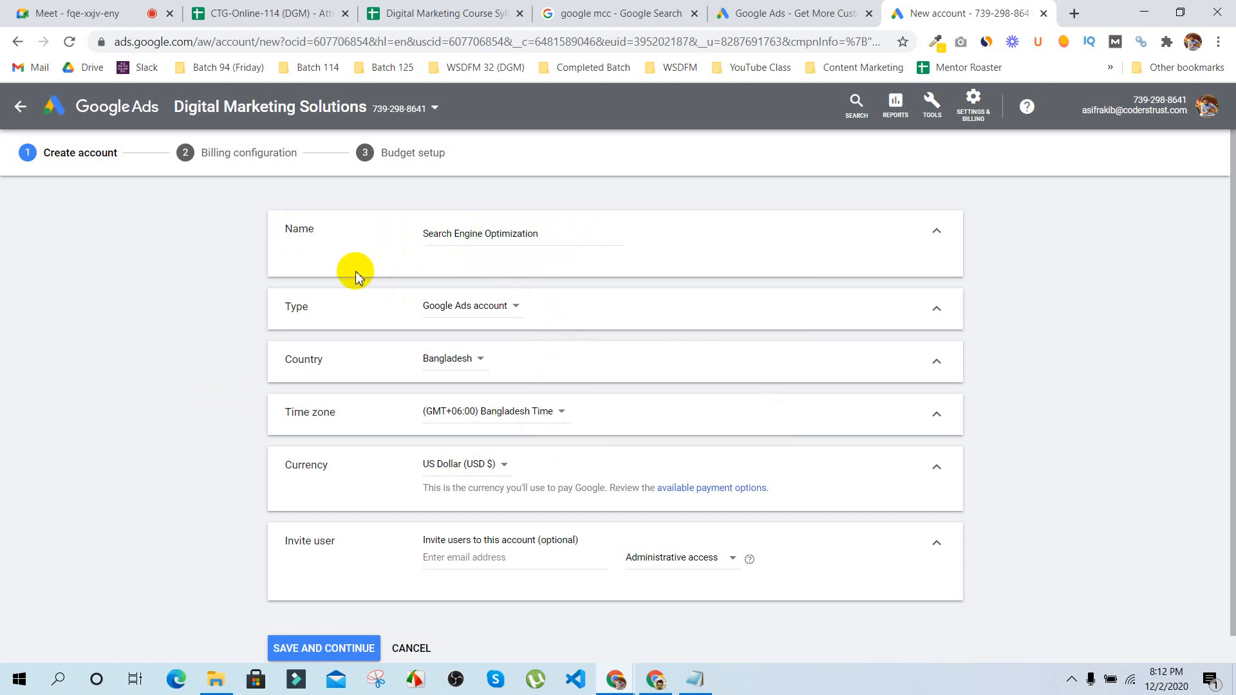
# Step: Check the account type and invited-user access options, then save the new Search Engine Optimization account and continue to billing configuration
pyautogui.click(512, 305)
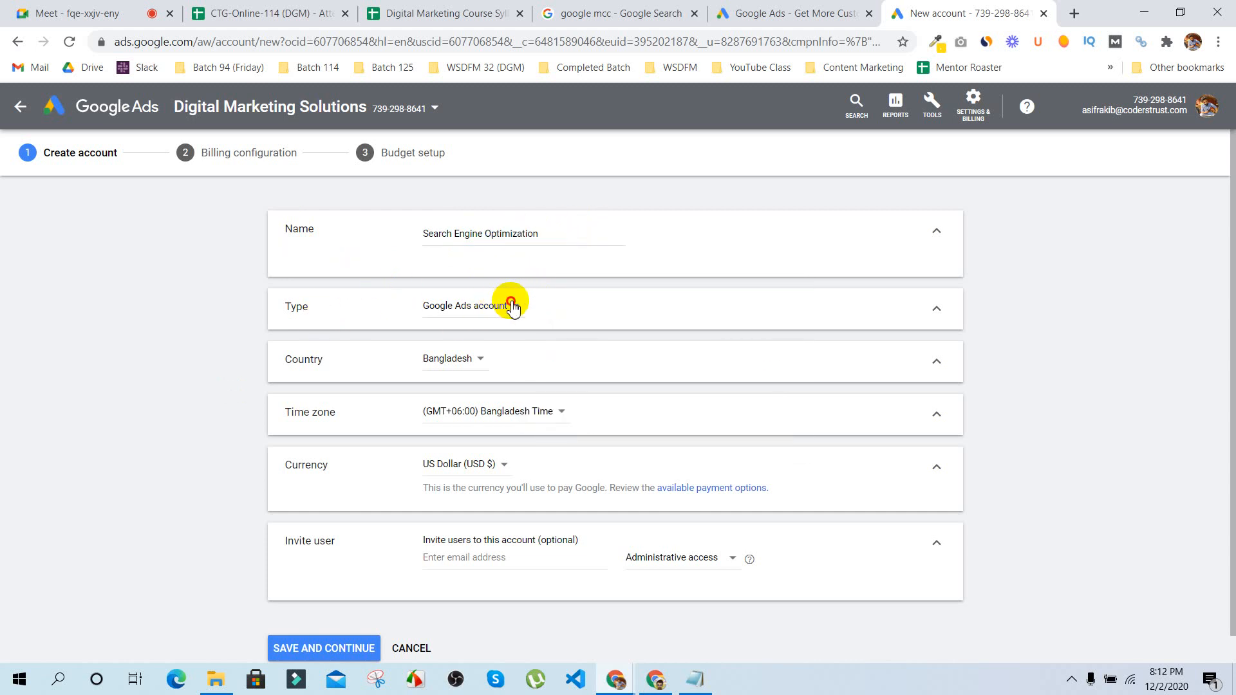
pyautogui.click(203, 332)
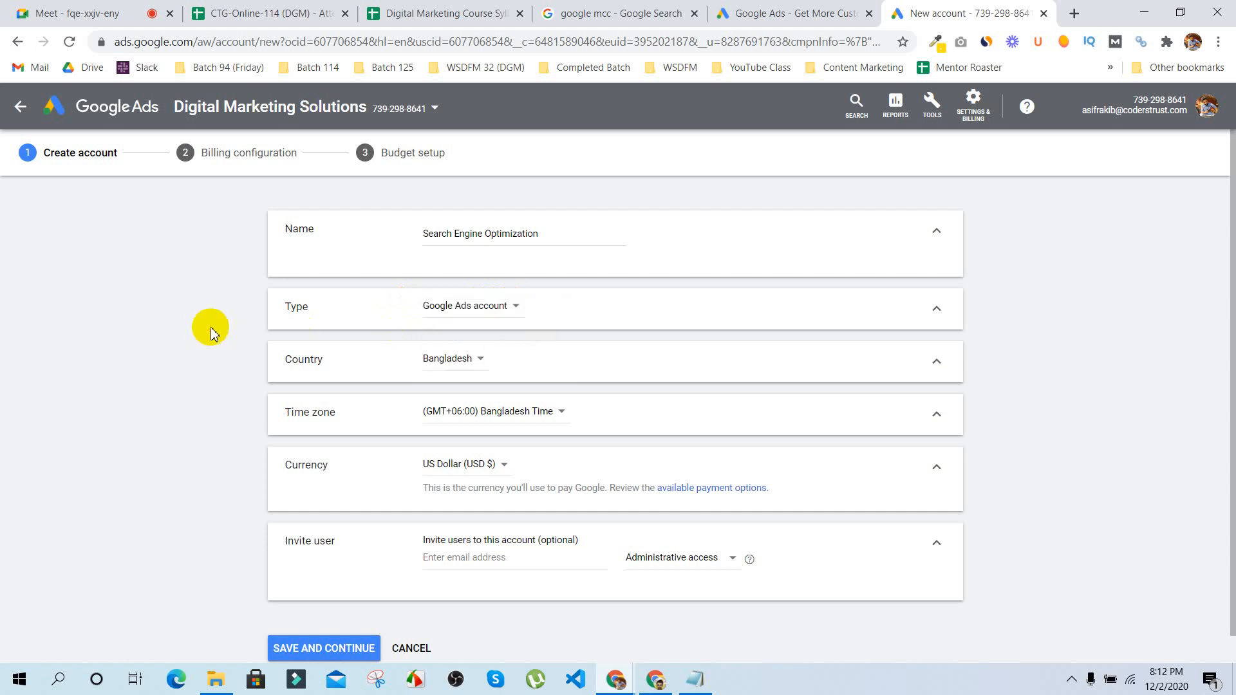
pyautogui.scroll(-1, 583, 340)
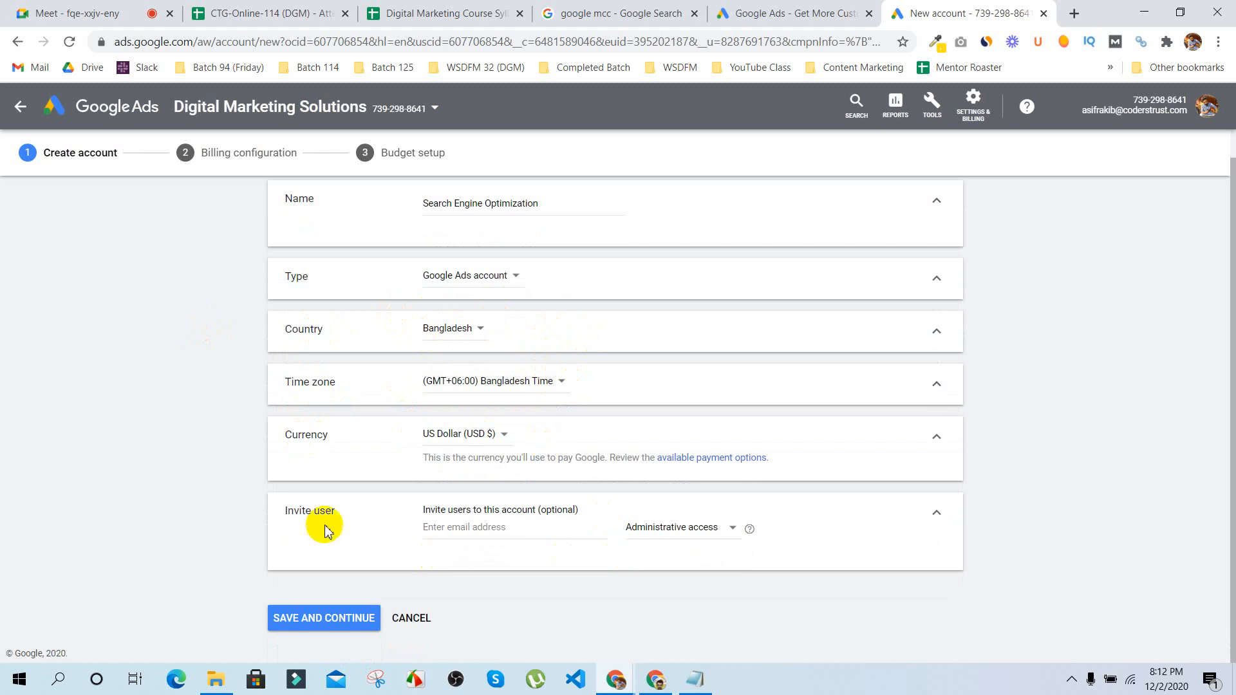
pyautogui.click(449, 529)
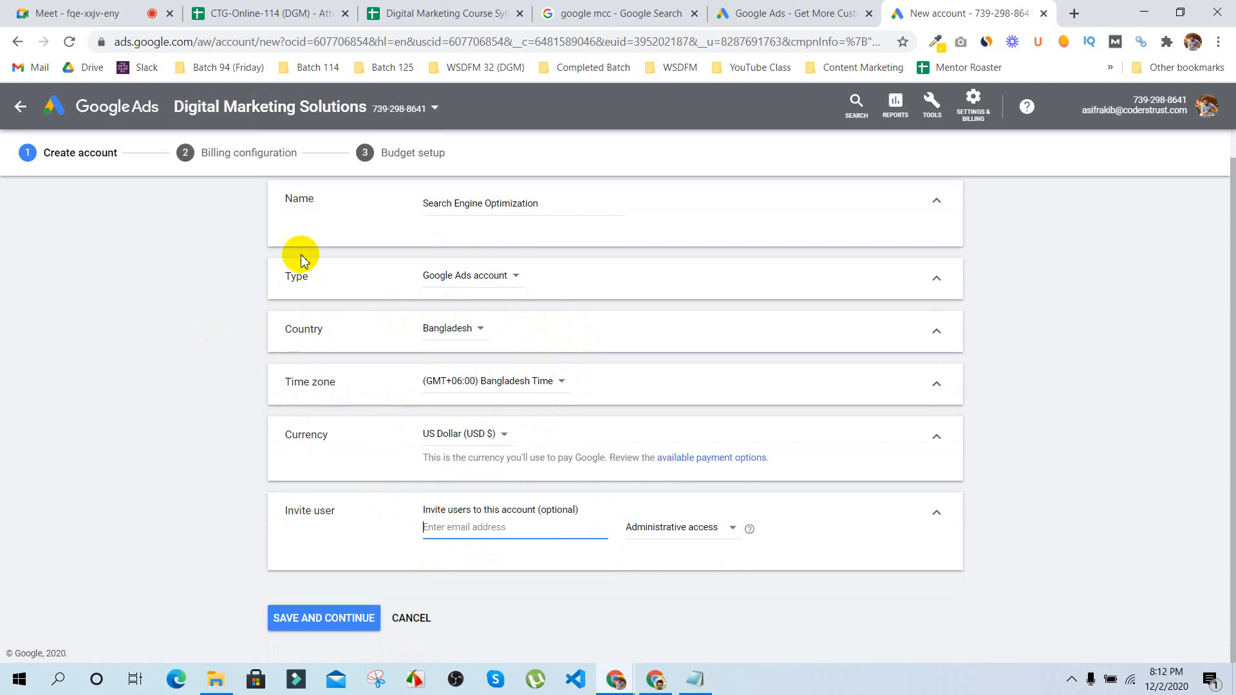
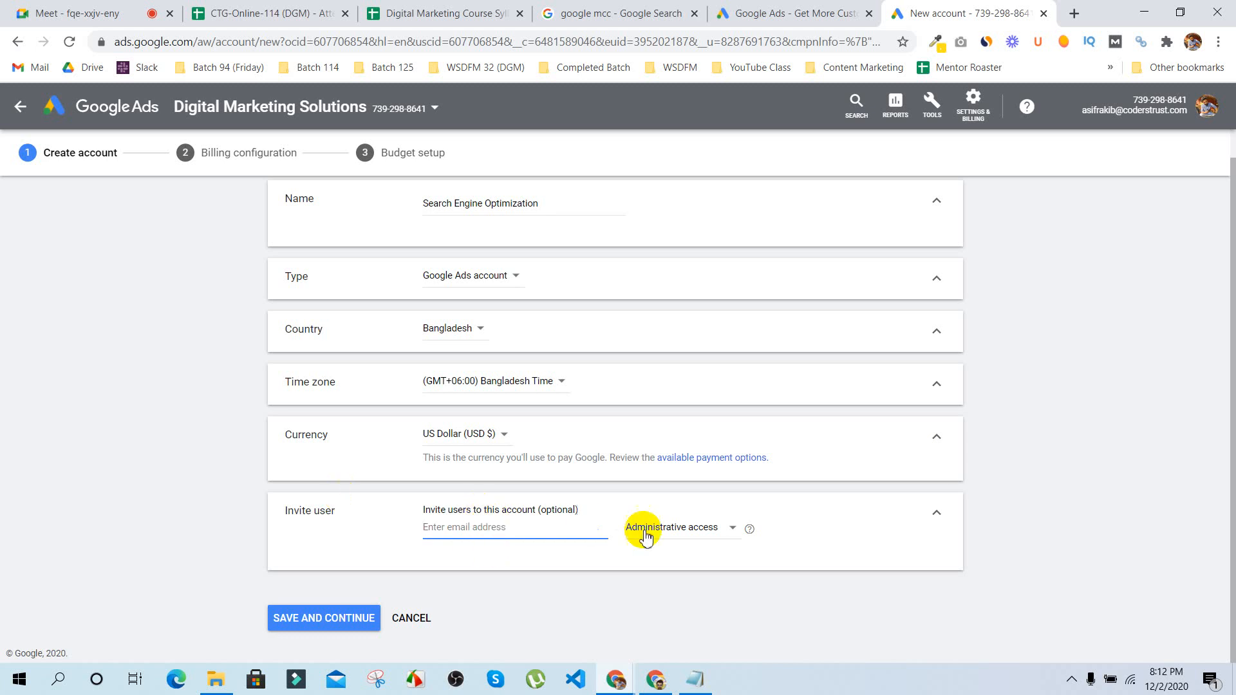
pyautogui.click(704, 532)
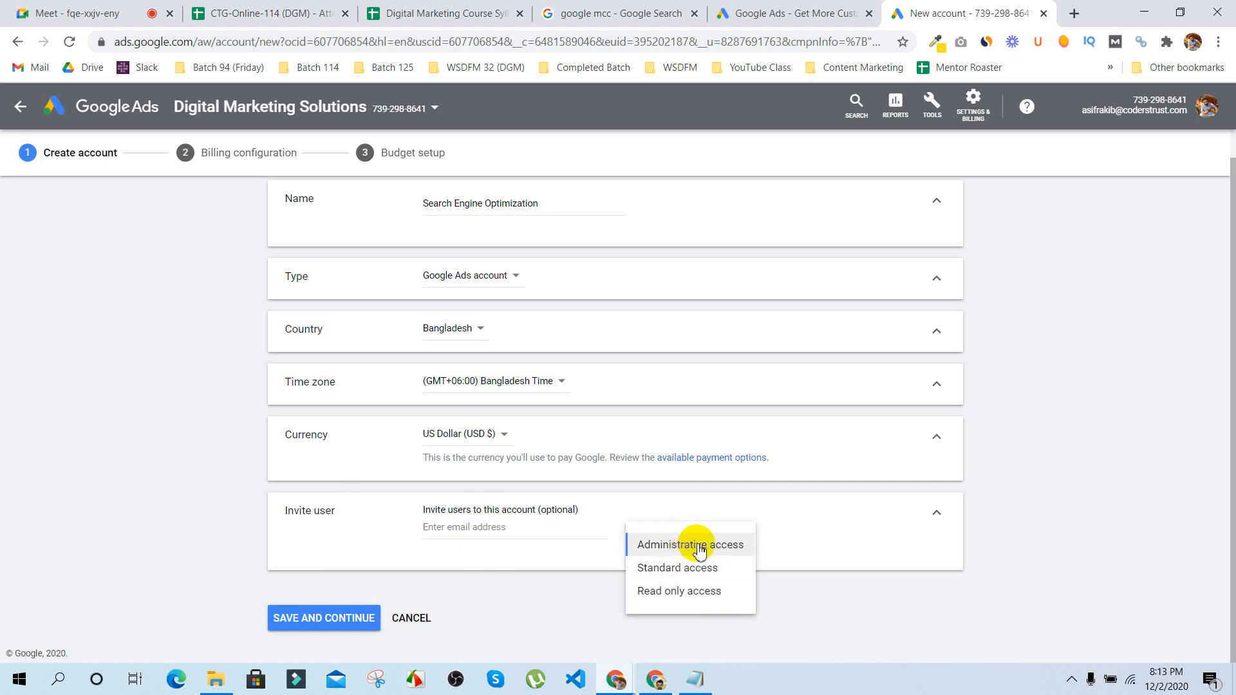
pyautogui.click(607, 587)
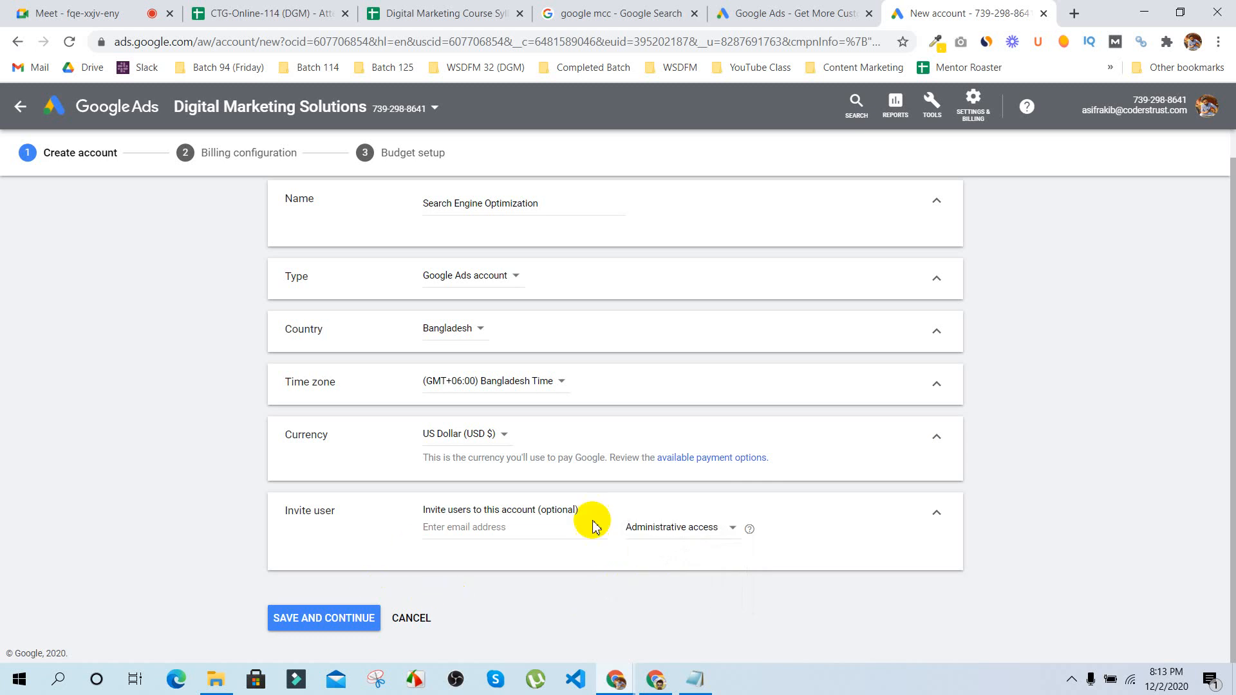
pyautogui.click(296, 619)
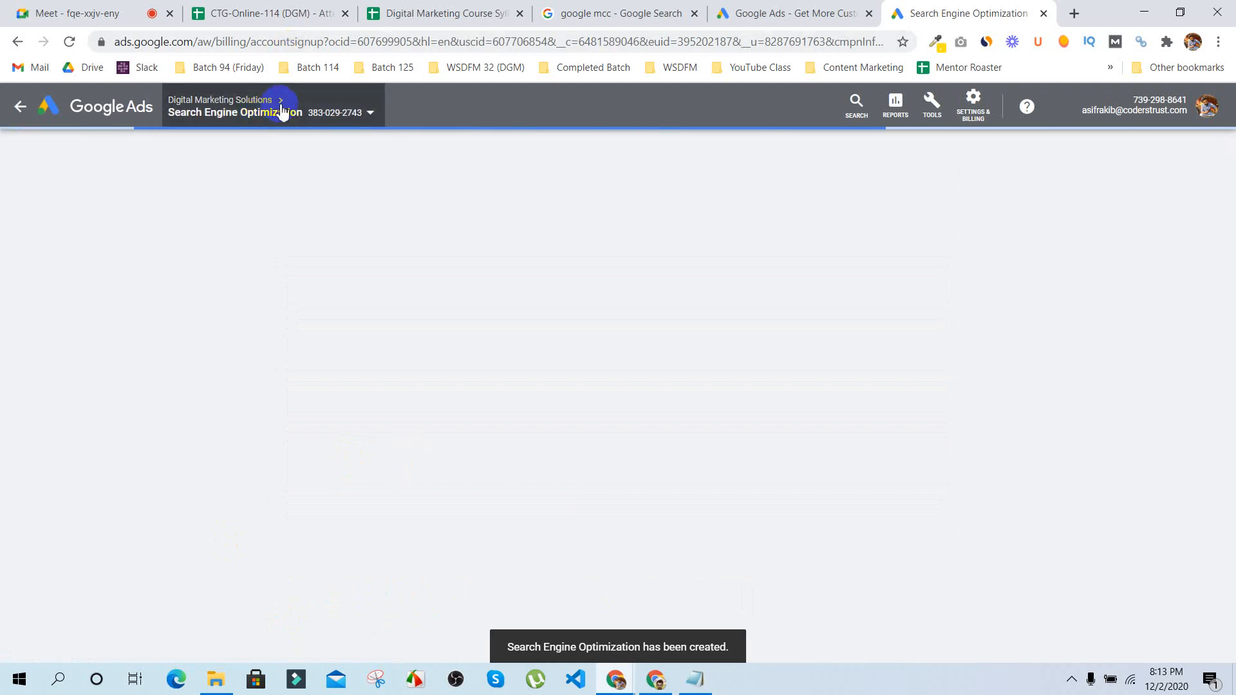
# Step: Review the billing configuration form from the billing country through customer info, payment method and advertising terms
pyautogui.click(281, 111)
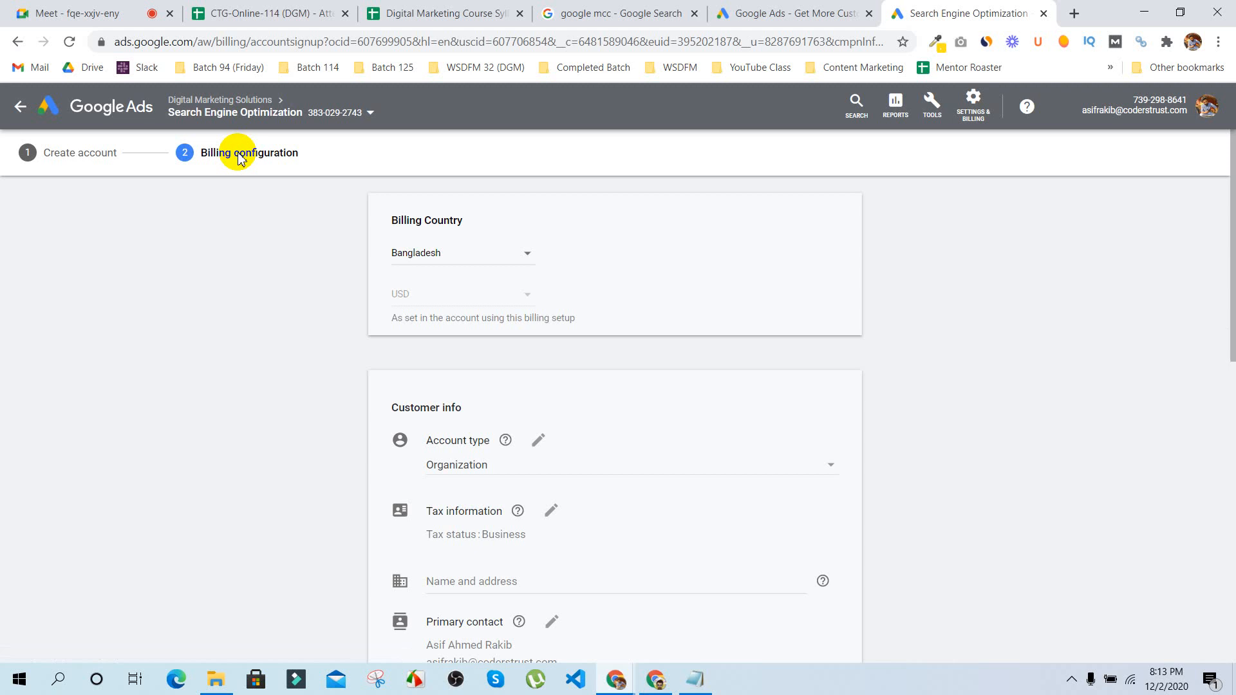
pyautogui.scroll(-5, 101, 278)
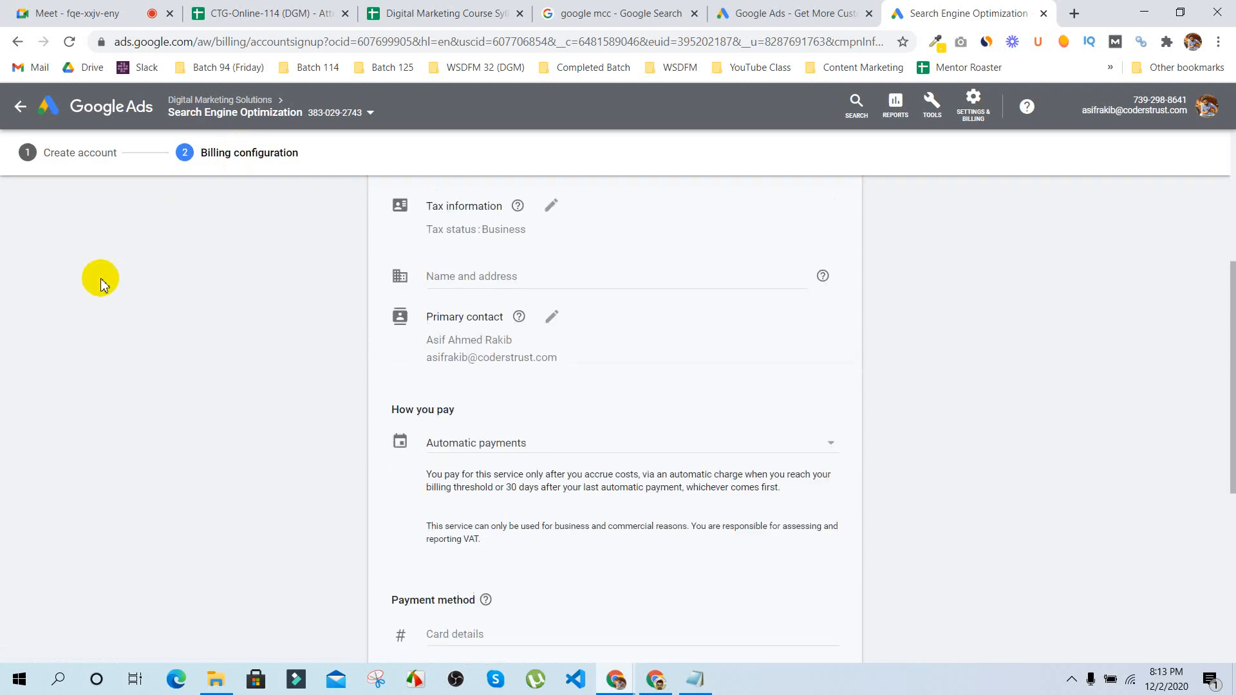
pyautogui.scroll(-6, 208, 328)
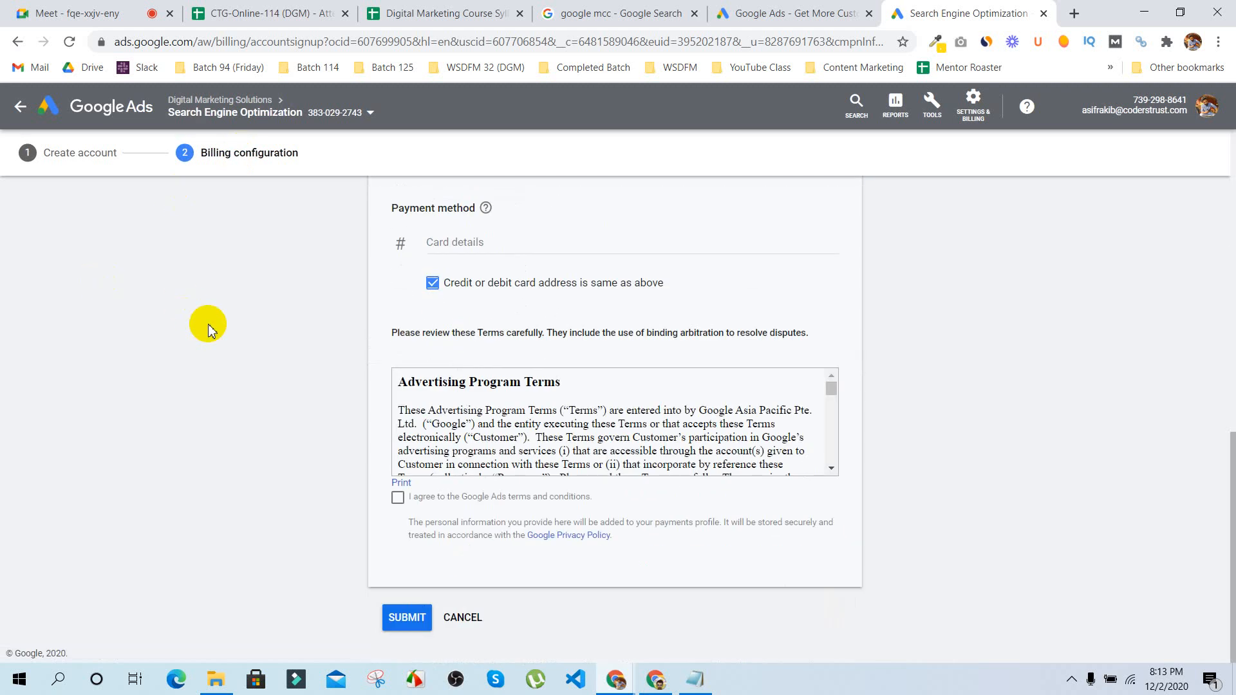
pyautogui.scroll(2, 208, 328)
pyautogui.scroll(-2, 208, 328)
pyautogui.scroll(4, 208, 327)
pyautogui.scroll(-4, 208, 327)
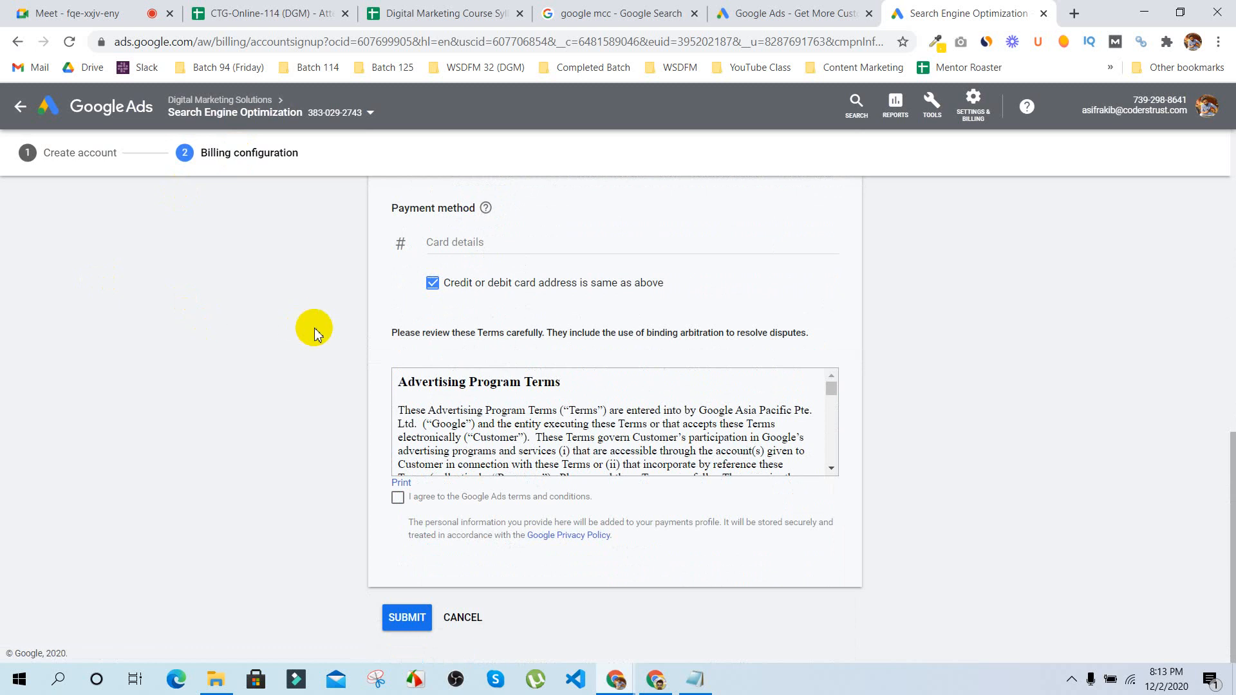
pyautogui.scroll(5, 313, 330)
pyautogui.scroll(-4, 314, 332)
pyautogui.scroll(10, 314, 331)
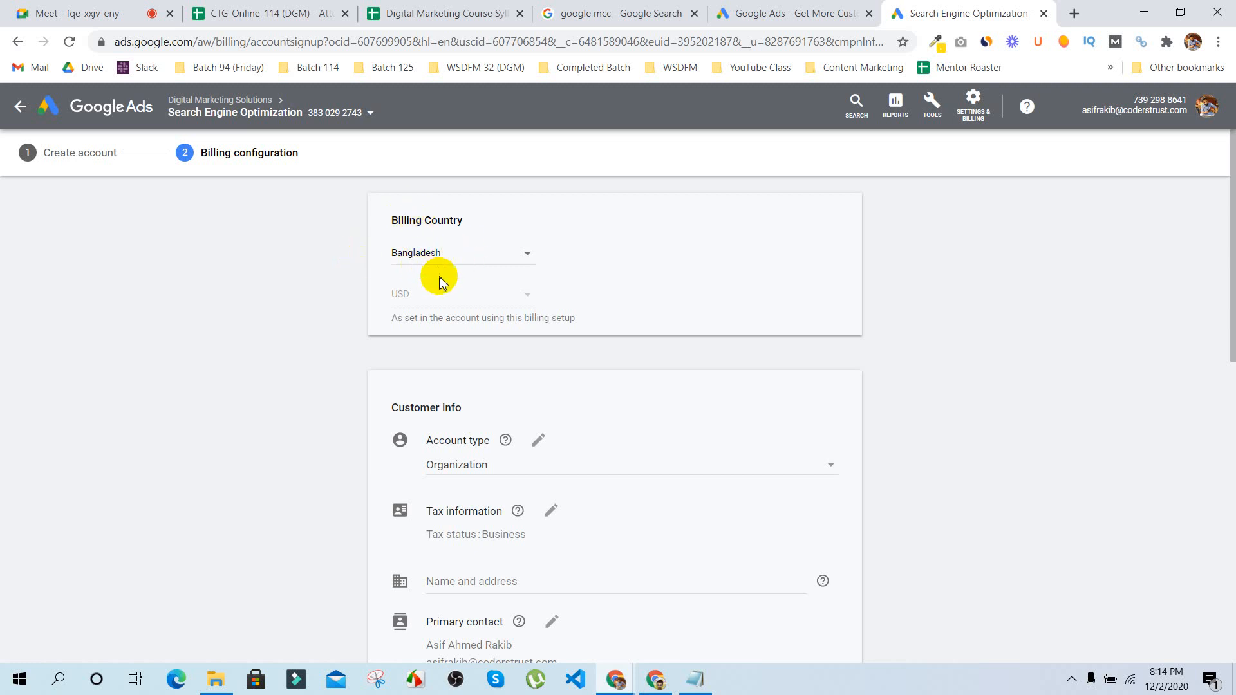
# Step: Examine the account type choices and the tax information fields in the billing form's customer info section
pyautogui.scroll(-3, 293, 366)
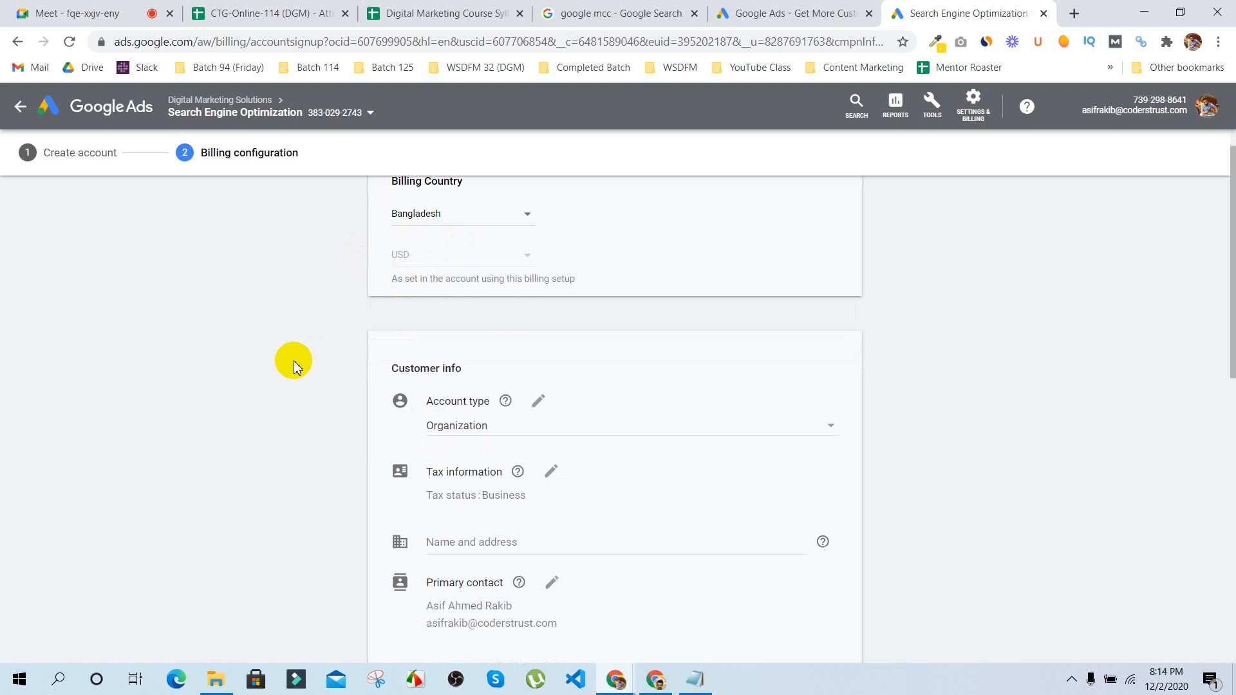
pyautogui.click(525, 291)
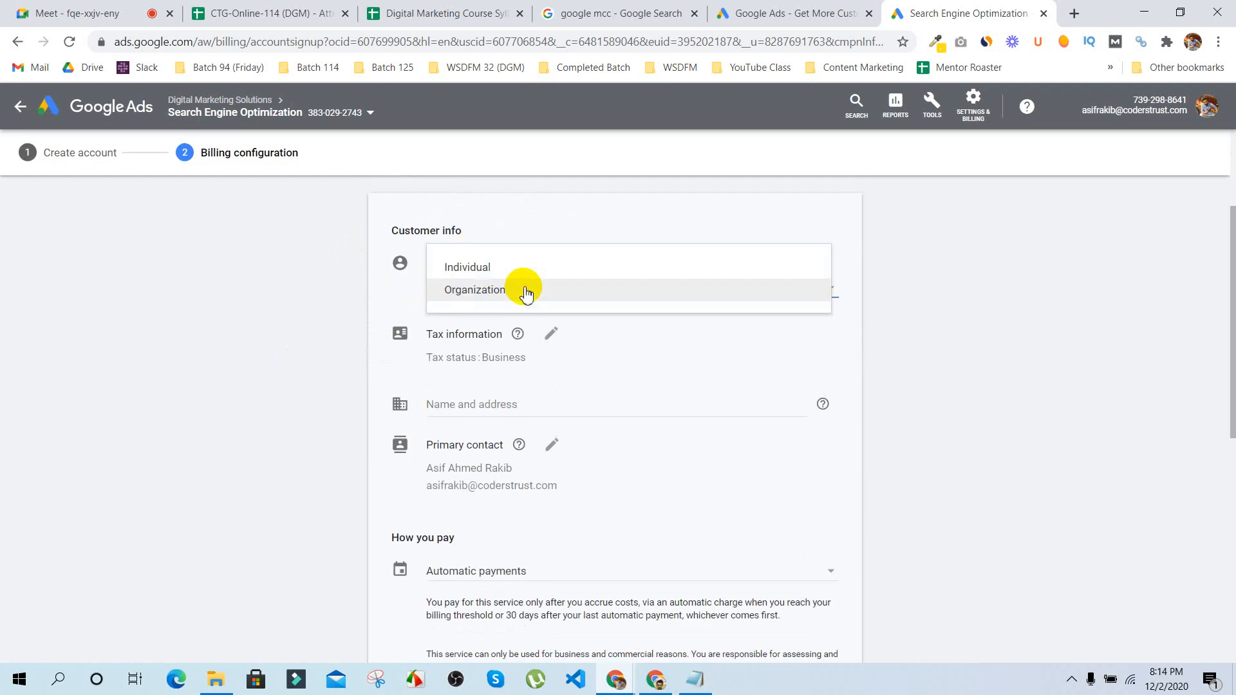
pyautogui.click(268, 349)
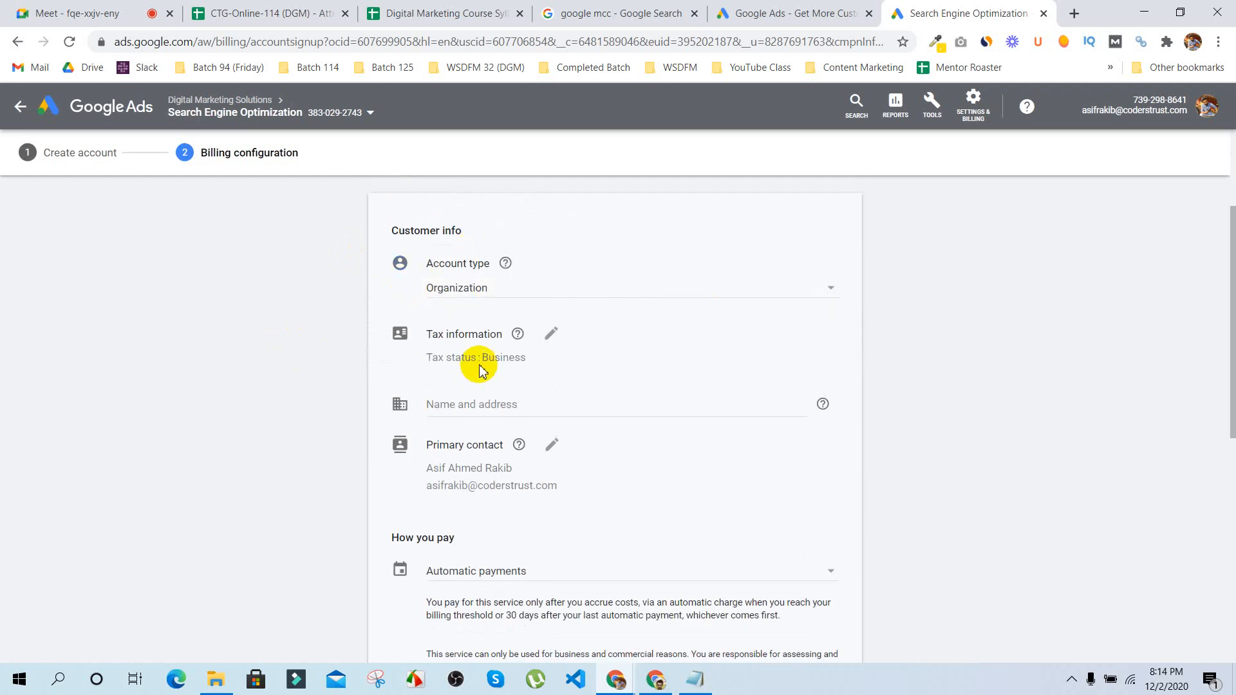
pyautogui.click(551, 333)
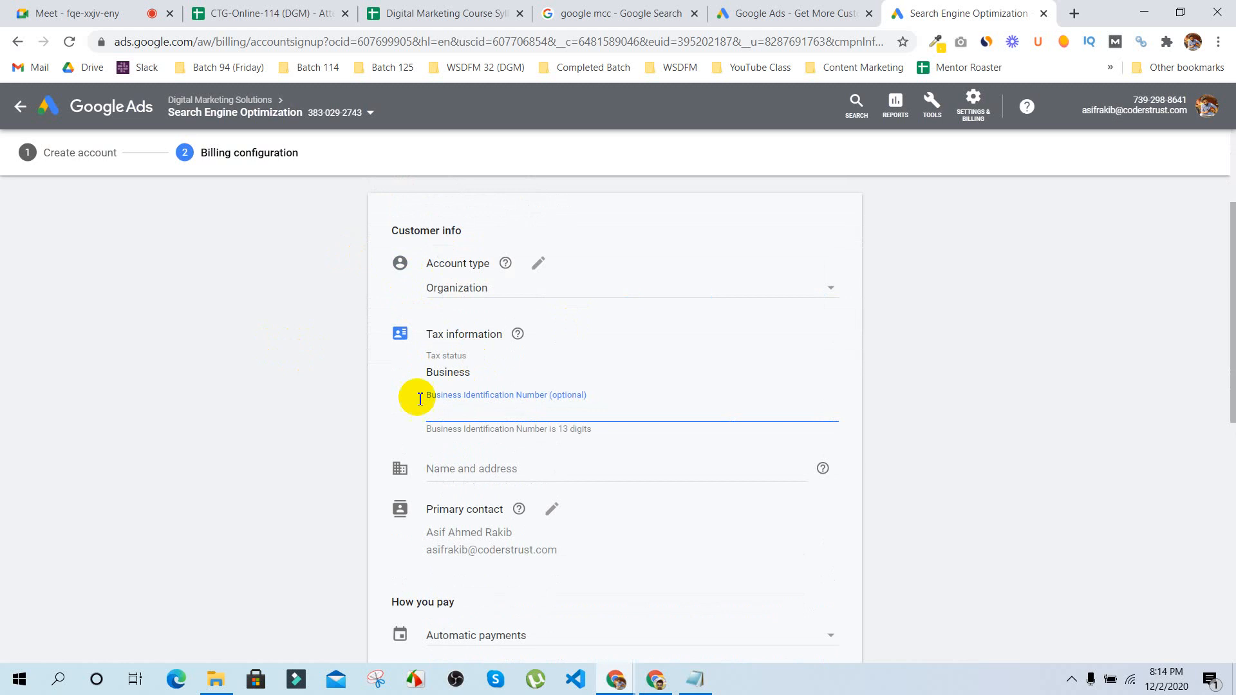
pyautogui.click(342, 403)
pyautogui.scroll(-2, 616, 430)
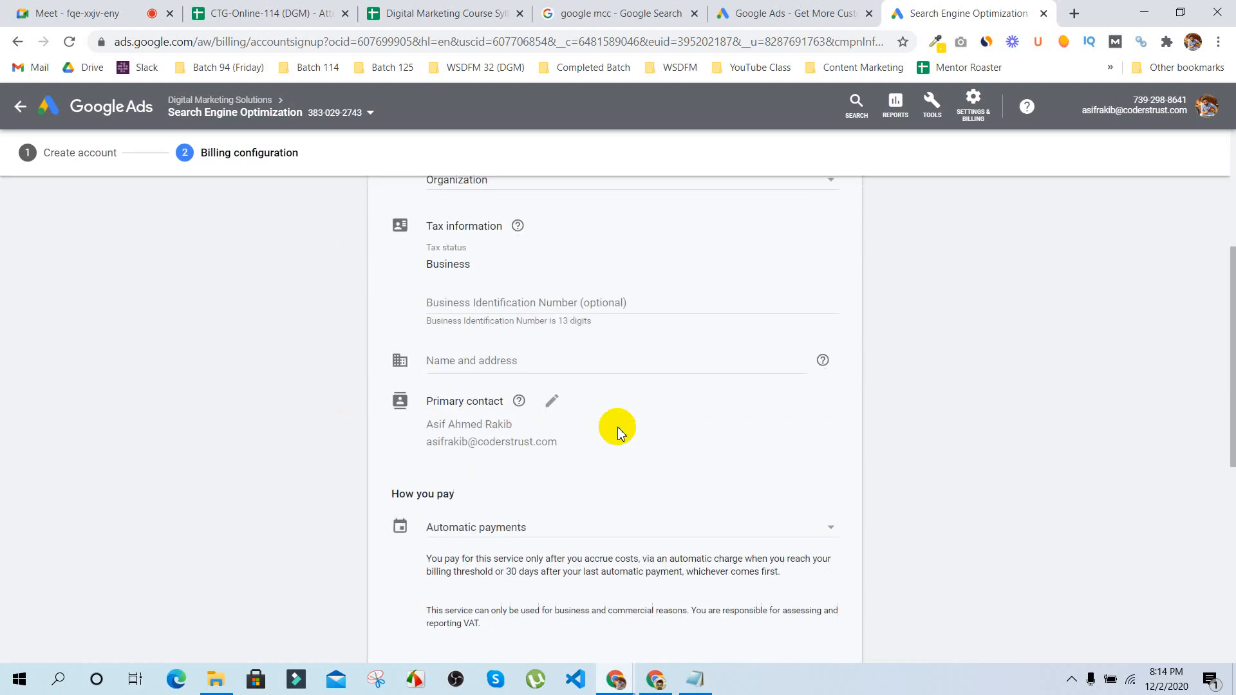
# Step: Examine the business name and address fields, and view the available payment options under How you pay
pyautogui.click(505, 362)
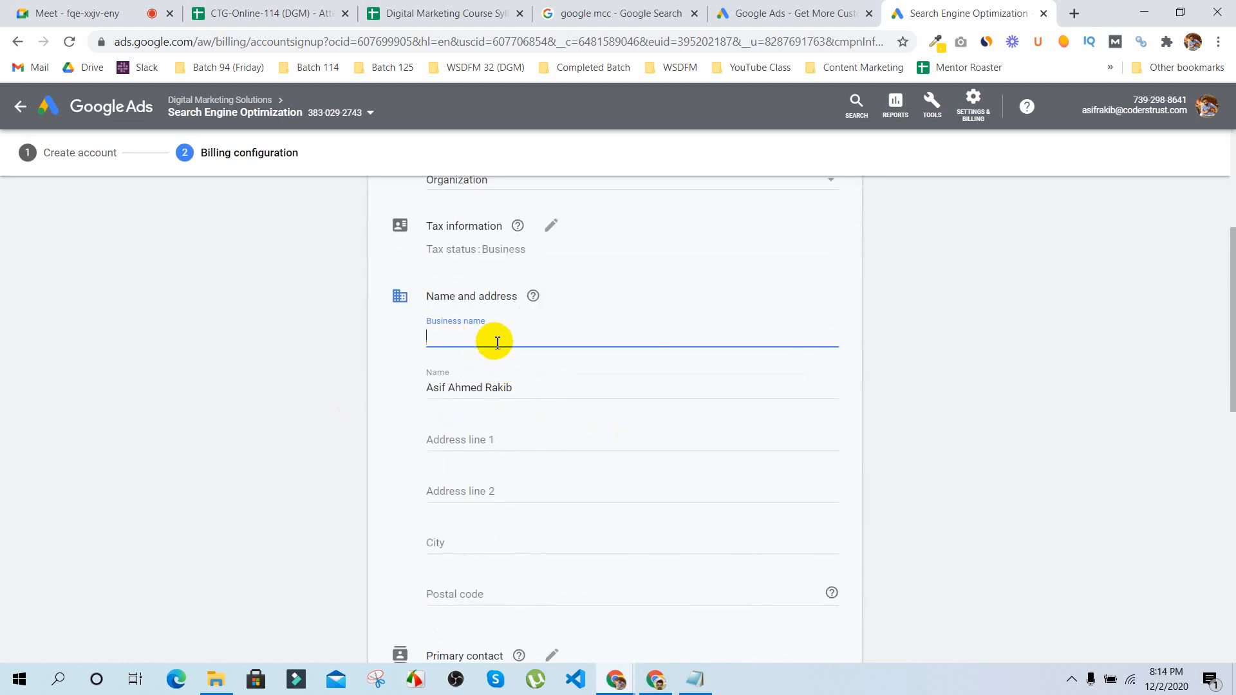
pyautogui.scroll(-3, 579, 499)
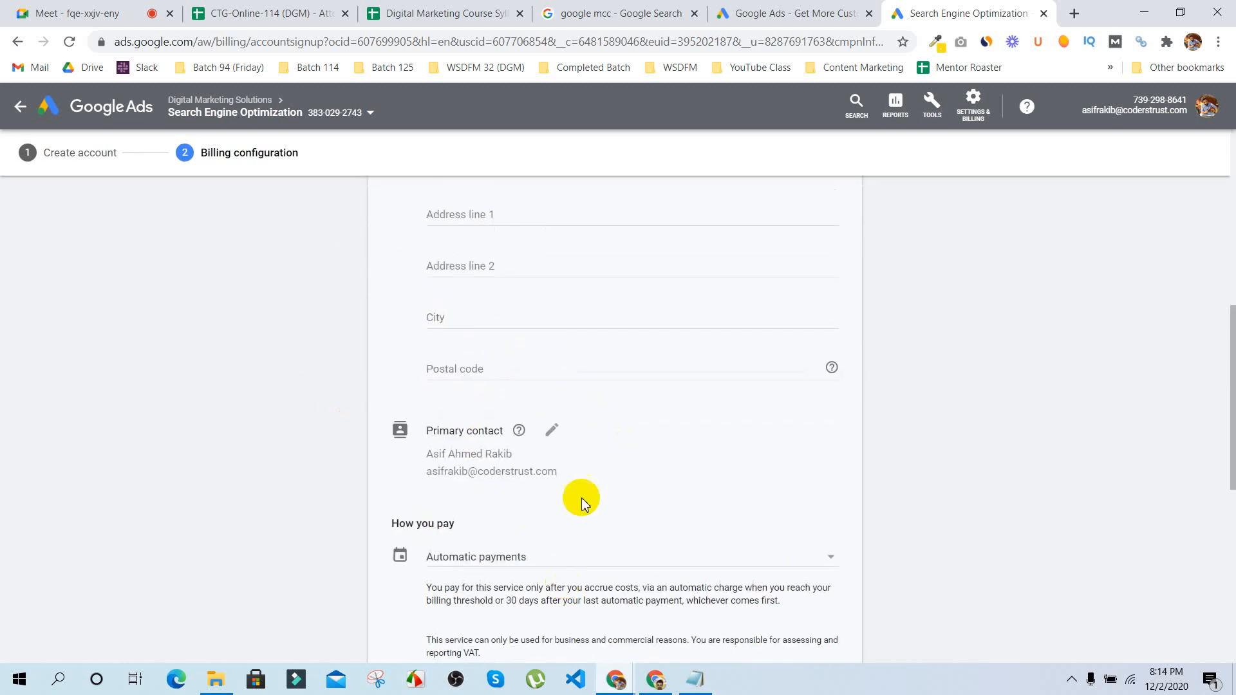
pyautogui.scroll(-3, 621, 496)
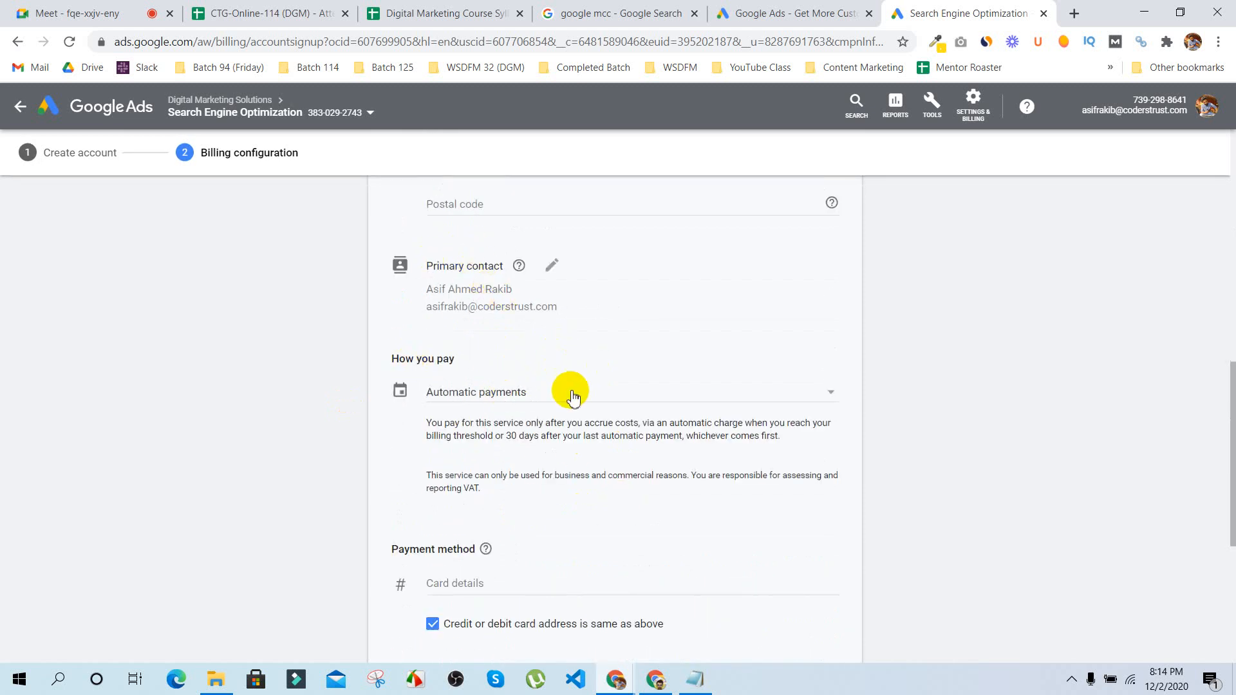
pyautogui.scroll(-1, 573, 398)
pyautogui.click(566, 305)
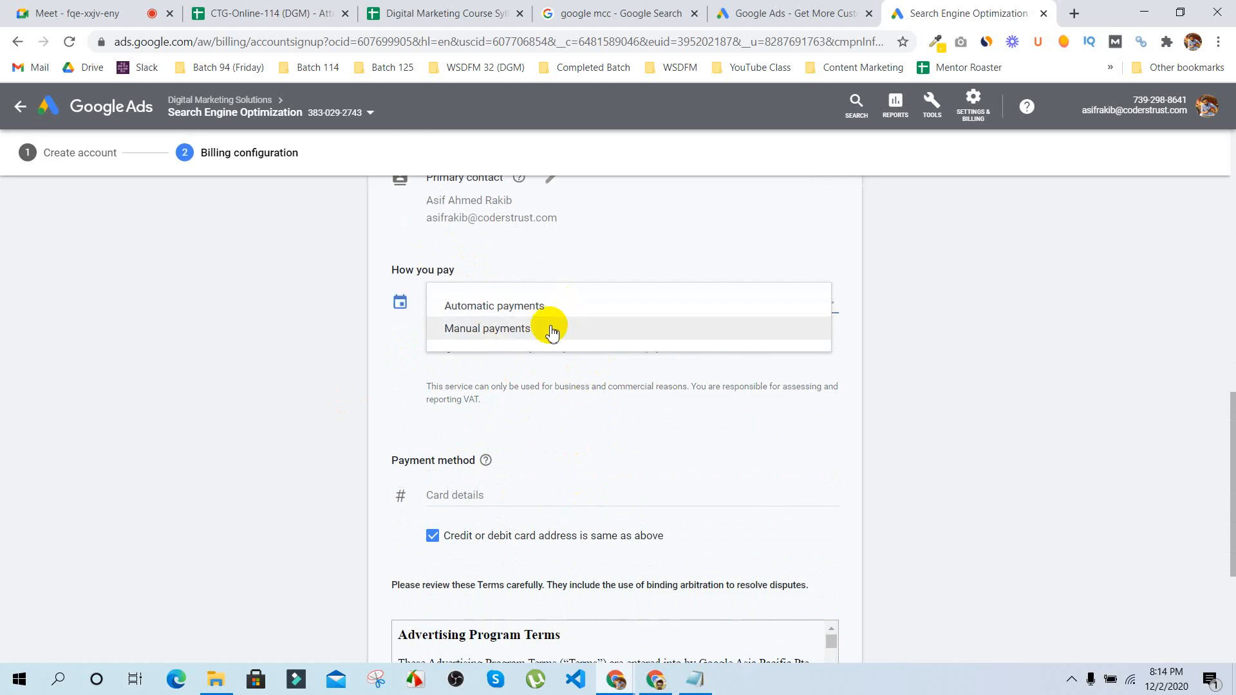
pyautogui.click(328, 345)
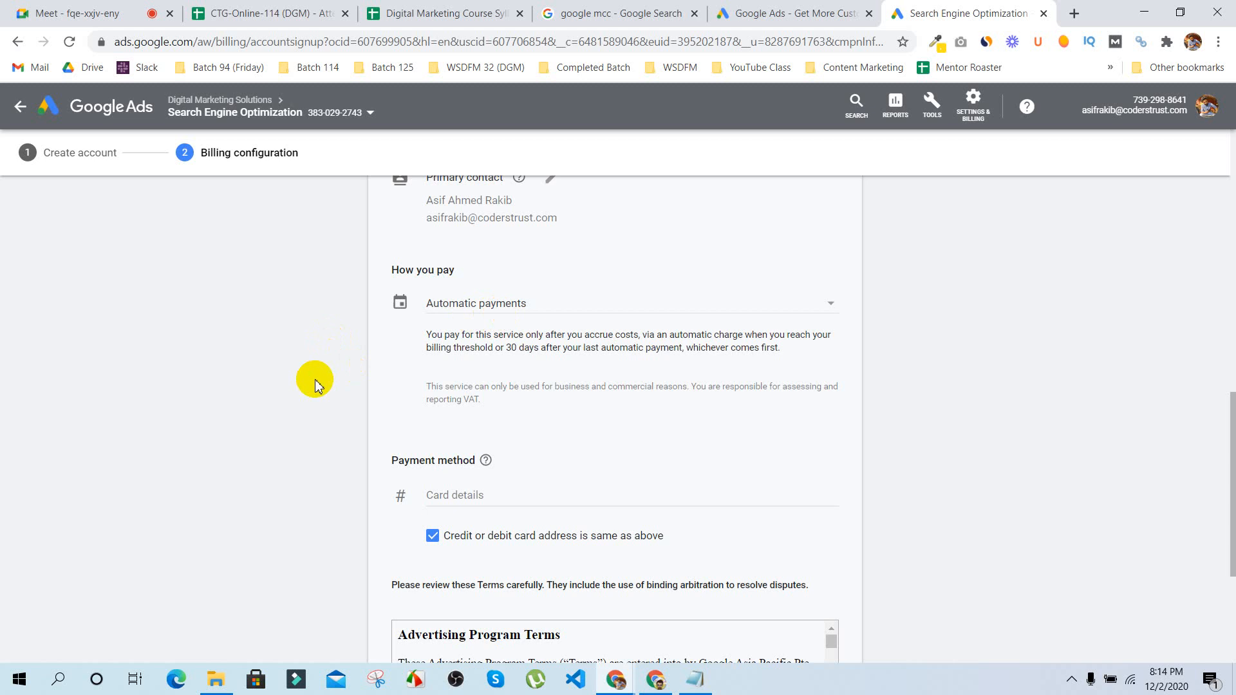
# Step: Expand the card details fields under the payment method and agree to the Google Ads terms and conditions
pyautogui.scroll(-2, 315, 380)
pyautogui.click(495, 348)
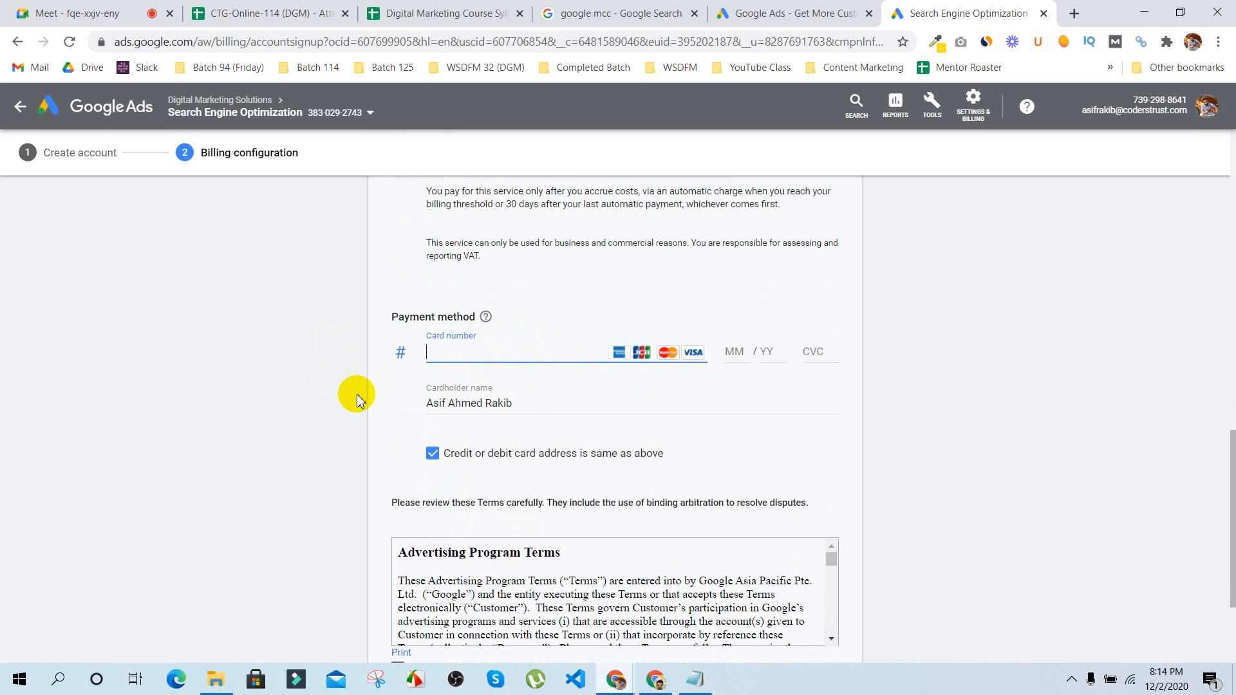
pyautogui.scroll(-2, 322, 423)
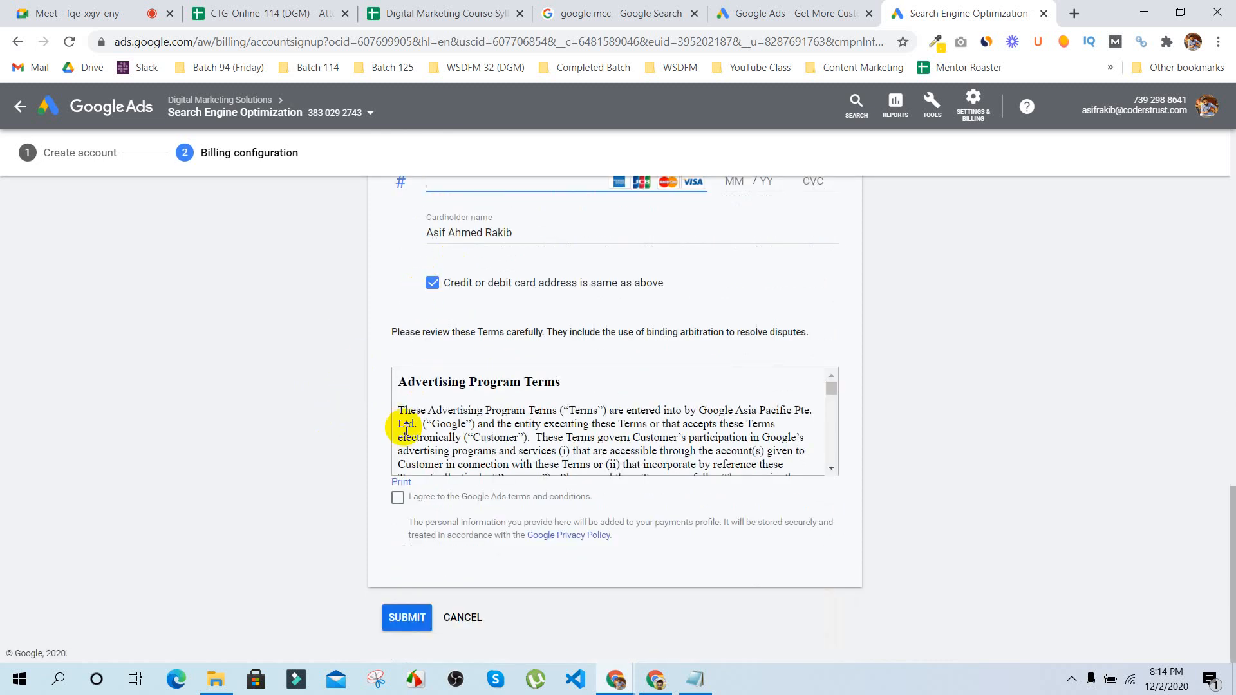
pyautogui.click(398, 499)
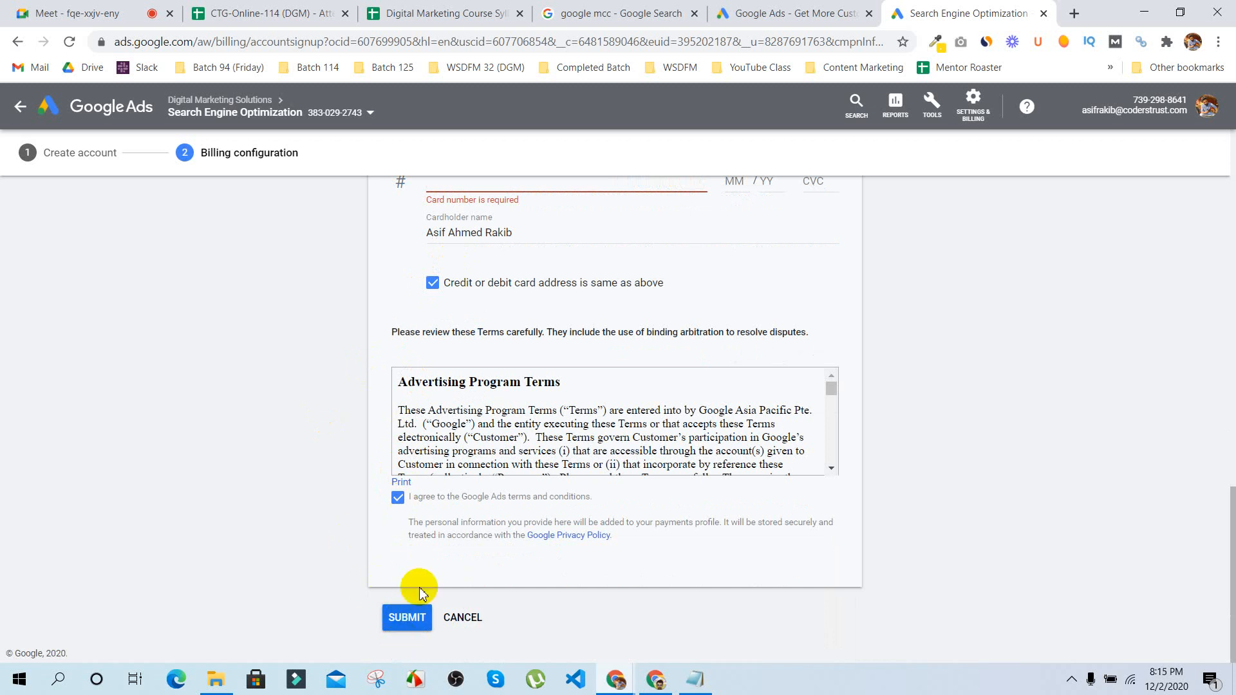
# Step: Cancel the billing configuration for the Search Engine Optimization account and return to the manager account's Performance page
pyautogui.scroll(10, 303, 505)
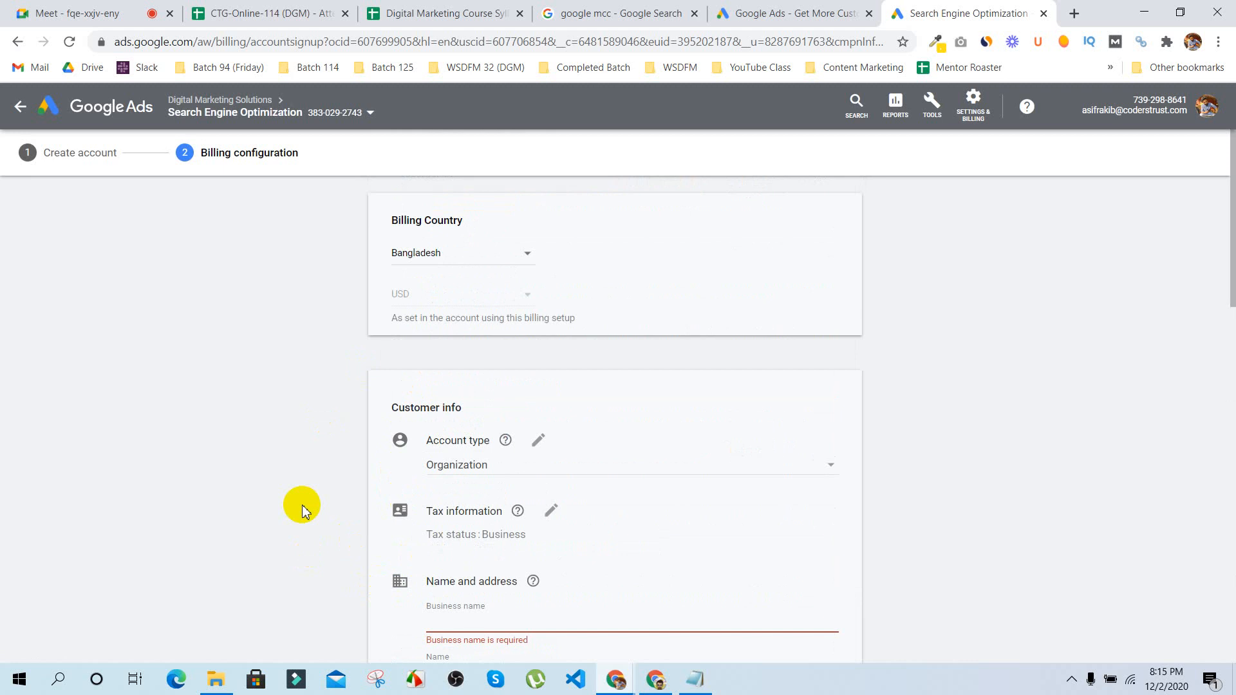
pyautogui.scroll(-10, 302, 505)
pyautogui.click(454, 619)
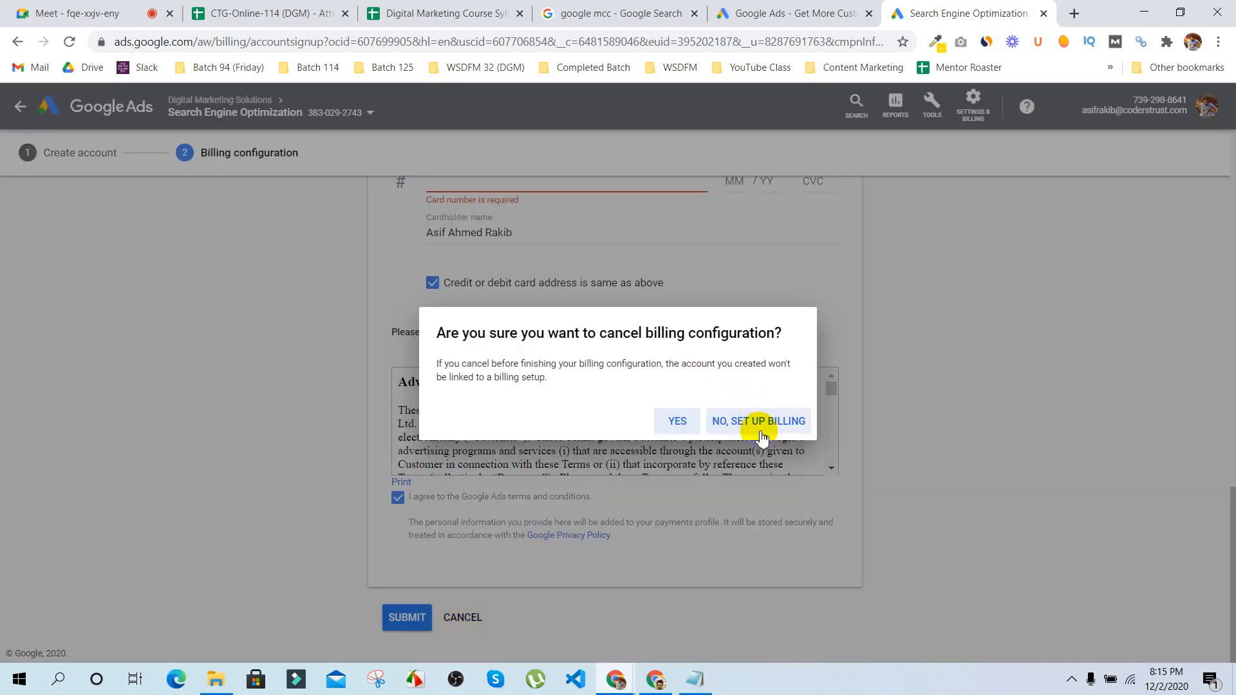
pyautogui.click(677, 421)
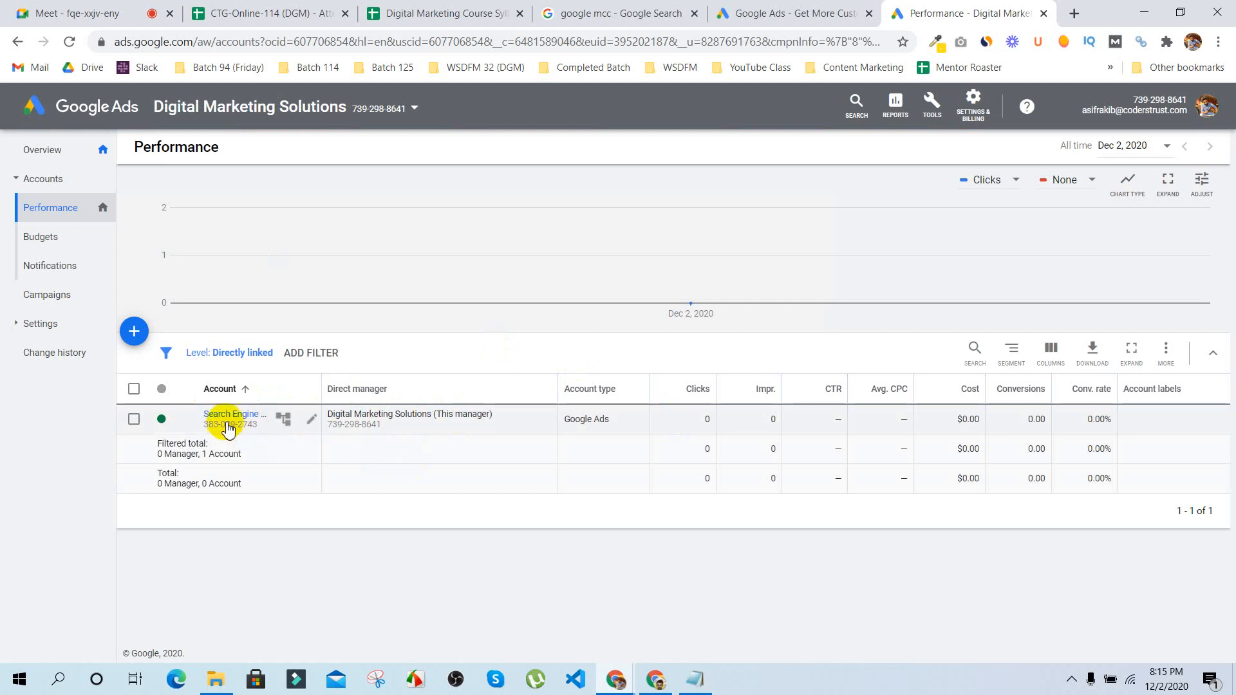
# Step: Look over the manager account's account settings and billing options
pyautogui.moveTo(717, 215)
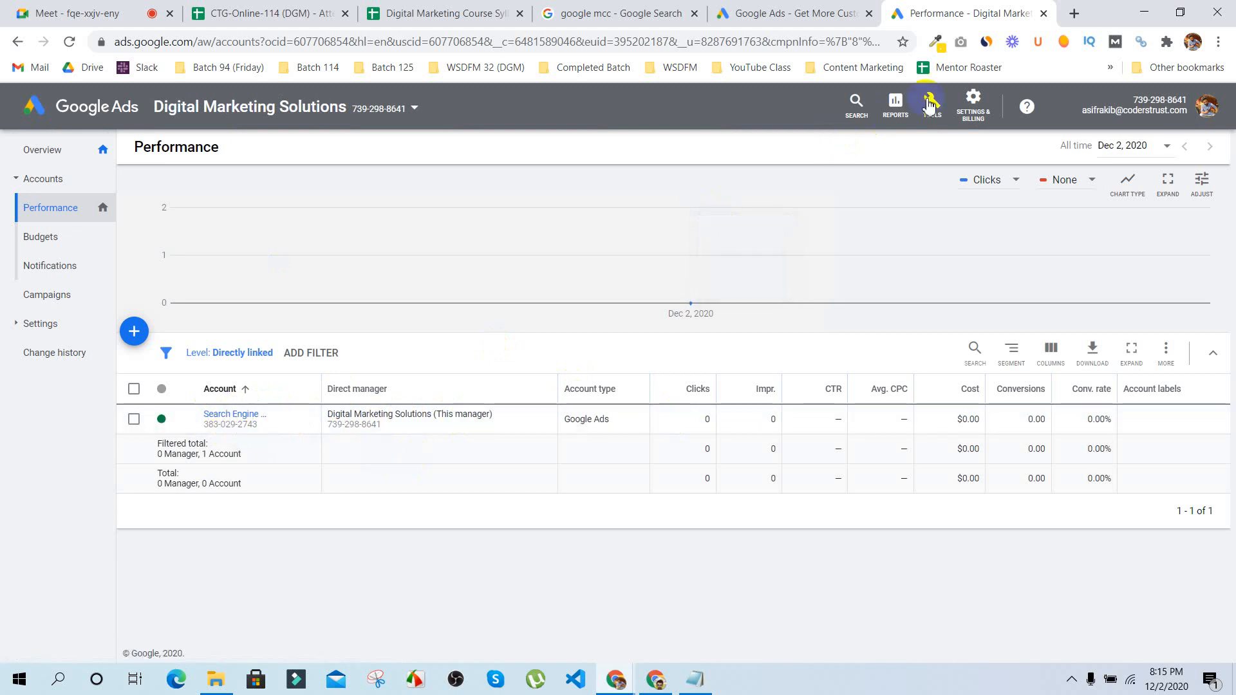
pyautogui.click(976, 108)
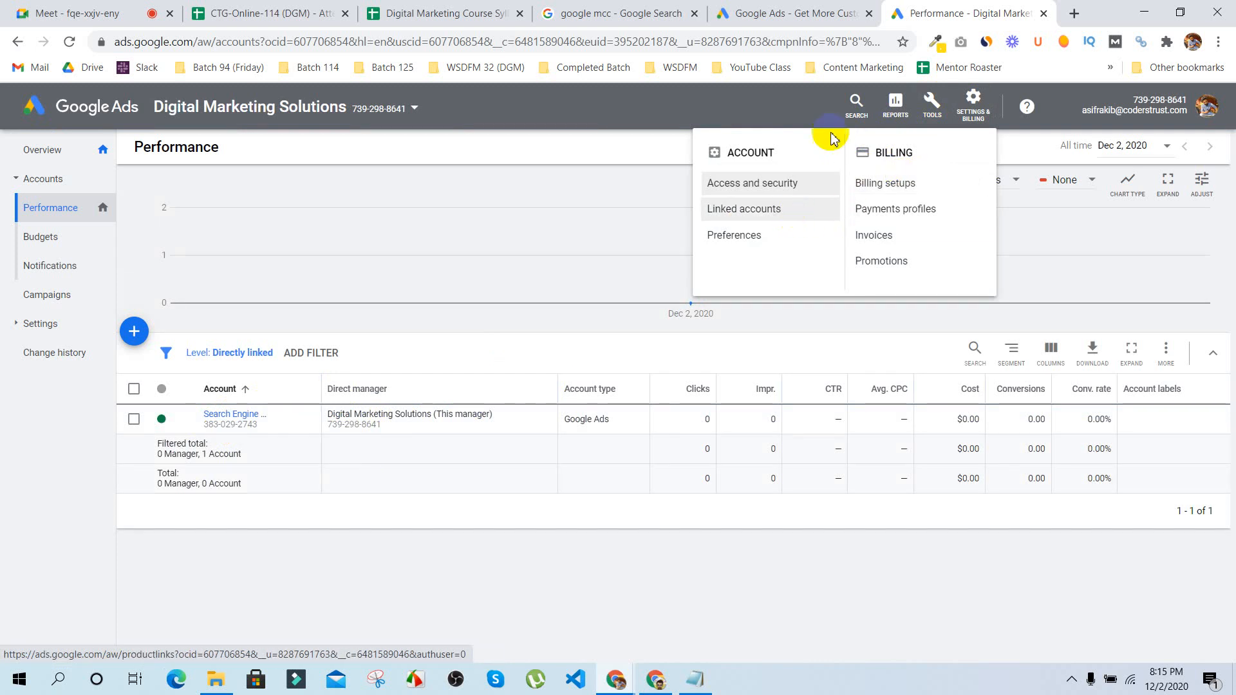
pyautogui.click(593, 150)
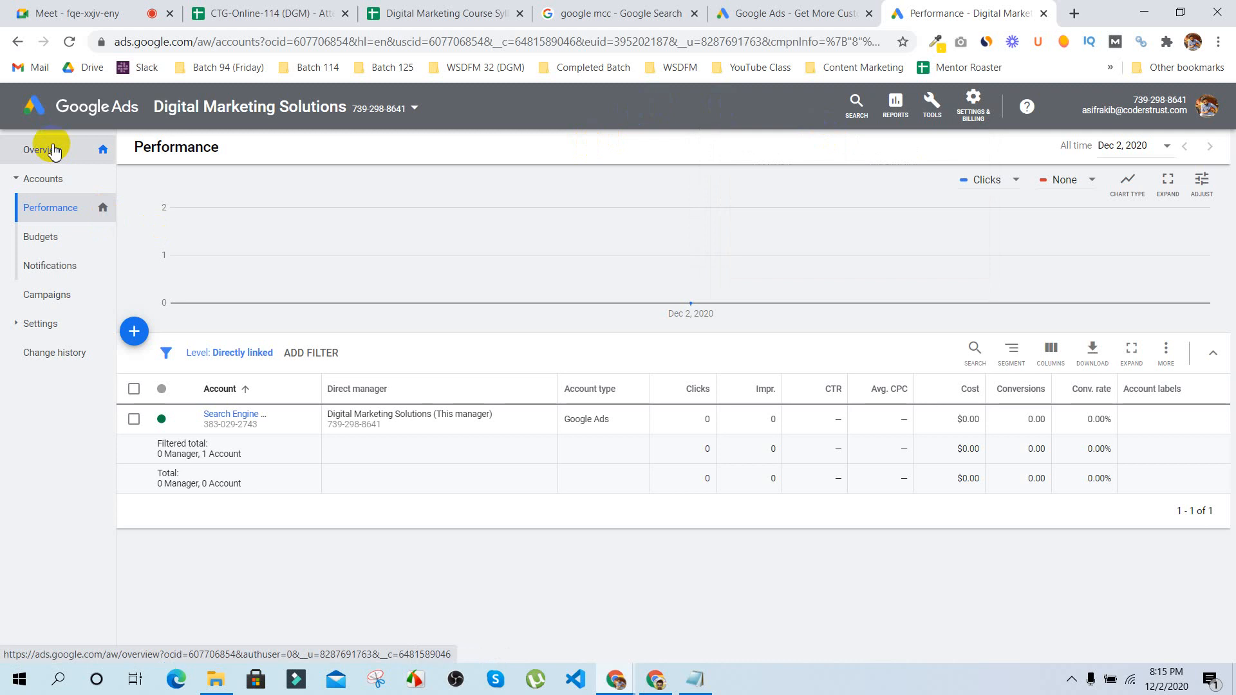
# Step: Open the Search Engine Optimization client account's overview, and use the account switcher to return to the Digital Marketing Solutions manager account
pyautogui.click(233, 420)
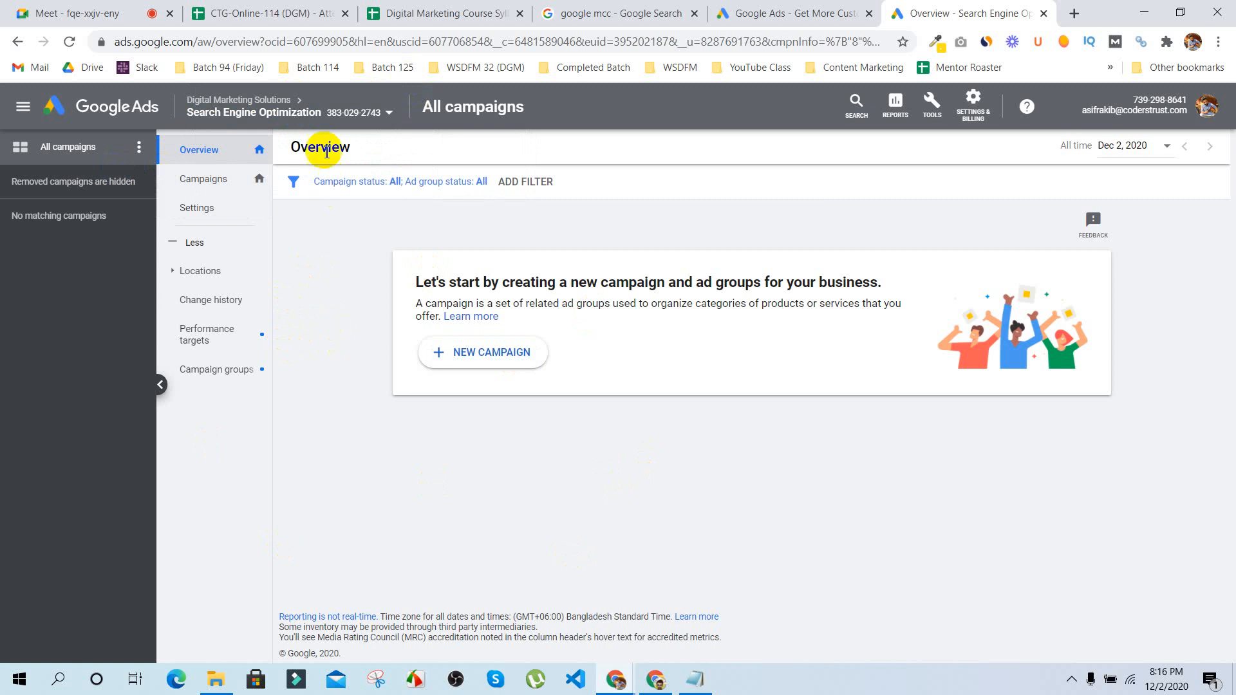
pyautogui.click(302, 103)
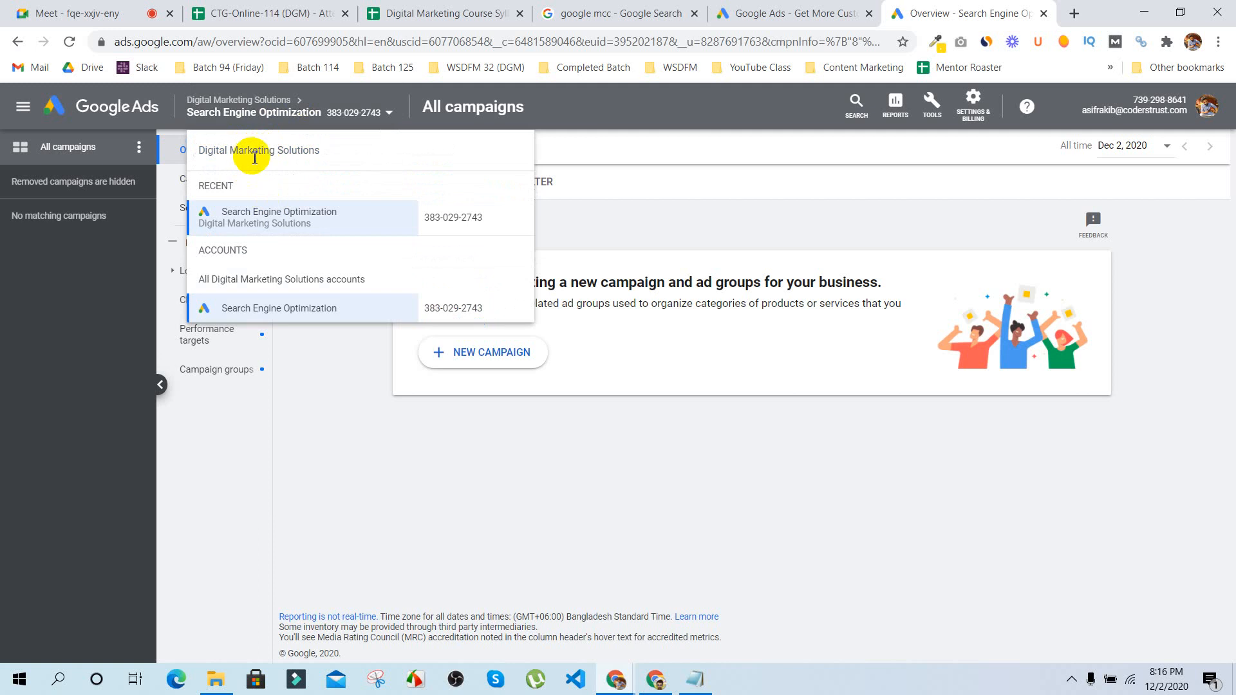
pyautogui.click(284, 276)
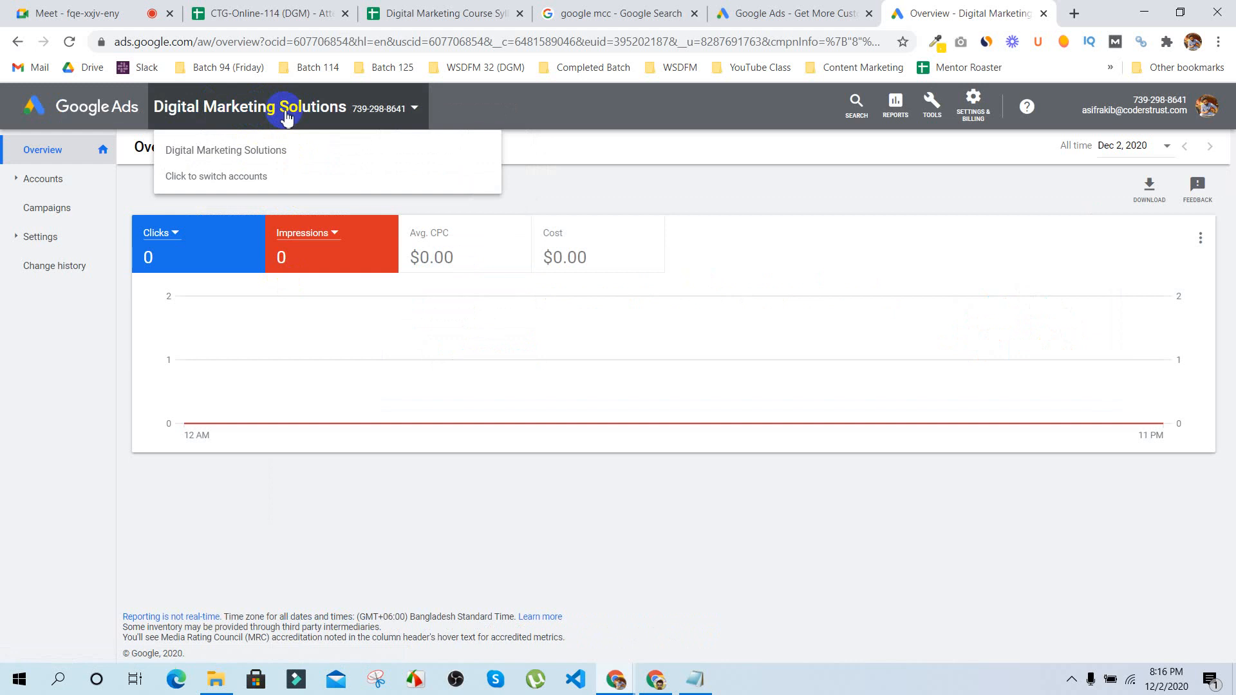
# Step: Create a new Google Ads client account named "Social Media Marketing" under the Digital Marketing Solutions manager account
pyautogui.click(41, 179)
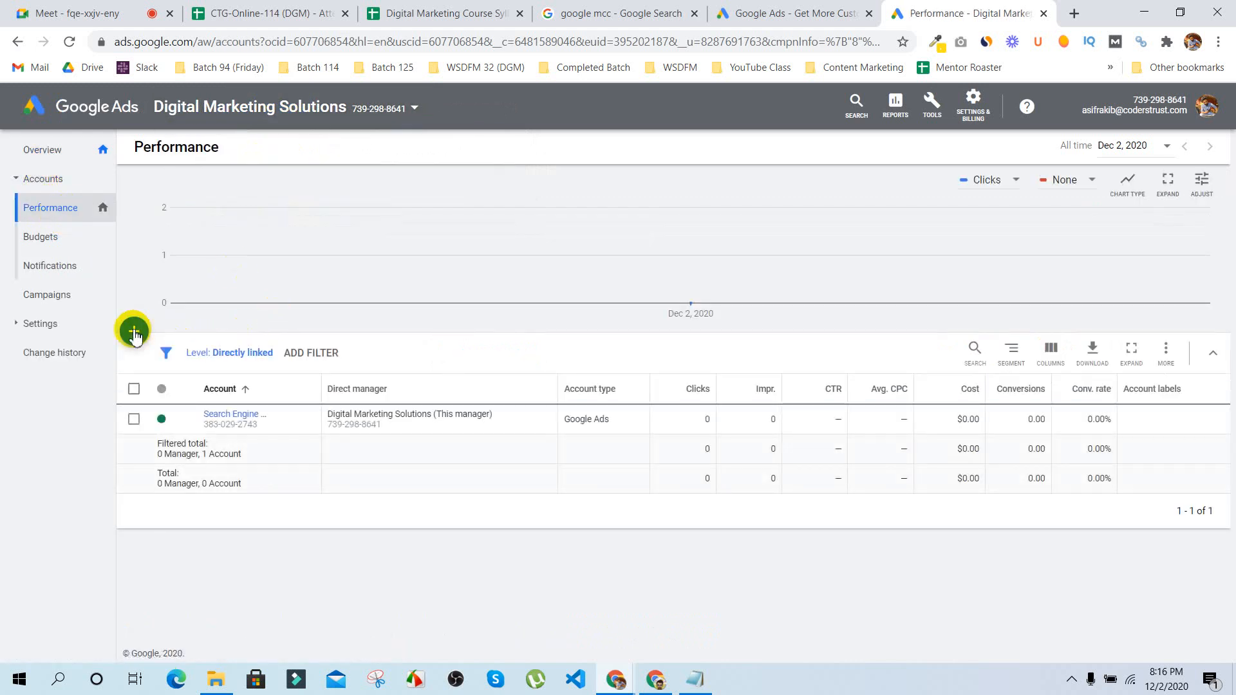
pyautogui.click(134, 333)
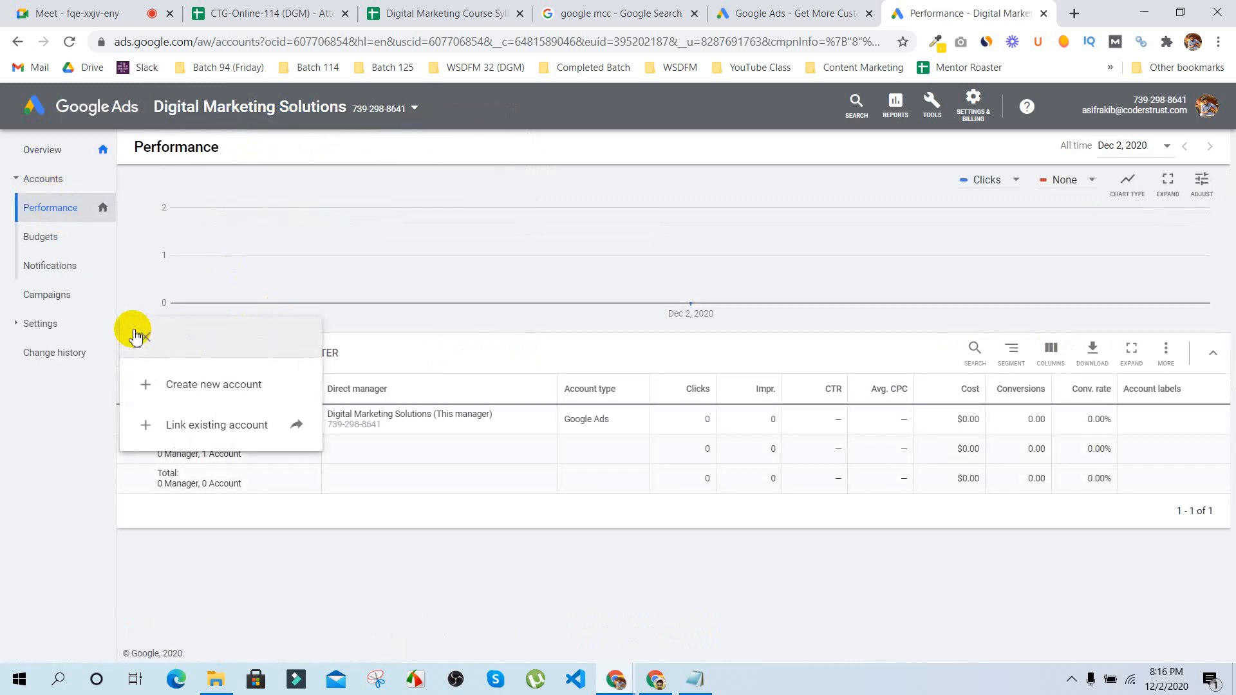
pyautogui.click(223, 376)
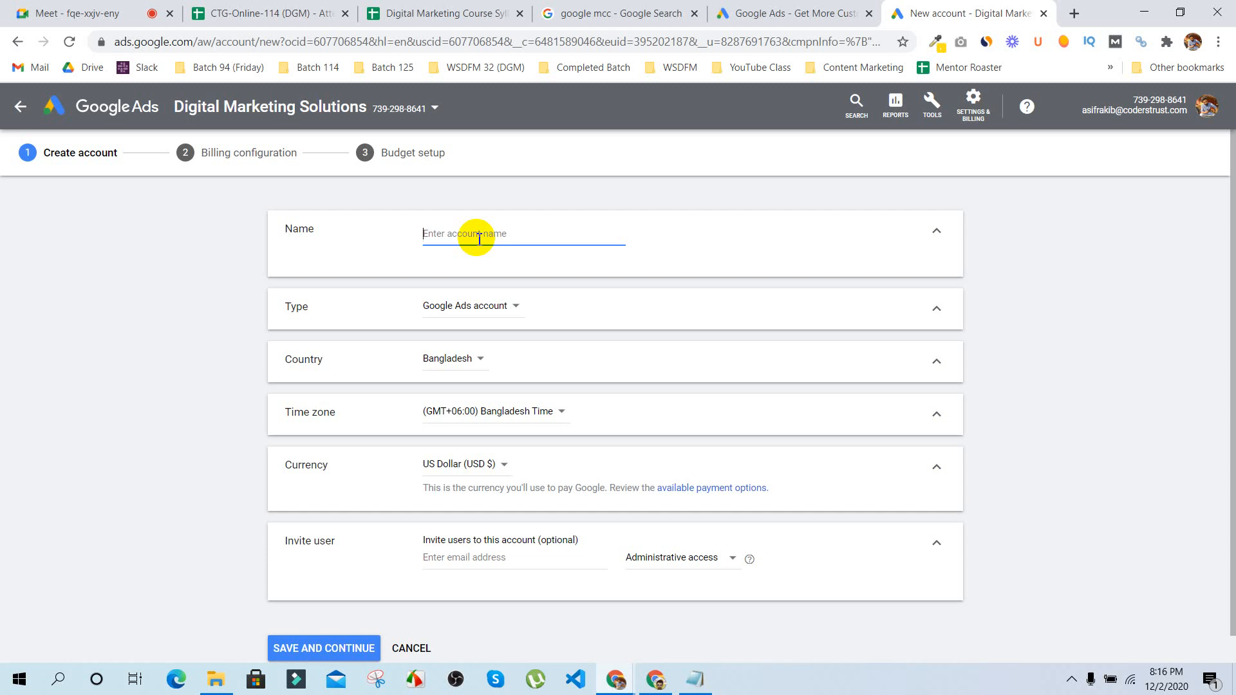
pyautogui.write('Social Media Marketing')
pyautogui.click(208, 295)
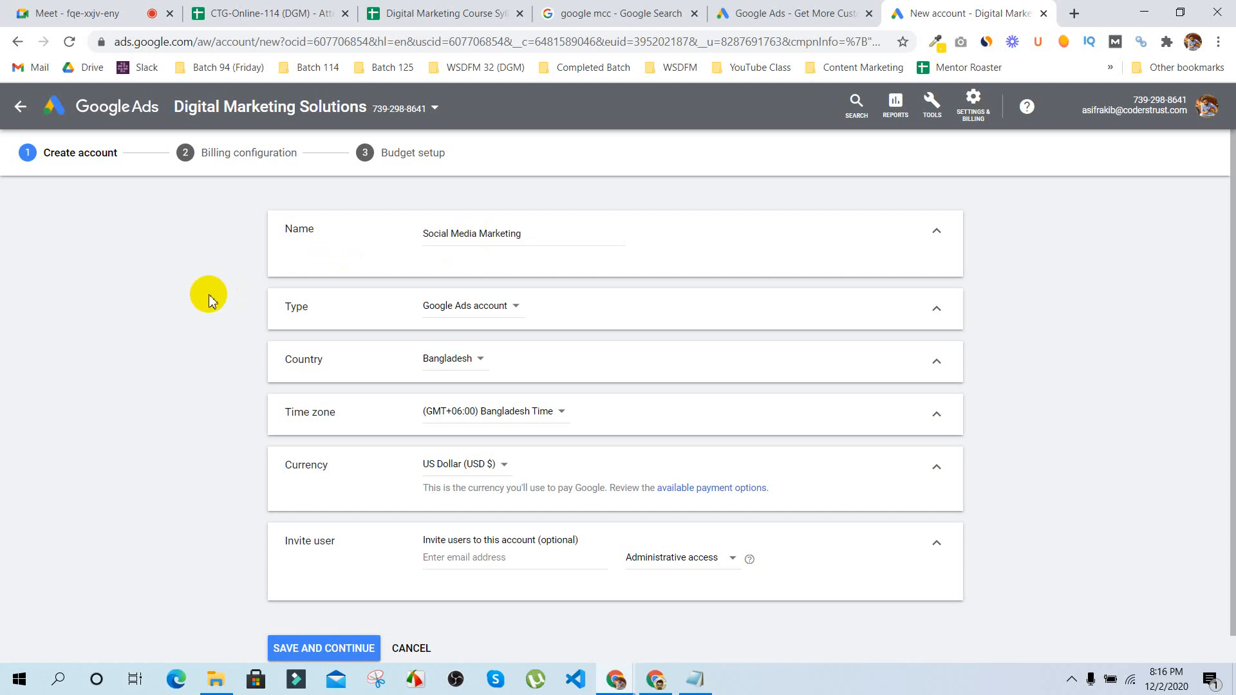
pyautogui.scroll(-1, 243, 350)
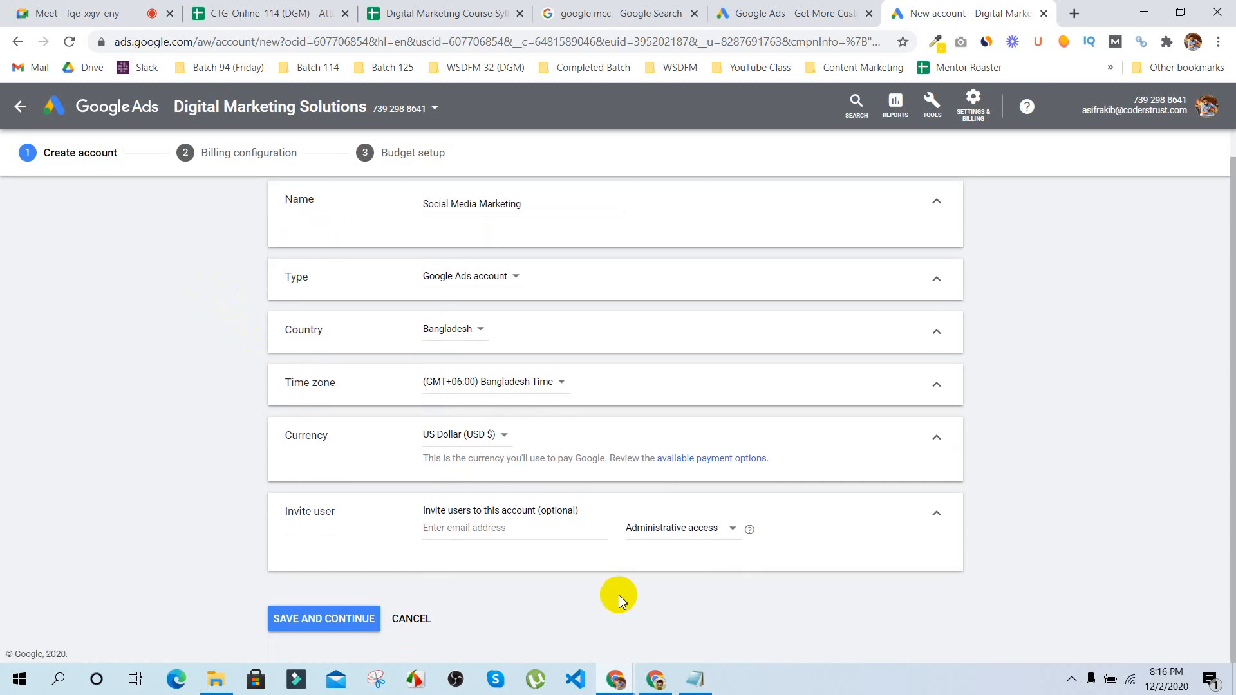
pyautogui.click(329, 617)
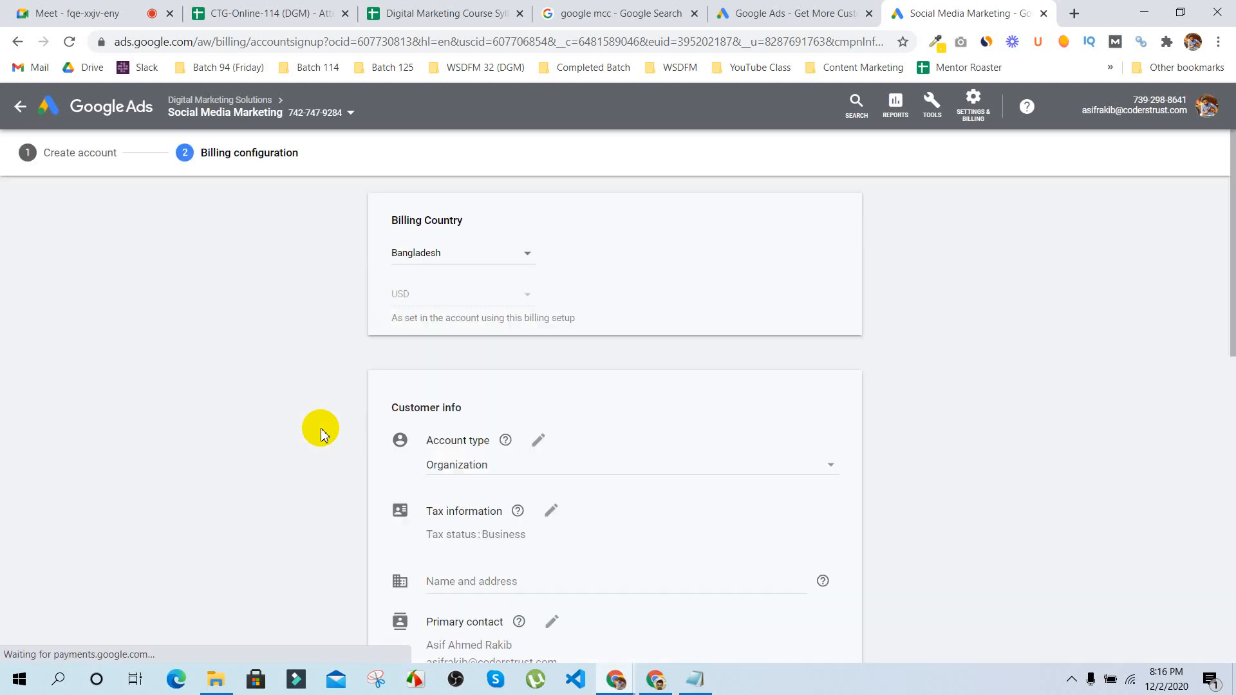
# Step: Cancel the billing configuration for the Social Media Marketing account and return to the manager account's Performance page
pyautogui.scroll(-10, 322, 433)
pyautogui.click(462, 617)
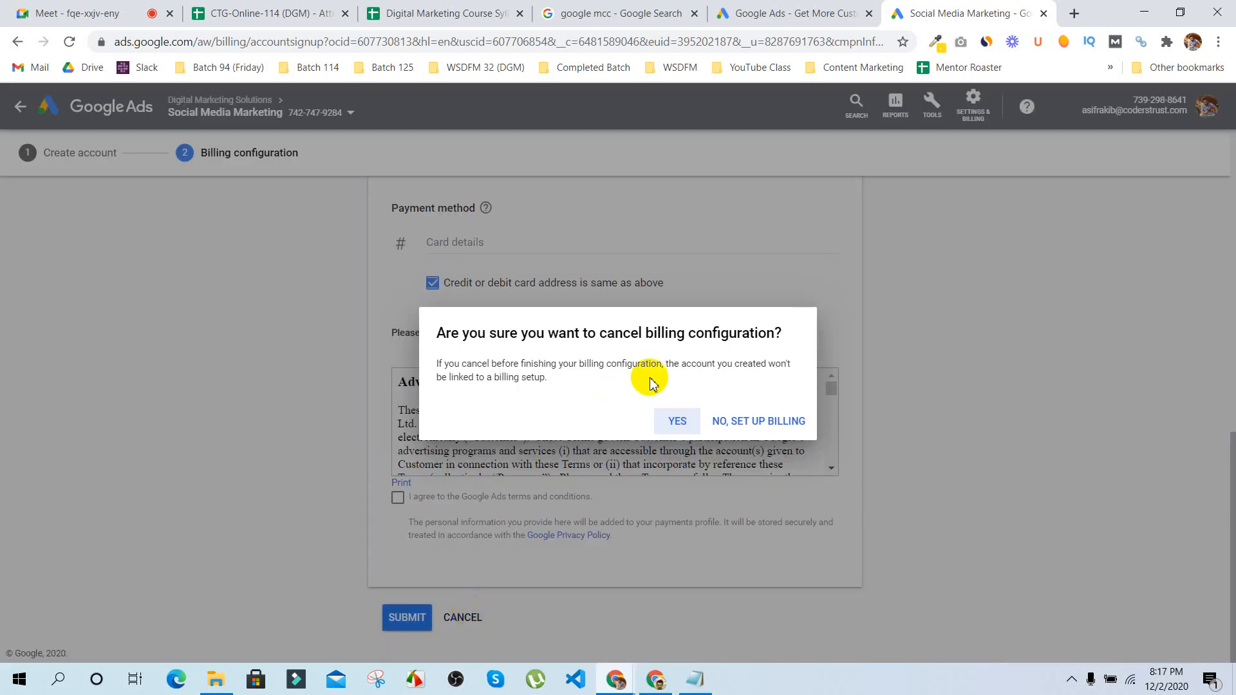
pyautogui.click(676, 422)
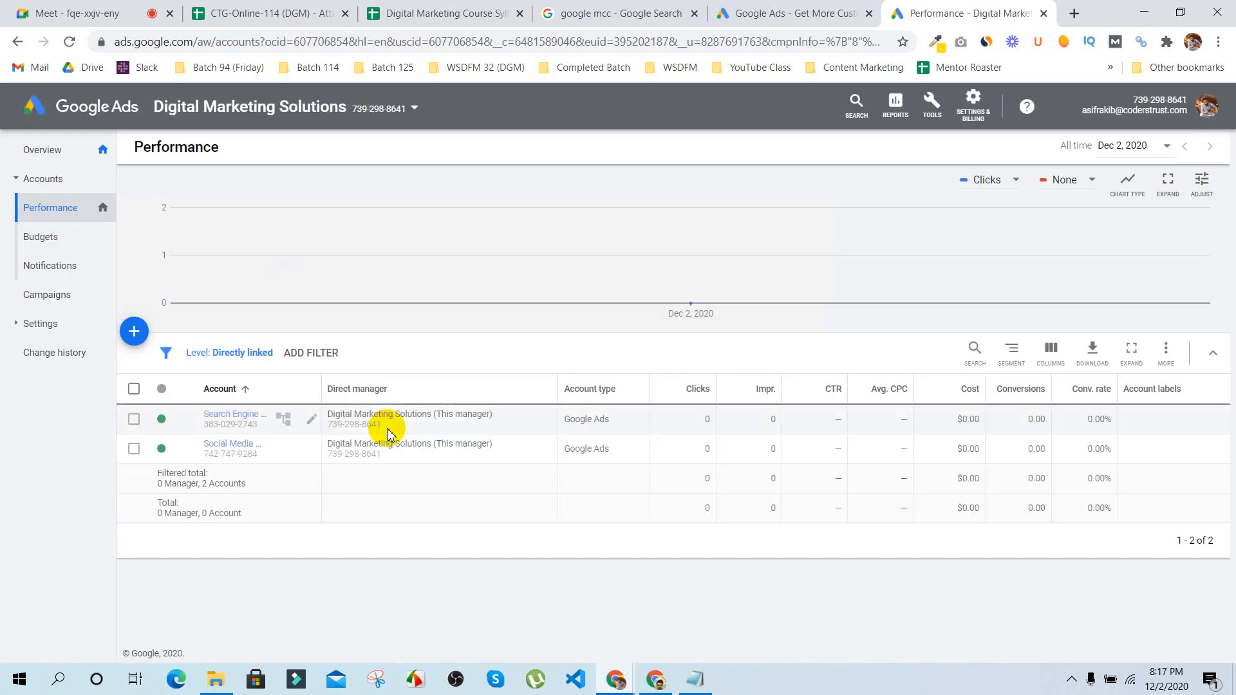
# Step: Open the Social Media Marketing account and look over its Campaigns, Settings and Locations pages before returning to the Overview
pyautogui.click(222, 444)
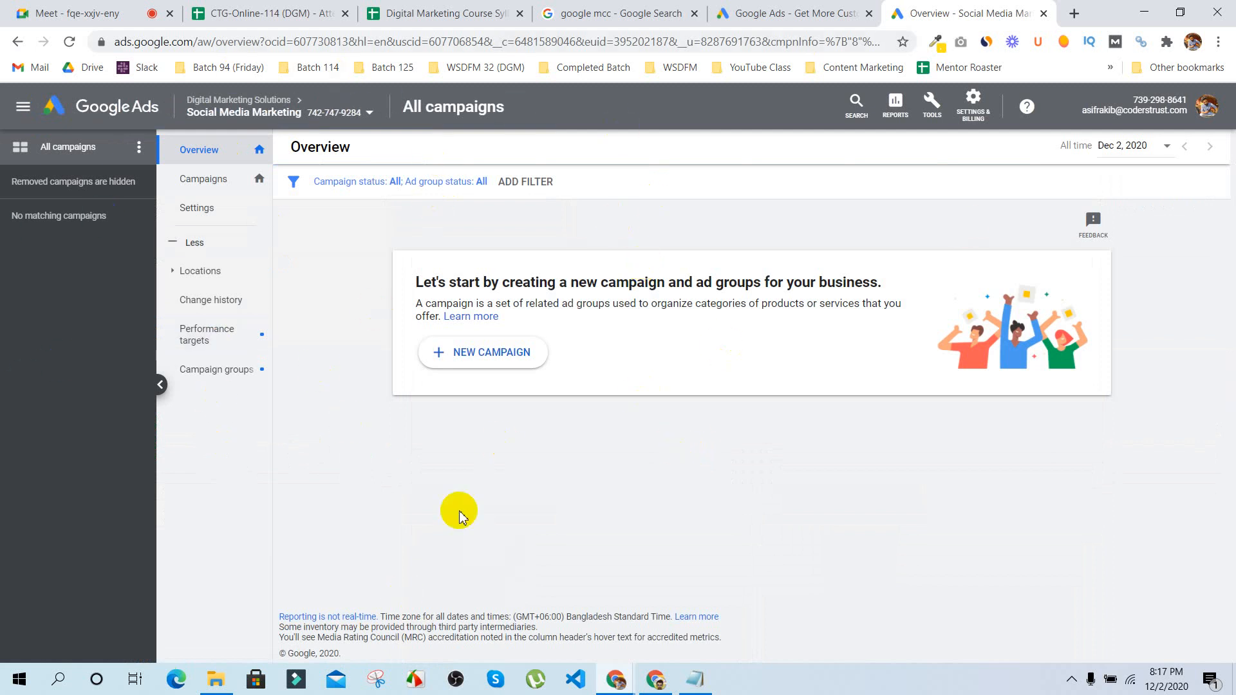
pyautogui.click(211, 187)
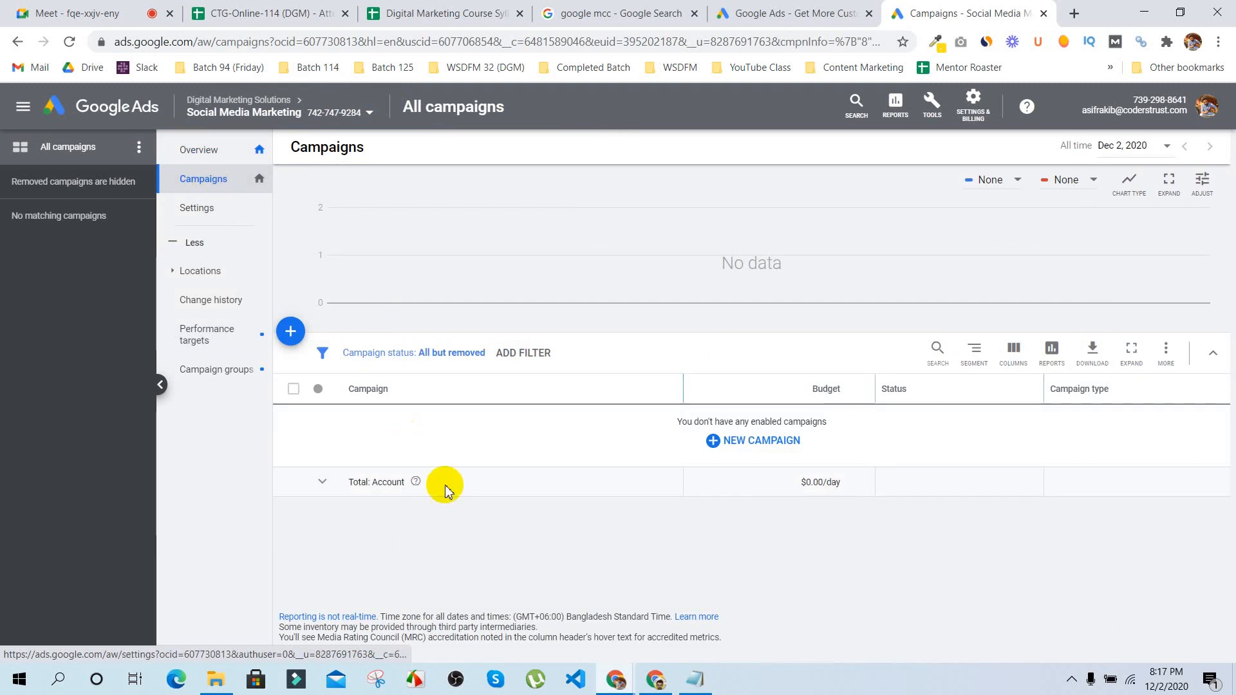
pyautogui.click(214, 209)
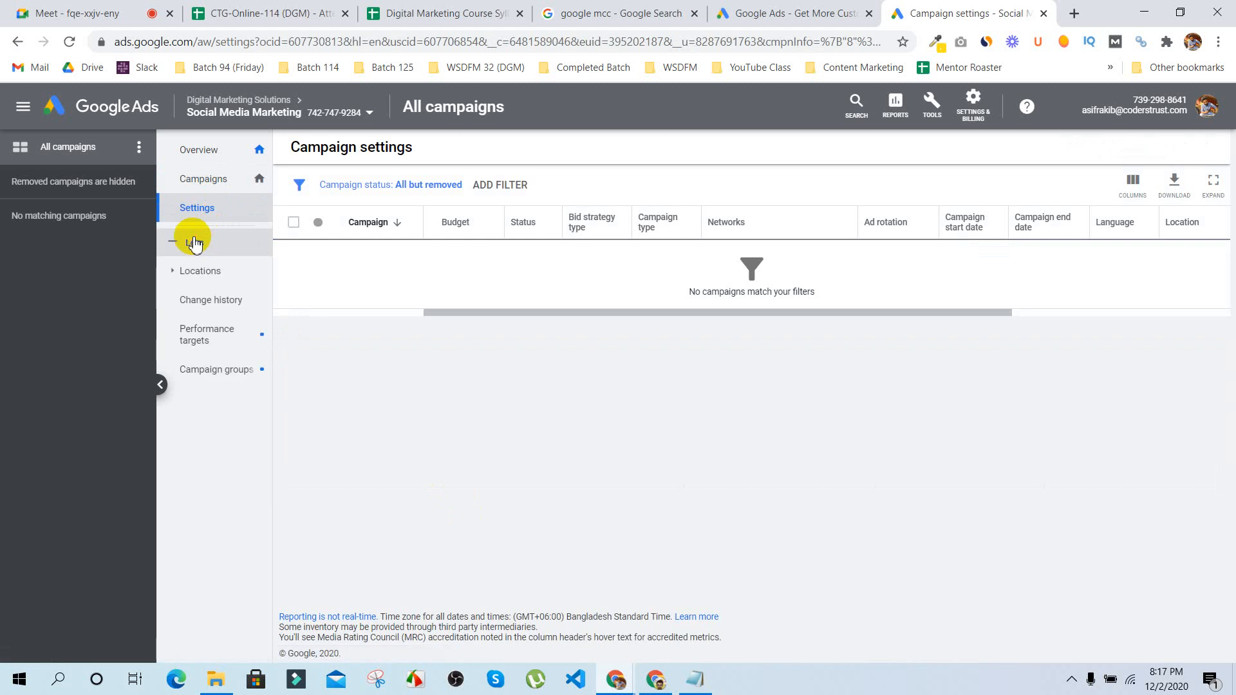
pyautogui.click(206, 273)
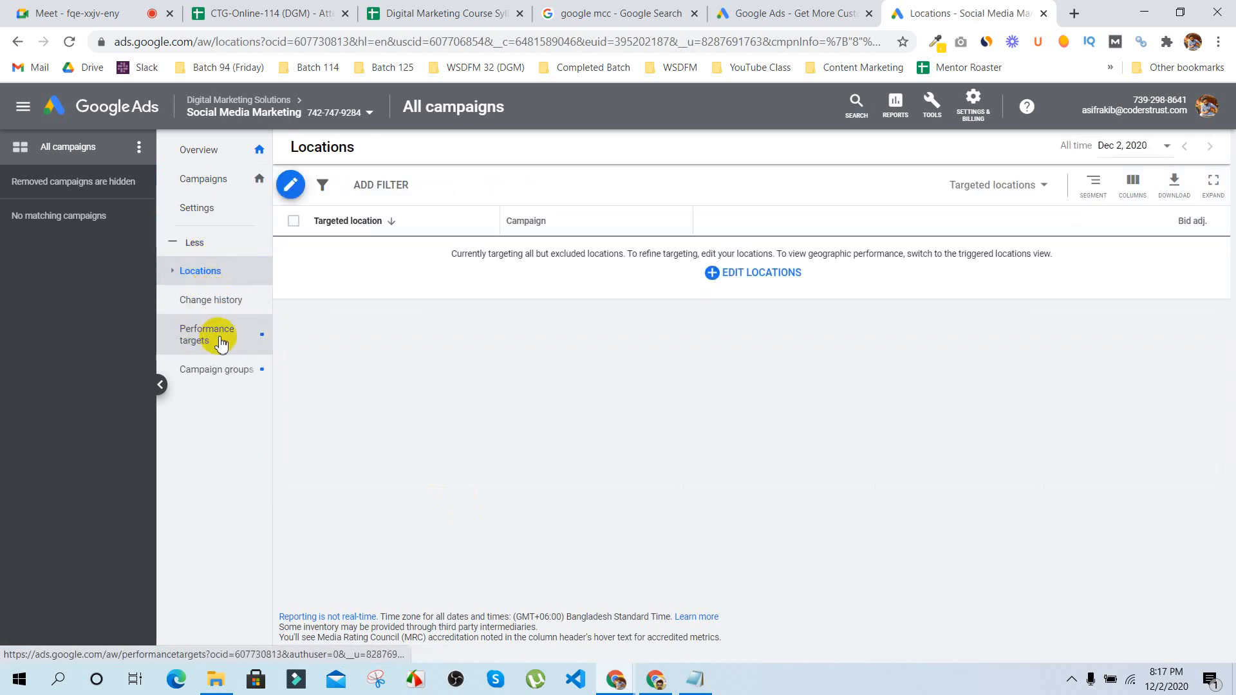
pyautogui.click(183, 243)
pyautogui.click(200, 152)
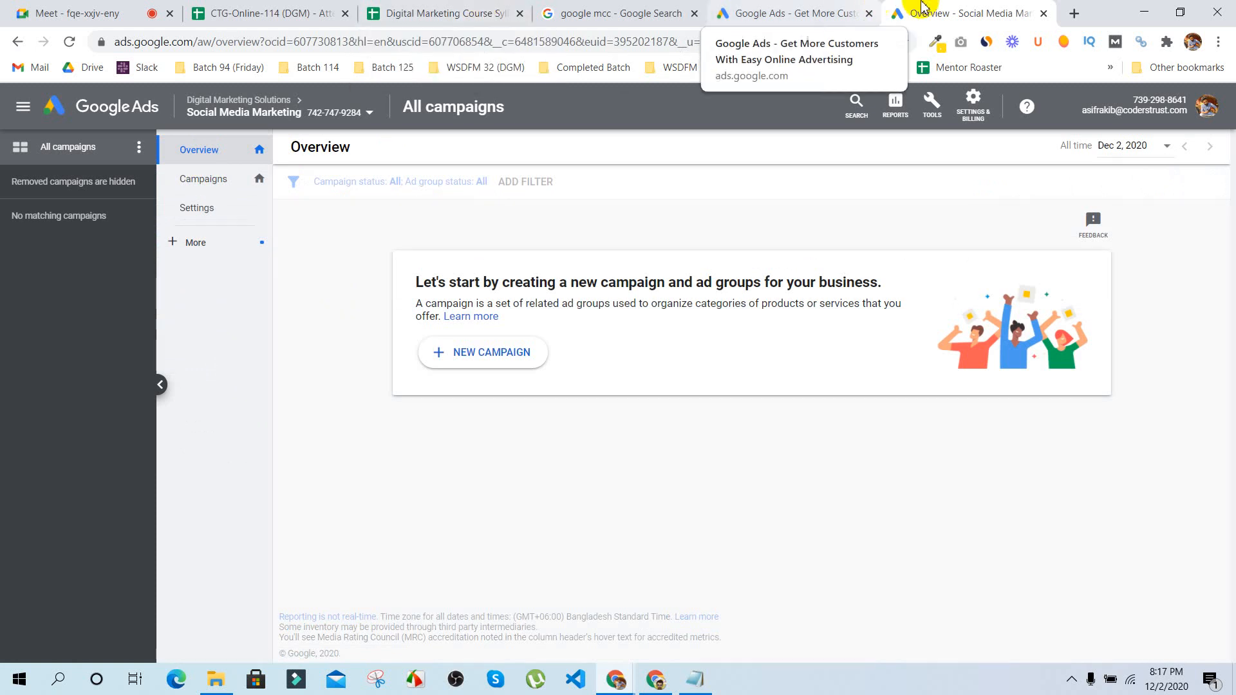
# Step: Close the spare Google Ads home page and view the list of Google Ads accounts under the signed-in profile
pyautogui.click(792, 13)
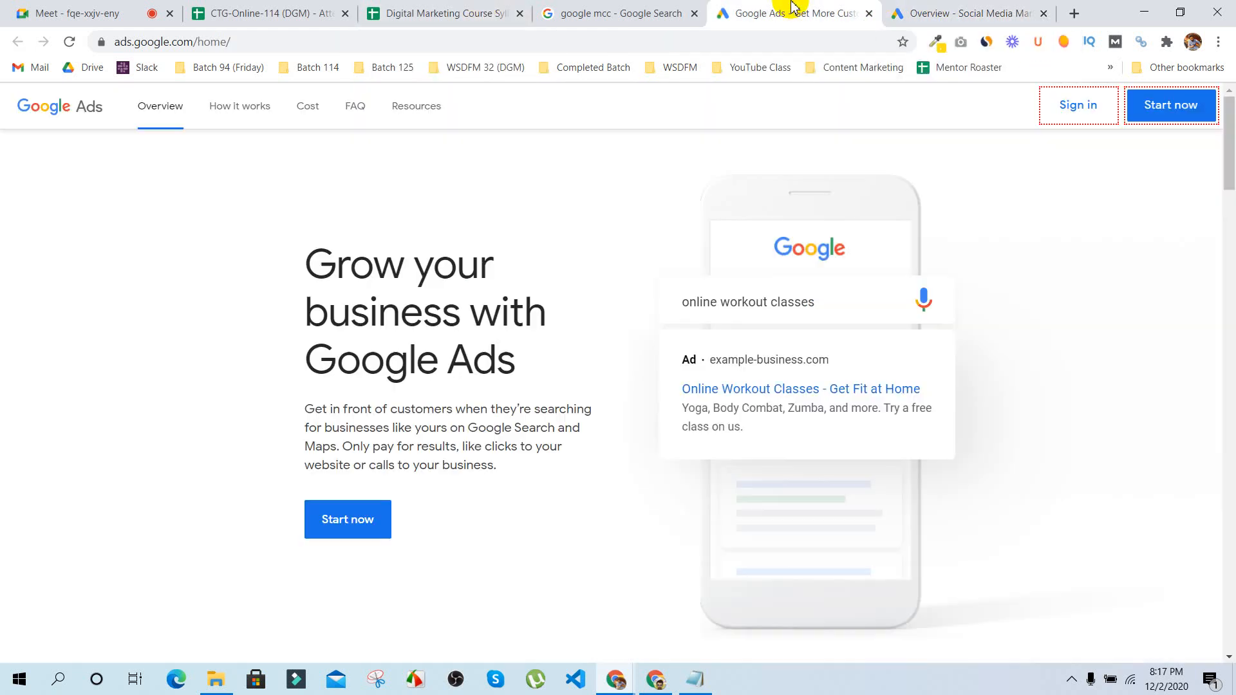
pyautogui.click(868, 13)
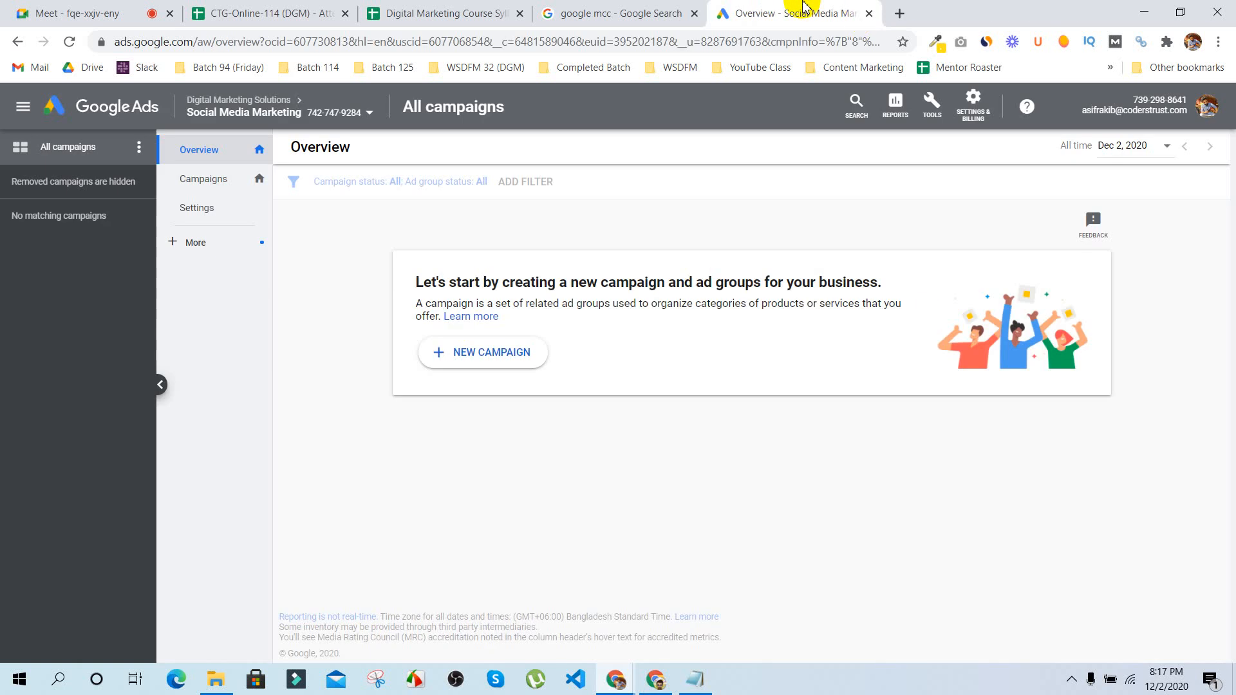
pyautogui.click(1213, 109)
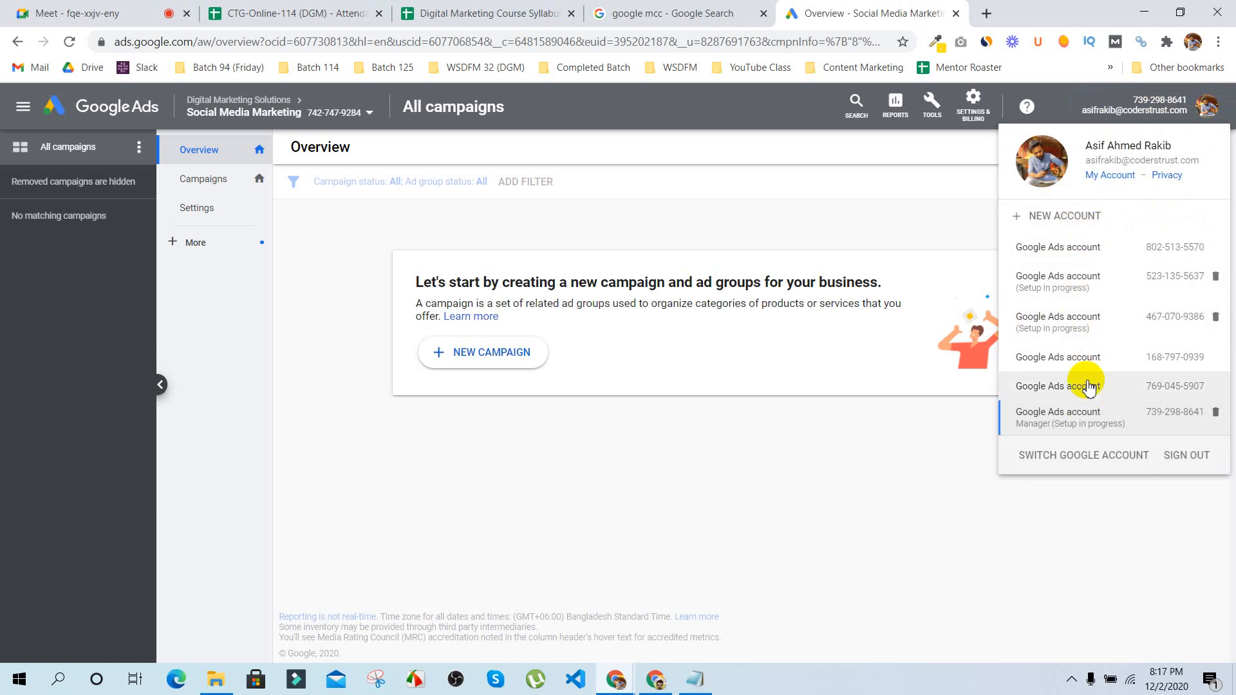
pyautogui.click(896, 216)
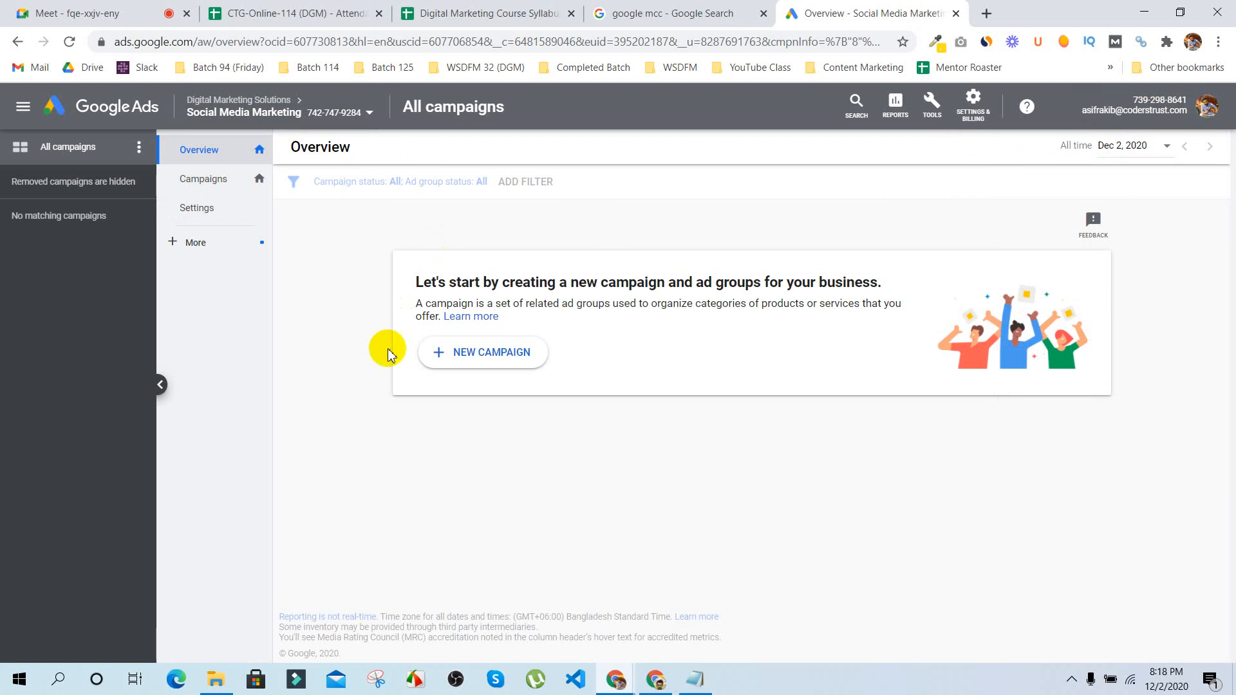
# Step: Check the Class 21 topics in the course syllabus spreadsheet, and open Keyword Planner for the Social Media Marketing account in a new browser tab
pyautogui.click(513, 6)
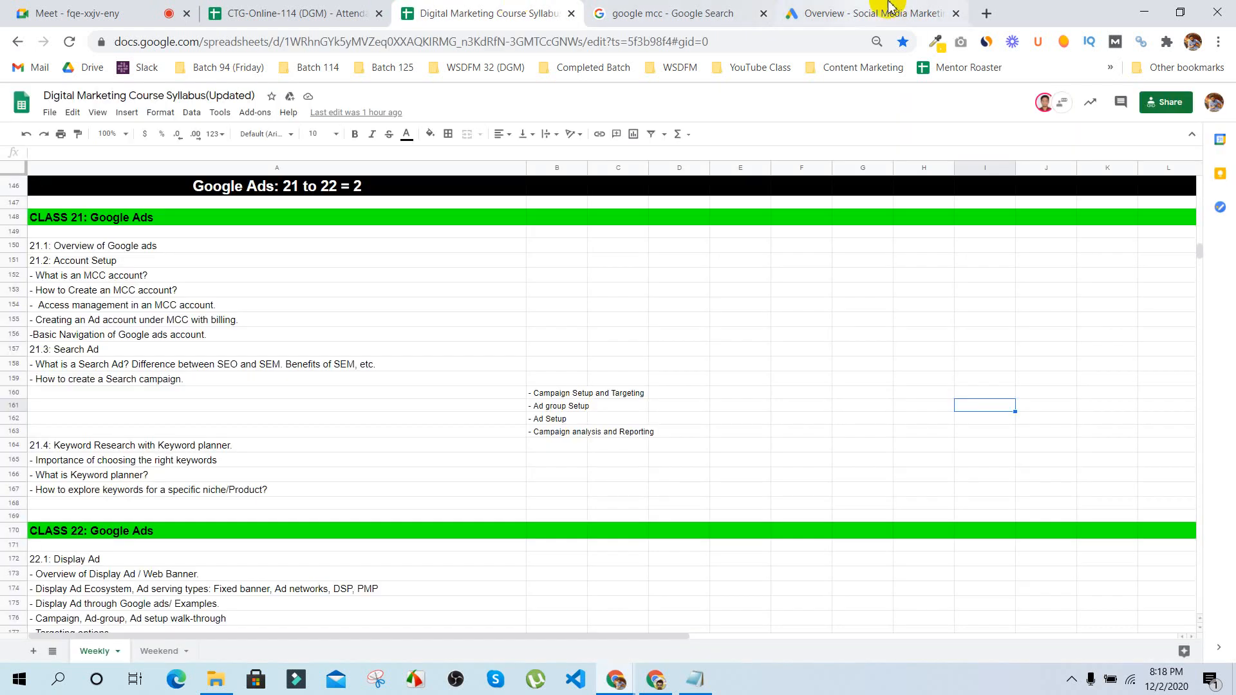
pyautogui.click(799, 11)
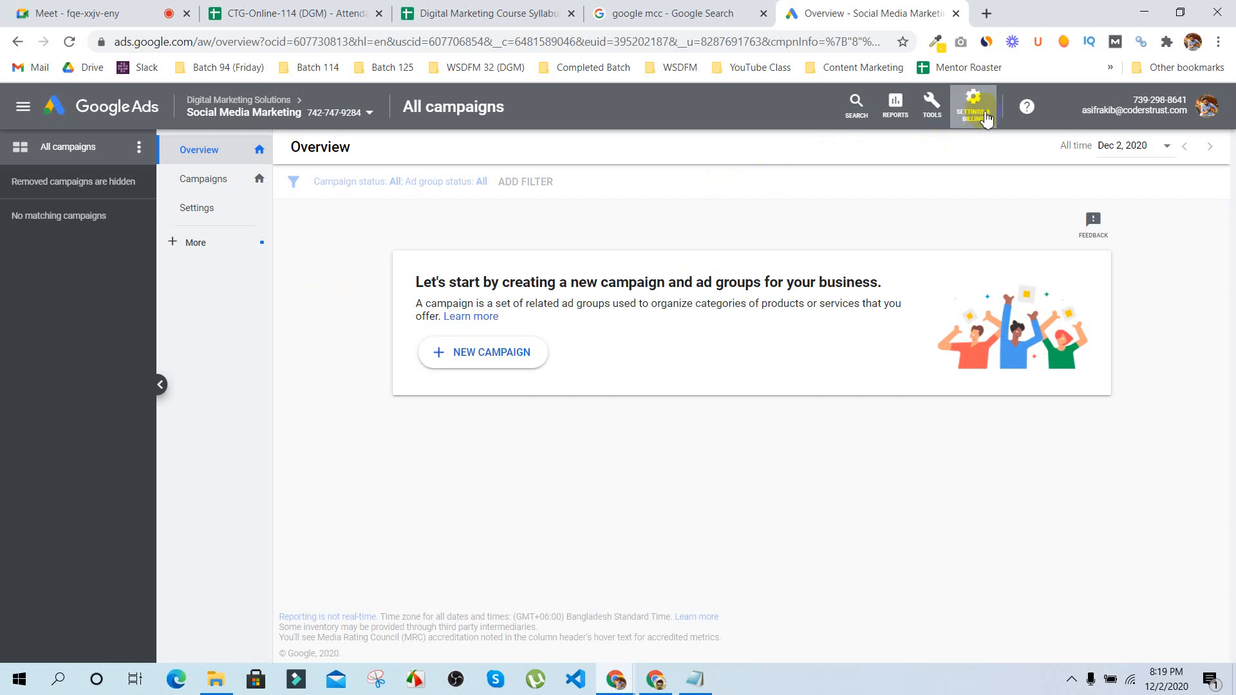
pyautogui.click(928, 114)
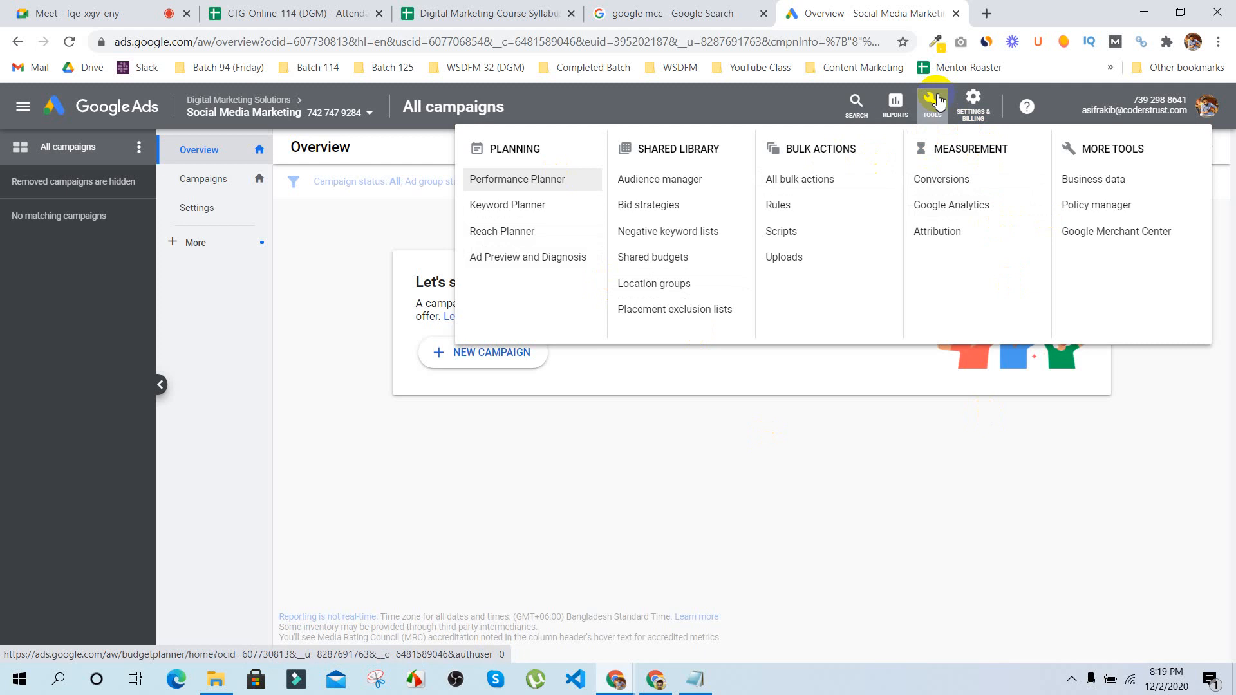
pyautogui.rightClick(527, 206)
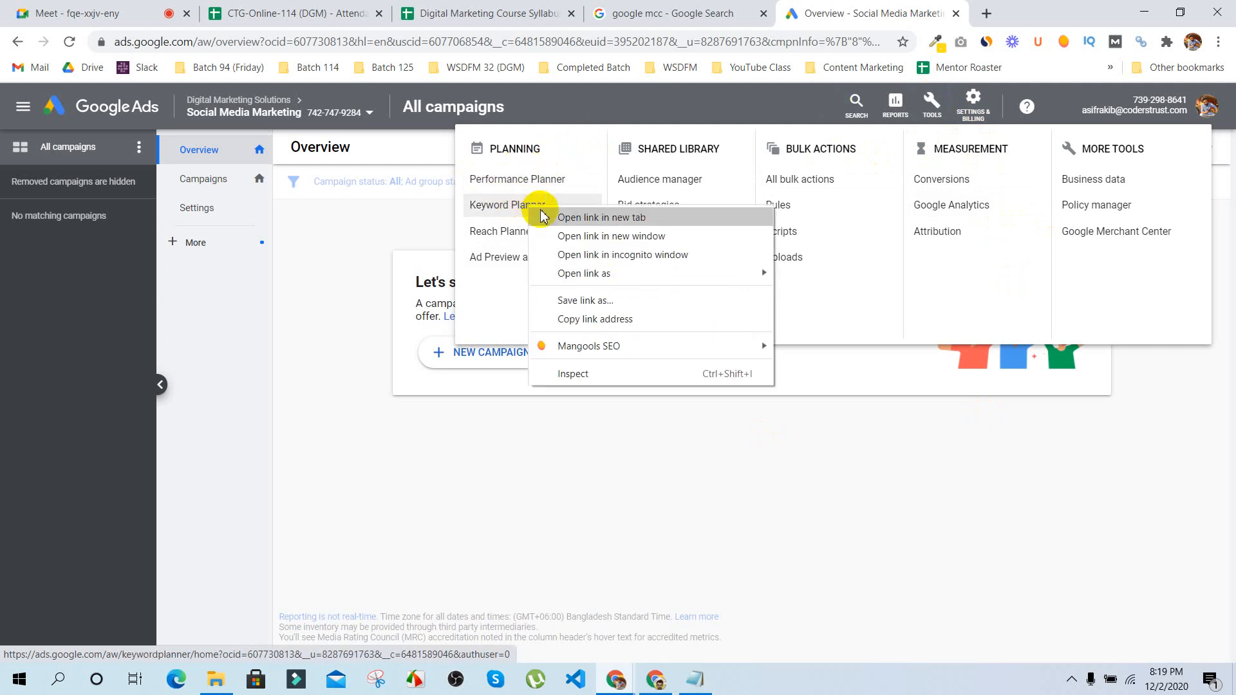
pyautogui.click(543, 213)
pyautogui.click(632, 109)
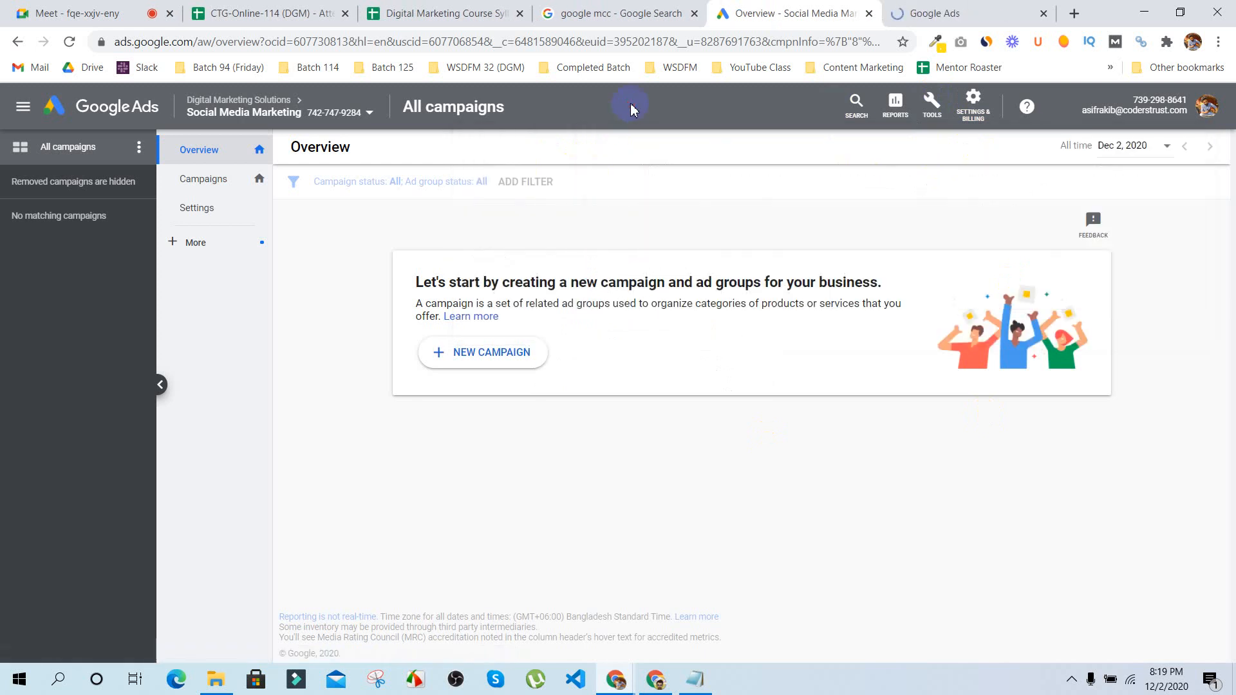
pyautogui.click(921, 11)
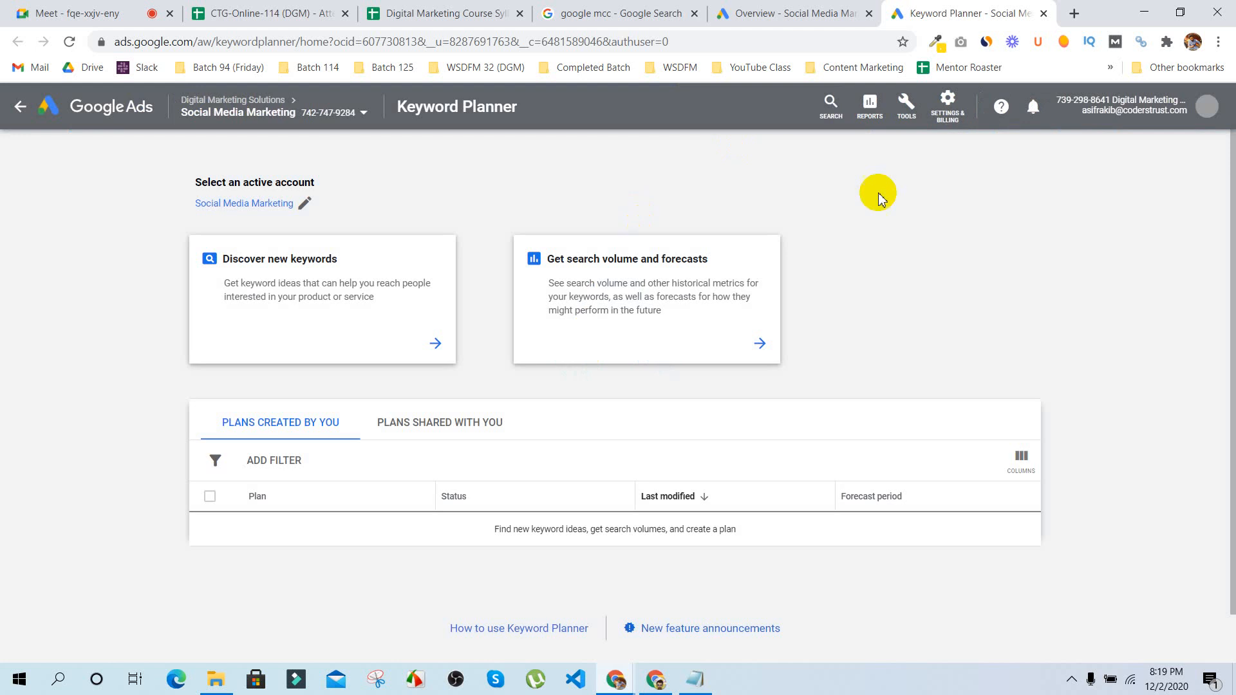
# Step: Start discovering new keywords in Keyword Planner and add "digital marketing service" as the seed keyword, correcting its spelling
pyautogui.scroll(-1, 959, 257)
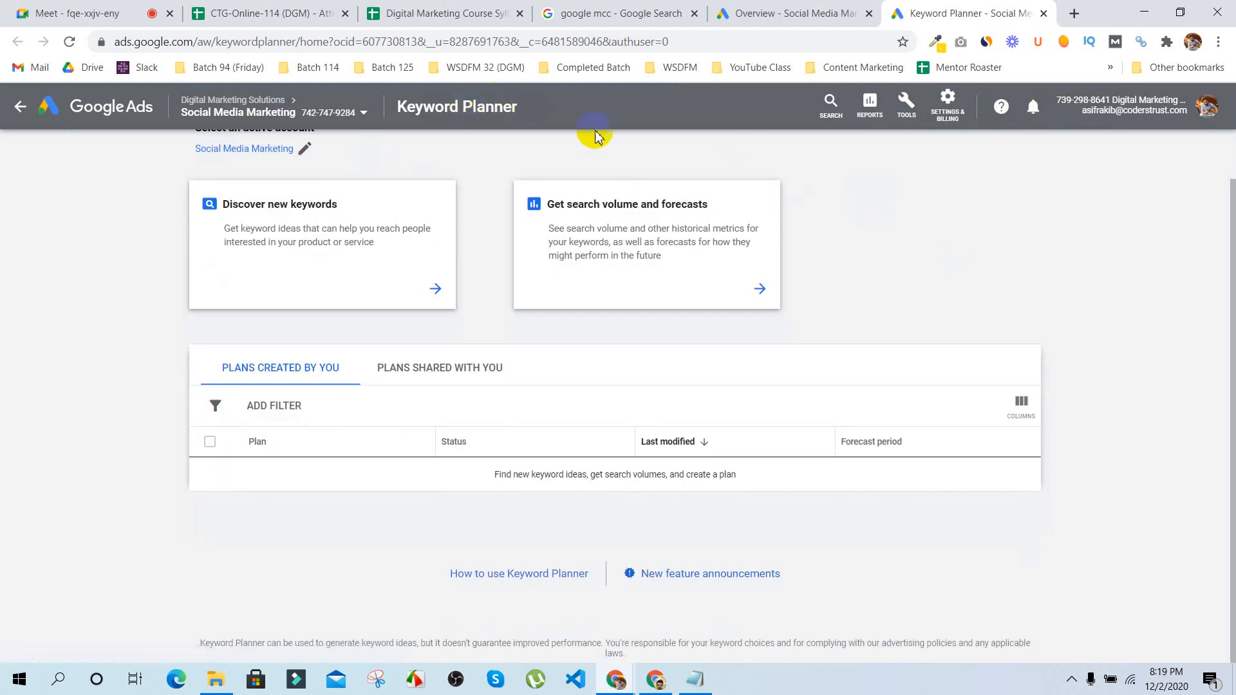
pyautogui.scroll(1, 962, 304)
pyautogui.scroll(-1, 961, 304)
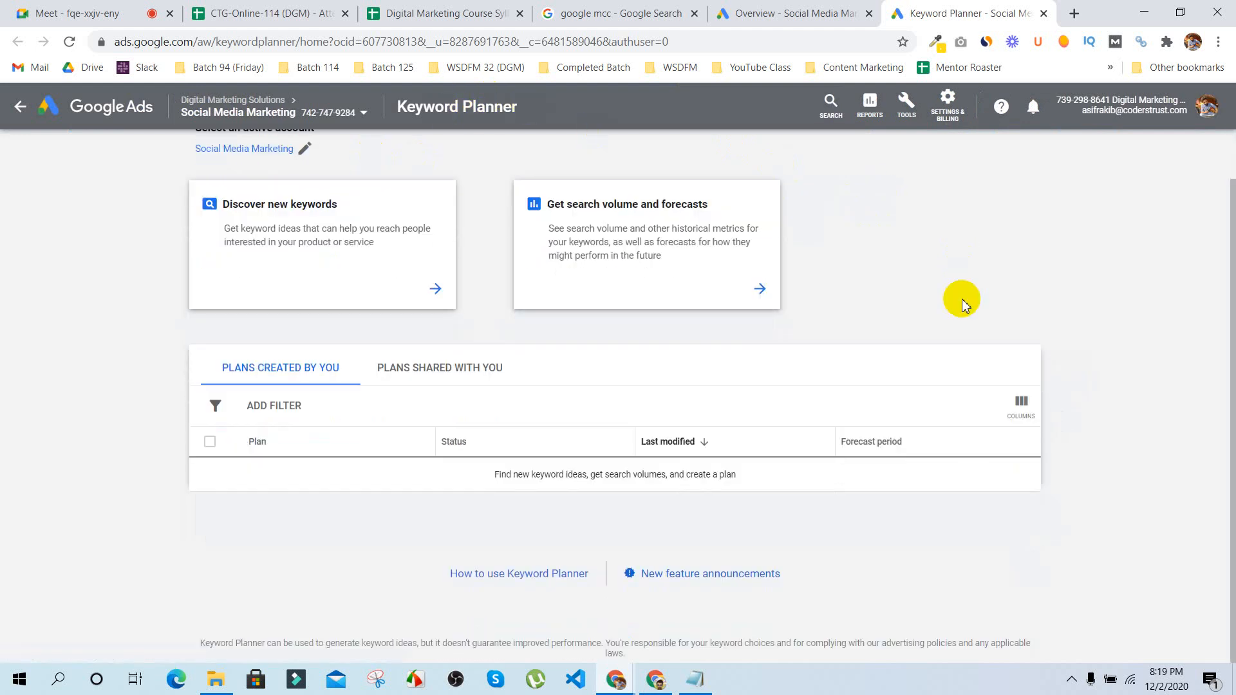
pyautogui.scroll(1, 962, 304)
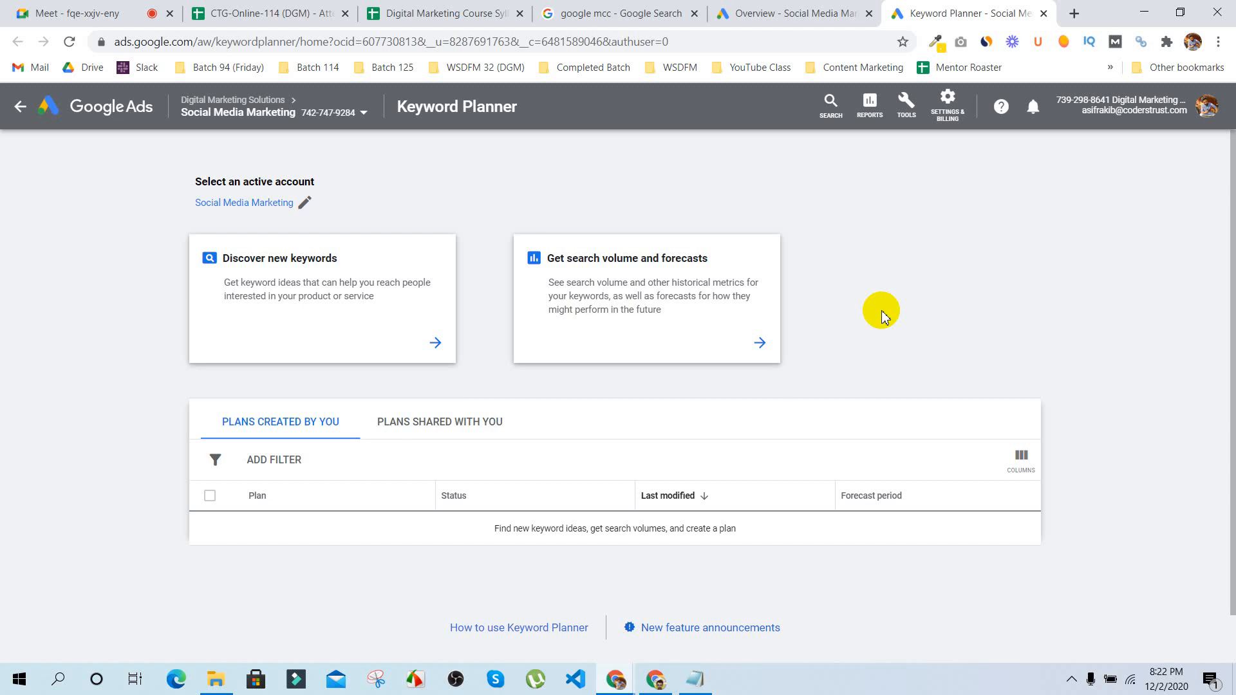
pyautogui.click(325, 300)
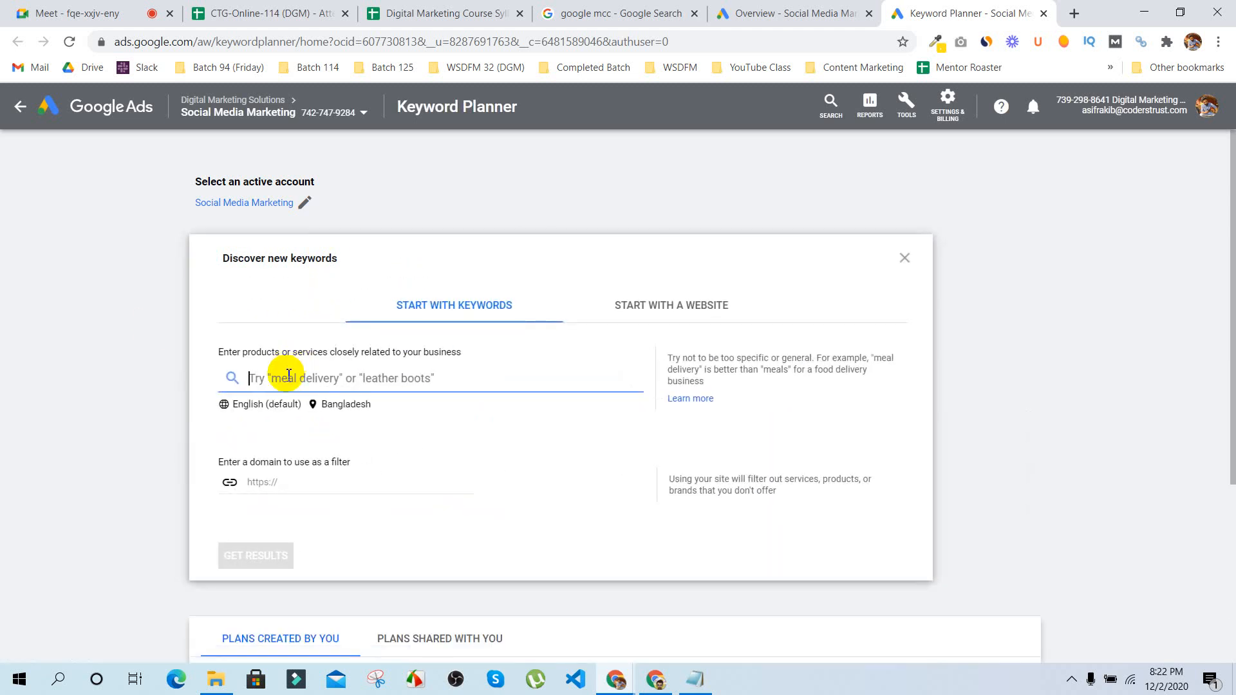
pyautogui.write('digital')
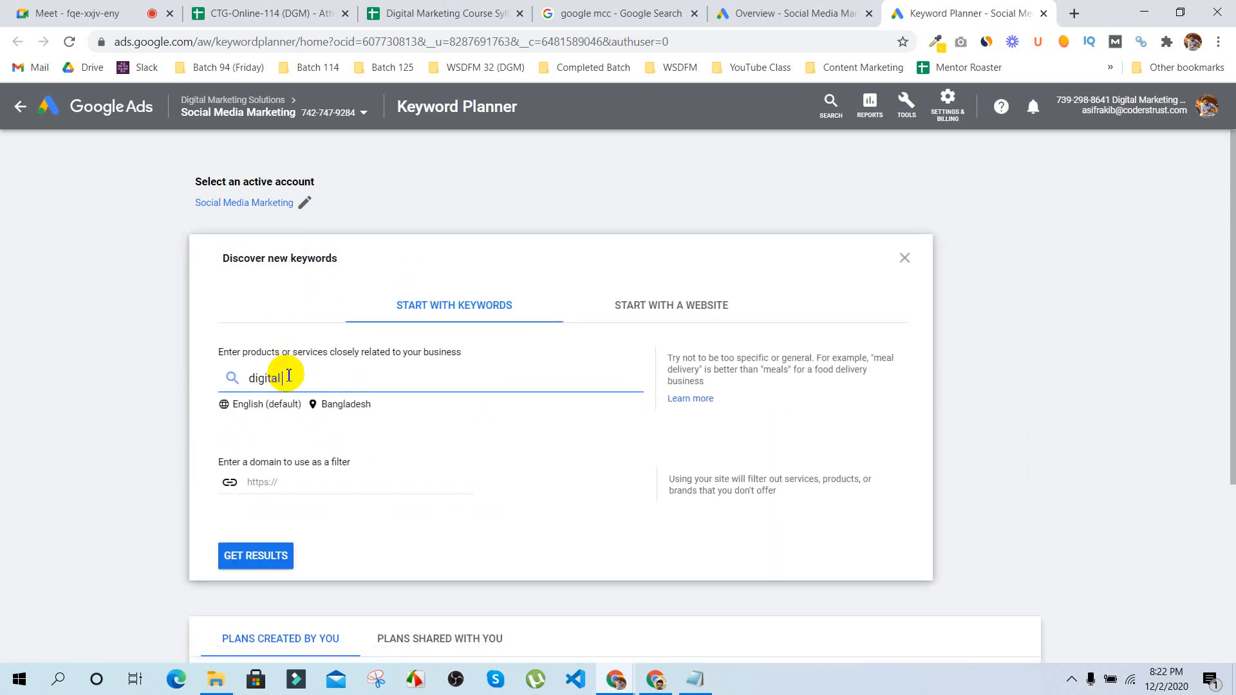
pyautogui.write(' marekting service')
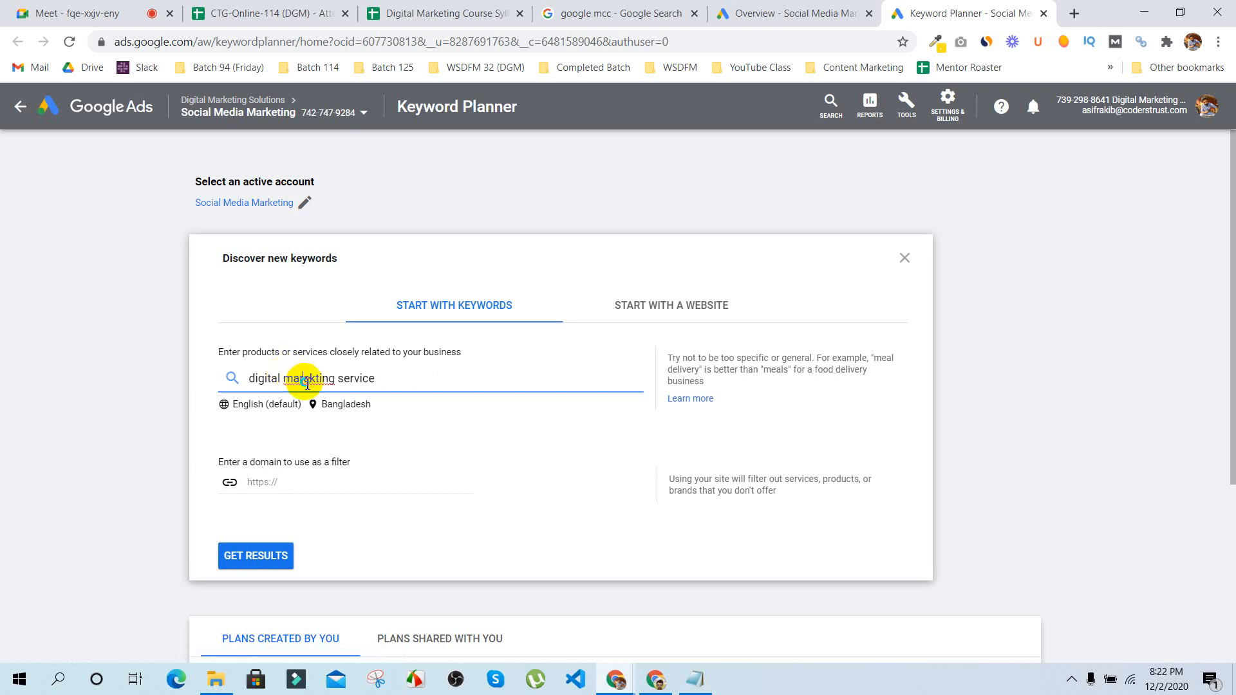
pyautogui.rightClick(305, 384)
pyautogui.click(352, 394)
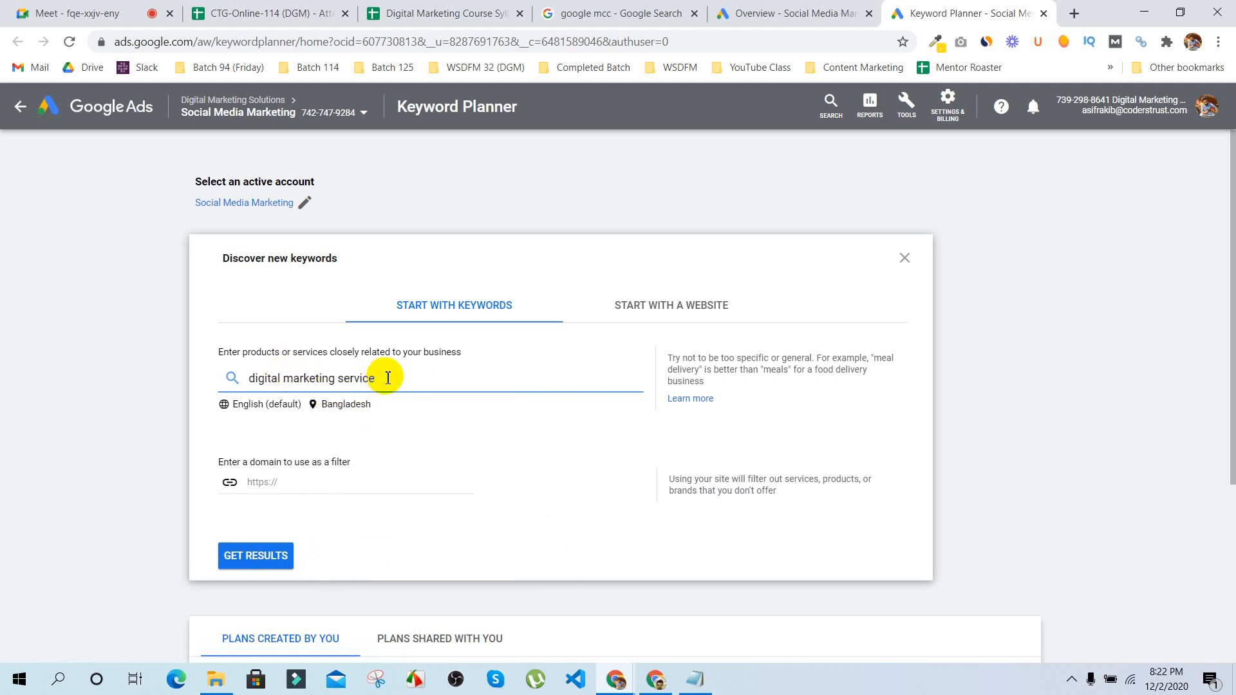
pyautogui.press('Return')
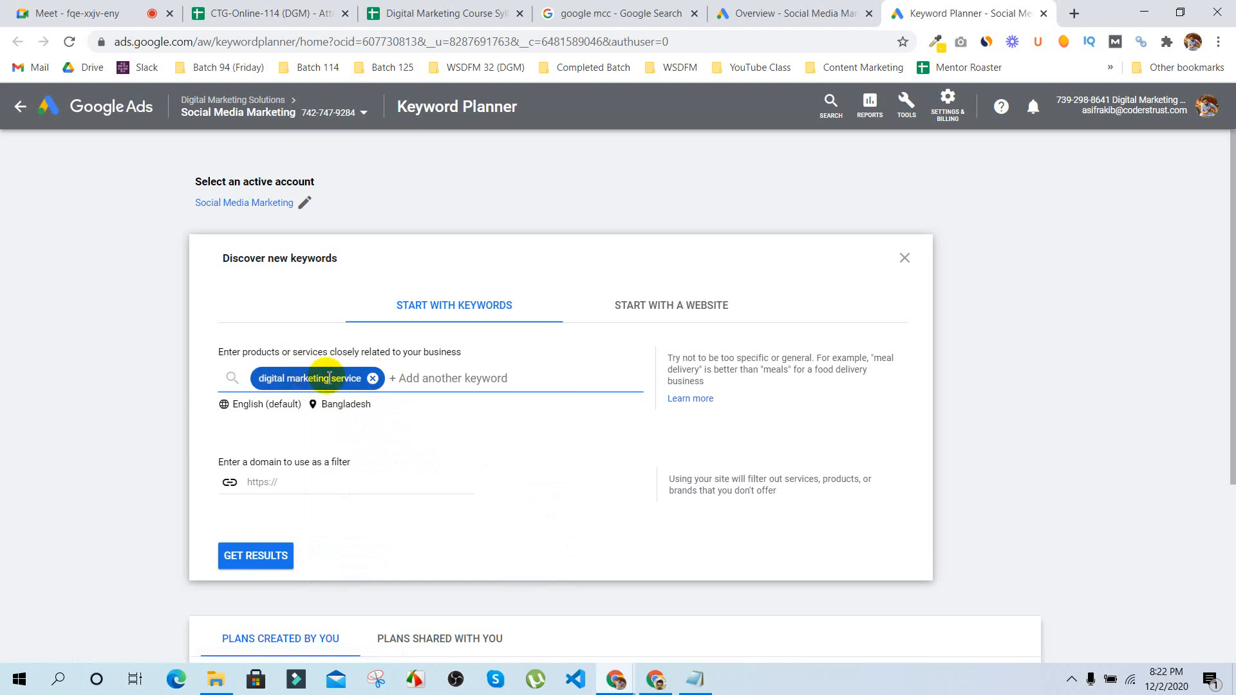
# Step: Review the keyword search's targeted locations without changing them, and go to the domain filter field
pyautogui.click(330, 404)
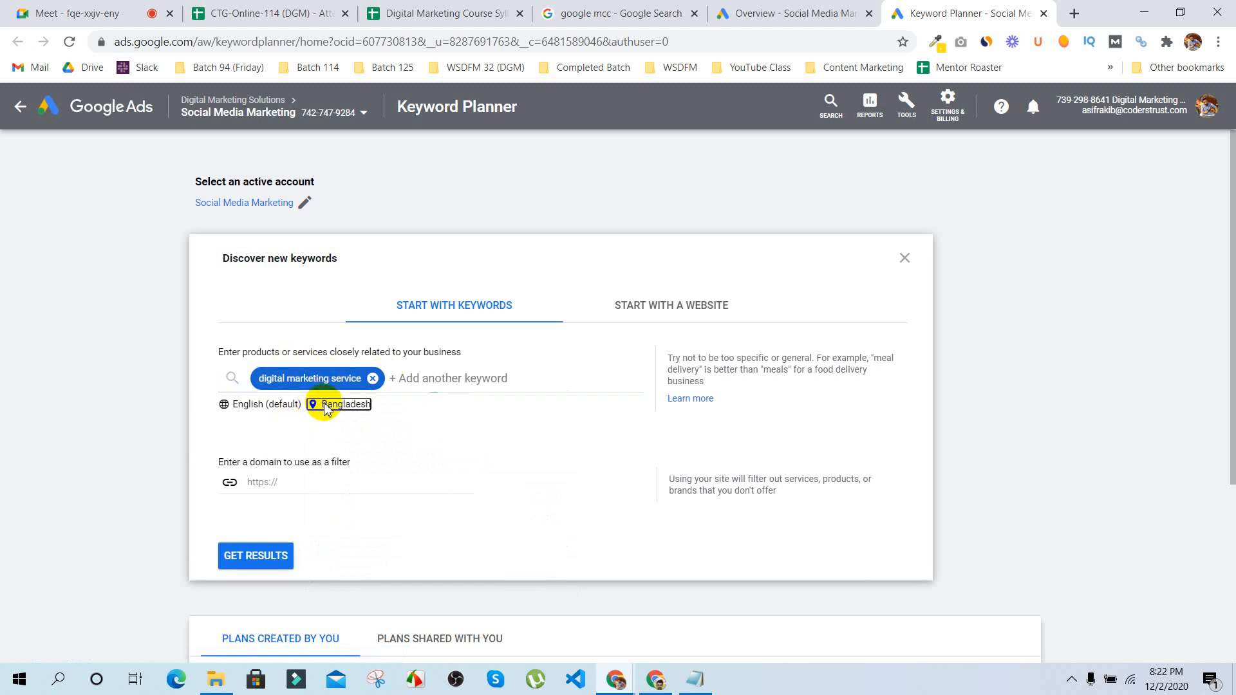
pyautogui.click(263, 223)
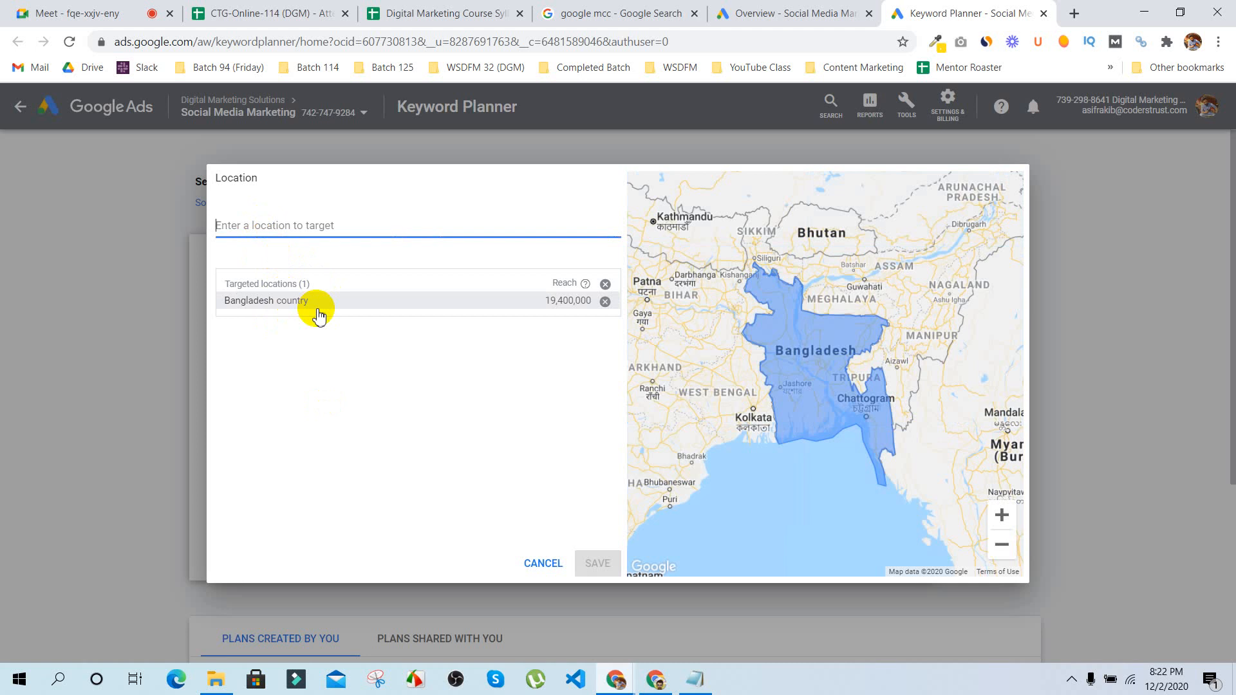
pyautogui.click(542, 563)
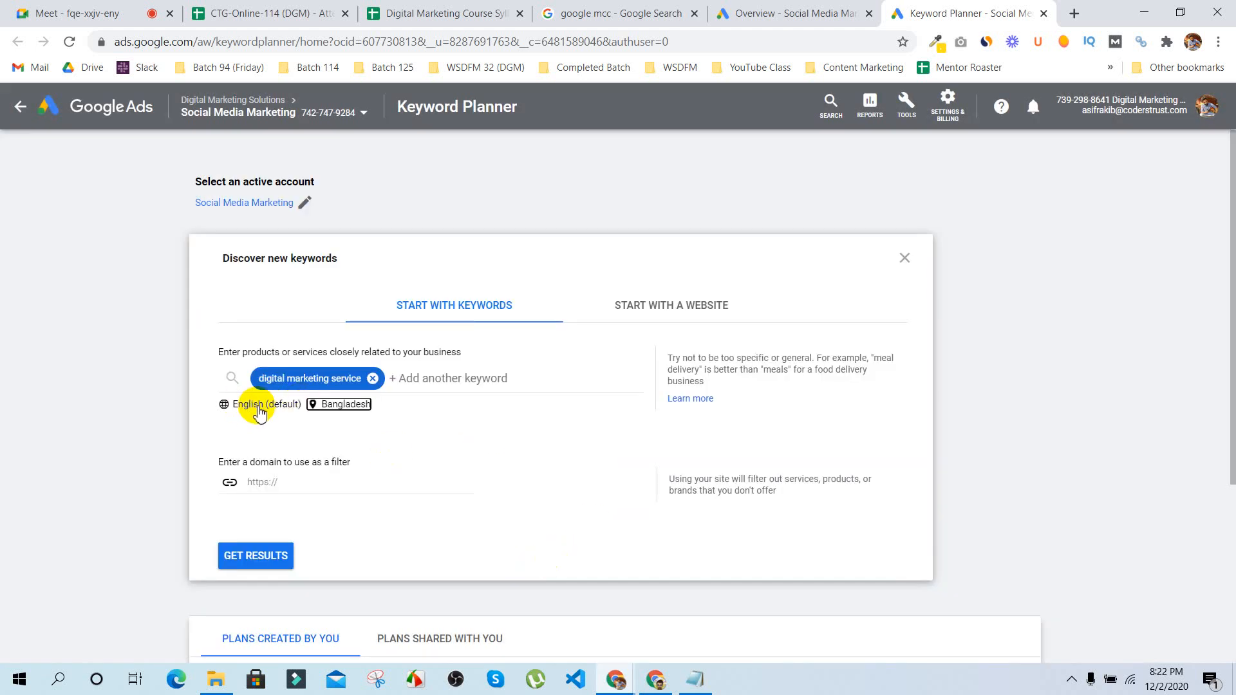
pyautogui.click(293, 484)
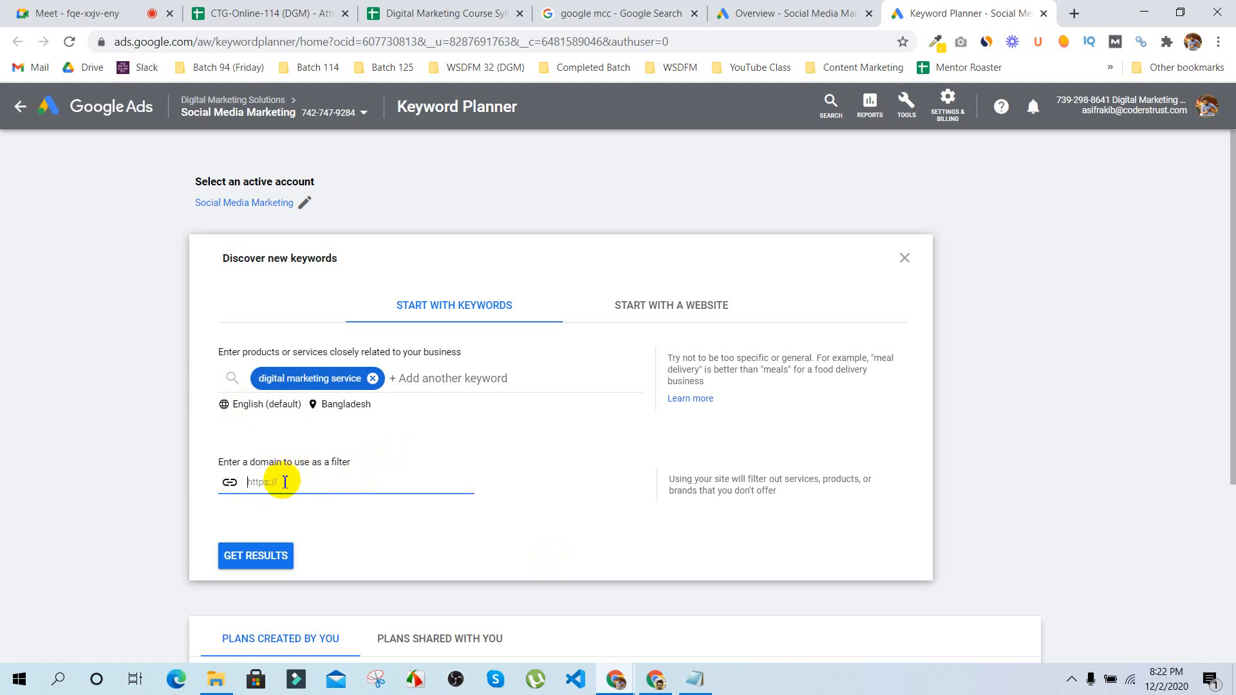
# Step: Get keyword ideas for "digital marketing service" without a domain filter, and close the Refine keywords pane
pyautogui.scroll(-4, 335, 538)
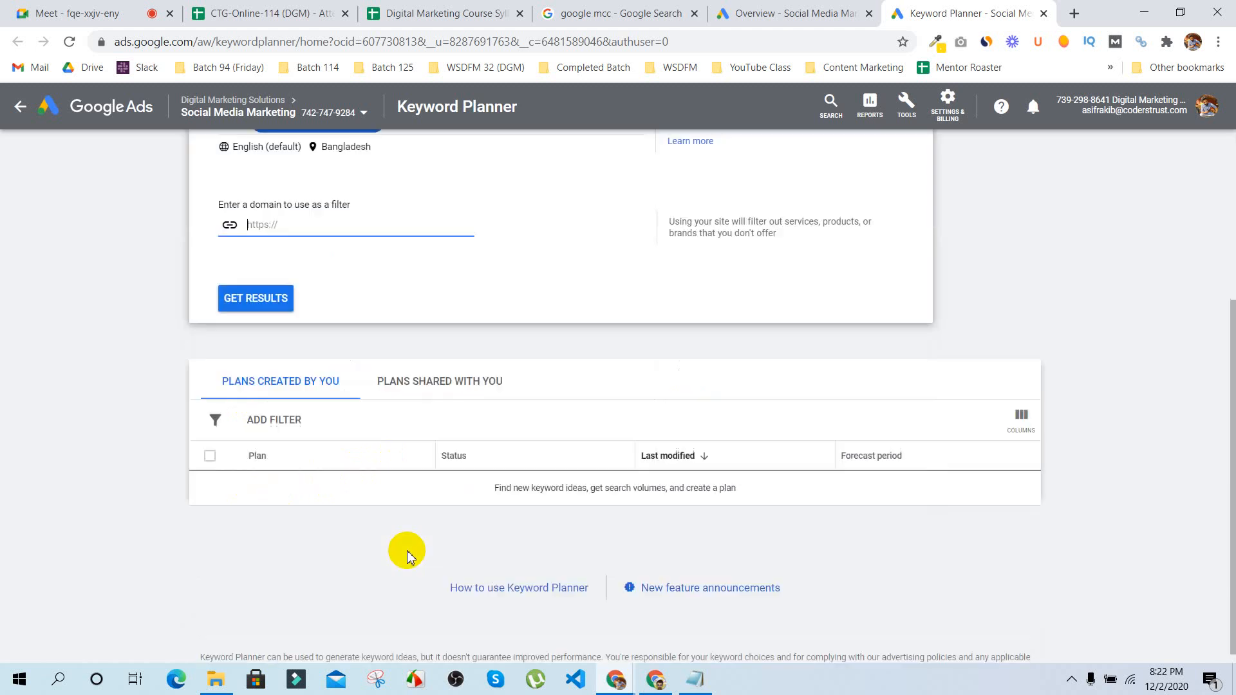
pyautogui.scroll(4, 393, 360)
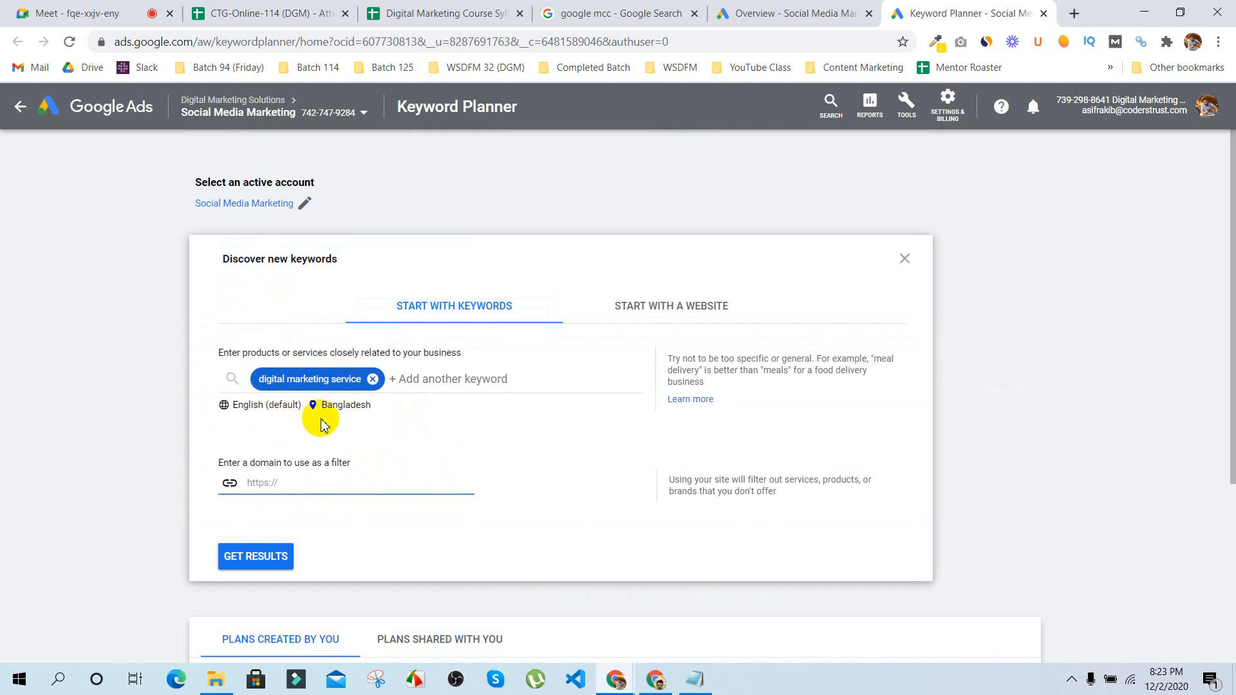
pyautogui.scroll(-2, 408, 499)
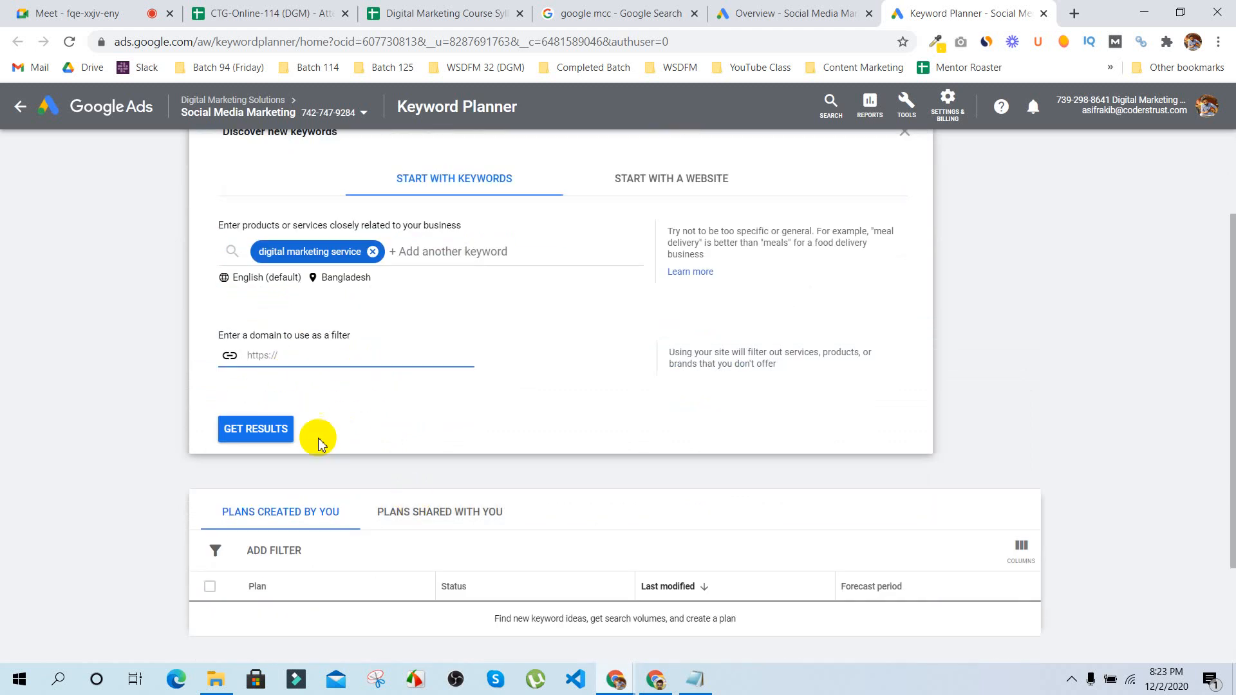
pyautogui.click(278, 437)
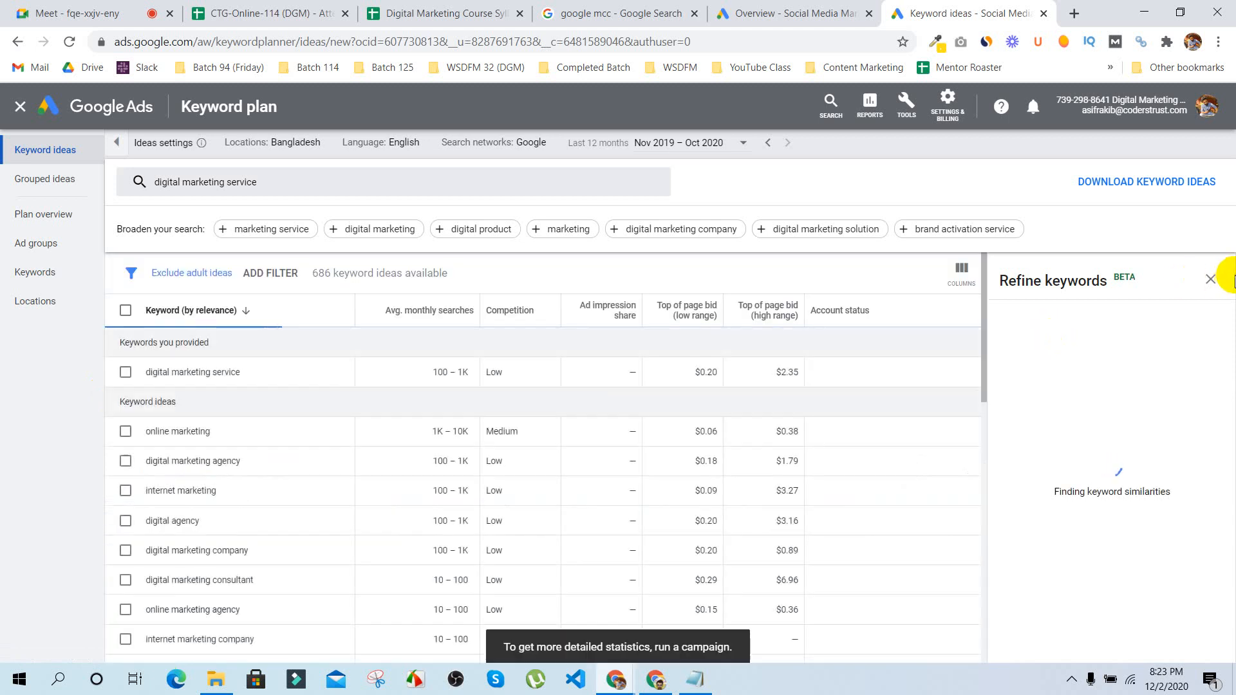
pyautogui.click(1210, 279)
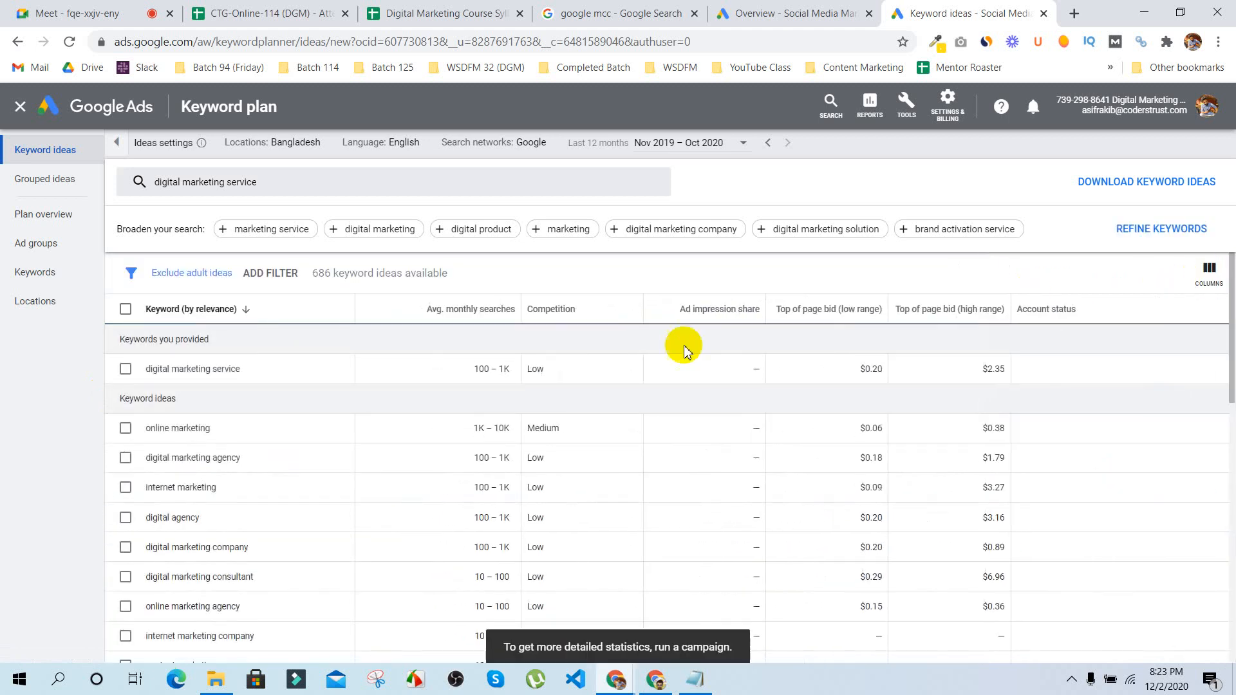
# Step: Examine the keyword ideas for "digital marketing service", comparing average monthly searches, competition, and low and high top-of-page bids
pyautogui.scroll(-10, 357, 379)
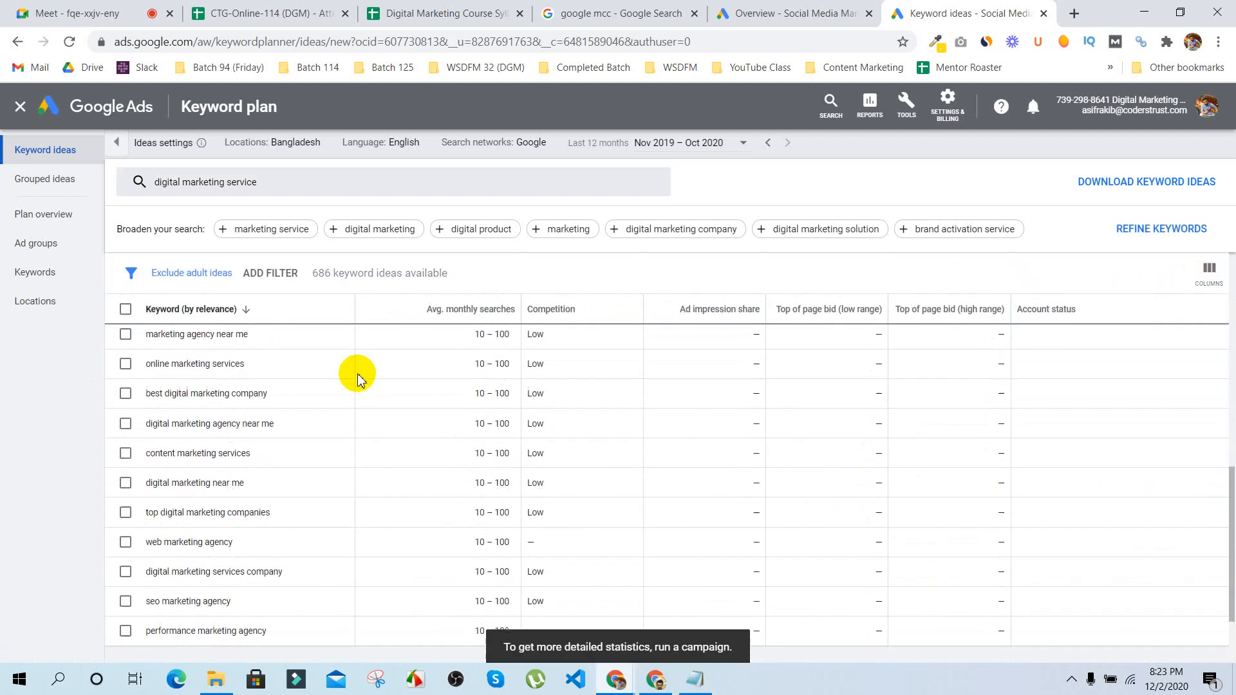
pyautogui.scroll(10, 358, 379)
pyautogui.scroll(-10, 342, 358)
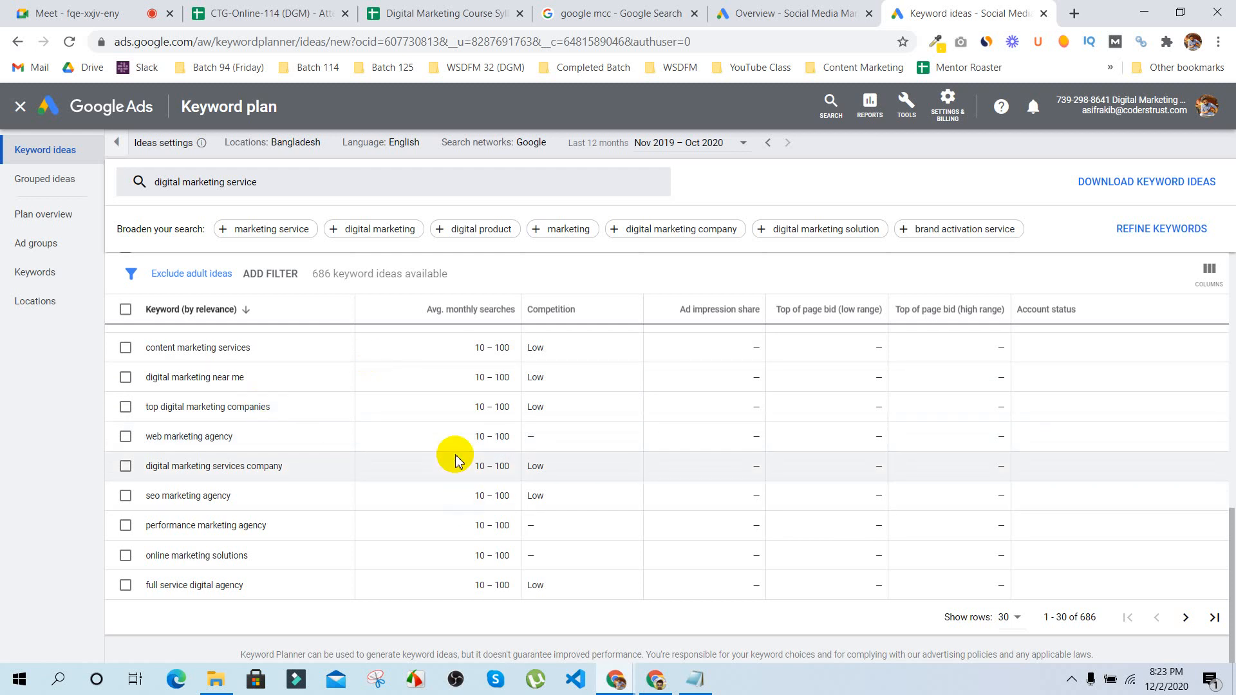
pyautogui.scroll(10, 455, 461)
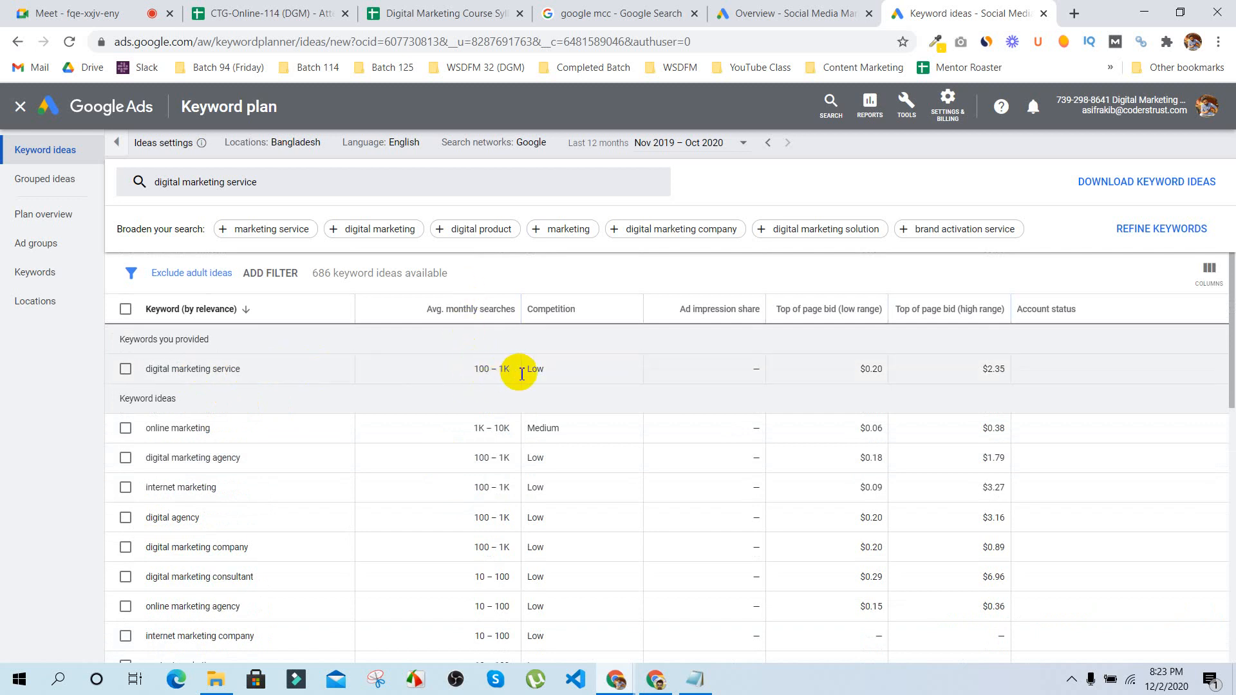
pyautogui.moveTo(864, 320)
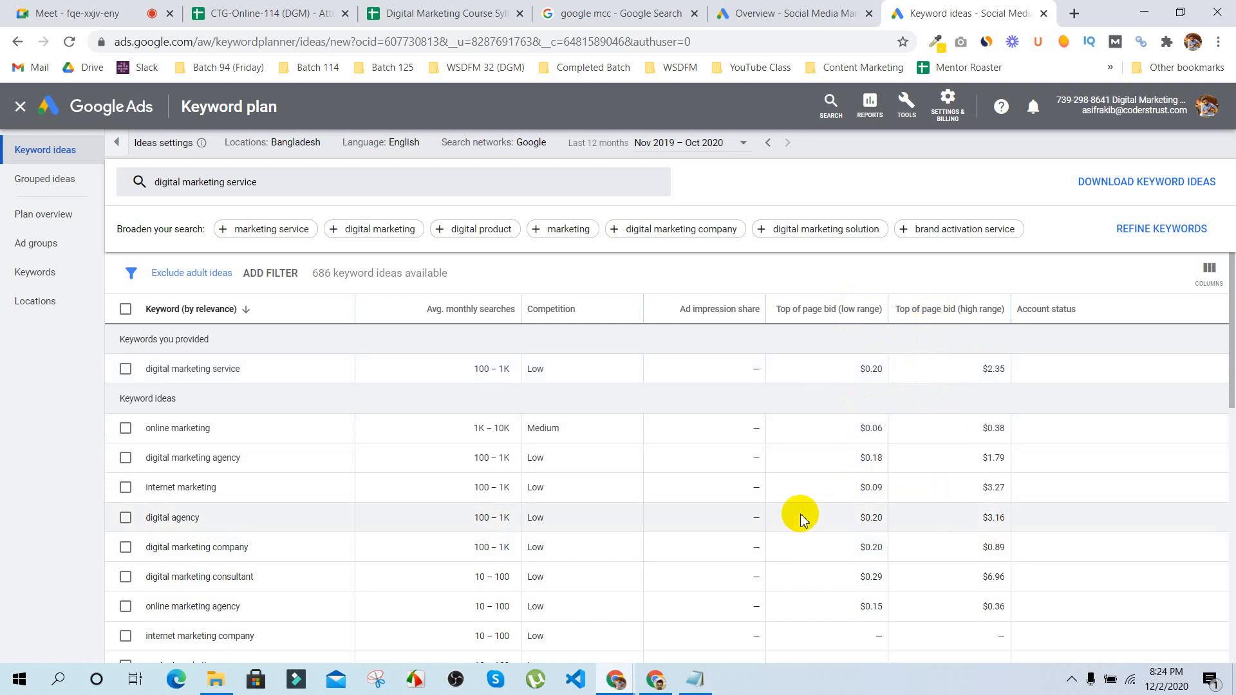
pyautogui.scroll(-3, 585, 509)
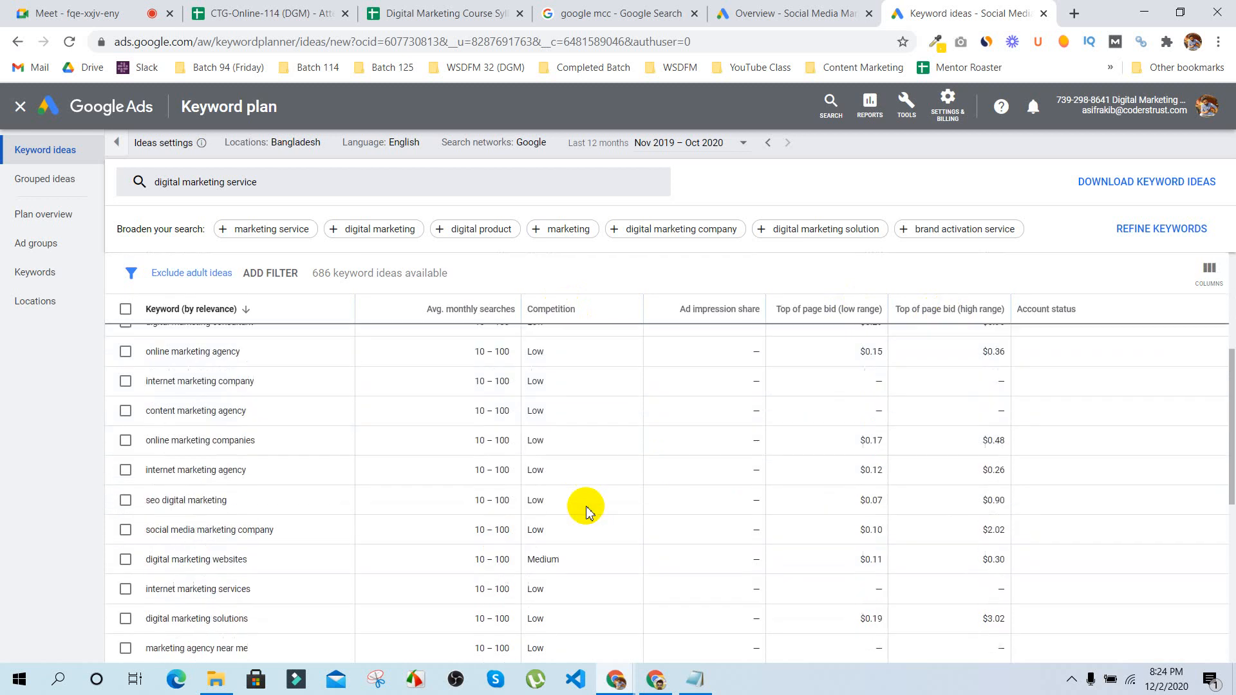
pyautogui.scroll(3, 585, 505)
pyautogui.scroll(-5, 592, 532)
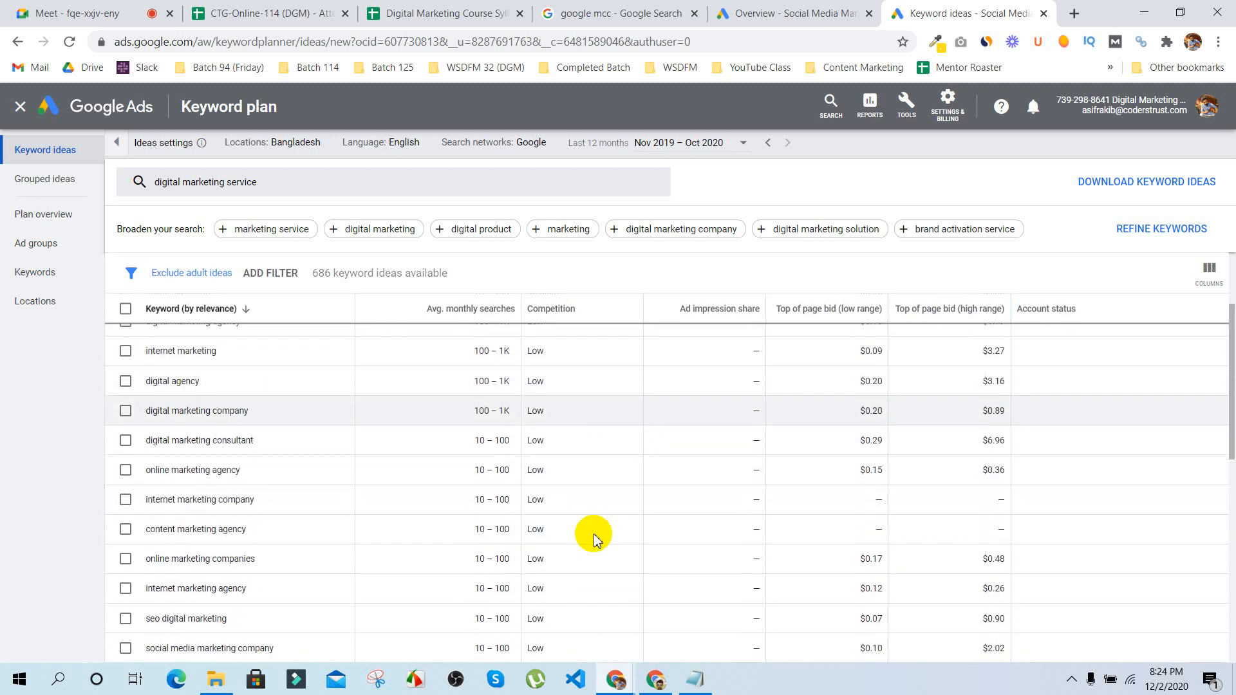
pyautogui.scroll(5, 579, 490)
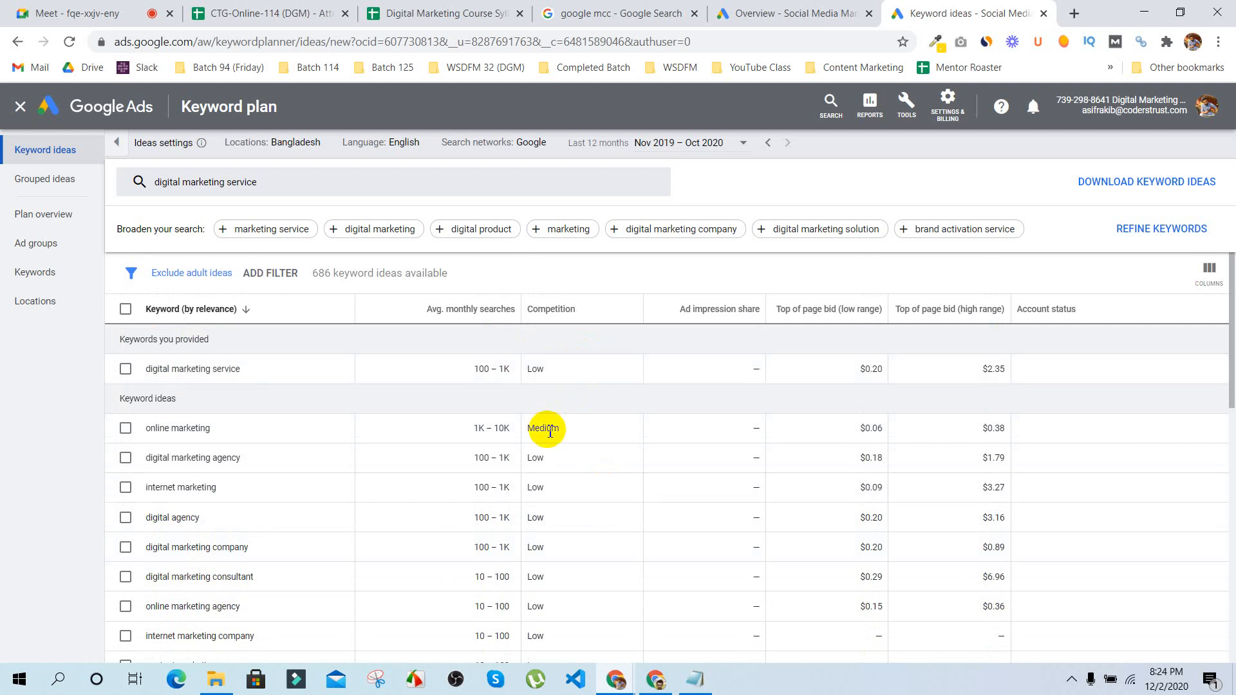
pyautogui.scroll(-5, 554, 451)
pyautogui.scroll(5, 555, 450)
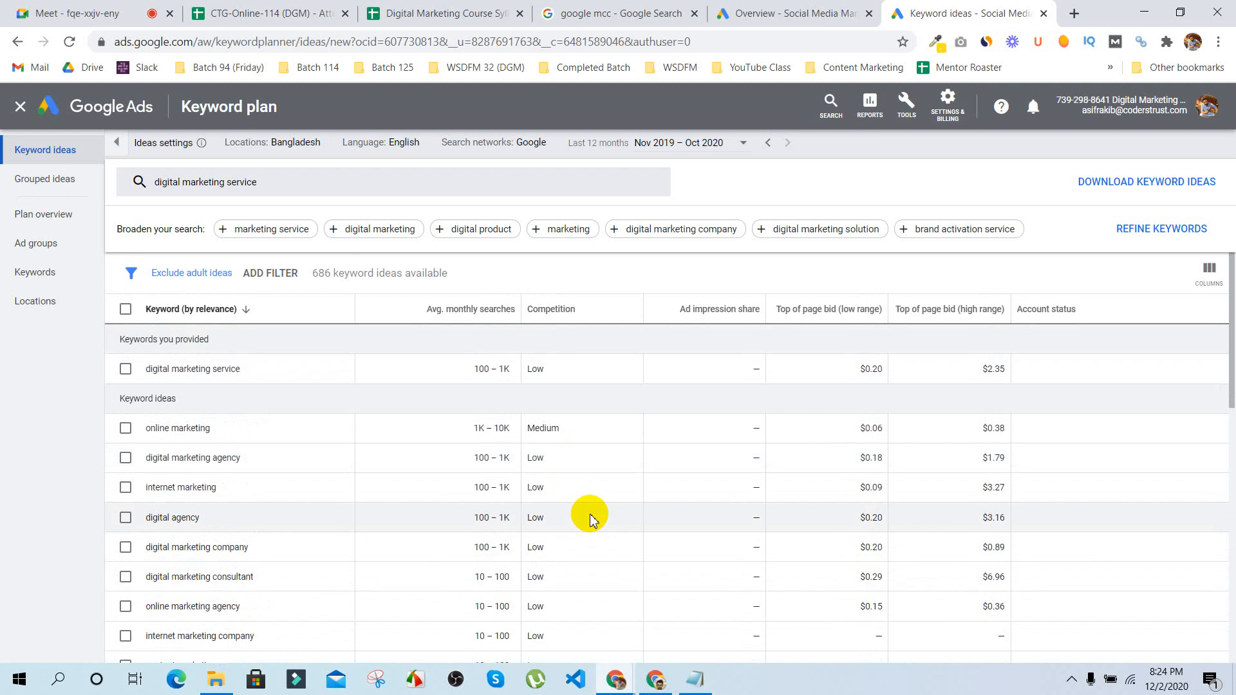
pyautogui.scroll(-10, 589, 514)
pyautogui.scroll(10, 590, 514)
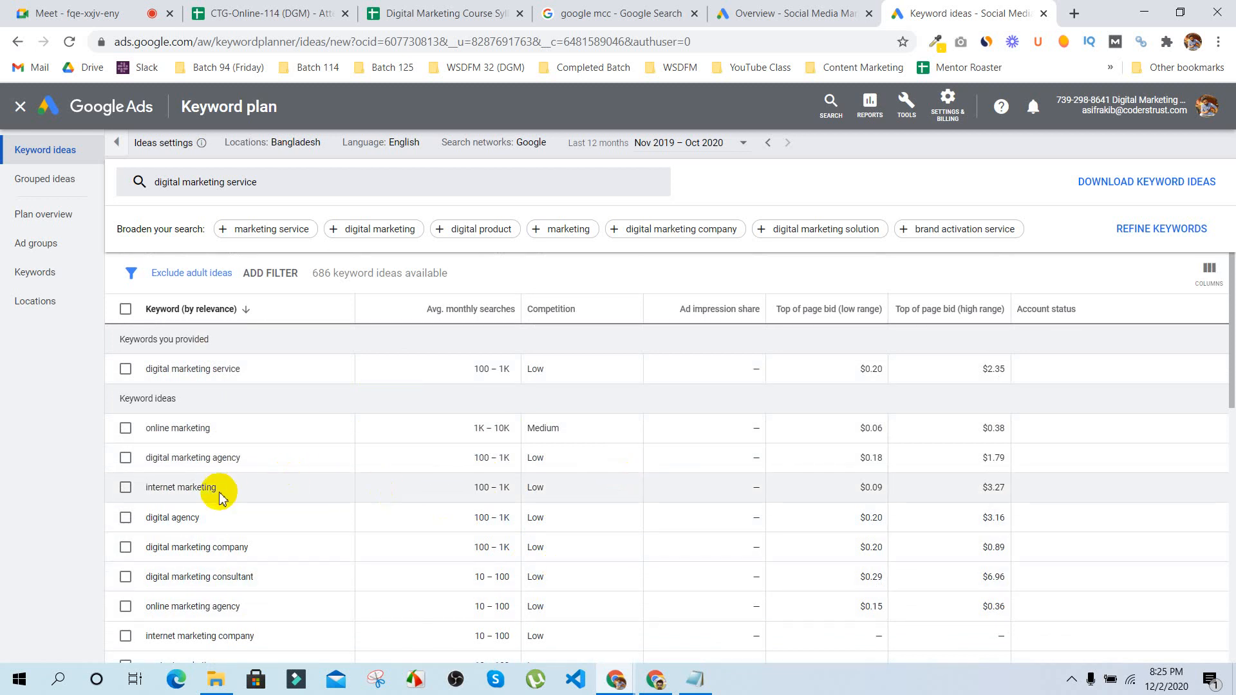
pyautogui.scroll(-5, 219, 493)
pyautogui.scroll(-3, 220, 494)
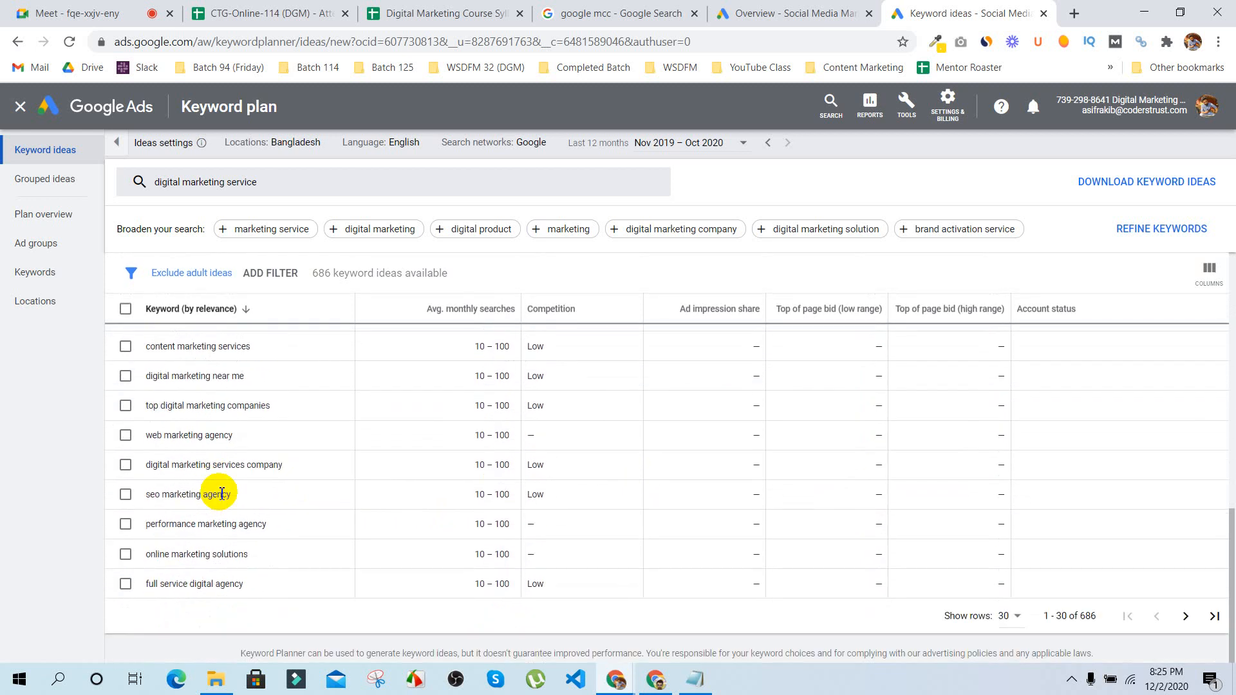
pyautogui.scroll(8, 221, 493)
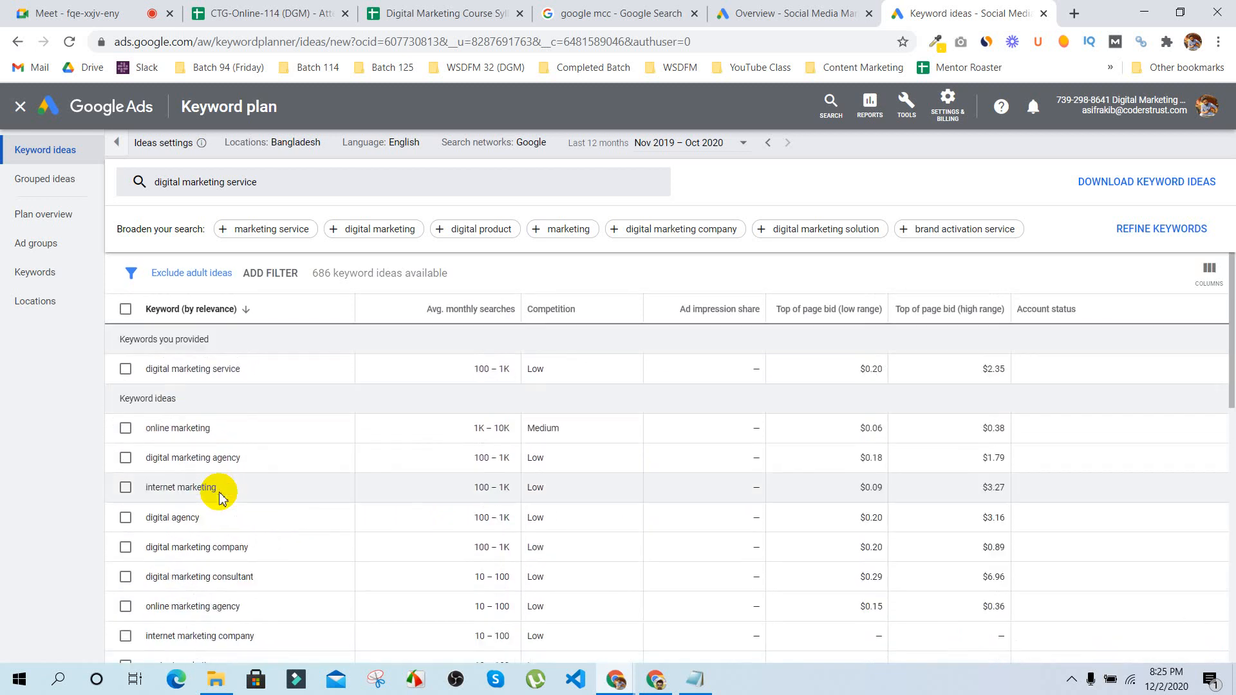
pyautogui.scroll(-8, 221, 493)
pyautogui.scroll(8, 221, 493)
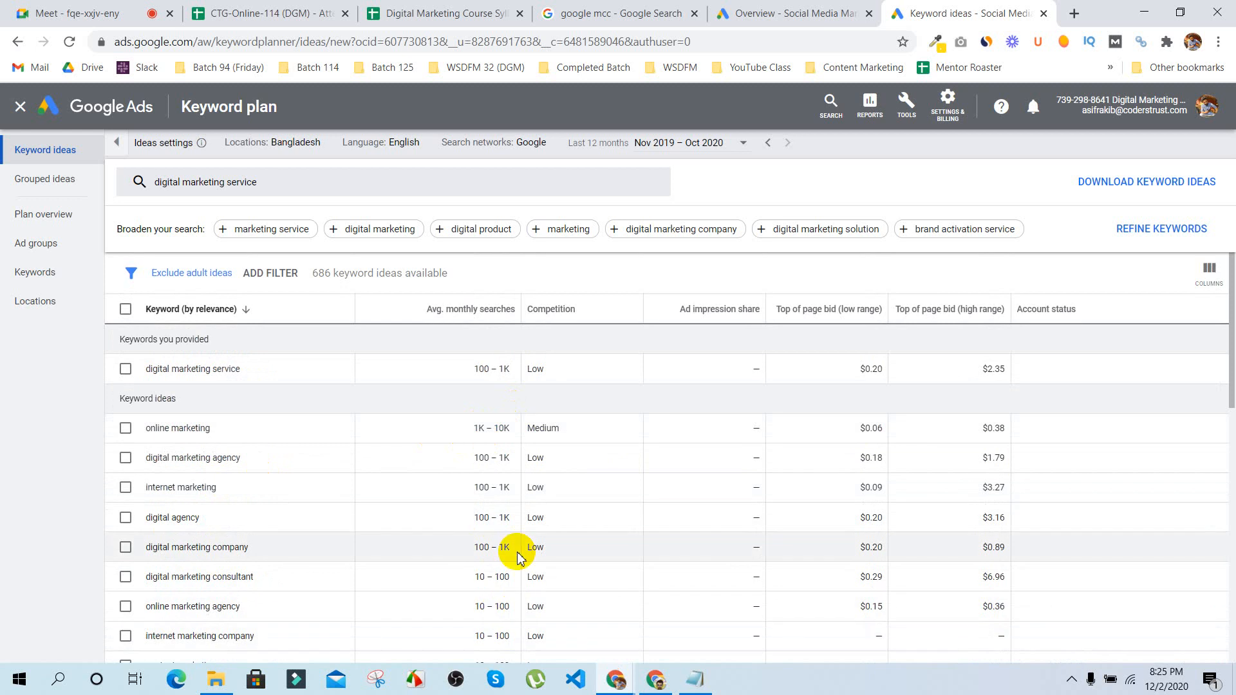
pyautogui.scroll(-2, 486, 512)
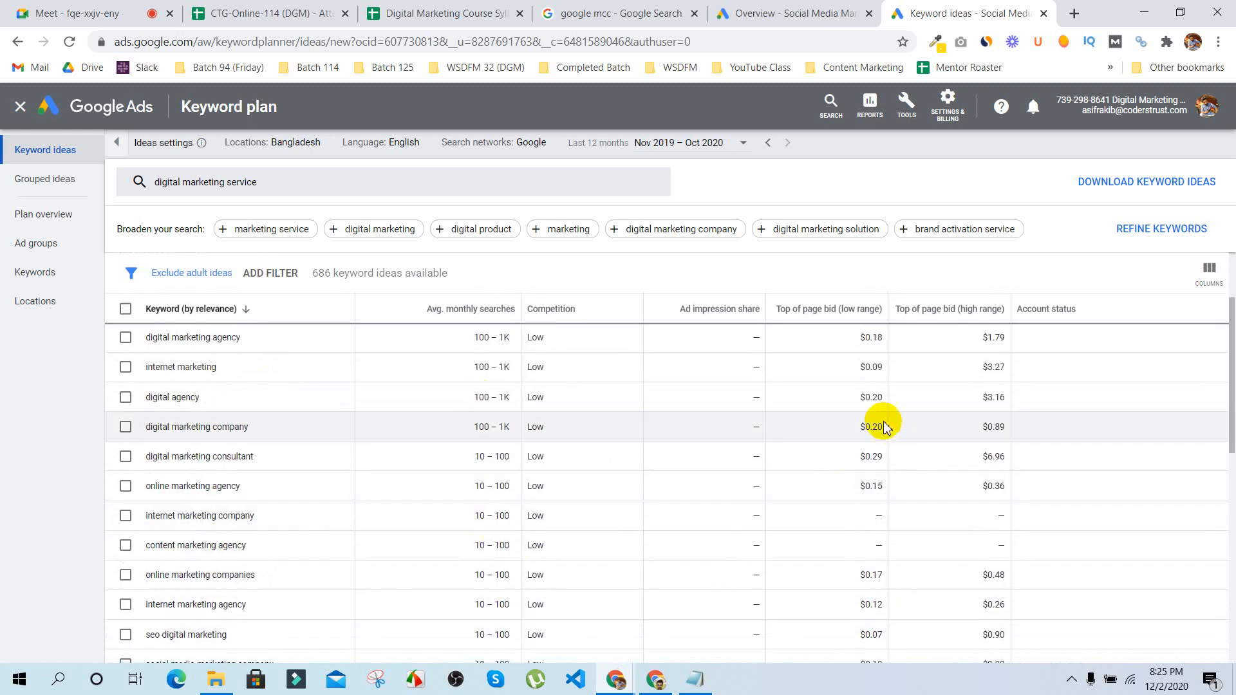
pyautogui.scroll(-5, 979, 534)
pyautogui.scroll(4, 980, 538)
pyautogui.scroll(-10, 979, 538)
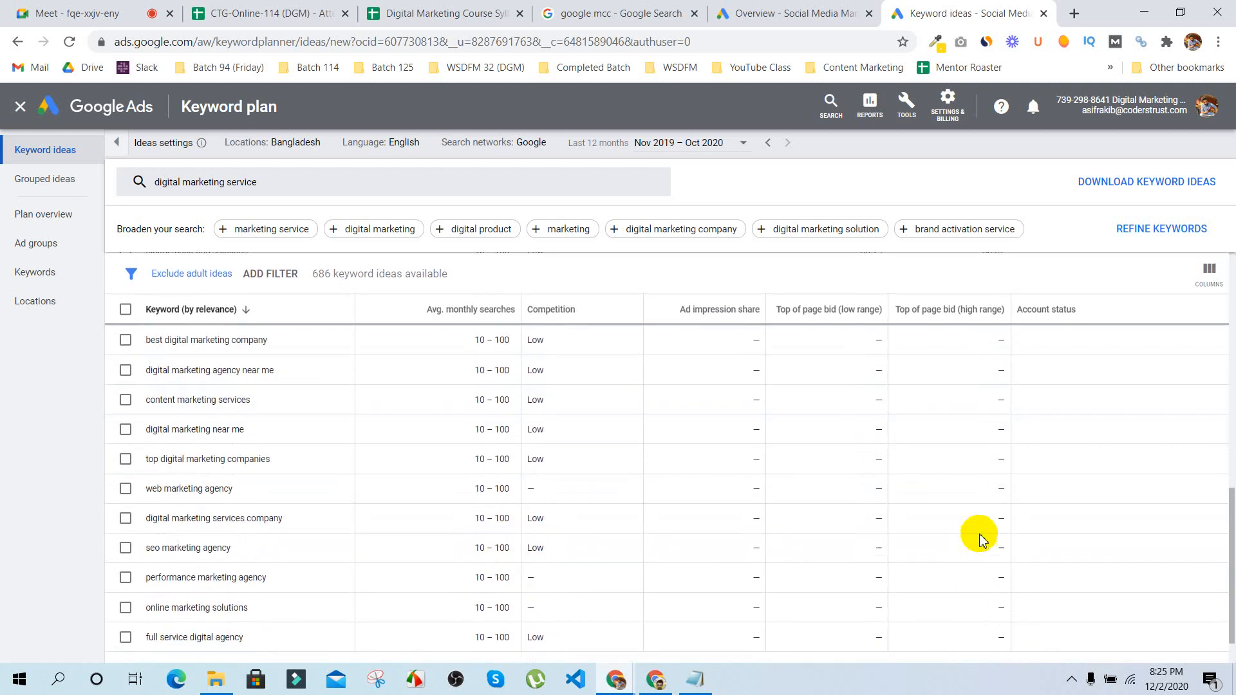
pyautogui.scroll(10, 979, 538)
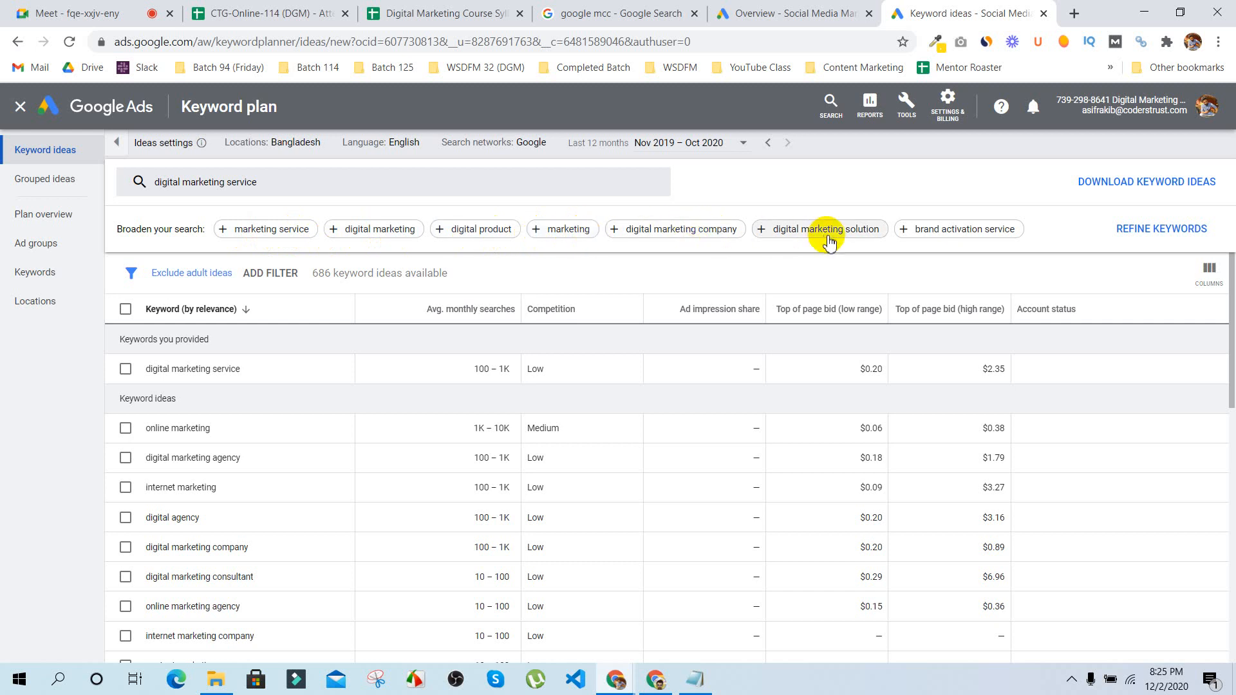
# Step: Broaden the search with "digital marketing company", get the updated results, and look through the keyword ideas
pyautogui.click(612, 232)
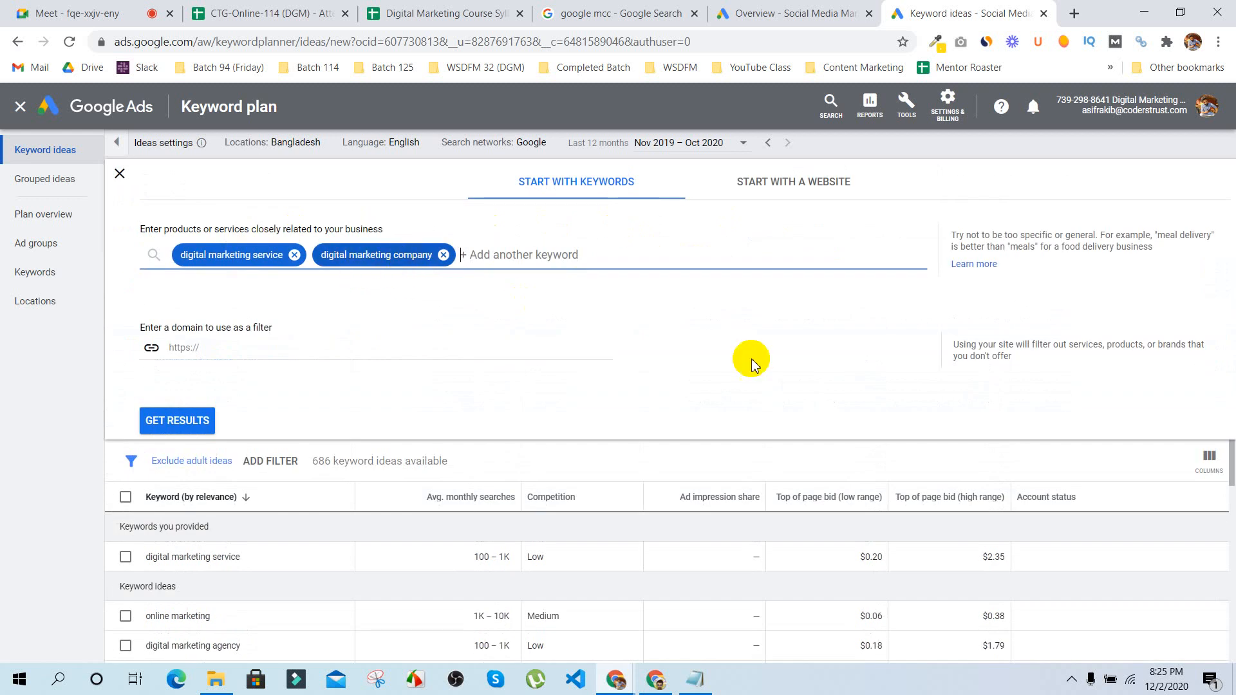
pyautogui.click(217, 424)
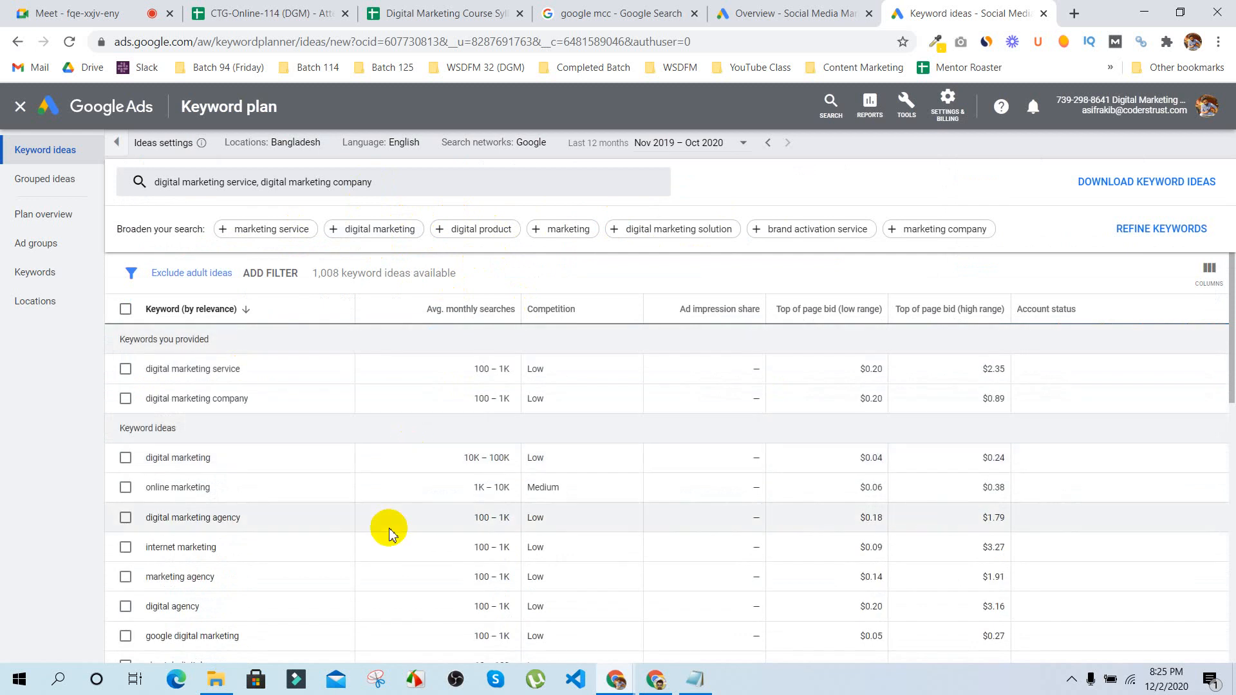
pyautogui.scroll(-3, 392, 534)
pyautogui.scroll(2, 392, 535)
pyautogui.scroll(2, 389, 529)
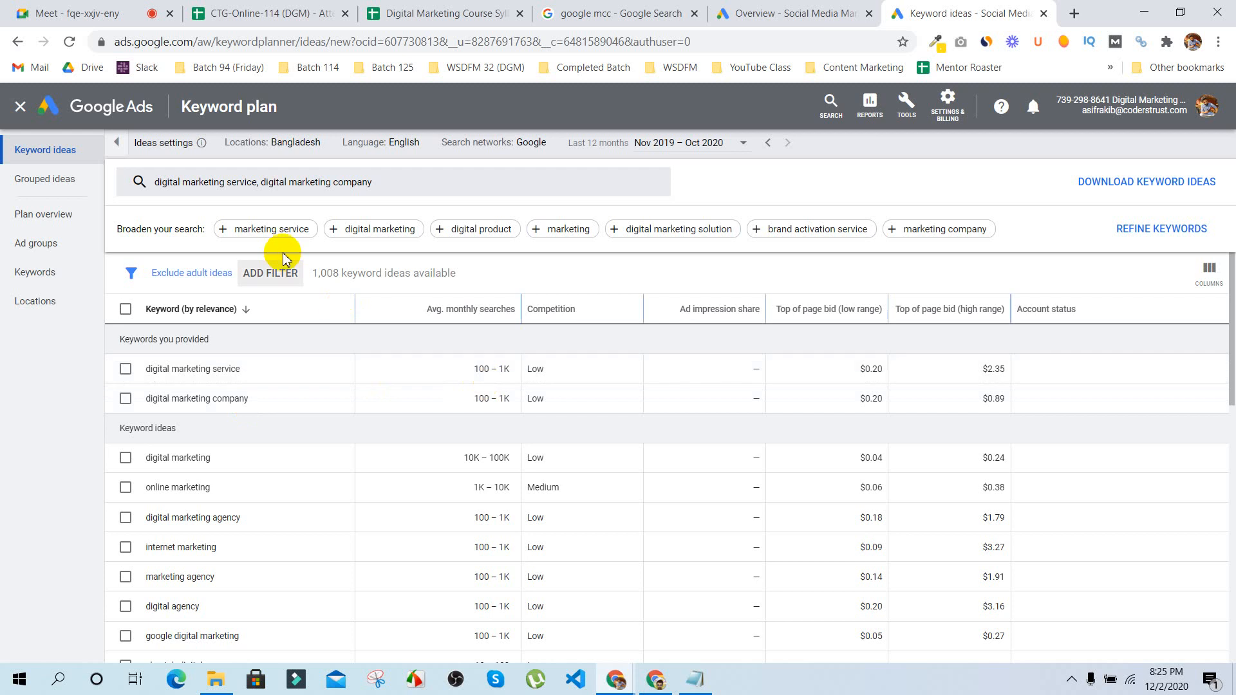
# Step: Review the grouped keyword ideas, expanding and collapsing the Google Marketing group and looking through the remaining groups
pyautogui.click(35, 189)
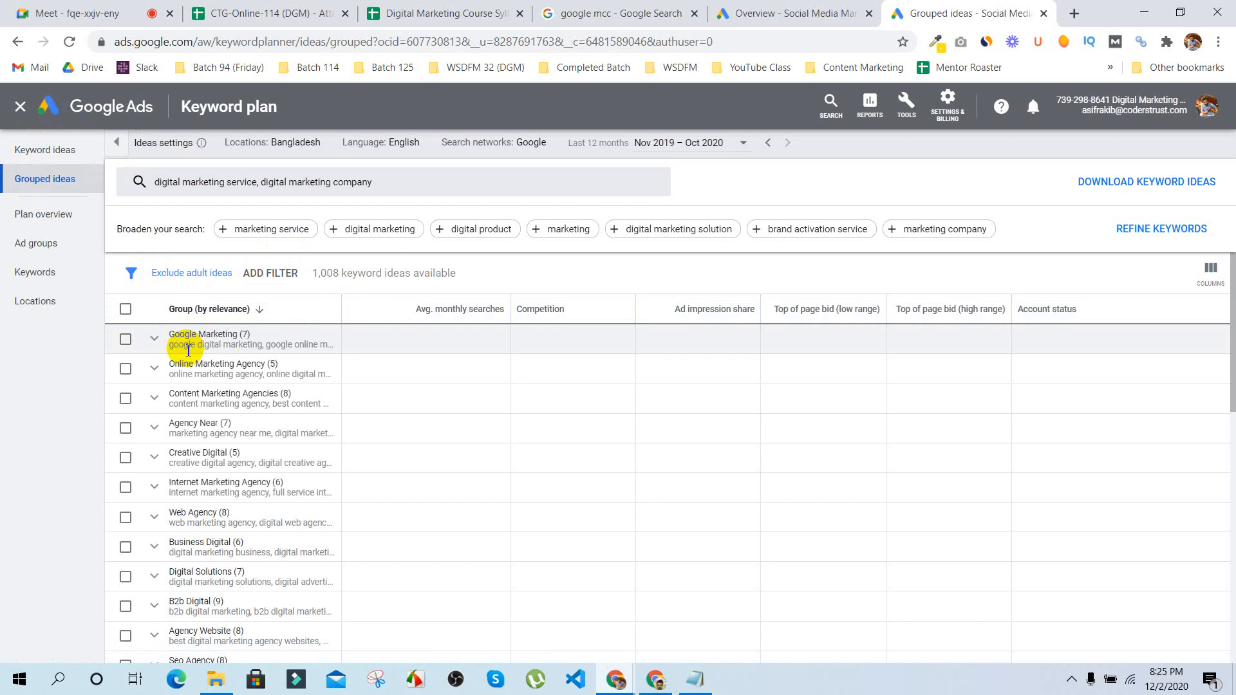
pyautogui.click(155, 339)
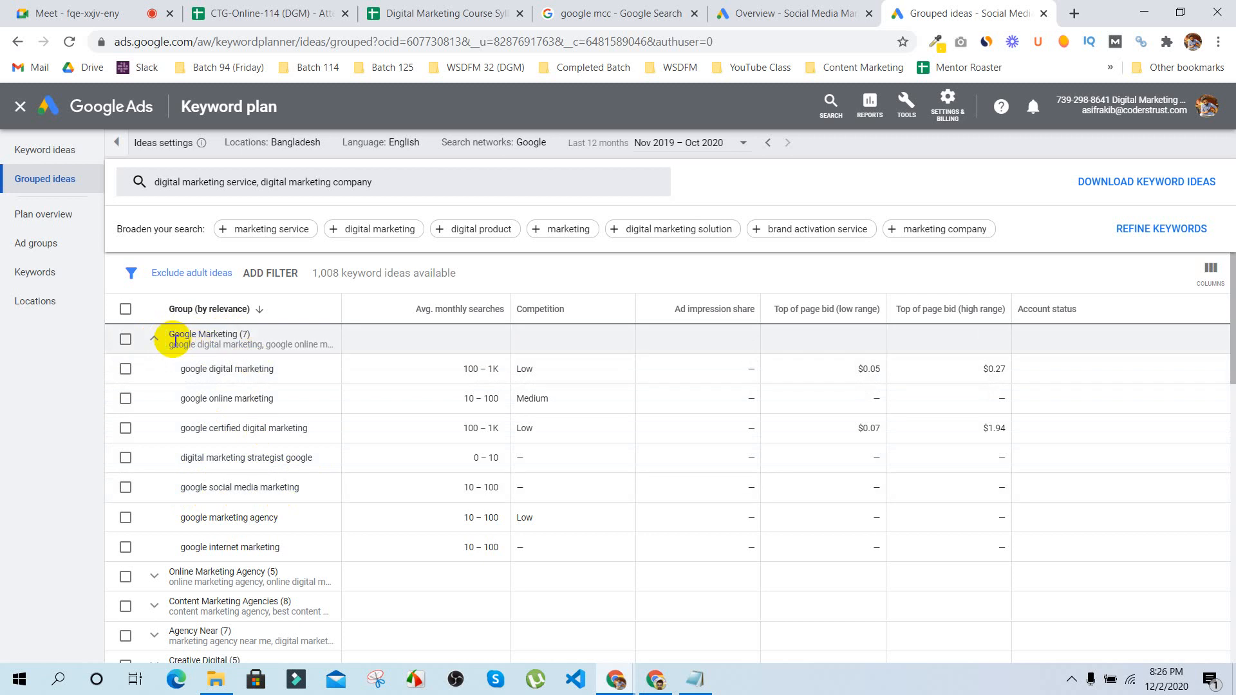
pyautogui.click(155, 340)
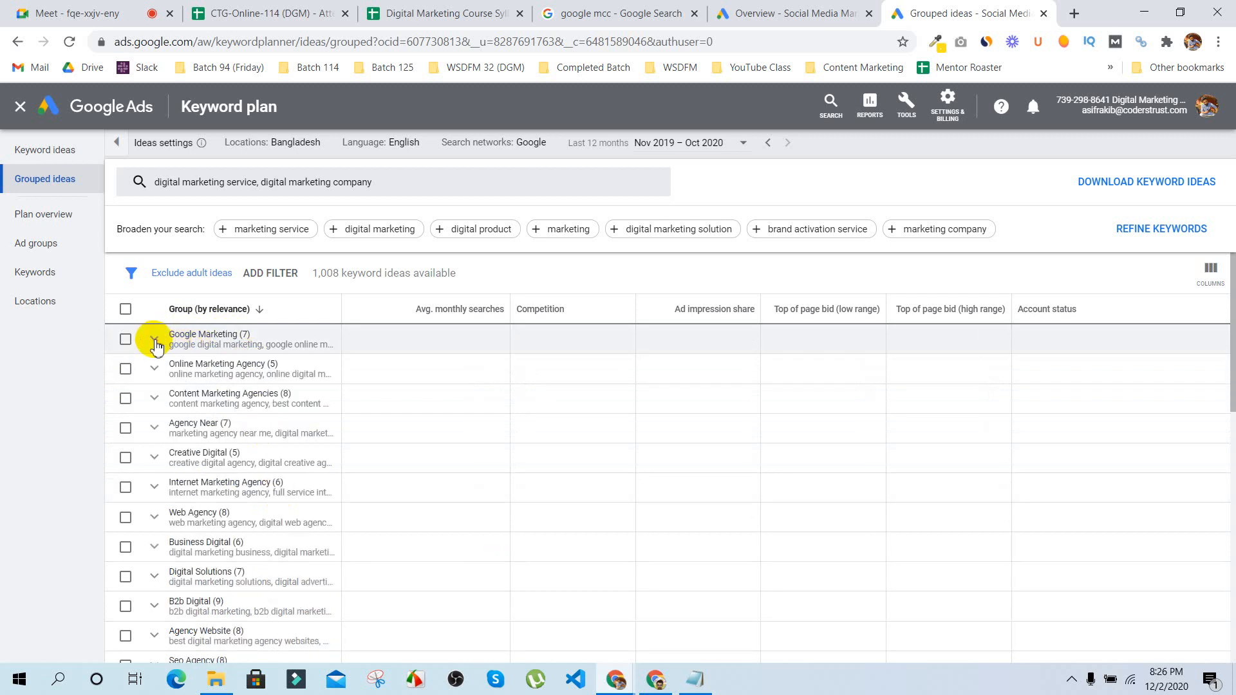
pyautogui.scroll(-7, 292, 444)
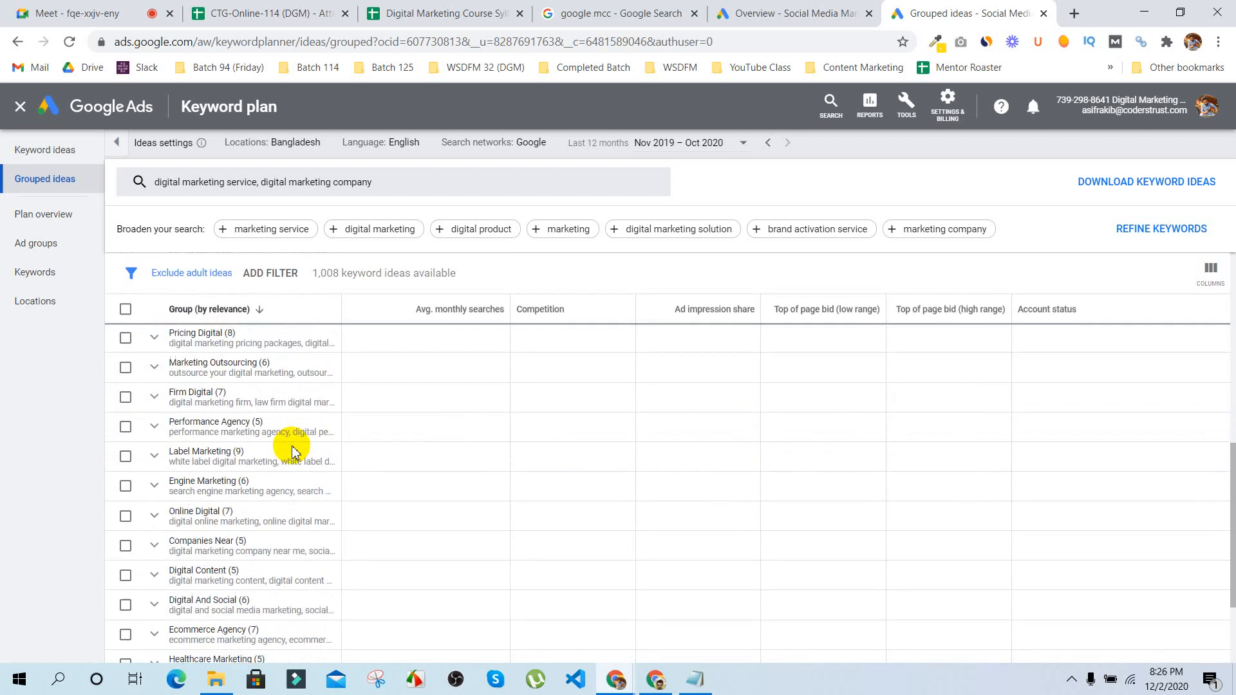
pyautogui.scroll(-3, 257, 409)
pyautogui.scroll(10, 259, 412)
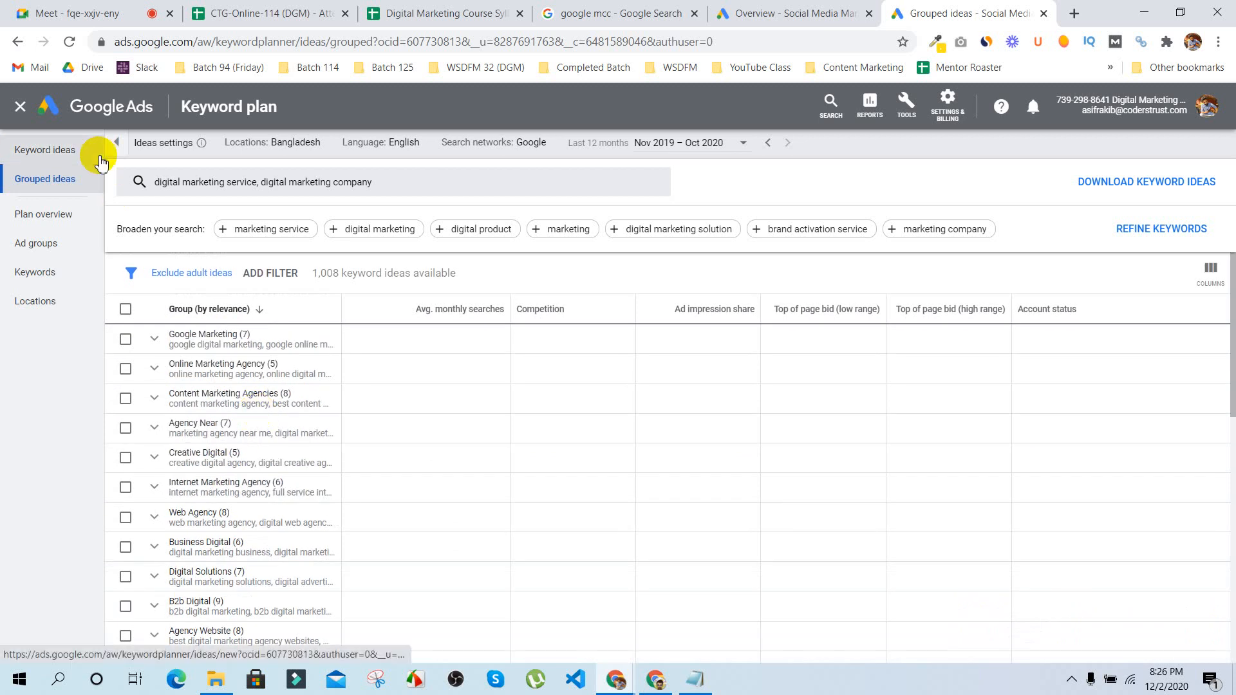
# Step: Check the plan's keyword forecasts, and view the download formats offered for the keyword ideas without downloading a file
pyautogui.click(51, 281)
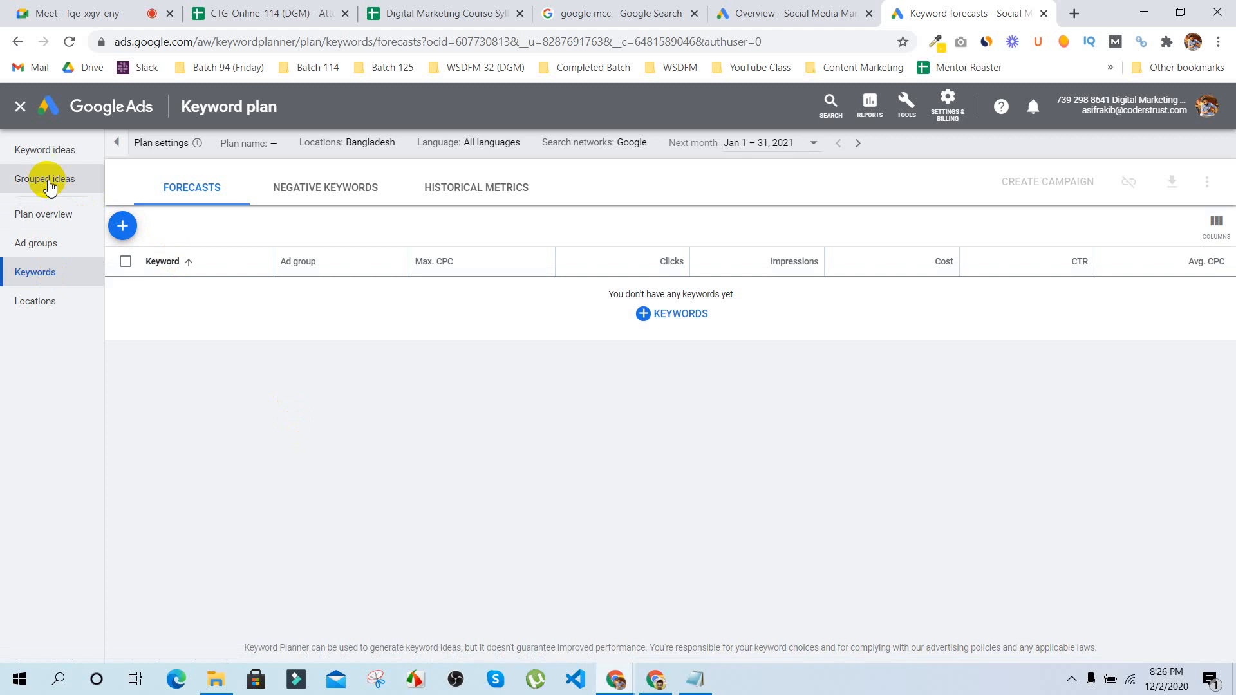
pyautogui.click(33, 153)
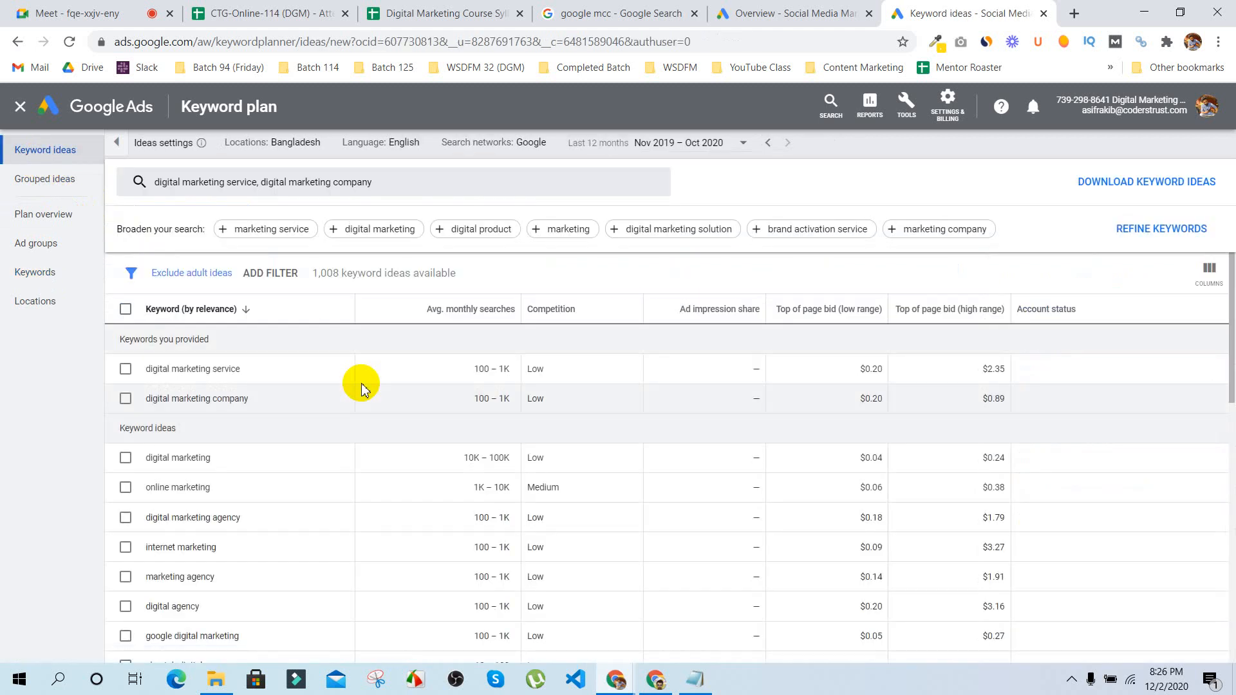
pyautogui.click(1147, 190)
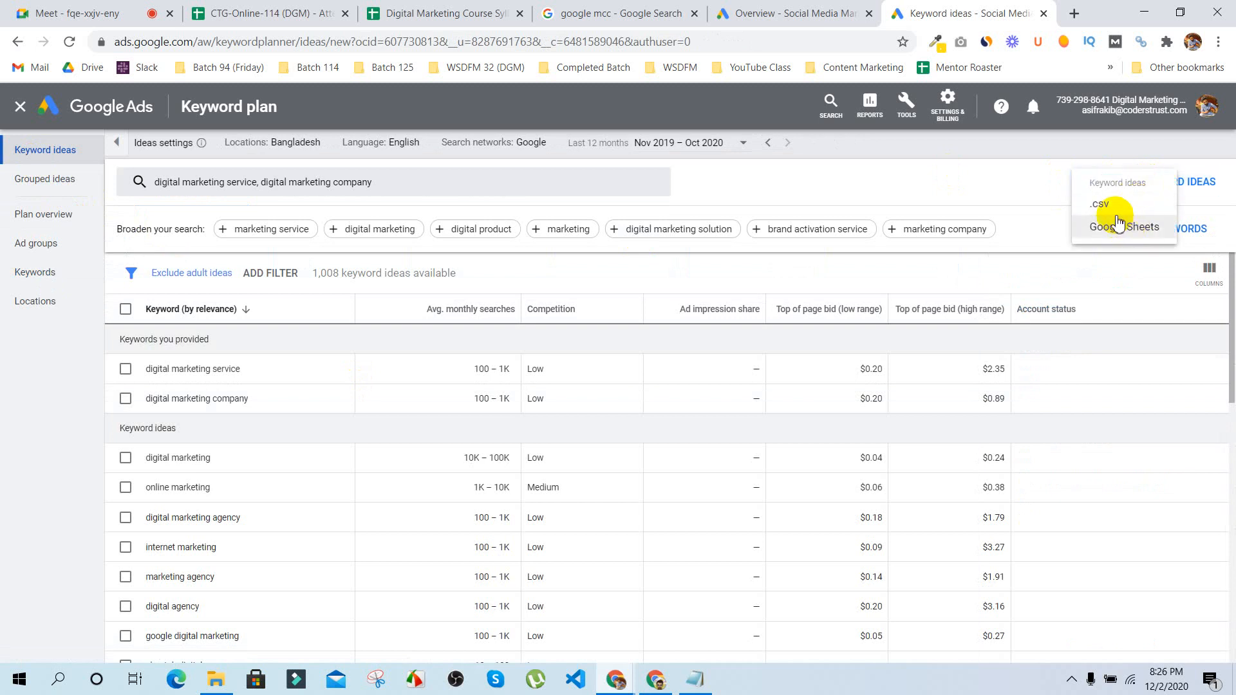
pyautogui.moveTo(1118, 222); pyautogui.dragTo(1046, 153)
pyautogui.click(1047, 153)
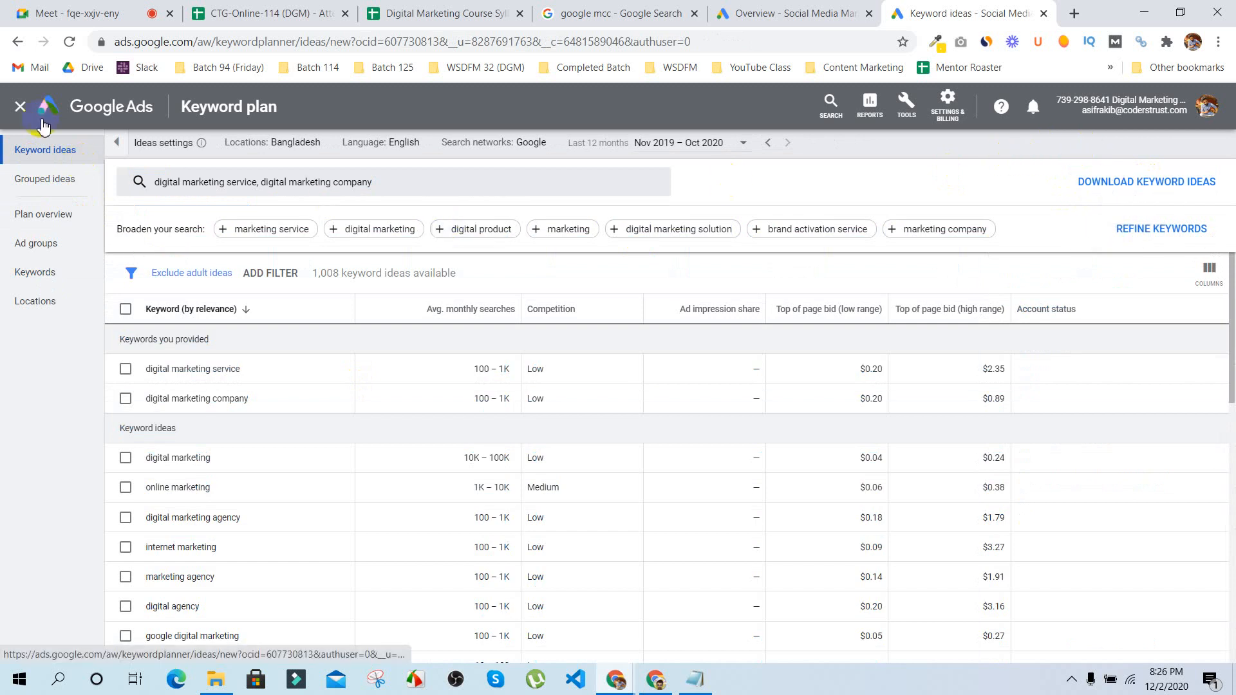
# Step: Go back from the keyword plan to the Keyword Planner start page
pyautogui.click(18, 43)
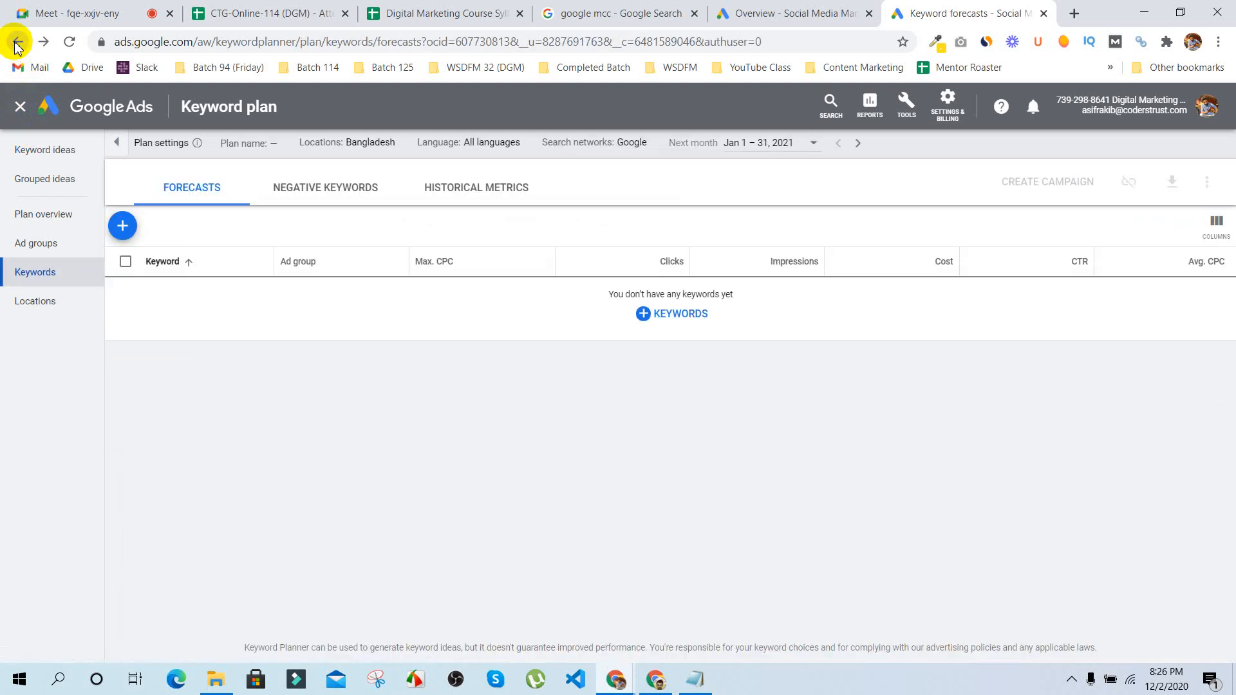
pyautogui.click(17, 43)
pyautogui.click(18, 44)
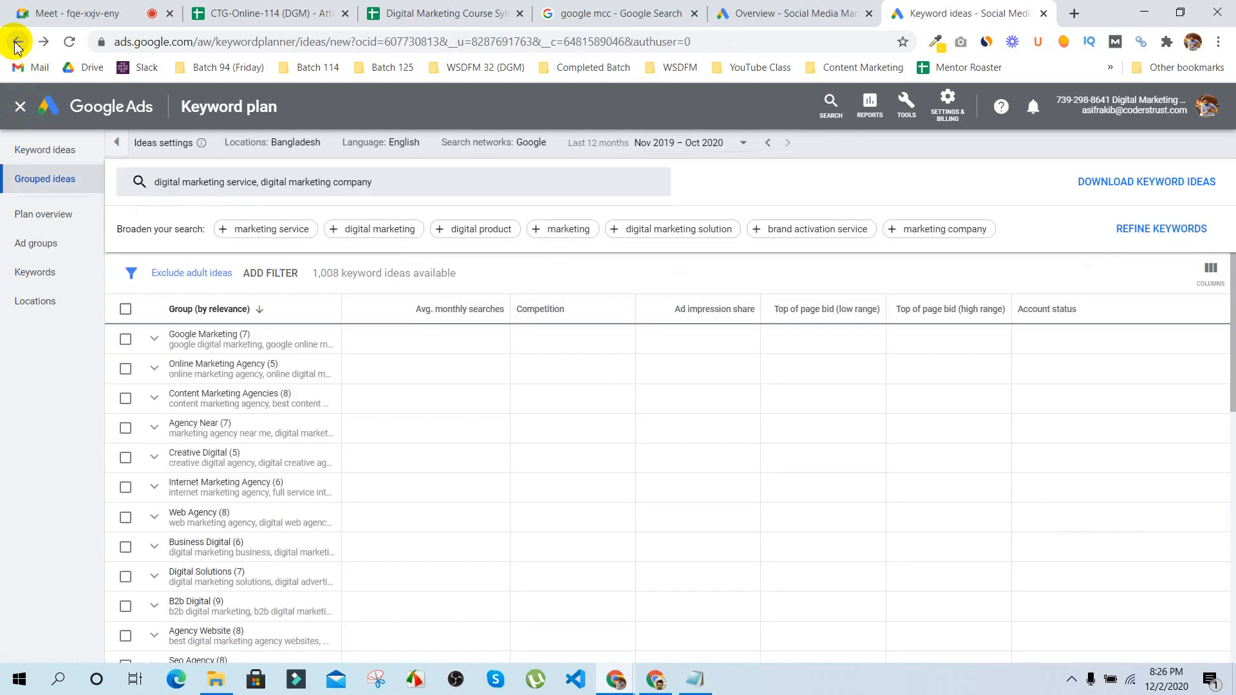
pyautogui.click(17, 44)
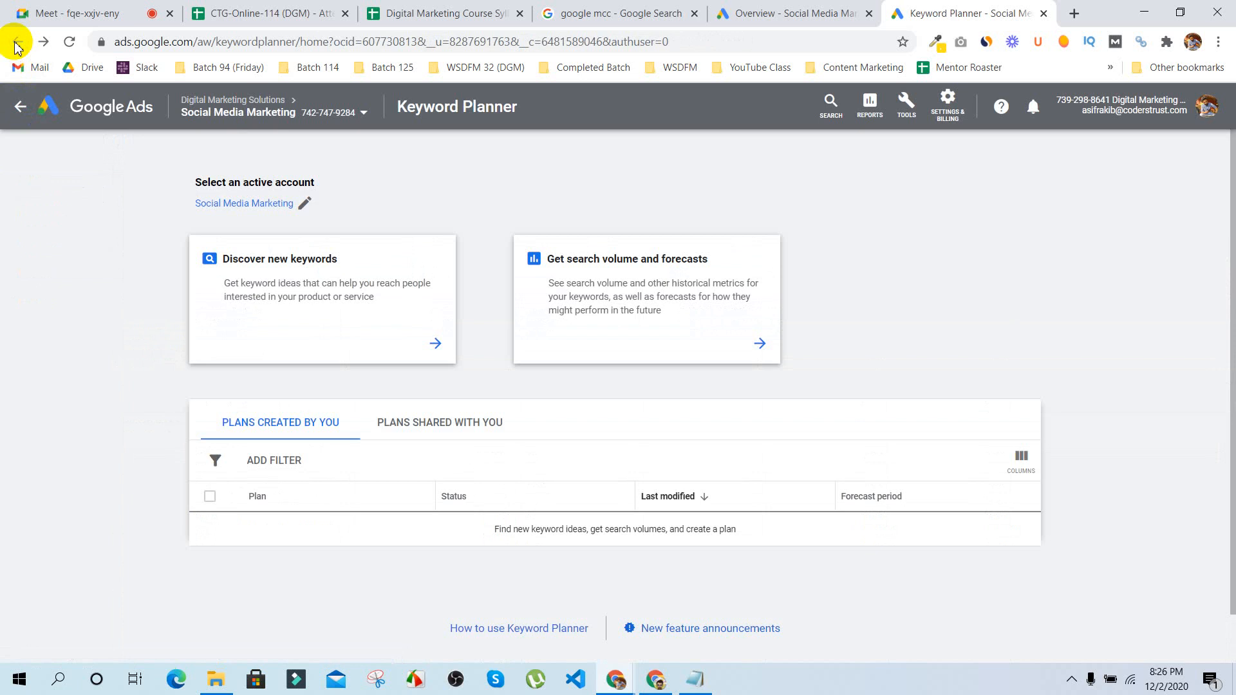
# Step: Start getting search volume and forecasts, and enter "digital marketing" as the keyword, correcting its spelling
pyautogui.click(625, 293)
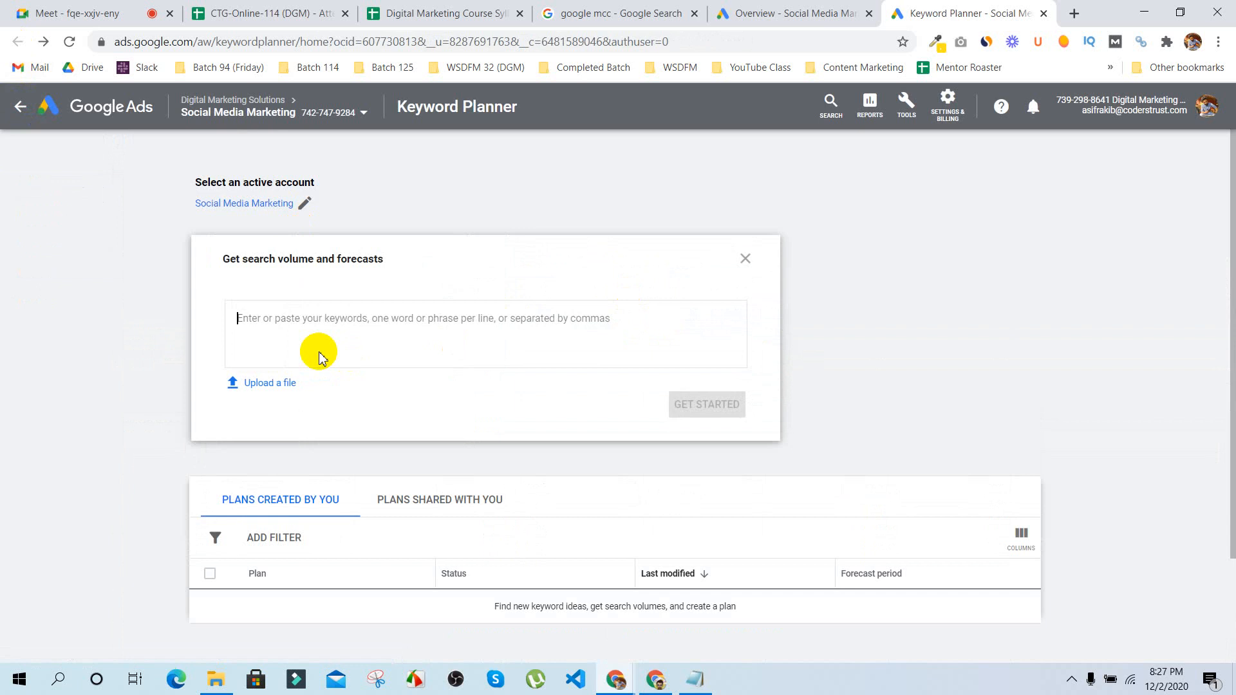
pyautogui.write('d')
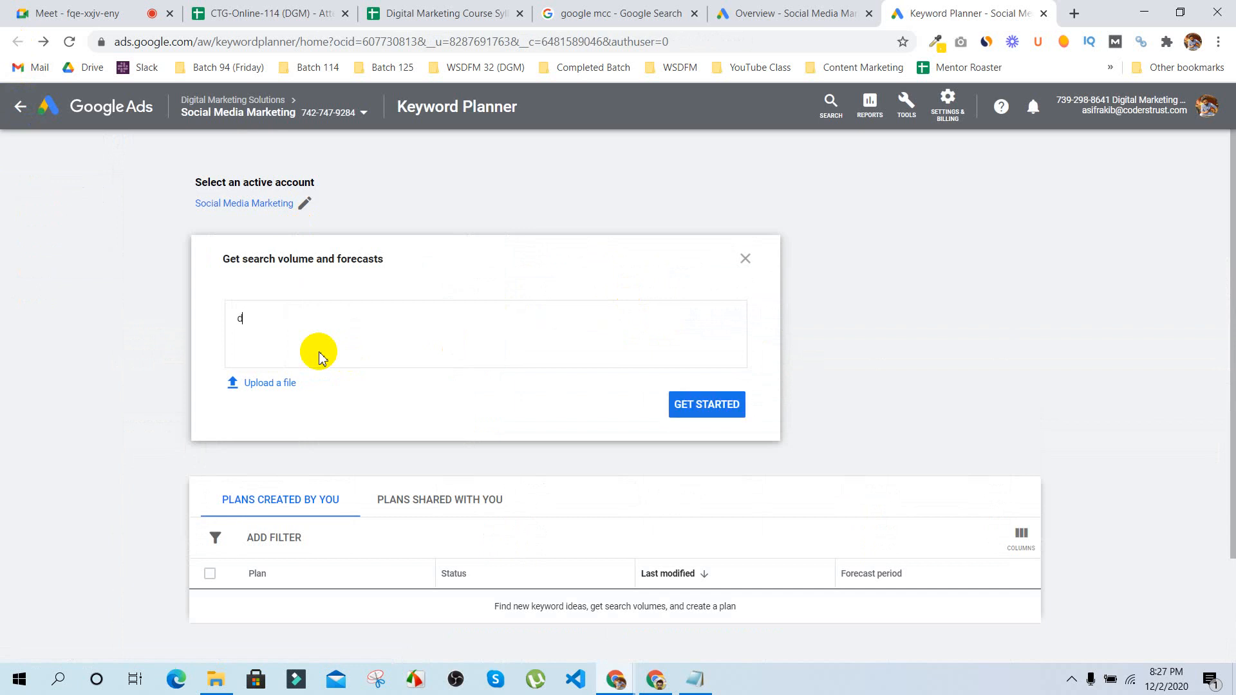
pyautogui.write('igital marekting')
pyautogui.rightClick(303, 318)
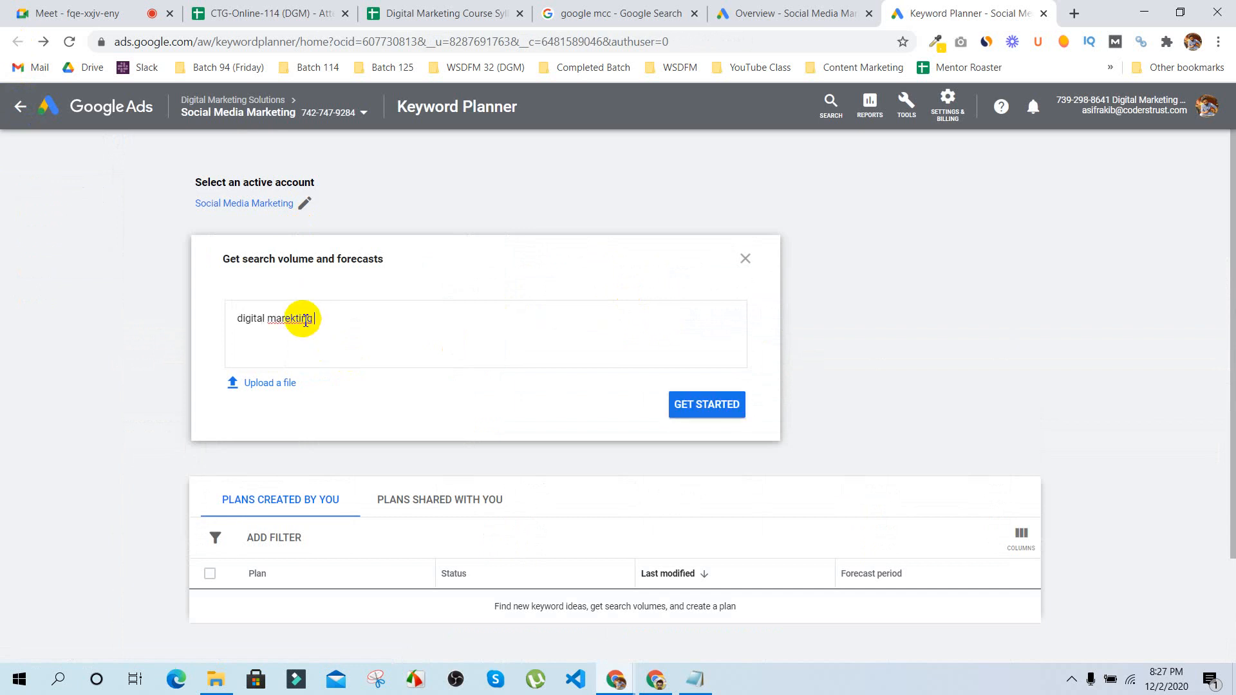
pyautogui.click(326, 331)
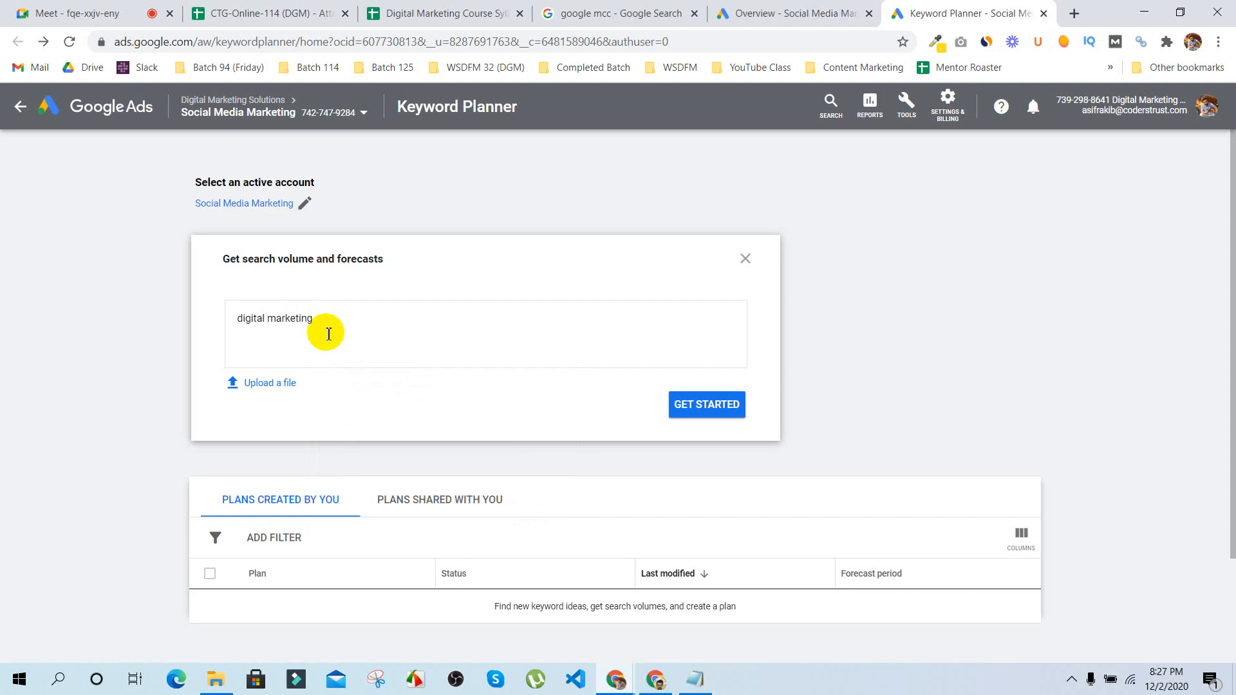
# Step: Enter "digital marketing services" and "digital marketing company" on separate lines as keywords for search volume and forecasts
pyautogui.write('services')
pyautogui.hotkey('ctrl', 'a')
pyautogui.hotkey('ctrl', 'c')
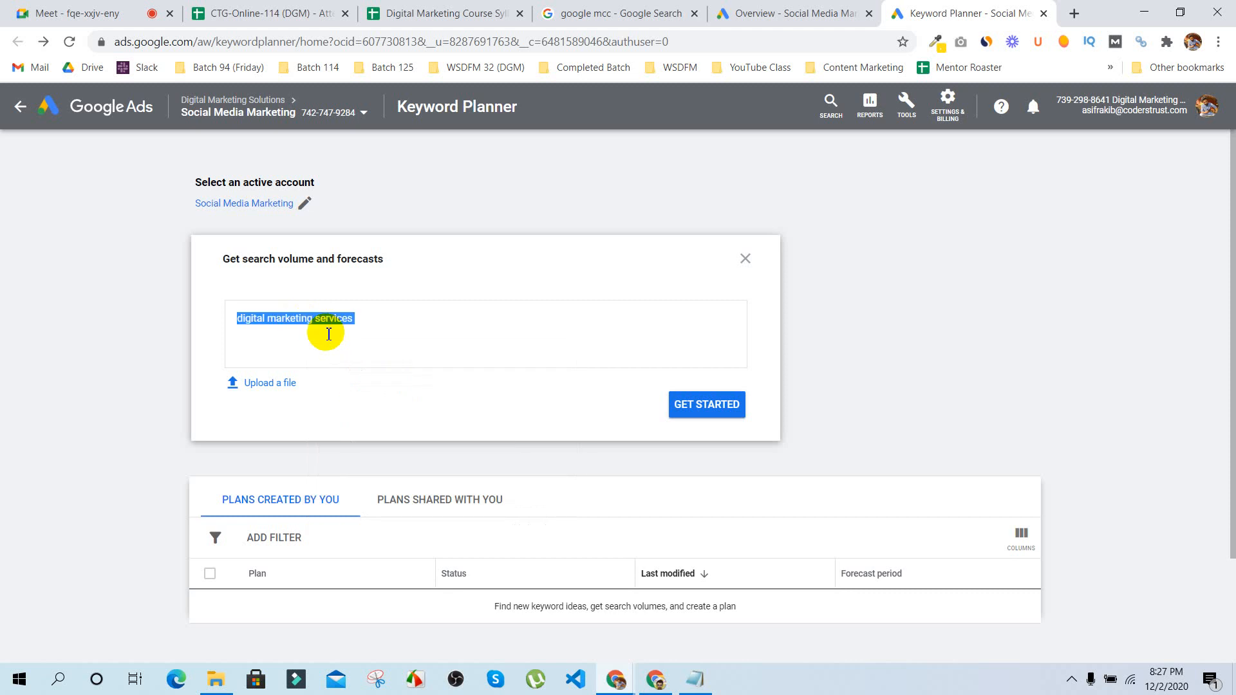
pyautogui.press('Right')
pyautogui.press('Return')
pyautogui.hotkey('ctrl', 'v')
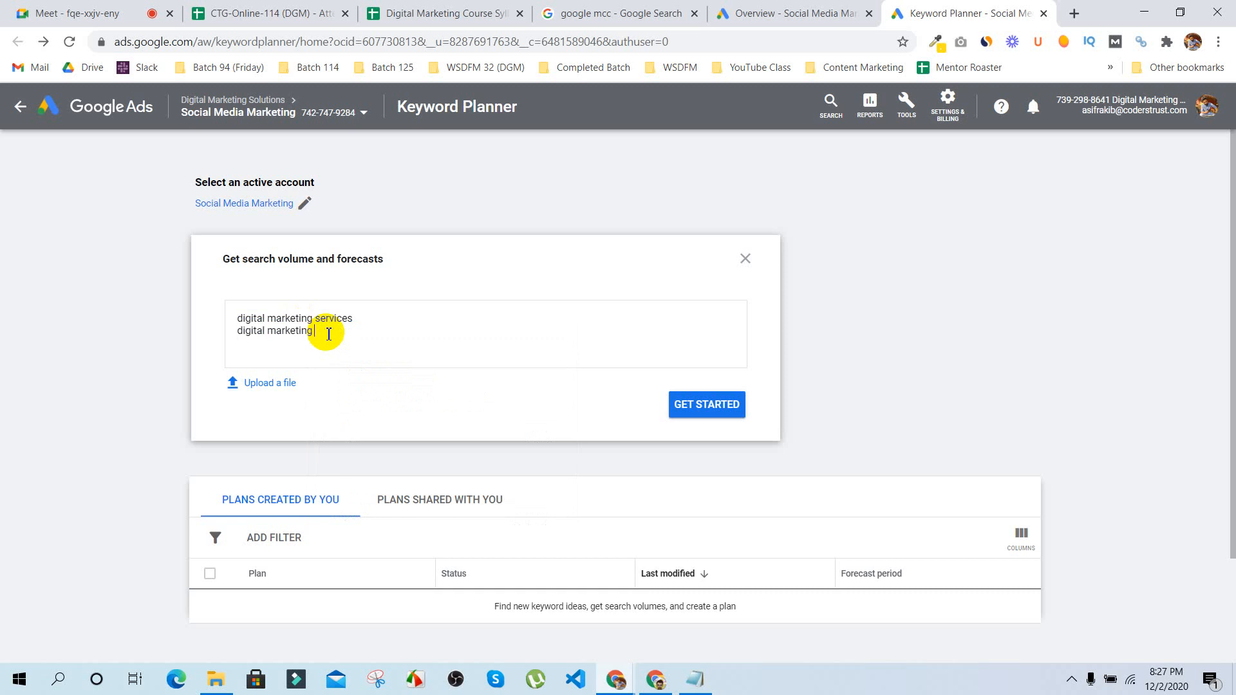
pyautogui.write('company')
pyautogui.press('Return')
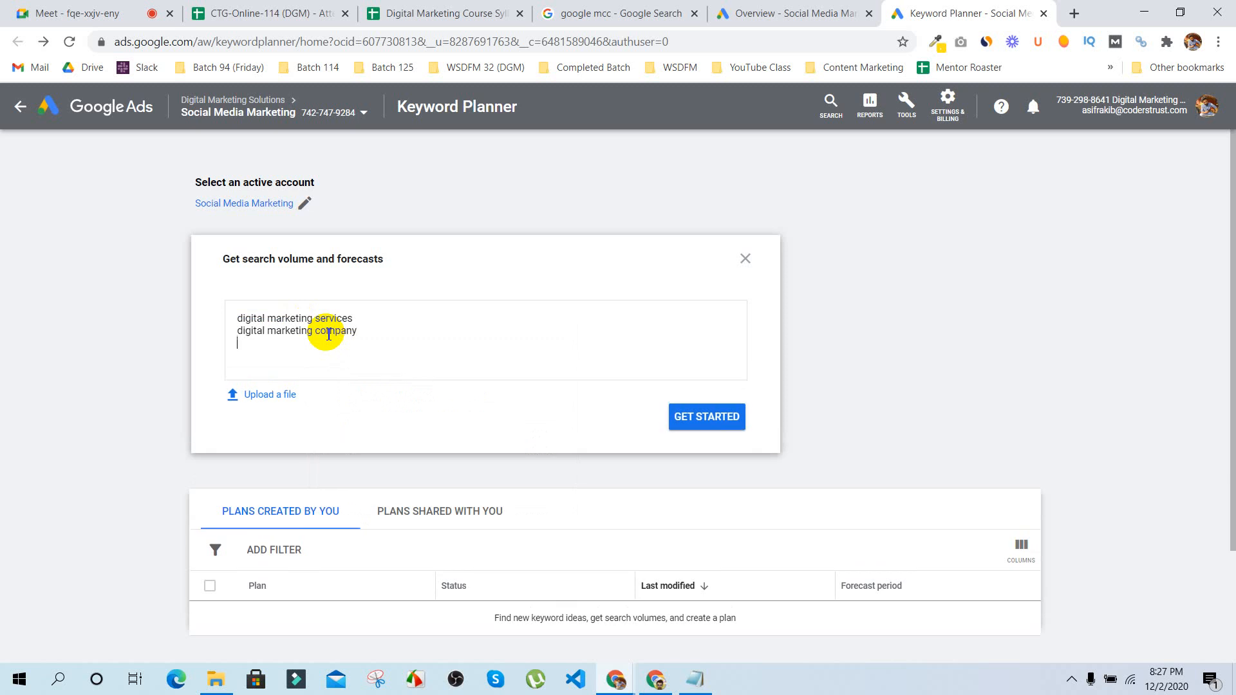
# Step: Add the keywords "best digital marketing services" and "Best SEO company" on new lines of the keyword list
pyautogui.hotkey('ctrl', 'v')
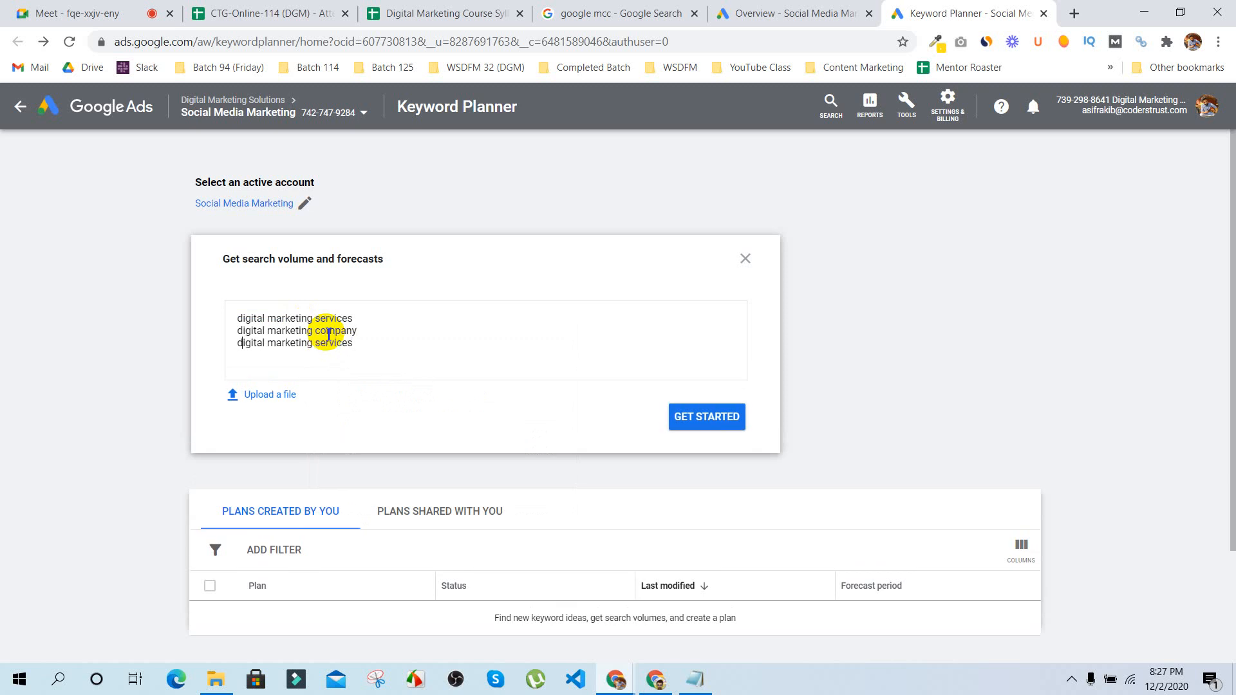
pyautogui.write('best')
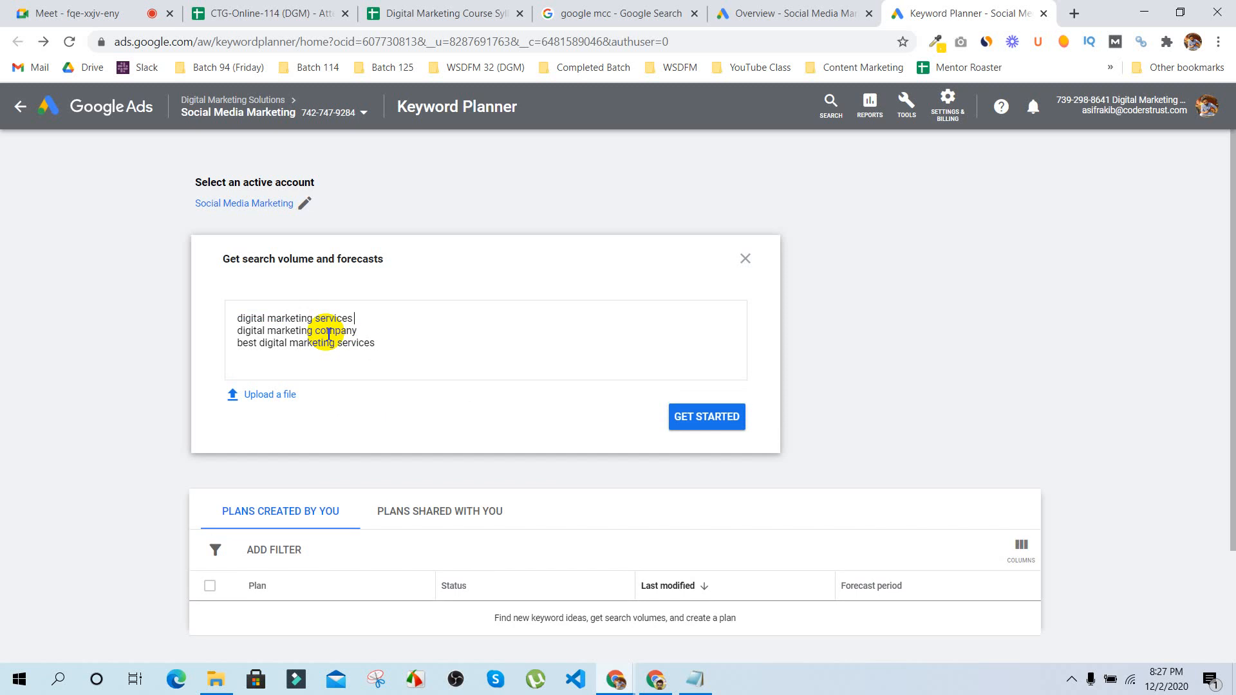
pyautogui.press('Return')
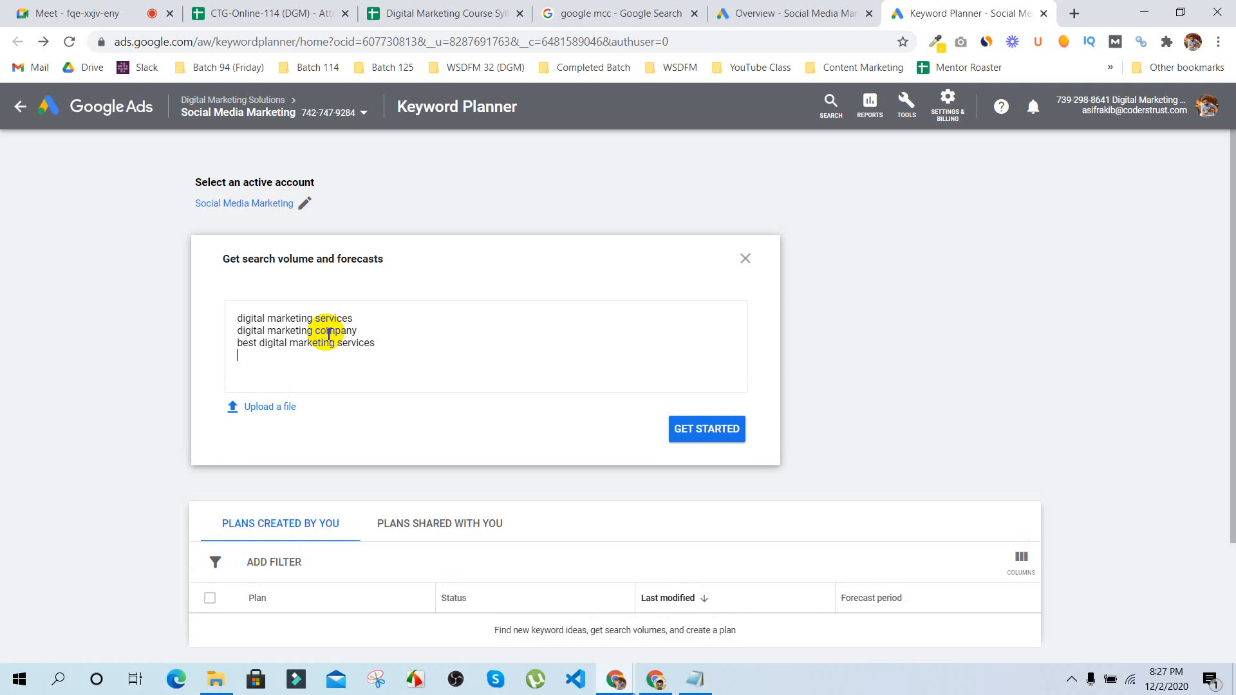
pyautogui.write('Best SEO company')
pyautogui.press('Return')
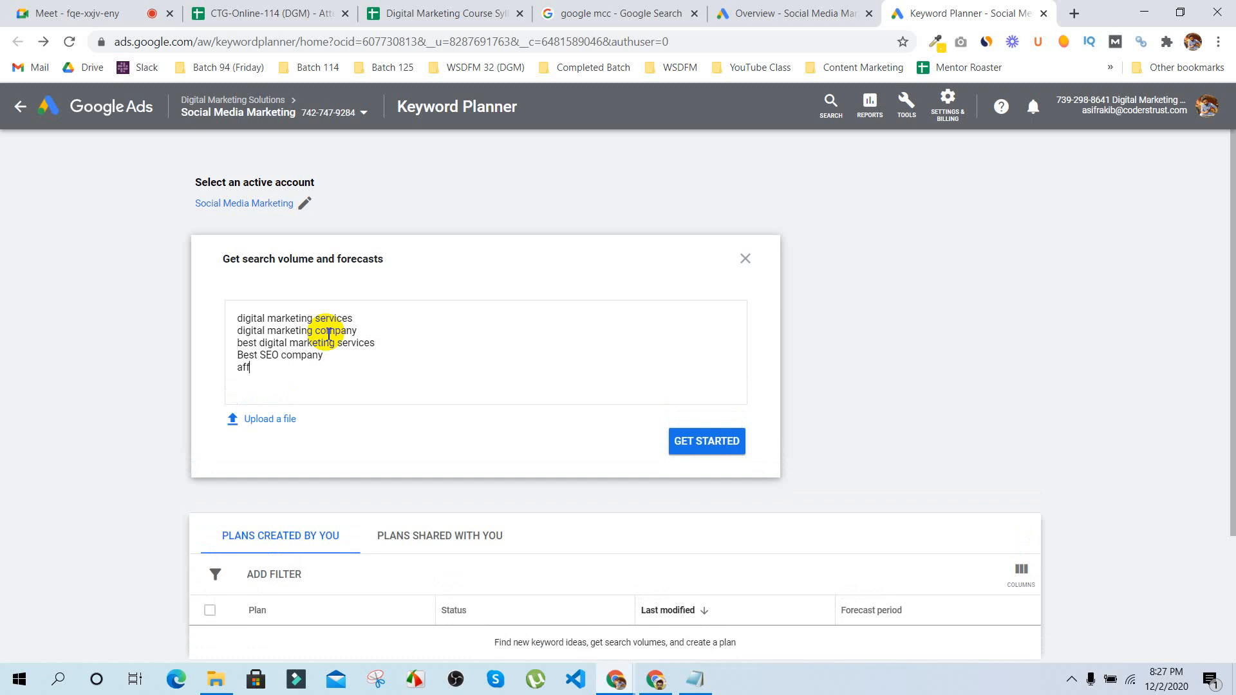
# Step: Add the keyword "affordable marketing solutions company" and get the search volume and forecasts for the whole list
pyautogui.write('affortable')
pyautogui.rightClick(258, 372)
pyautogui.click(288, 383)
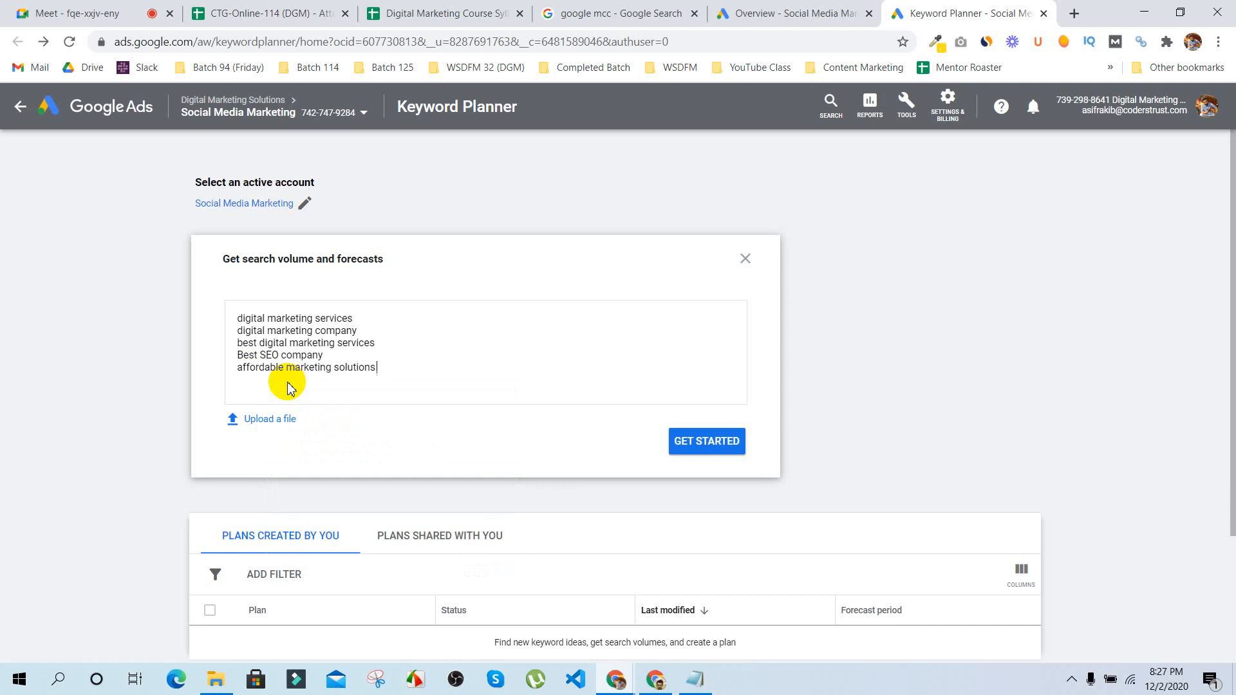
pyautogui.write('pany')
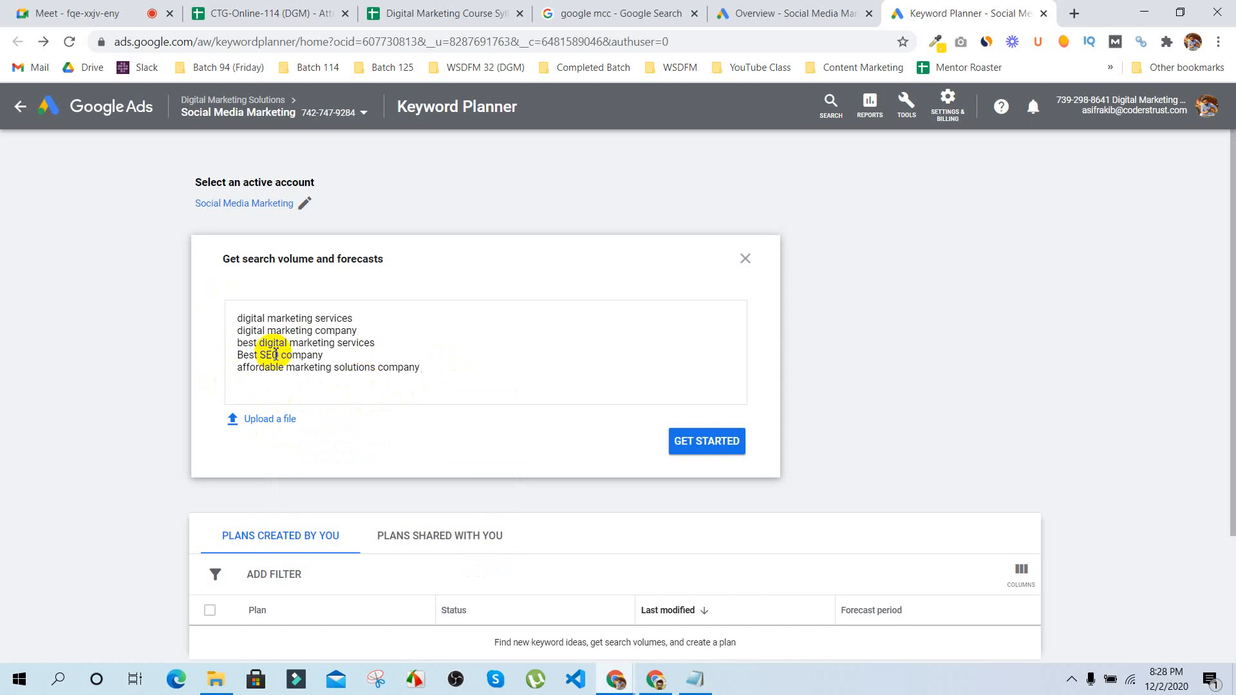
pyautogui.click(711, 449)
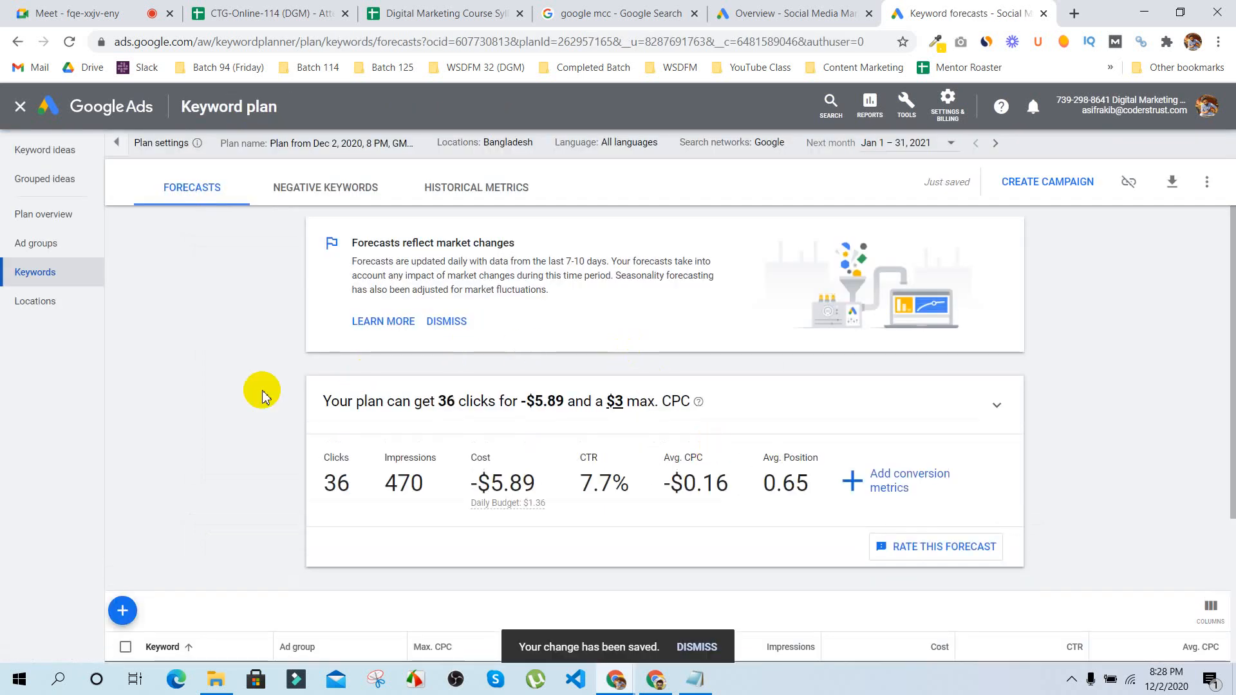
# Step: Examine the plan's forecast summary and per-keyword forecasts, plus the keywords' historical metrics such as monthly searches, competition and page bids
pyautogui.scroll(-3, 292, 381)
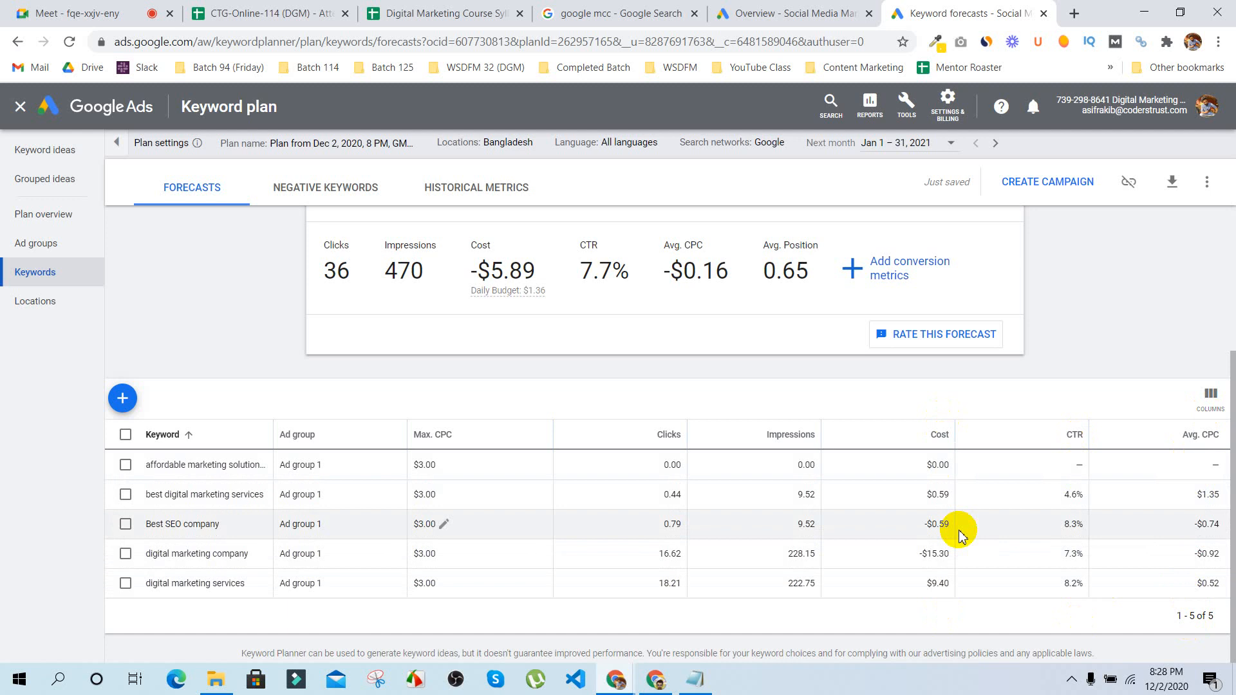
pyautogui.scroll(3, 959, 534)
pyautogui.scroll(-3, 944, 488)
pyautogui.scroll(3, 947, 469)
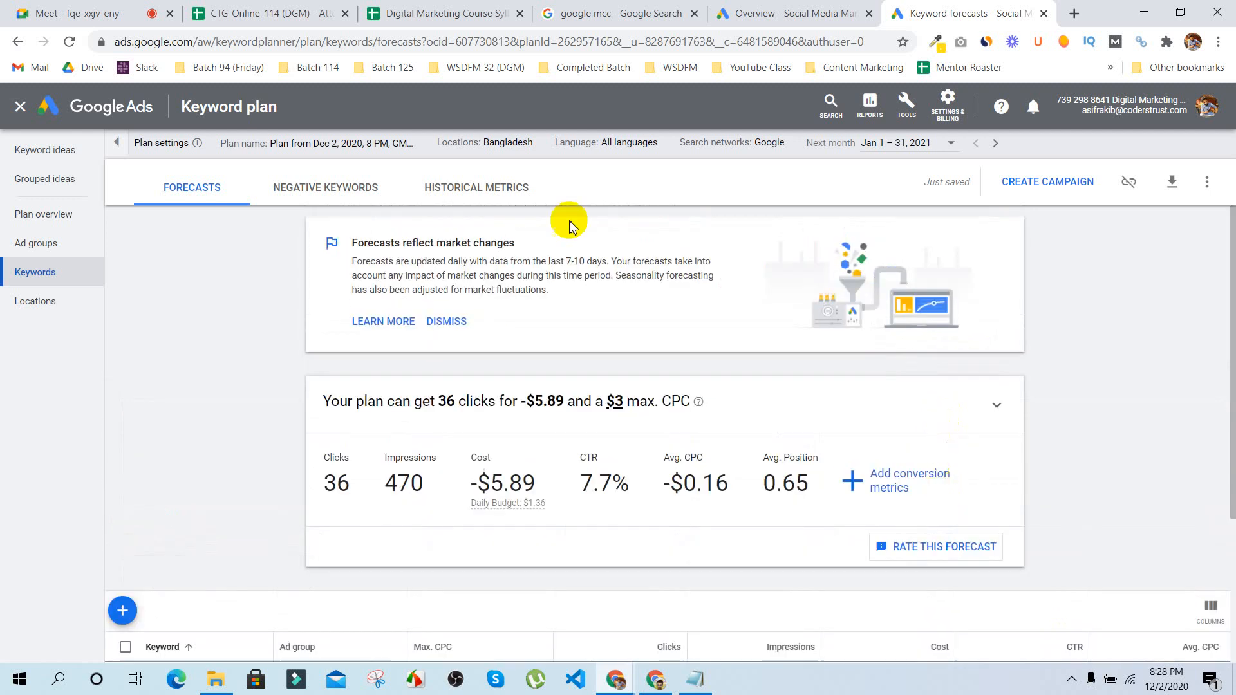
pyautogui.scroll(-3, 313, 450)
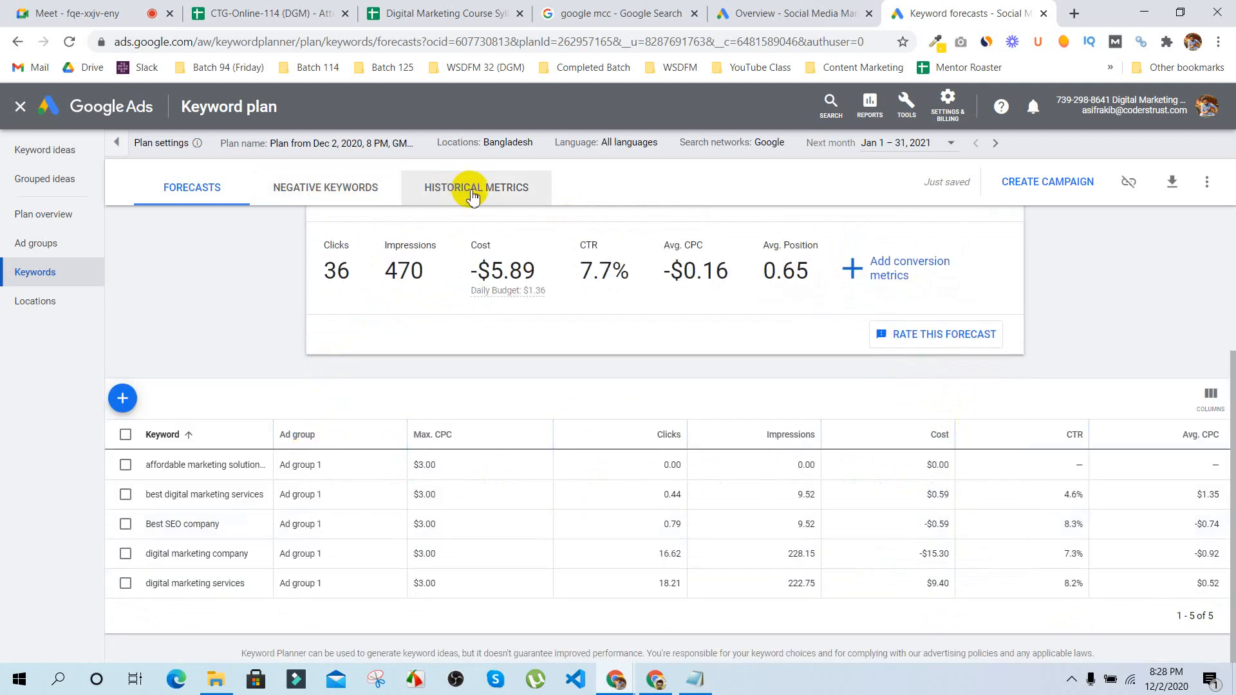
pyautogui.click(473, 195)
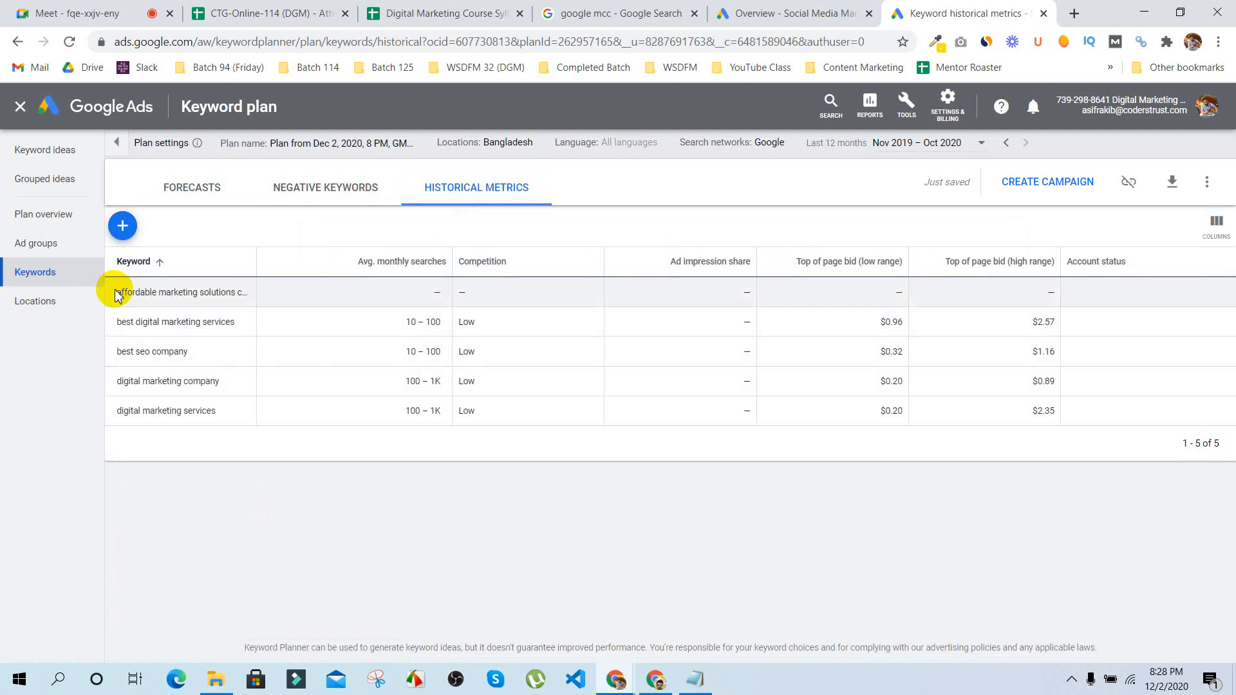
pyautogui.moveTo(117, 295); pyautogui.dragTo(331, 519)
pyautogui.click(331, 519)
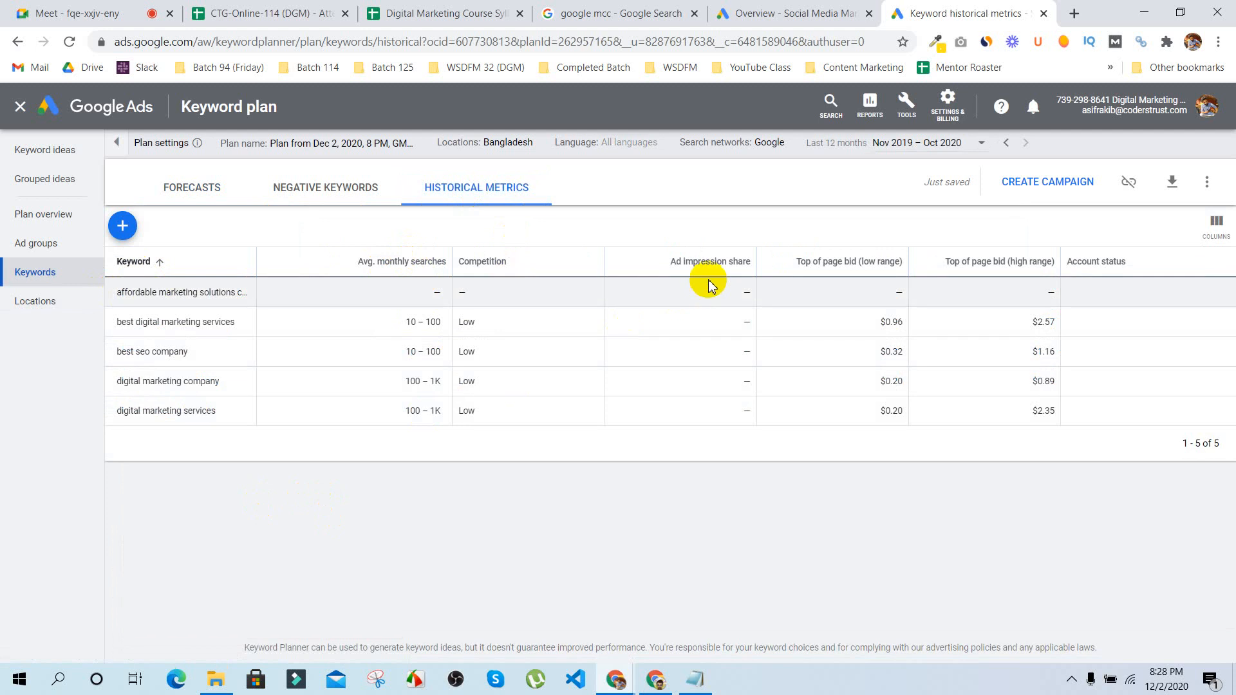
pyautogui.moveTo(871, 269)
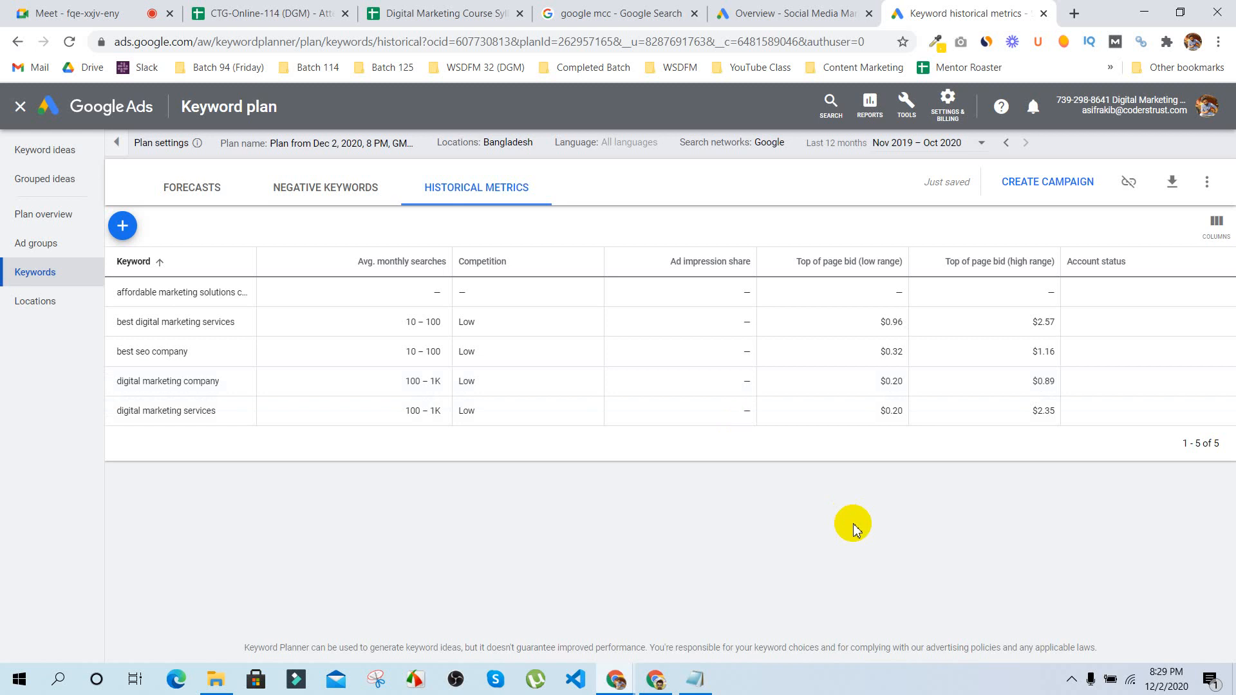
# Step: Search the web for wordtracker.com in a new browser tab, open the Wordtracker keyword tool and close the search results
pyautogui.click(1074, 15)
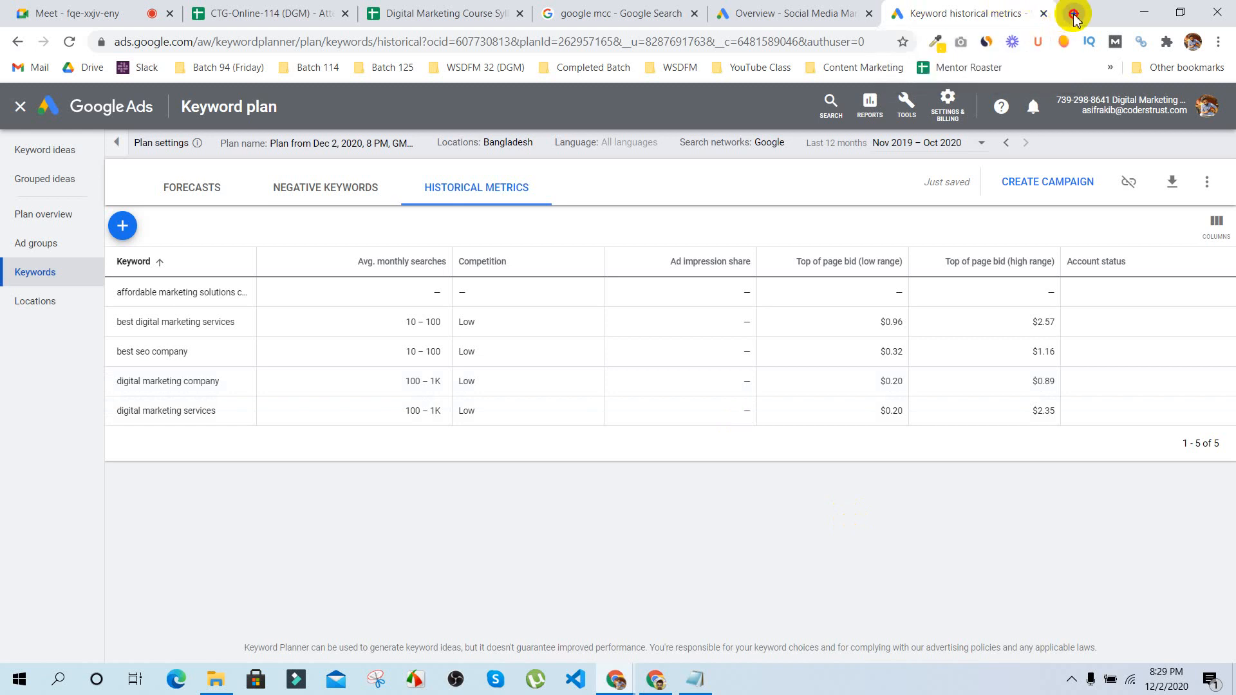
pyautogui.write('word')
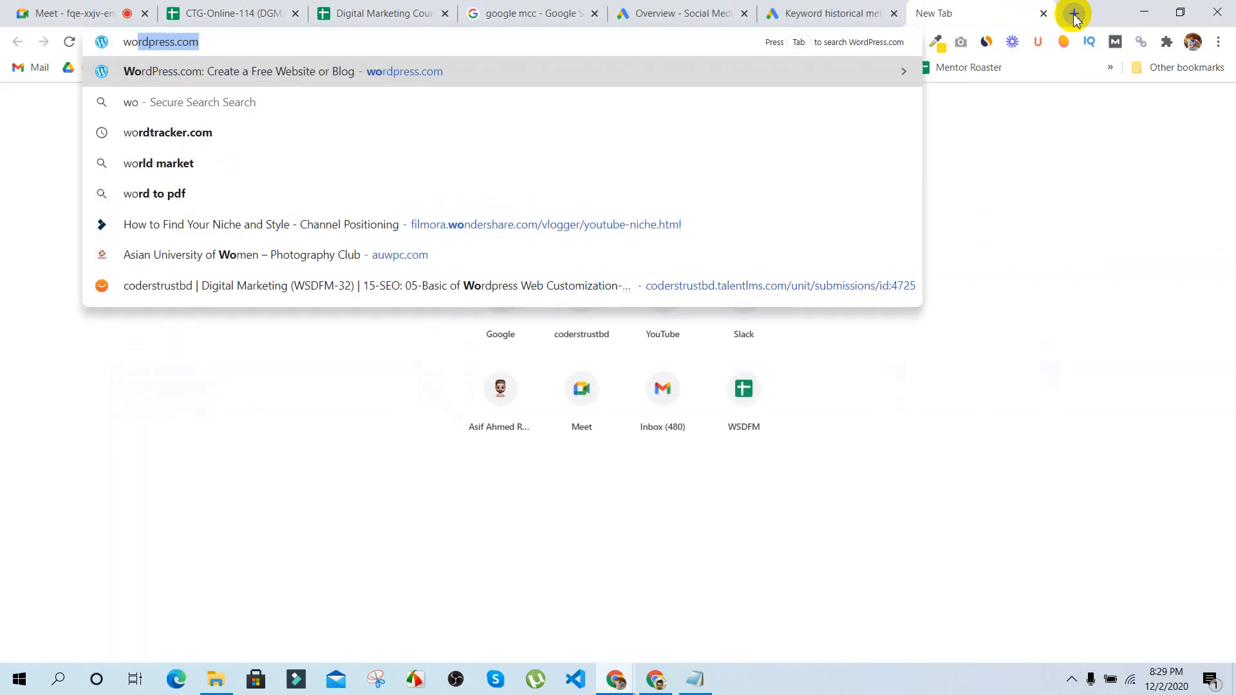
pyautogui.write('tr')
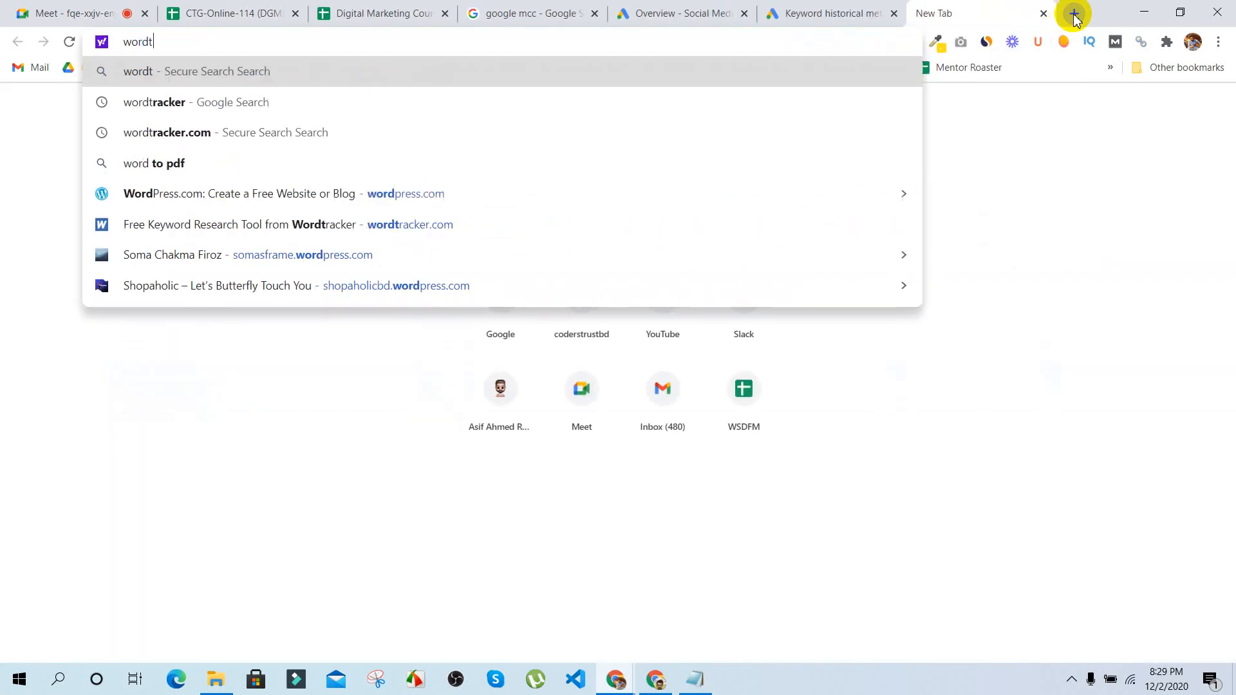
pyautogui.press('Down')
pyautogui.press('Down')
pyautogui.press('Return')
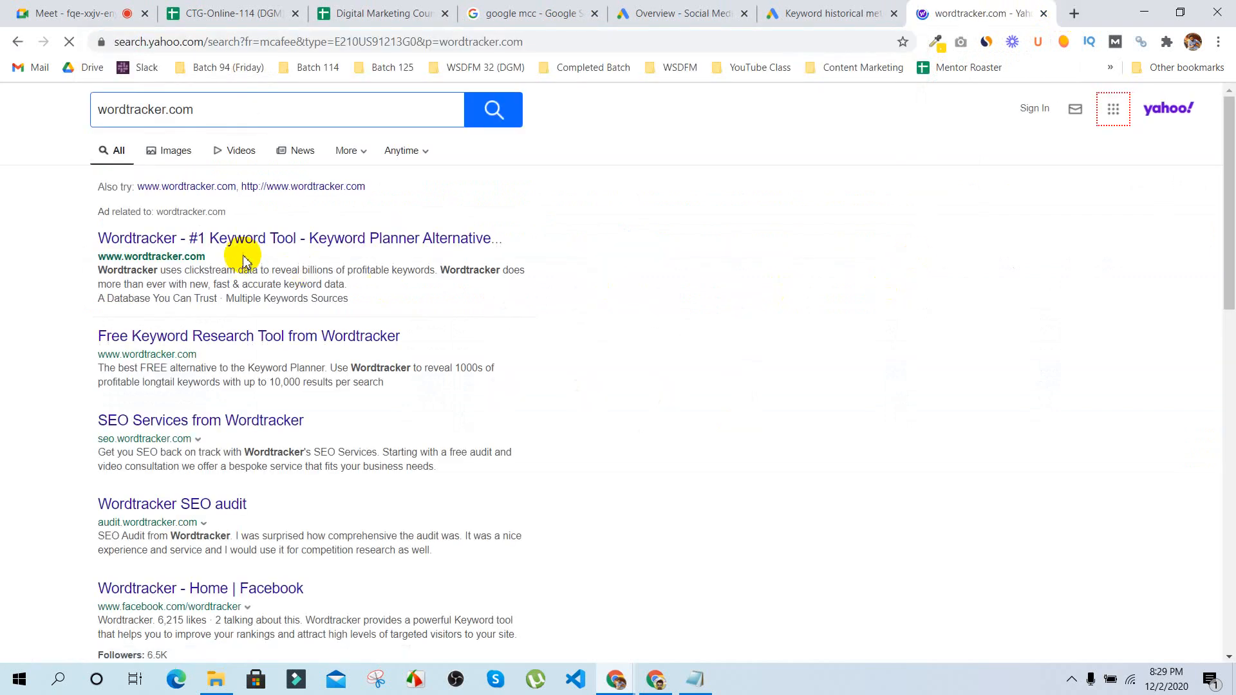
pyautogui.click(281, 243)
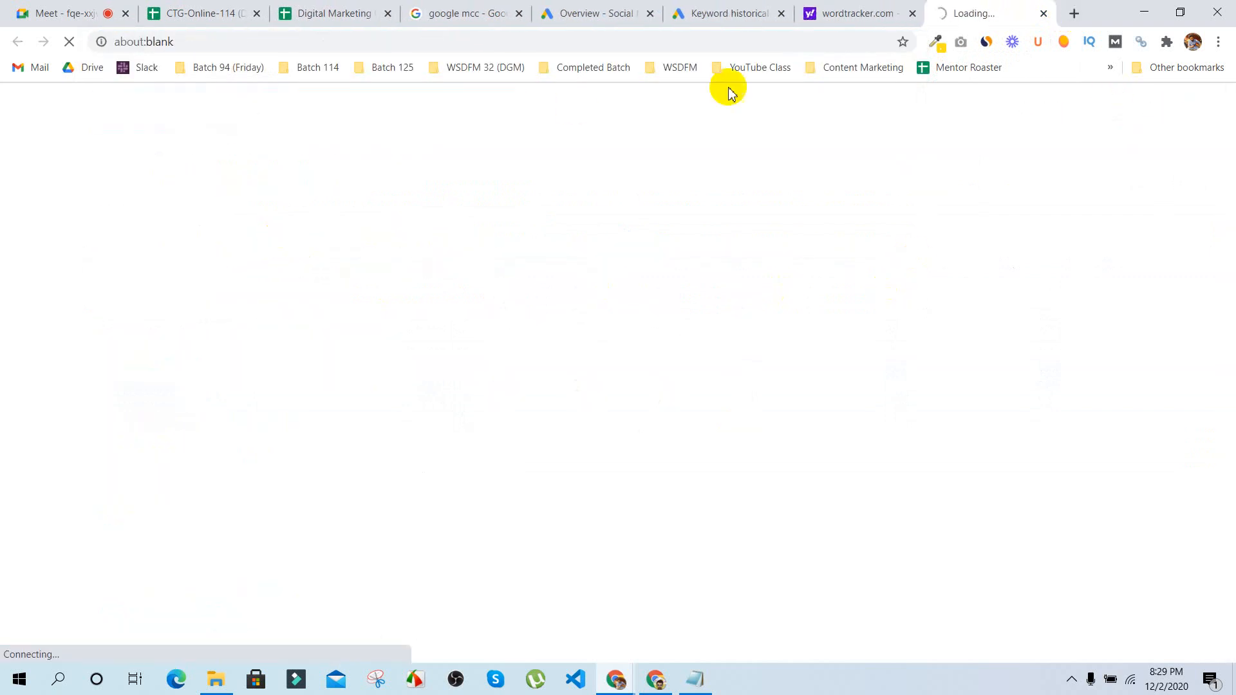
pyautogui.click(882, 14)
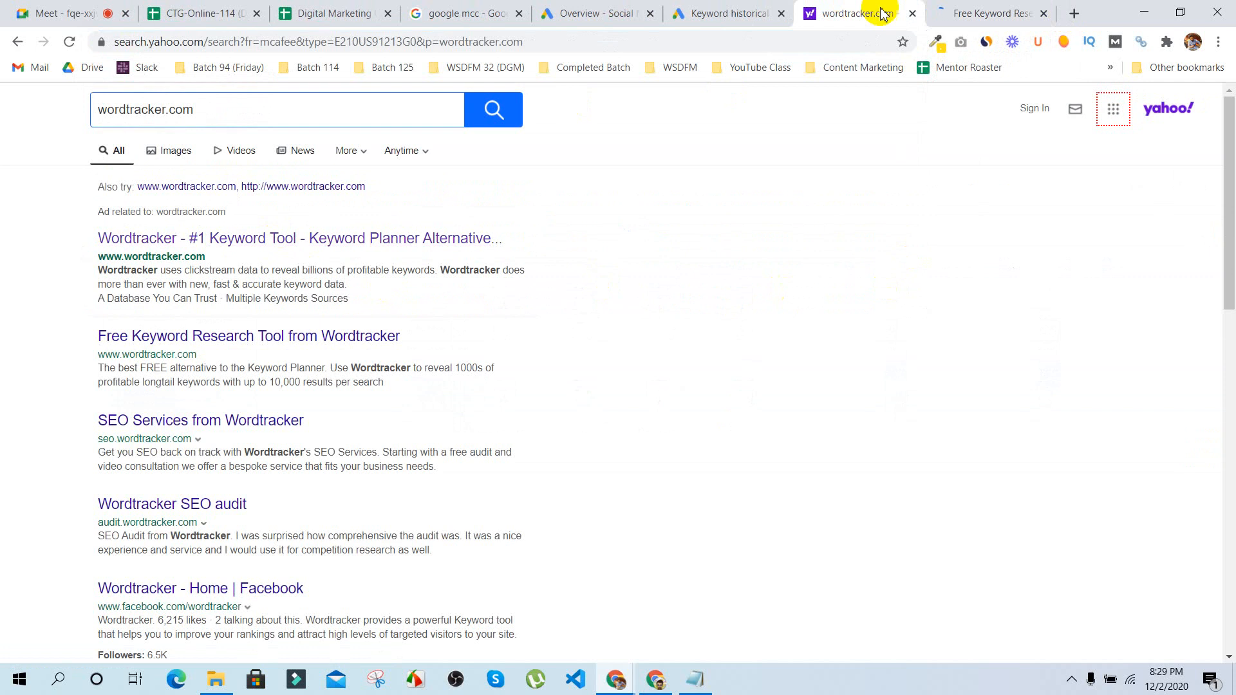
pyautogui.click(913, 14)
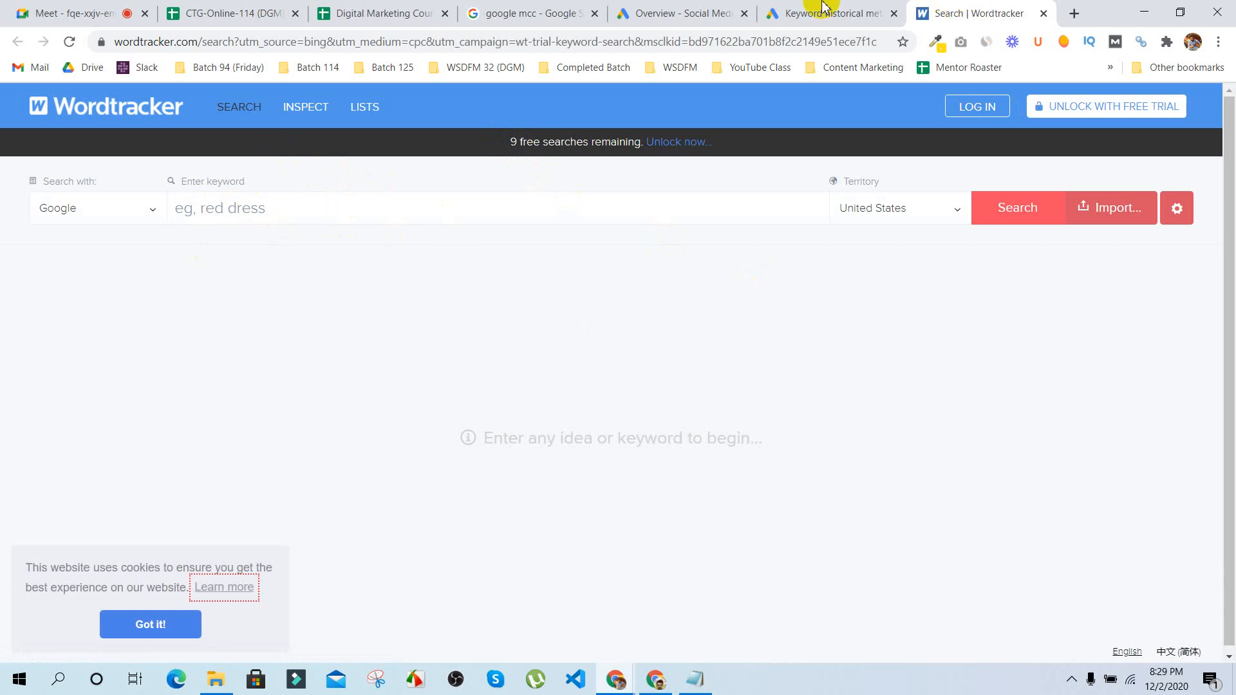
pyautogui.click(801, 7)
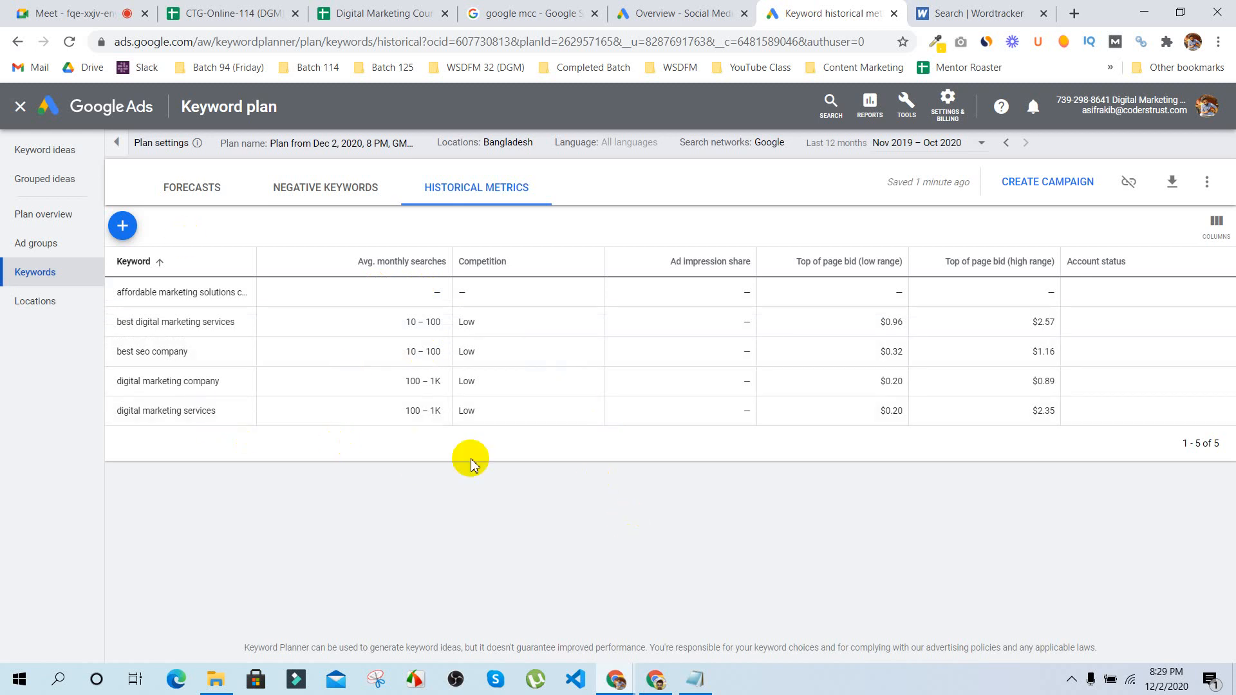
pyautogui.click(692, 9)
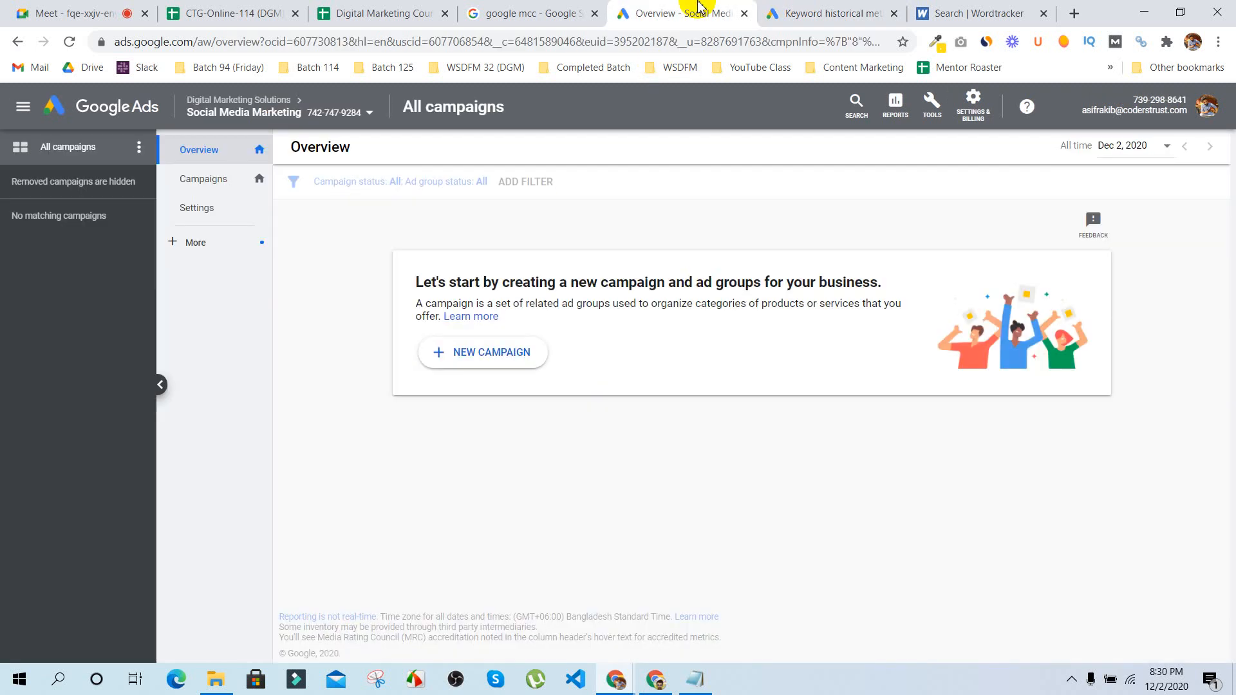
pyautogui.click(773, 8)
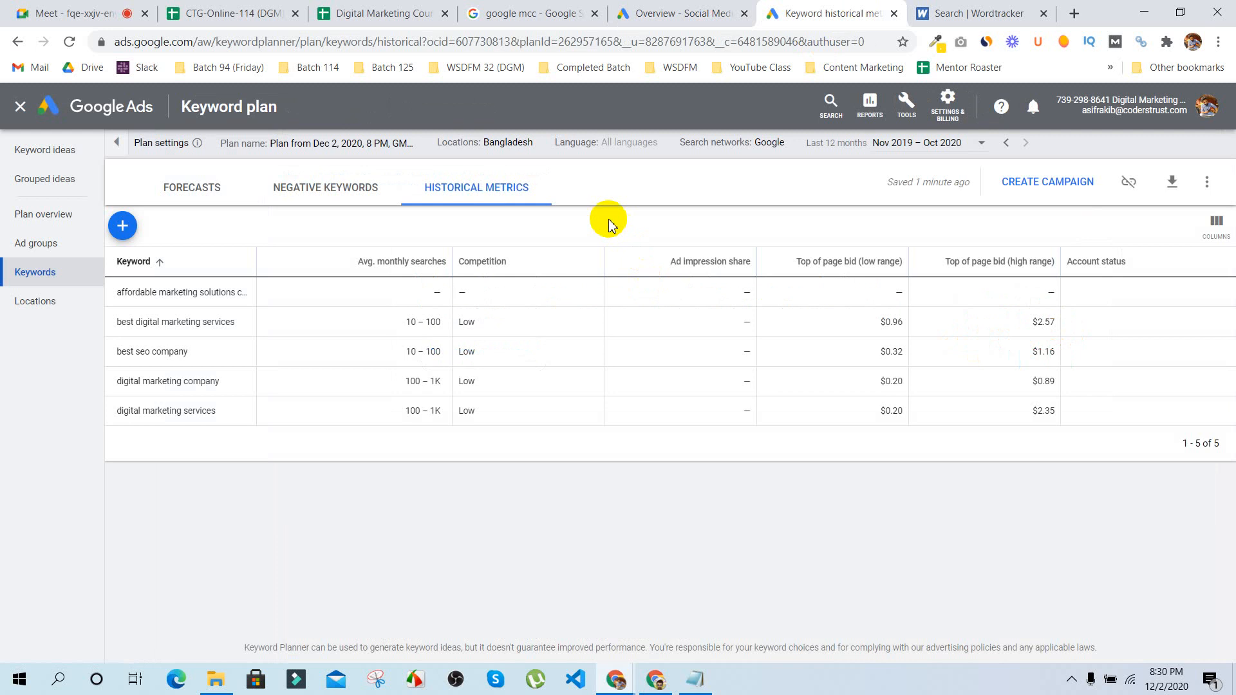
# Step: Start a new campaign from the Google Ads account overview and choose to create it without a goal's guidance
pyautogui.click(652, 8)
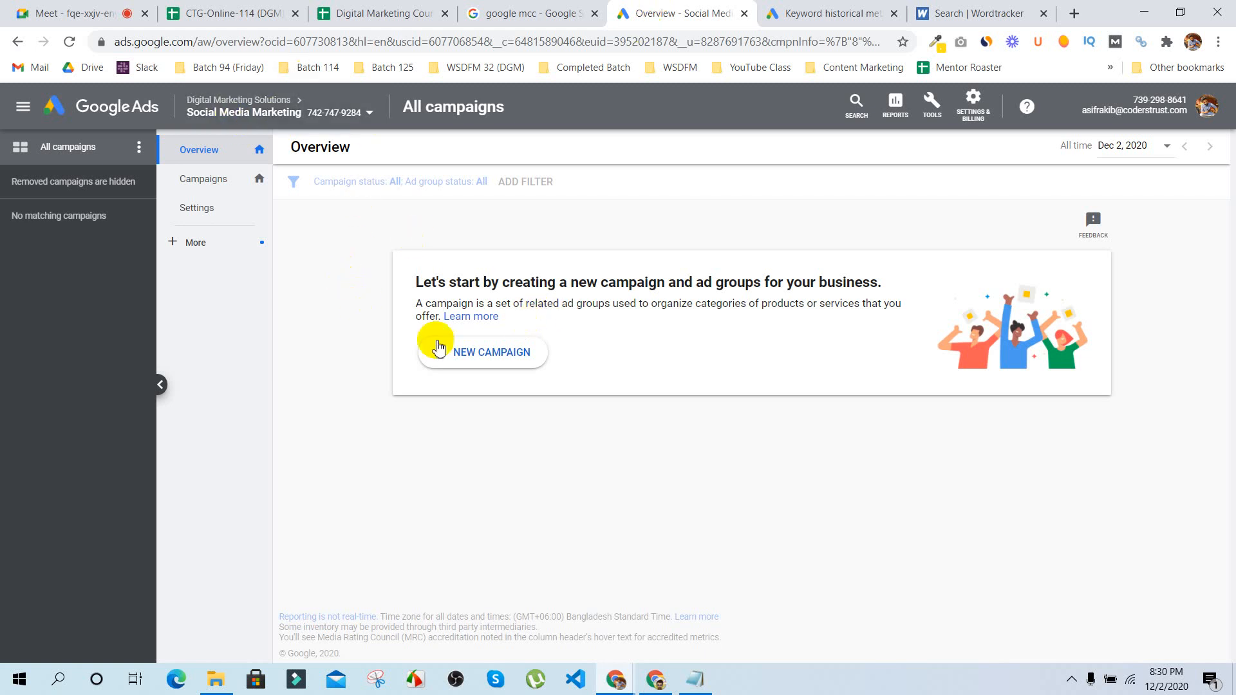
pyautogui.click(472, 362)
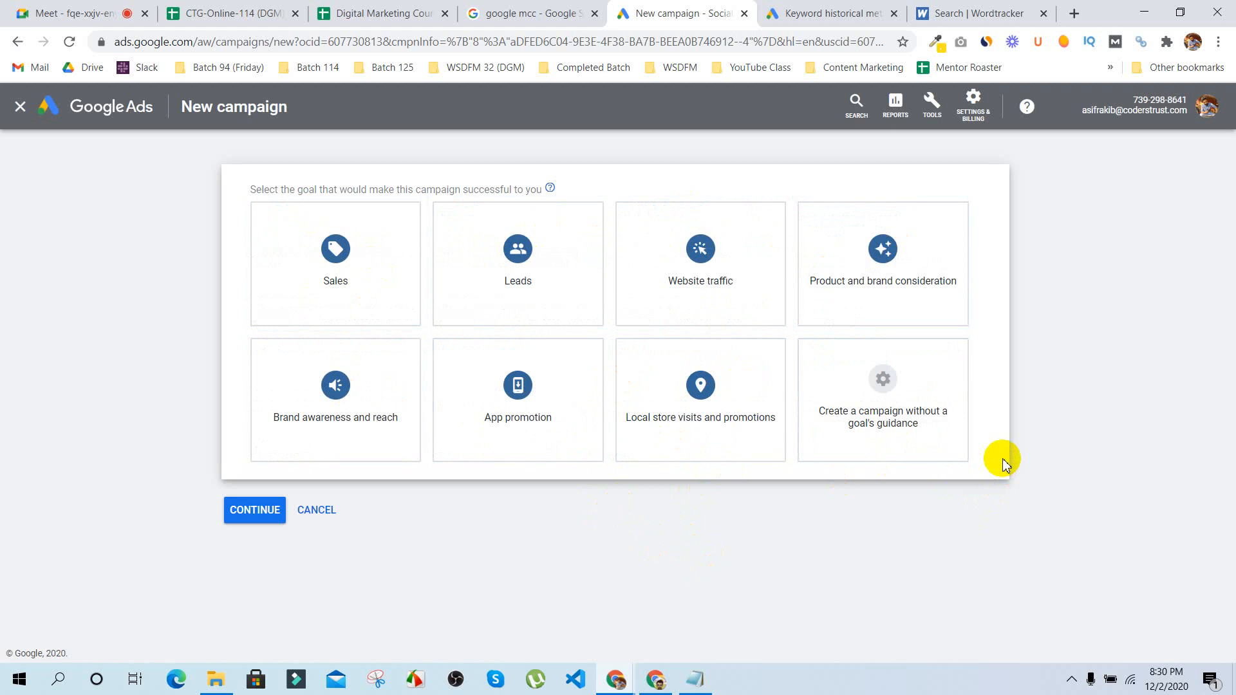
pyautogui.click(931, 412)
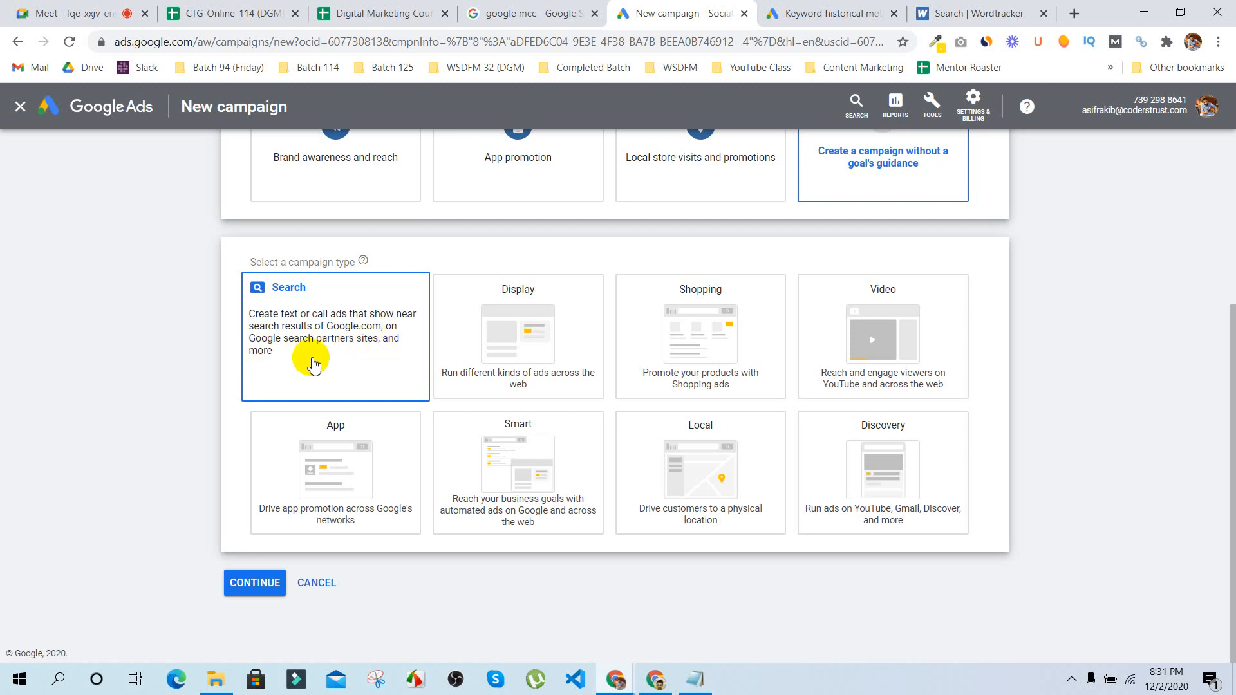
# Step: Look over the descriptions of the available campaign types and select Search as the campaign type
pyautogui.click(451, 353)
pyautogui.click(647, 360)
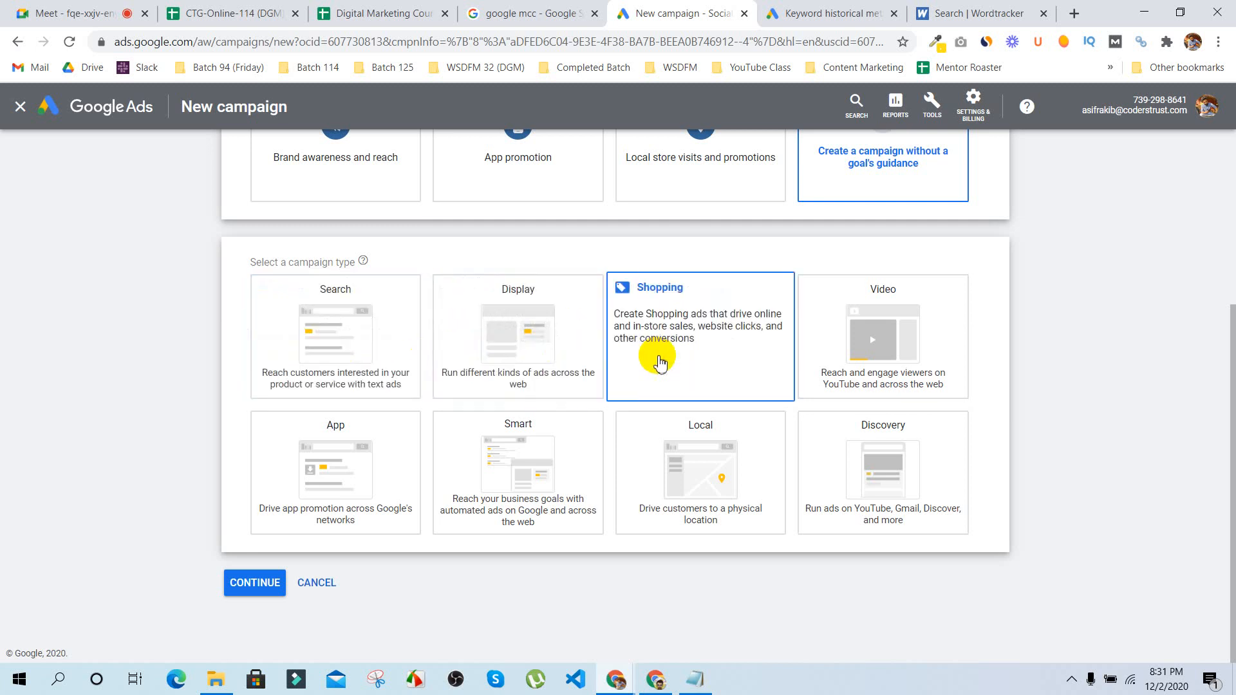
pyautogui.click(885, 367)
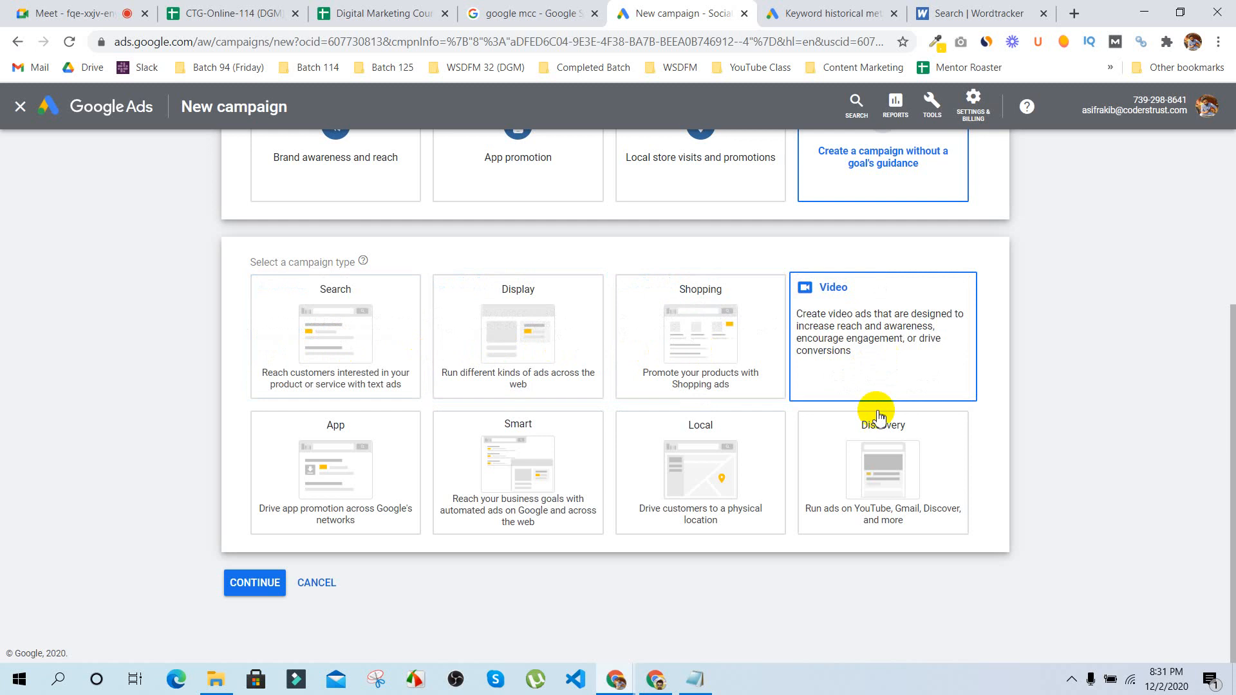
pyautogui.click(863, 491)
pyautogui.click(681, 483)
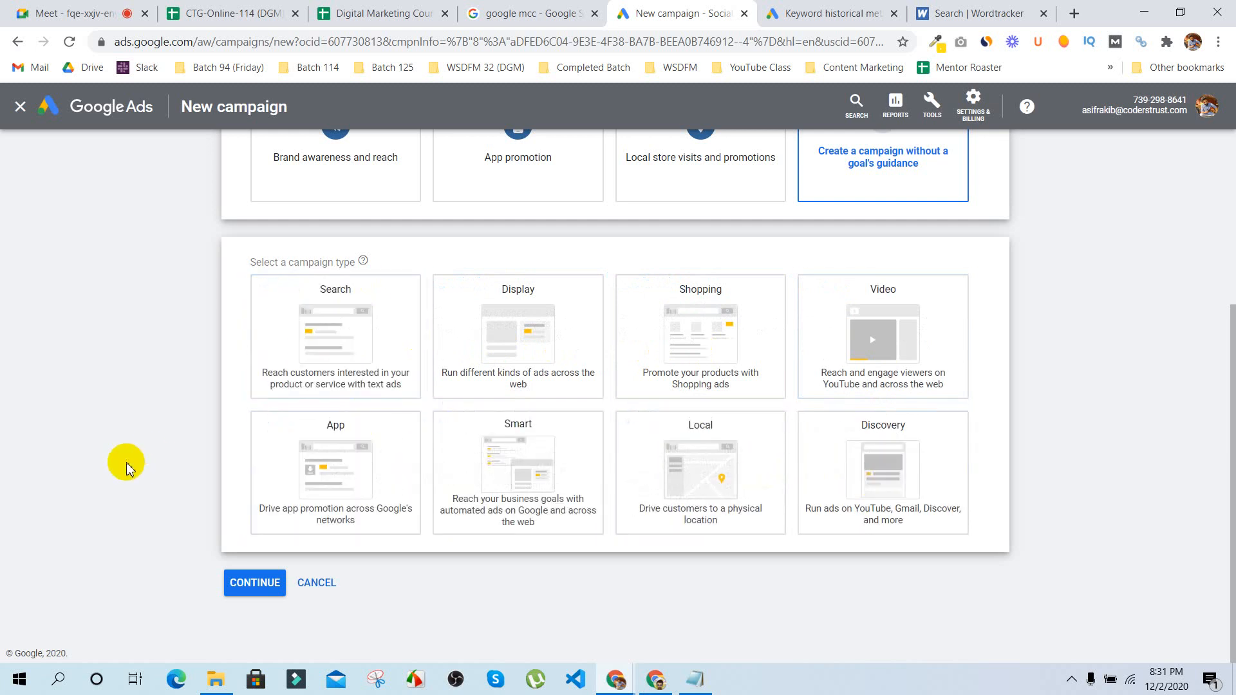
pyautogui.click(328, 325)
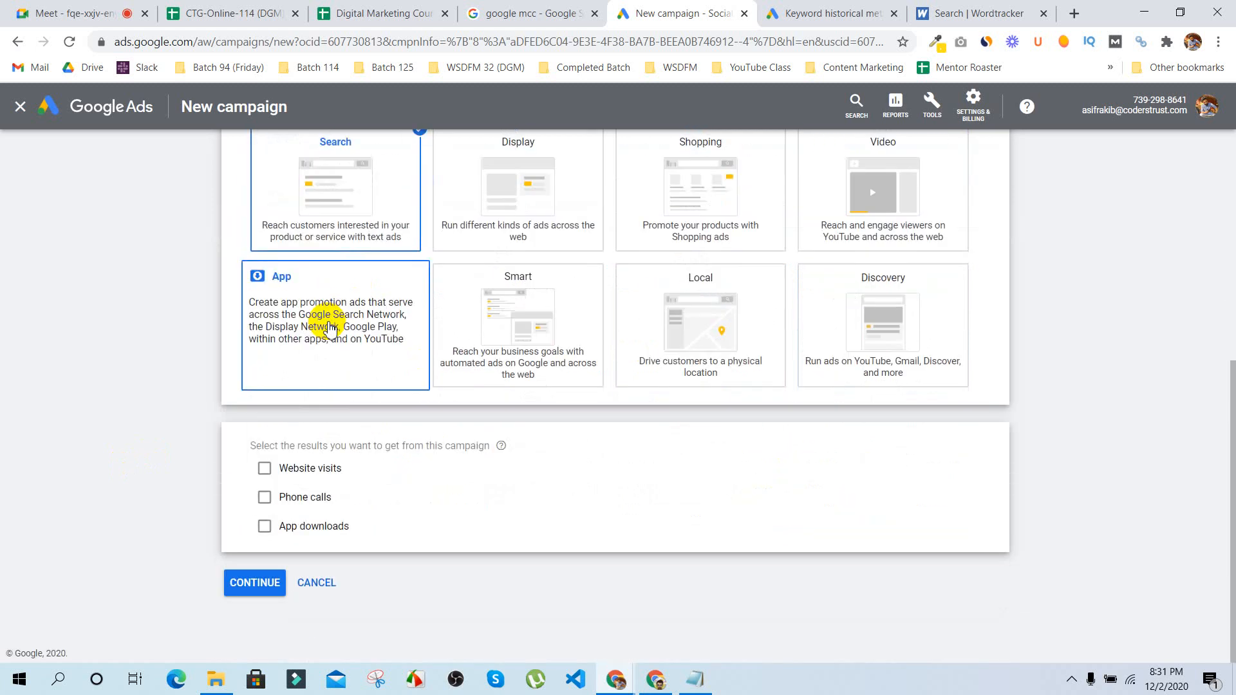
pyautogui.scroll(3, 174, 463)
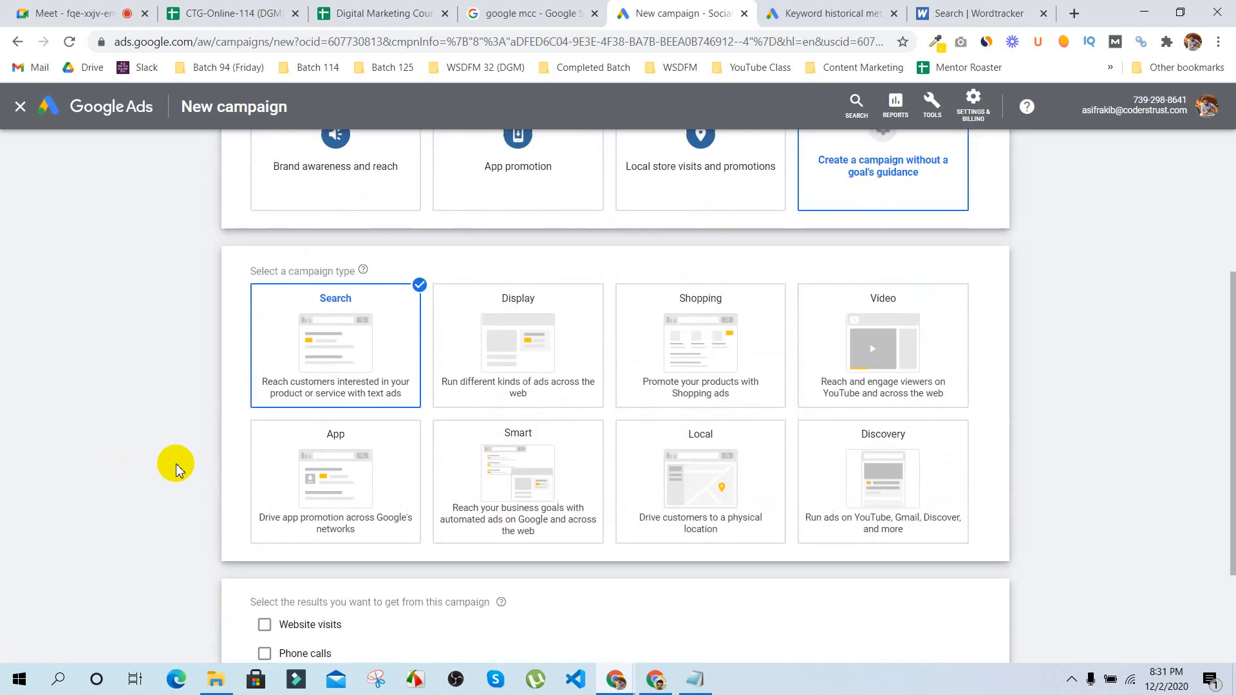
pyautogui.scroll(-3, 147, 412)
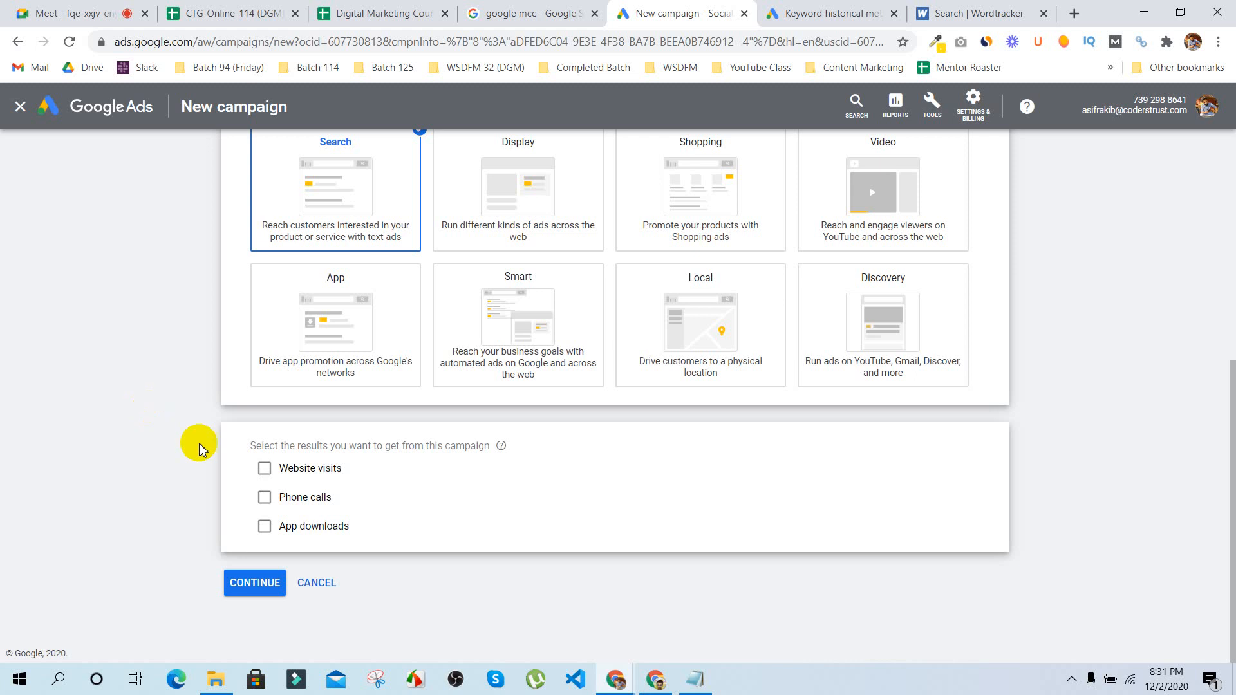
pyautogui.click(266, 468)
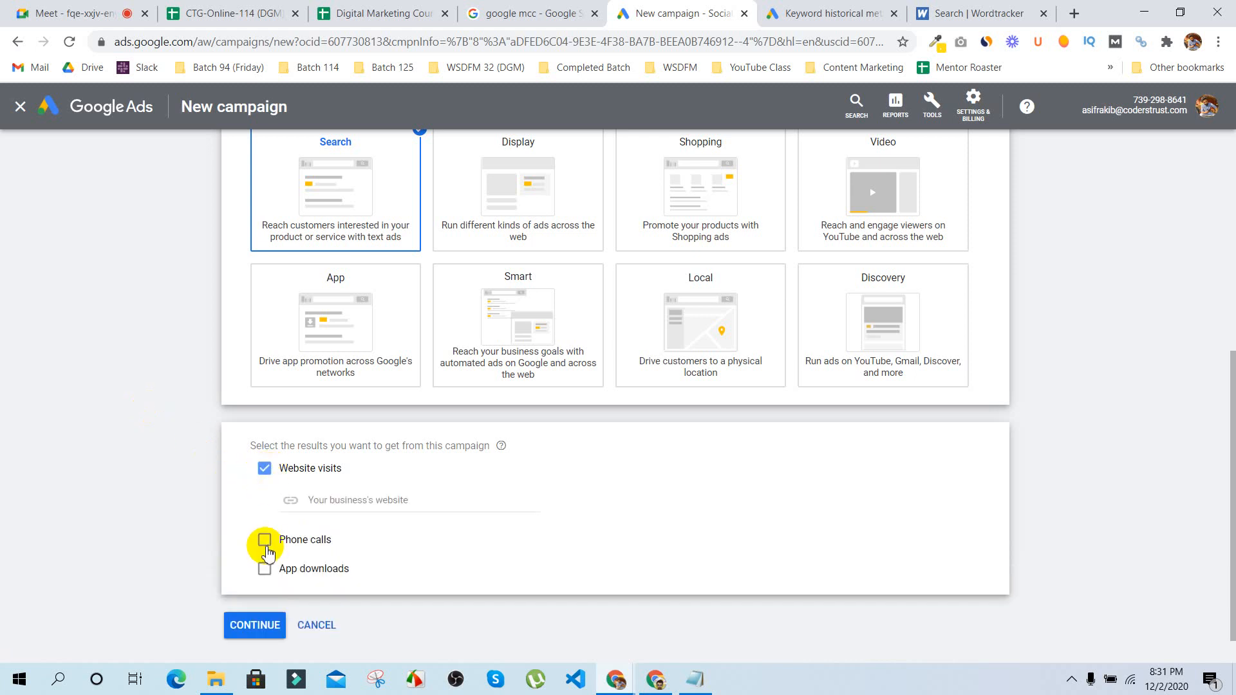
pyautogui.click(266, 542)
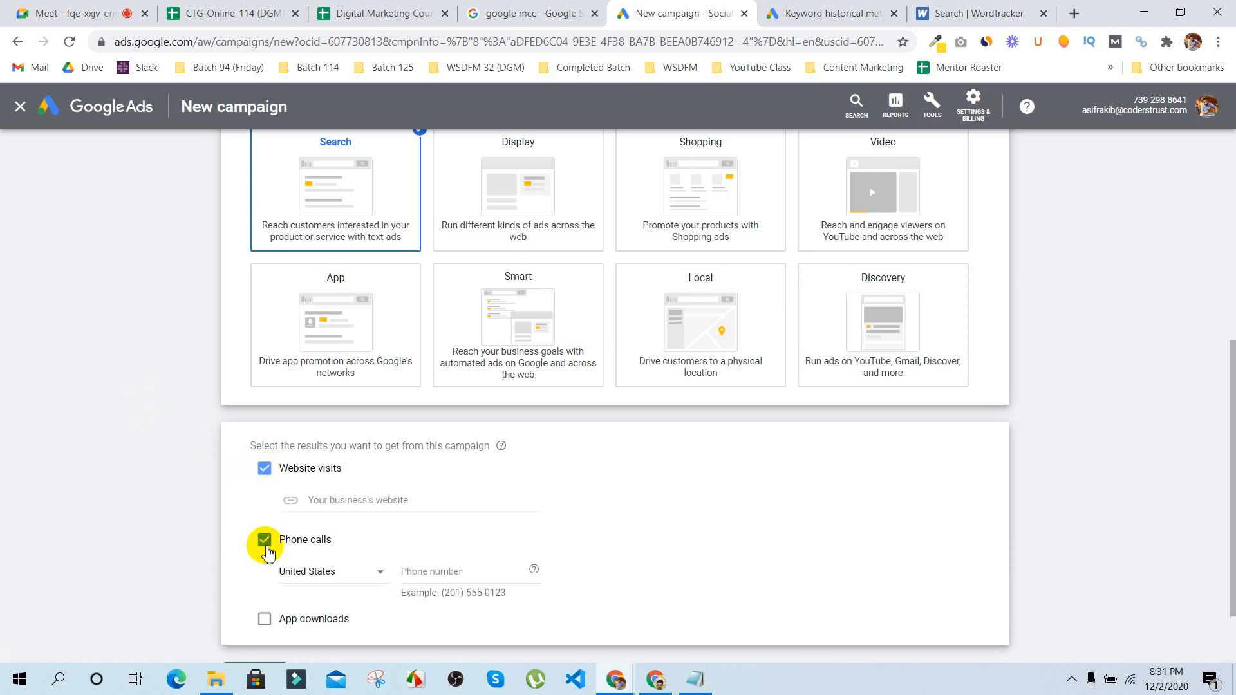
pyautogui.click(265, 540)
pyautogui.click(264, 468)
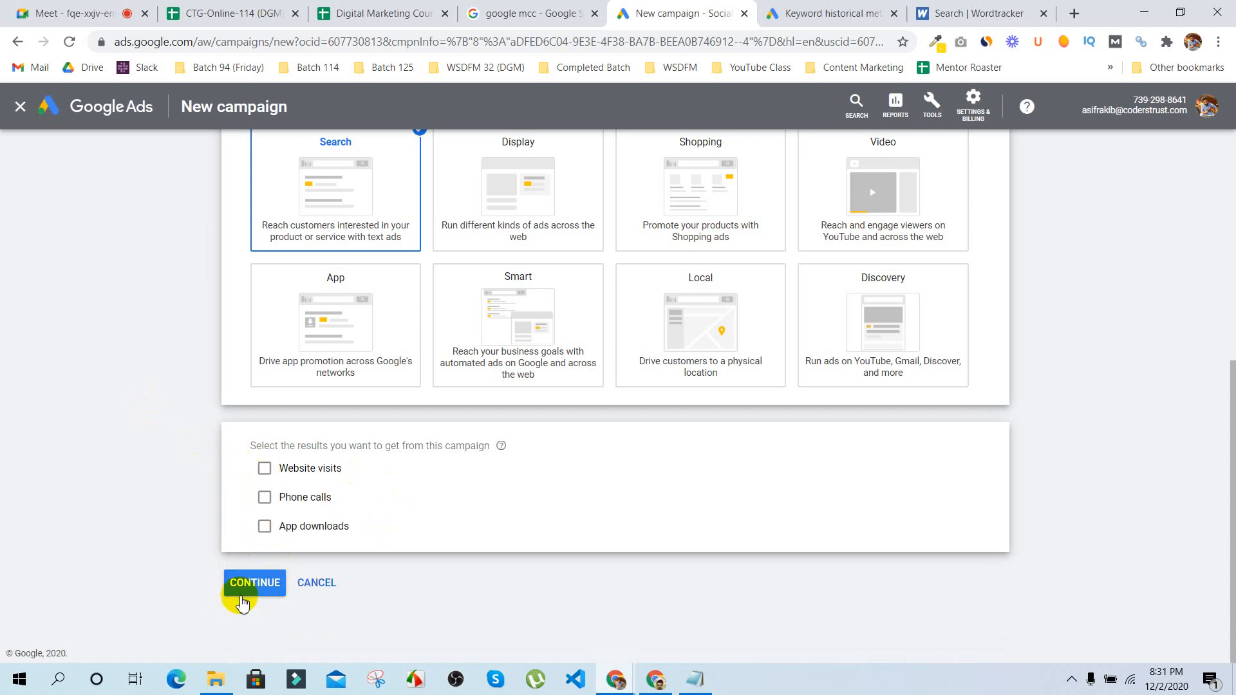
# Step: Continue to the campaign settings without choosing any desired results and name the campaign "Batch 114 - Total 50$"
pyautogui.click(222, 584)
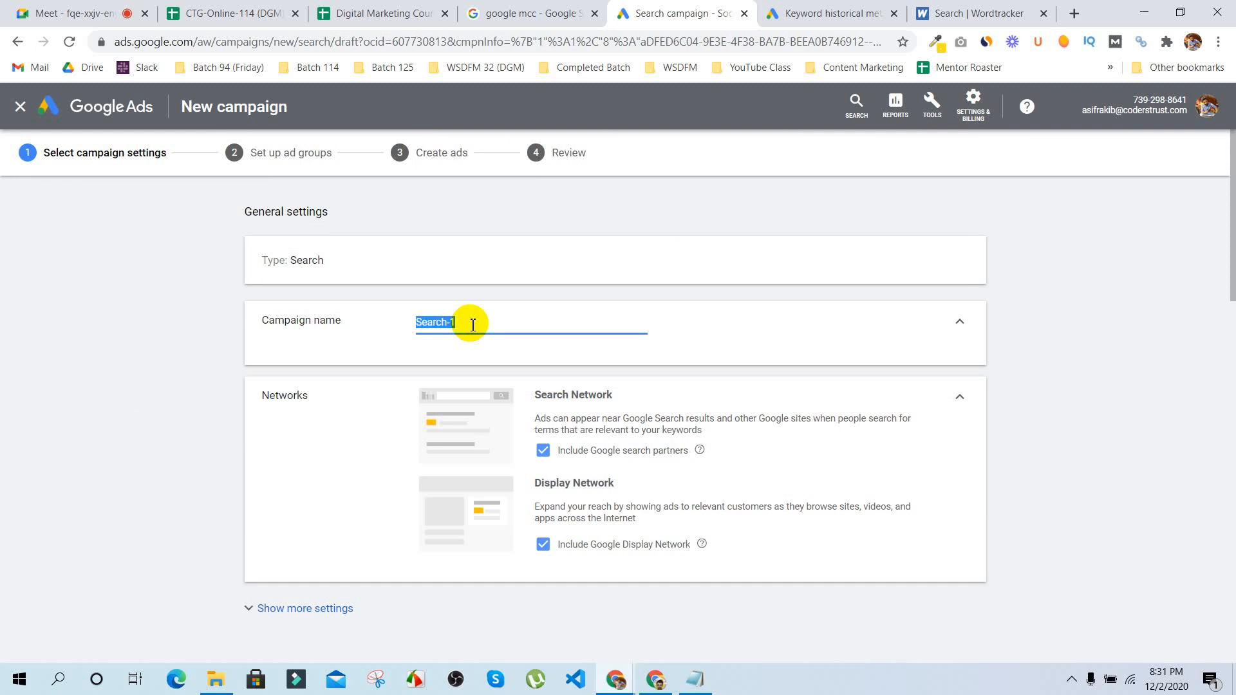
pyautogui.write('Batch 114')
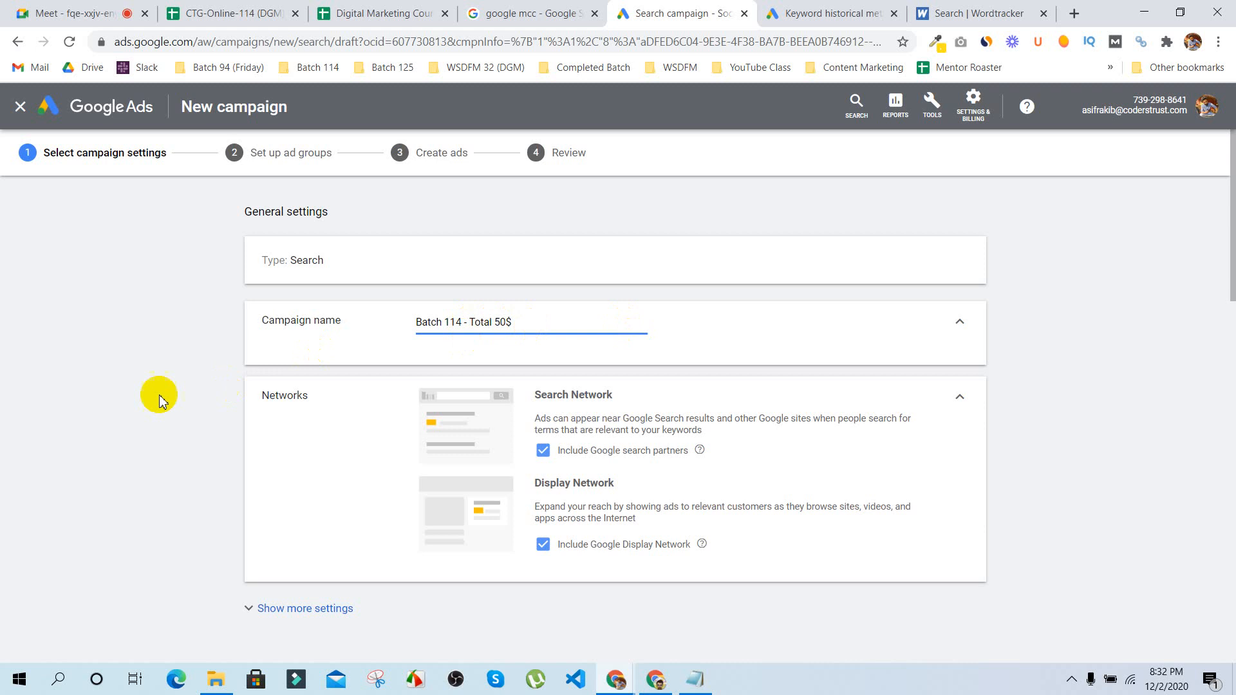
pyautogui.click(158, 395)
# Step: Exclude the Google Display Network from the campaign's networks
pyautogui.scroll(-1, 631, 497)
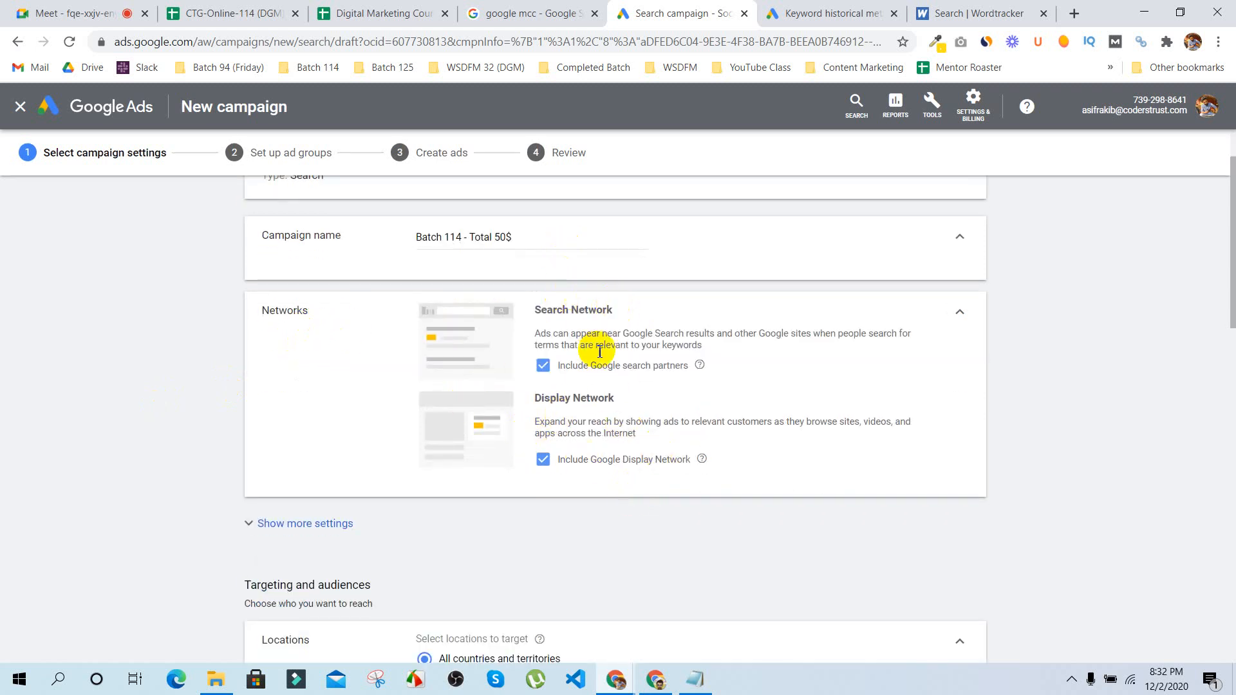
pyautogui.click(544, 460)
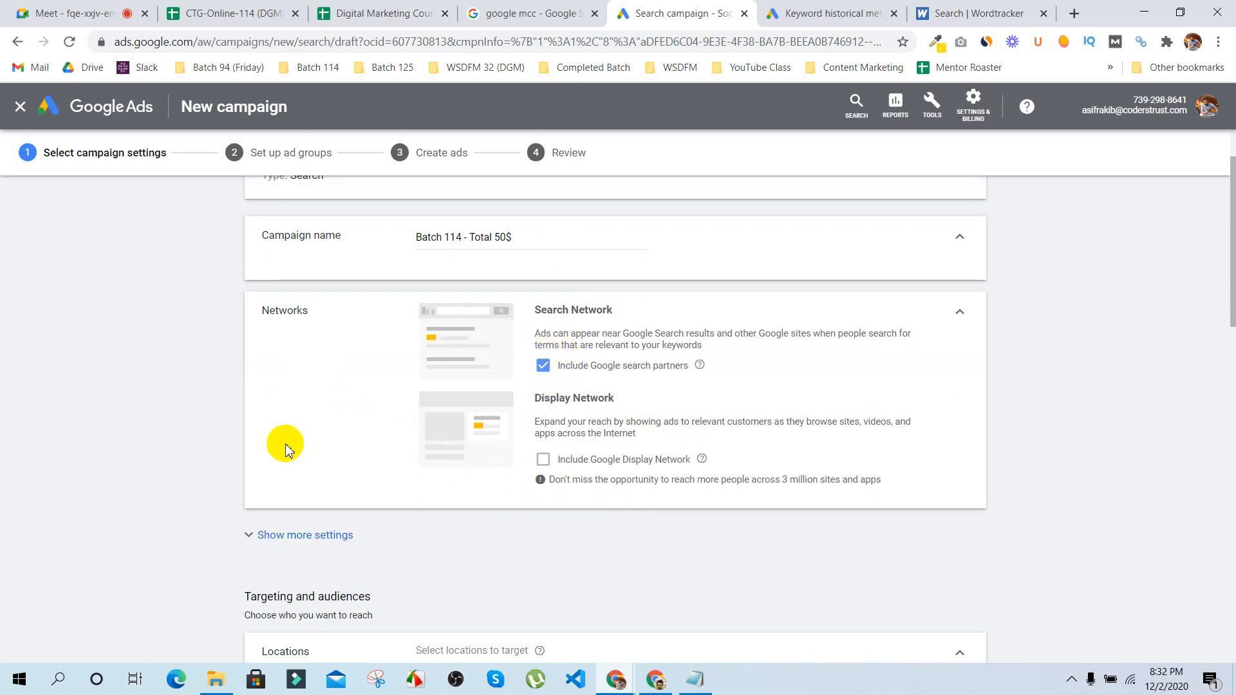
pyautogui.click(207, 453)
pyautogui.scroll(-1, 207, 452)
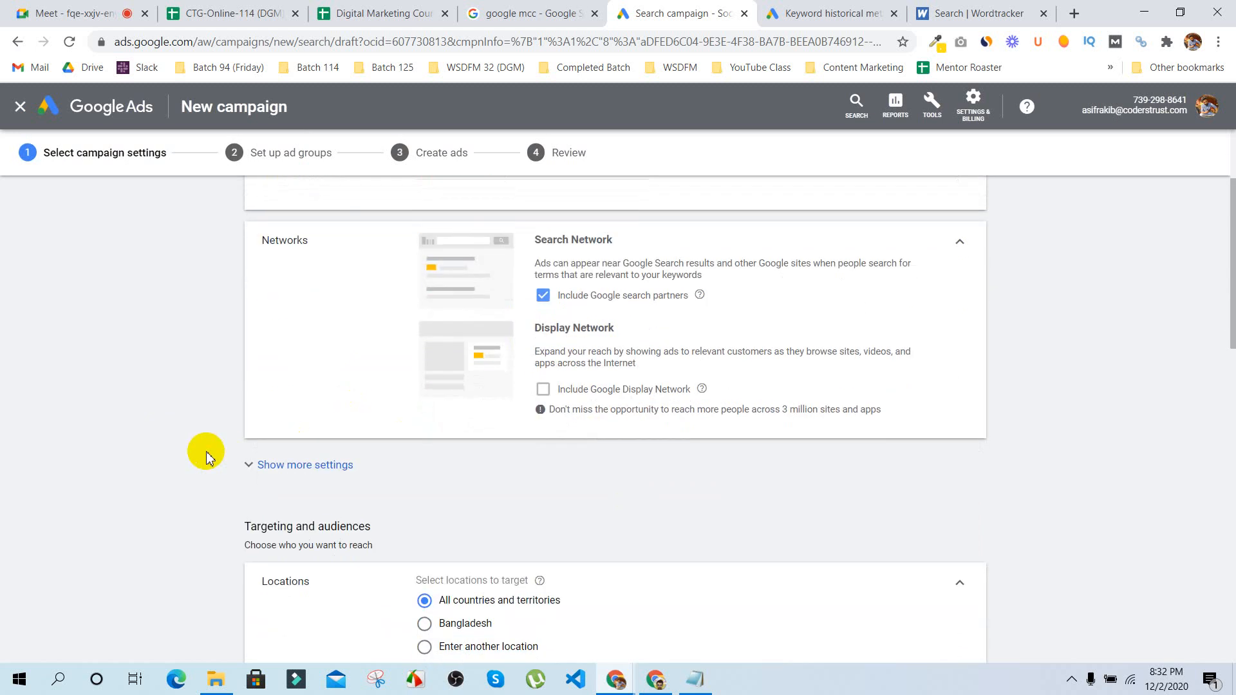
pyautogui.scroll(-2, 207, 453)
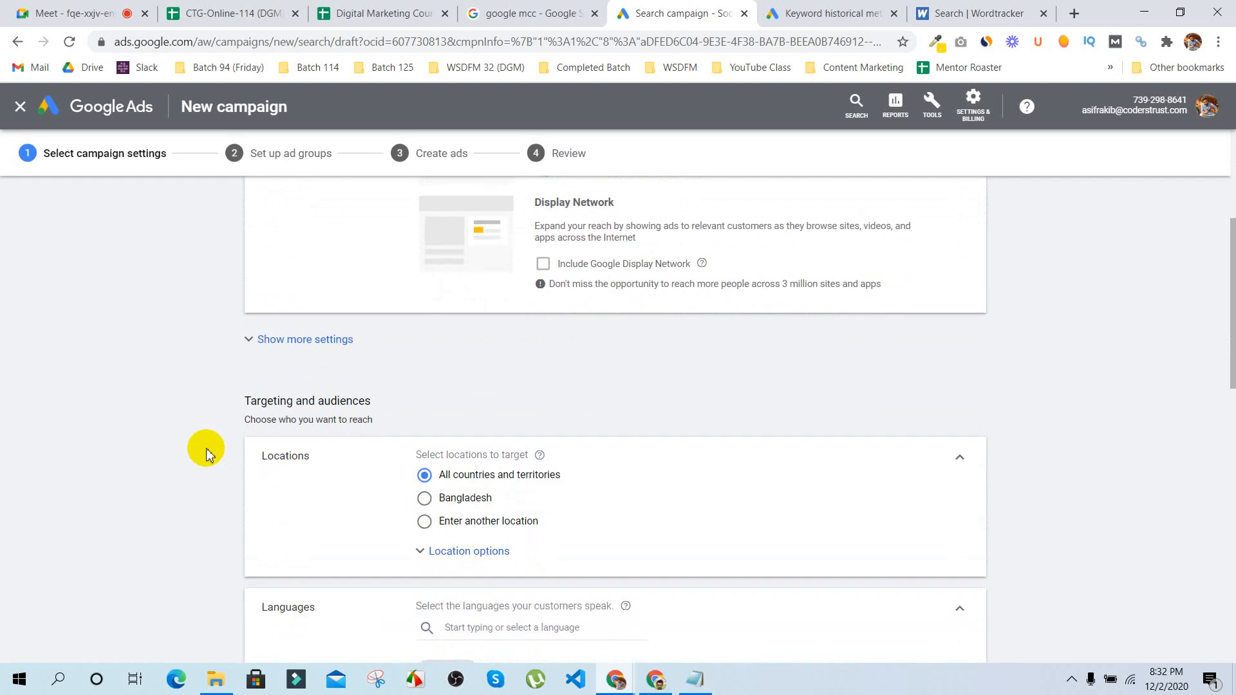
# Step: Collapse the campaign name and networks sections of the general settings
pyautogui.scroll(4, 207, 452)
pyautogui.scroll(-1, 207, 452)
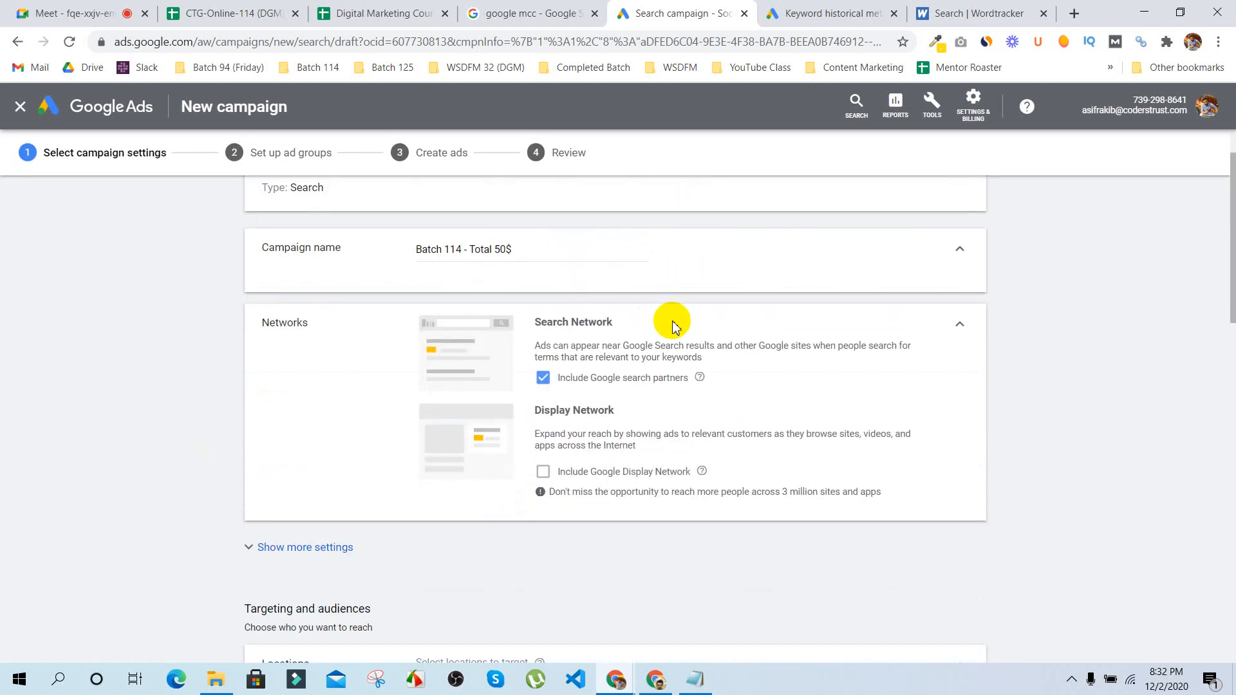
pyautogui.click(959, 250)
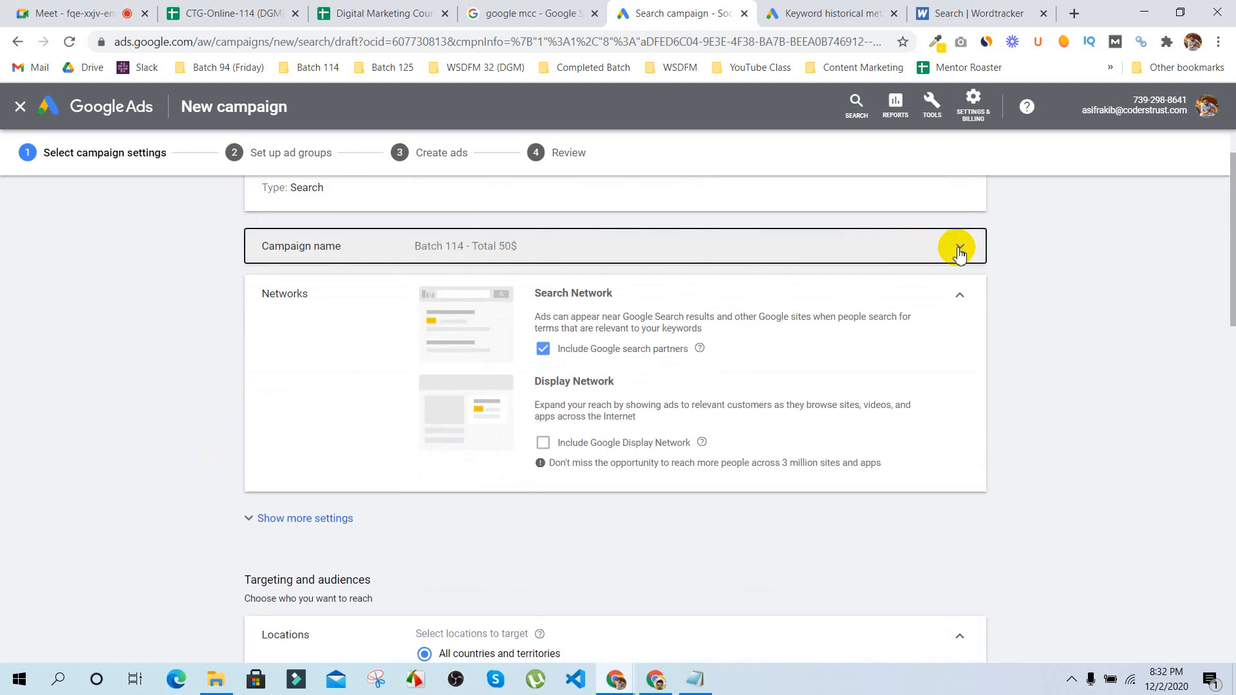
pyautogui.scroll(1, 959, 252)
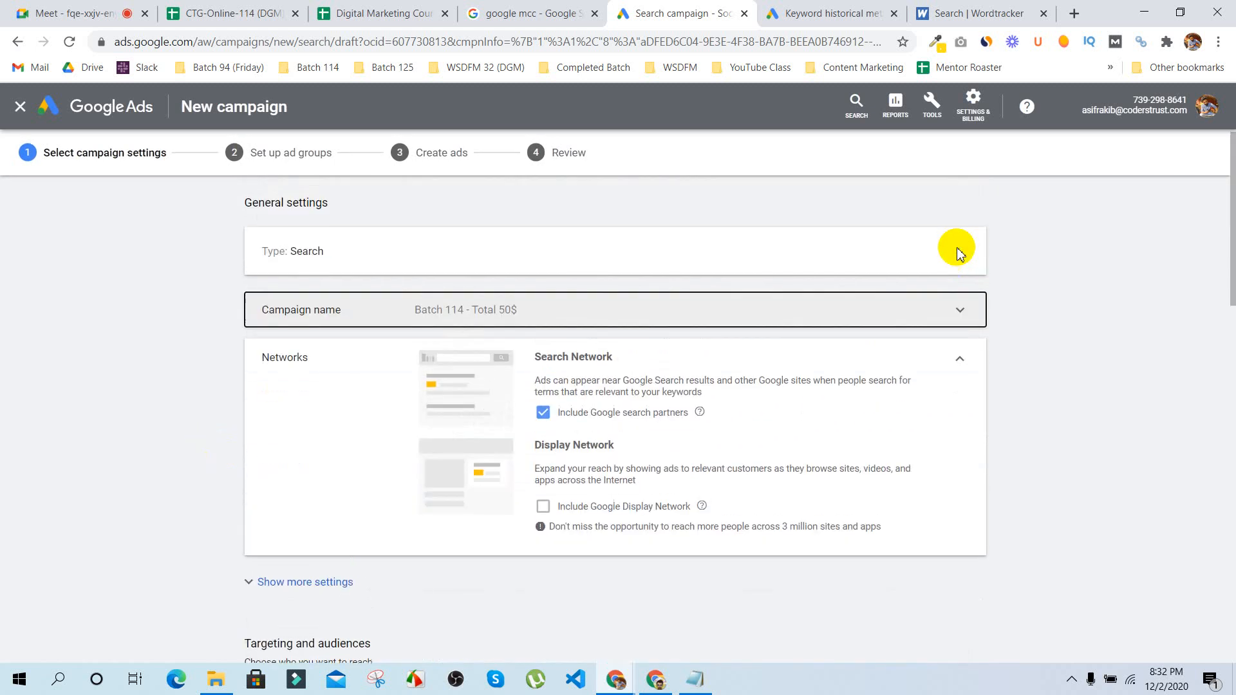
pyautogui.click(1038, 312)
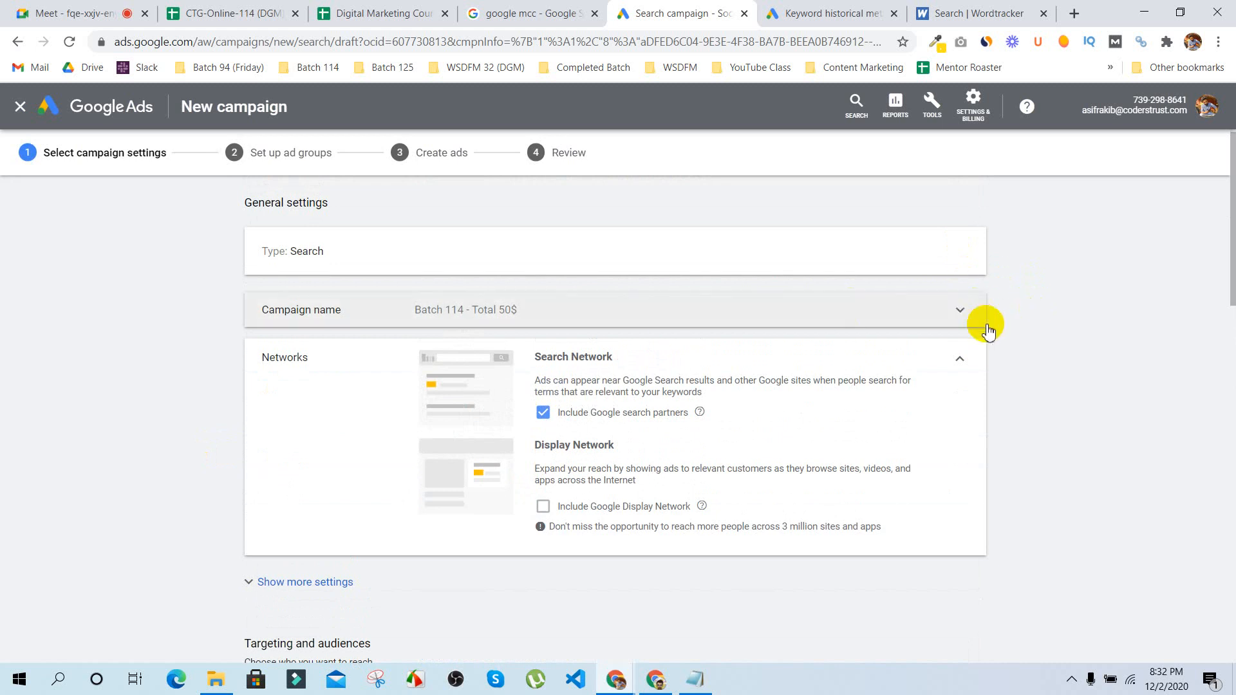
pyautogui.click(961, 361)
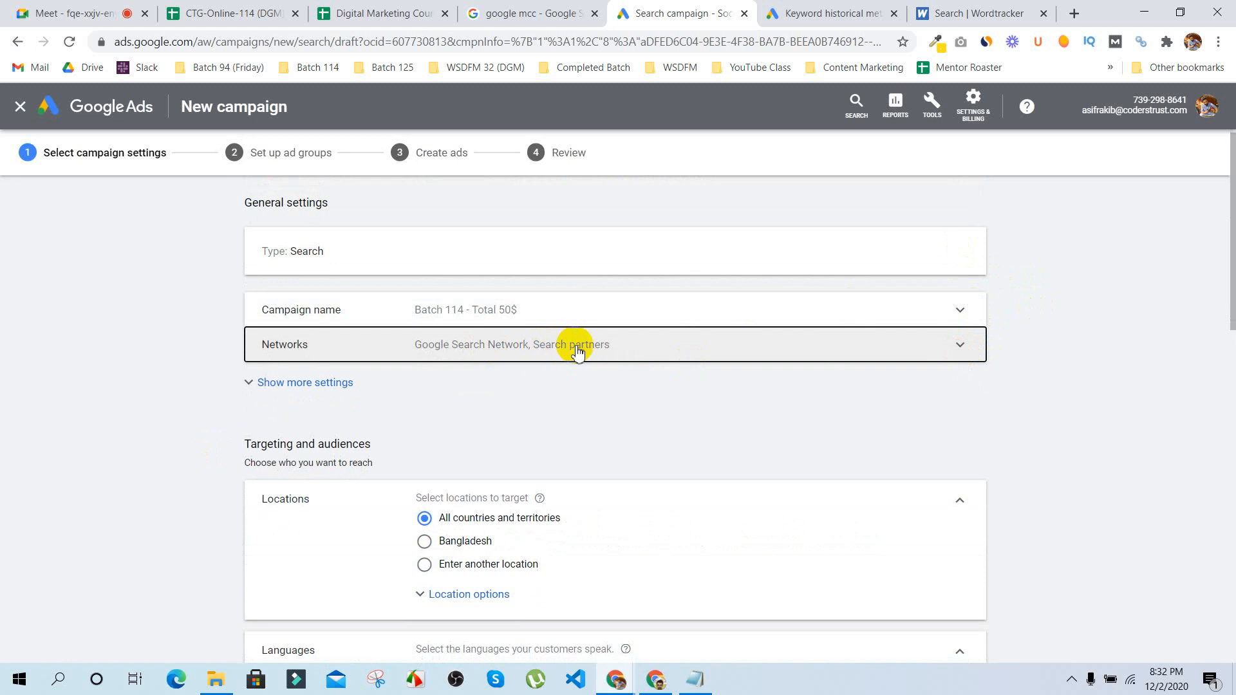
# Step: Show the additional general settings, set the campaign's end date to Dec 7, 2020, and collapse the dates section
pyautogui.click(269, 383)
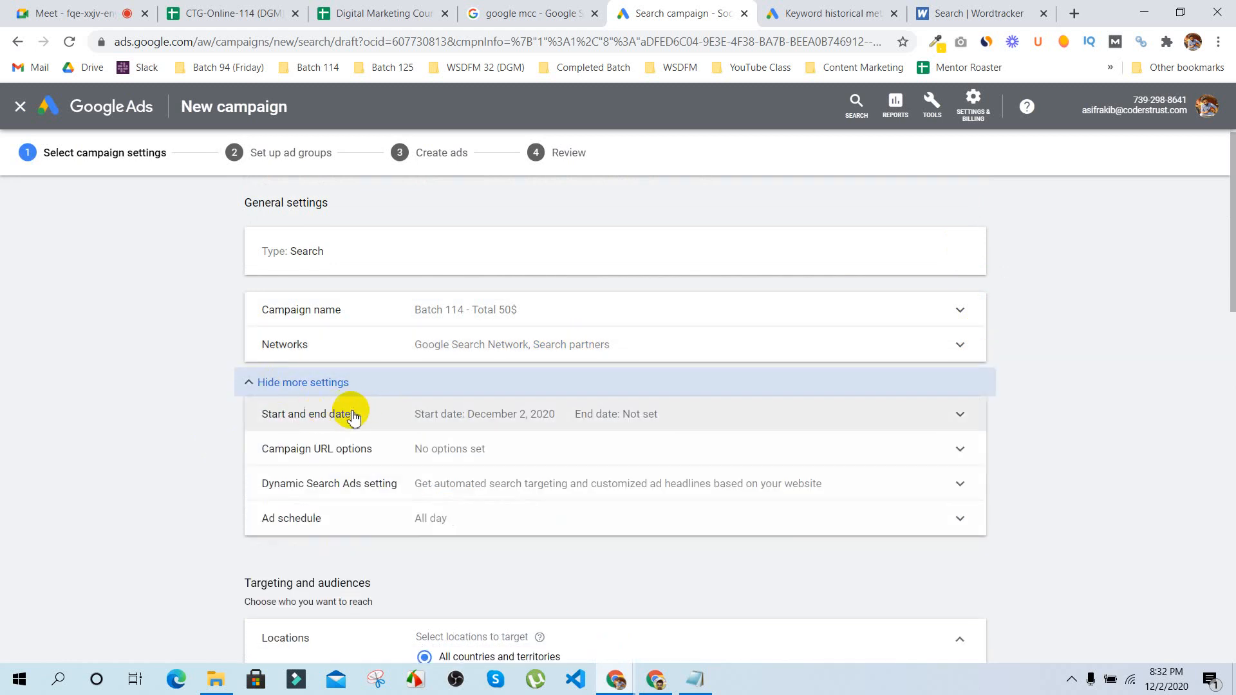
pyautogui.click(358, 417)
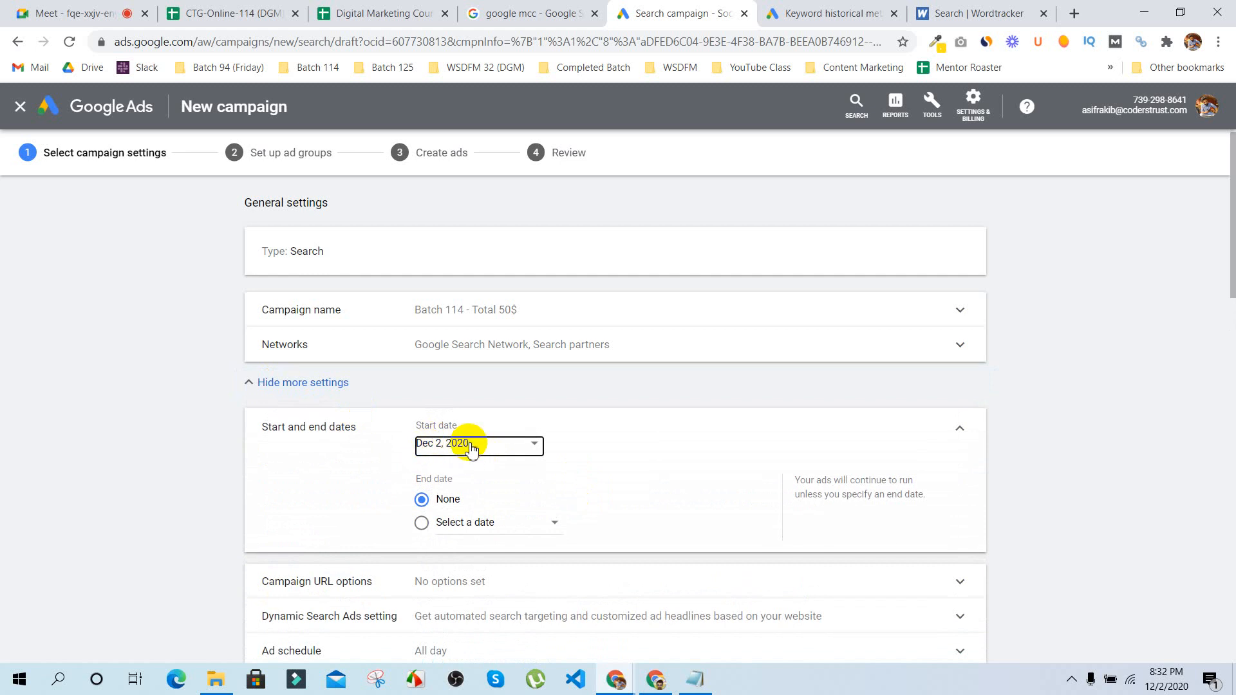
pyautogui.click(498, 525)
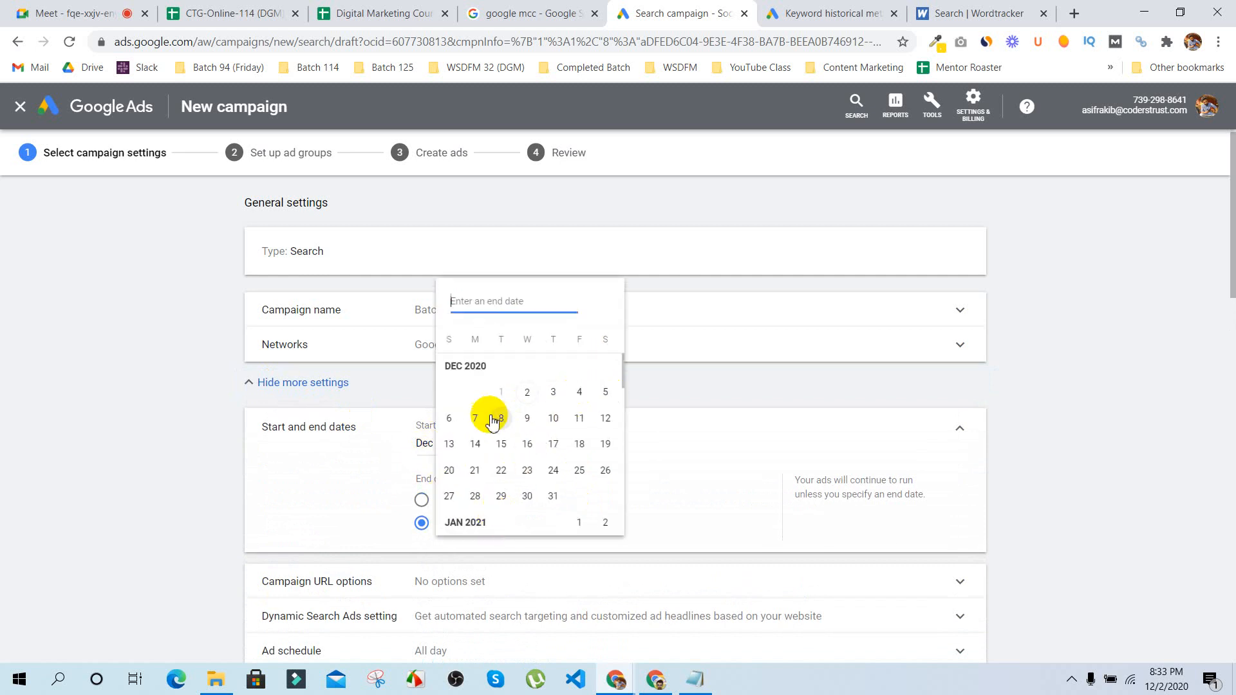
pyautogui.click(452, 419)
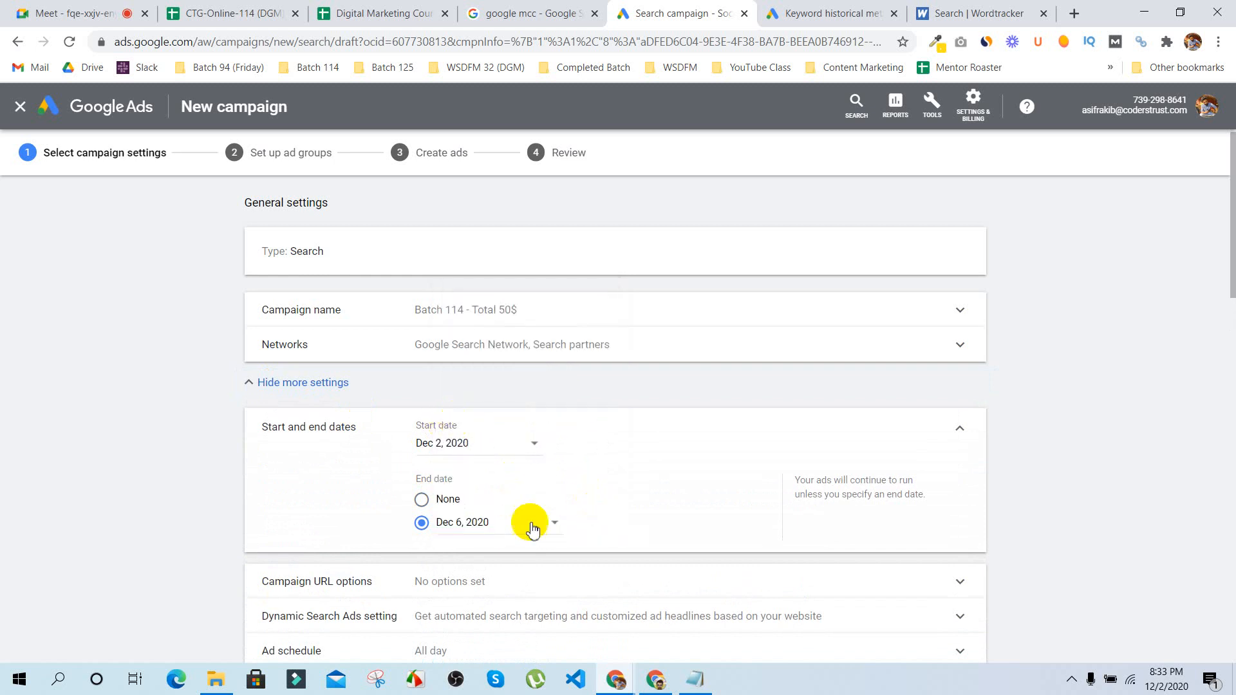
pyautogui.click(484, 523)
pyautogui.click(476, 419)
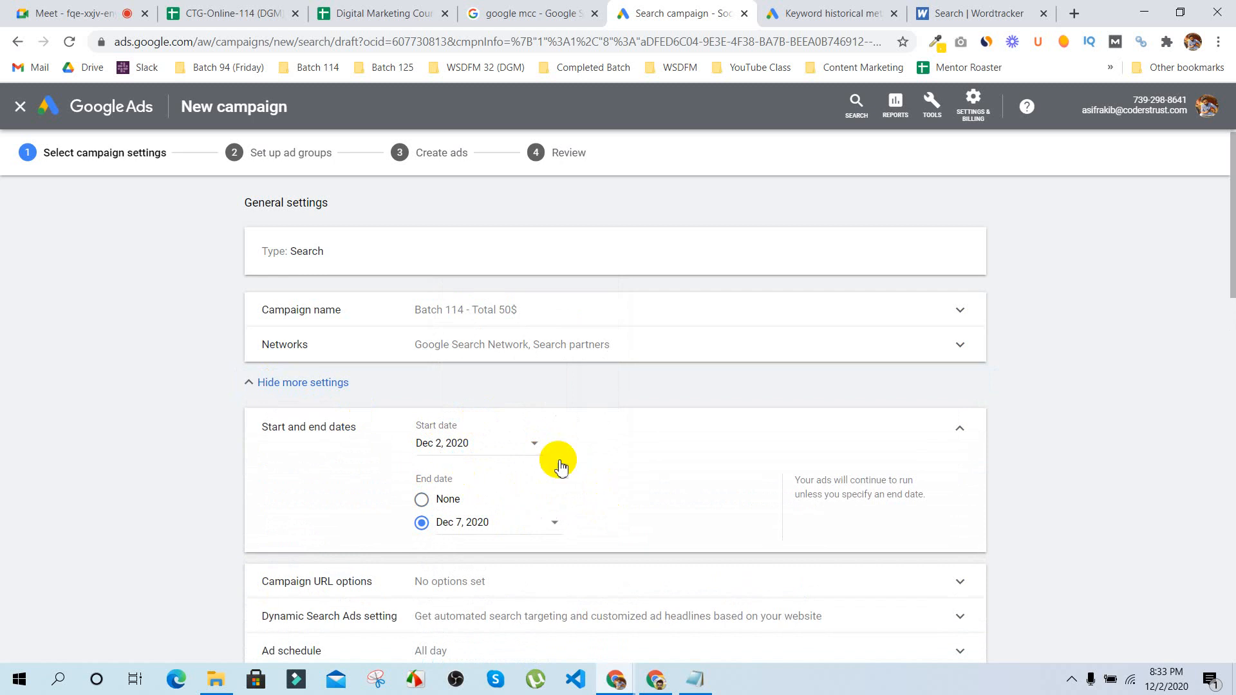
pyautogui.click(960, 430)
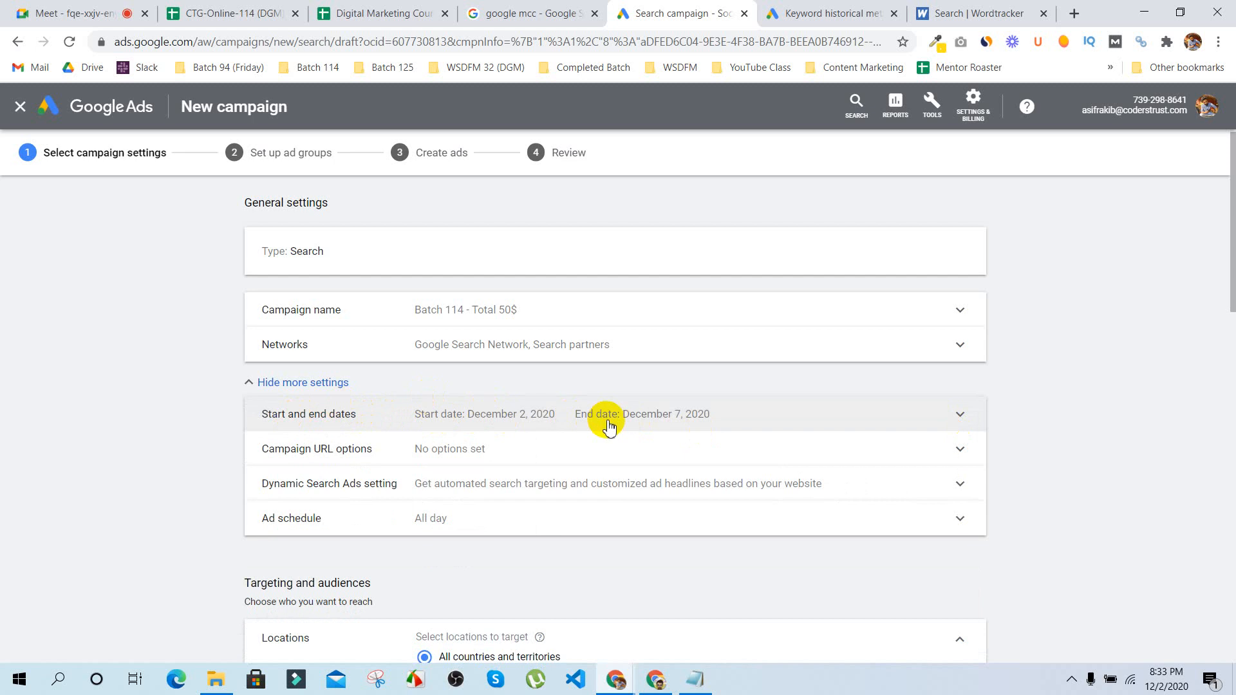
# Step: Examine the campaign URL options, the Dynamic Search Ads setting and the ad schedule, closing each section without changes
pyautogui.click(481, 446)
pyautogui.scroll(-4, 694, 565)
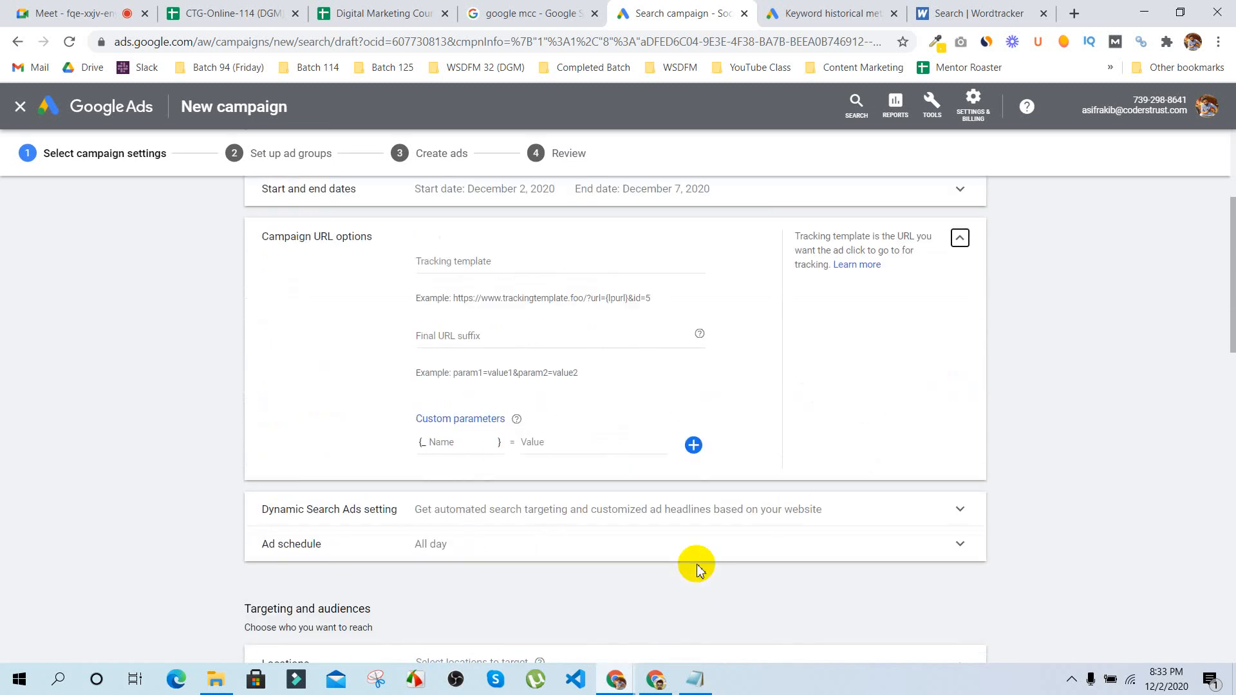
pyautogui.scroll(3, 695, 564)
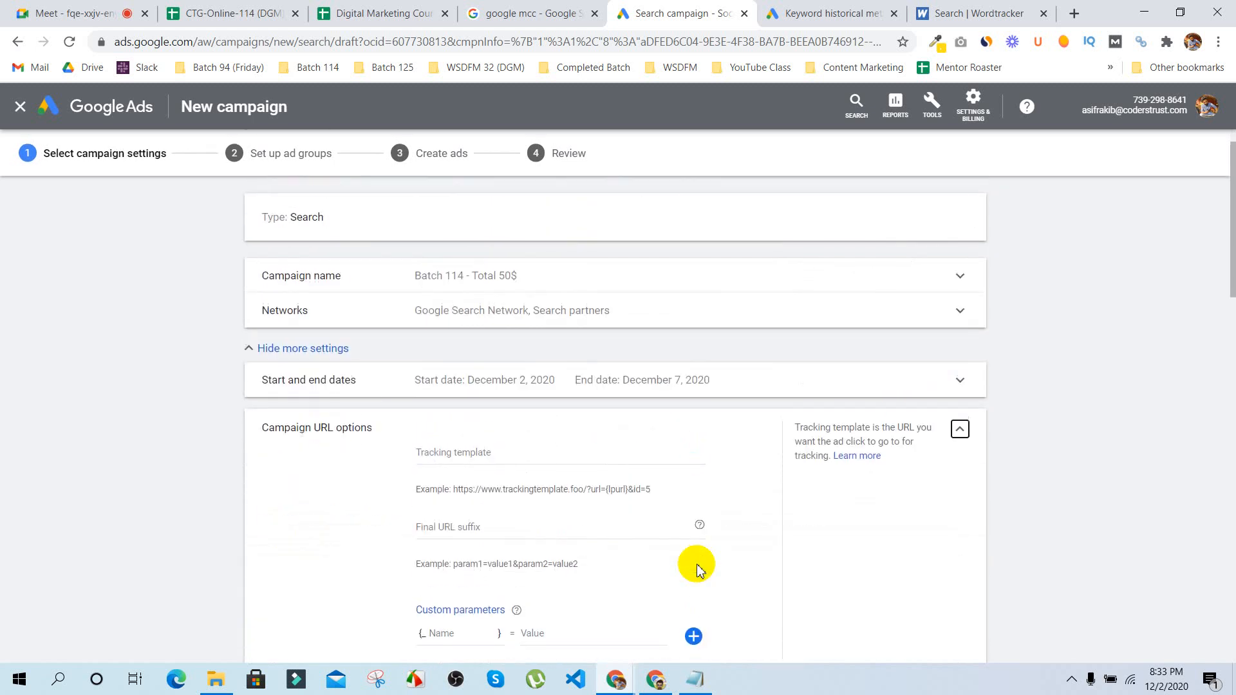
pyautogui.click(966, 429)
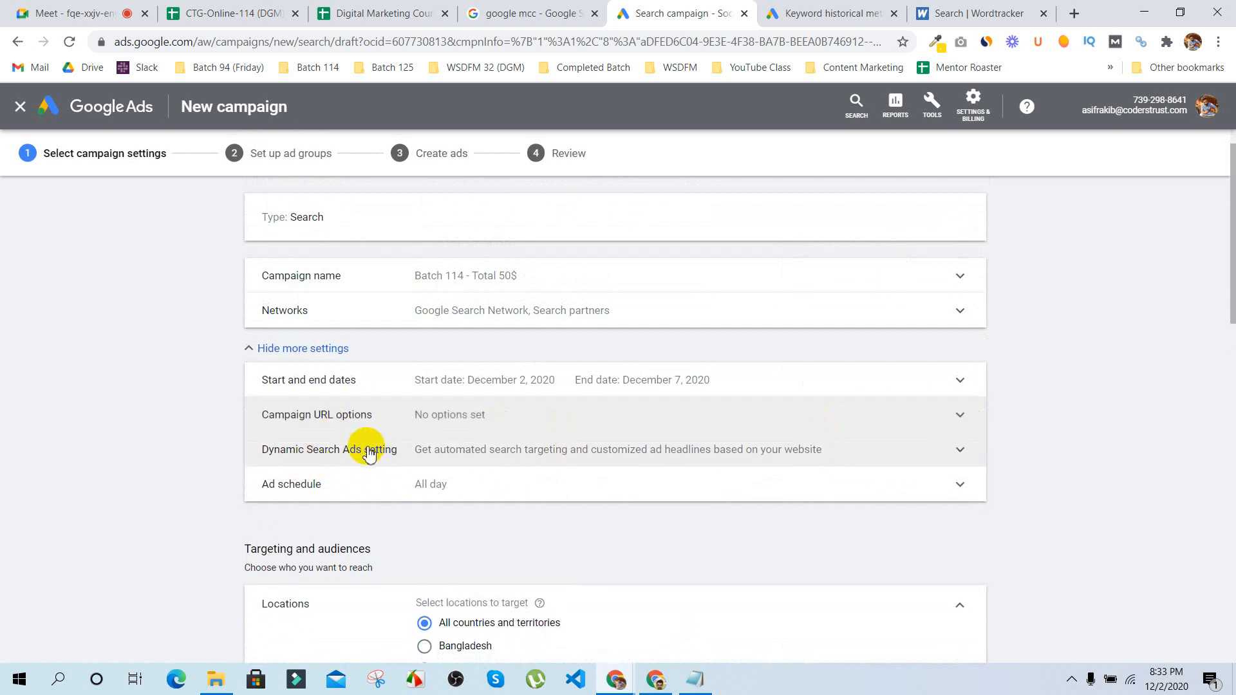
pyautogui.click(405, 460)
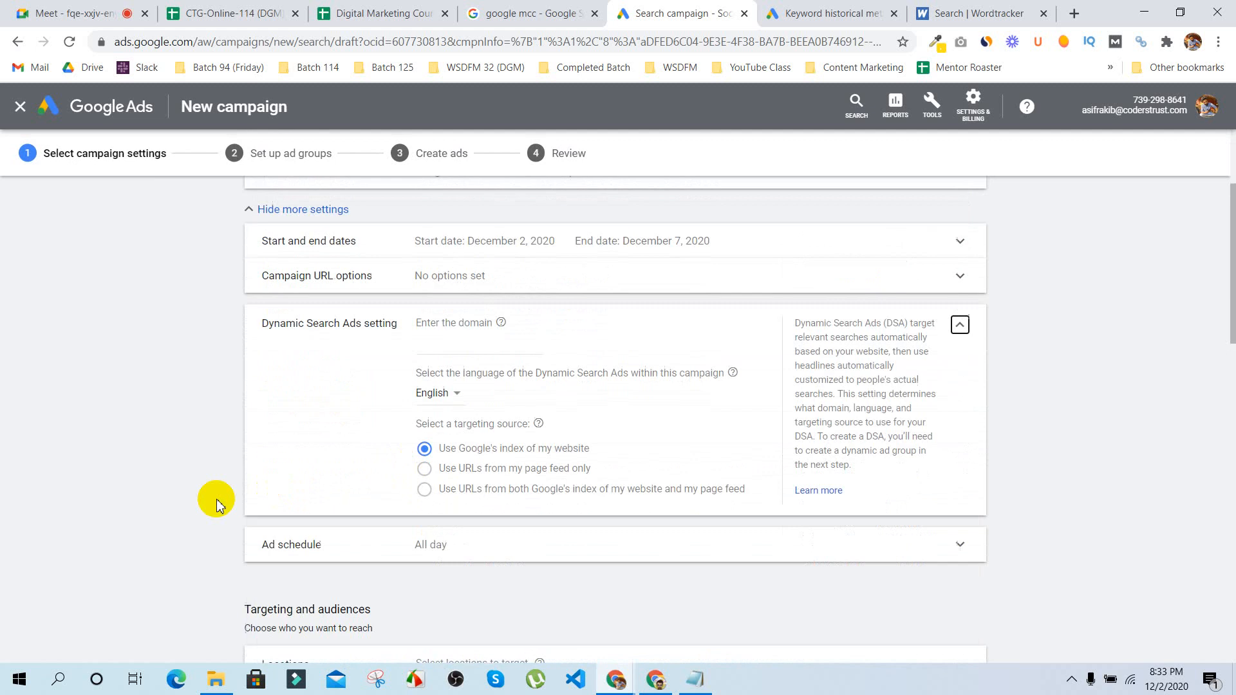
pyautogui.scroll(1, 216, 499)
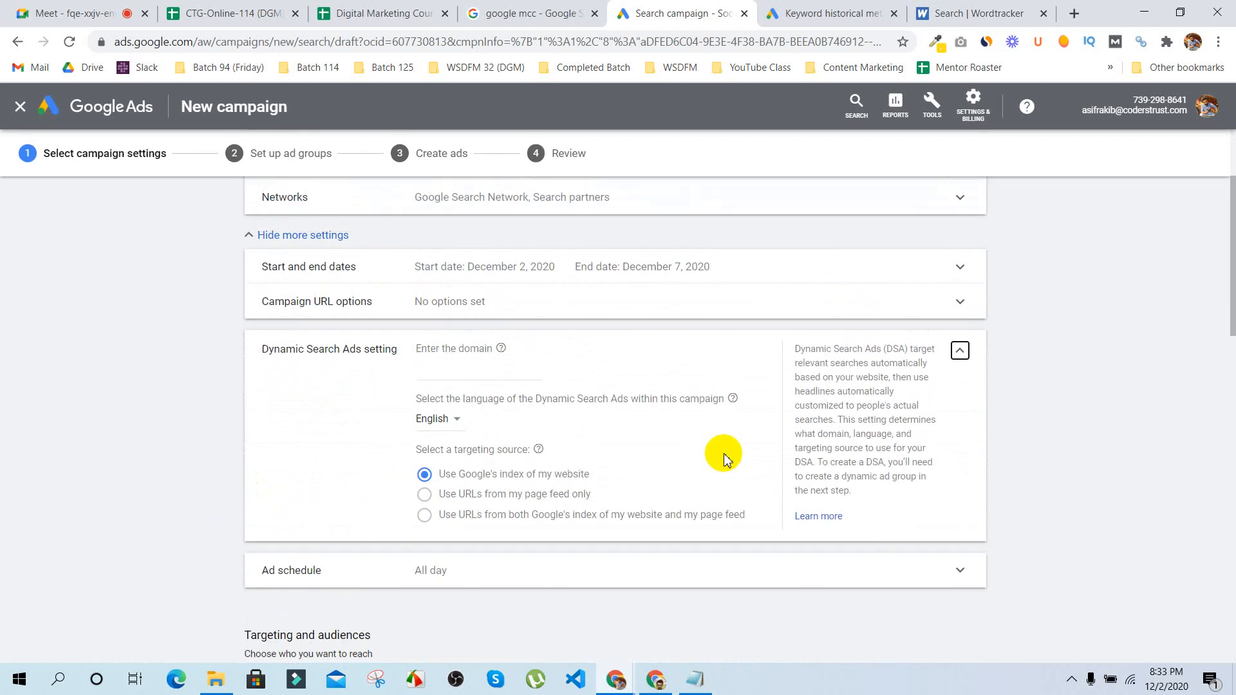
pyautogui.click(962, 351)
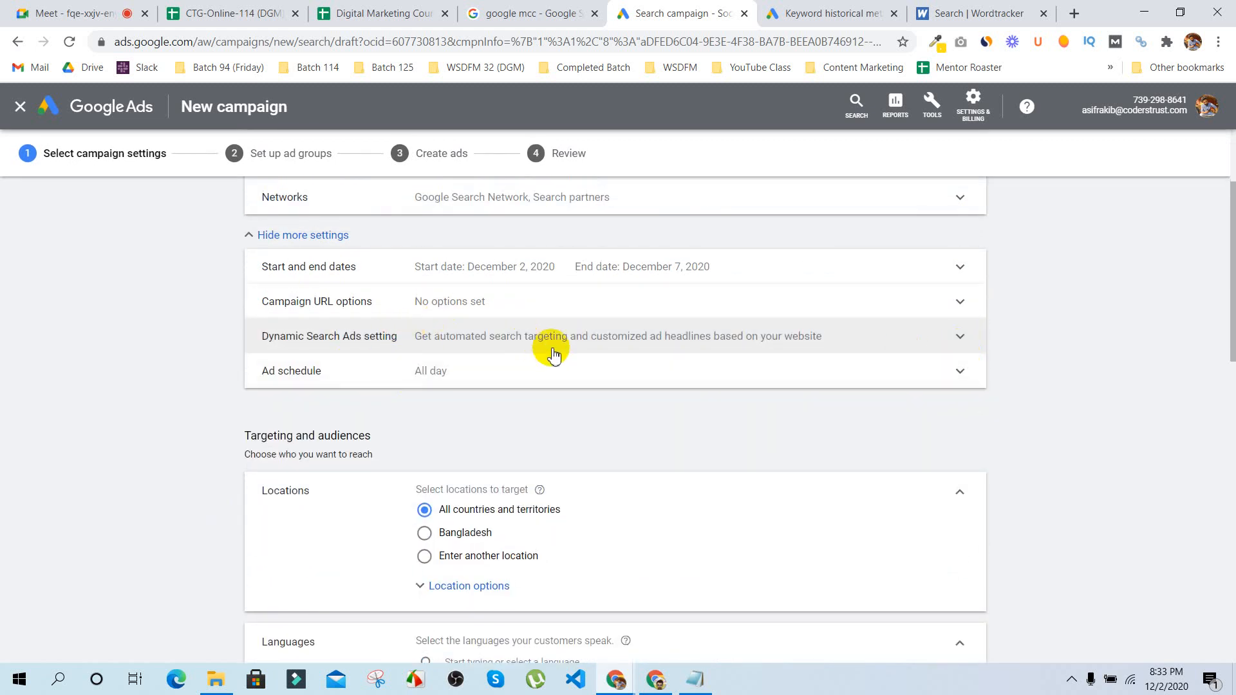
pyautogui.click(592, 370)
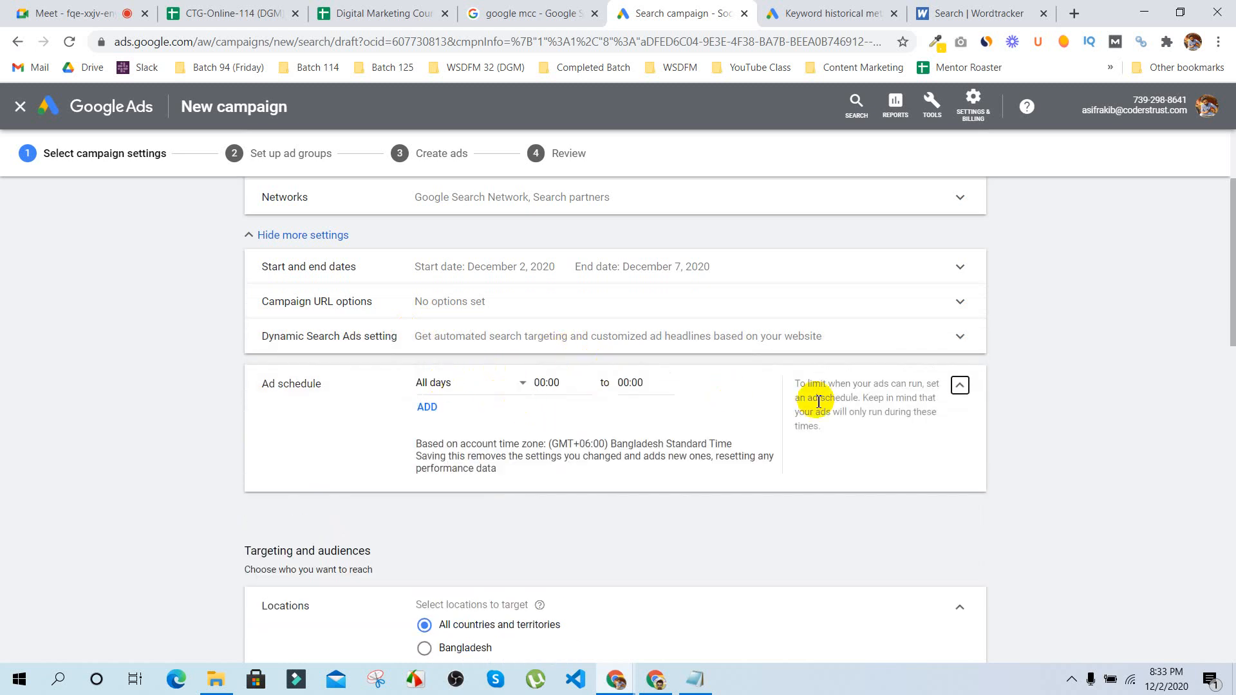
pyautogui.click(960, 386)
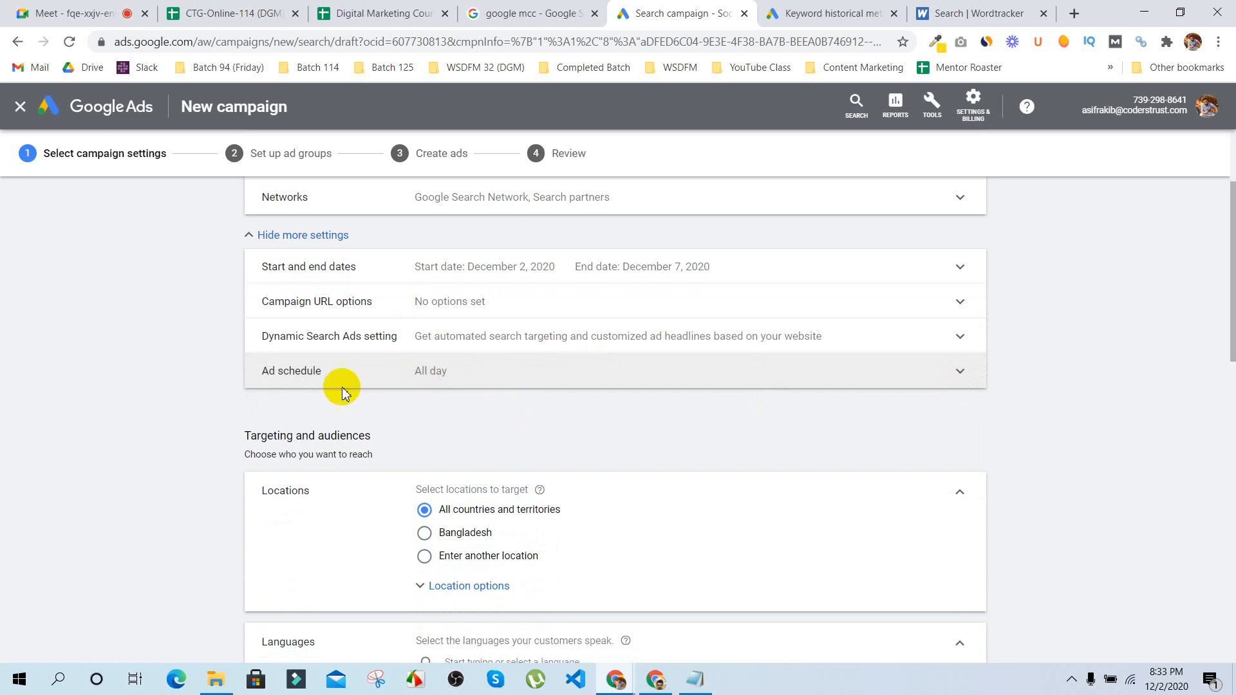
# Step: Set the campaign's target location to Bangladesh in the targeting and audiences settings
pyautogui.scroll(2, 195, 451)
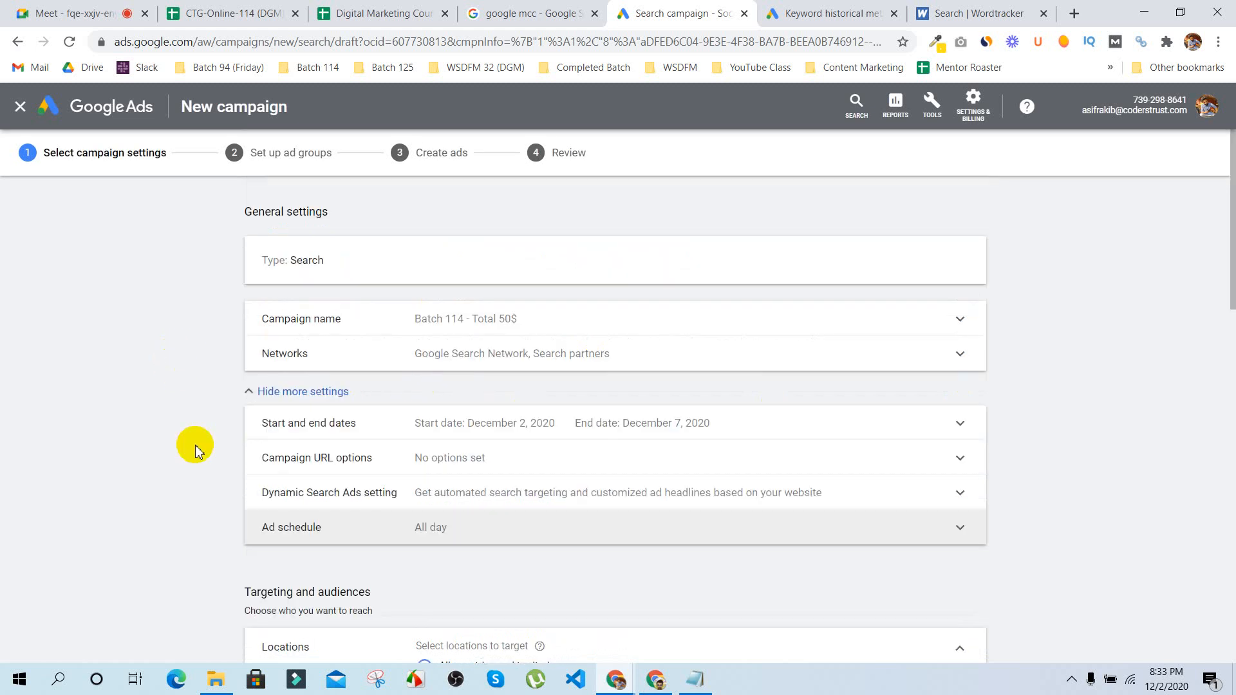
pyautogui.scroll(-1, 195, 451)
pyautogui.scroll(-1, 195, 450)
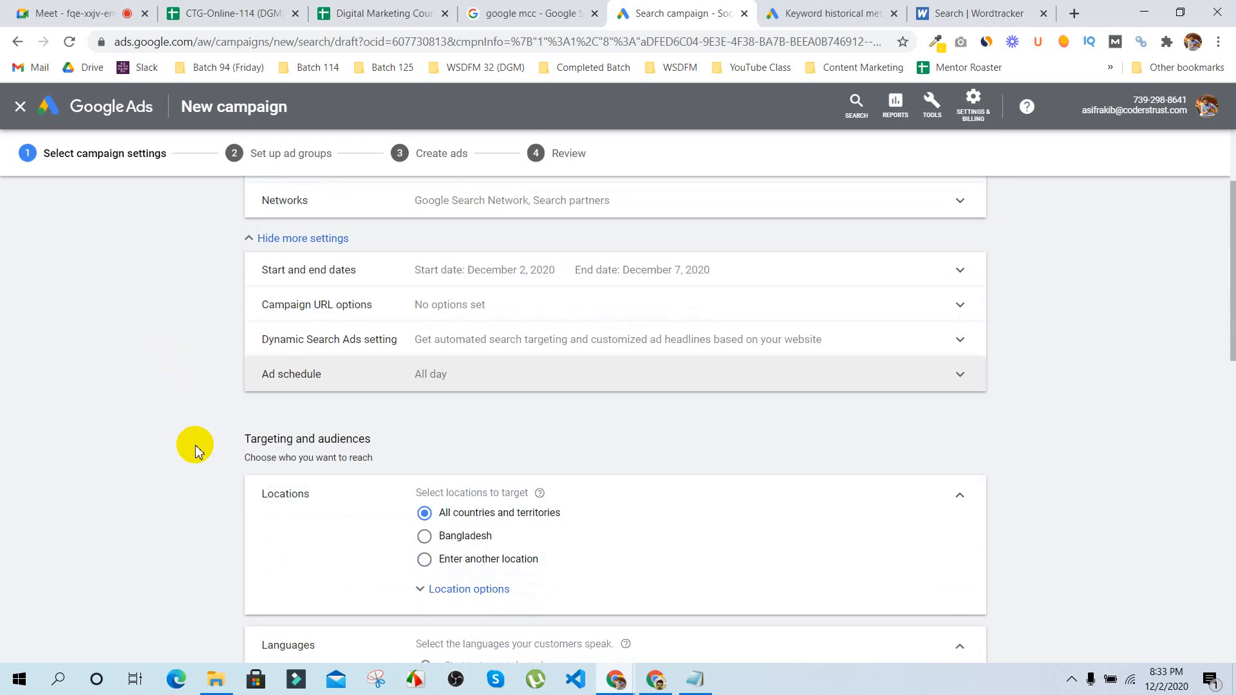
pyautogui.scroll(-1, 195, 450)
pyautogui.scroll(-1, 195, 451)
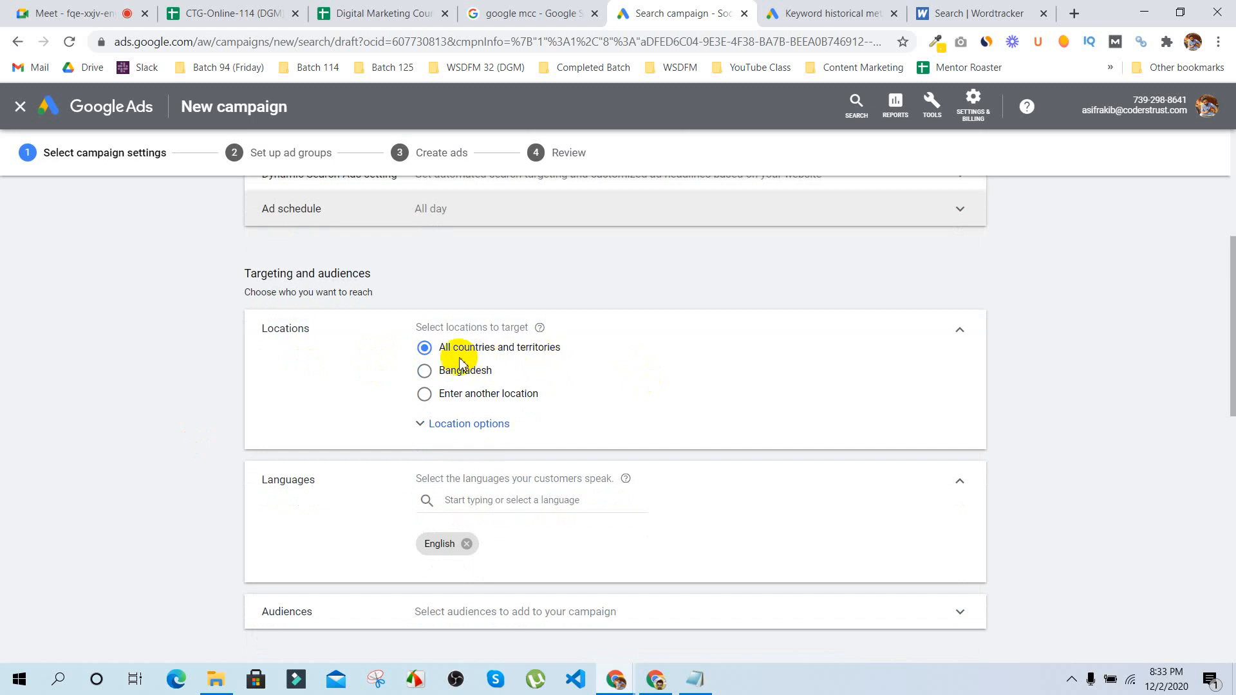
pyautogui.scroll(1, 644, 439)
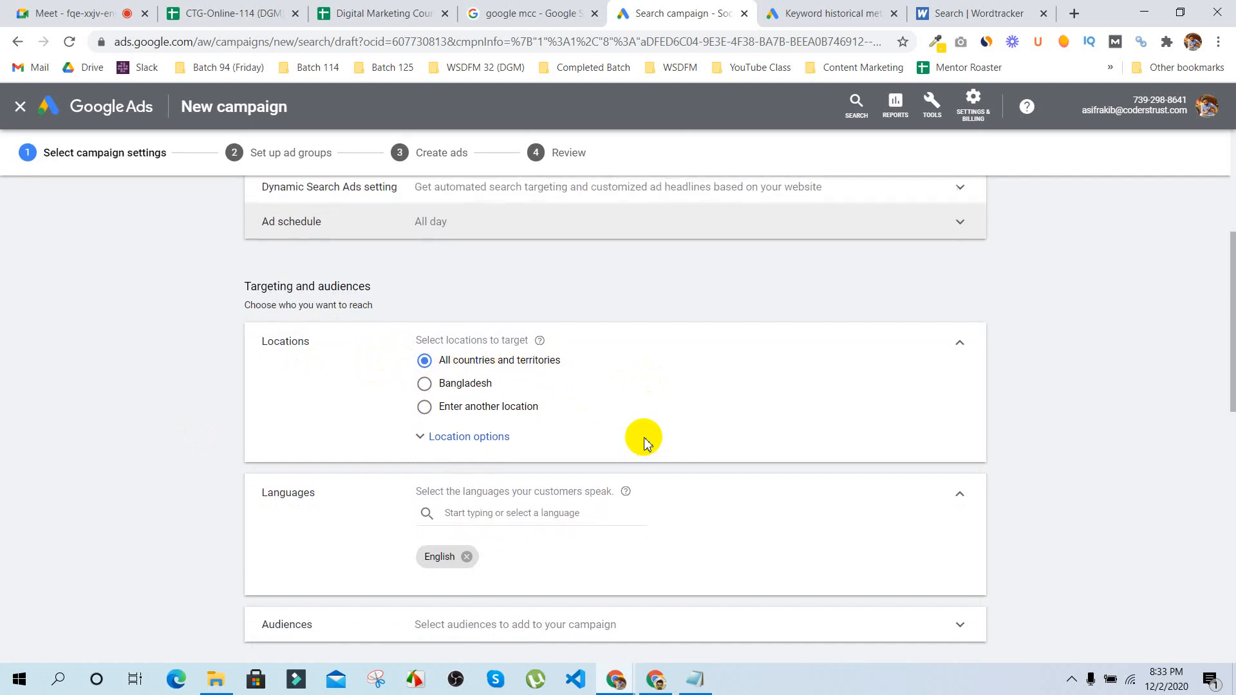
pyautogui.click(424, 384)
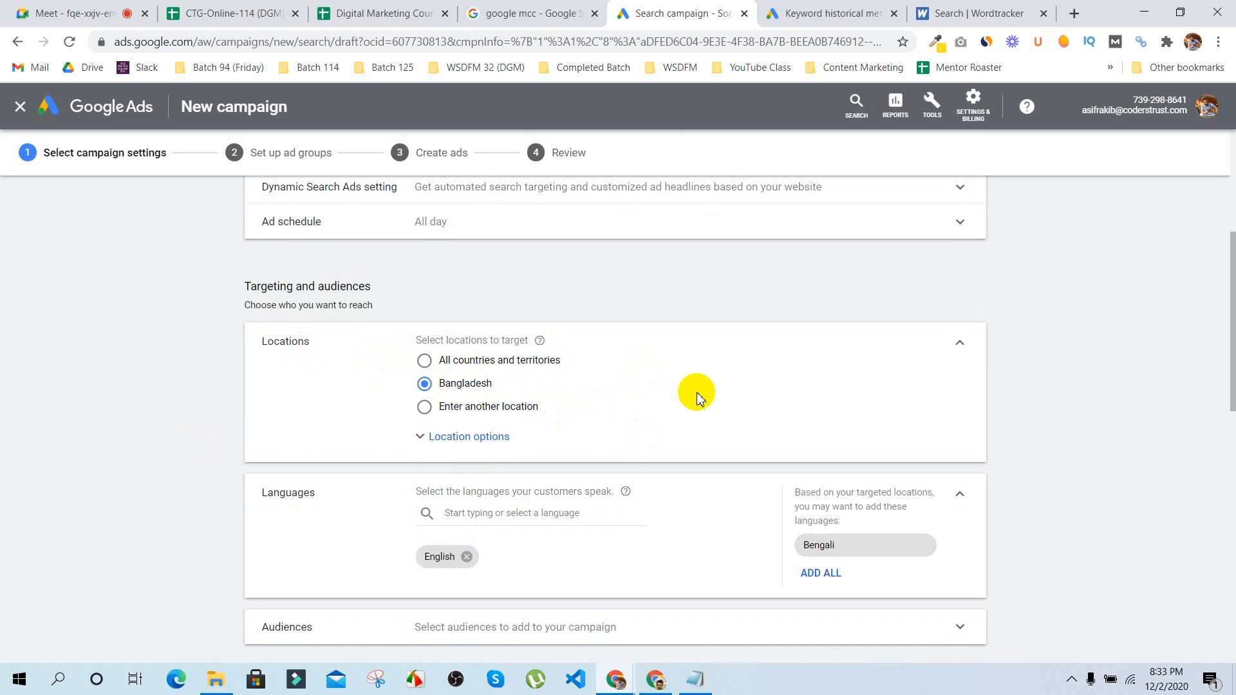
# Step: Review the target and exclude choices in the location options and collapse them again
pyautogui.click(448, 439)
pyautogui.scroll(-2, 512, 450)
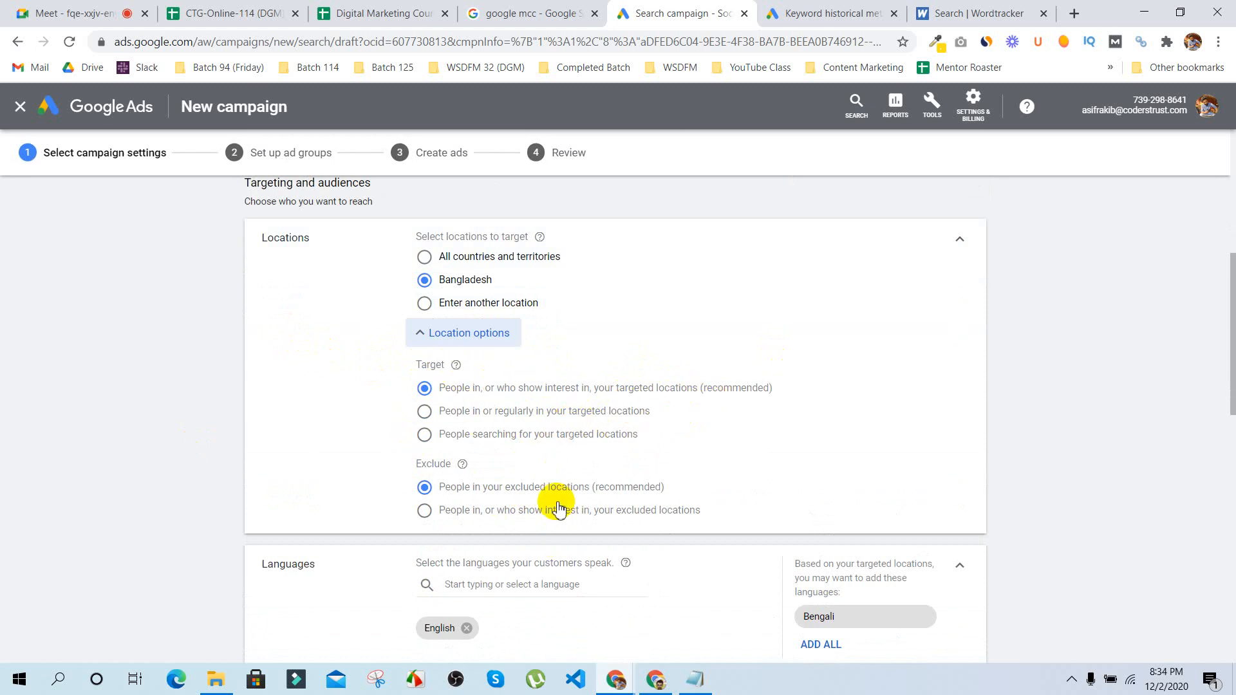
pyautogui.click(465, 331)
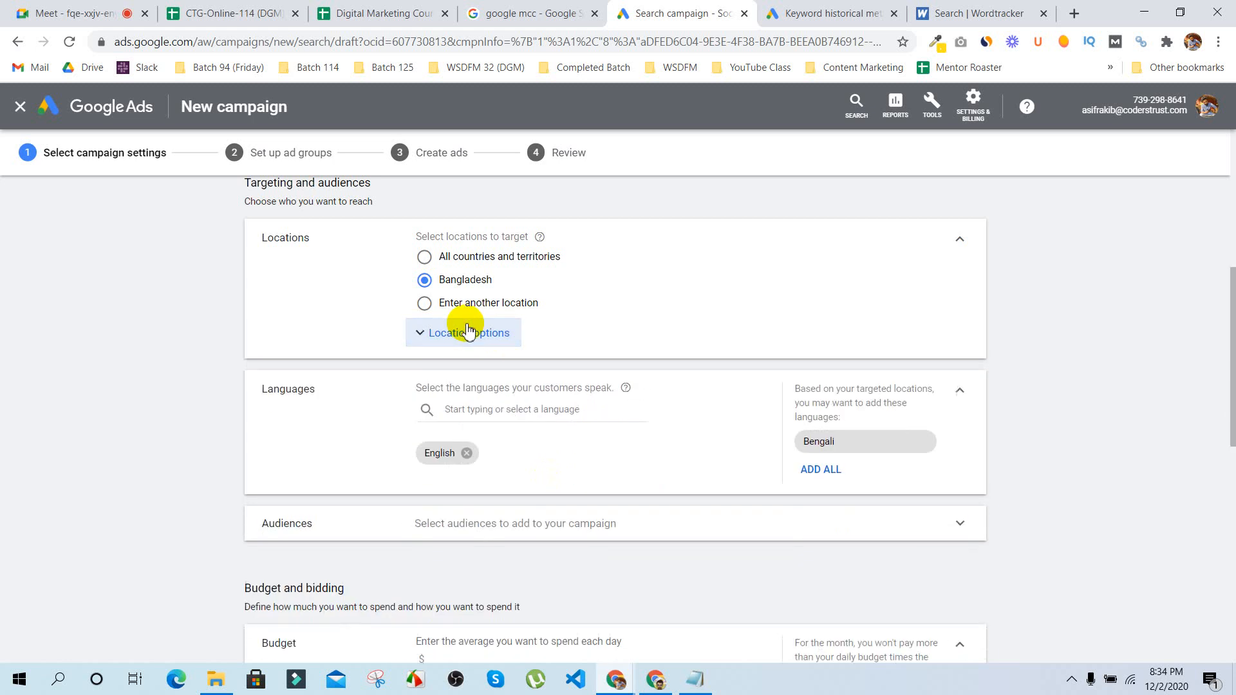
# Step: Collapse the location settings, add Bengali to the campaign's languages, and collapse the languages section
pyautogui.click(960, 240)
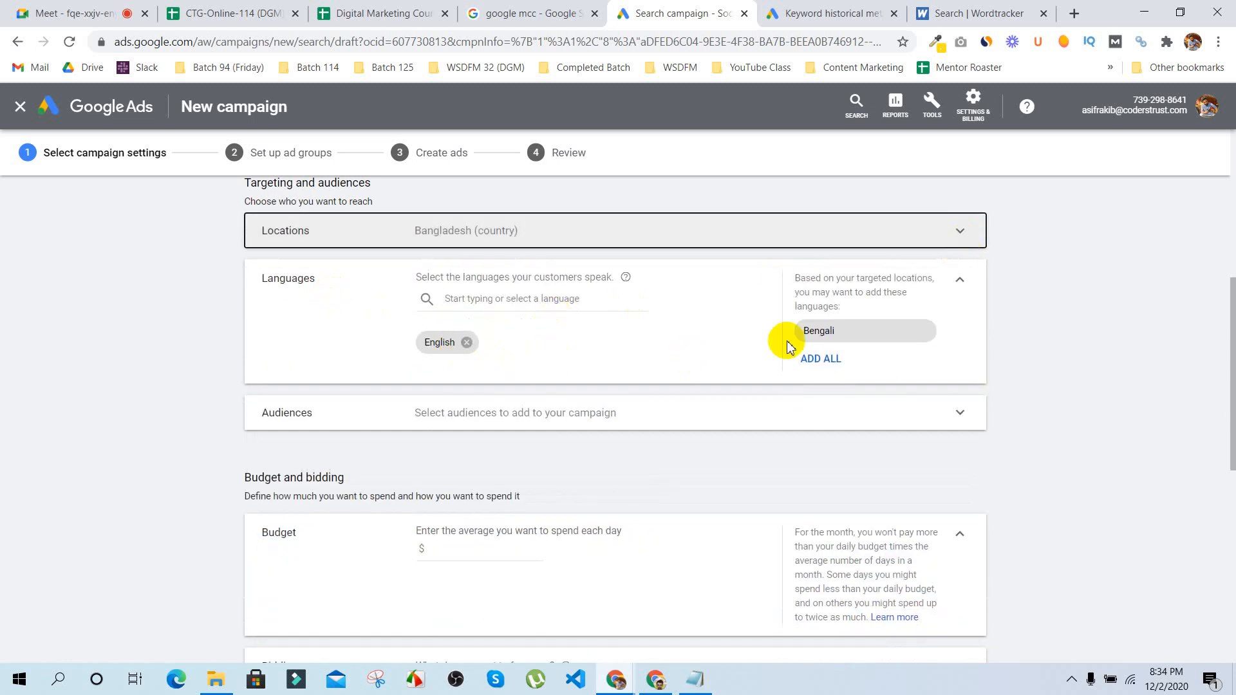
pyautogui.click(850, 333)
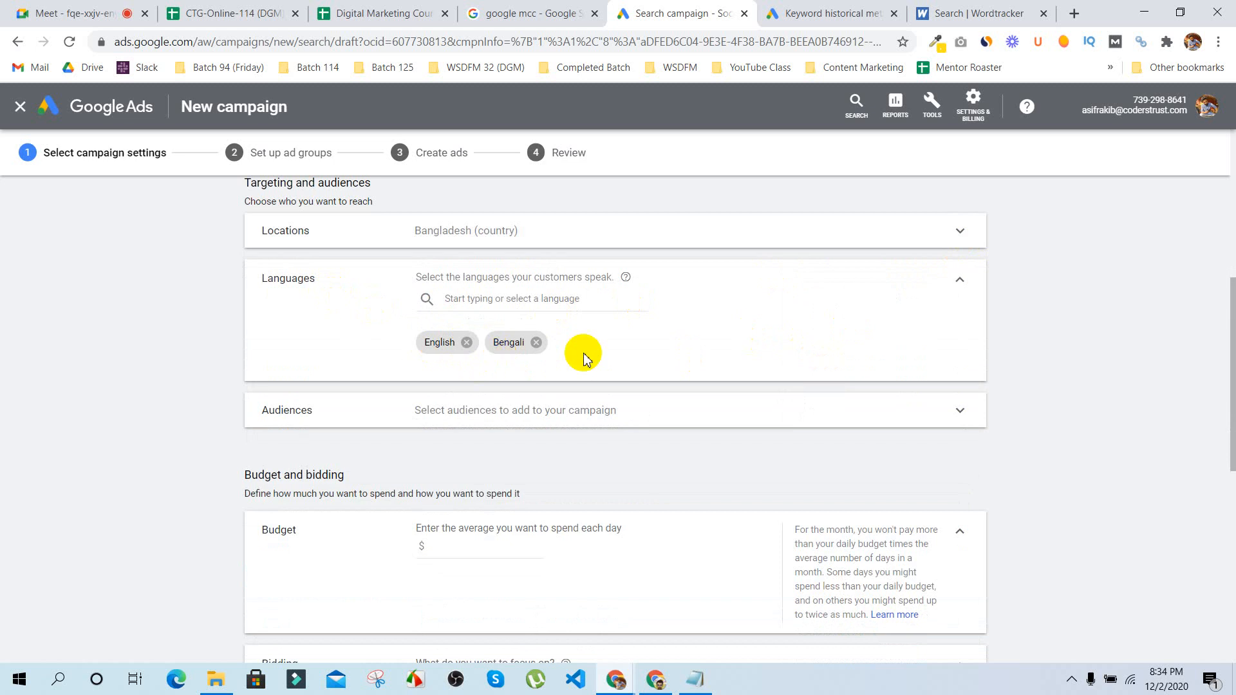
pyautogui.click(961, 281)
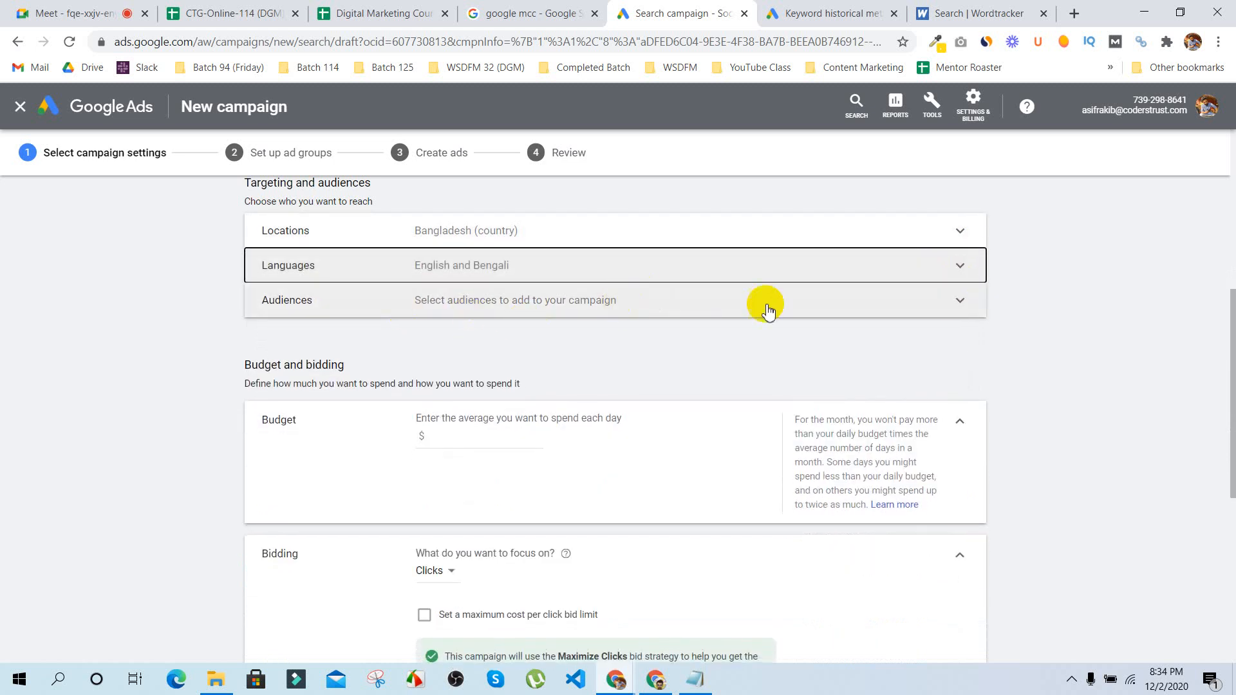
# Step: Expand the audiences section and look over its search and browse views
pyautogui.click(959, 302)
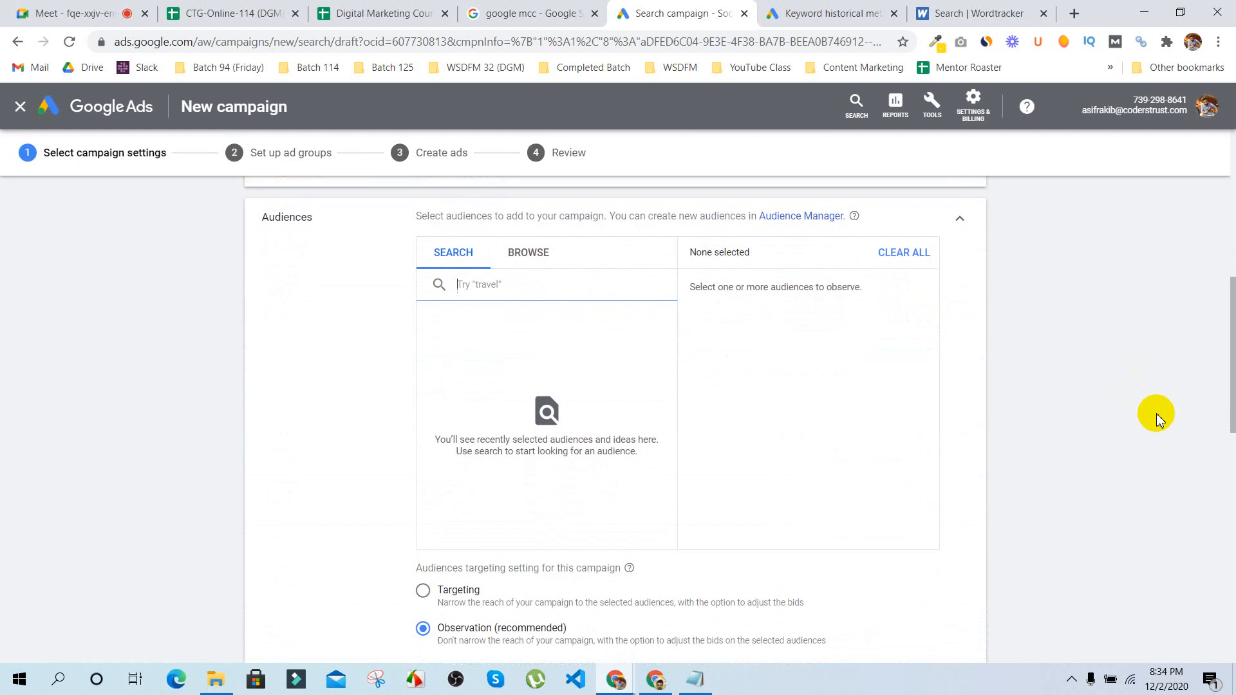
pyautogui.scroll(-2, 1157, 414)
pyautogui.scroll(2, 1157, 415)
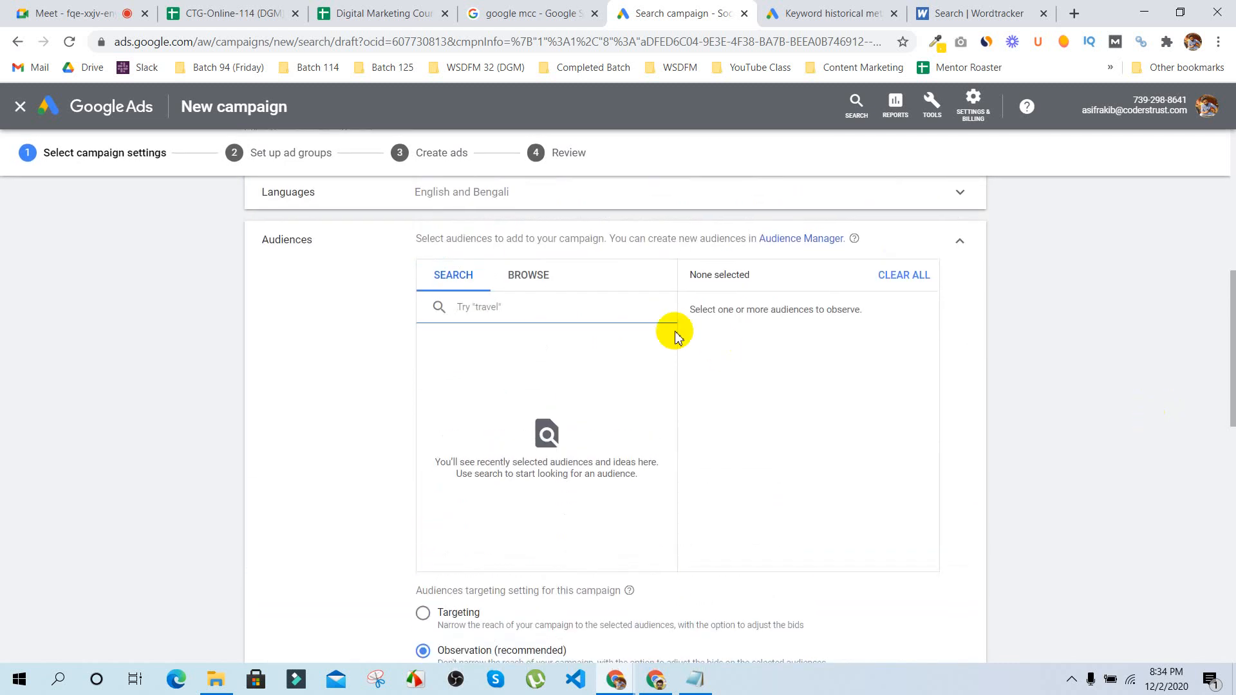
pyautogui.click(532, 276)
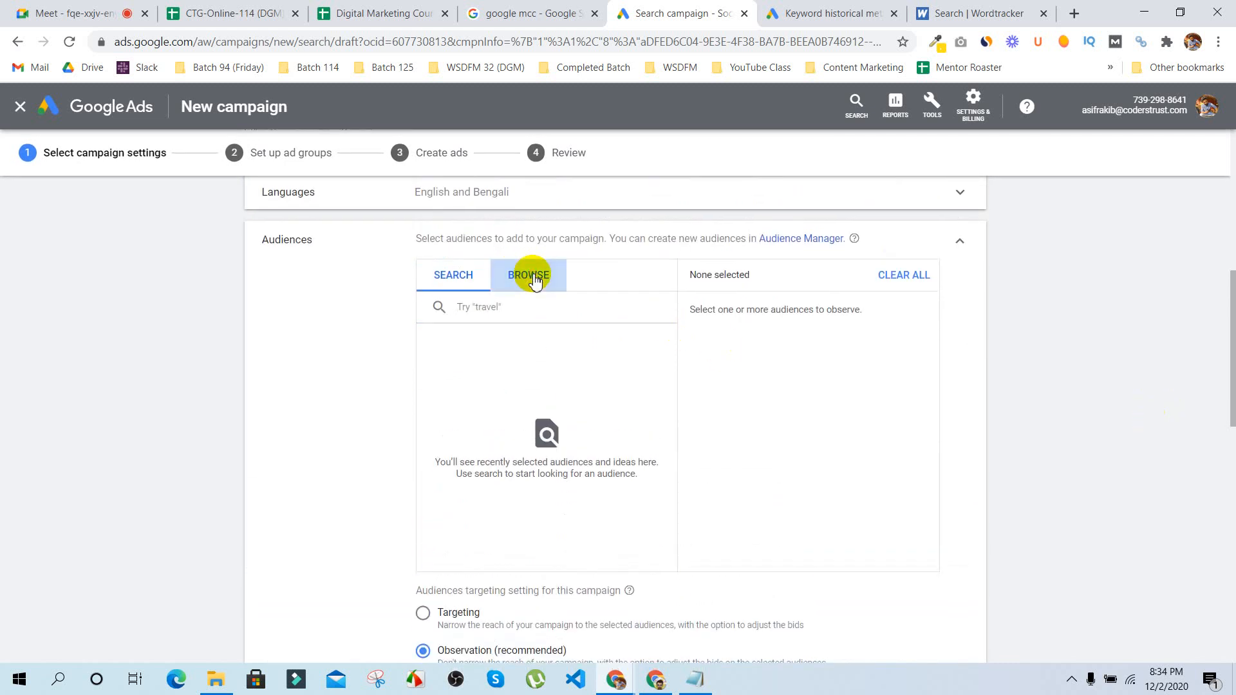
pyautogui.click(468, 276)
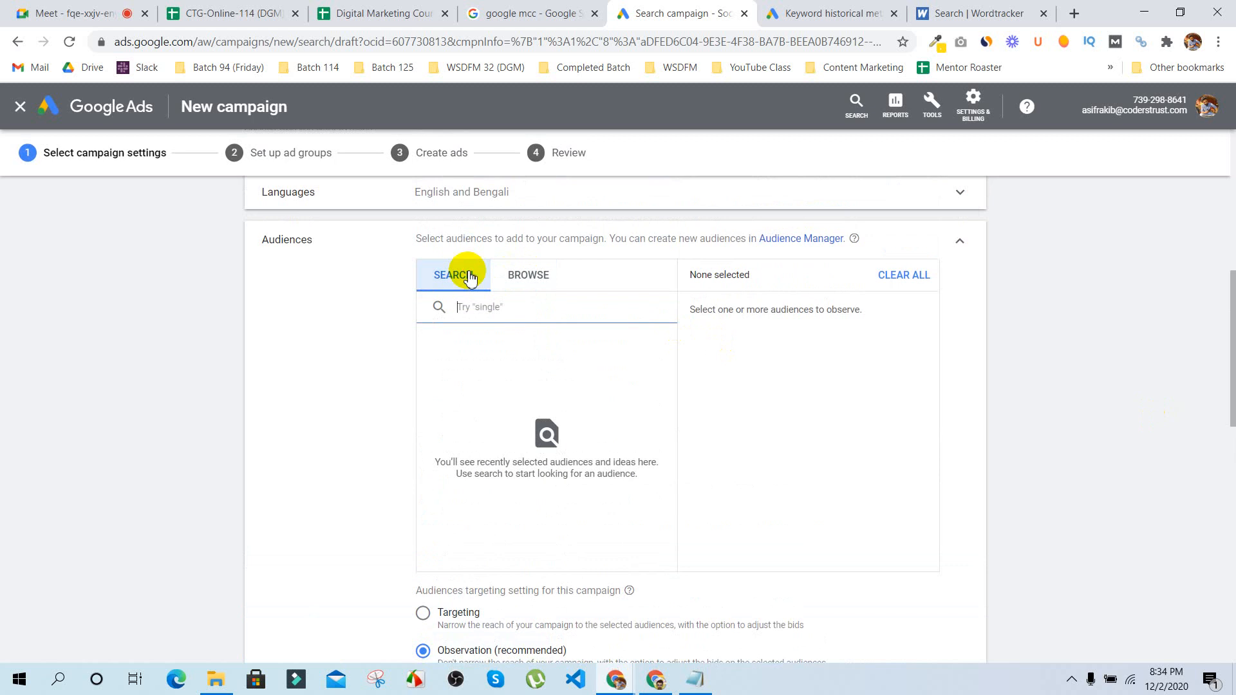
pyautogui.click(523, 273)
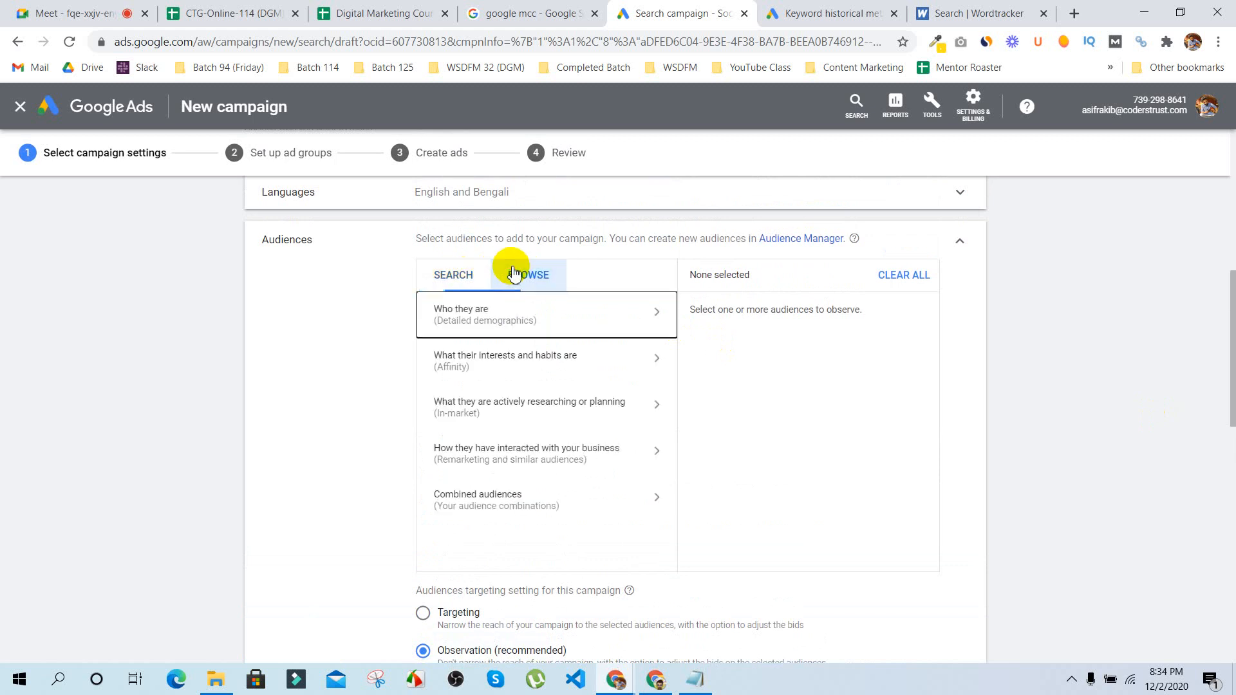
# Step: Search audiences for "digital marketing" and add Advertising & Marketing Services, Email Marketing Services, Web Design & Development, and SEO & SEM Services
pyautogui.click(444, 276)
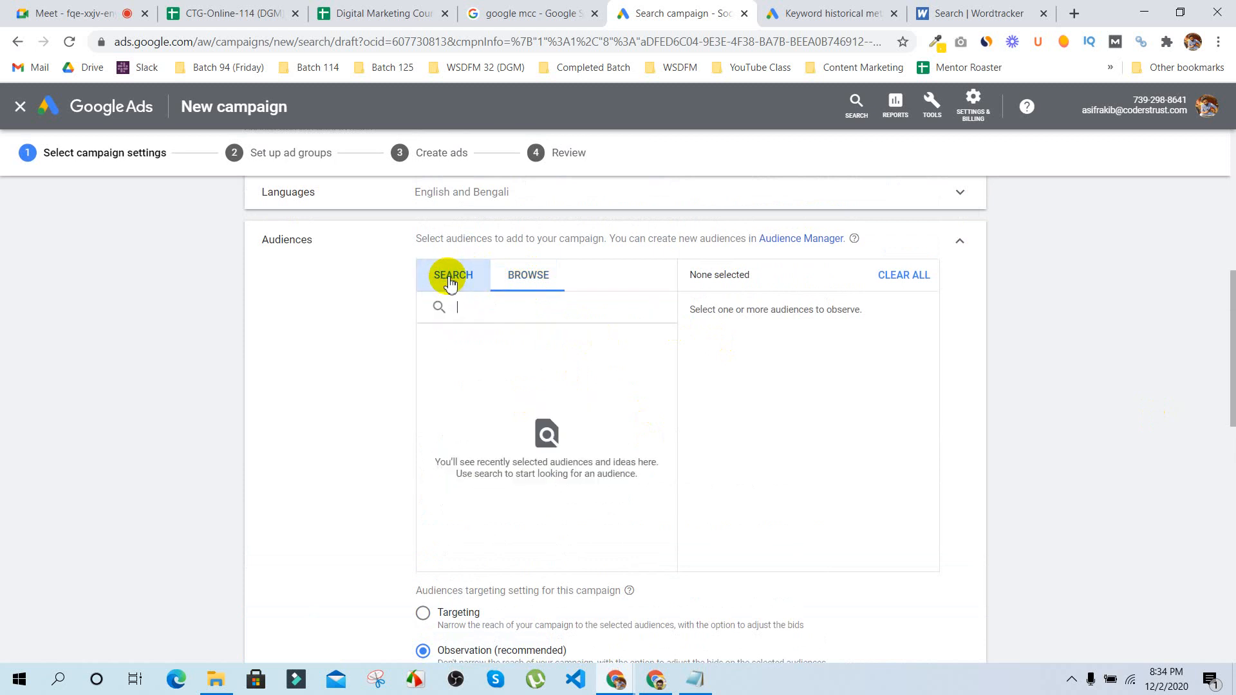
pyautogui.write('digit')
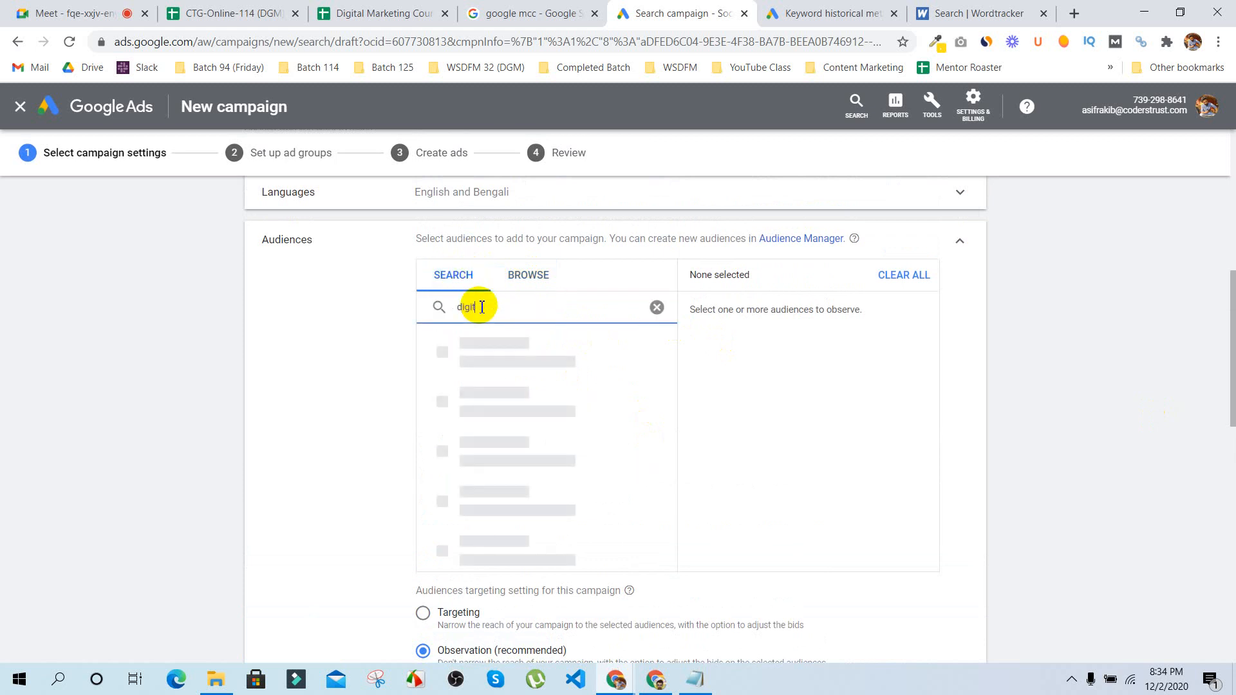
pyautogui.write('al marketing')
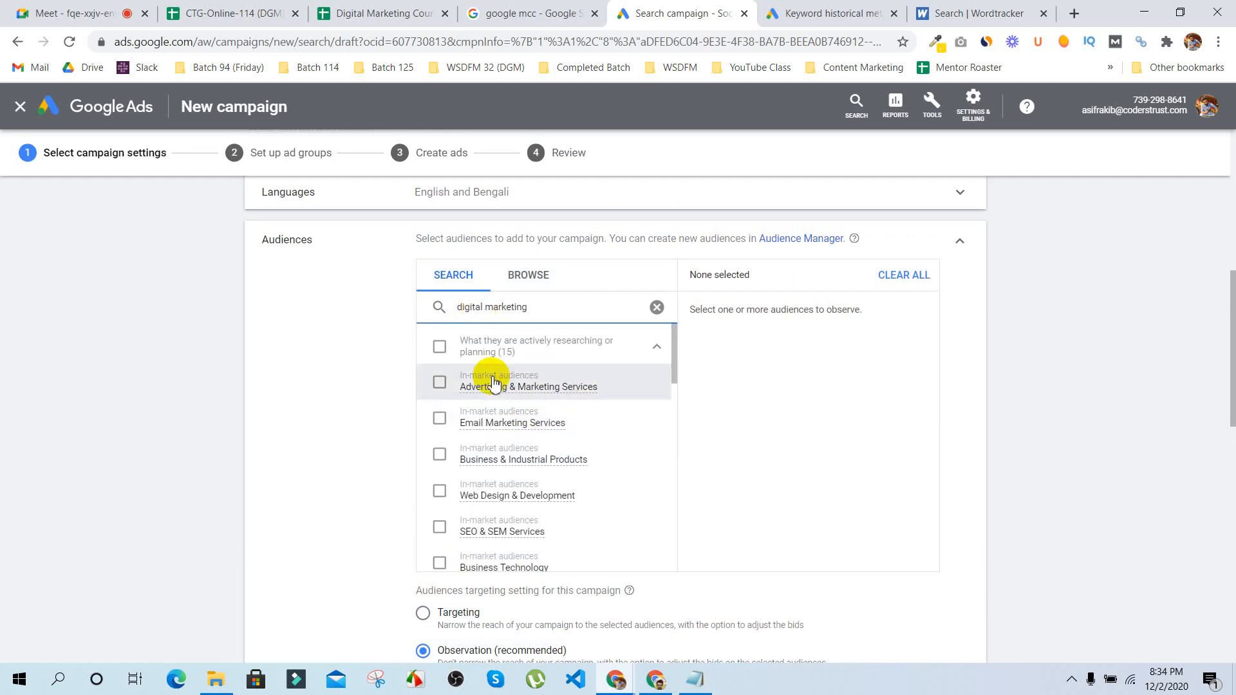
pyautogui.click(439, 384)
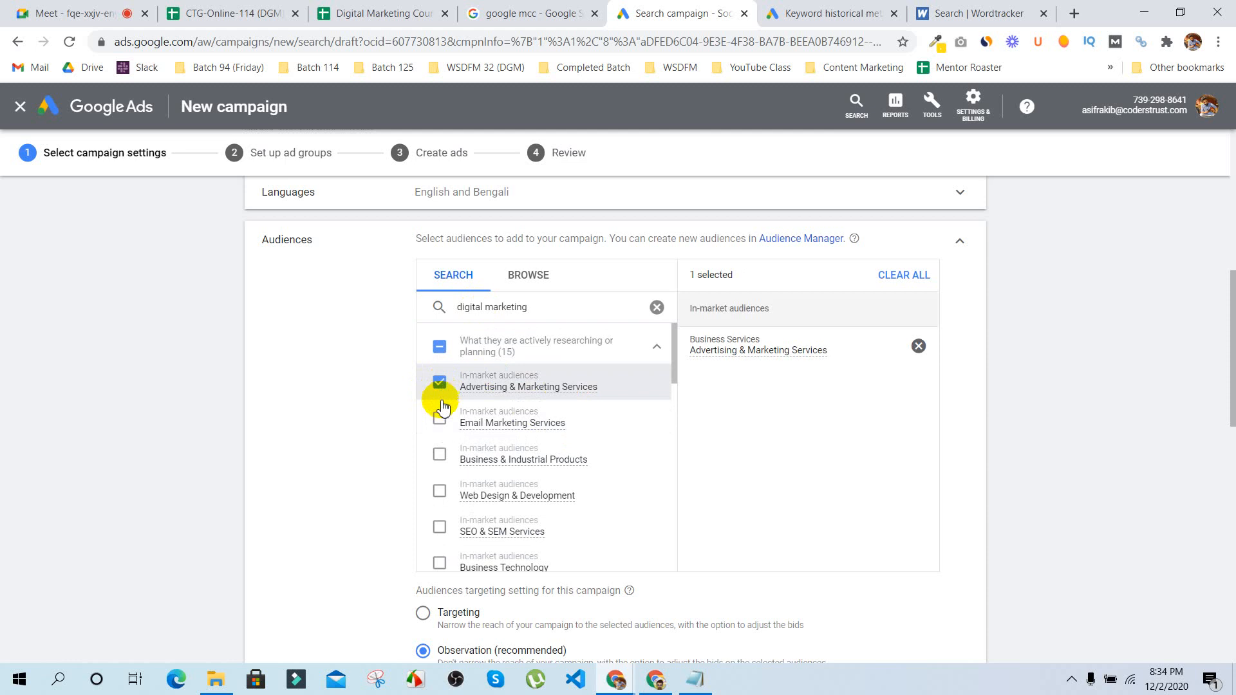
pyautogui.click(440, 418)
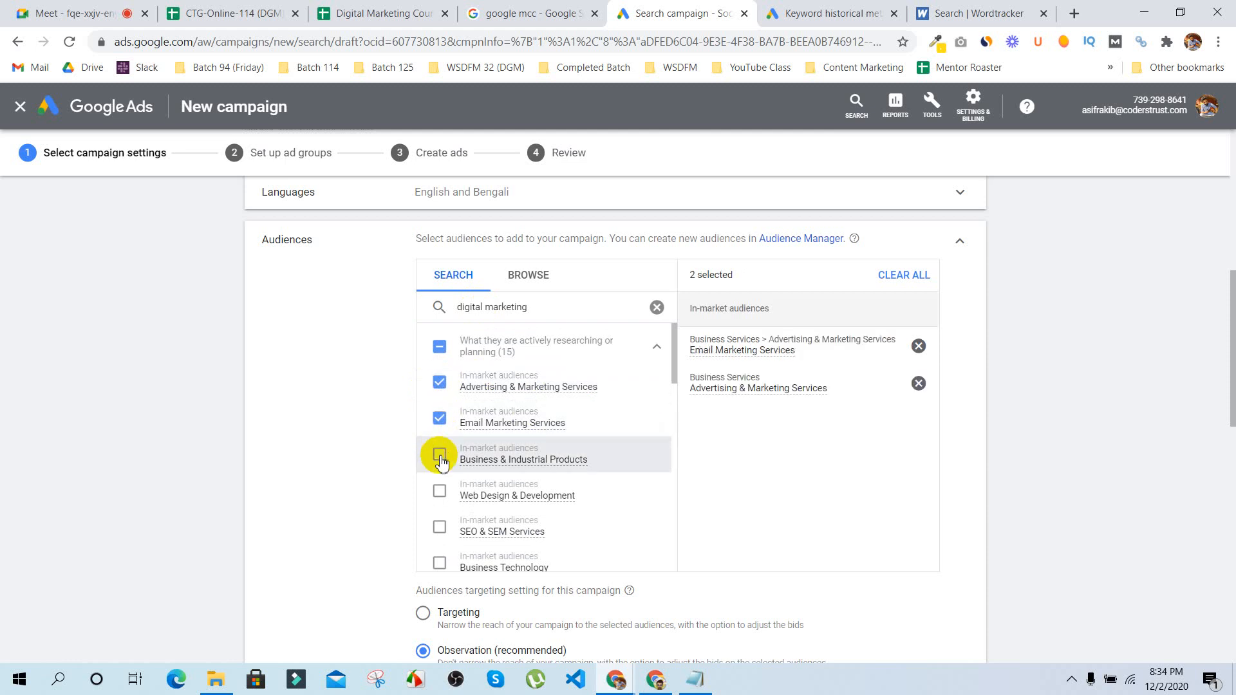
pyautogui.click(440, 493)
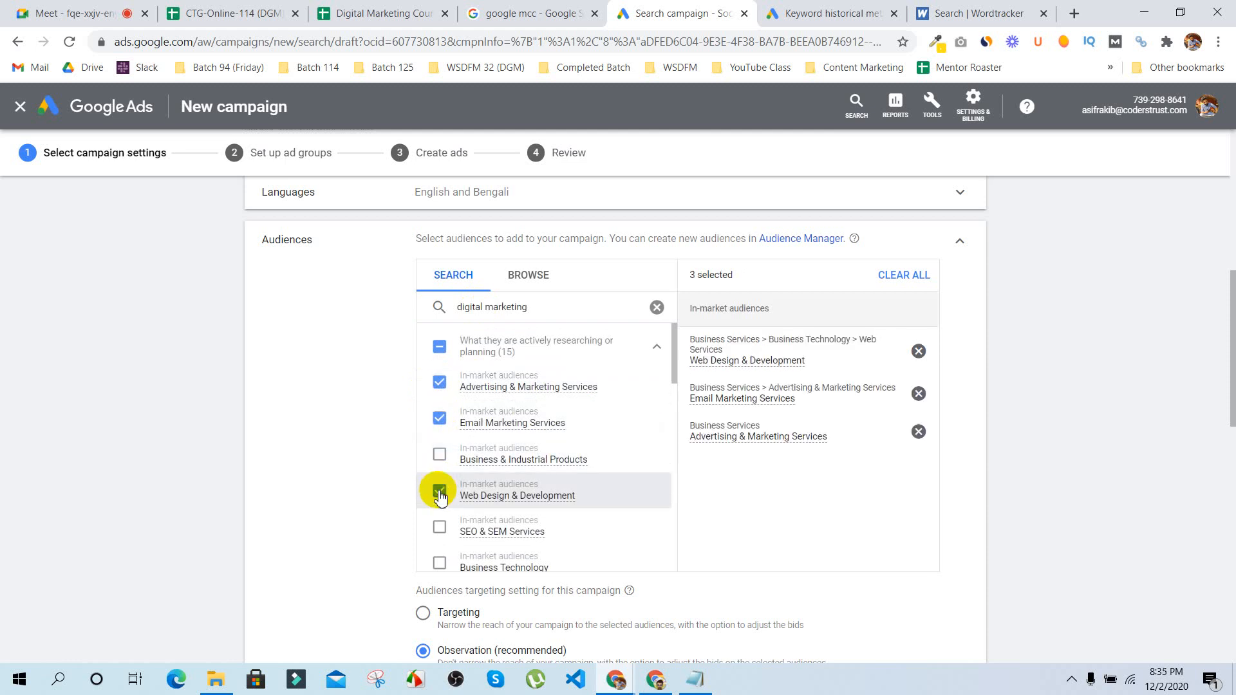
pyautogui.click(439, 530)
# Step: Add the CRM Solutions in-market audience and the Business Professionals affinity audience from the digital marketing results
pyautogui.scroll(-3, 438, 533)
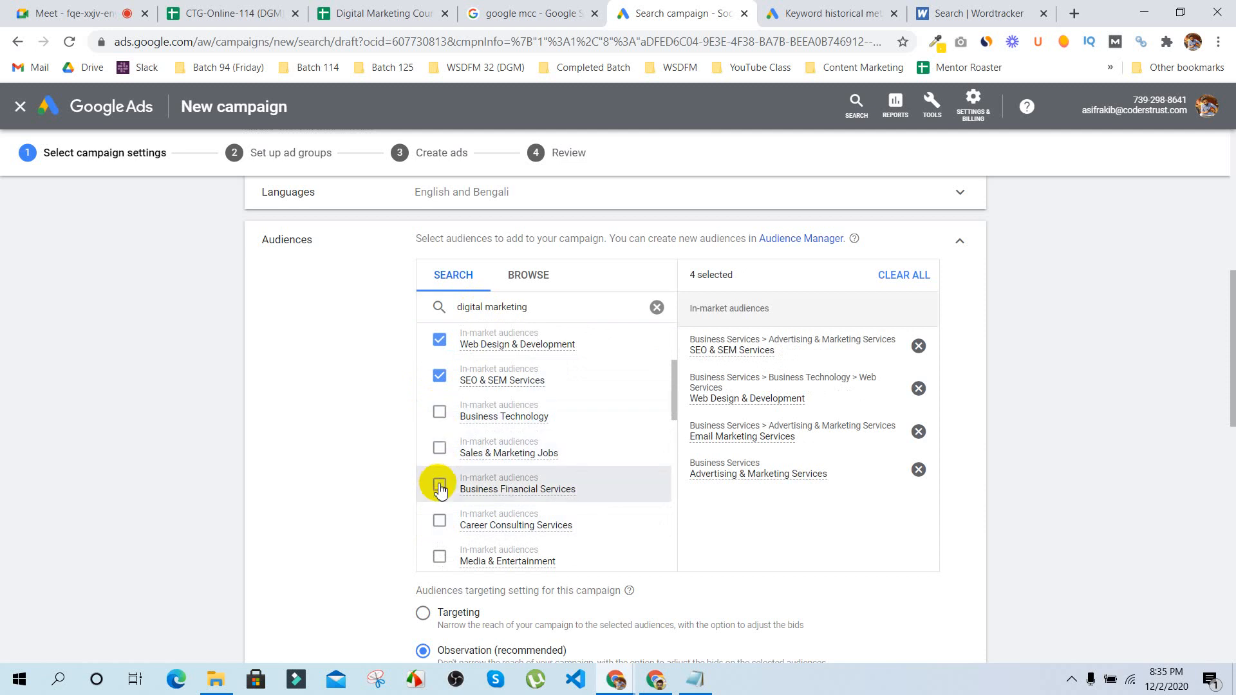
pyautogui.scroll(-2, 530, 513)
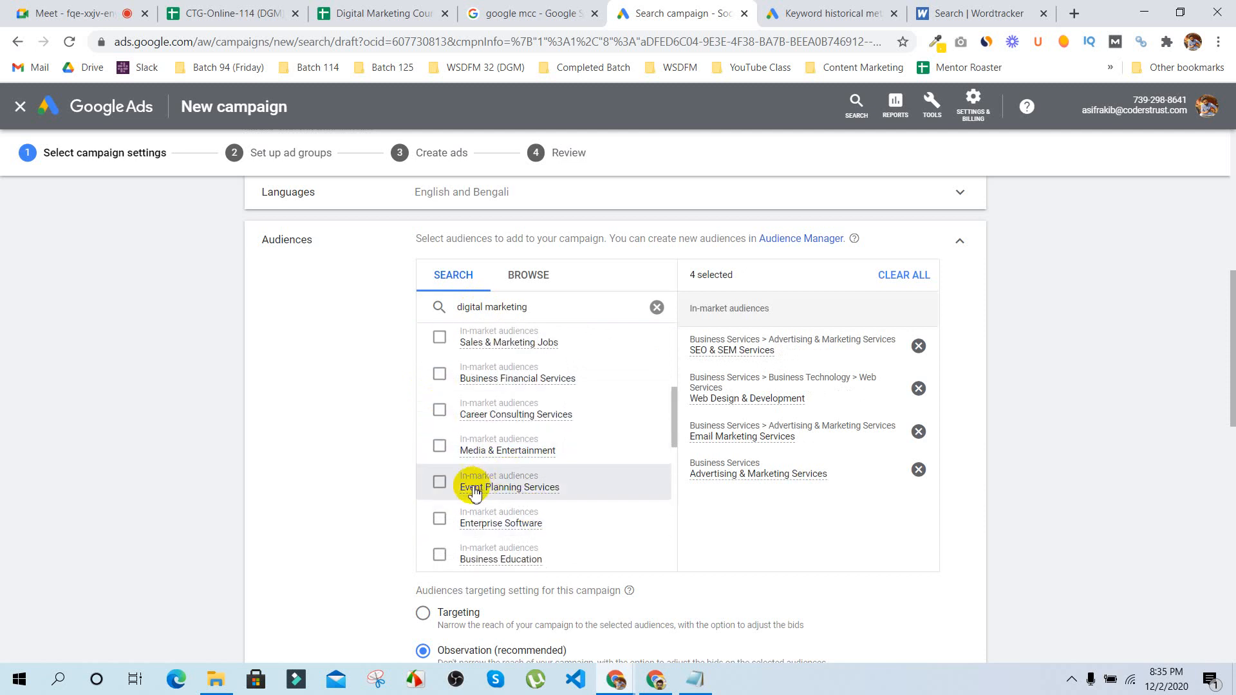
pyautogui.scroll(-2, 566, 491)
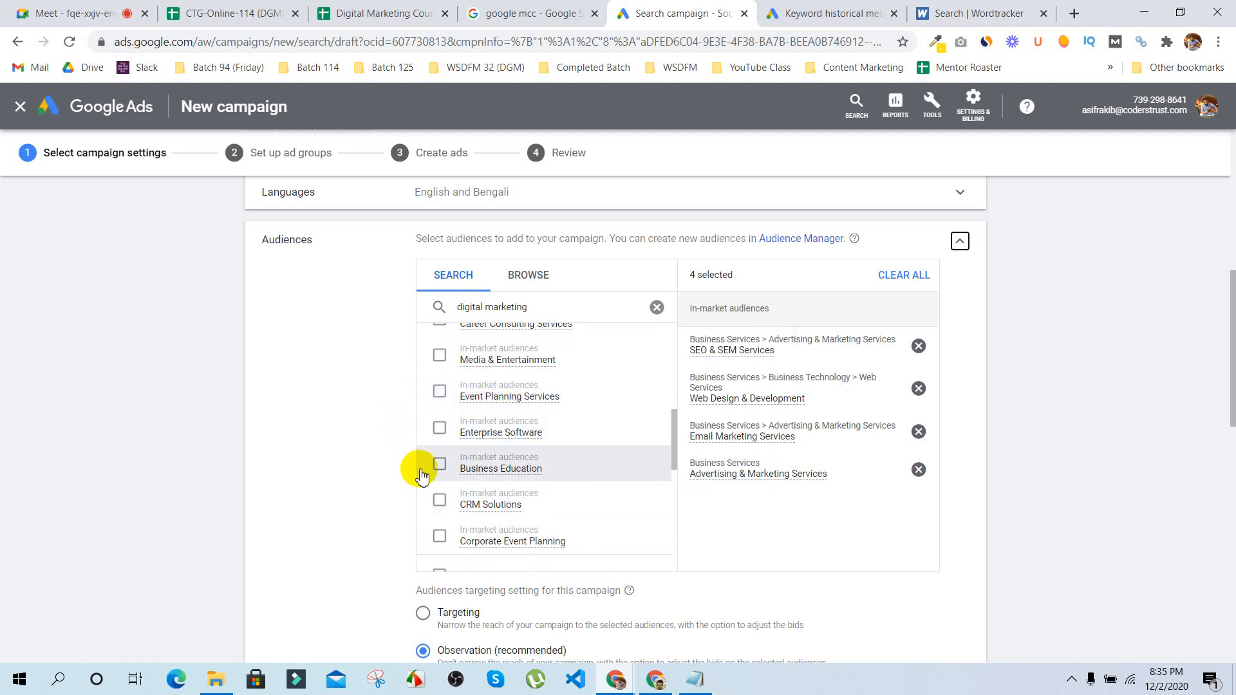
pyautogui.scroll(-2, 422, 477)
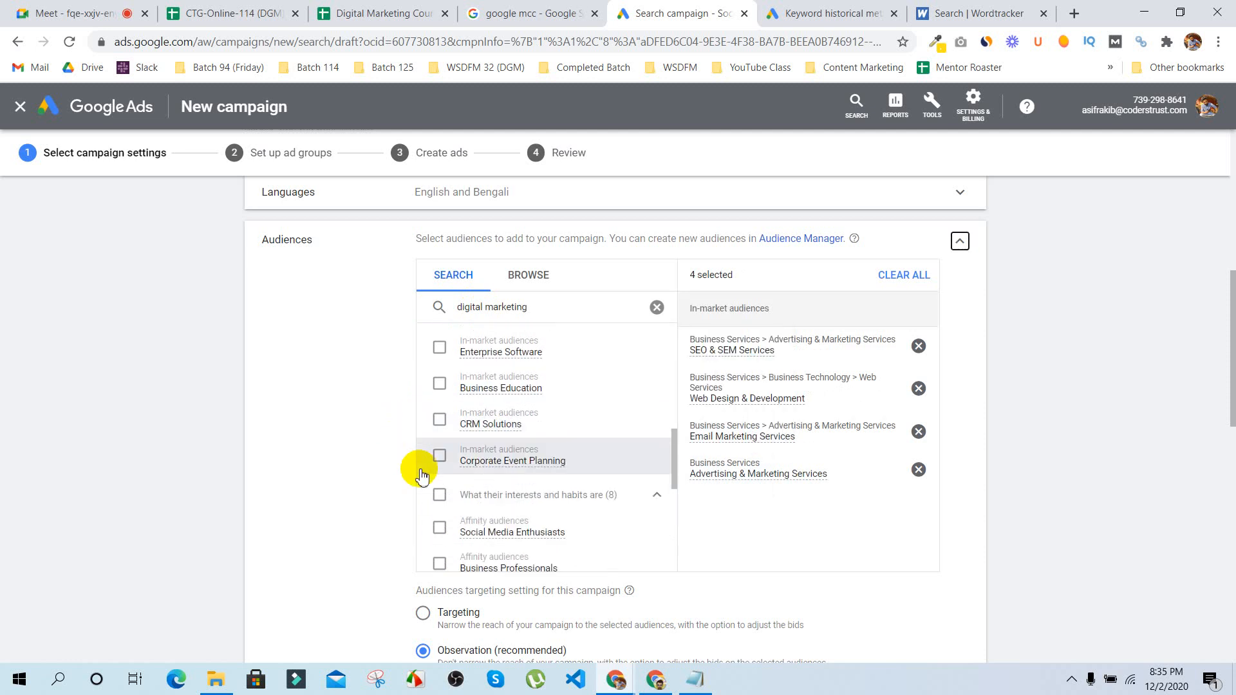
pyautogui.scroll(-1, 421, 476)
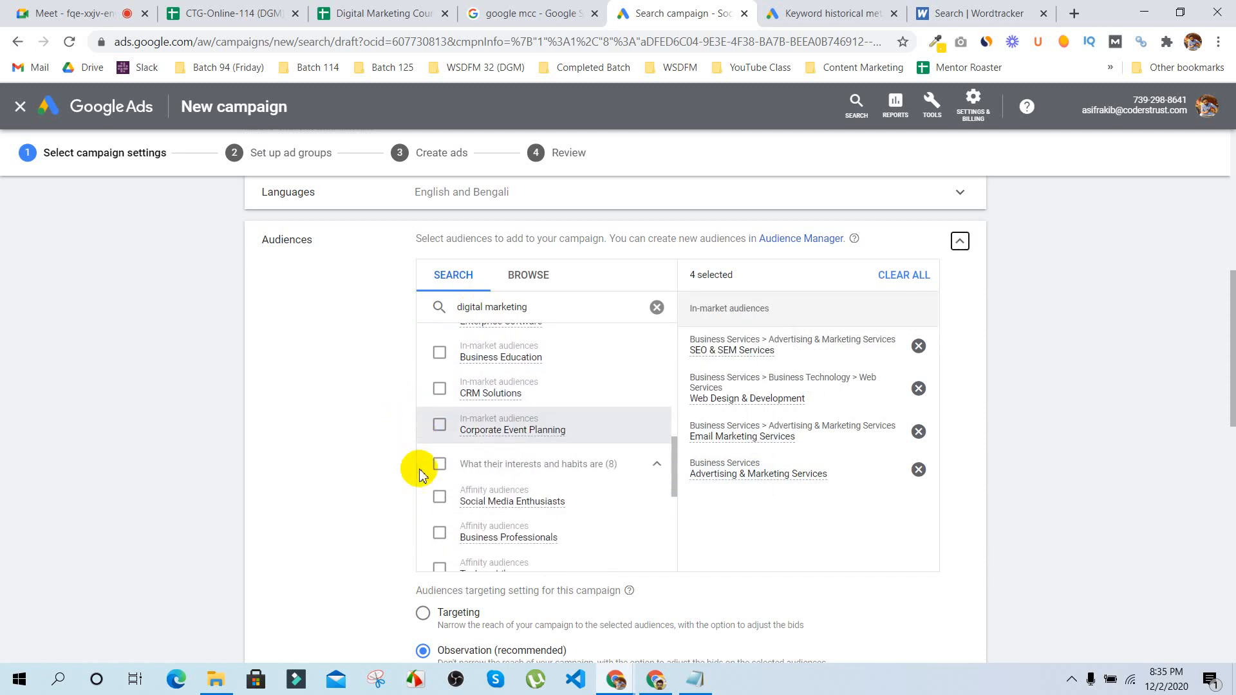
pyautogui.click(437, 386)
pyautogui.scroll(-2, 422, 458)
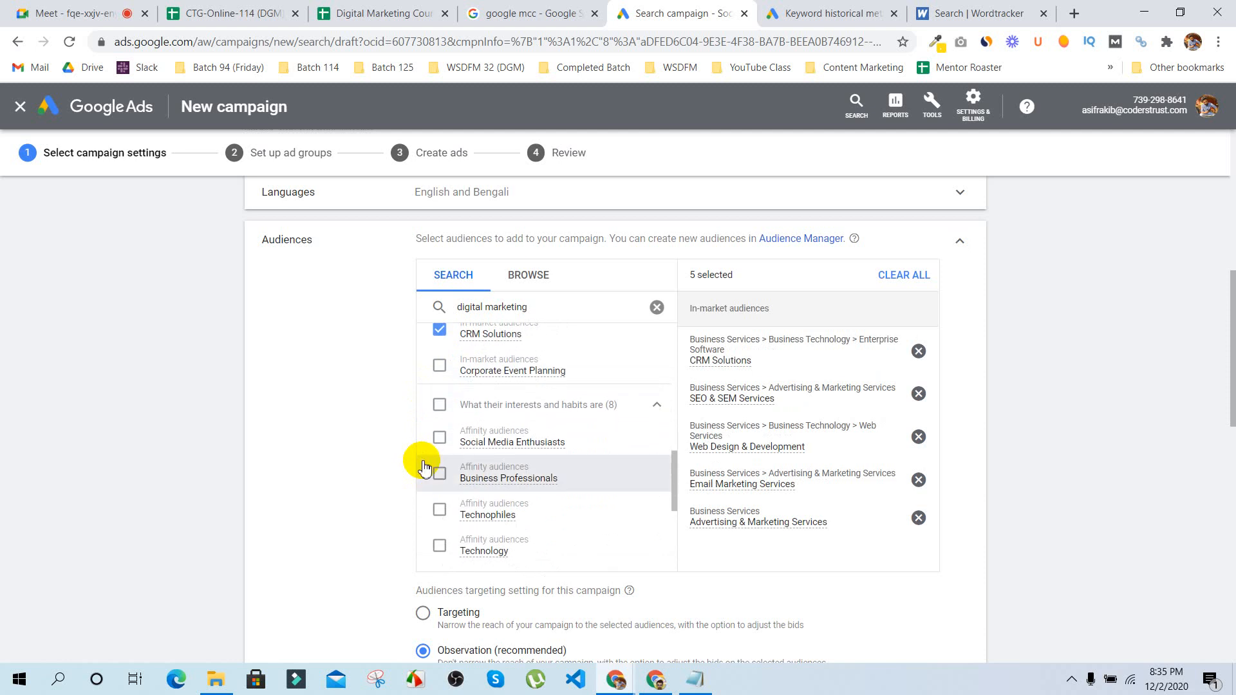
pyautogui.scroll(-3, 423, 489)
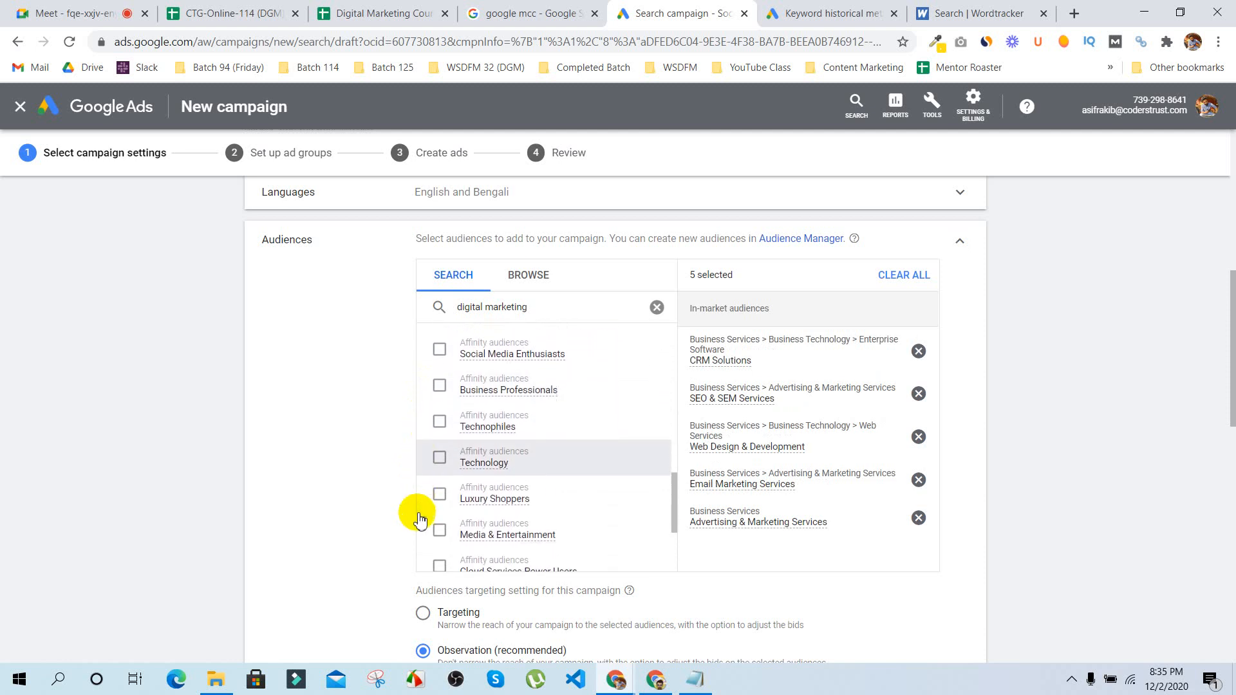
pyautogui.click(433, 401)
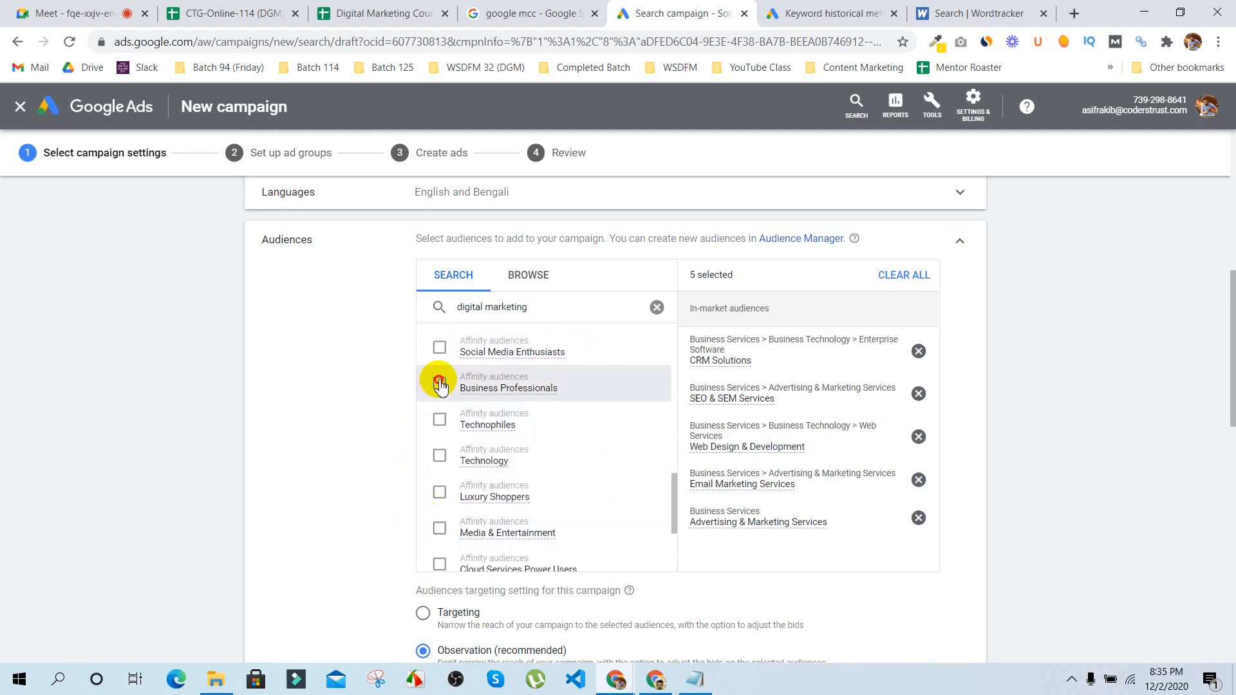
# Step: Examine the remaining affinity and demographic suggestions, the selected audiences and the audience targeting setting
pyautogui.scroll(-1, 410, 476)
pyautogui.scroll(-1, 412, 477)
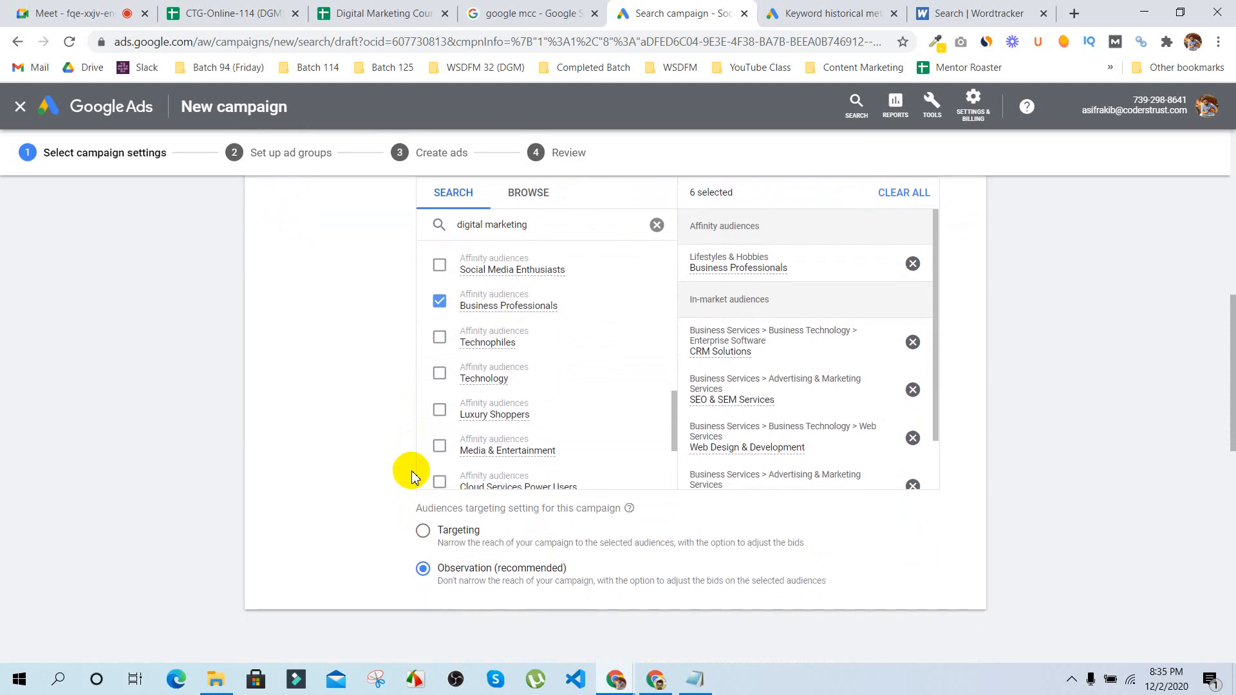
pyautogui.scroll(-2, 426, 433)
pyautogui.scroll(-2, 426, 438)
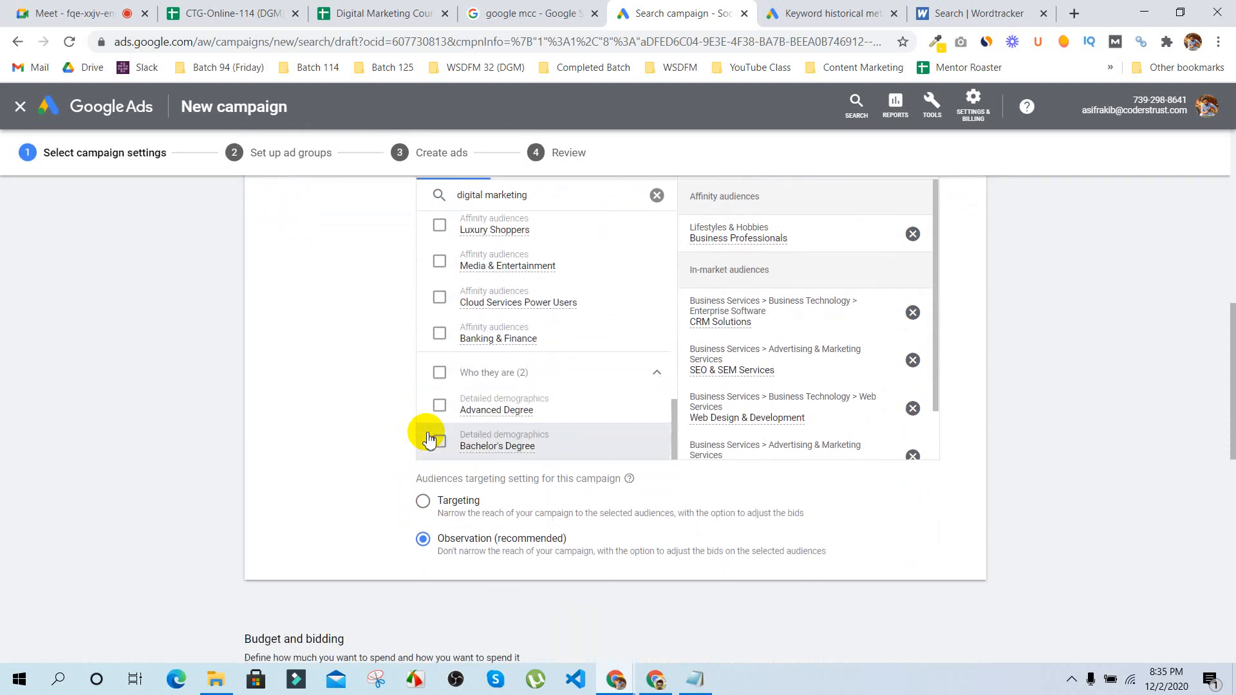
pyautogui.scroll(3, 385, 415)
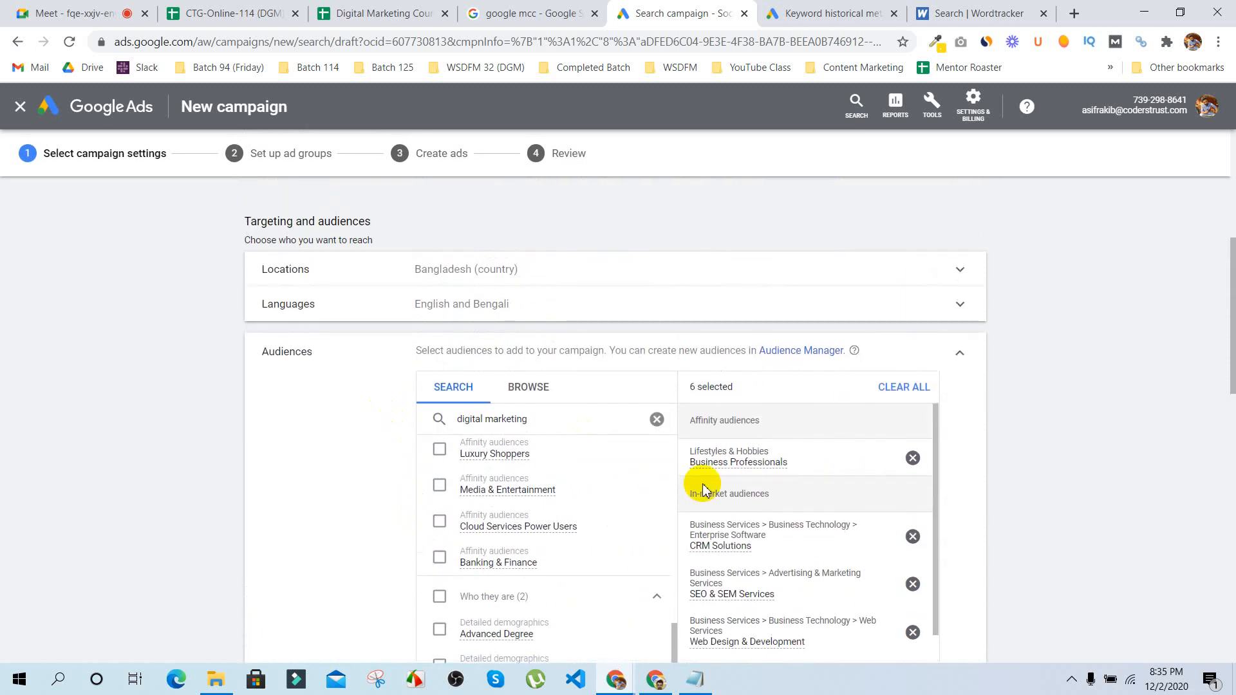
pyautogui.scroll(-3, 296, 512)
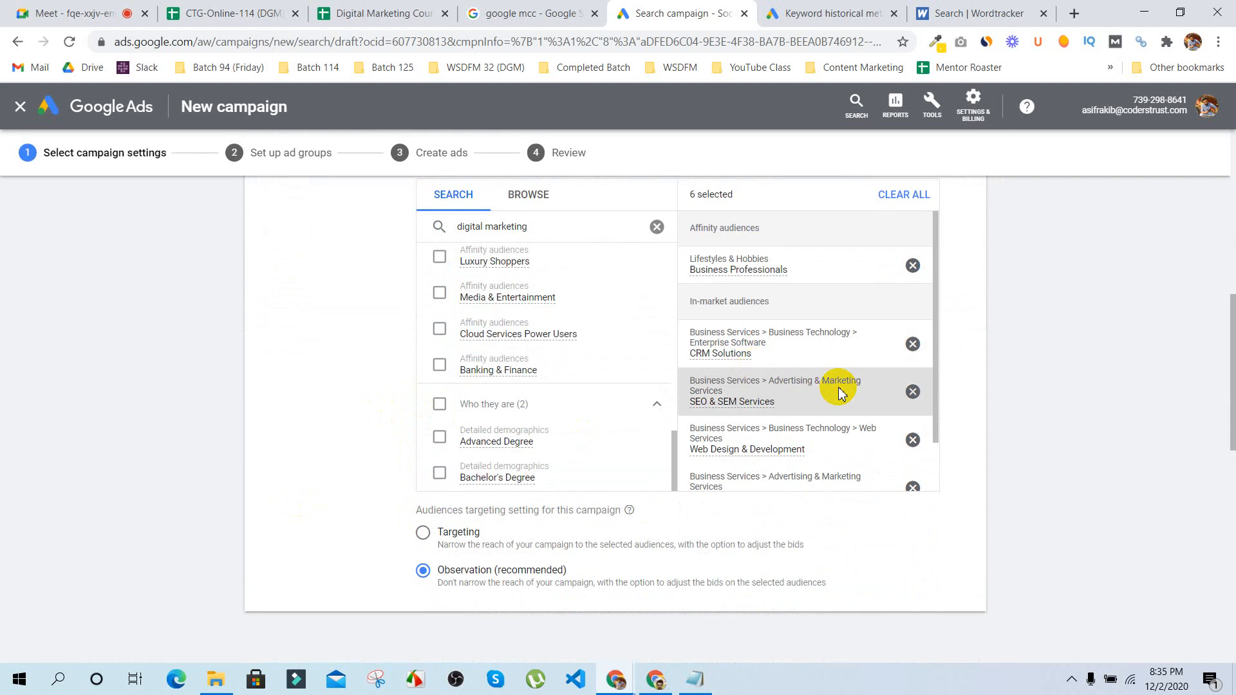
pyautogui.scroll(-5, 838, 391)
pyautogui.scroll(6, 839, 391)
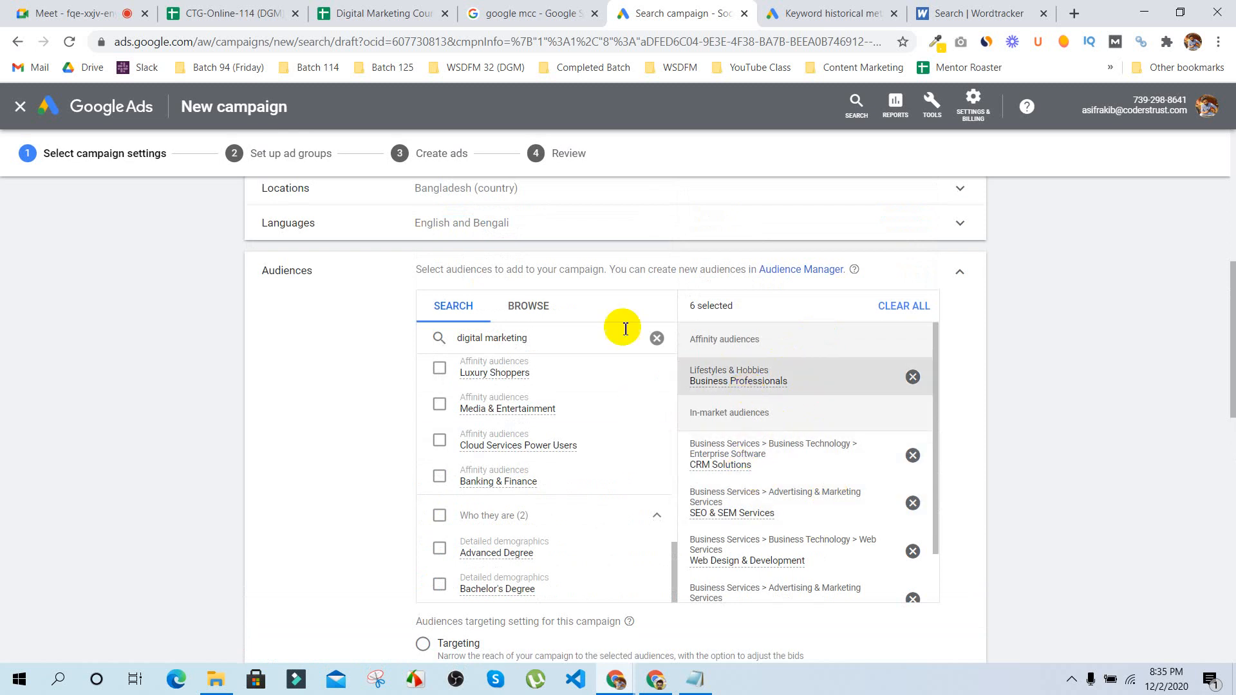
# Step: Browse the detailed demographics audiences, check the parental and marital status groups, and return to the category list
pyautogui.click(525, 307)
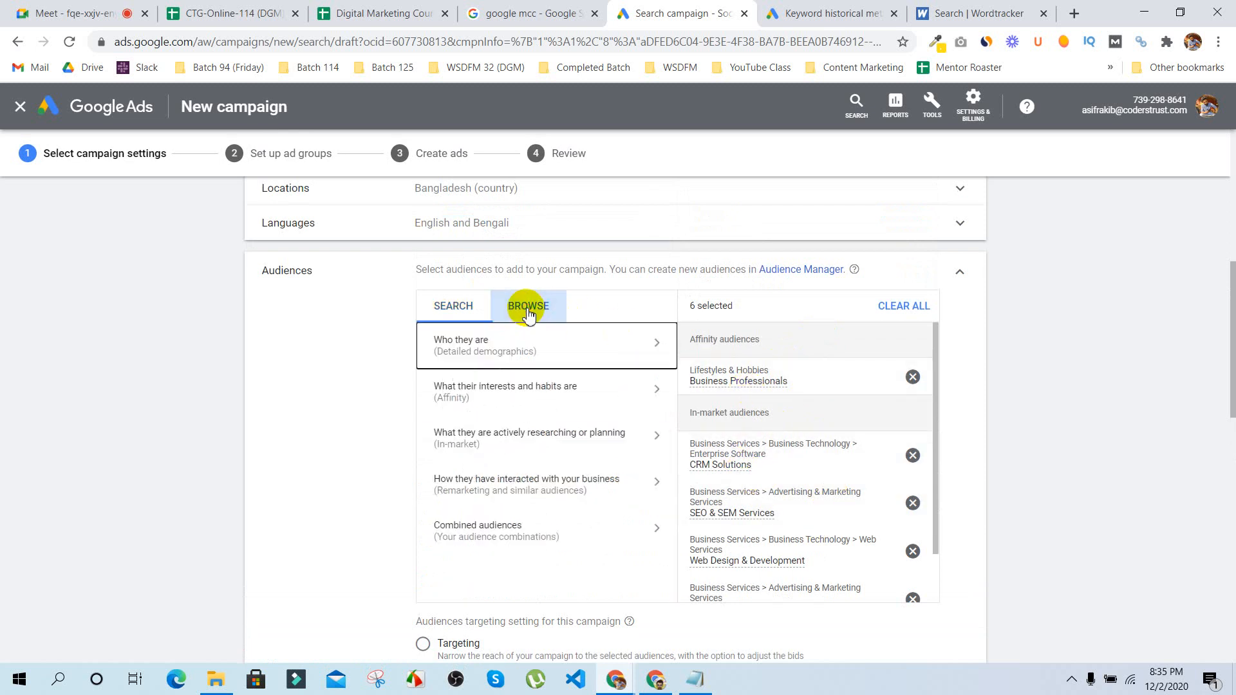
pyautogui.click(597, 351)
pyautogui.click(547, 369)
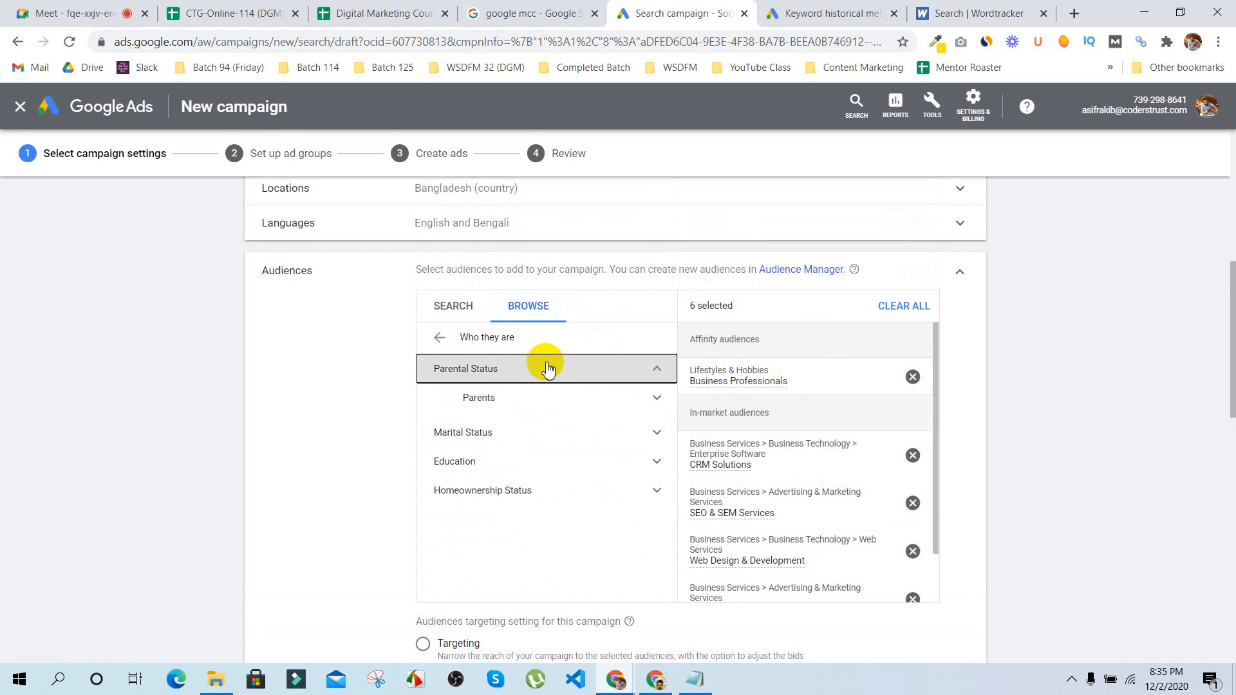
pyautogui.click(547, 368)
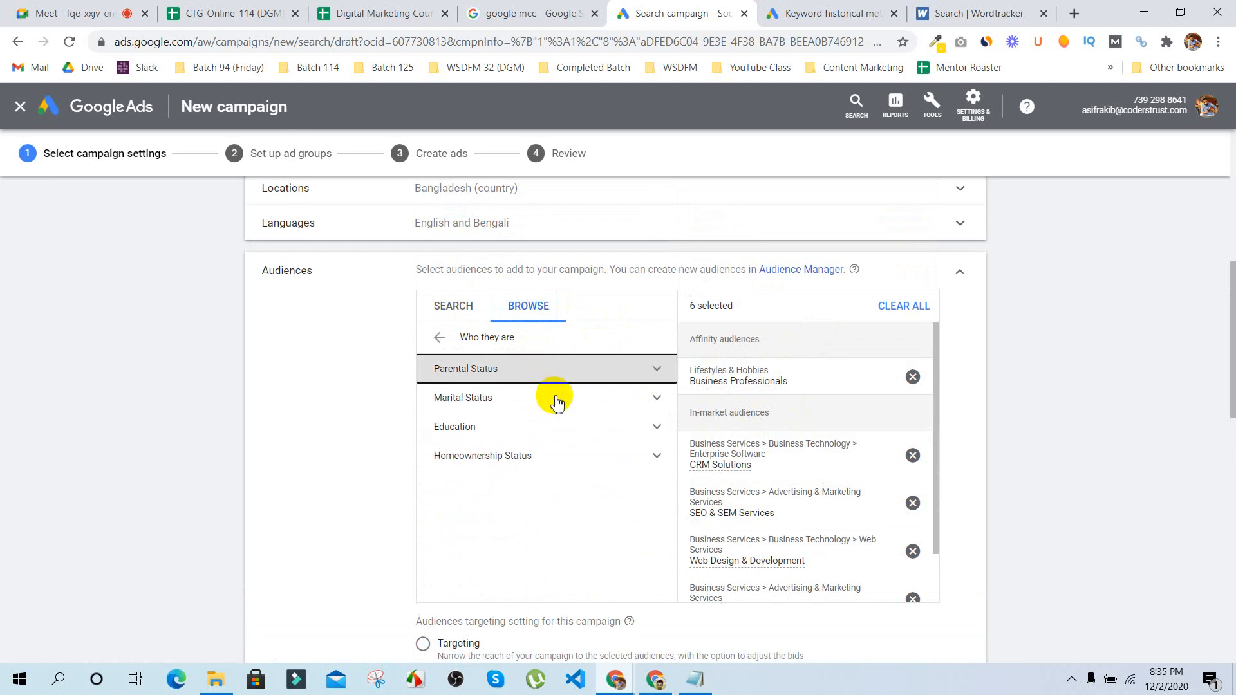
pyautogui.click(556, 401)
pyautogui.click(556, 401)
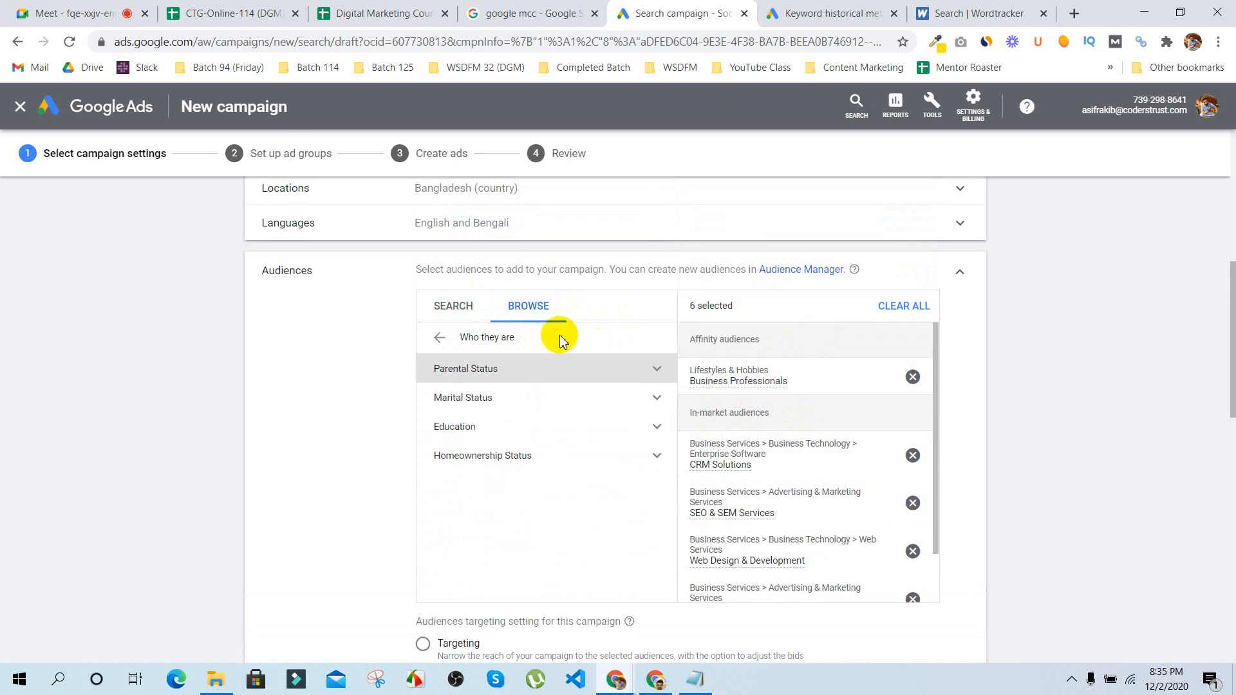
pyautogui.moveTo(556, 334); pyautogui.dragTo(446, 353)
pyautogui.click(444, 351)
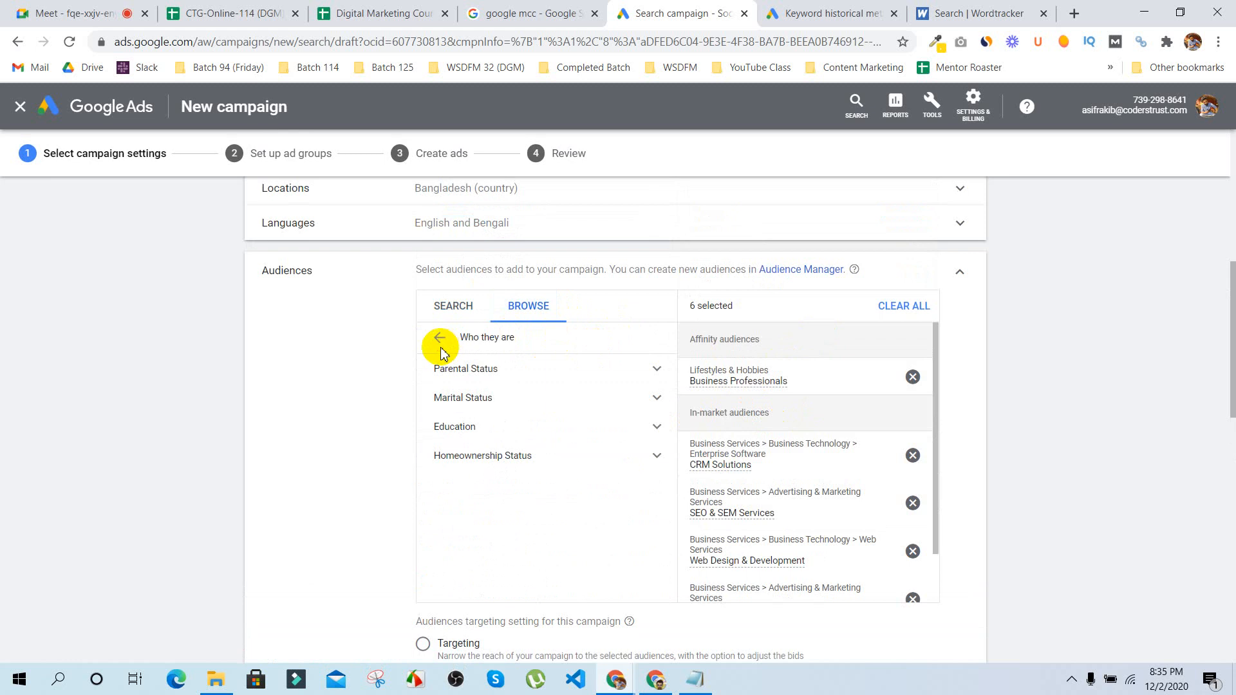
pyautogui.click(439, 338)
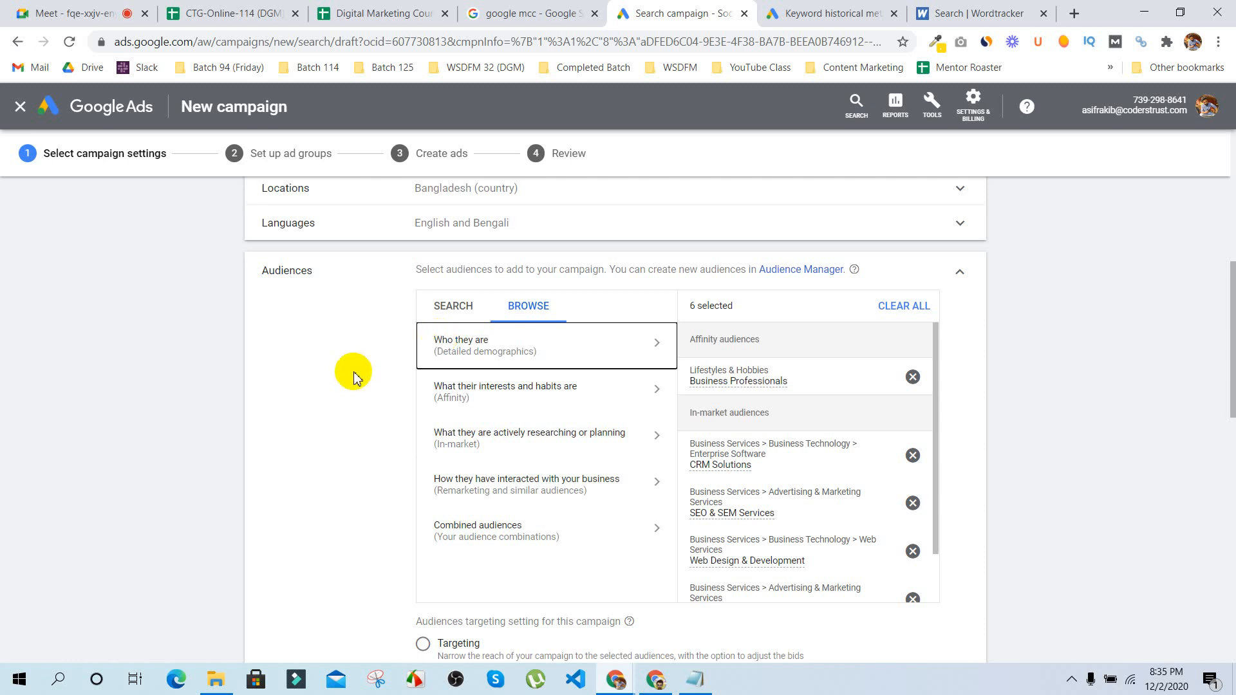
# Step: Browse the affinity audiences by interests and habits, return to the category list, and collapse the audiences section
pyautogui.scroll(-1, 376, 410)
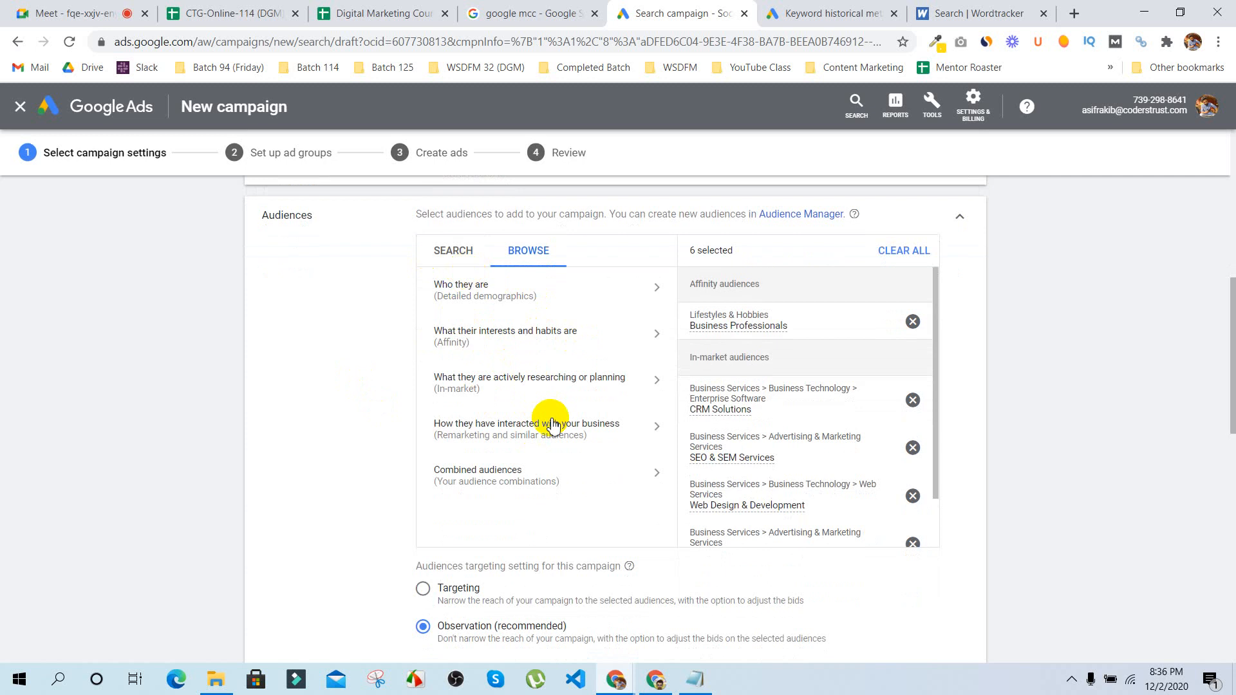
pyautogui.click(484, 333)
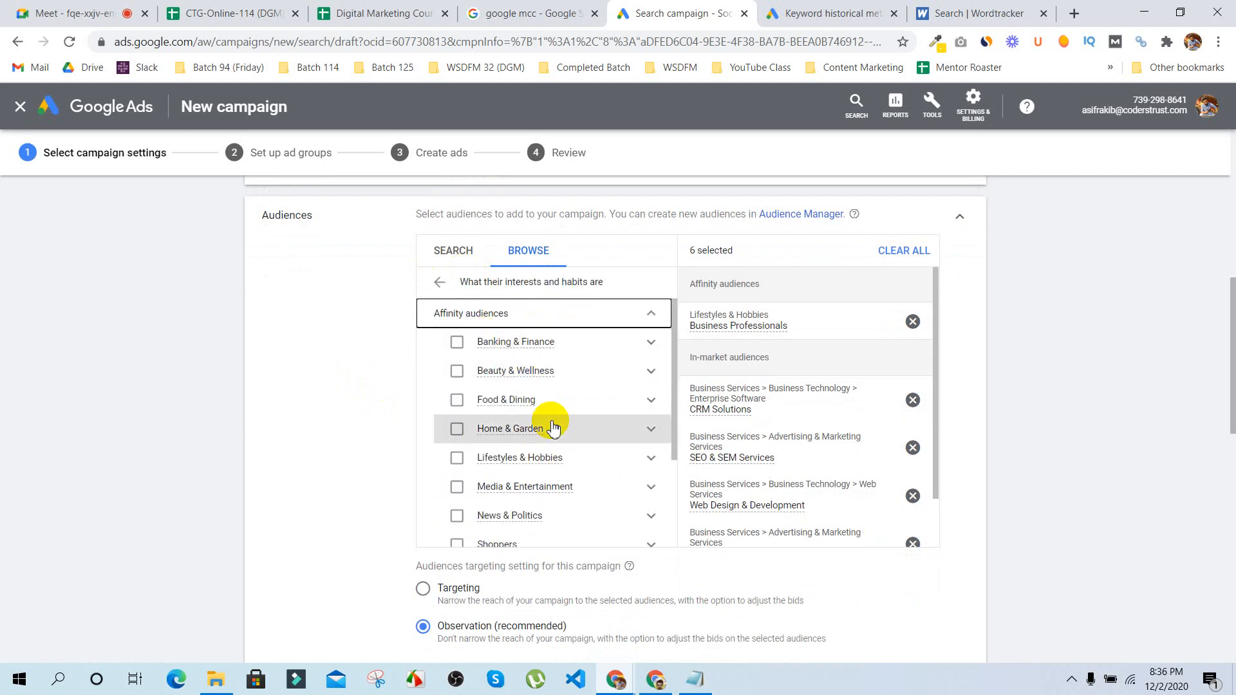
pyautogui.scroll(-4, 552, 425)
pyautogui.scroll(3, 552, 425)
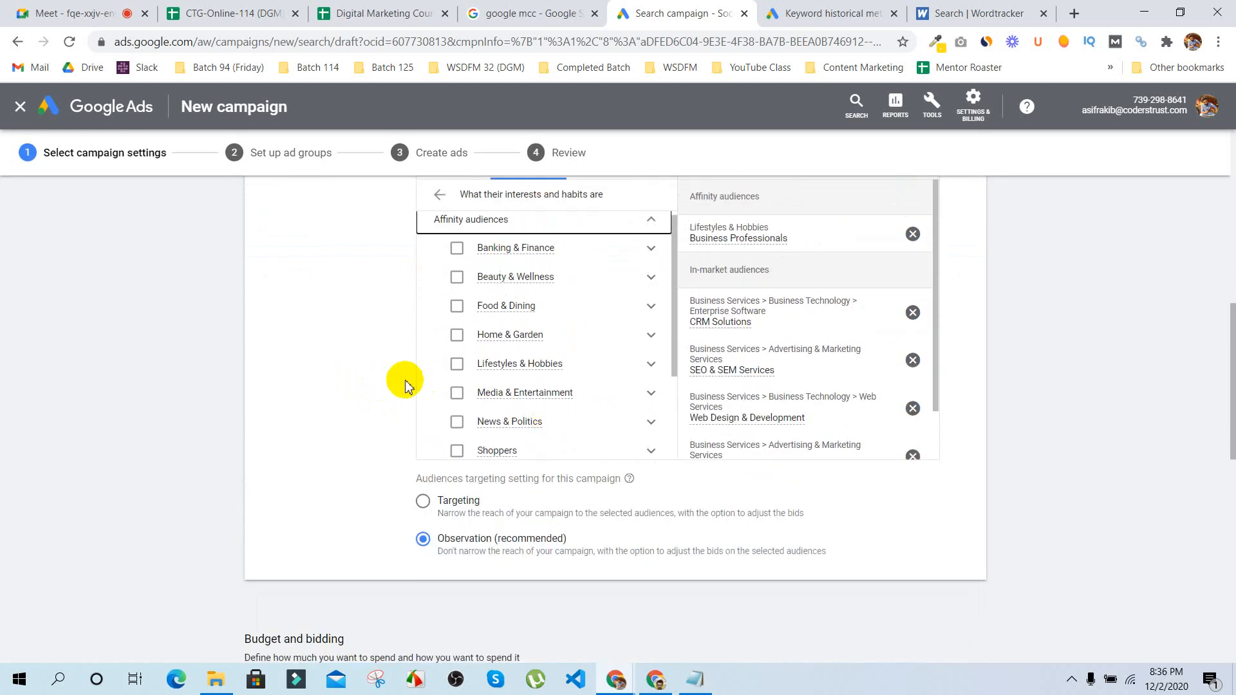
pyautogui.scroll(2, 406, 380)
pyautogui.click(440, 301)
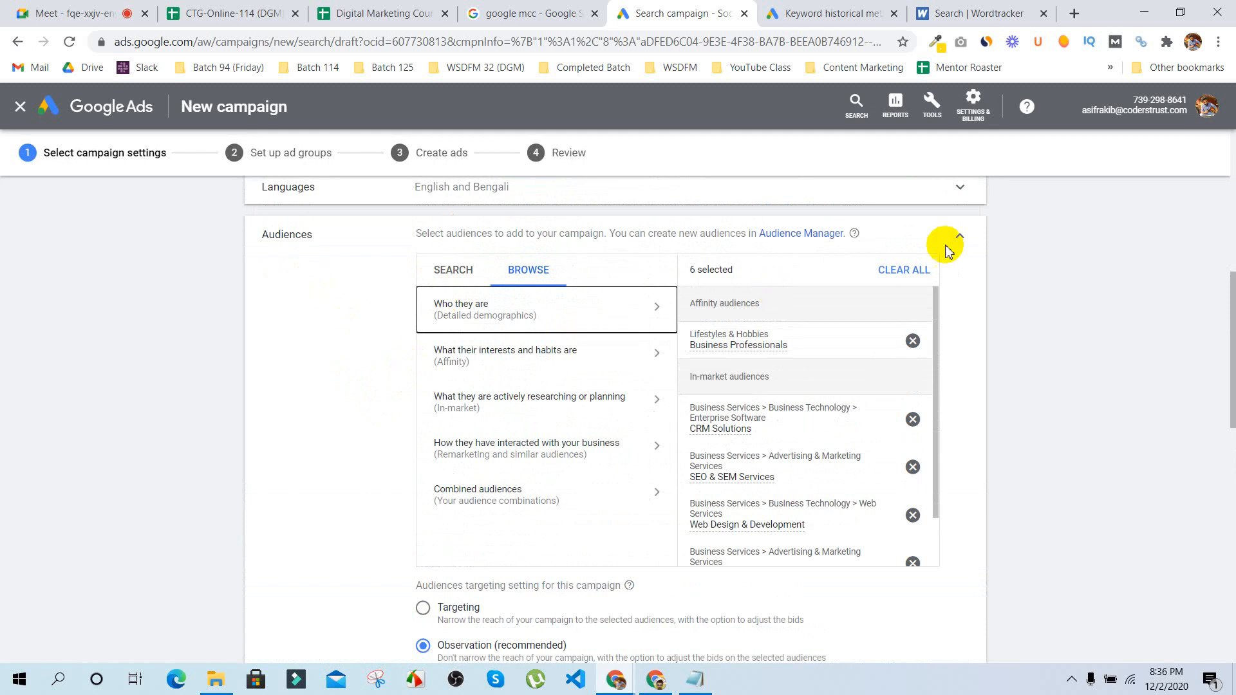
pyautogui.click(970, 242)
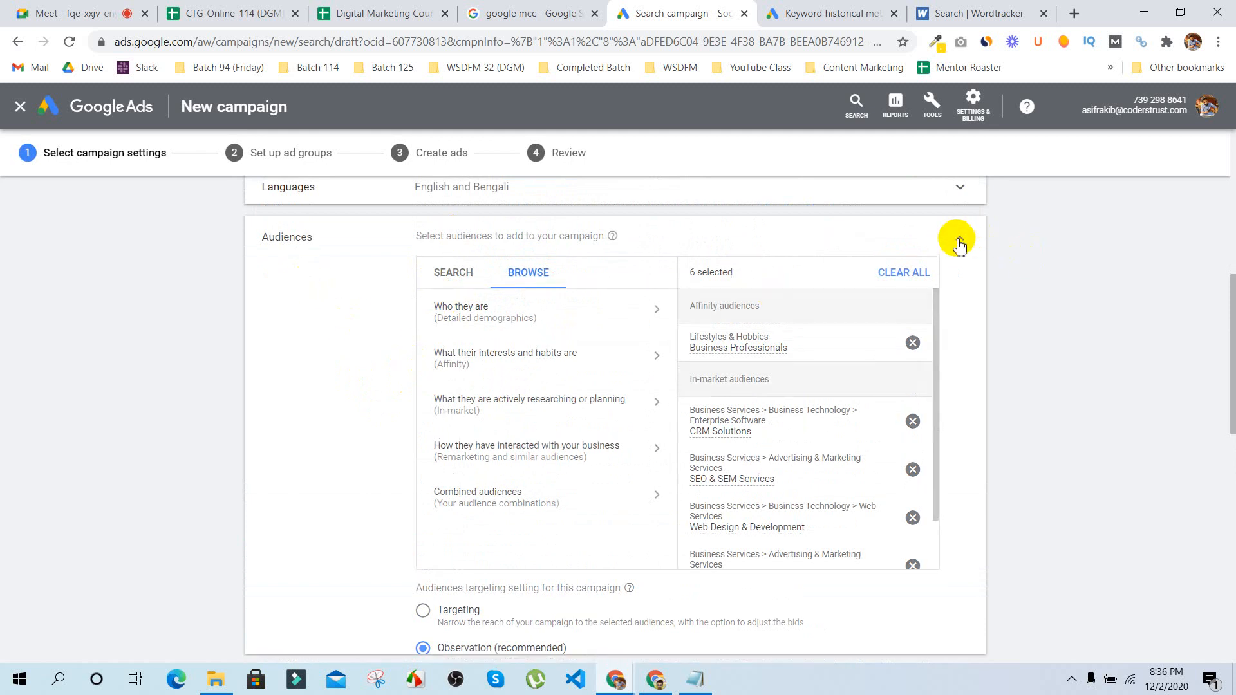
# Step: Set the campaign's average daily budget to $10 and collapse the budget section
pyautogui.scroll(-1, 1090, 323)
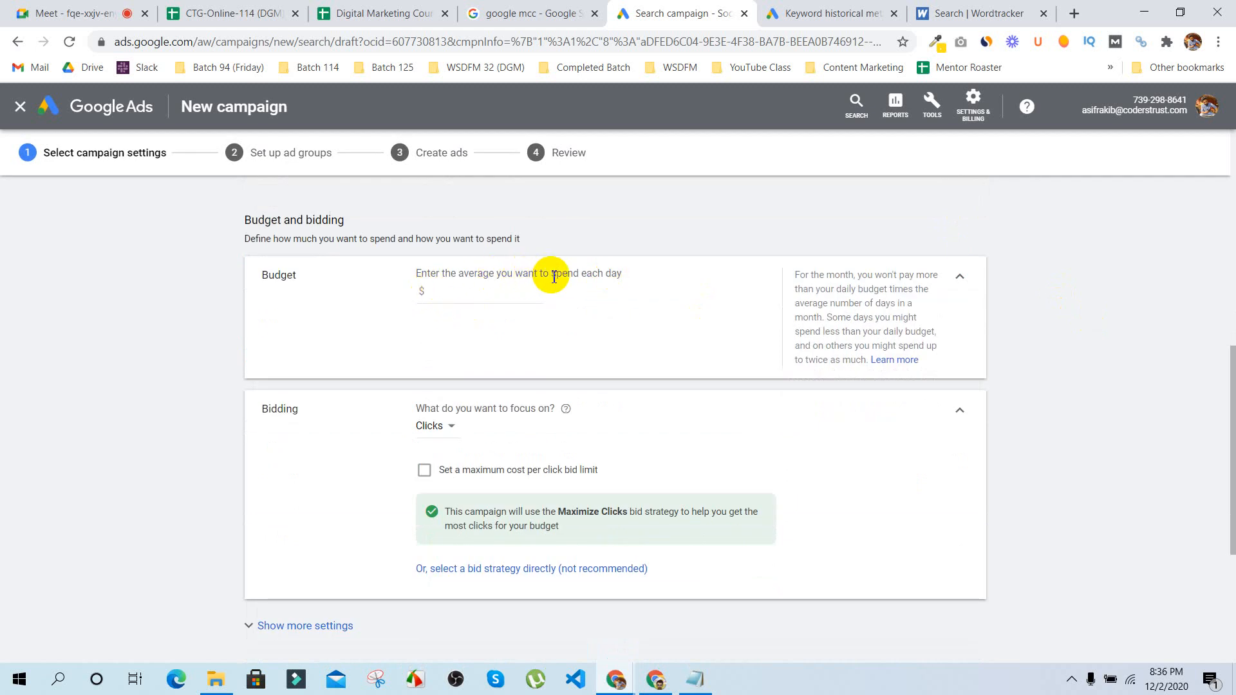
pyautogui.click(452, 293)
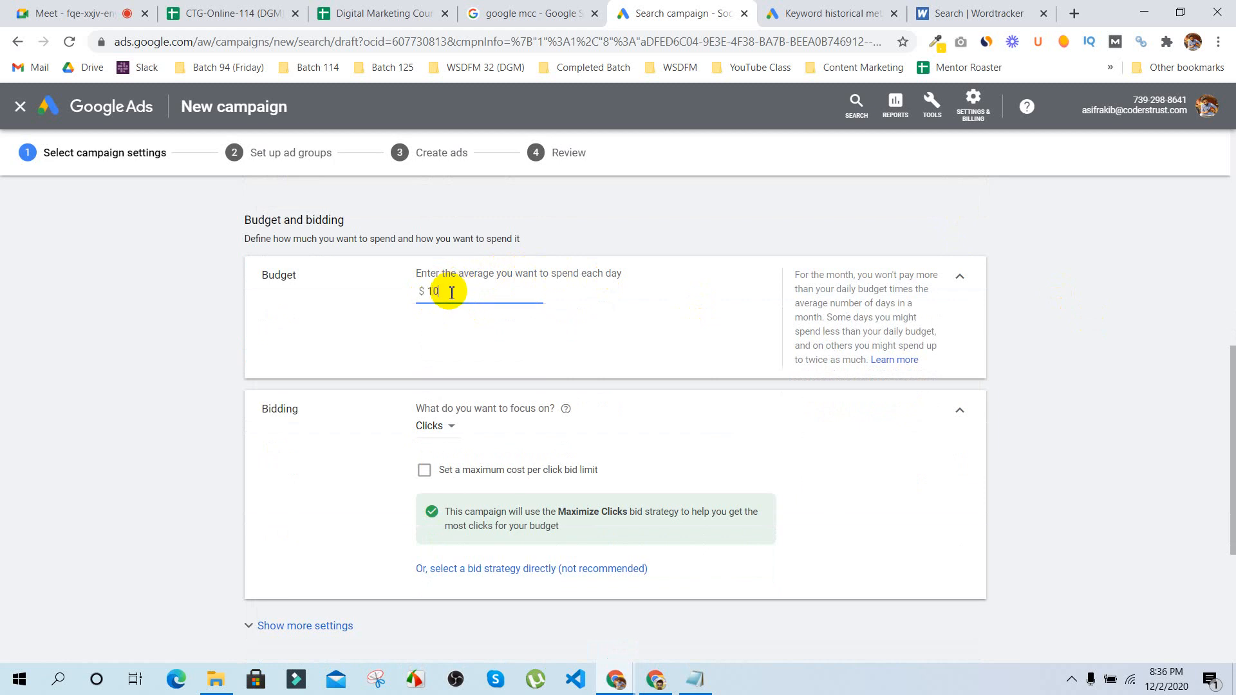
pyautogui.click(558, 344)
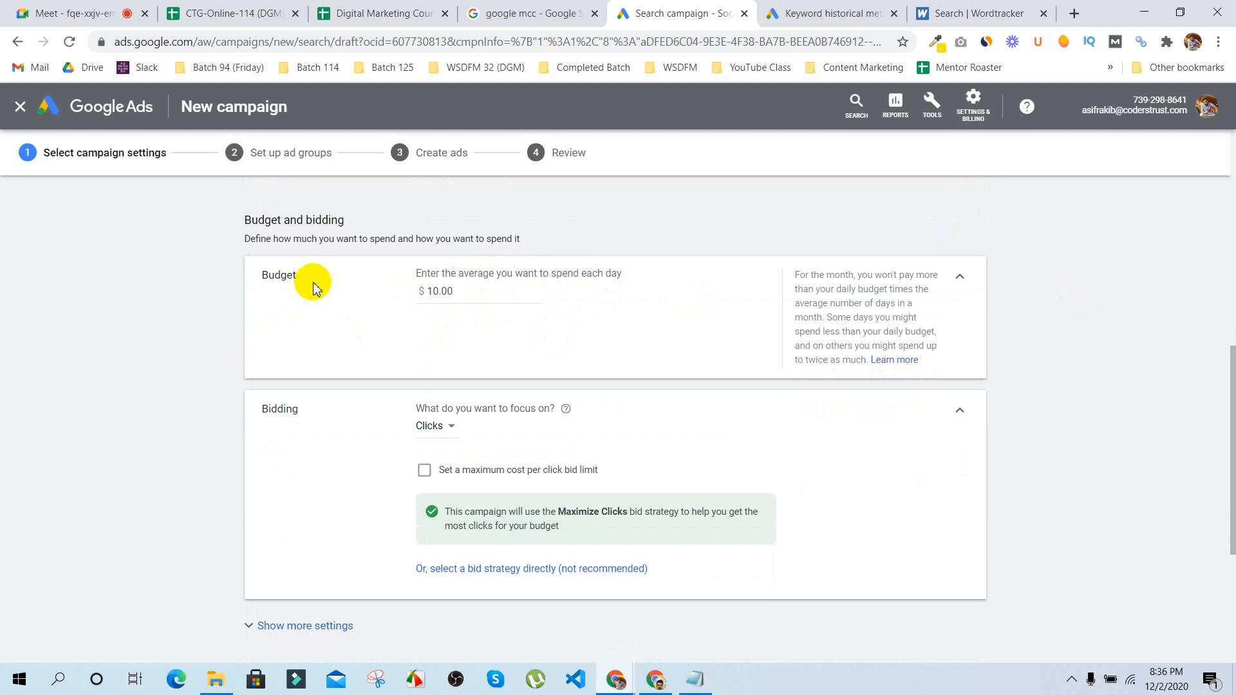
pyautogui.scroll(3, 180, 409)
pyautogui.scroll(-3, 180, 409)
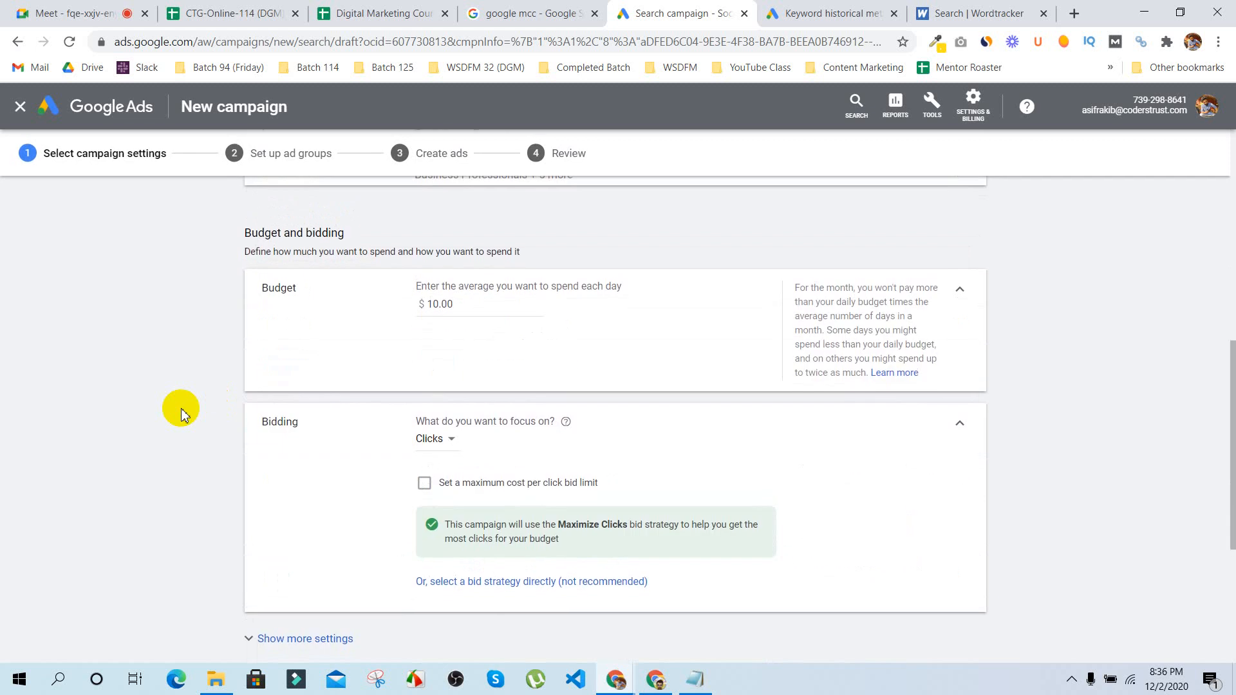
pyautogui.click(959, 288)
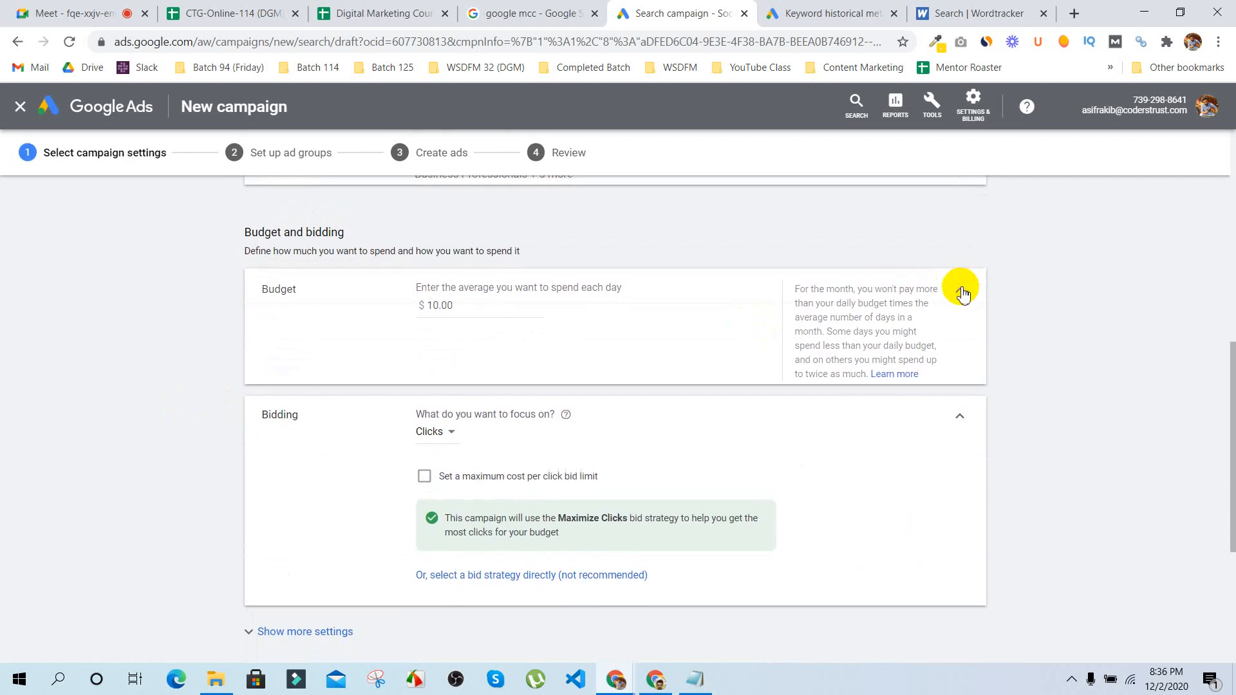
# Step: Review the available bidding focus options and close the list with Clicks still selected
pyautogui.scroll(3, 1033, 288)
pyautogui.scroll(-4, 1033, 288)
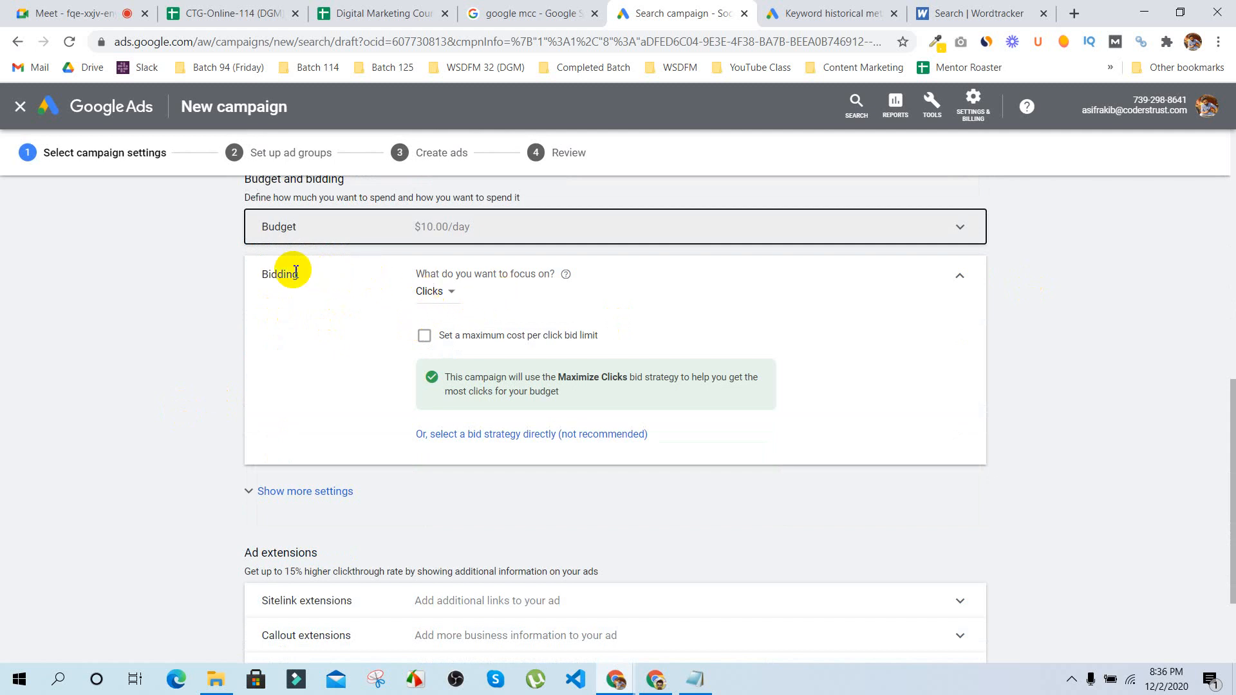
pyautogui.click(446, 296)
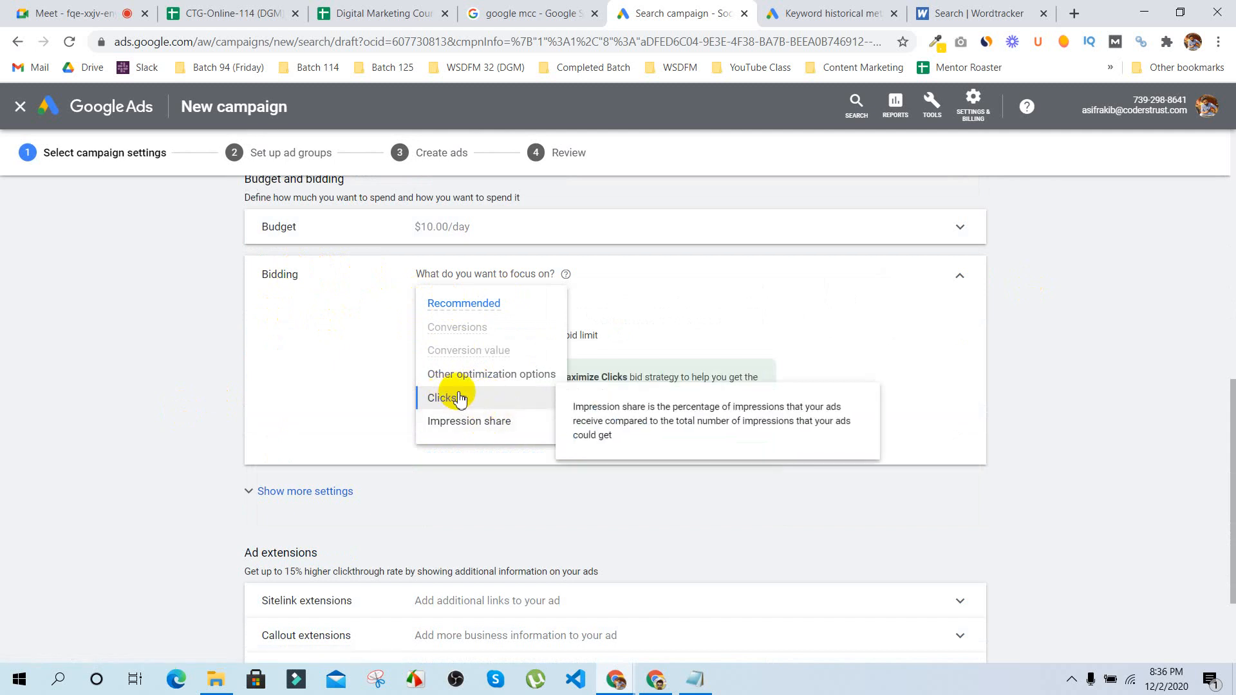
pyautogui.click(231, 361)
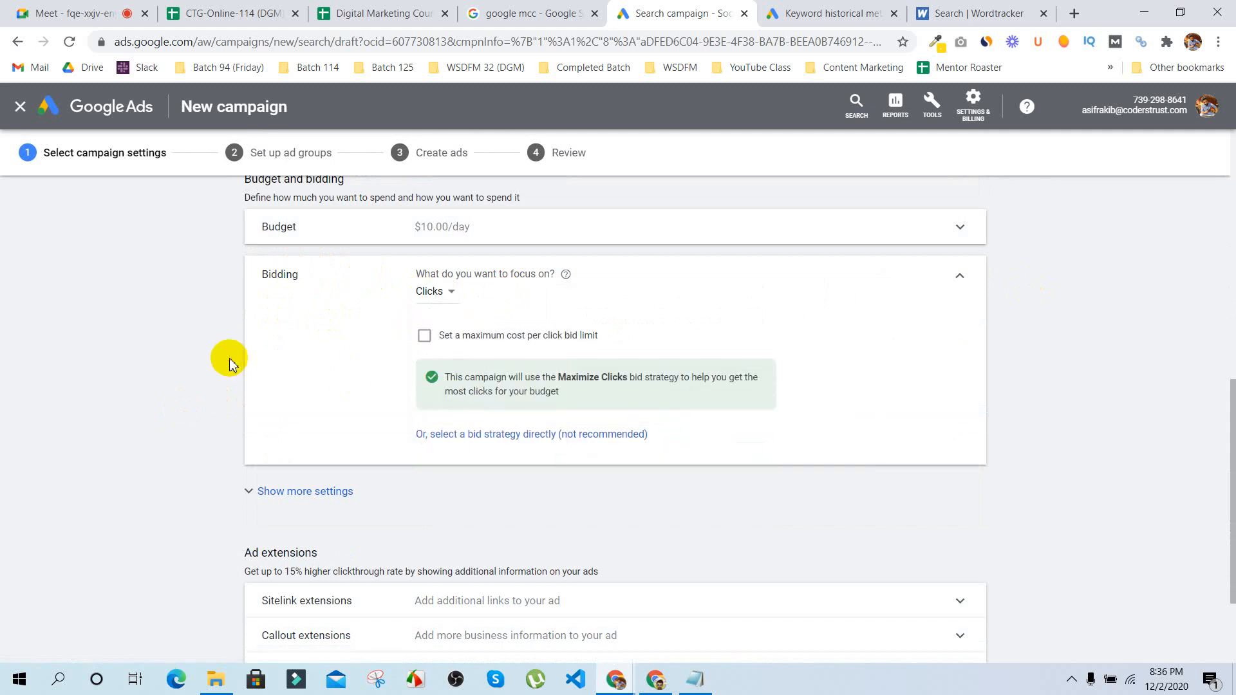
# Step: Try a maximum cost per click bid limit of $0.20, remove the limit, and collapse the bidding section
pyautogui.click(424, 336)
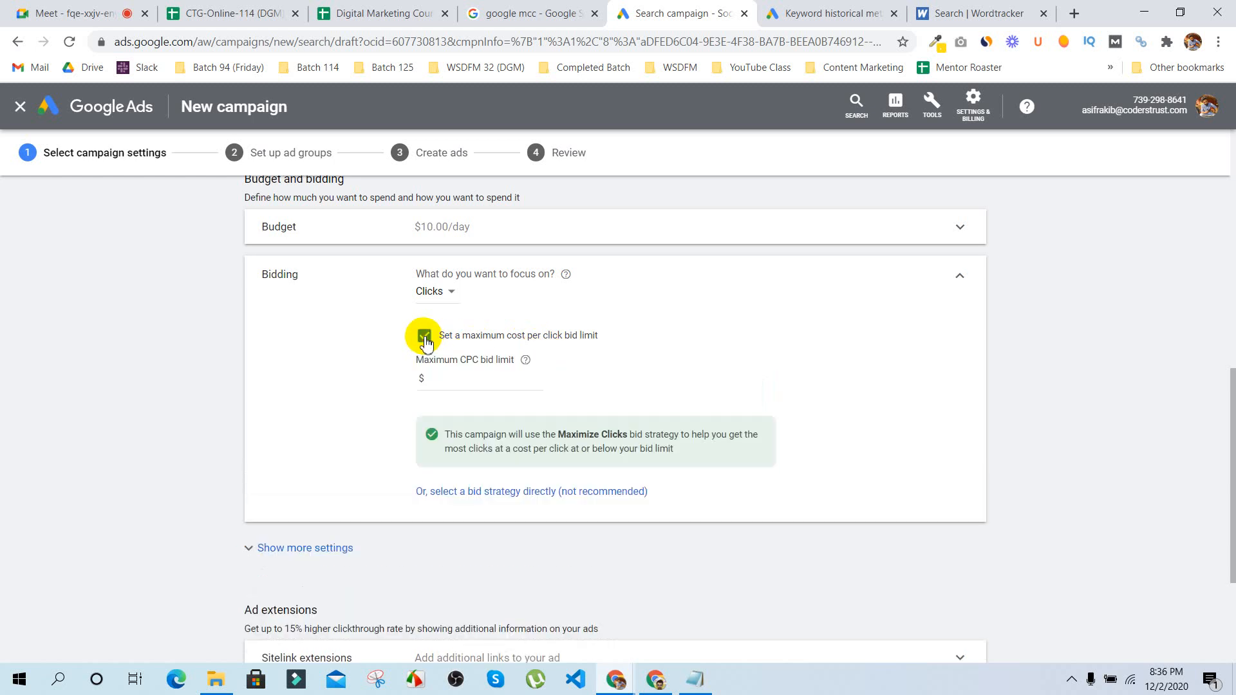
pyautogui.click(436, 380)
pyautogui.write('0.2')
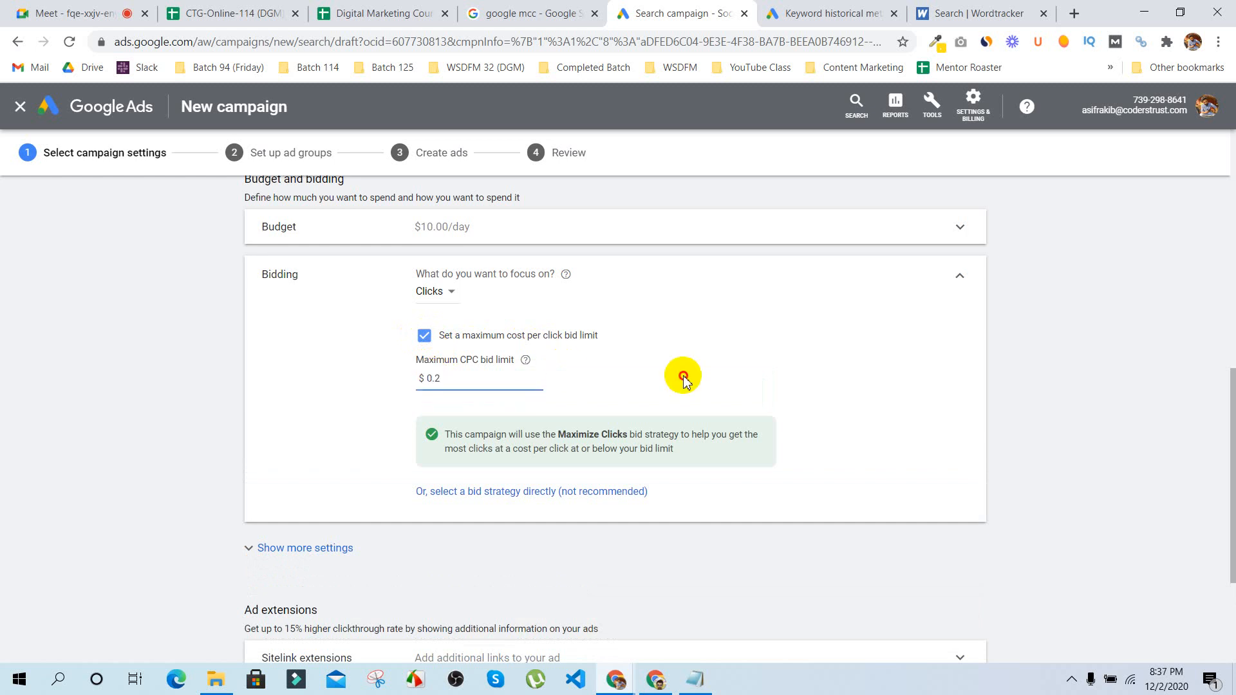
pyautogui.click(685, 380)
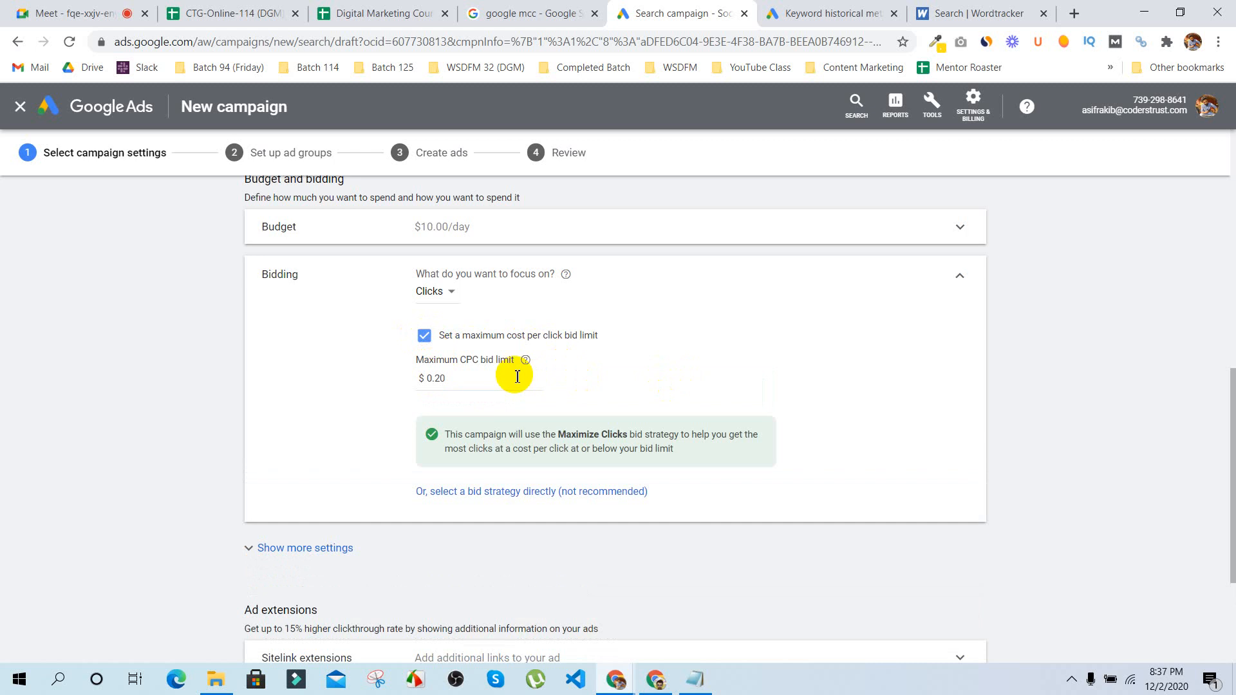
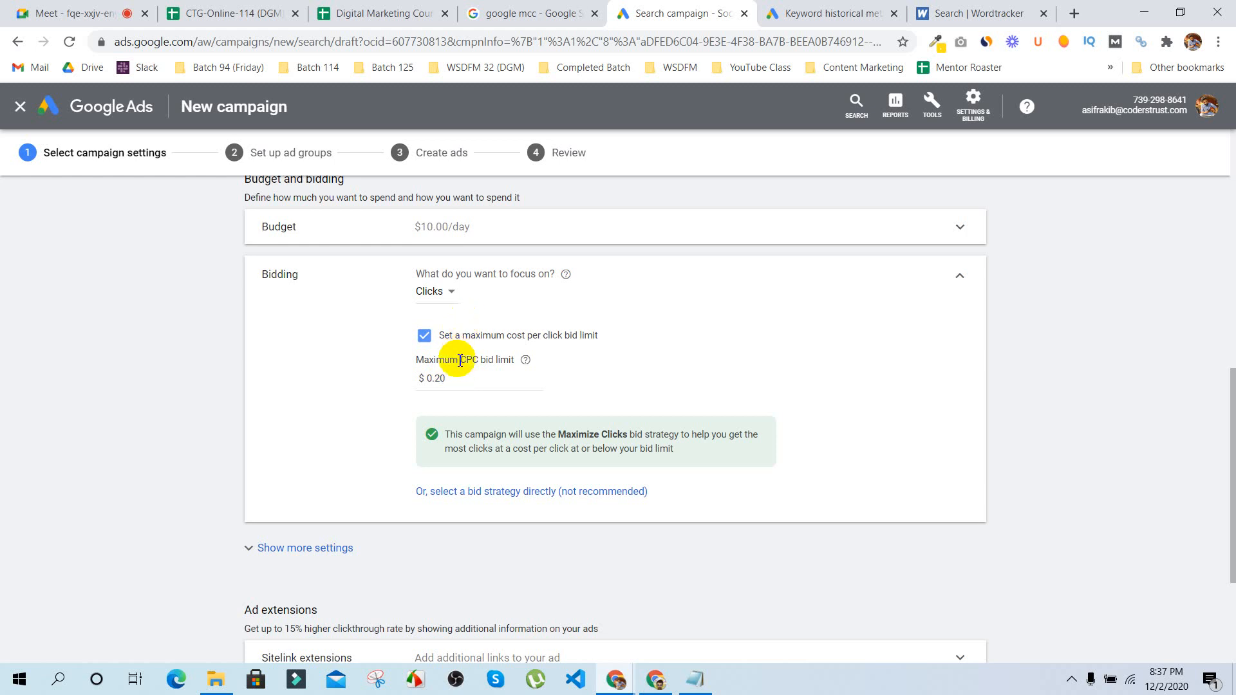
pyautogui.click(424, 336)
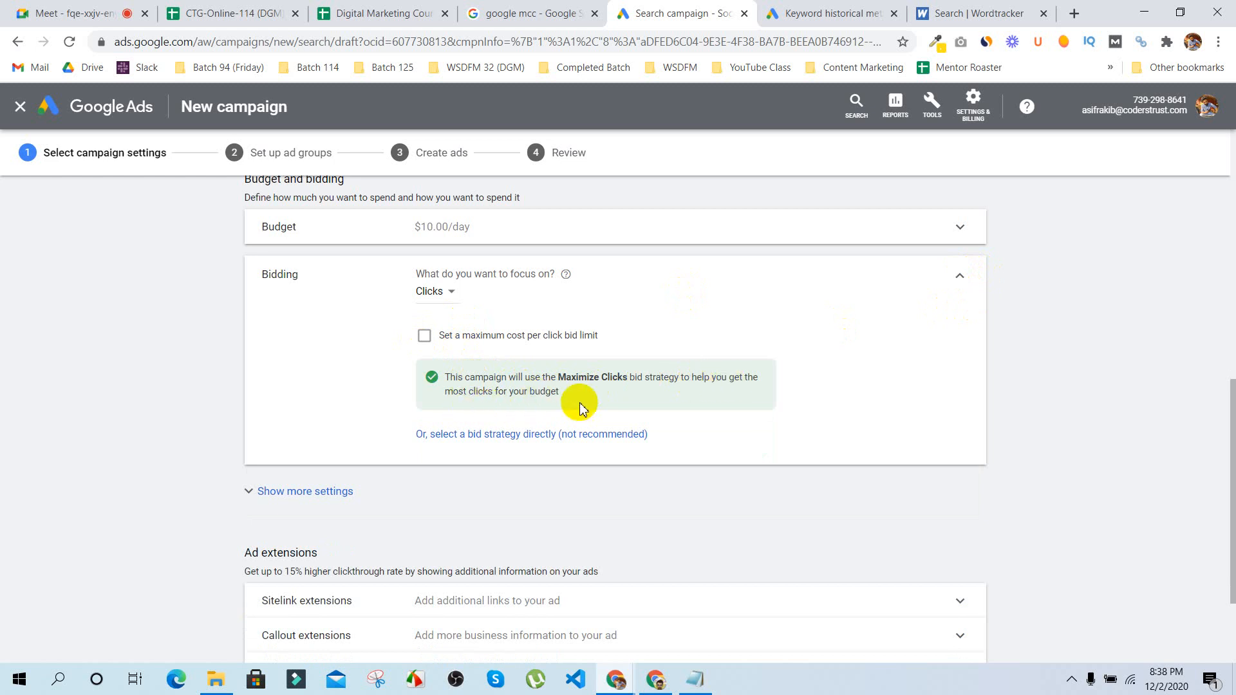
pyautogui.click(959, 275)
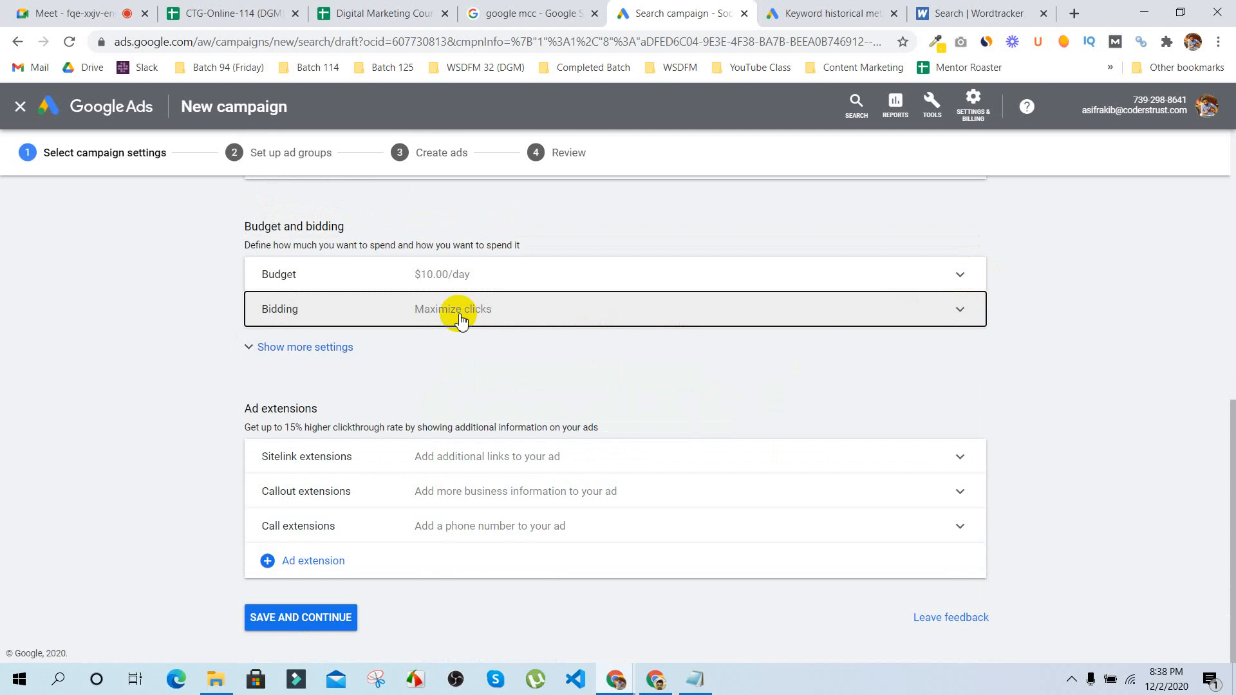
# Step: Show the additional campaign settings and examine the conversions section and the ad rotation options
pyautogui.click(291, 351)
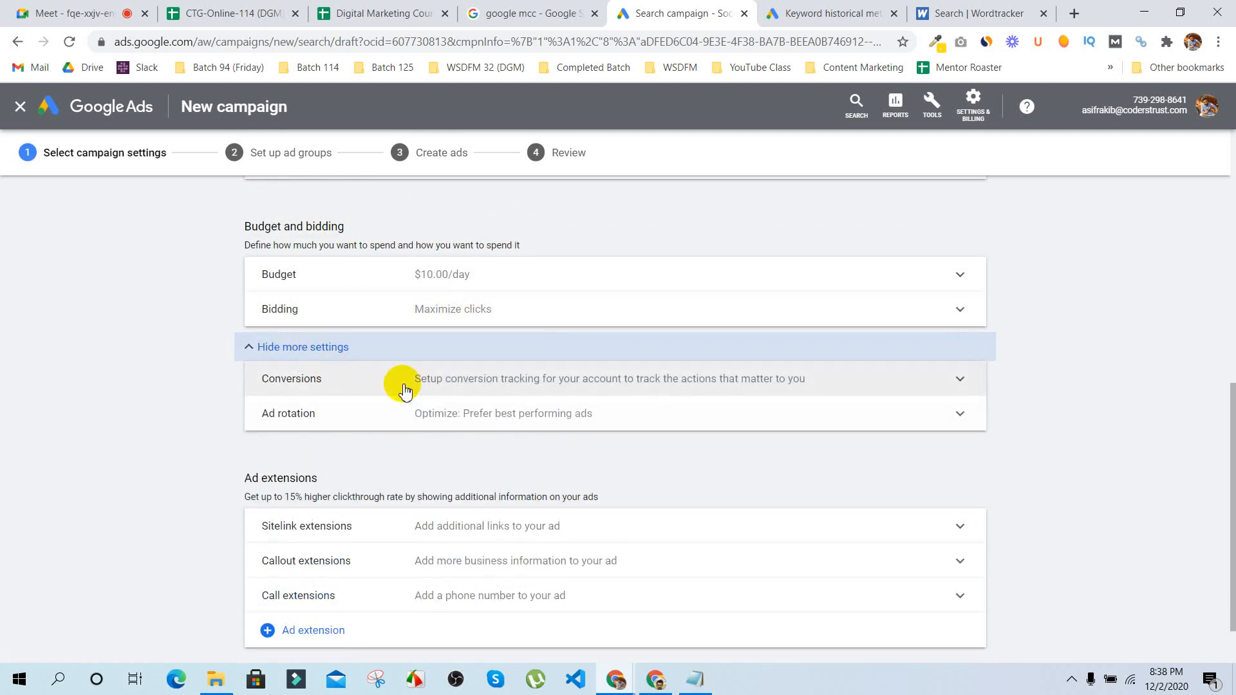
pyautogui.click(339, 384)
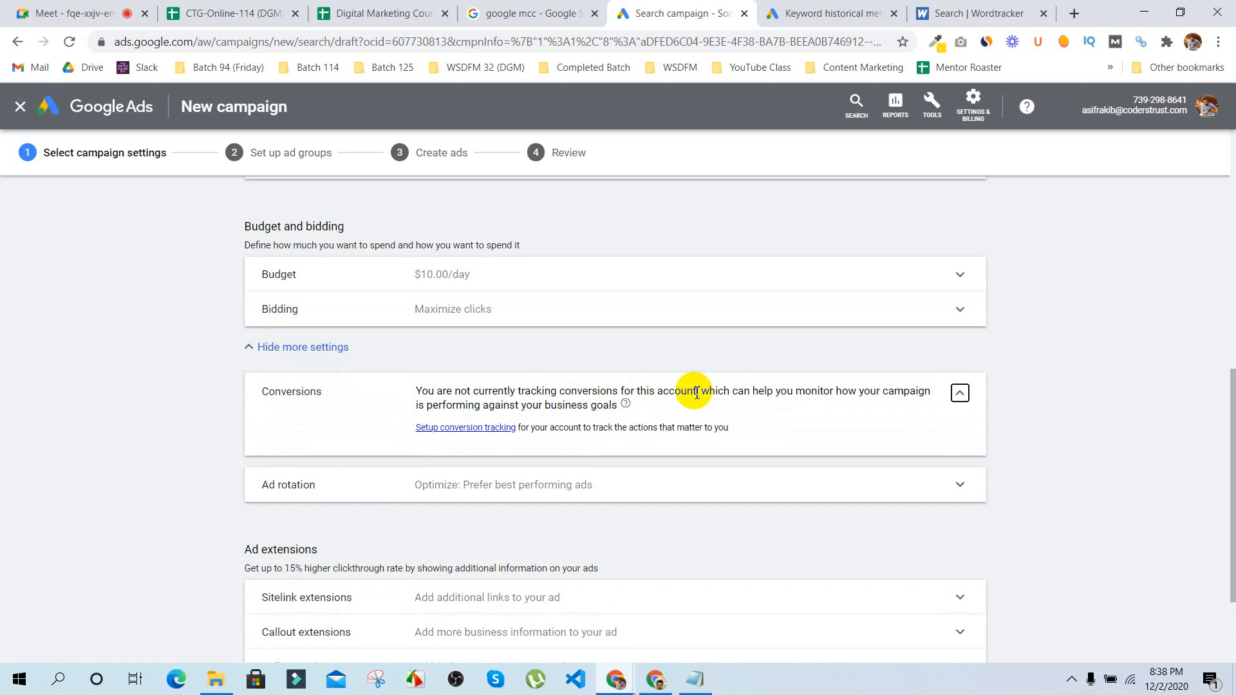
pyautogui.click(959, 393)
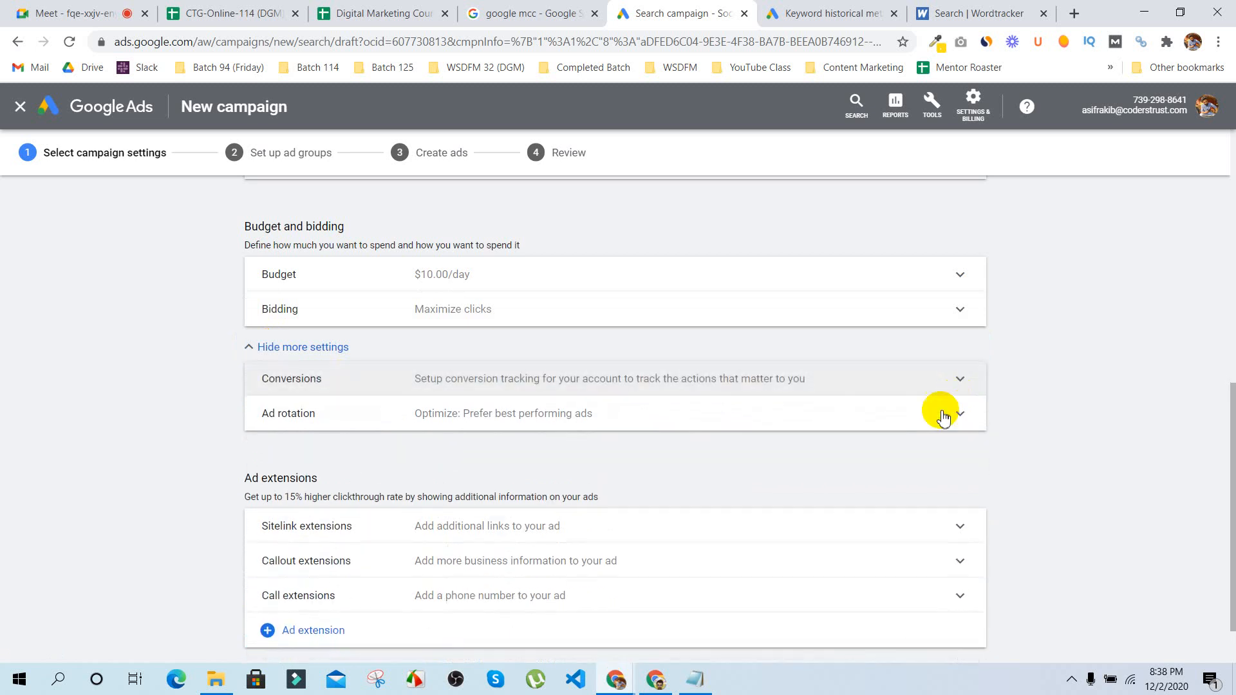
pyautogui.click(964, 417)
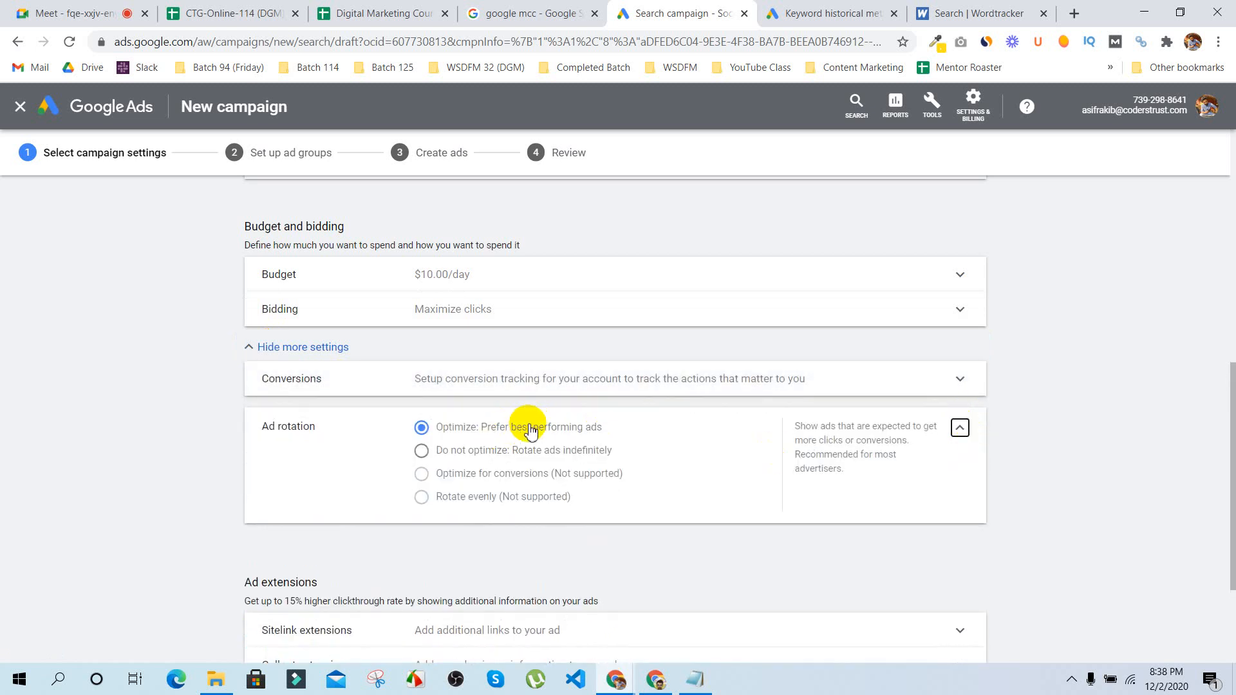
pyautogui.click(960, 428)
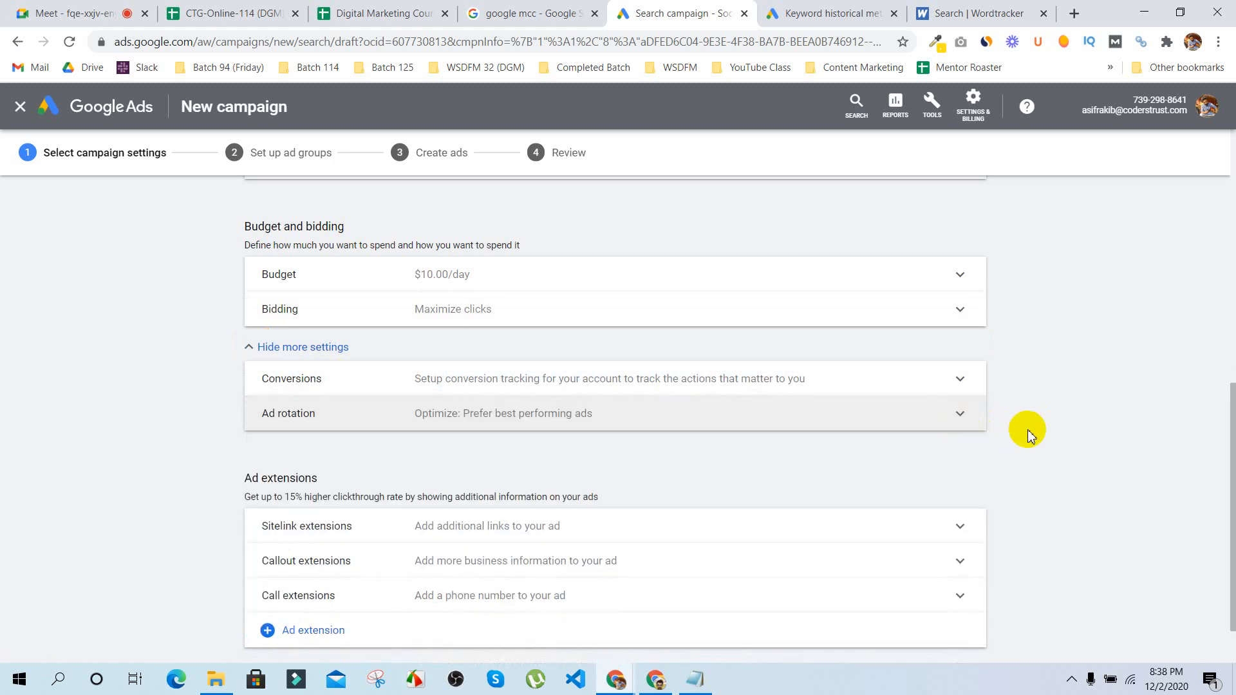
# Step: Examine the campaign-level sitelink and callout extension sections, collapsing each without adding any
pyautogui.scroll(-1, 1028, 431)
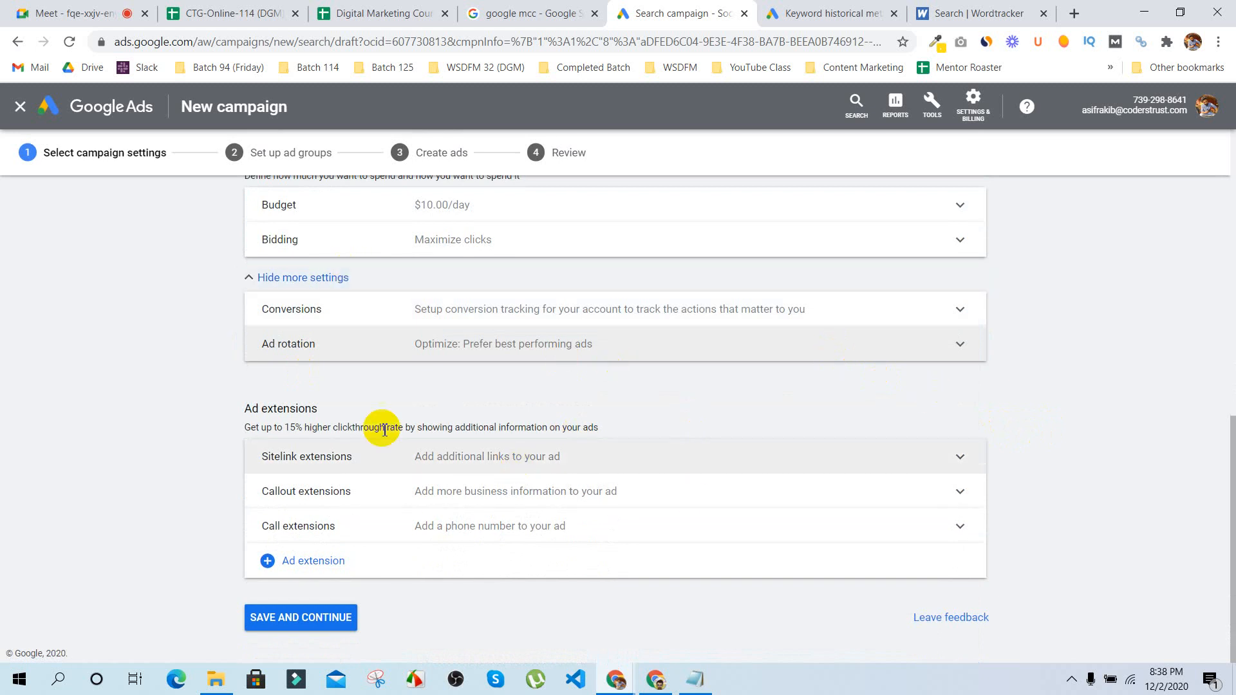
pyautogui.click(649, 461)
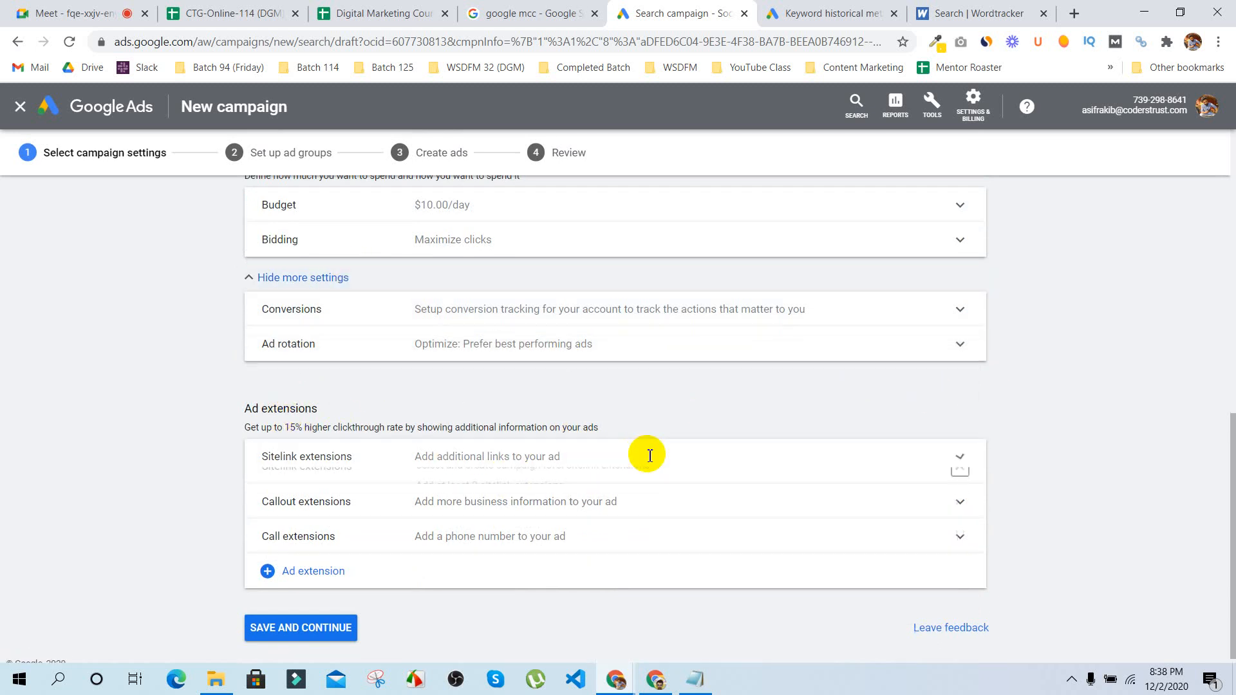
pyautogui.scroll(-3, 1080, 445)
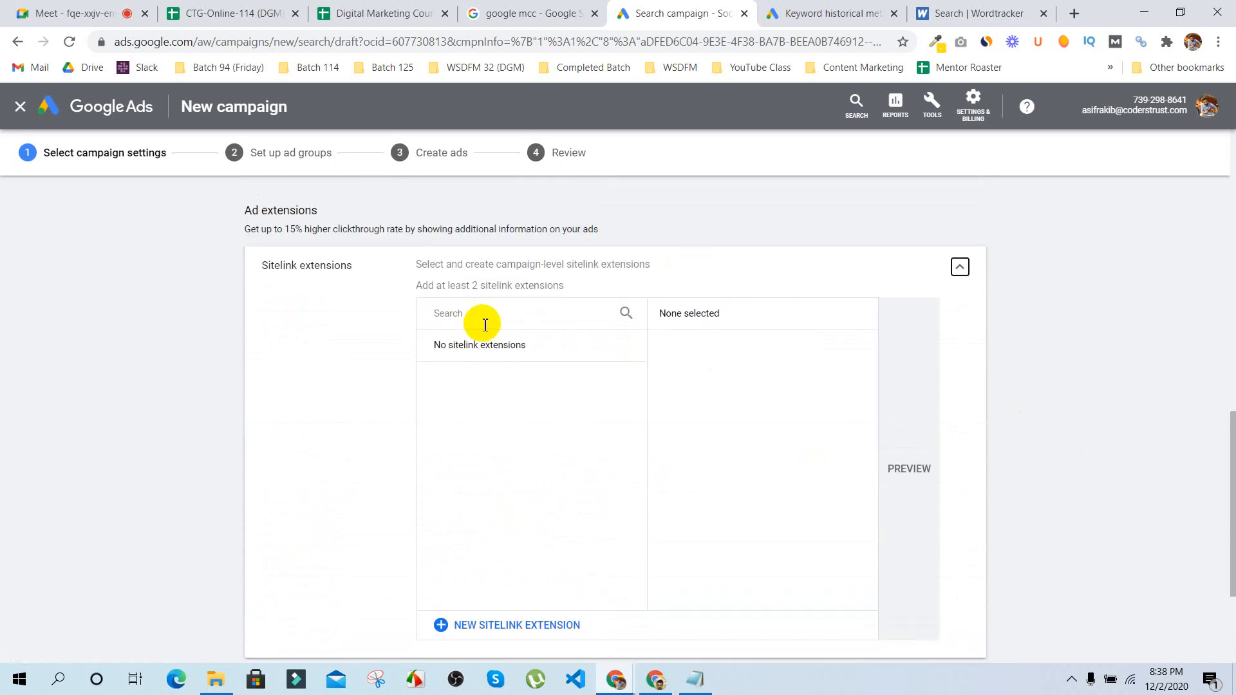
pyautogui.click(538, 624)
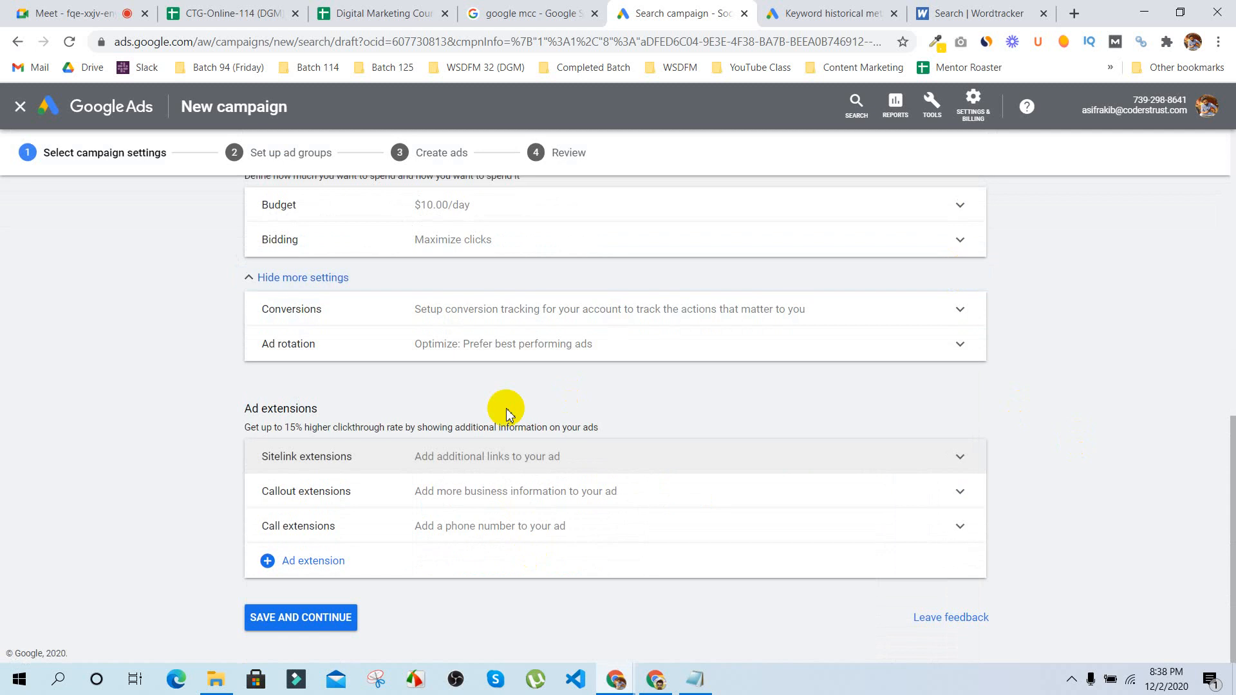
pyautogui.click(382, 490)
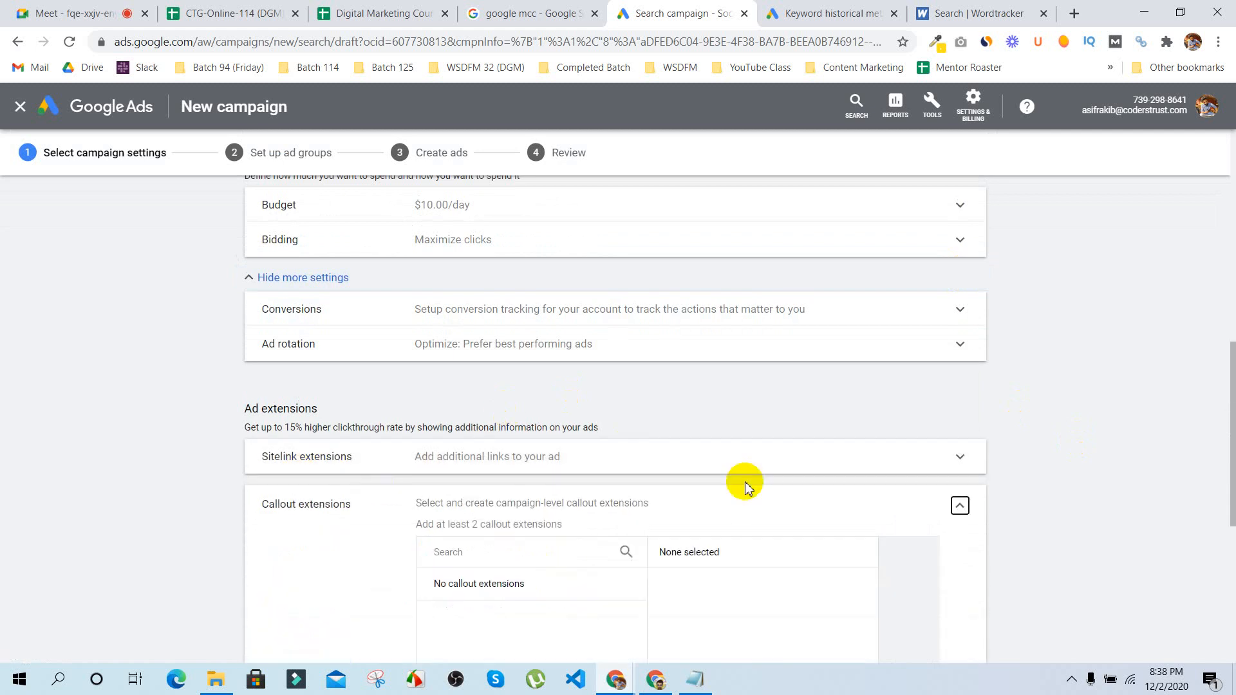
pyautogui.scroll(-5, 744, 482)
pyautogui.scroll(2, 911, 364)
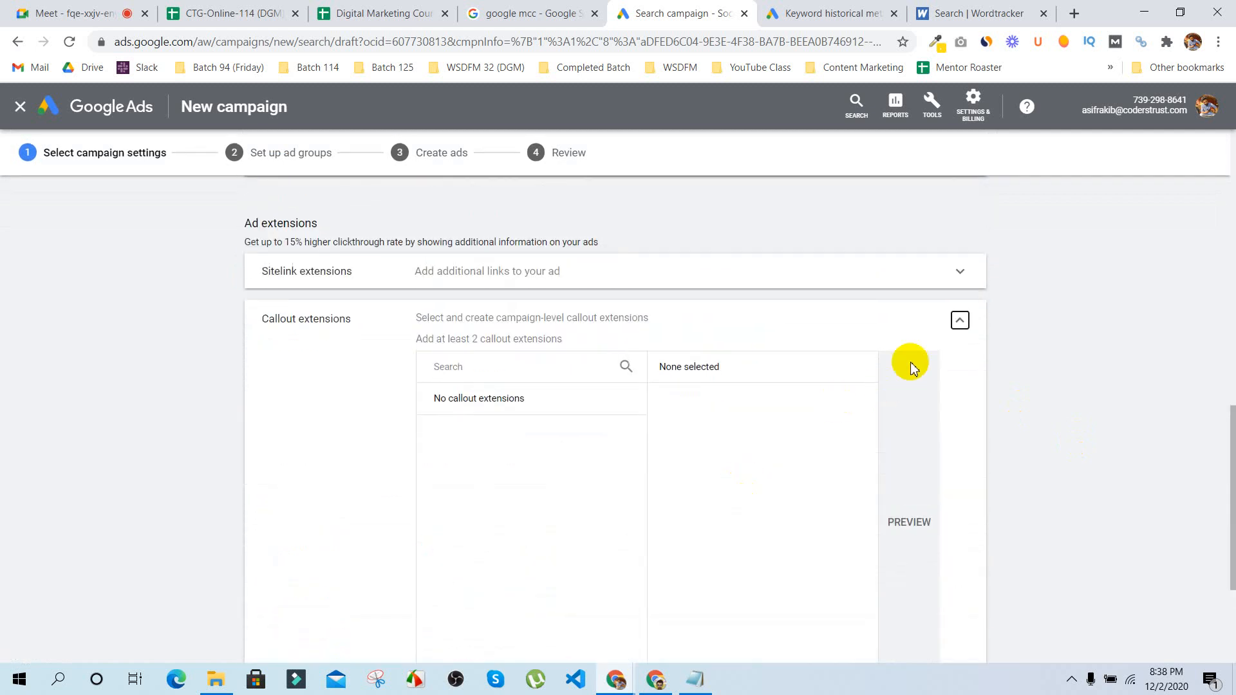
pyautogui.click(962, 324)
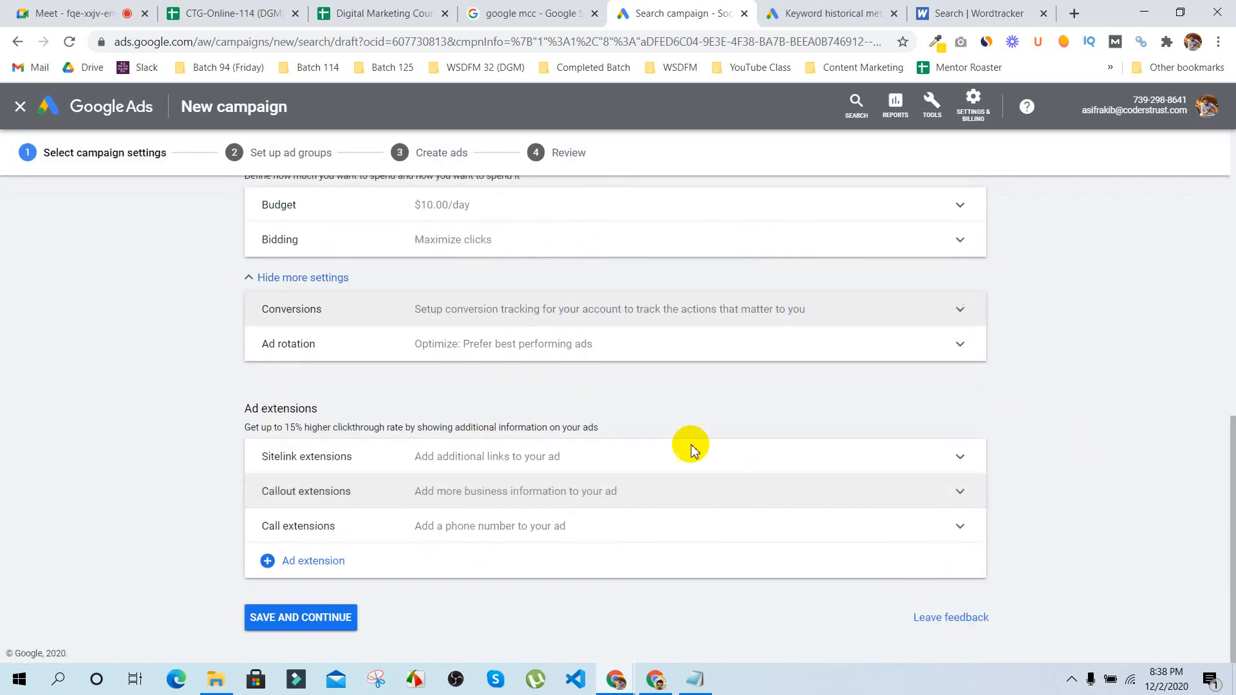
# Step: Expand the call extensions section to reach its option for adding an extension
pyautogui.click(457, 526)
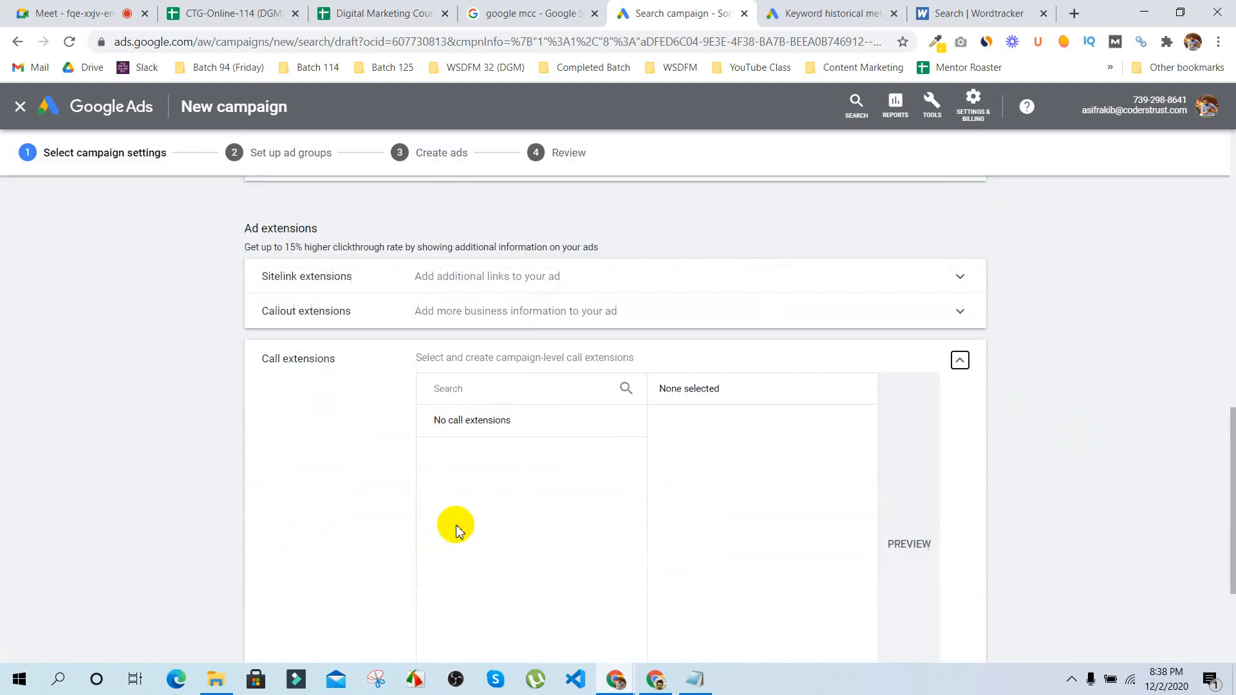
pyautogui.scroll(-3, 474, 471)
pyautogui.scroll(1, 474, 471)
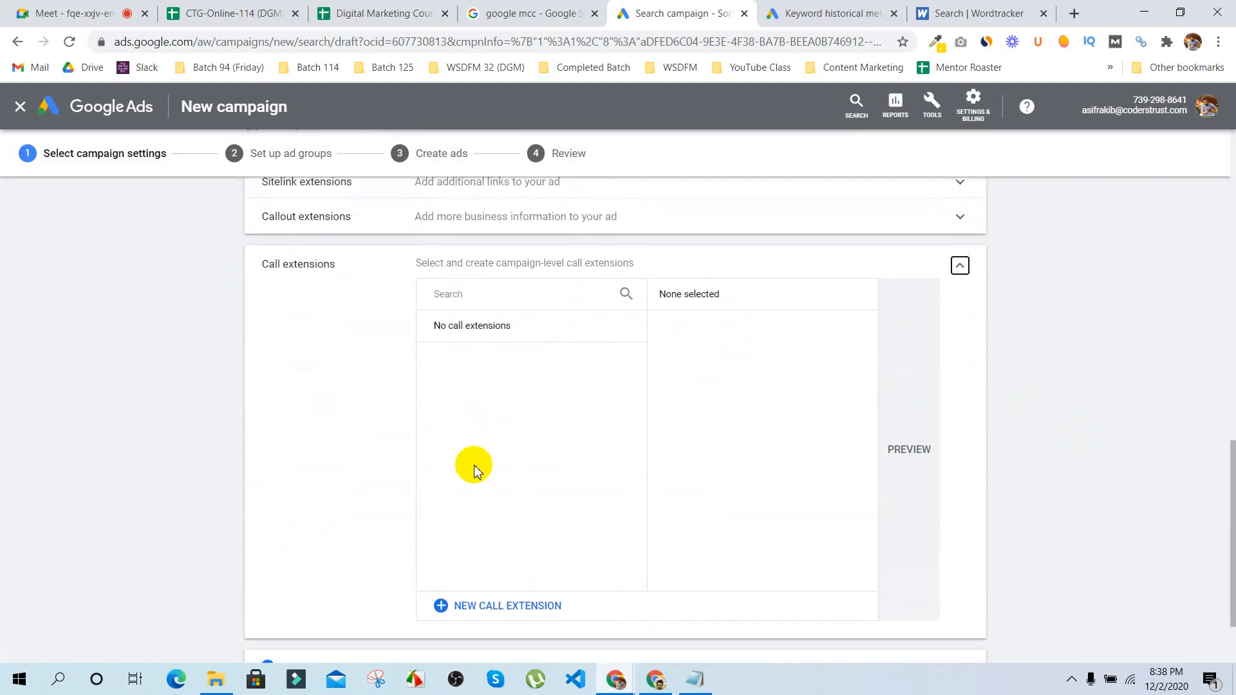
pyautogui.click(474, 306)
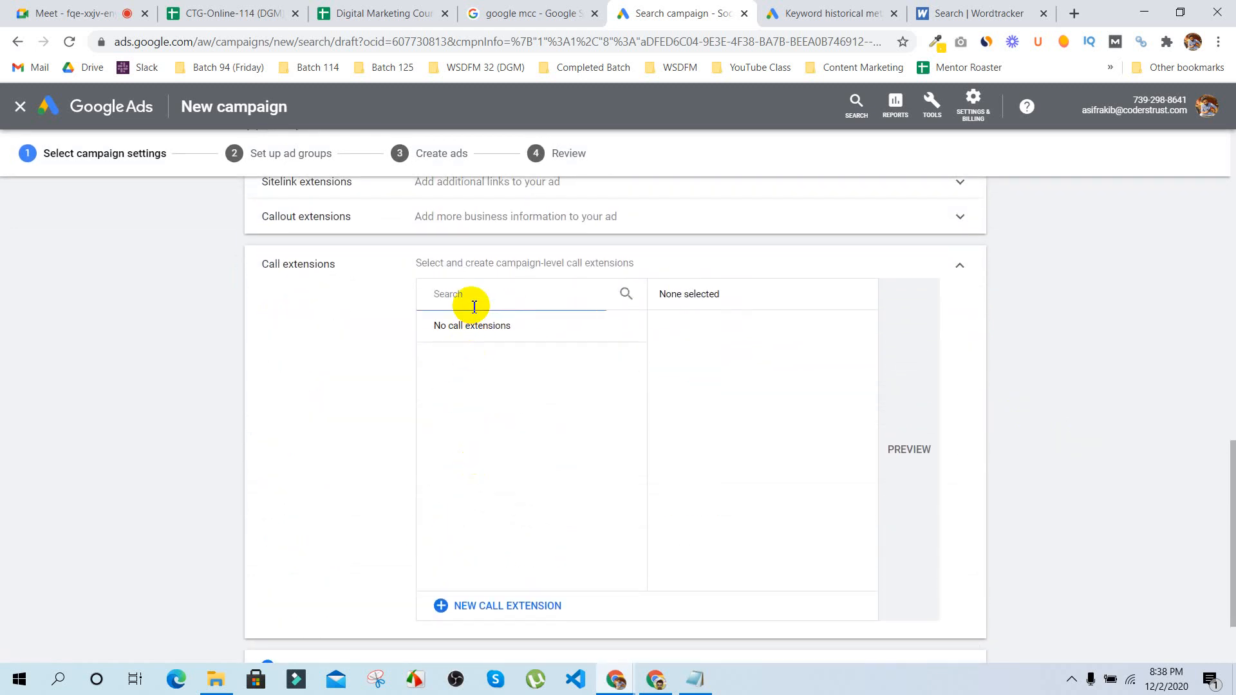
pyautogui.write('0167')
pyautogui.doubleClick(474, 307)
pyautogui.press('BackSpace')
# Step: Start a new call extension with Bangladesh as its country and enter the business phone number
pyautogui.click(489, 607)
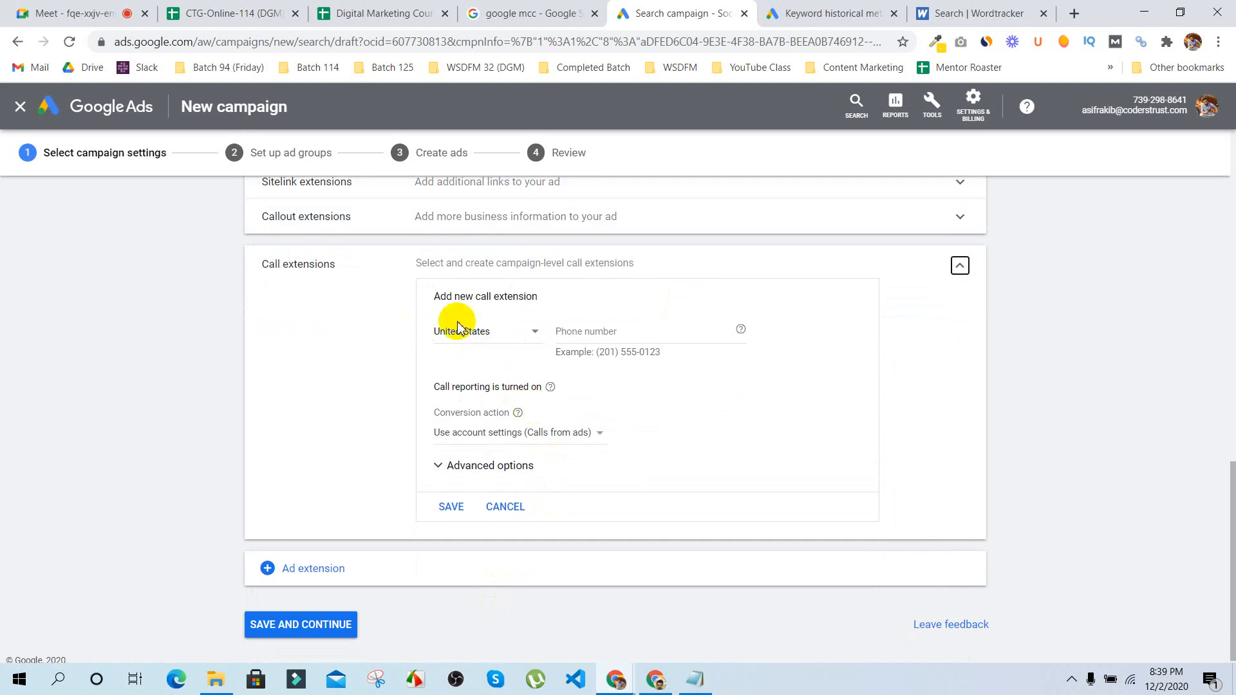
pyautogui.click(494, 334)
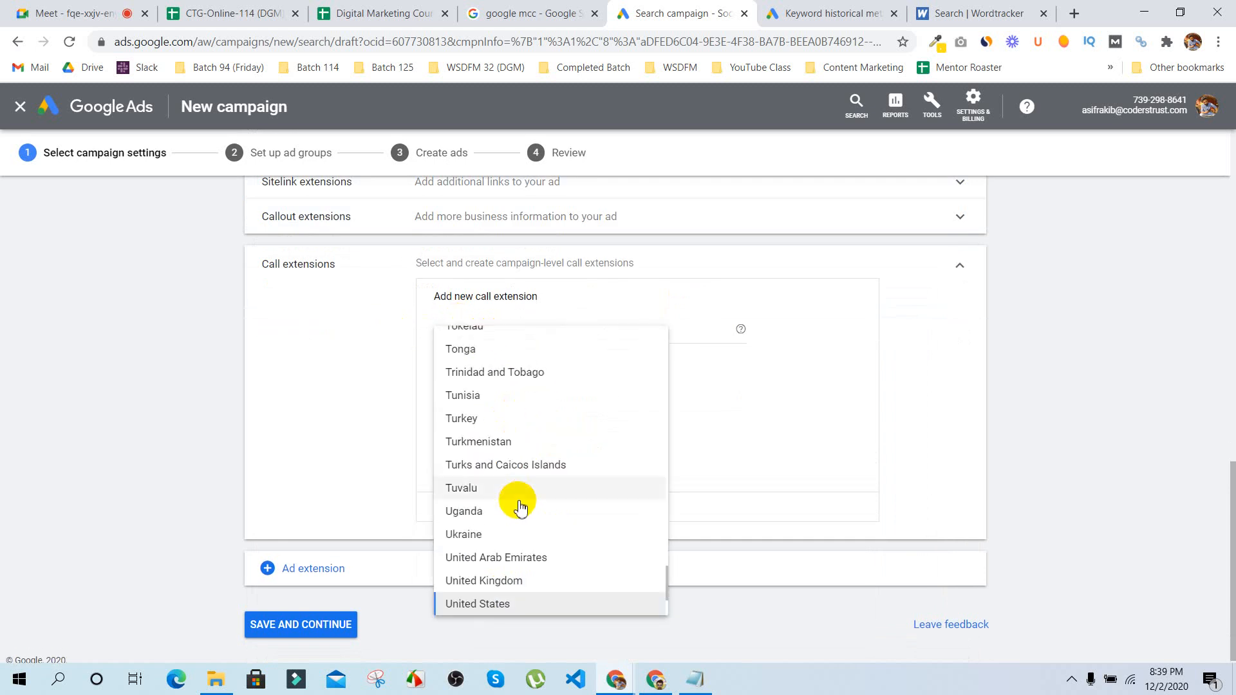
pyautogui.scroll(20, 517, 499)
pyautogui.scroll(15, 520, 508)
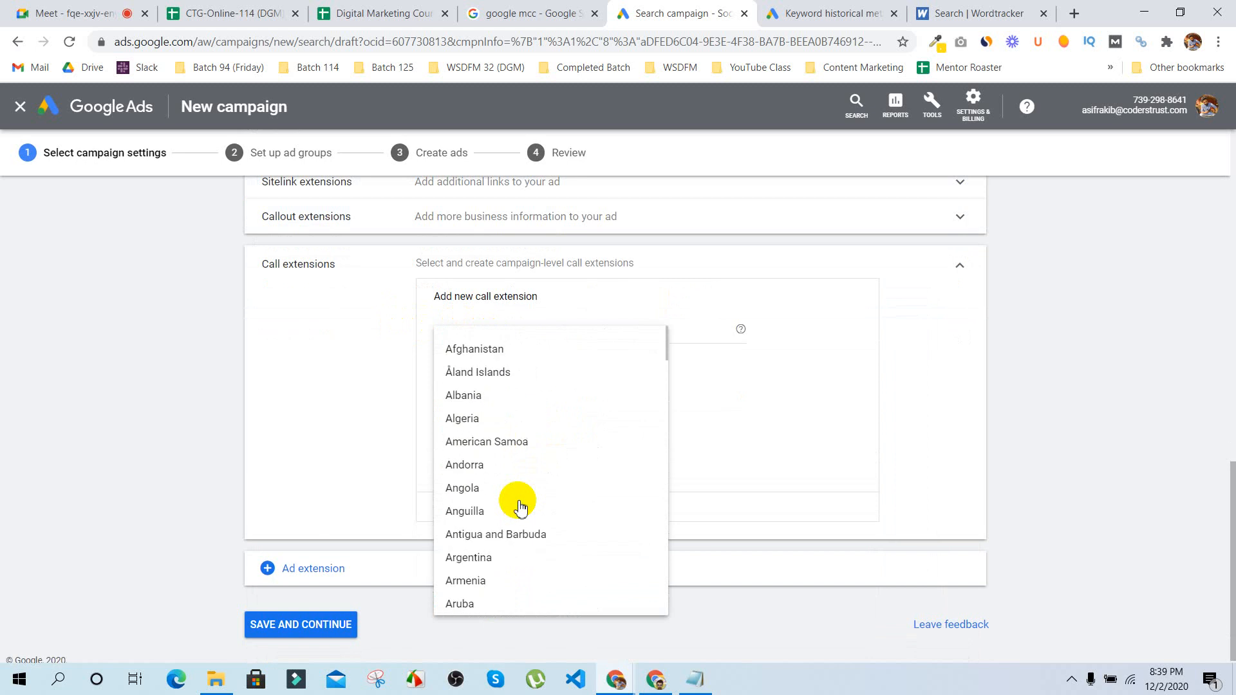
pyautogui.scroll(-5, 520, 508)
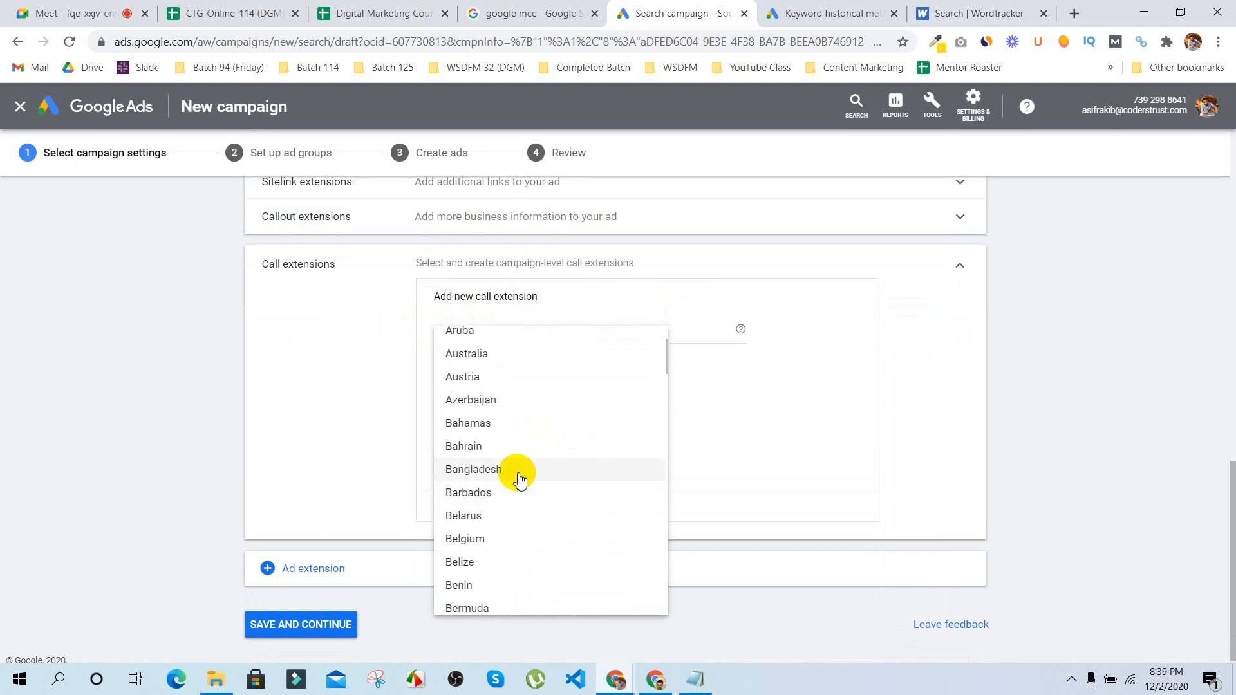
pyautogui.click(517, 472)
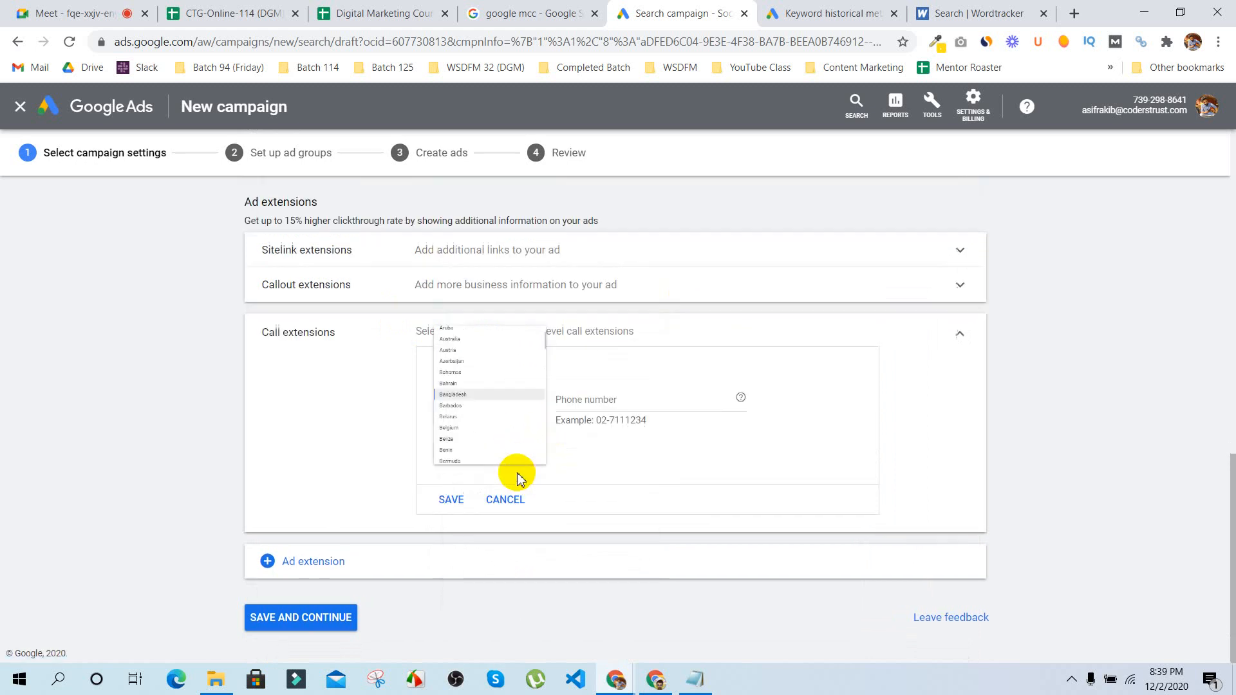
pyautogui.click(607, 398)
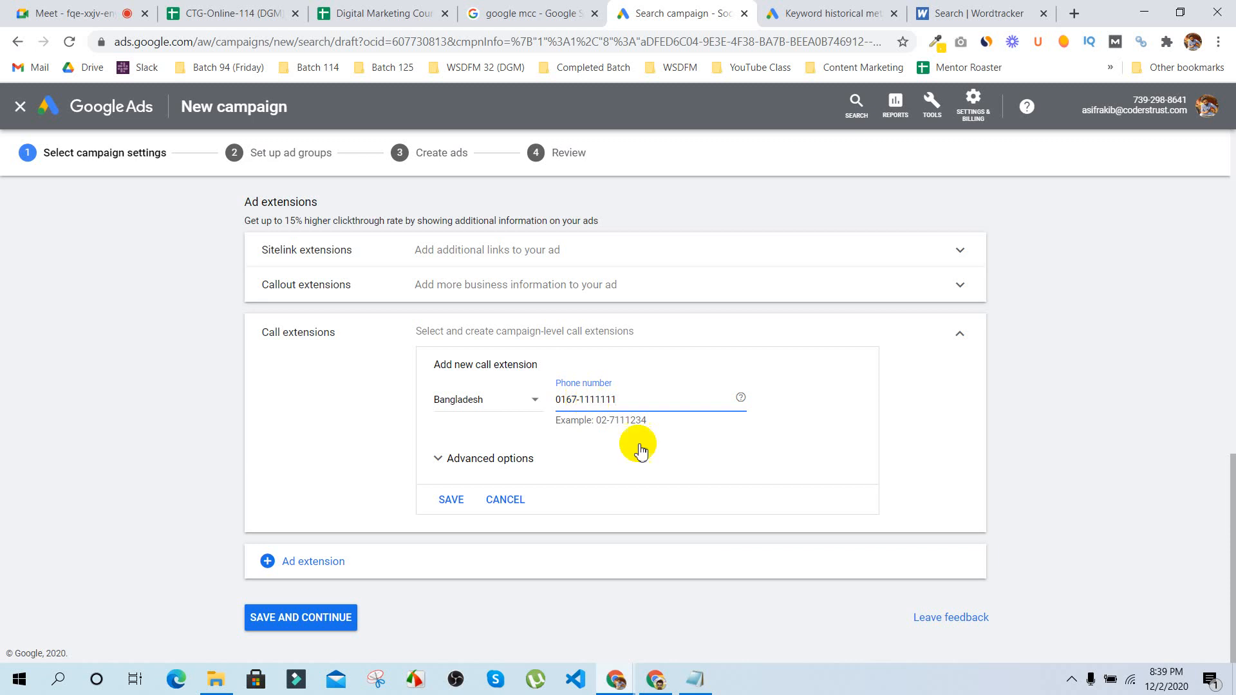
# Step: Examine the call extension's advanced options for device preference, start and end dates, and days and hours, and collapse them
pyautogui.click(657, 460)
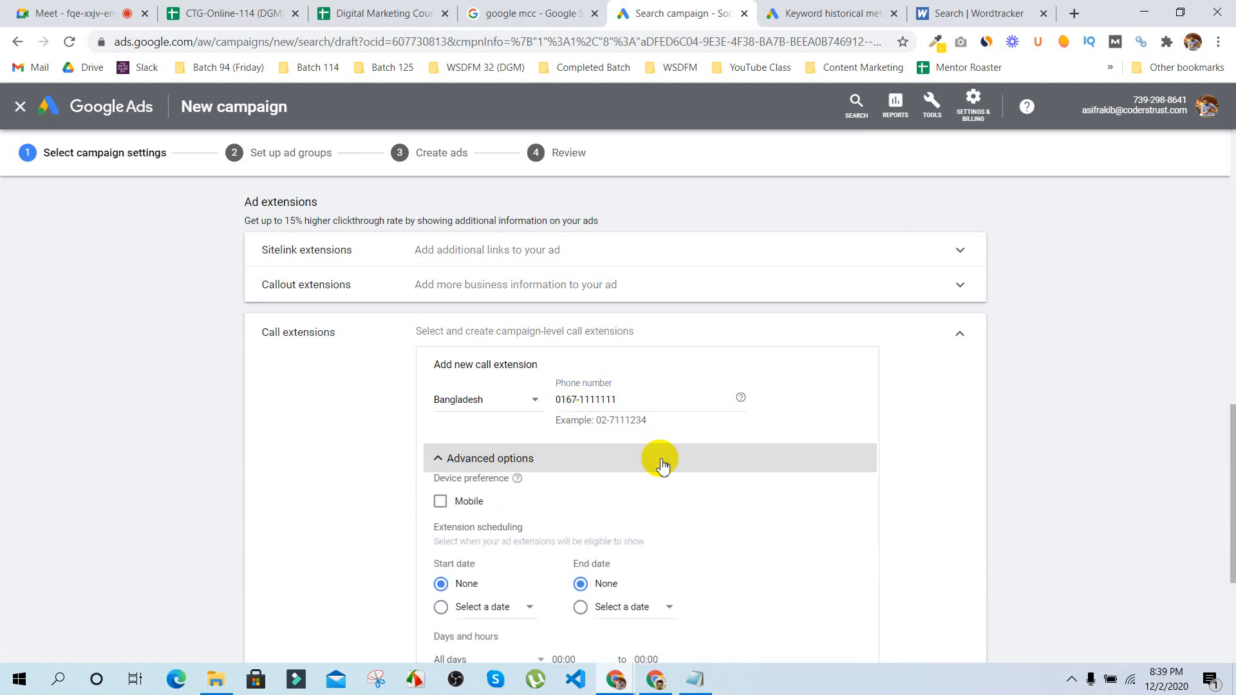
pyautogui.click(600, 459)
pyautogui.click(600, 459)
pyautogui.scroll(-1, 598, 458)
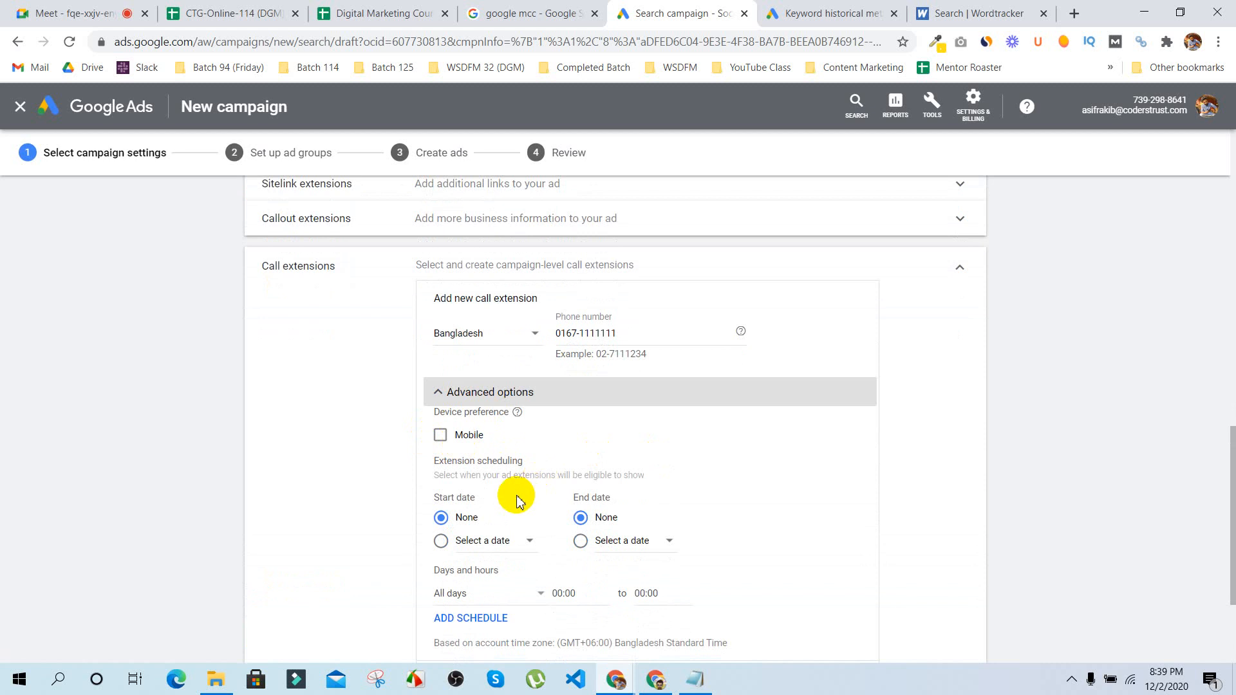
pyautogui.scroll(-1, 510, 496)
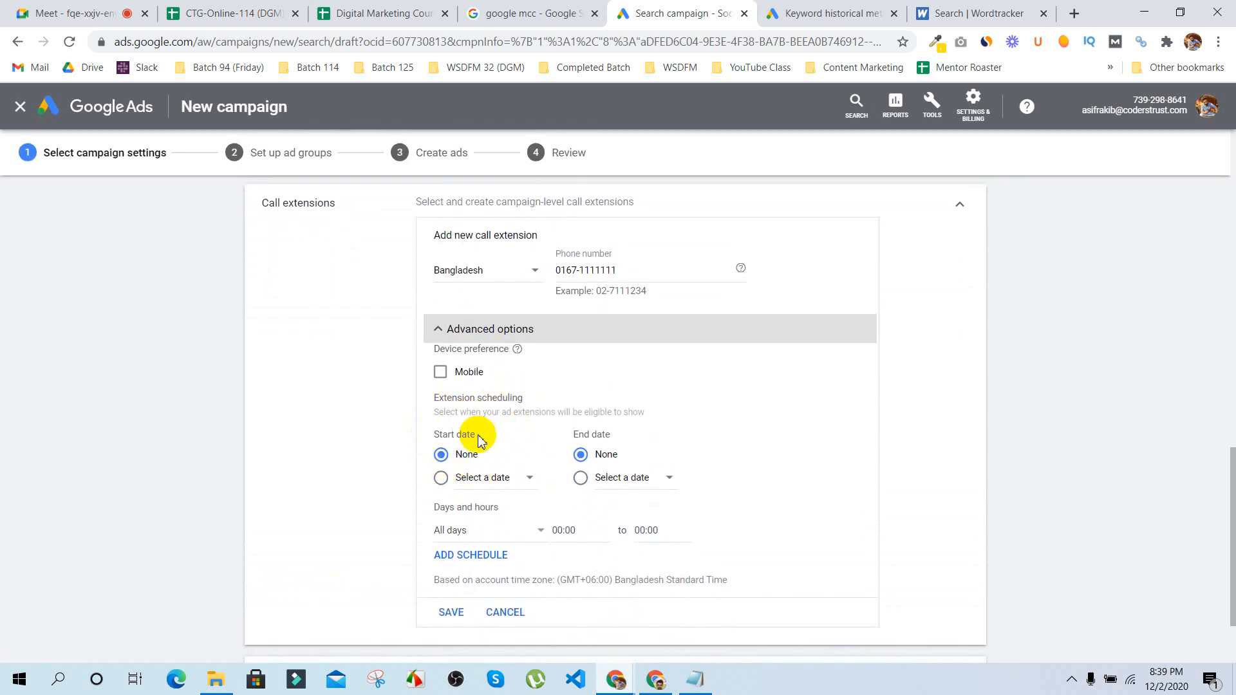
pyautogui.click(489, 479)
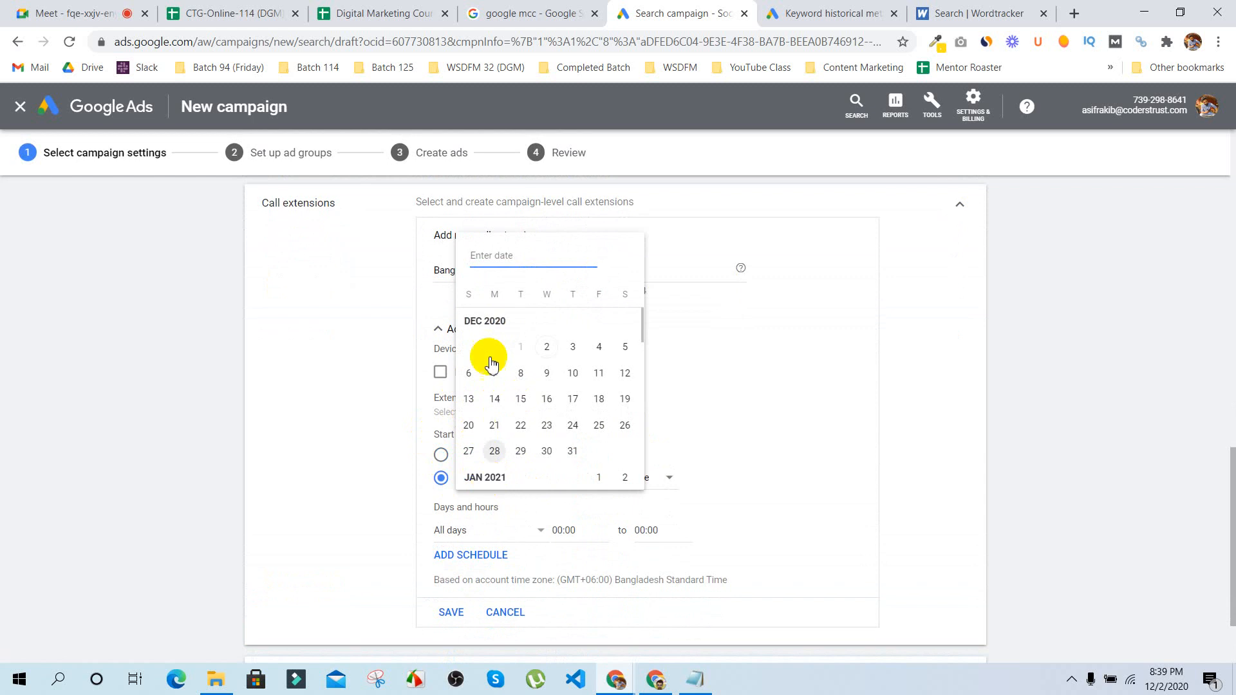
pyautogui.click(359, 433)
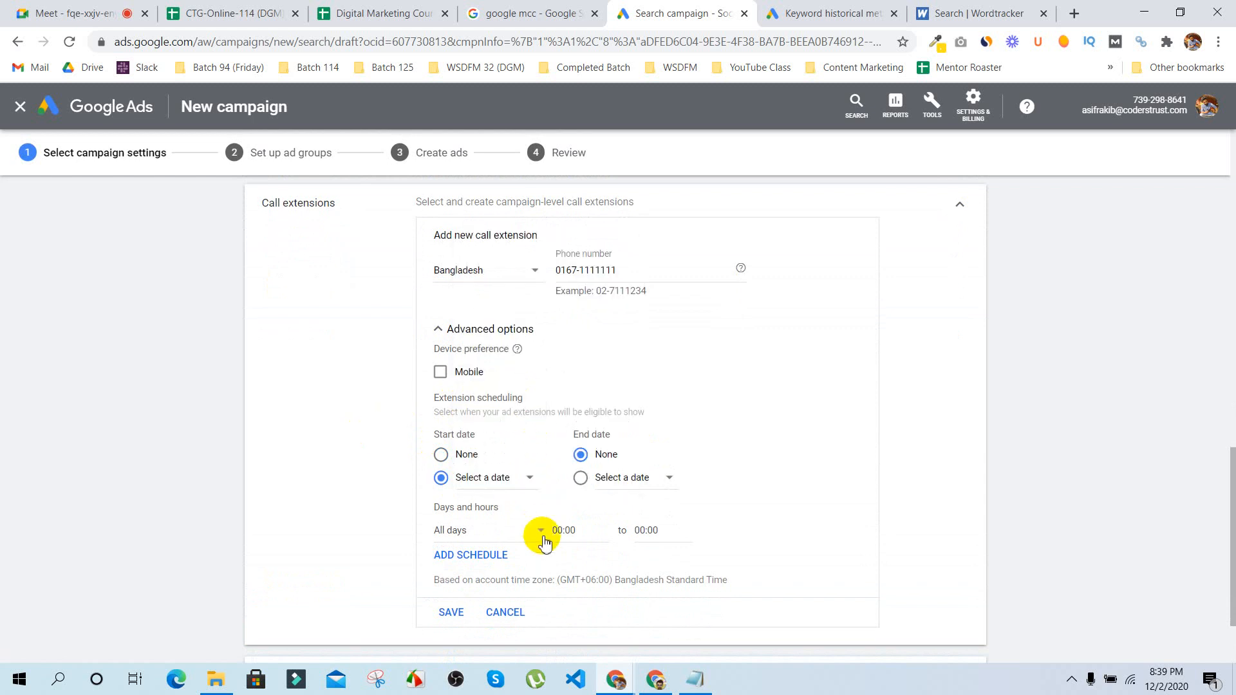
pyautogui.scroll(-2, 544, 540)
pyautogui.scroll(3, 575, 493)
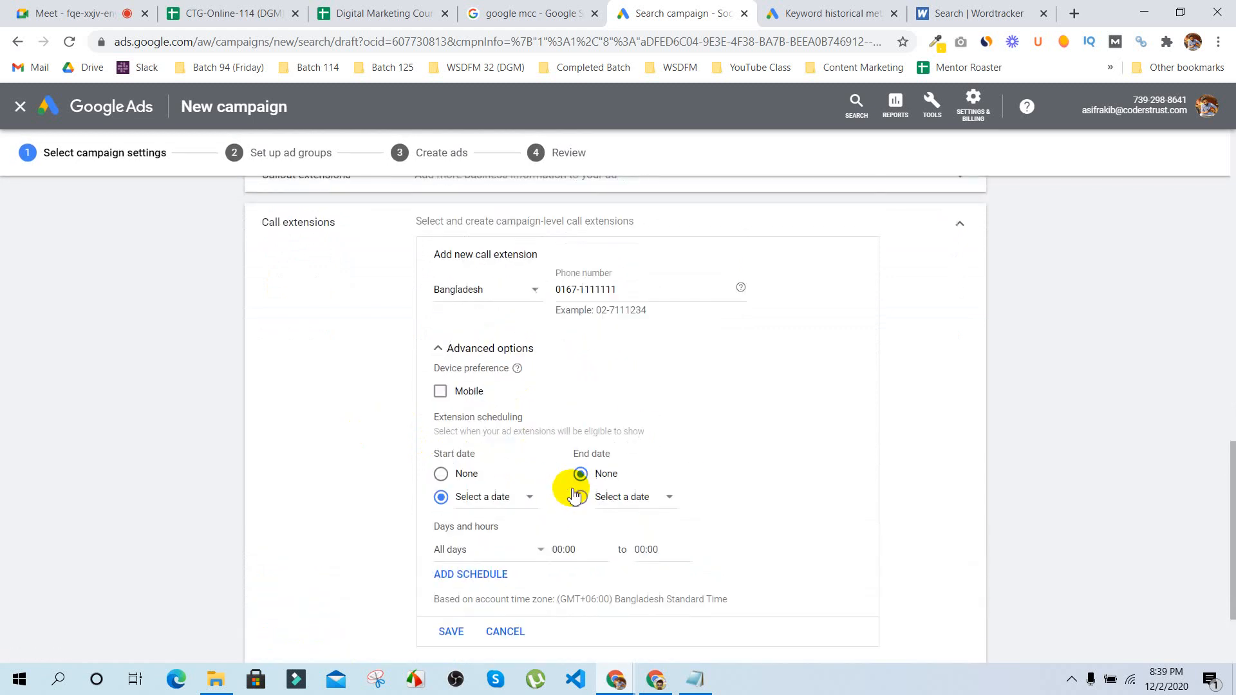
pyautogui.click(487, 359)
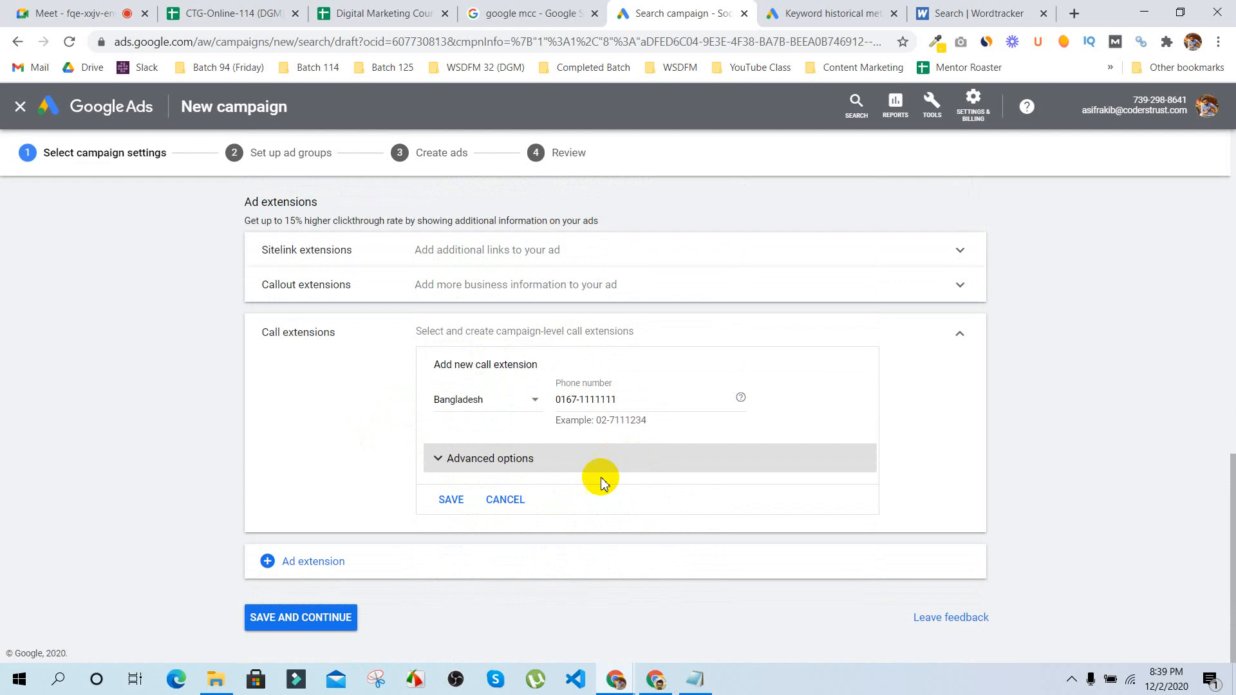
# Step: Save the call extension and compare its mobile and desktop ad previews, closing the preview at the end
pyautogui.click(451, 499)
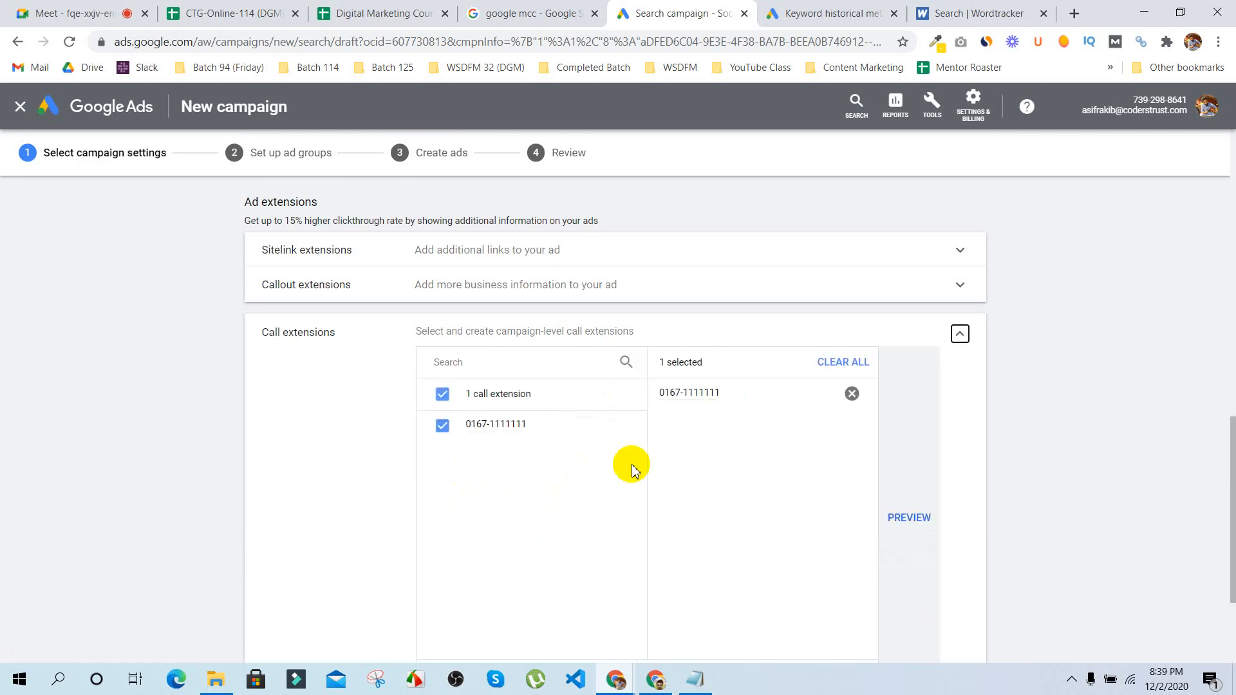
pyautogui.click(905, 433)
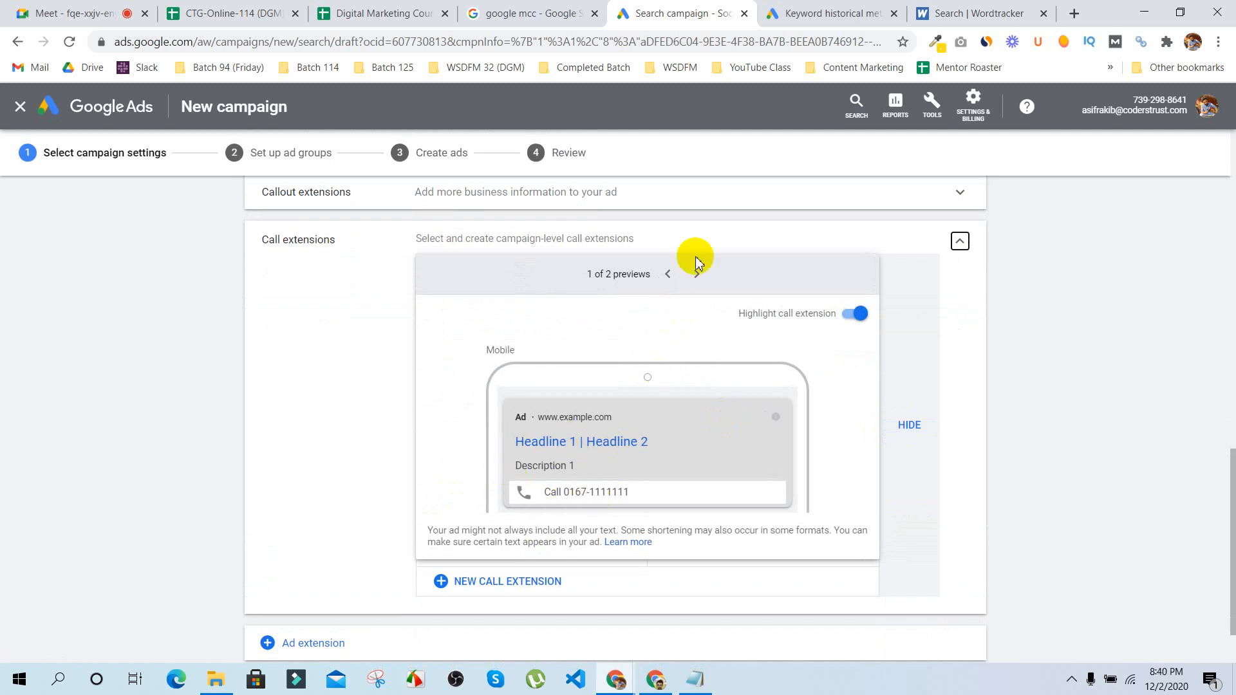
pyautogui.click(697, 273)
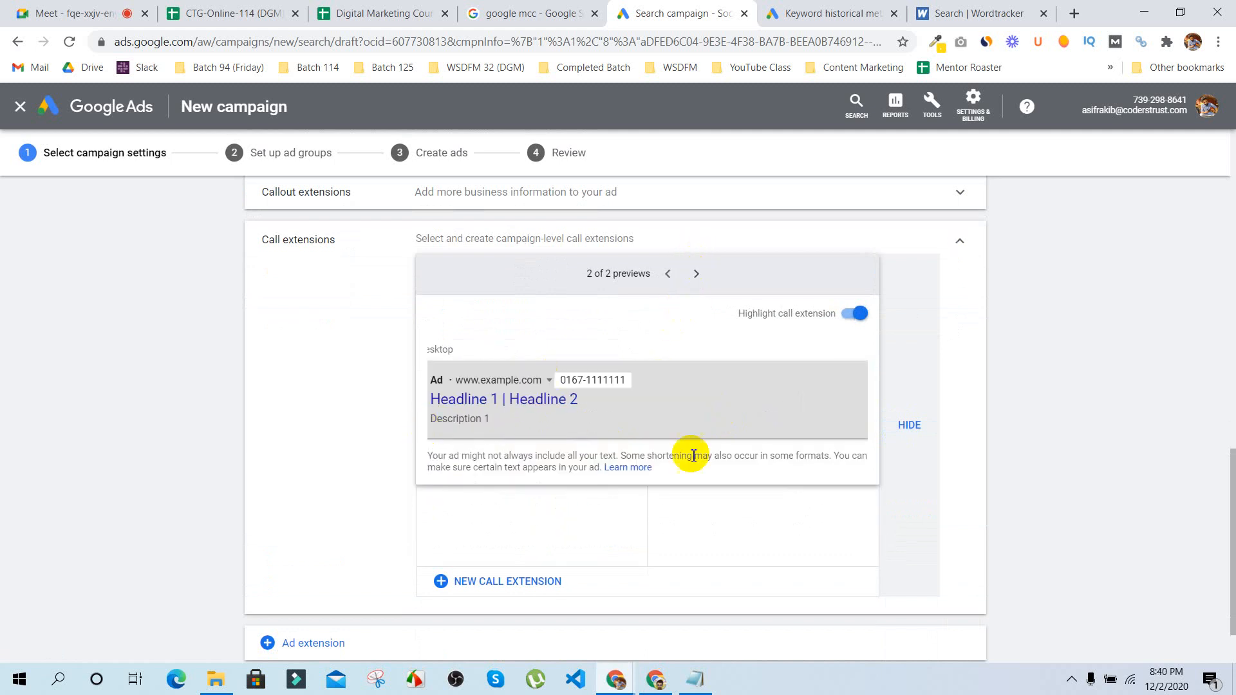
pyautogui.click(669, 273)
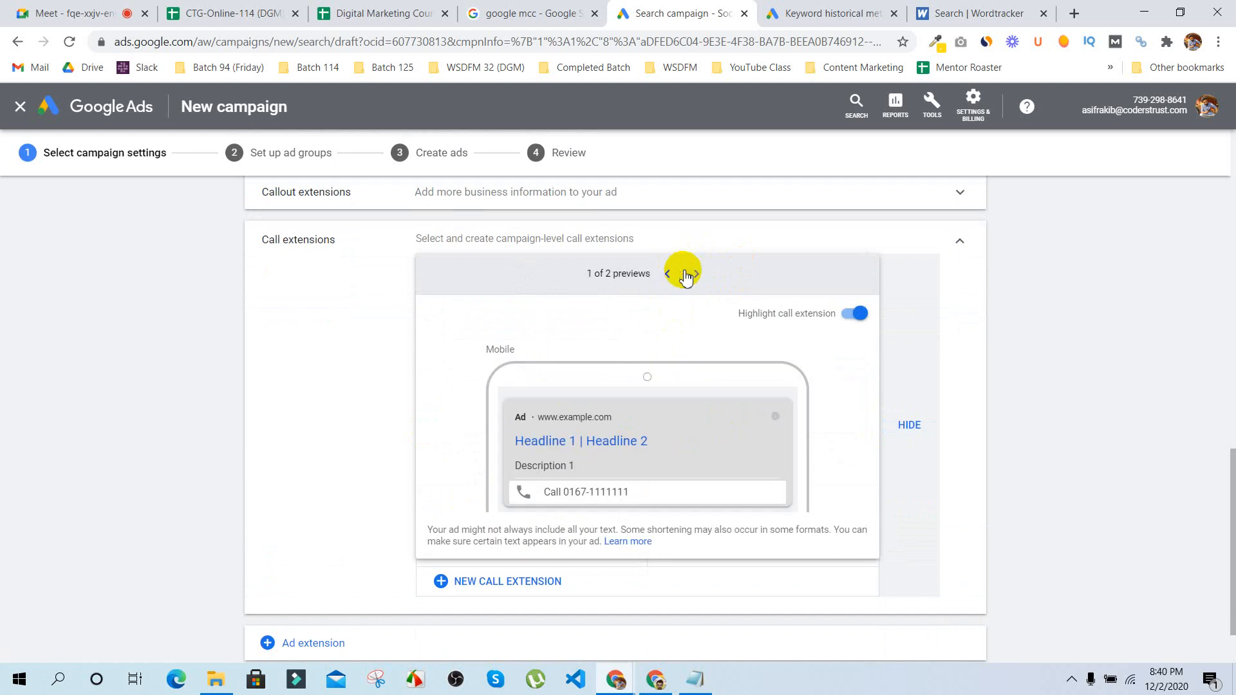
pyautogui.click(696, 273)
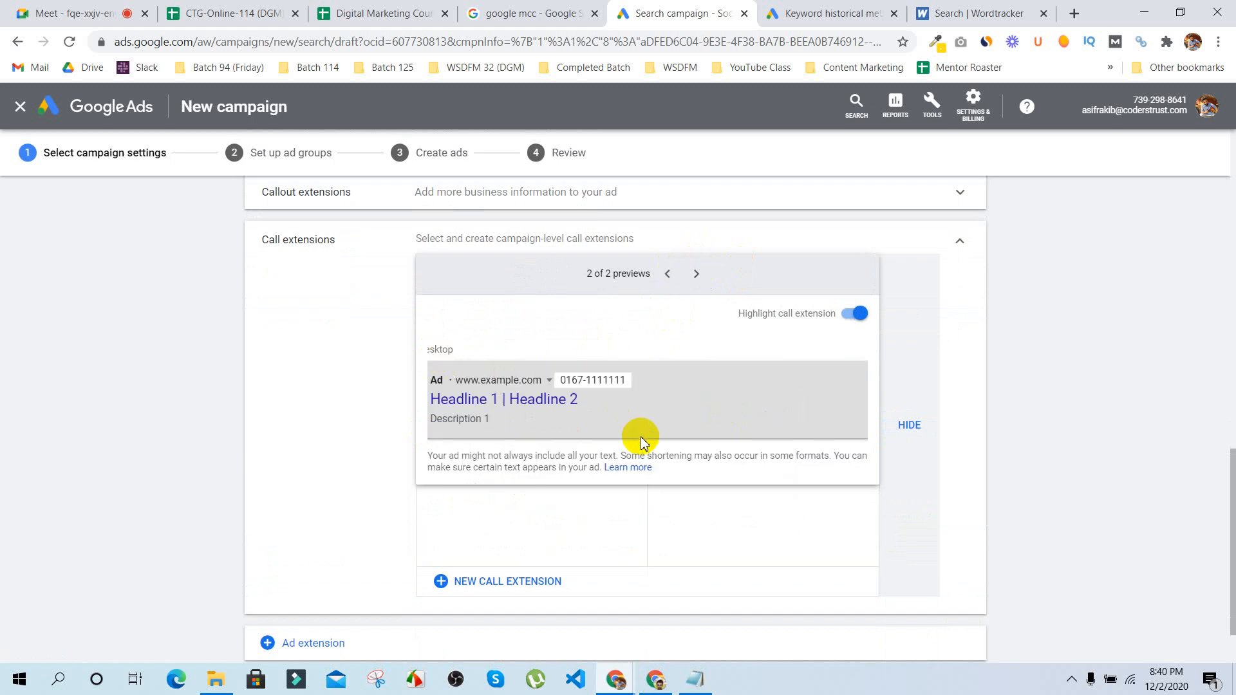
pyautogui.click(913, 424)
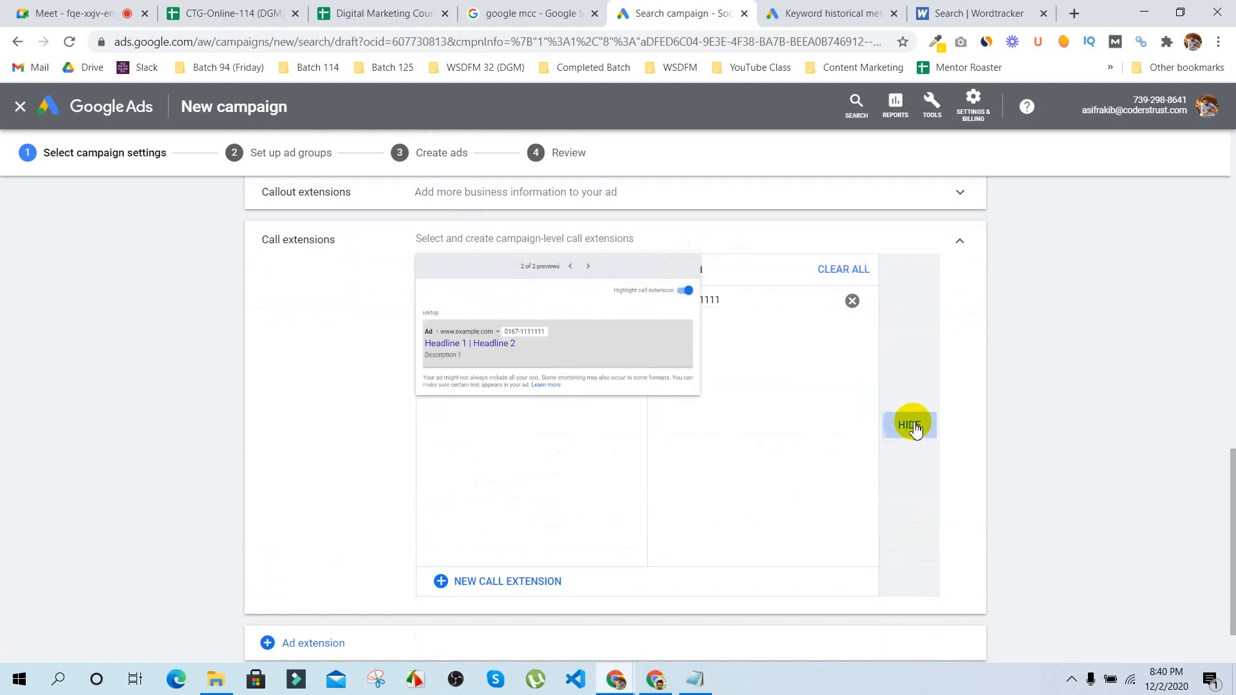
pyautogui.click(912, 424)
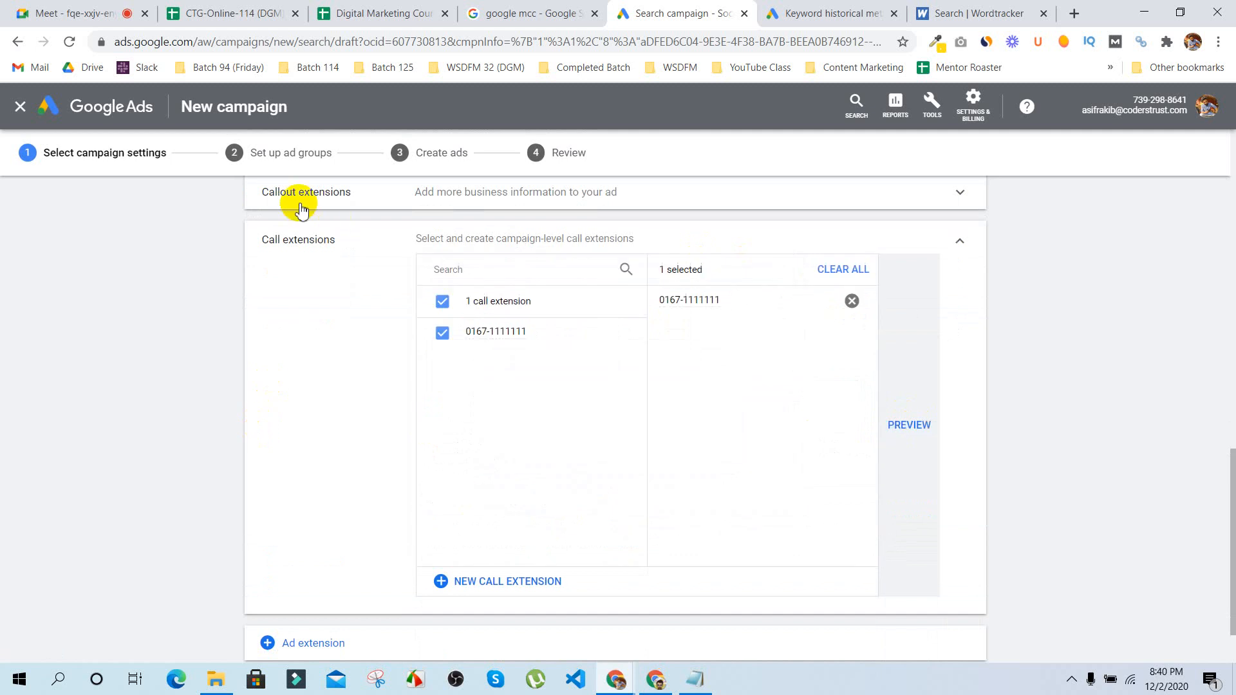
# Step: Save the campaign settings and continue to the ad group setup
pyautogui.scroll(1, 206, 366)
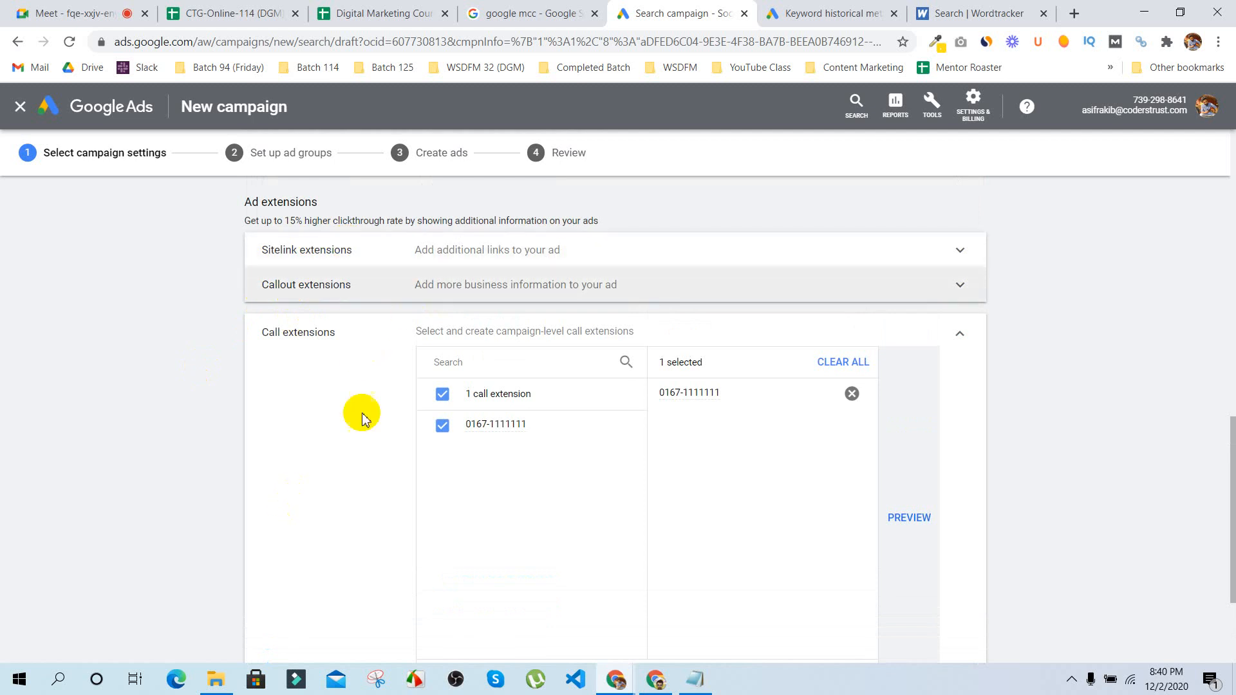
pyautogui.scroll(-3, 250, 517)
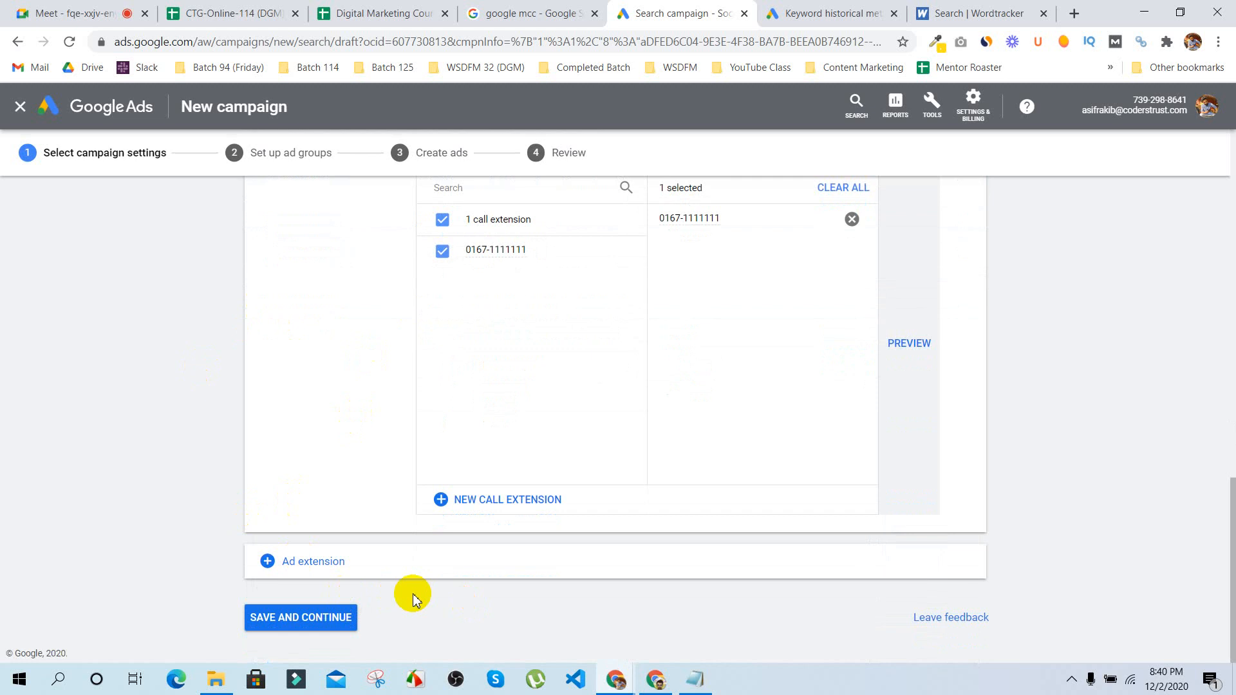
pyautogui.click(318, 616)
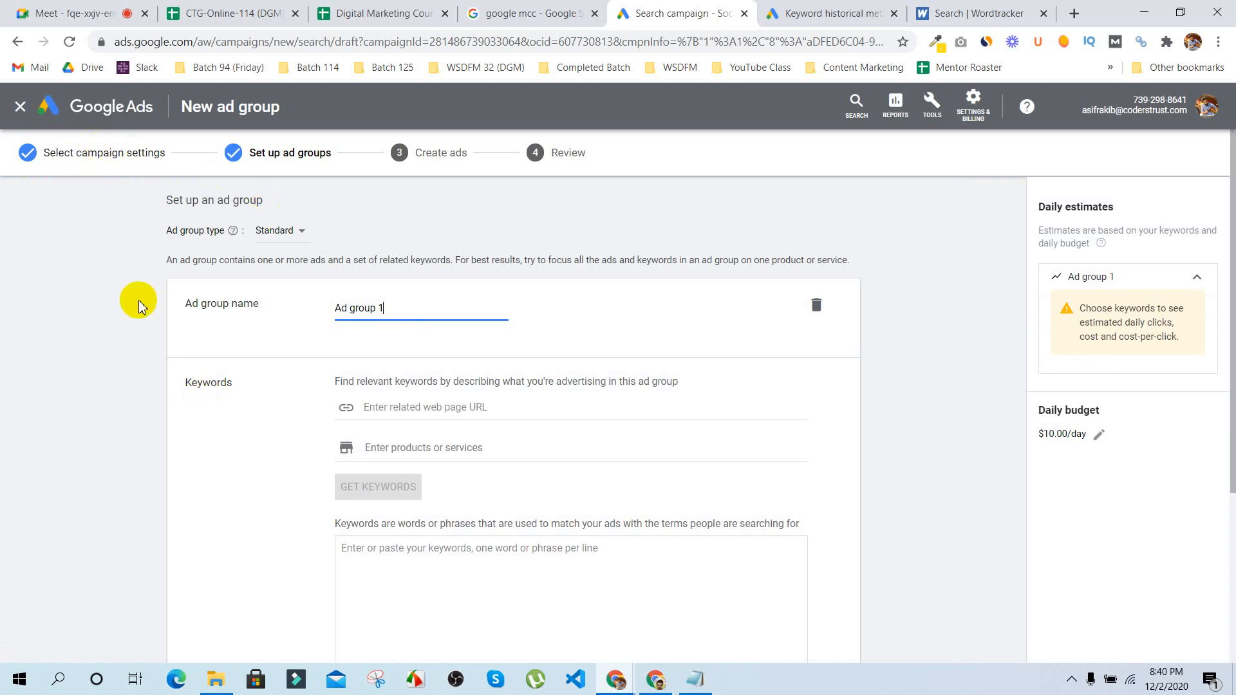
# Step: Examine the ad group setup form, including the ad group type, name, keyword suggestion fields and keyword entry box
pyautogui.scroll(-5, 139, 303)
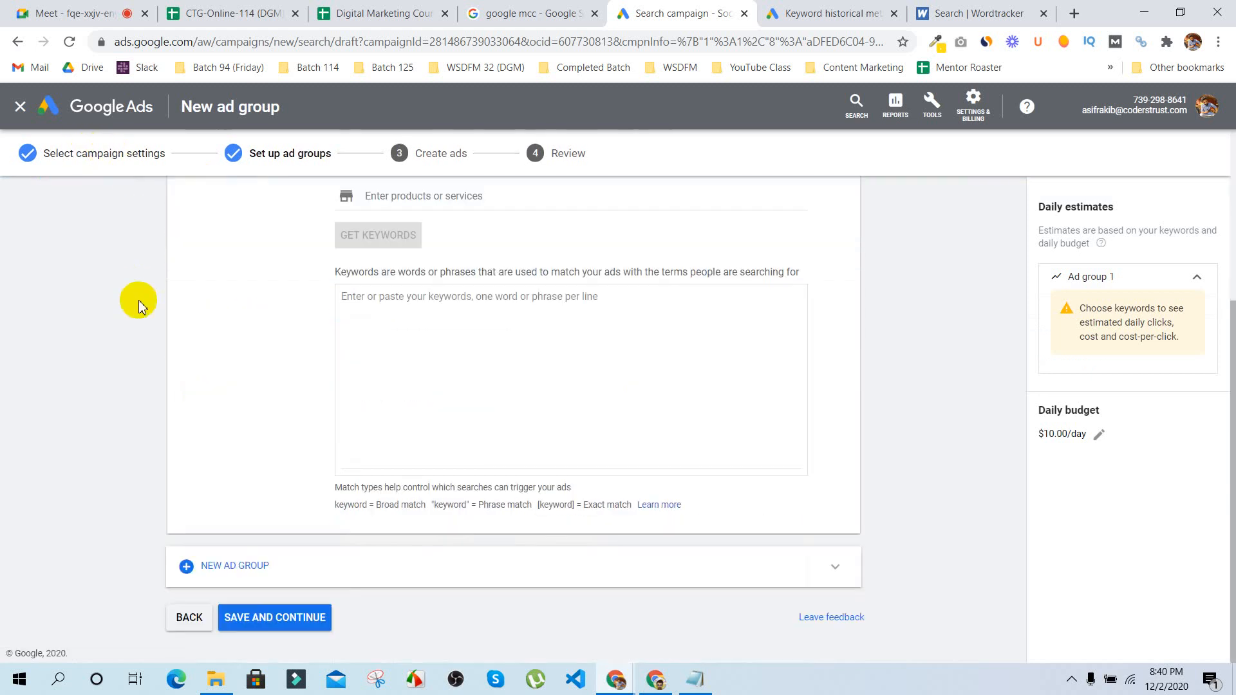
pyautogui.scroll(5, 138, 299)
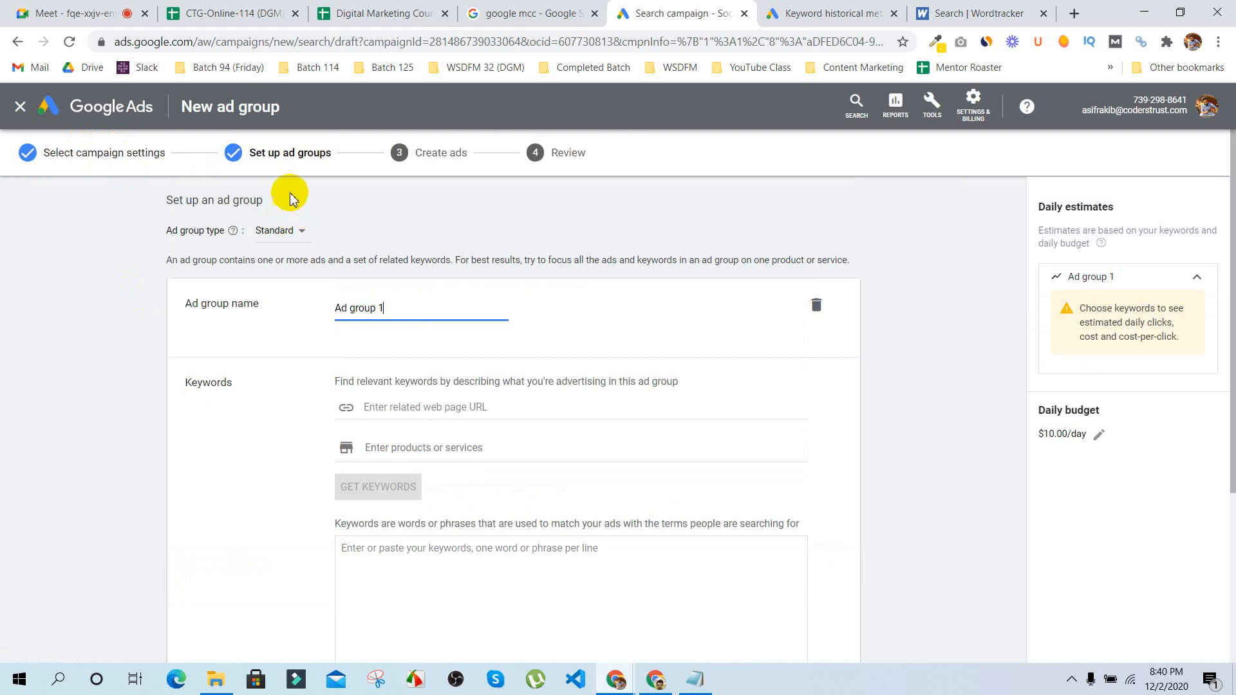
pyautogui.scroll(-1, 510, 341)
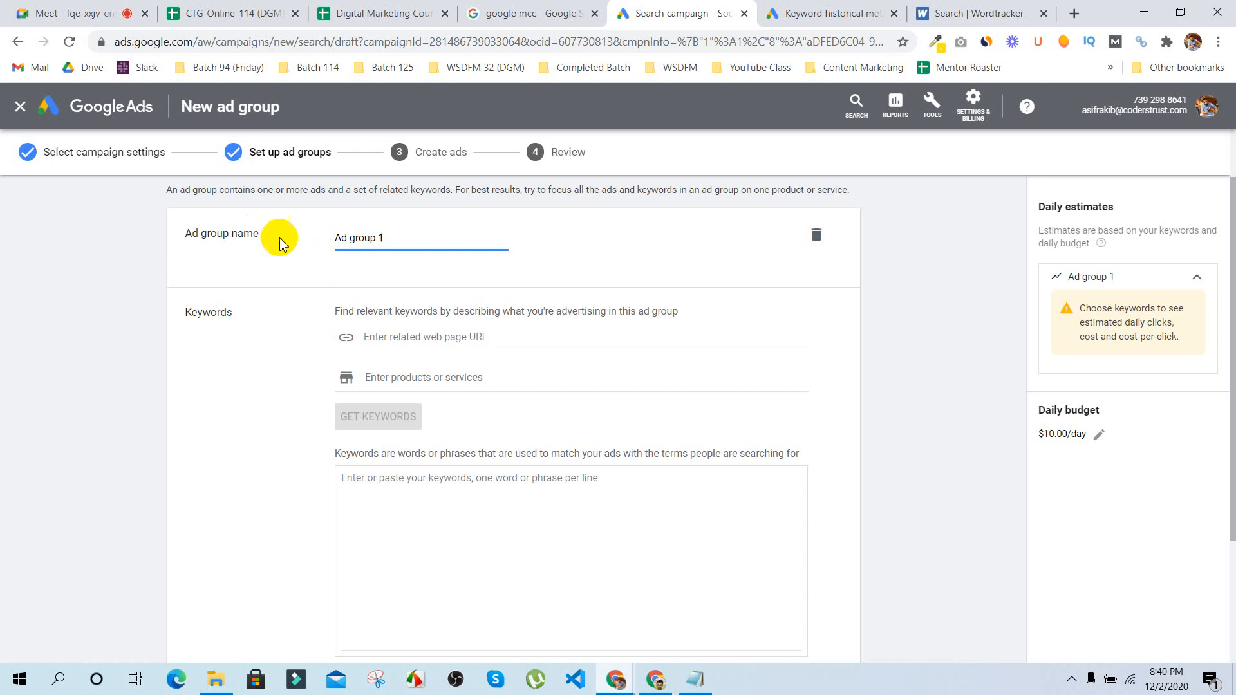
pyautogui.click(112, 322)
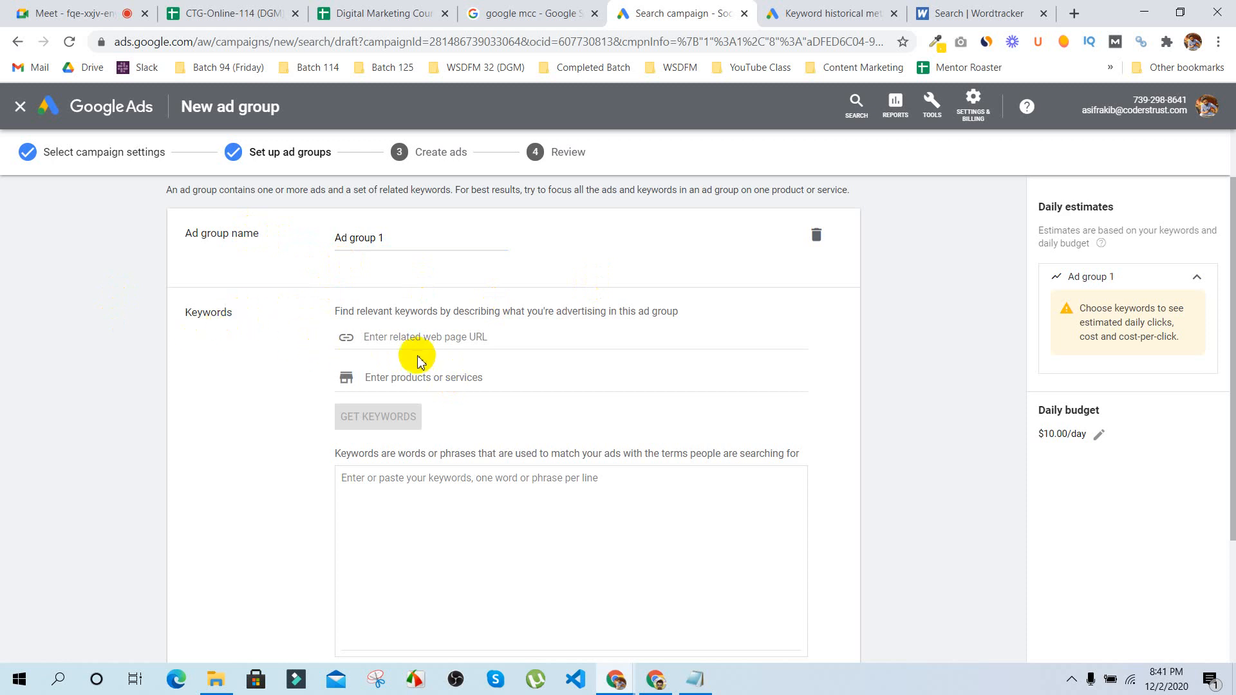
pyautogui.click(378, 490)
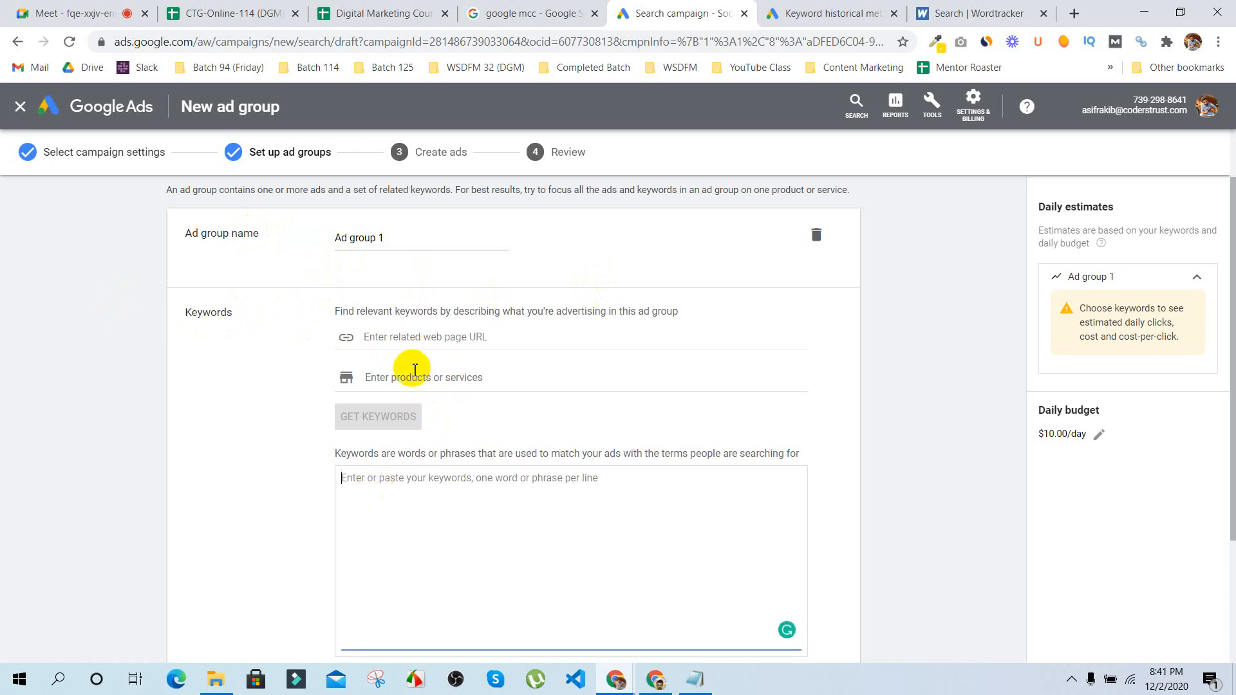
pyautogui.scroll(-1, 268, 380)
pyautogui.scroll(1, 247, 295)
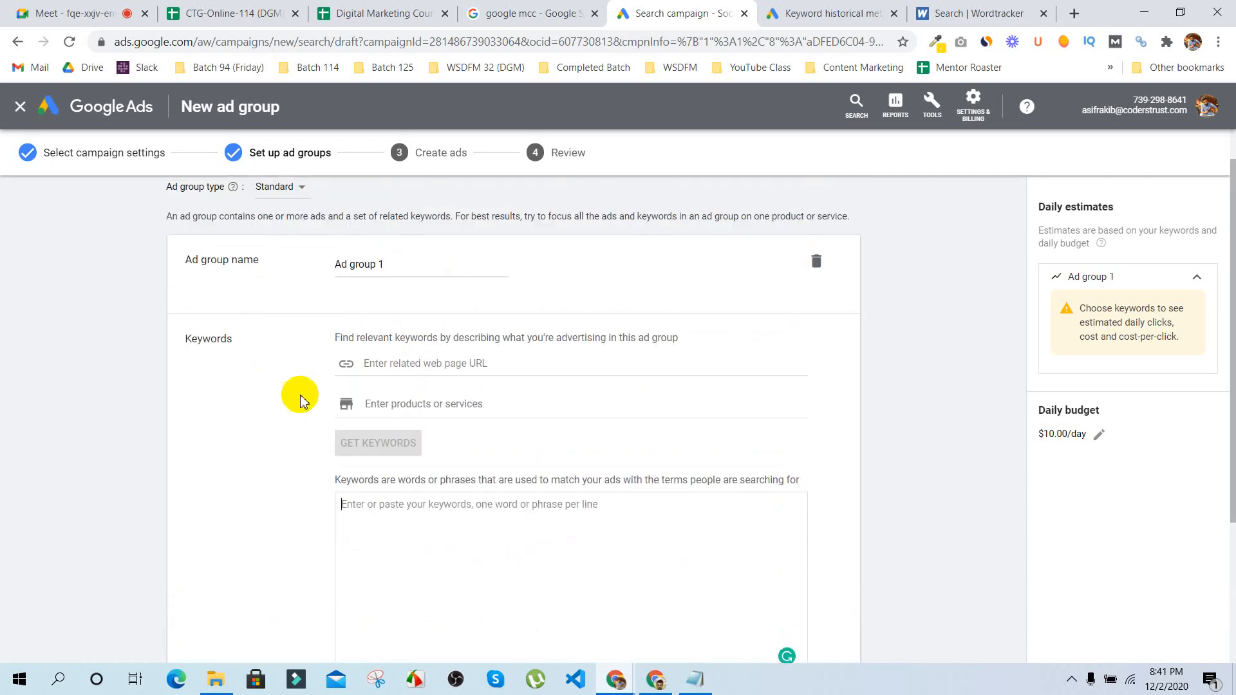
pyautogui.scroll(-1, 298, 395)
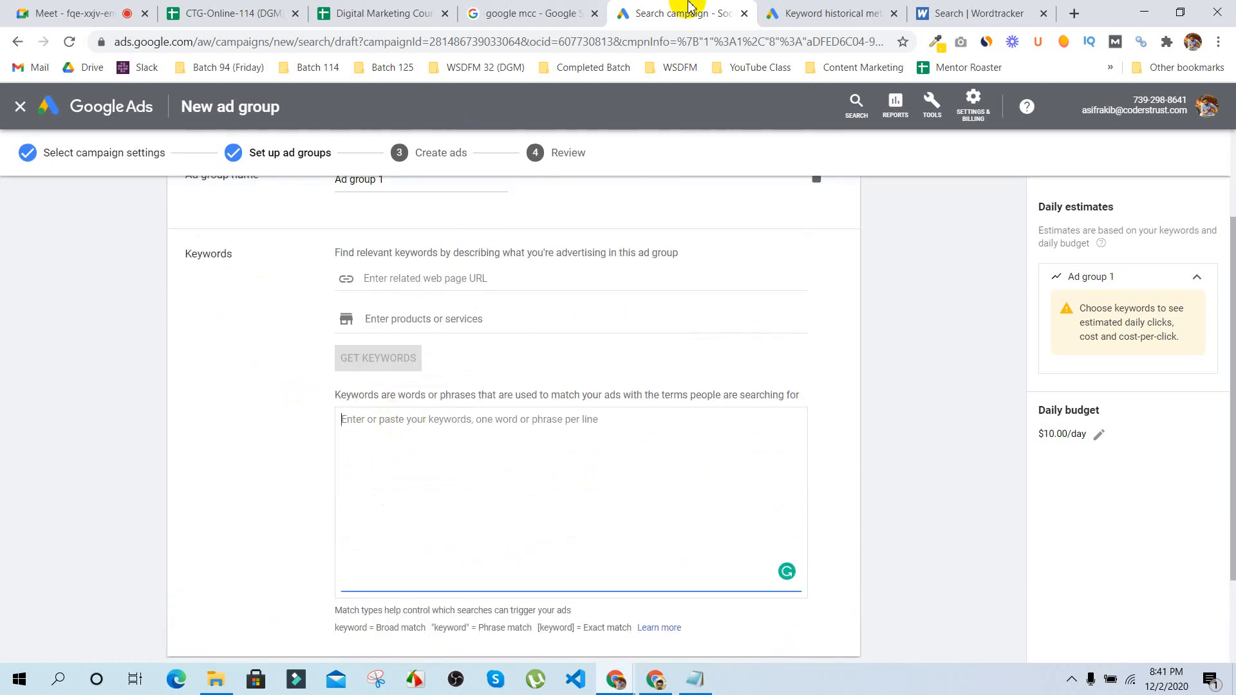
# Step: Review the planned keywords in the keyword plan's historical metrics and return to the campaign draft
pyautogui.click(827, 13)
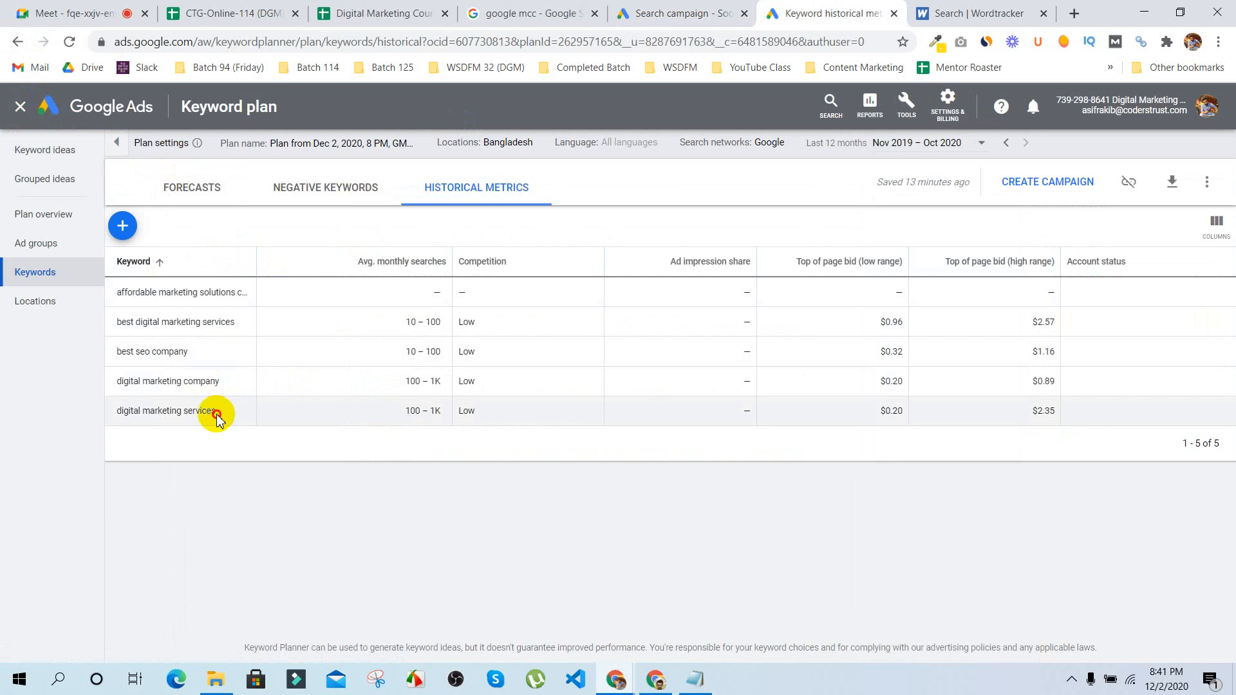
pyautogui.moveTo(216, 414); pyautogui.dragTo(110, 284)
pyautogui.click(414, 561)
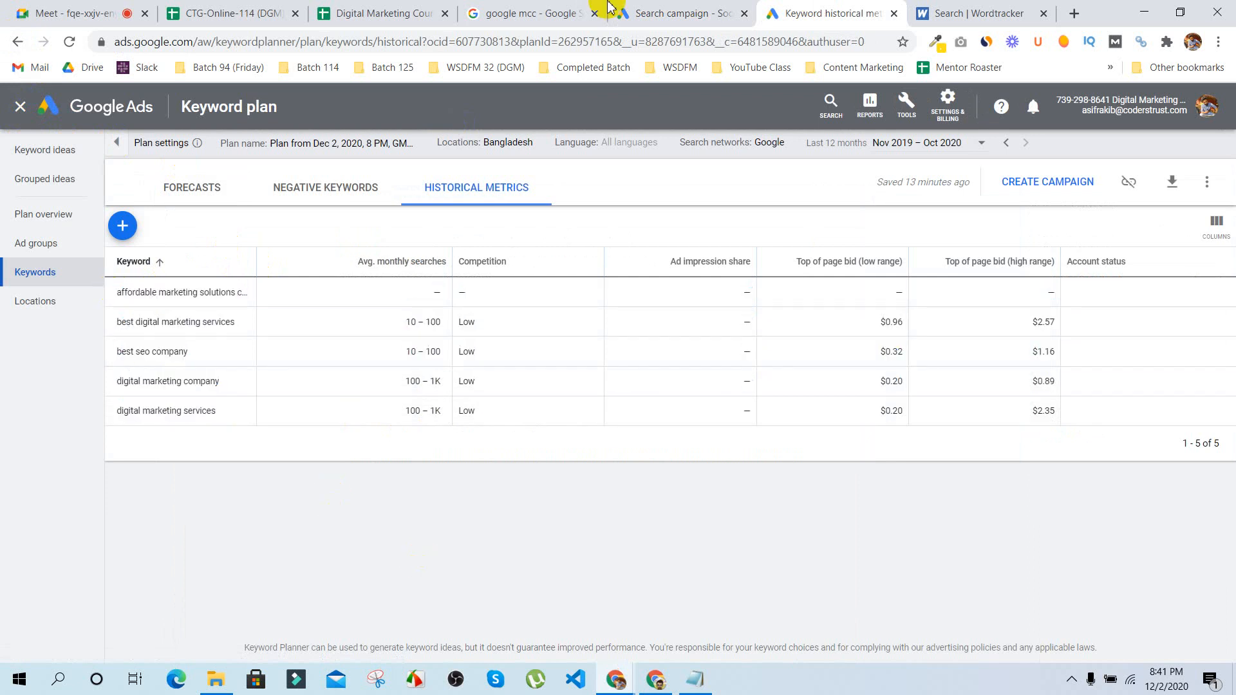
pyautogui.click(634, 7)
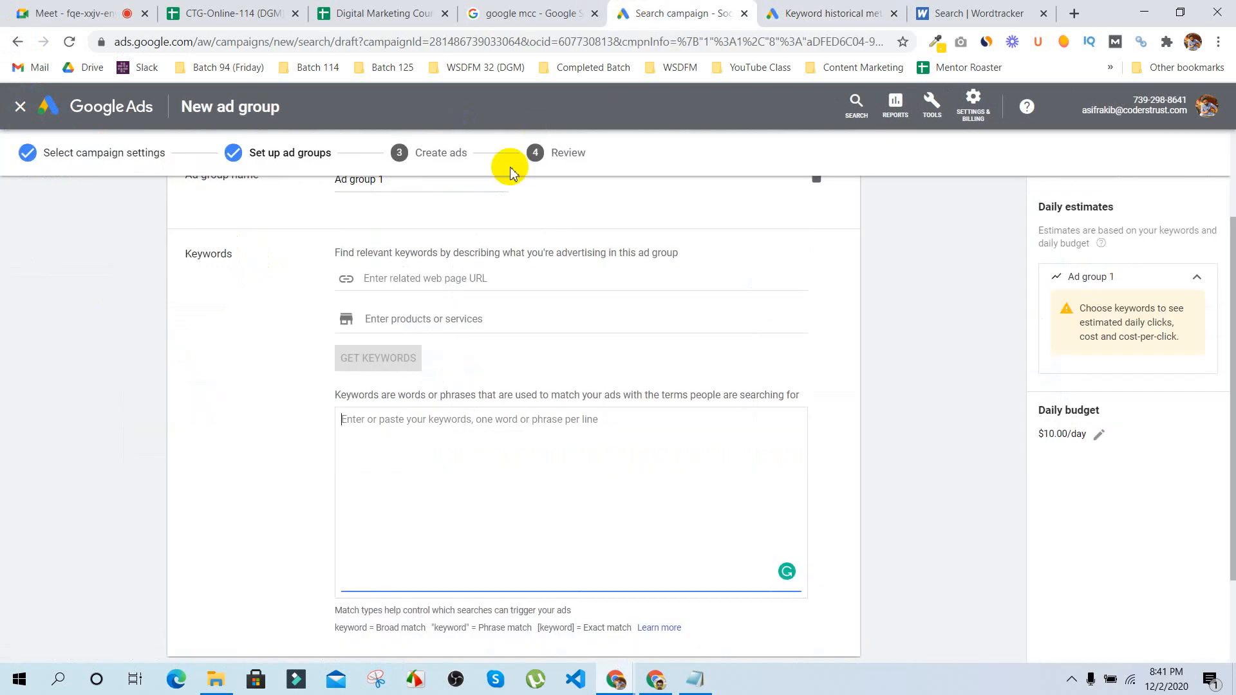
# Step: Generate keyword suggestions for the ad group from the advertiser's website URL
pyautogui.click(382, 418)
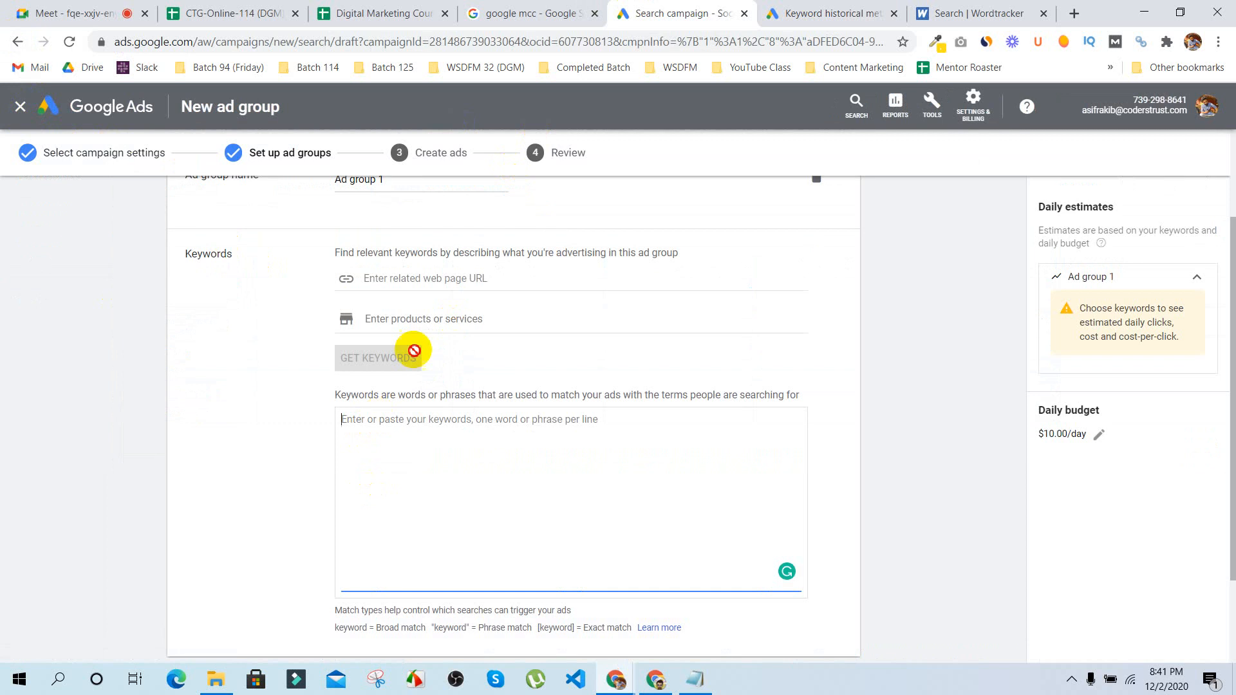
pyautogui.click(402, 278)
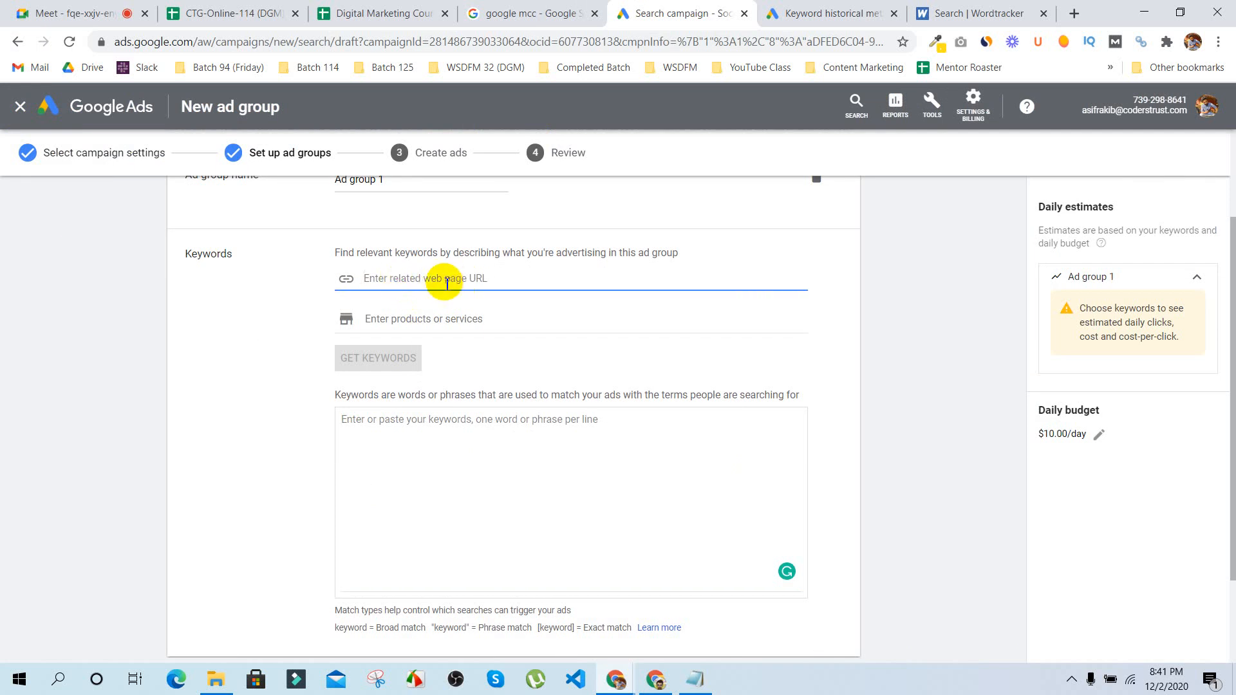
pyautogui.click(405, 318)
pyautogui.click(397, 284)
pyautogui.write('as')
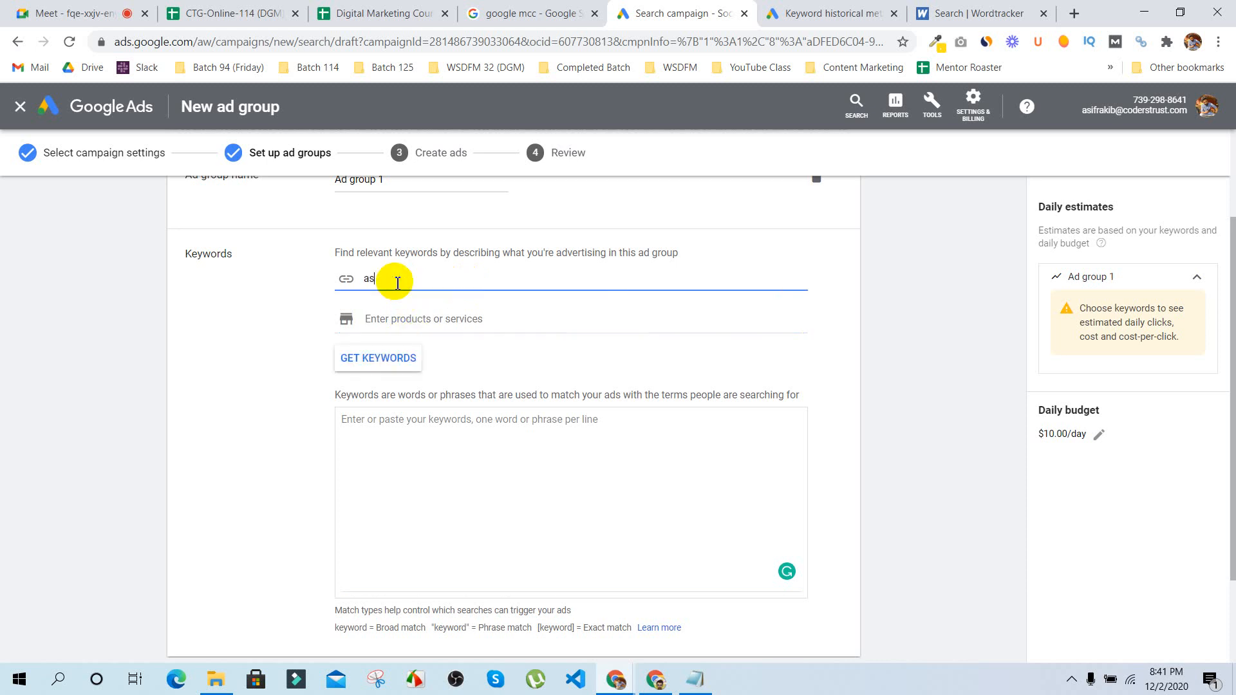
pyautogui.press('BackSpace')
pyautogui.write('https://asifrakib.com')
pyautogui.click(373, 360)
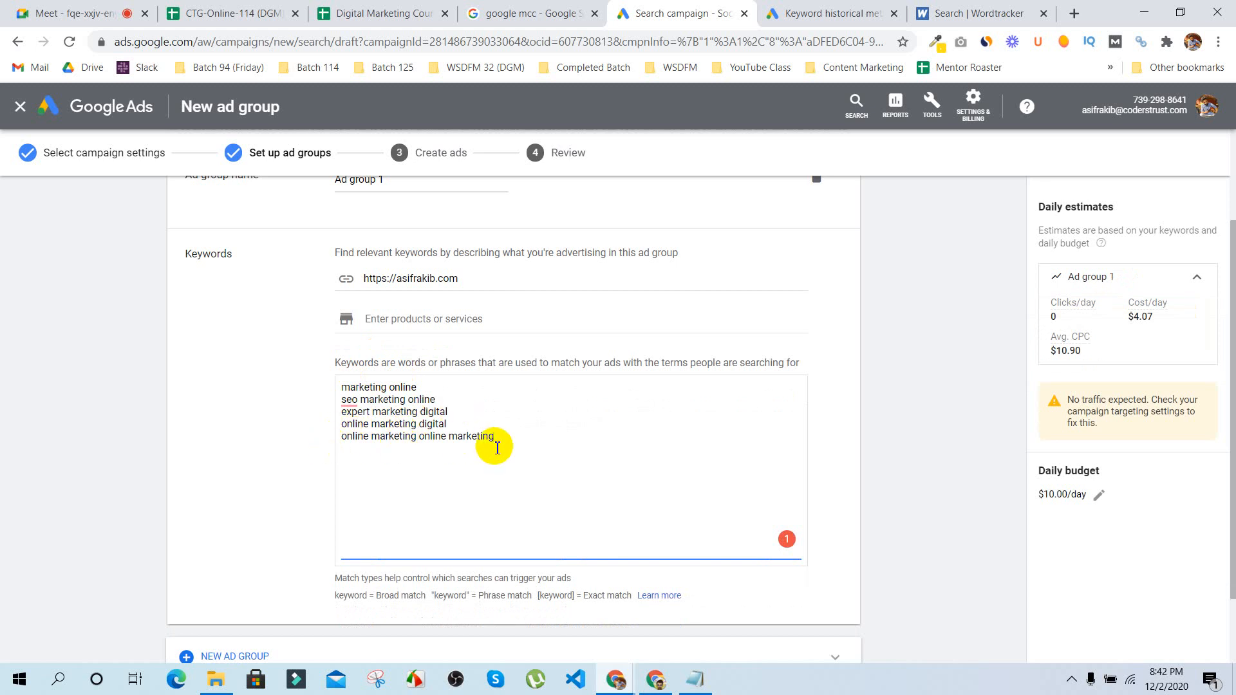
# Step: Shorten the last suggested keyword to "online marketing" and clear the related web page URL
pyautogui.moveTo(494, 444); pyautogui.dragTo(418, 442)
pyautogui.press('BackSpace')
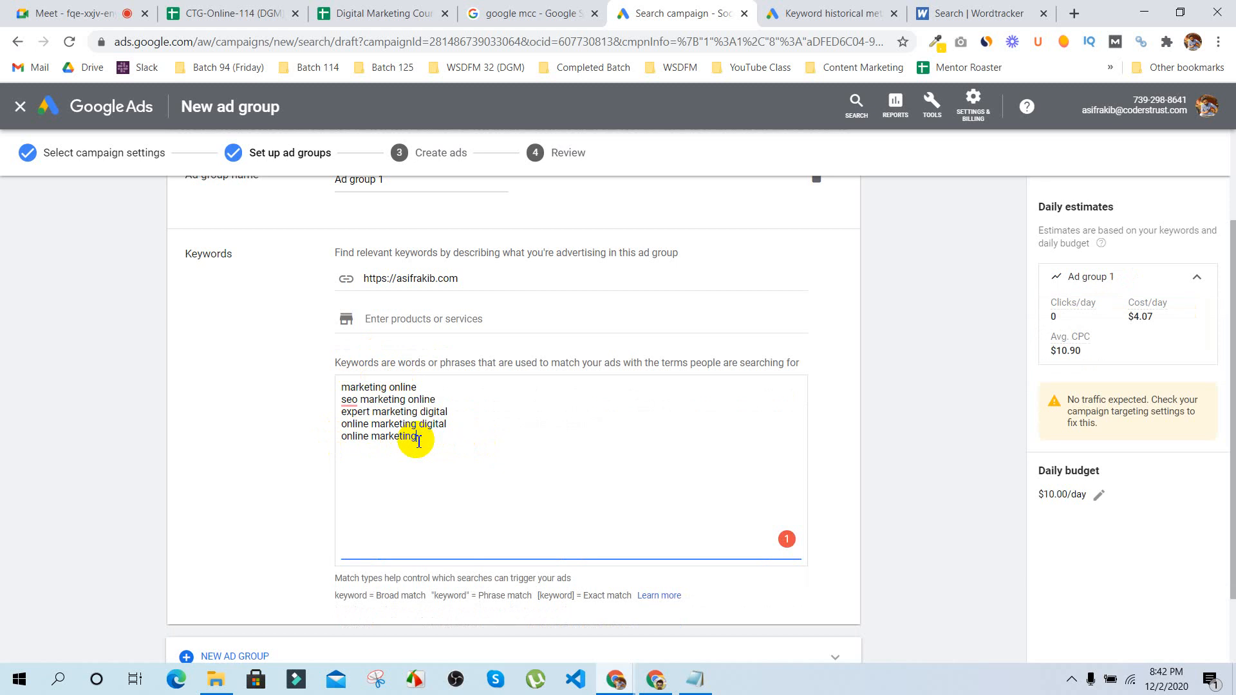
pyautogui.tripleClick(438, 280)
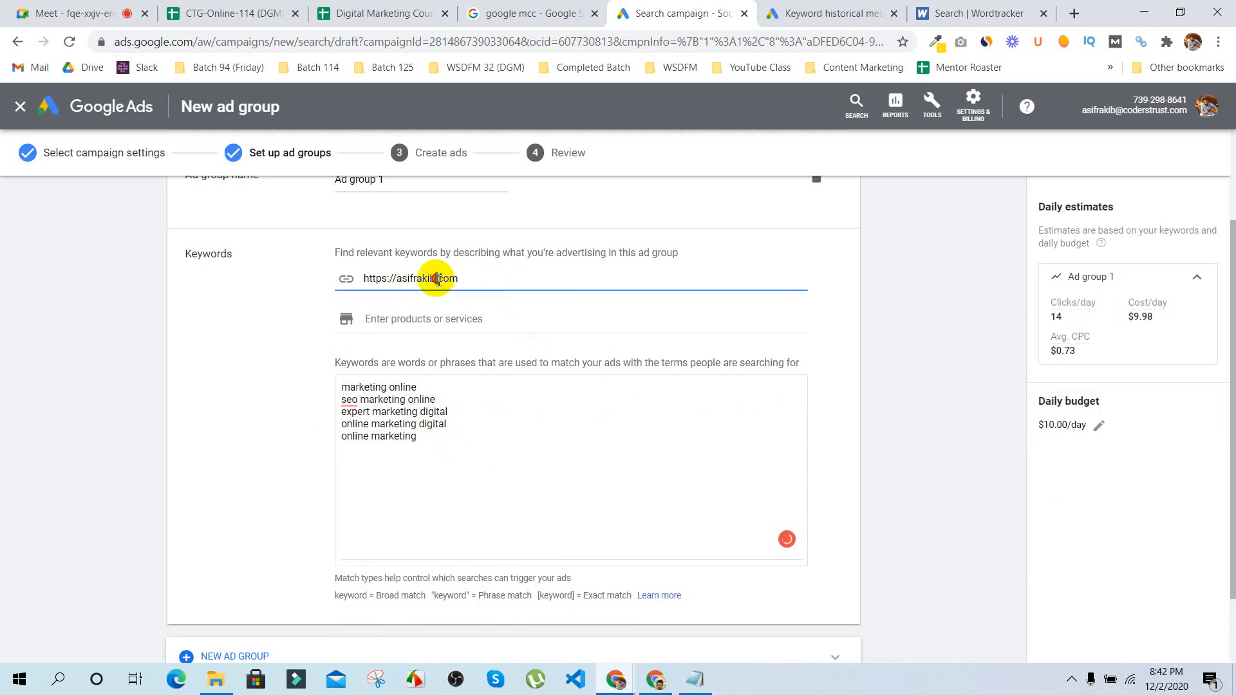
pyautogui.press('BackSpace')
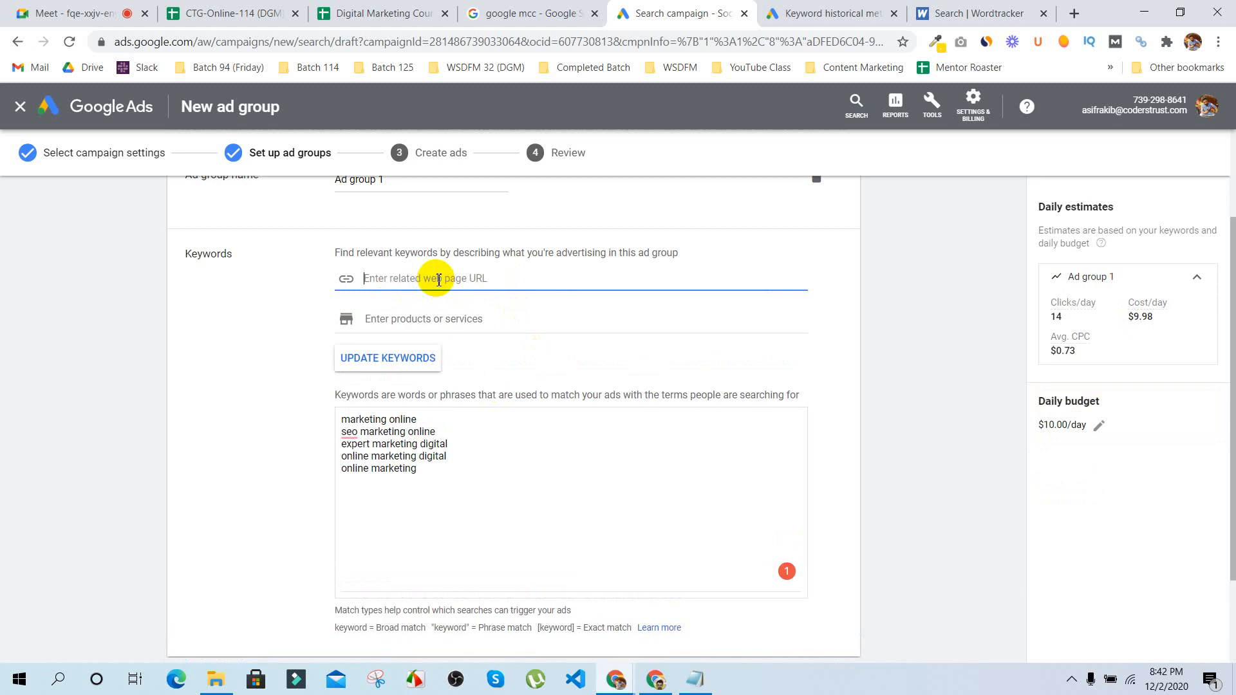
pyautogui.click(259, 449)
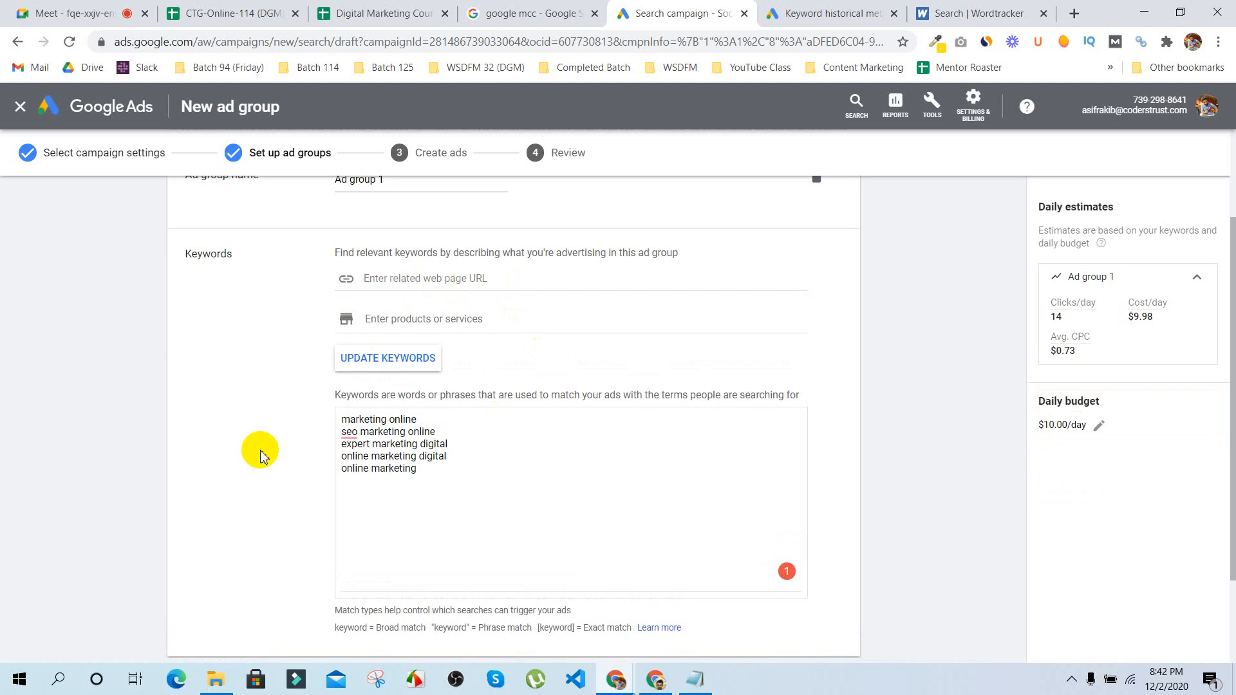
# Step: Add the keywords "digital marketing service" and "best digital marketing" on separate lines at the end of the keyword list
pyautogui.click(425, 477)
pyautogui.write('di')
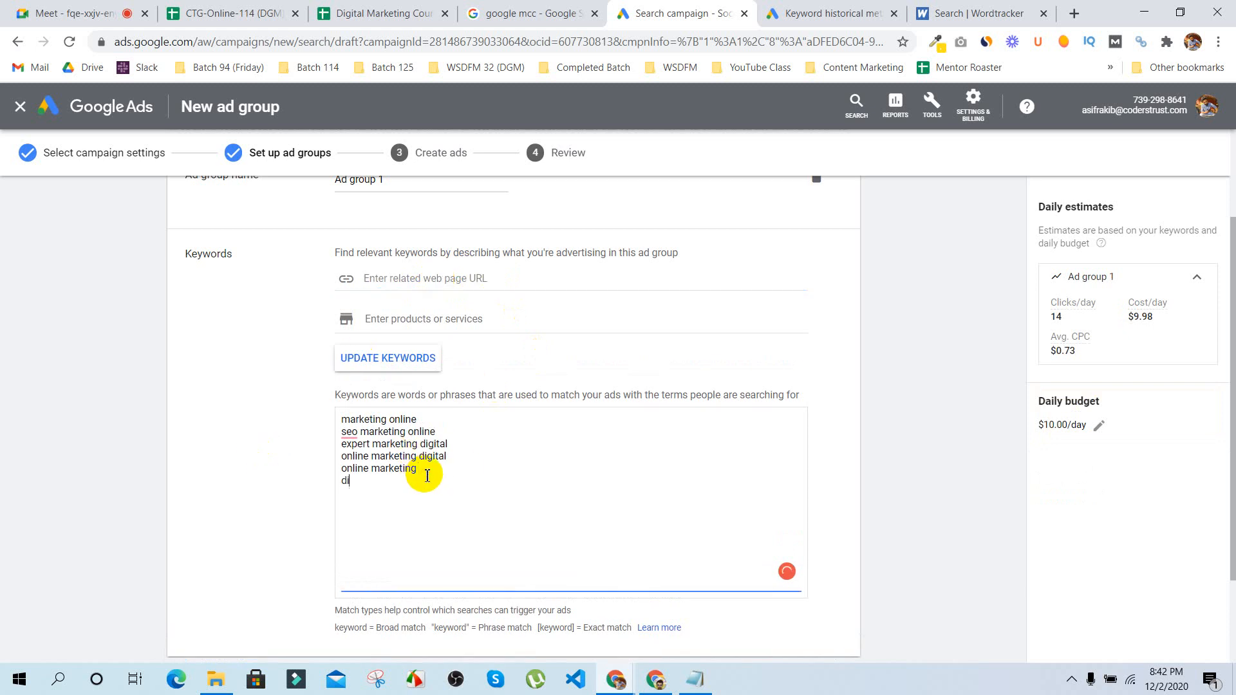
pyautogui.write('gital marketing service')
pyautogui.press('Return')
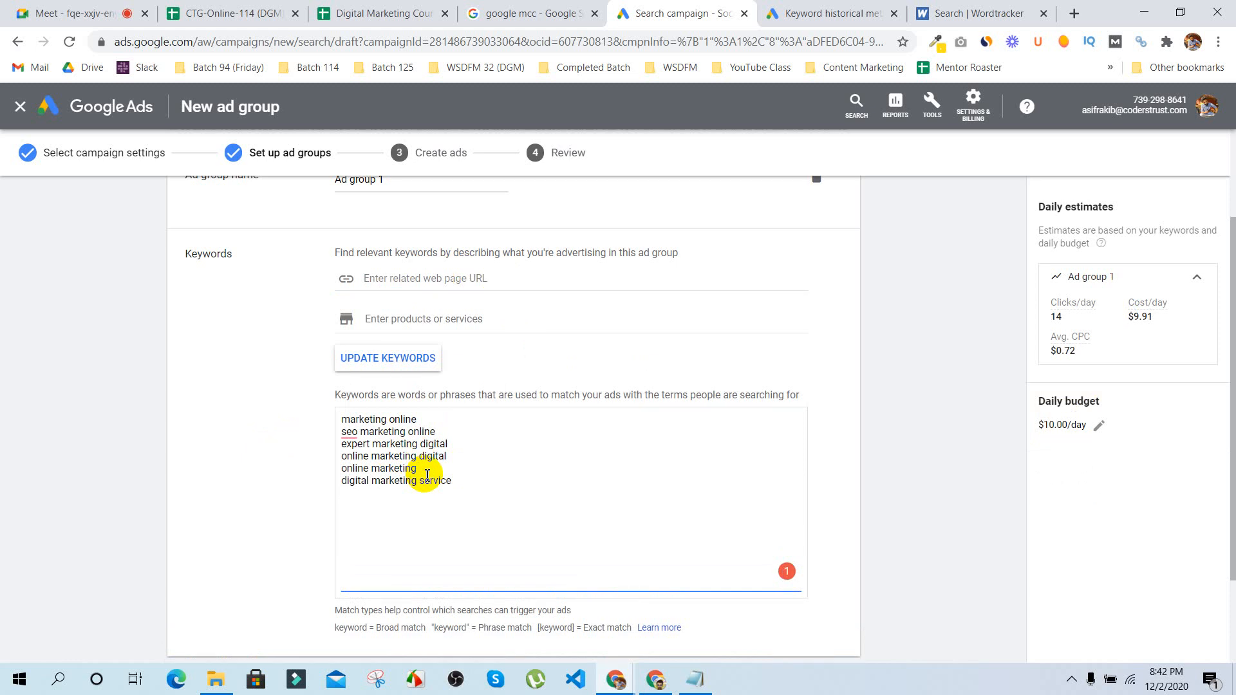
pyautogui.write('best digital marketing')
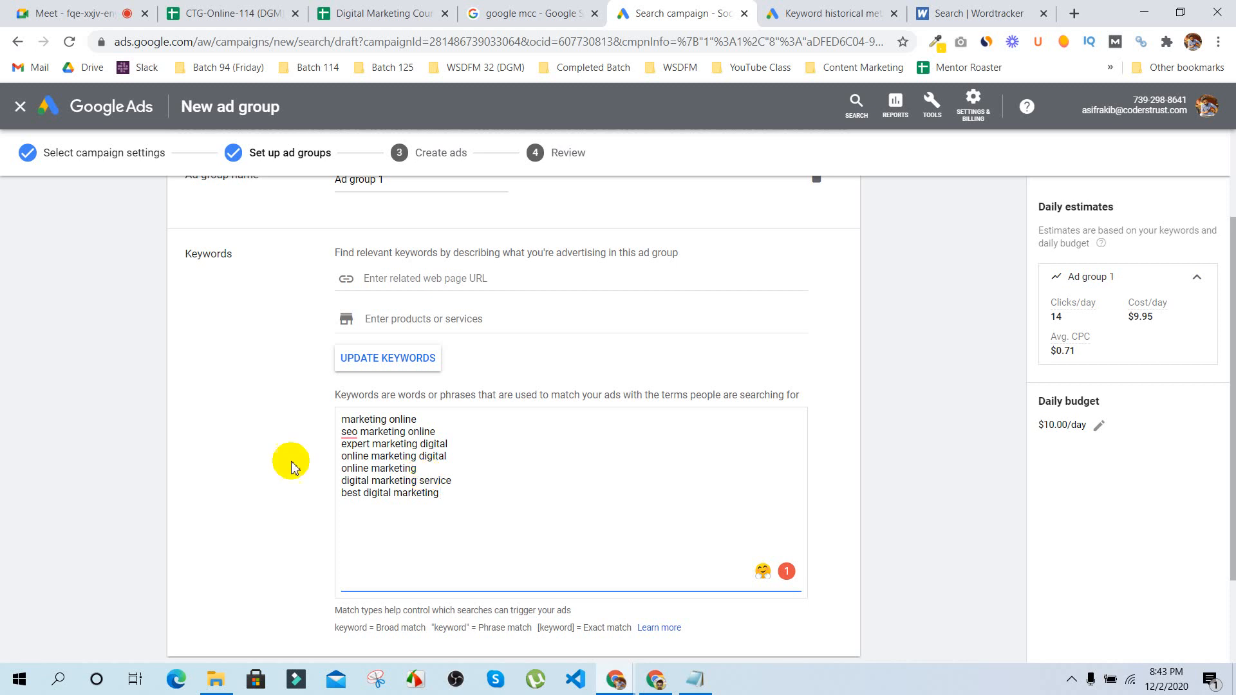
# Step: Copy the entire keyword list and paste duplicates of it below the last keyword
pyautogui.scroll(-2, 441, 554)
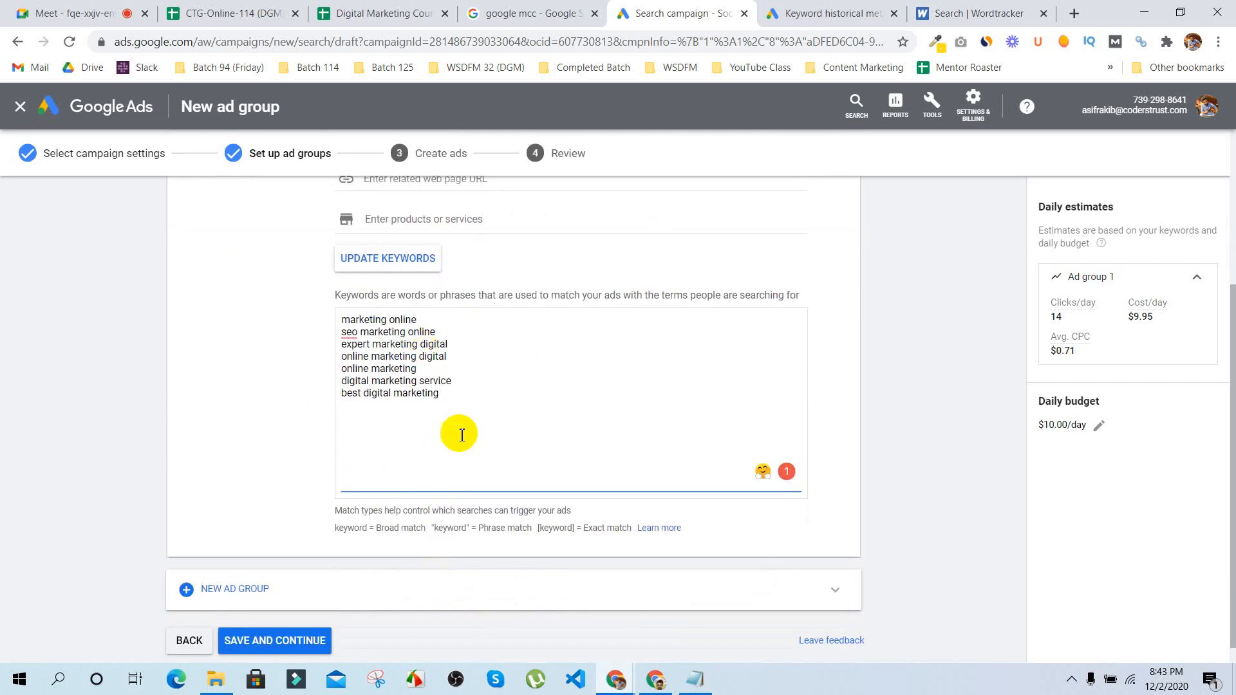
pyautogui.scroll(-1, 457, 438)
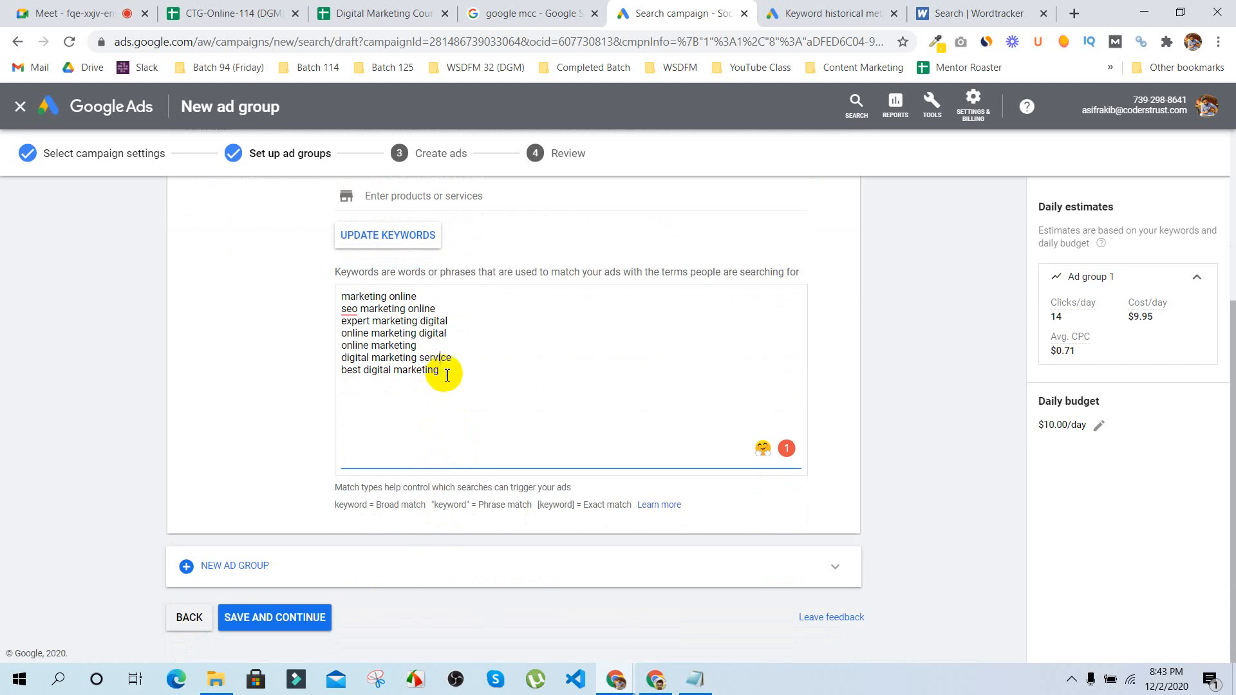
pyautogui.hotkey('shift', 'Up')
pyautogui.hotkey('shift', 'Up')
pyautogui.hotkey('shift', 'Up')
pyautogui.hotkey('shift', 'Up')
pyautogui.hotkey('shift', 'Up')
pyautogui.hotkey('shift', 'Up')
pyautogui.hotkey('shift', 'Up')
pyautogui.hotkey('ctrl', 'c')
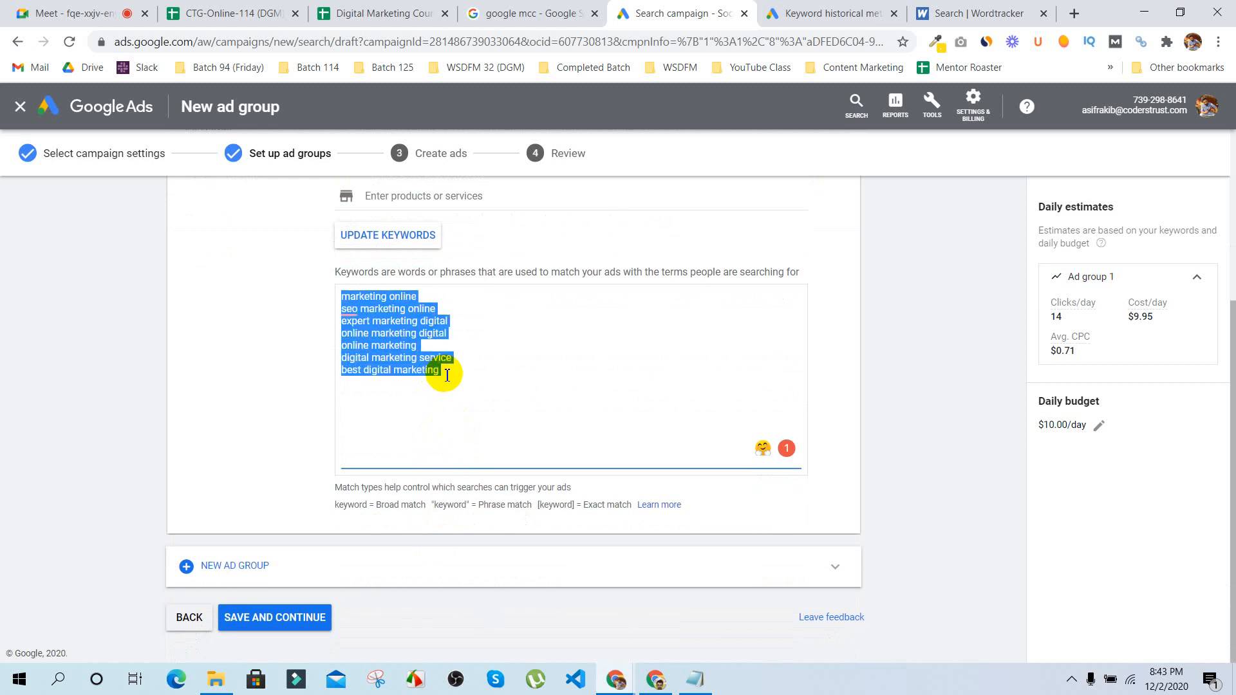
pyautogui.click(446, 375)
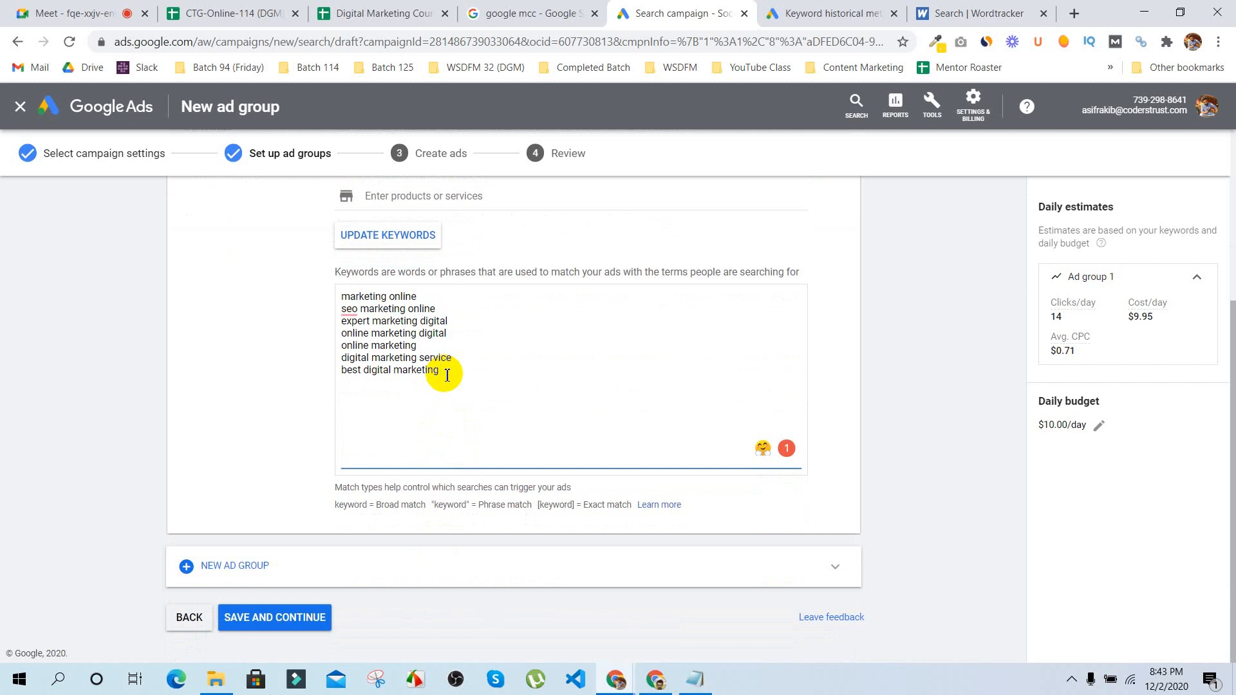
pyautogui.press('Return')
pyautogui.hotkey('ctrl', 'v')
pyautogui.press('Return')
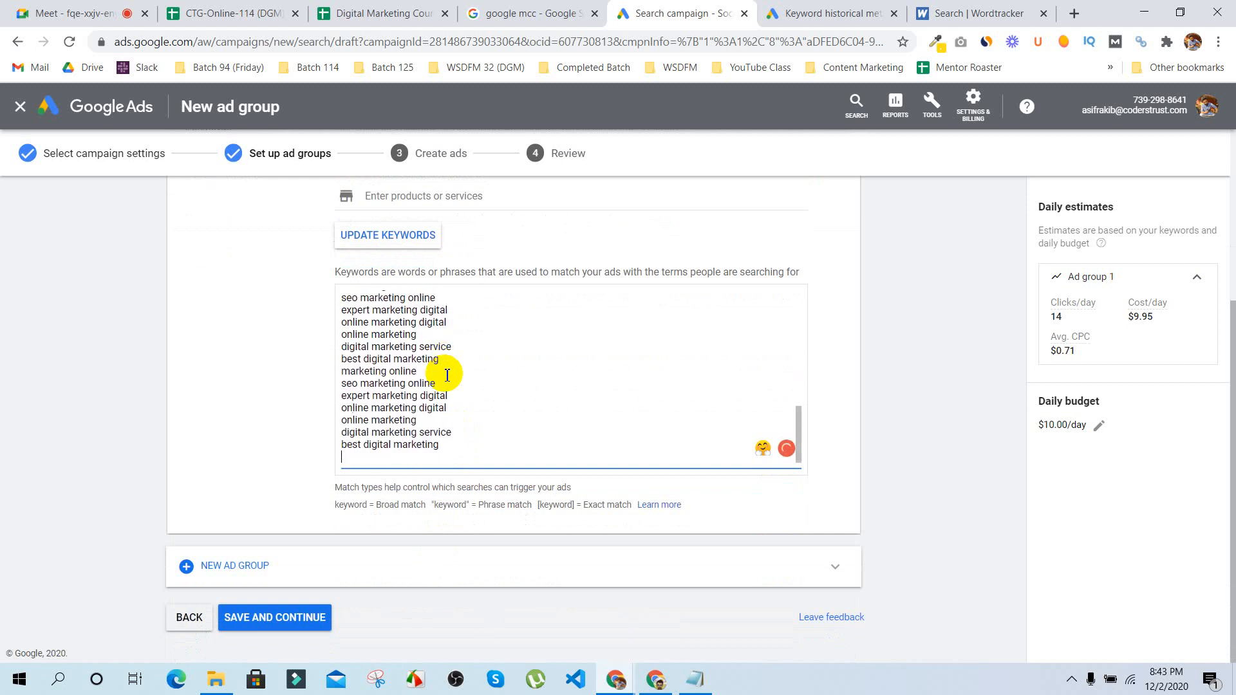
# Step: Undo the pasted duplicates in the keyword list
pyautogui.press('BackSpace')
pyautogui.hotkey('ctrl', 'z')
pyautogui.hotkey('ctrl', 'z')
pyautogui.hotkey('ctrl', 'z')
pyautogui.hotkey('ctrl', 'z')
pyautogui.hotkey('ctrl', 'z')
pyautogui.hotkey('ctrl', 'z')
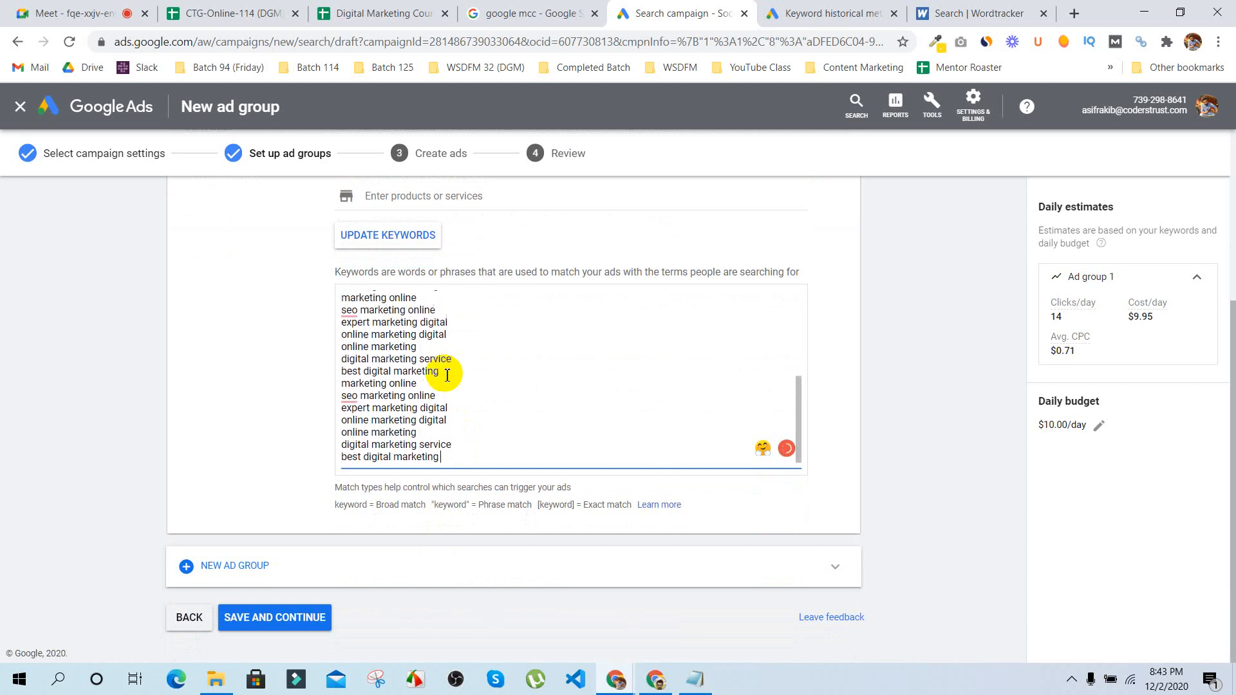
pyautogui.hotkey('ctrl', 'z')
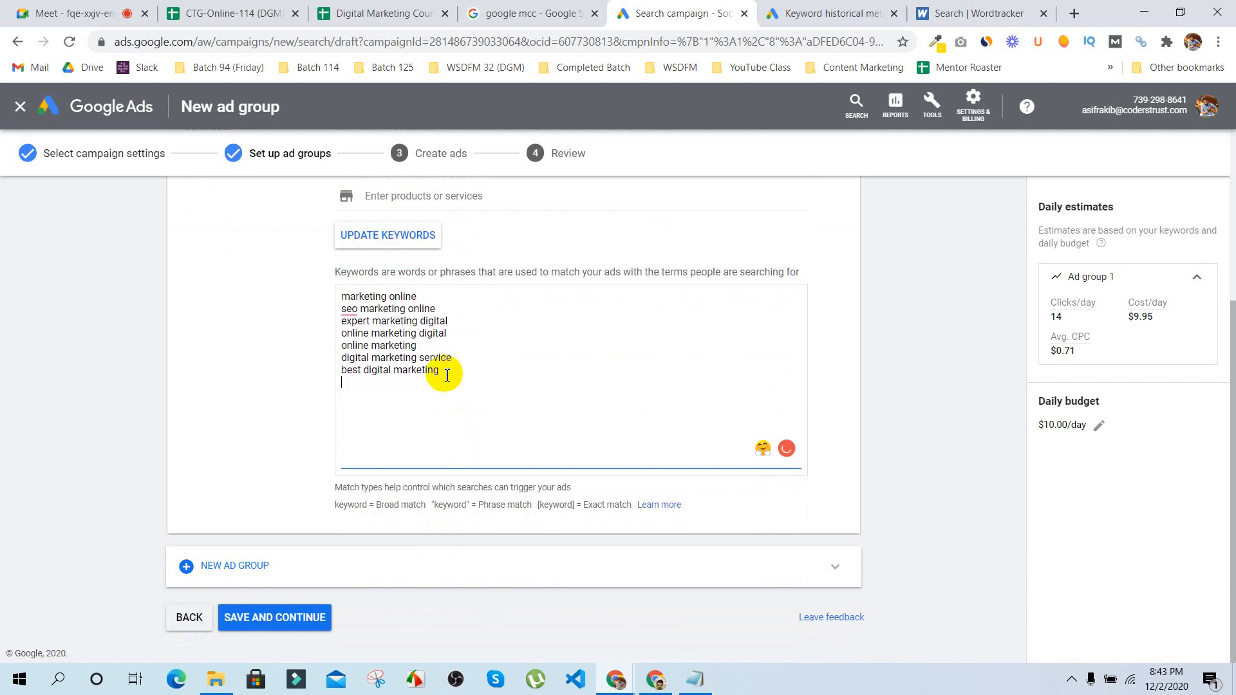
pyautogui.click(290, 376)
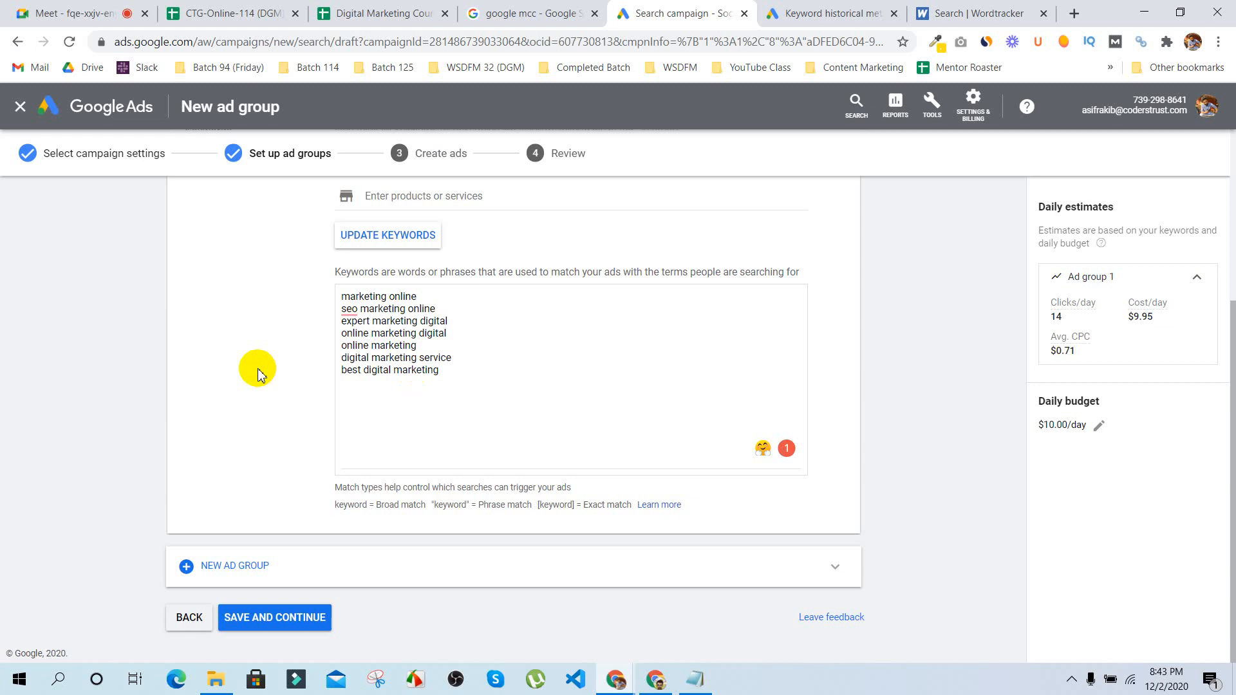
# Step: Review the ad group's name, keyword fields and keyword list, and check the available ad group types without changing the selection
pyautogui.scroll(4, 258, 373)
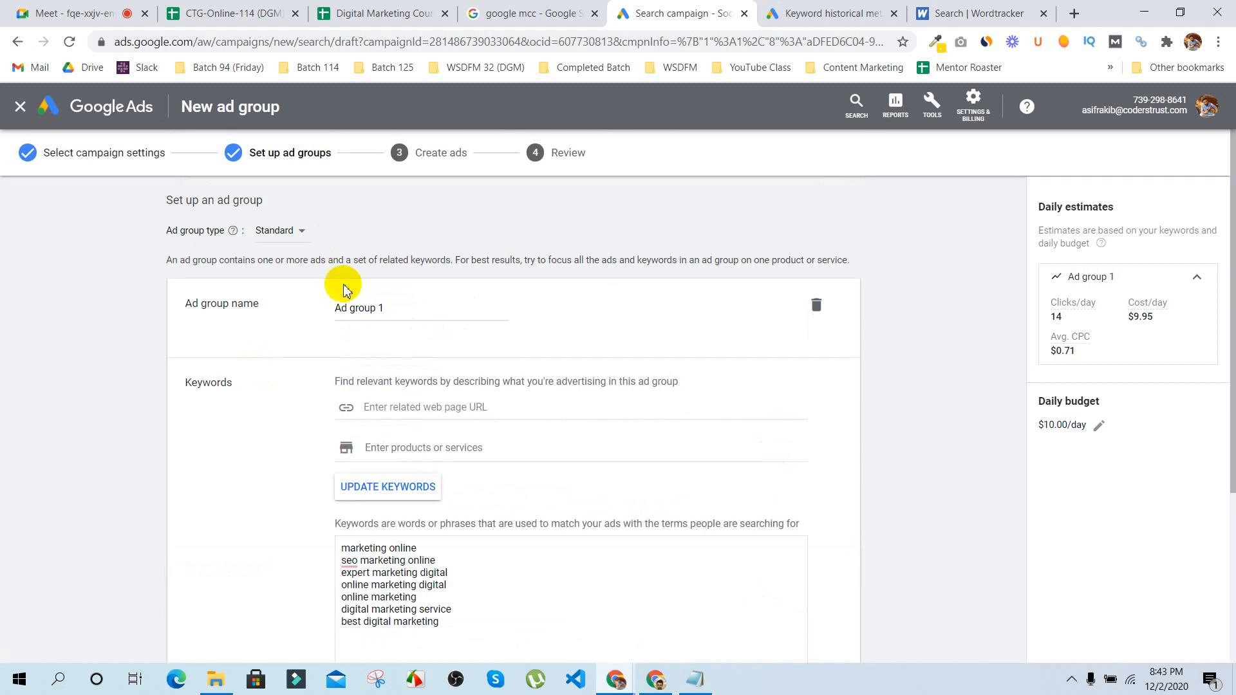
pyautogui.scroll(-4, 257, 516)
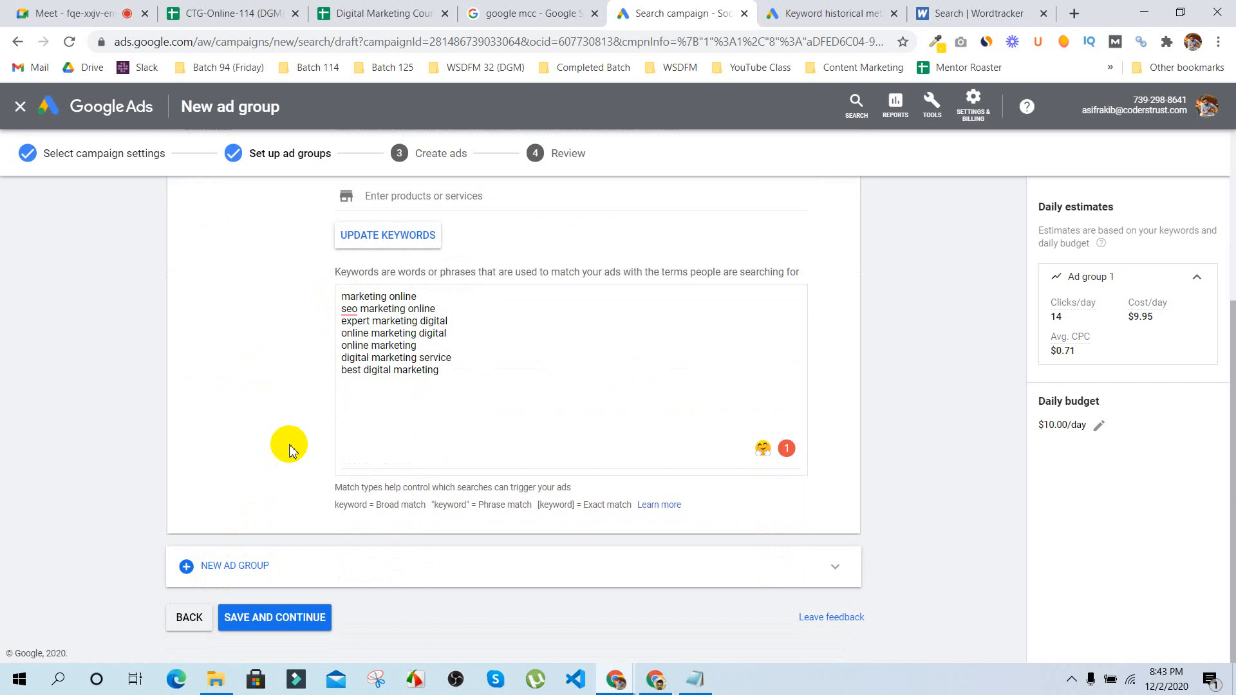
pyautogui.scroll(4, 289, 449)
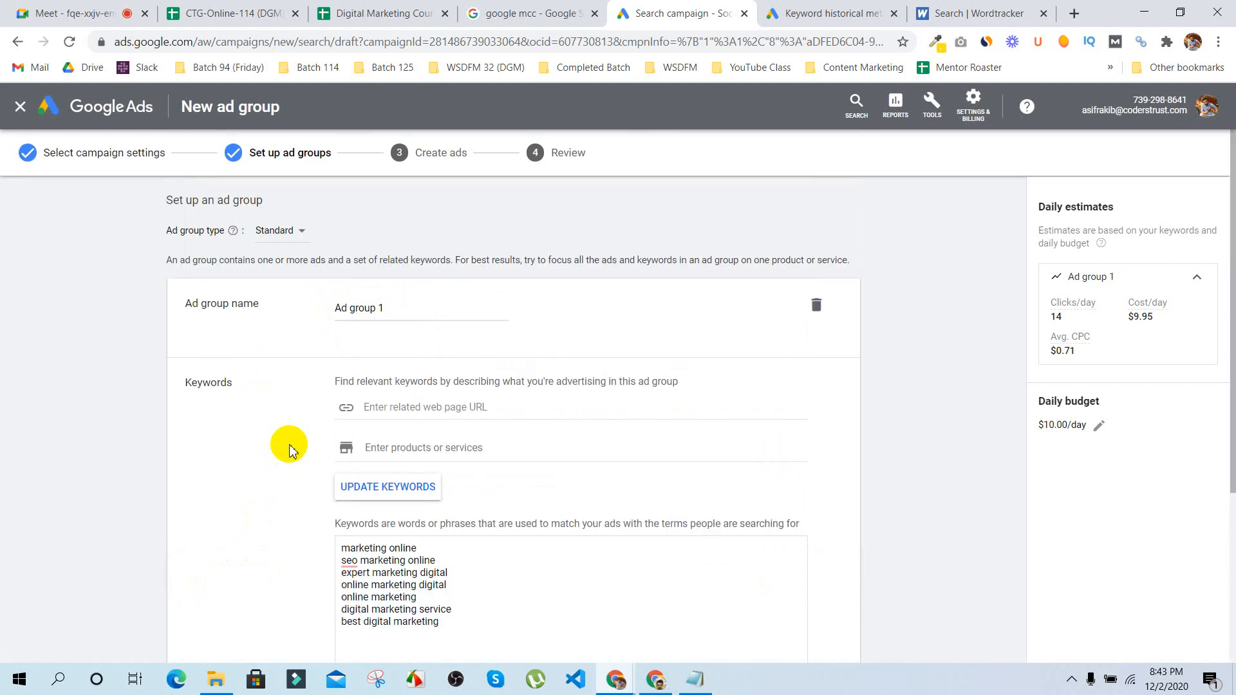
pyautogui.scroll(-2, 289, 449)
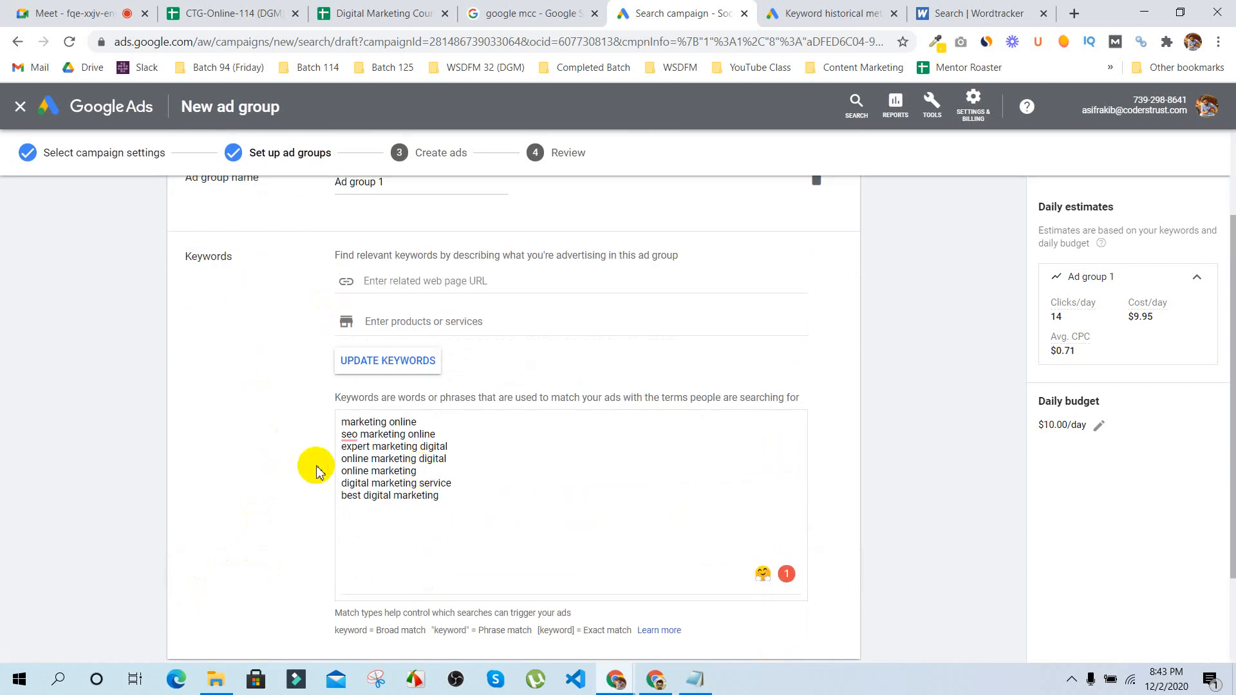
pyautogui.scroll(2, 312, 469)
pyautogui.scroll(-1, 316, 470)
pyautogui.scroll(1, 316, 472)
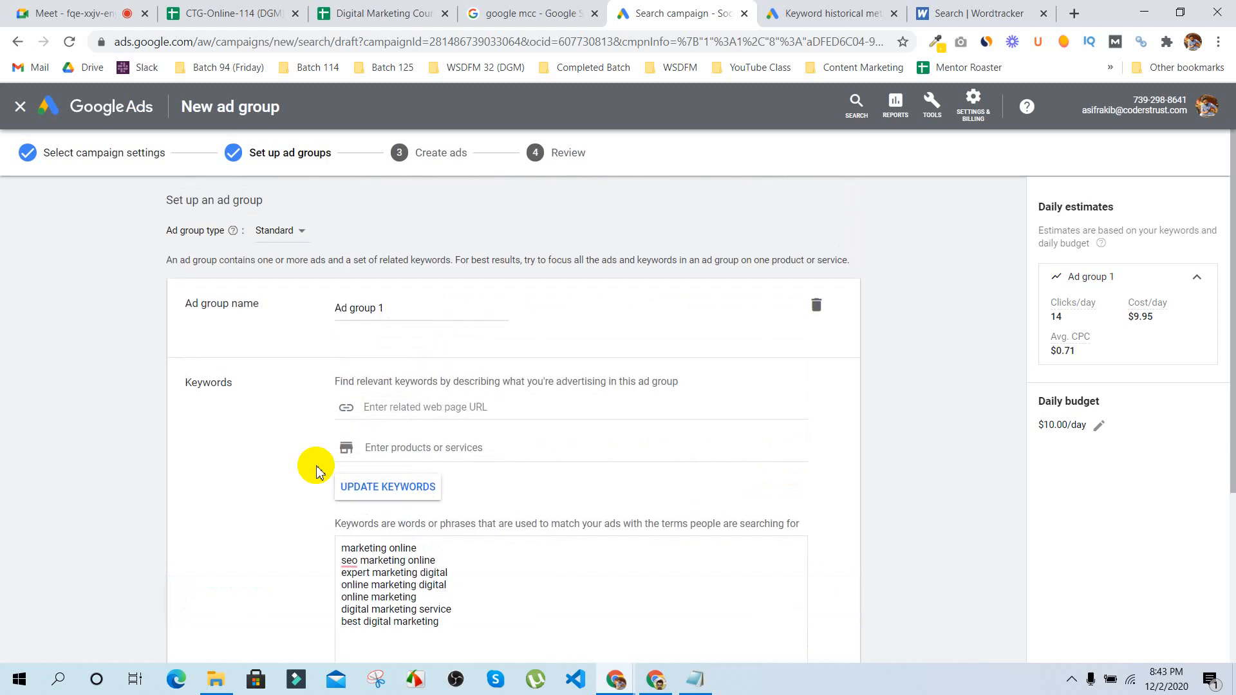
pyautogui.scroll(-3, 316, 472)
pyautogui.scroll(3, 316, 450)
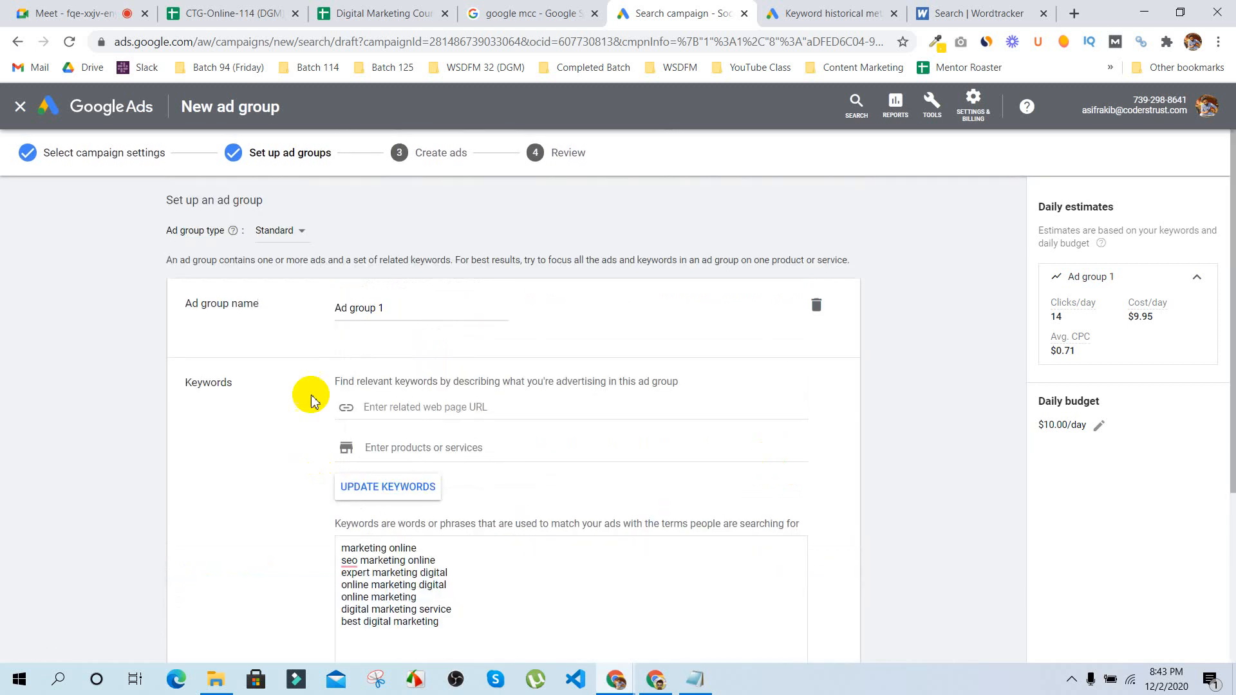
pyautogui.click(302, 236)
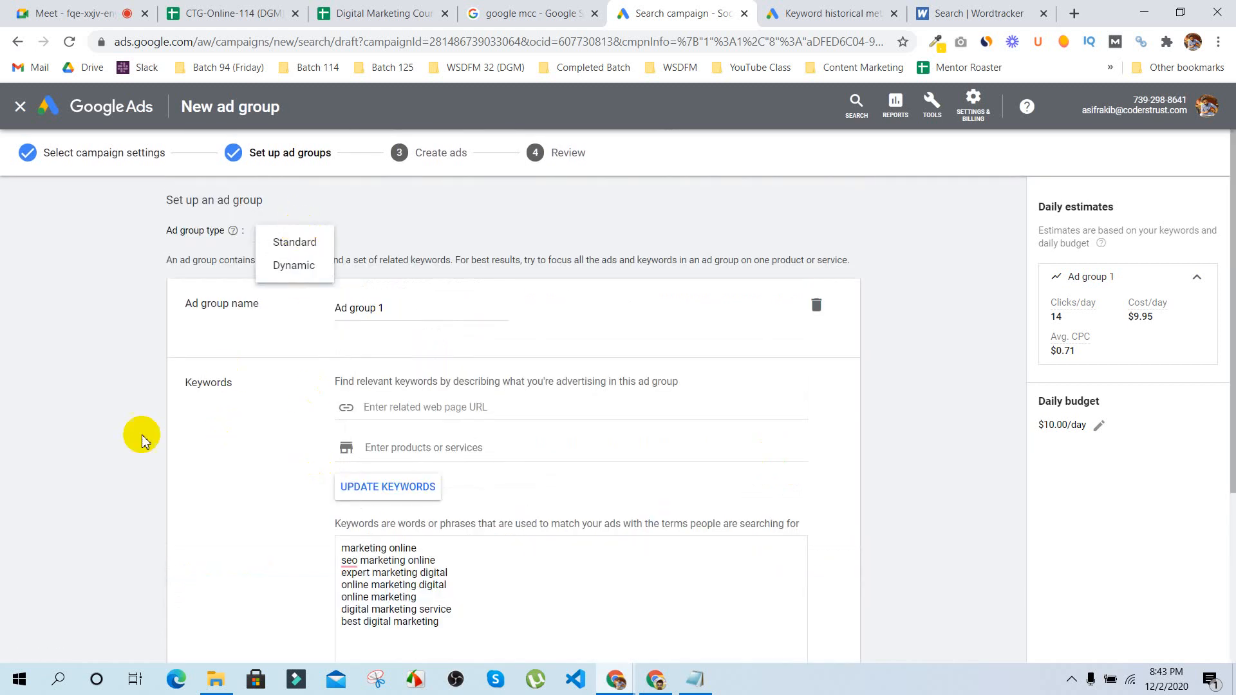
pyautogui.click(103, 441)
# Step: Save the ad group, continue to ad creation, and look over the responsive search ad's URL, headline and description fields
pyautogui.scroll(-3, 327, 573)
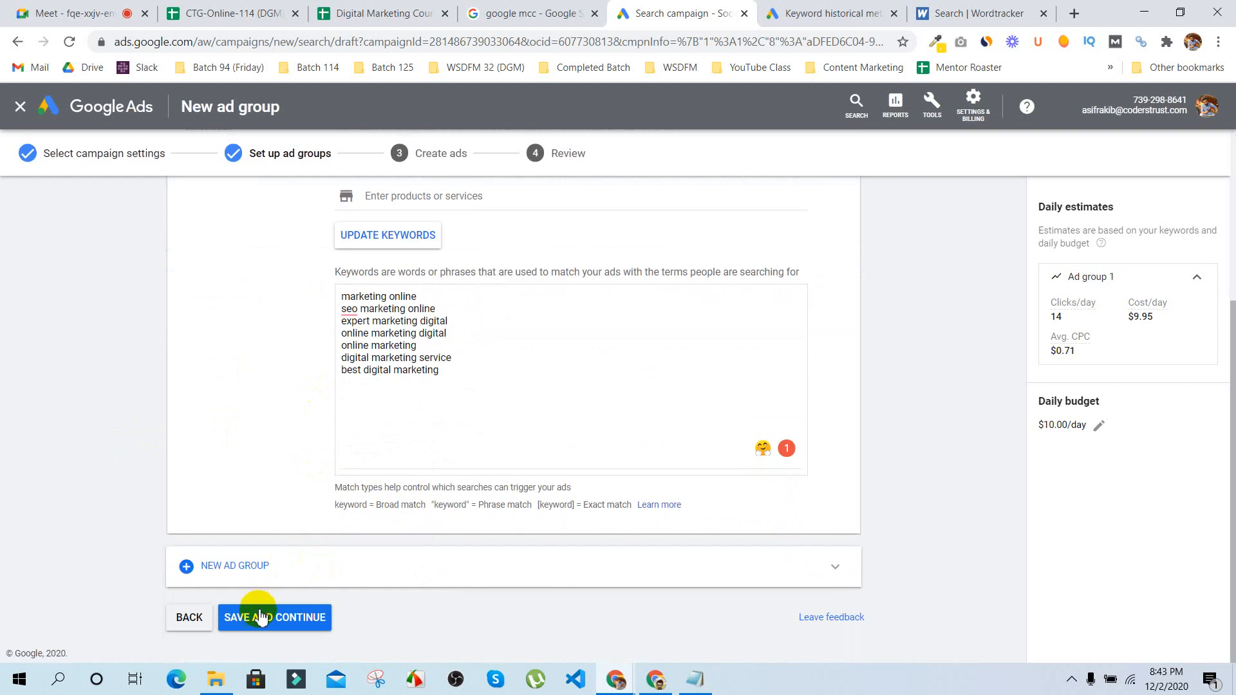
pyautogui.click(278, 618)
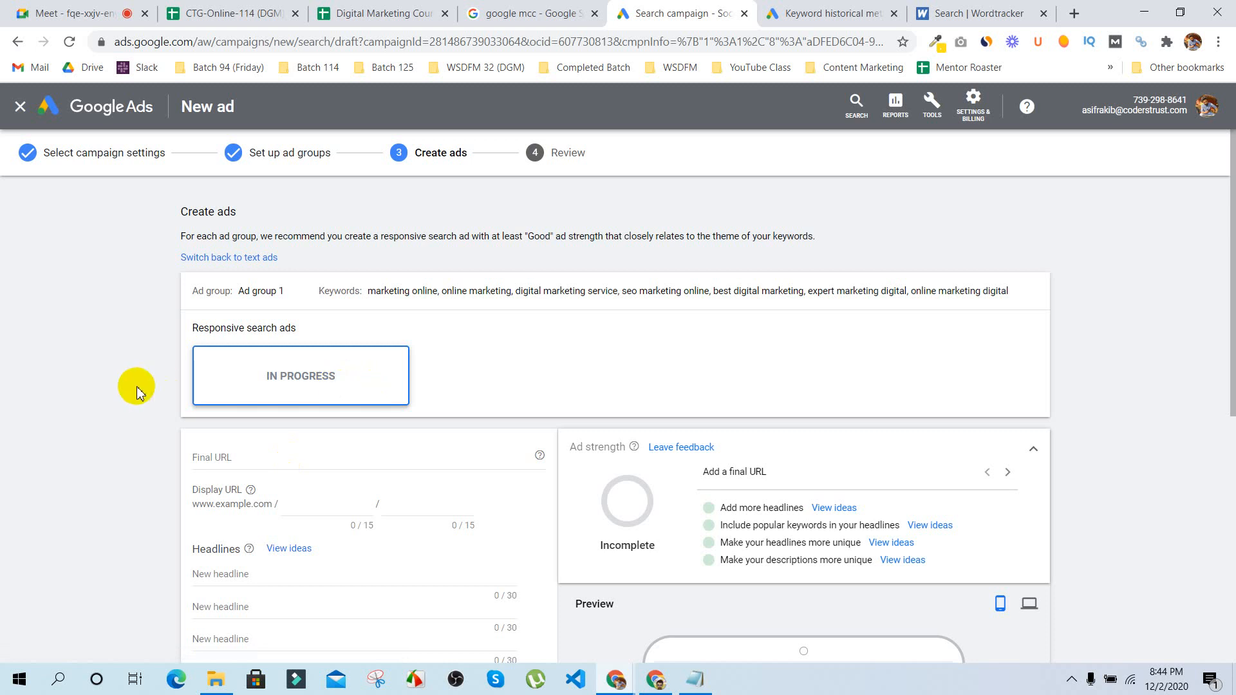
pyautogui.scroll(-2, 137, 393)
pyautogui.scroll(-1, 136, 393)
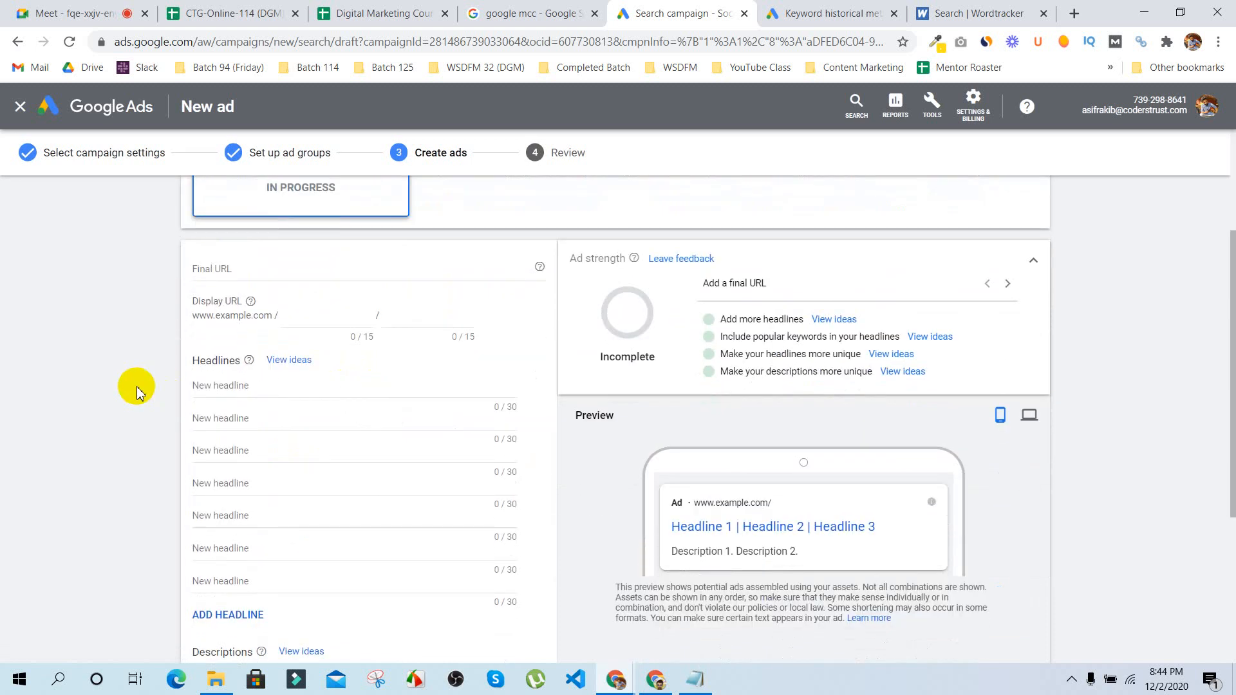
pyautogui.scroll(-1, 136, 393)
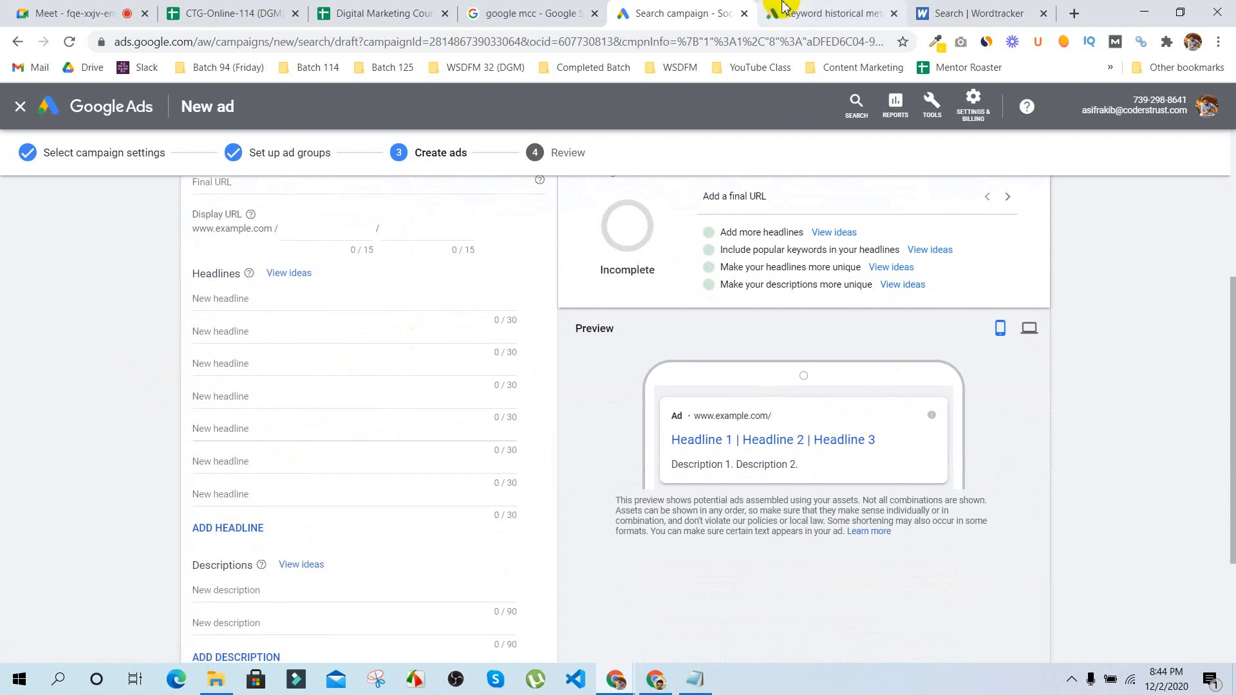
# Step: Switch to the Google results page and search for "google ads"
pyautogui.click(547, 12)
pyautogui.scroll(10, 326, 287)
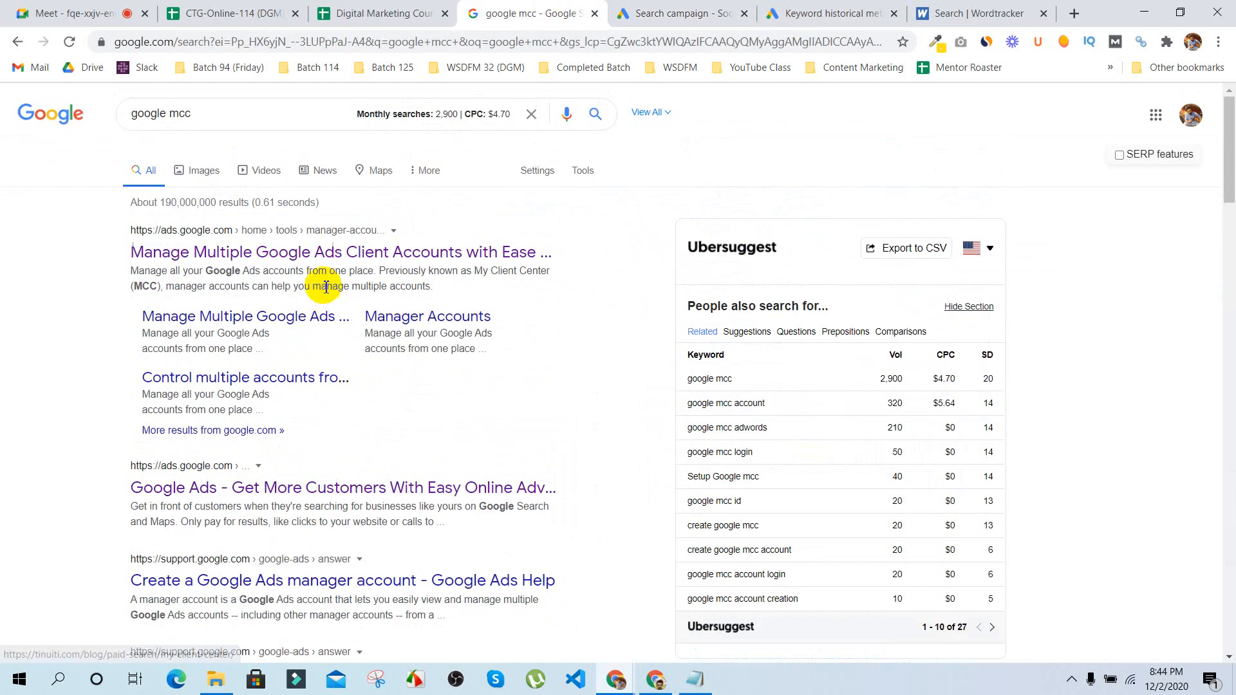
pyautogui.tripleClick(199, 111)
pyautogui.write('g')
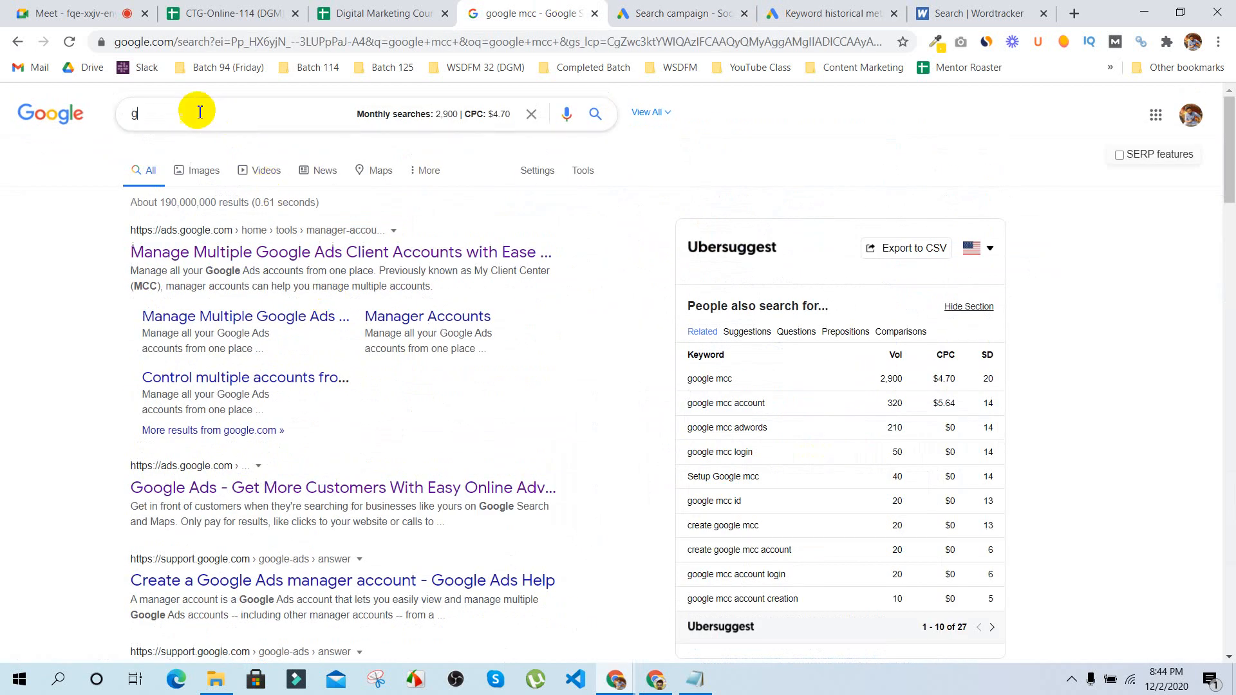
pyautogui.write('oogle ads')
pyautogui.press('Return')
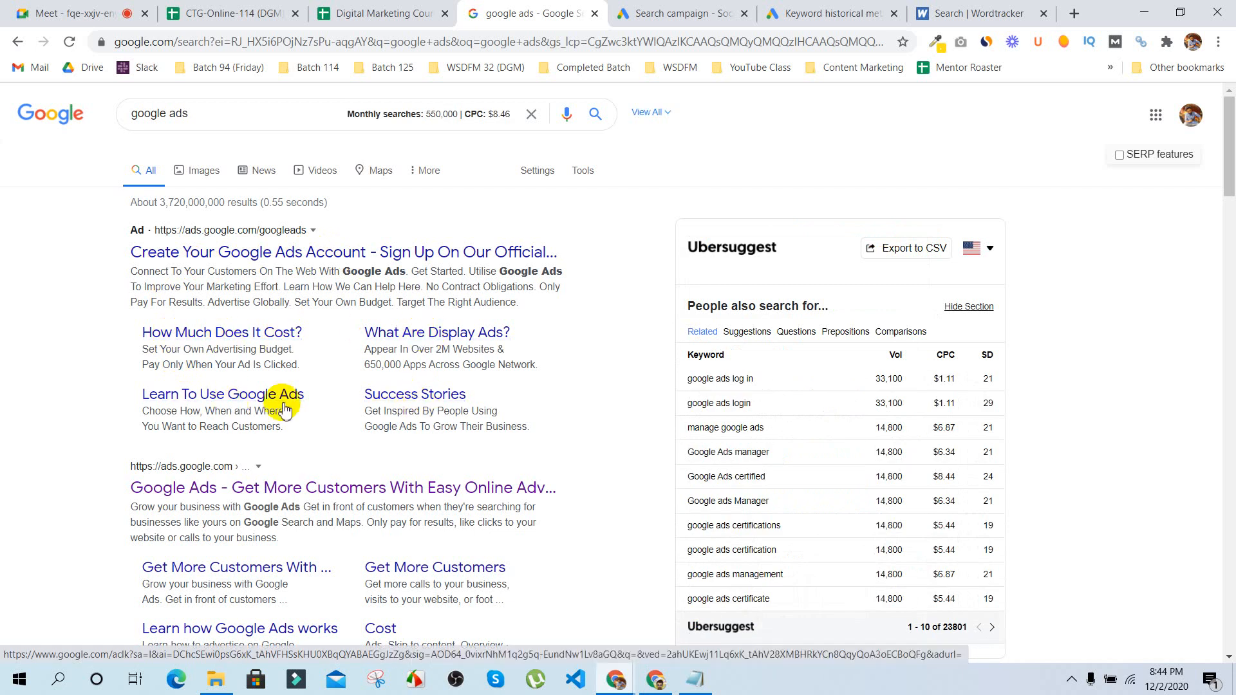
# Step: Examine the top sponsored search result, highlighting its display URL, headline and description
pyautogui.scroll(-2, 386, 322)
pyautogui.scroll(2, 386, 322)
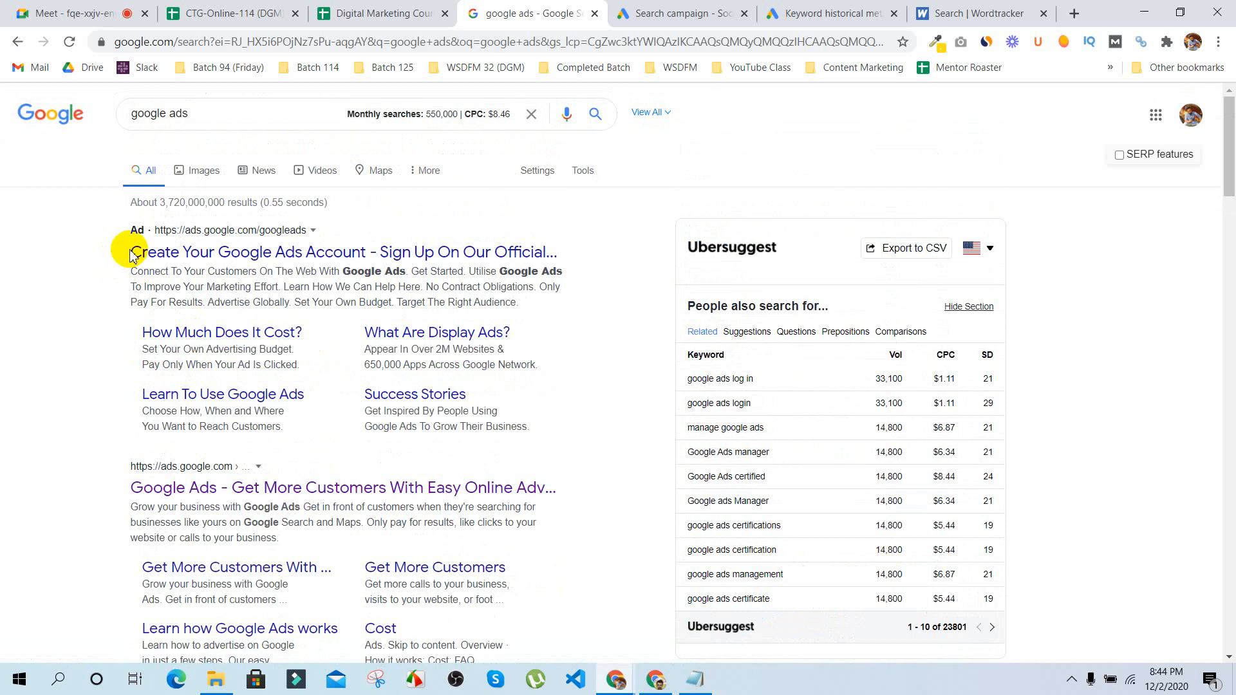
pyautogui.moveTo(123, 249); pyautogui.dragTo(537, 312)
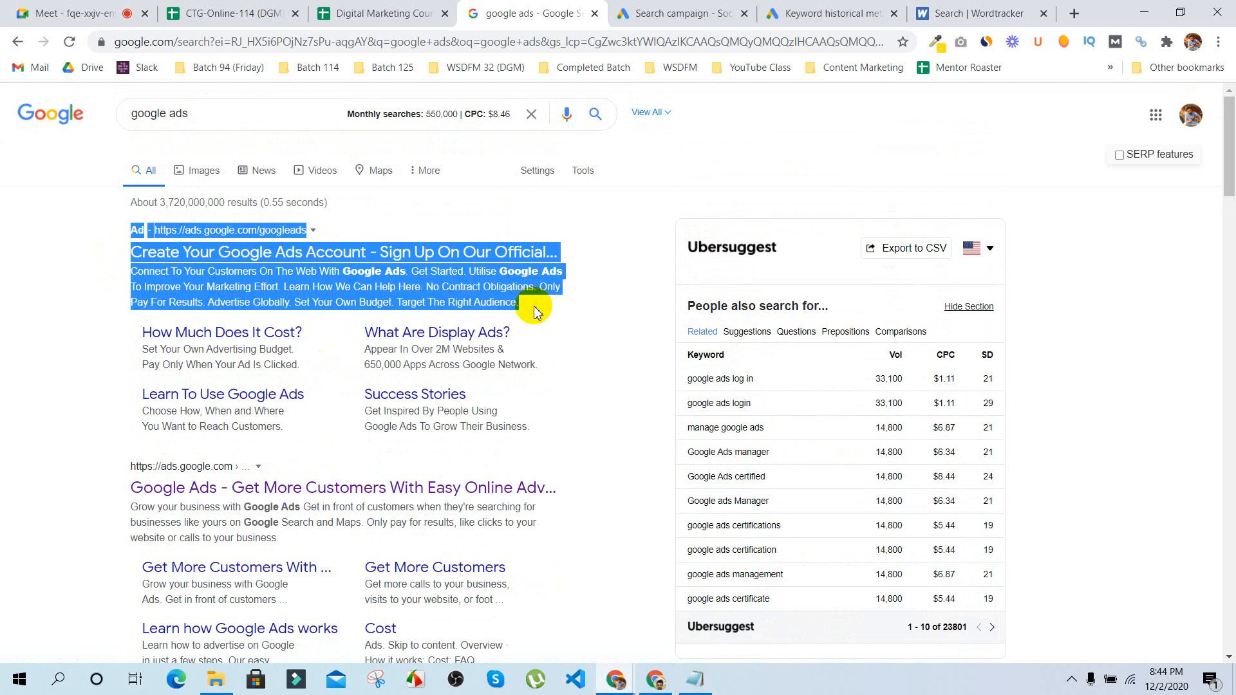
# Step: Switch back to the Google Ads campaign draft and enter the advertiser's https website address as the ad's final URL
pyautogui.click(627, 280)
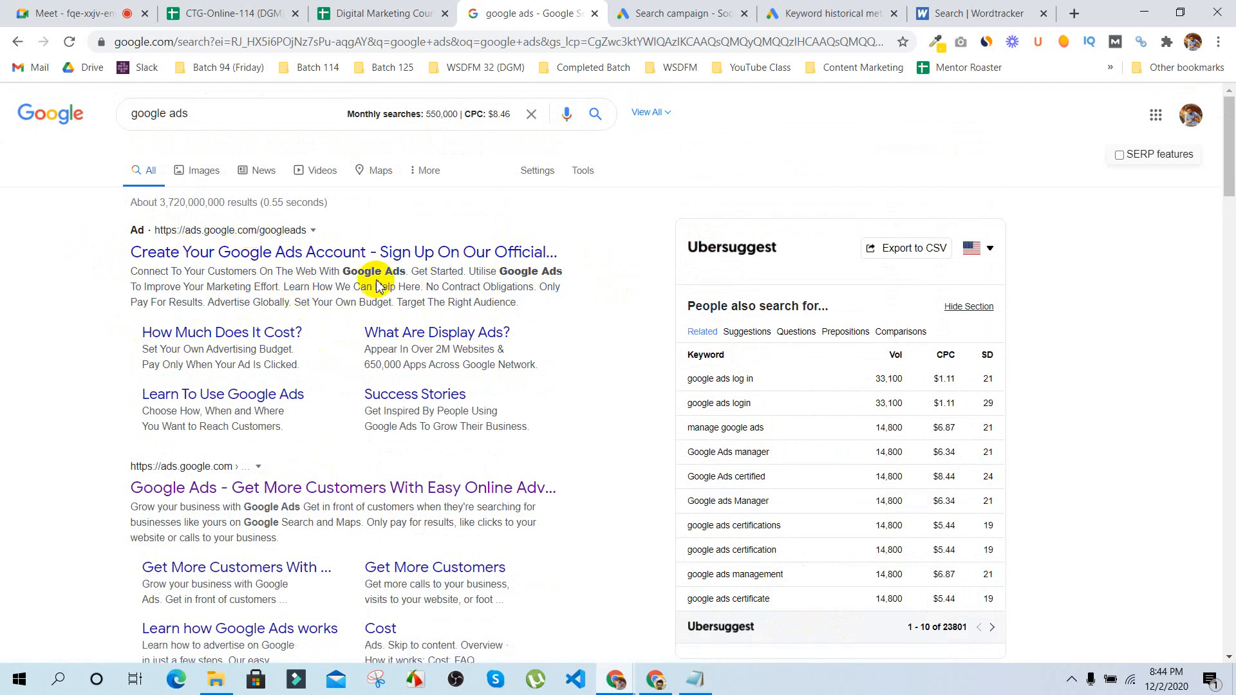
pyautogui.click(683, 12)
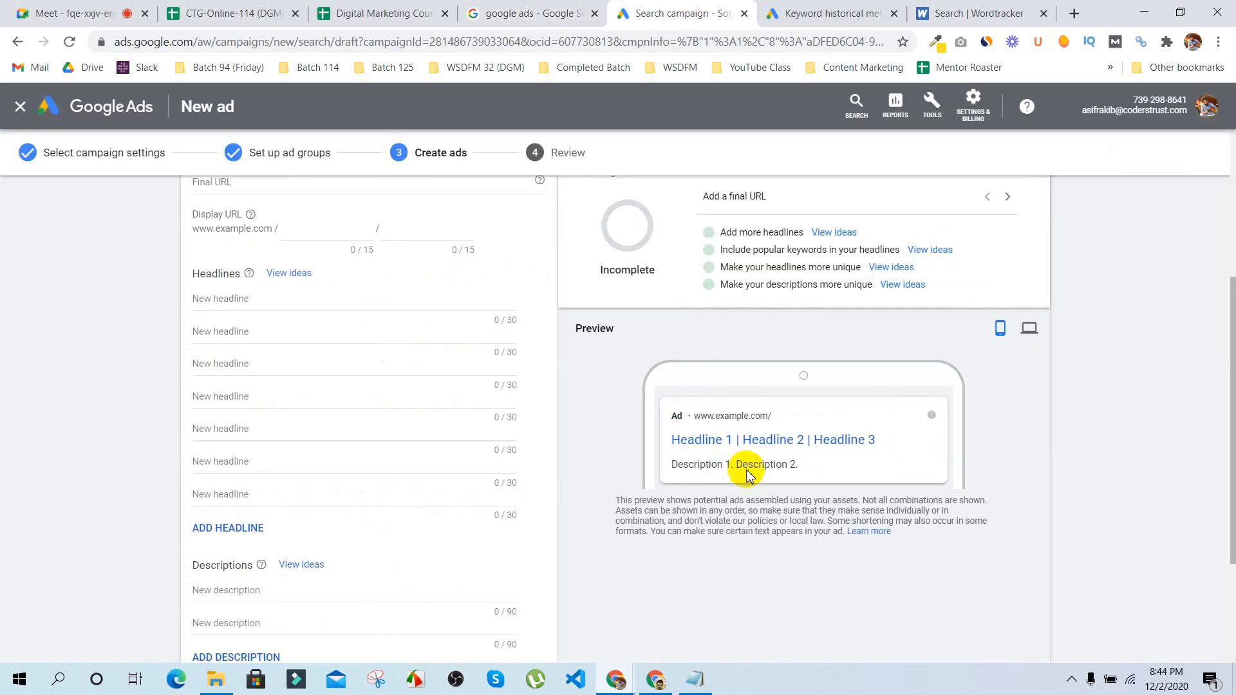
pyautogui.scroll(3, 566, 409)
pyautogui.scroll(-2, 565, 412)
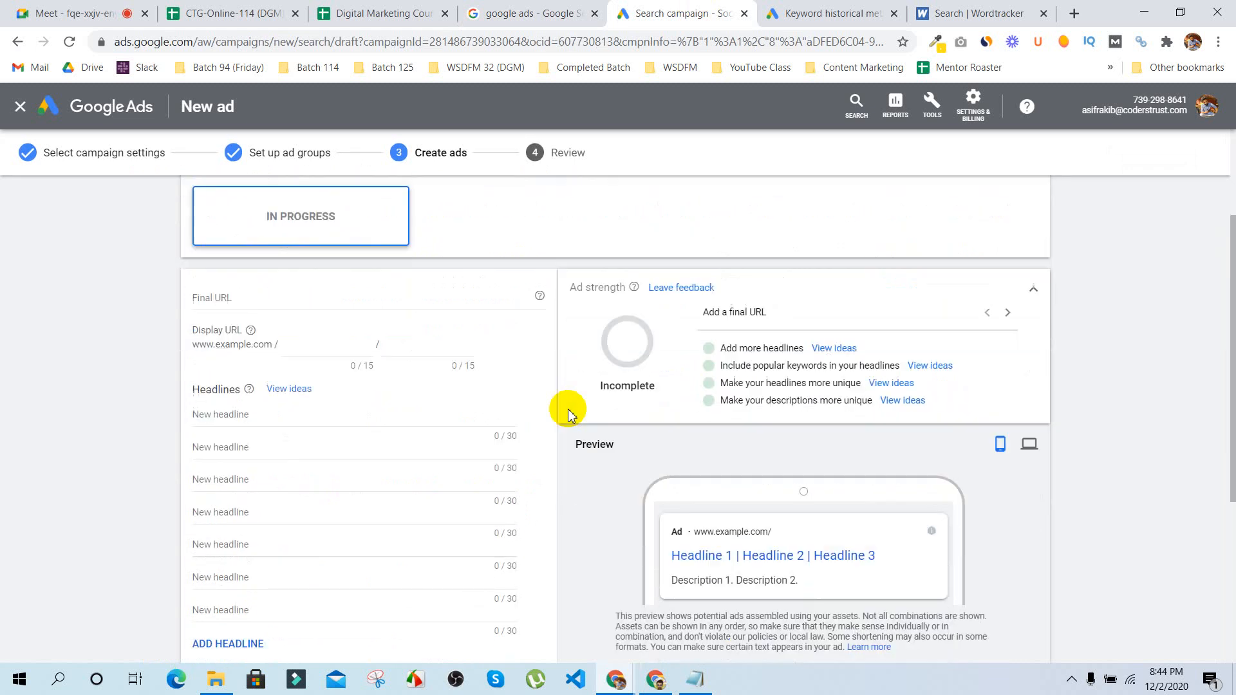
pyautogui.click(238, 261)
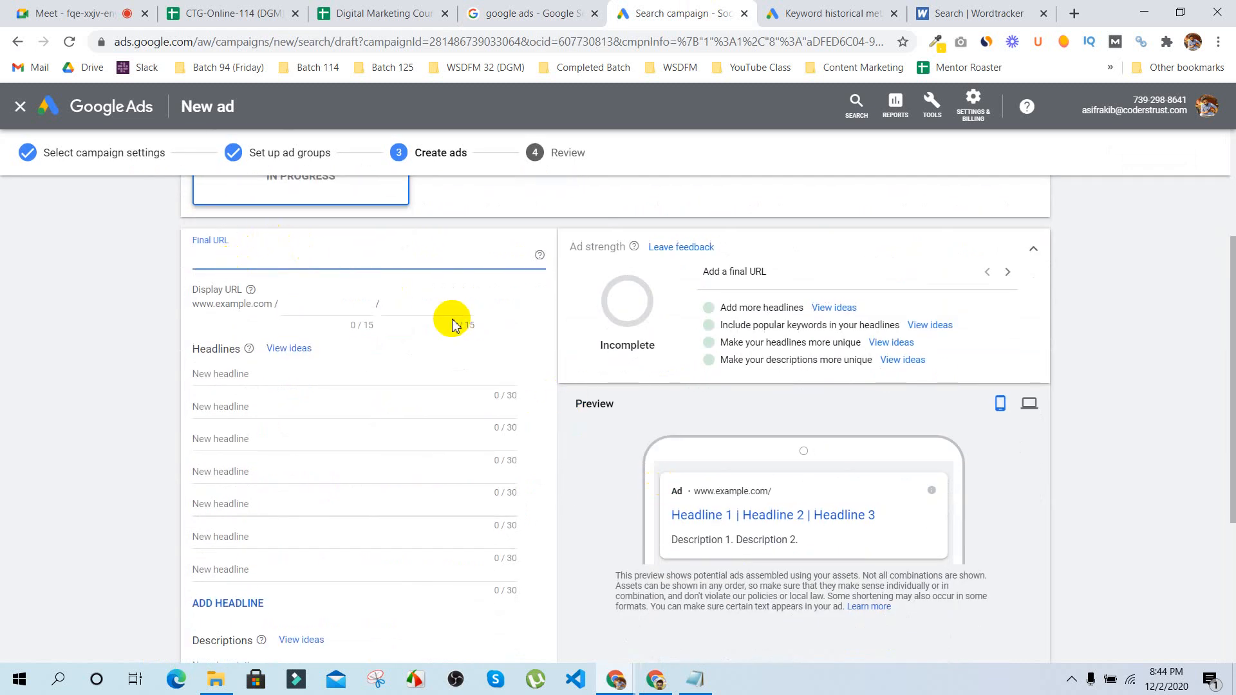
pyautogui.write('https:')
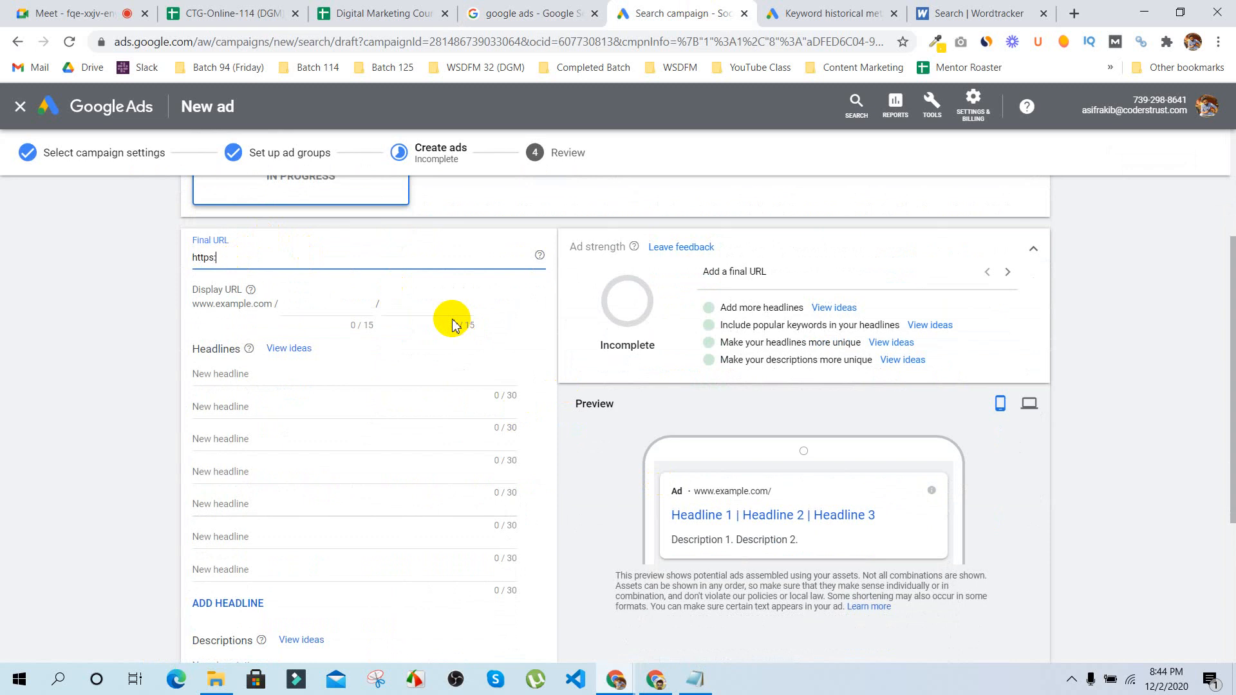
pyautogui.write('//asifrakib.com')
pyautogui.click(142, 338)
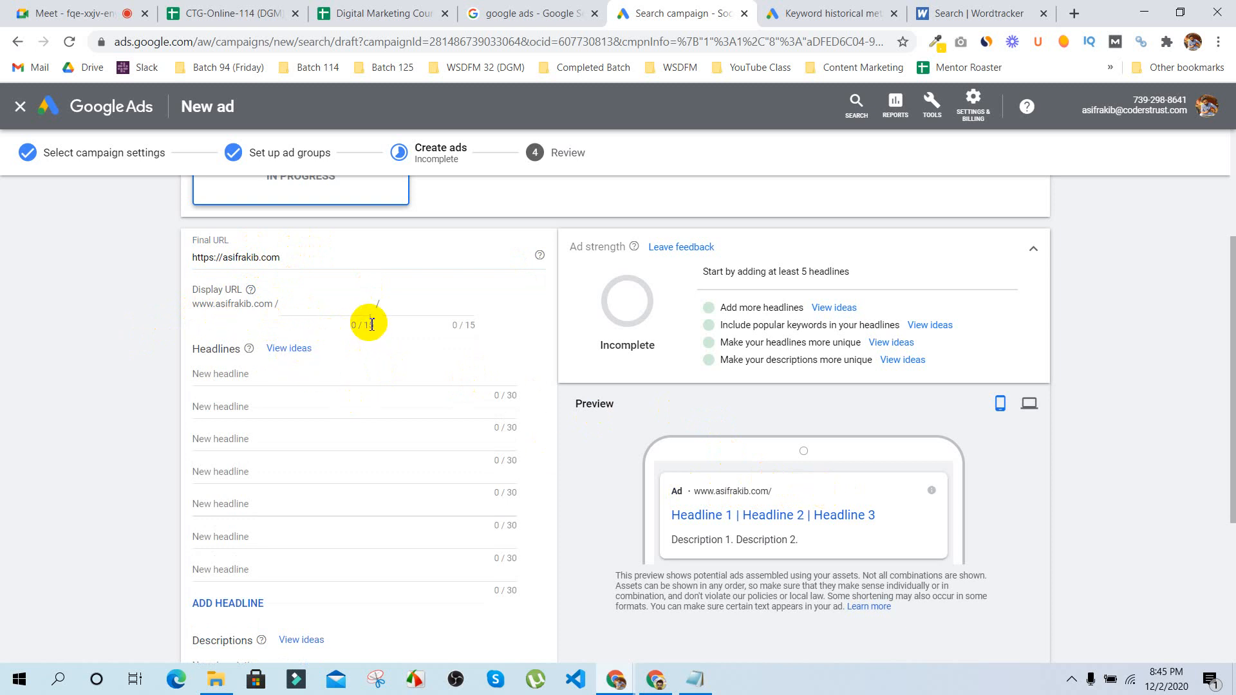
# Step: Try "SEO" as the first path of the display URL and clear that path again
pyautogui.click(317, 307)
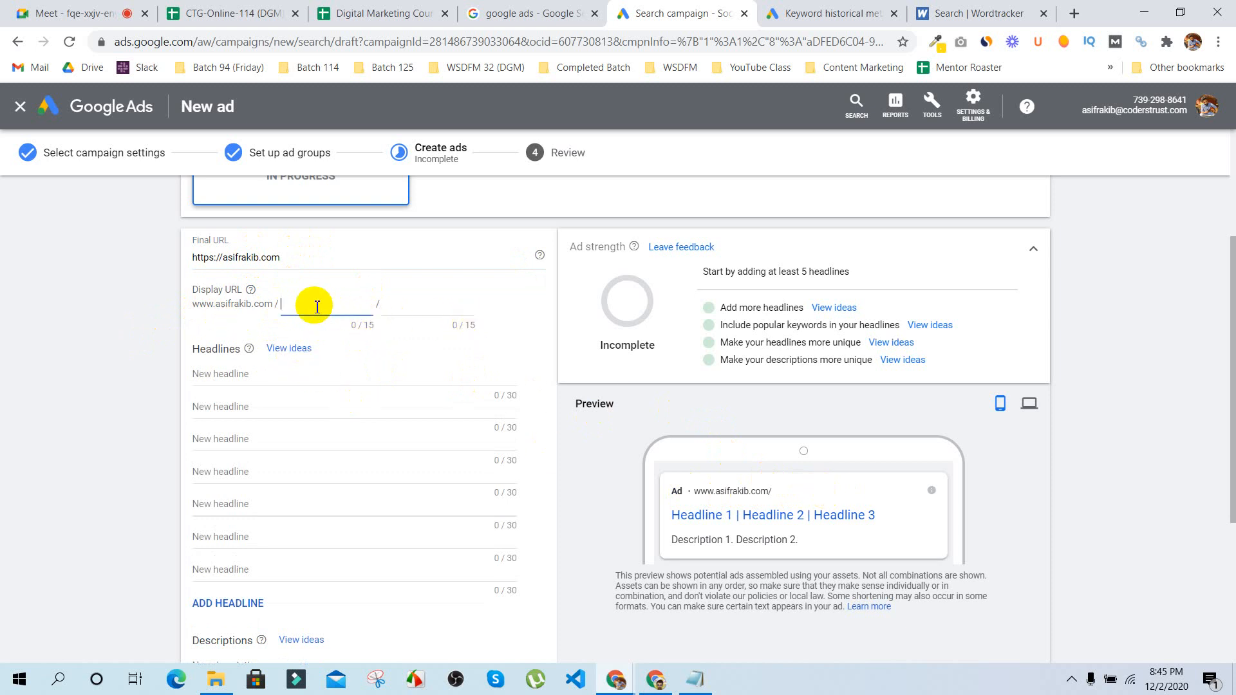
pyautogui.write('SEO')
pyautogui.click(183, 347)
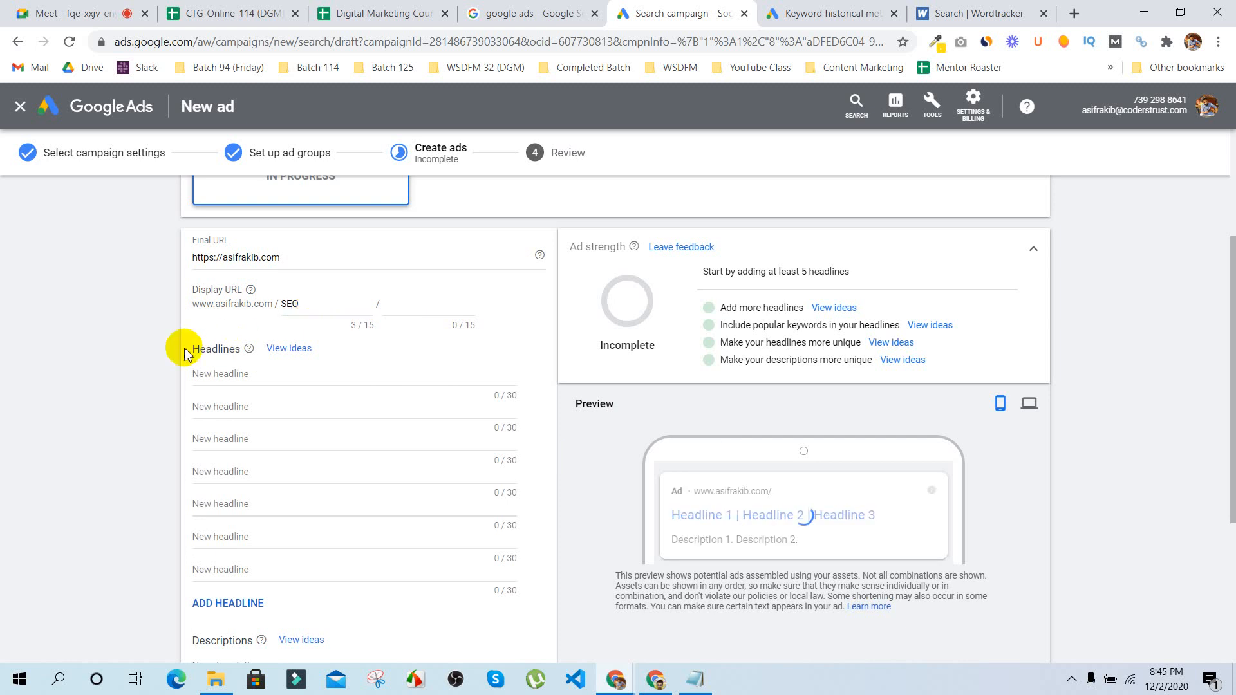
pyautogui.click(301, 306)
pyautogui.doubleClick(301, 305)
pyautogui.press('BackSpace')
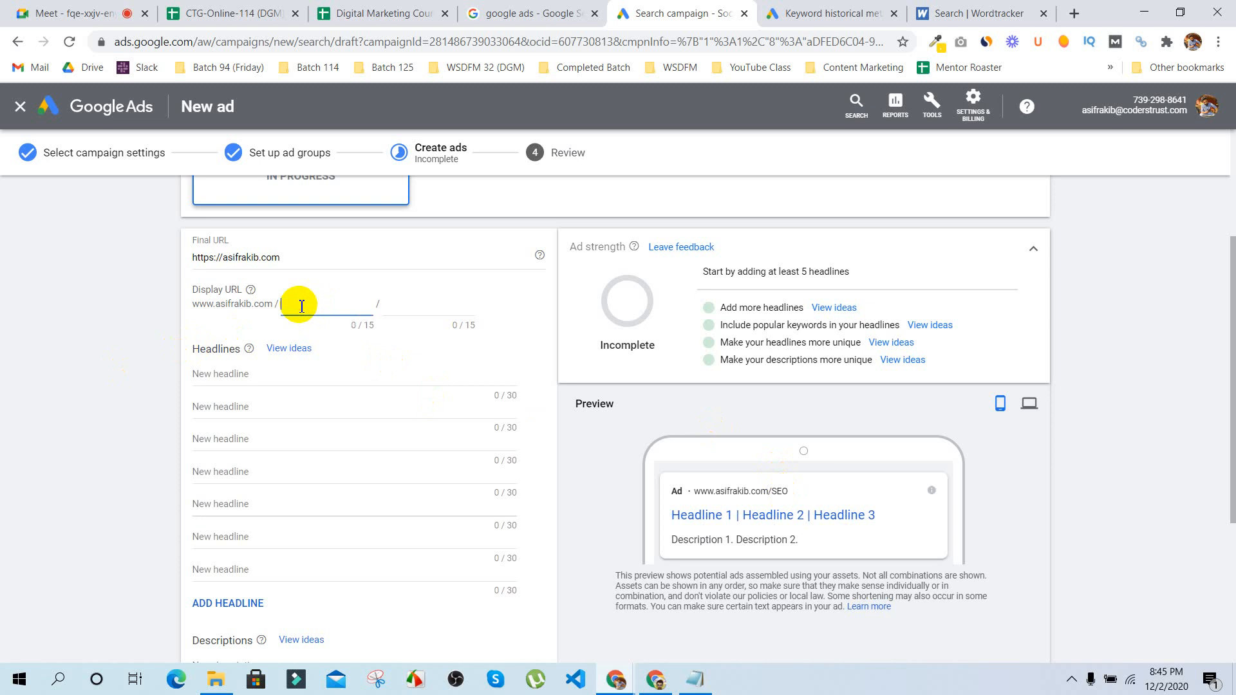
pyautogui.click(88, 336)
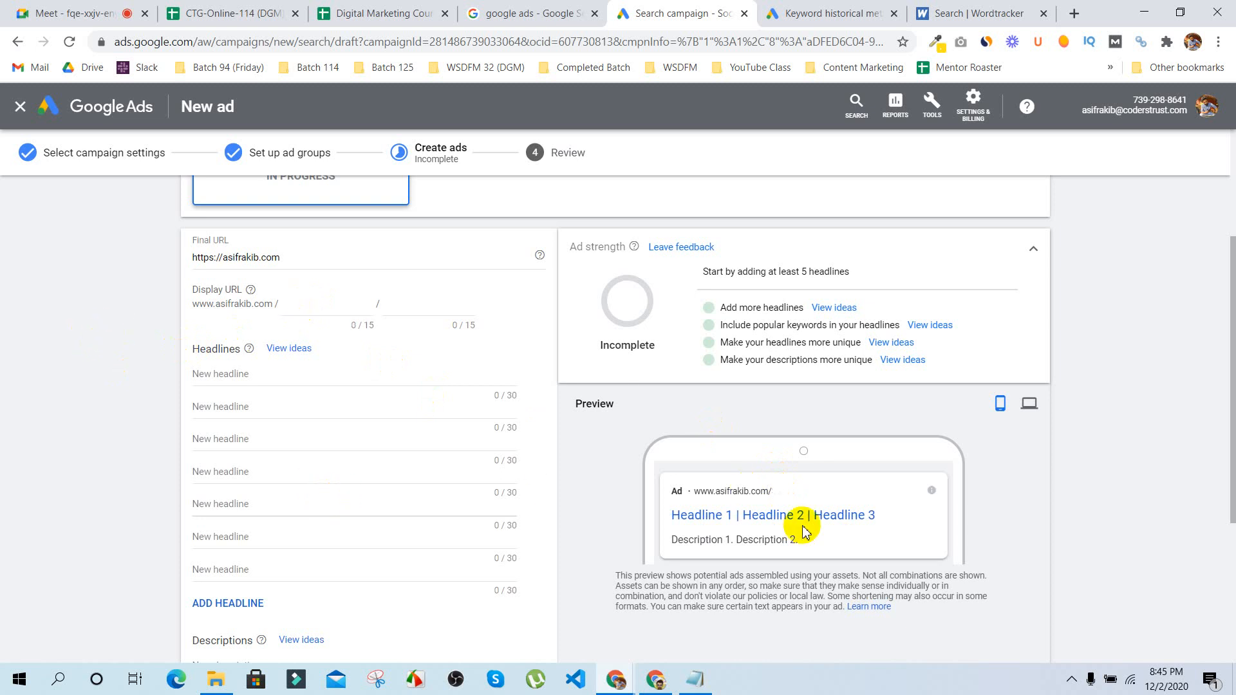
# Step: Examine the responsive search ad form, covering the URL, headline and description fields, the ad strength suggestions and the preview
pyautogui.scroll(-1, 193, 386)
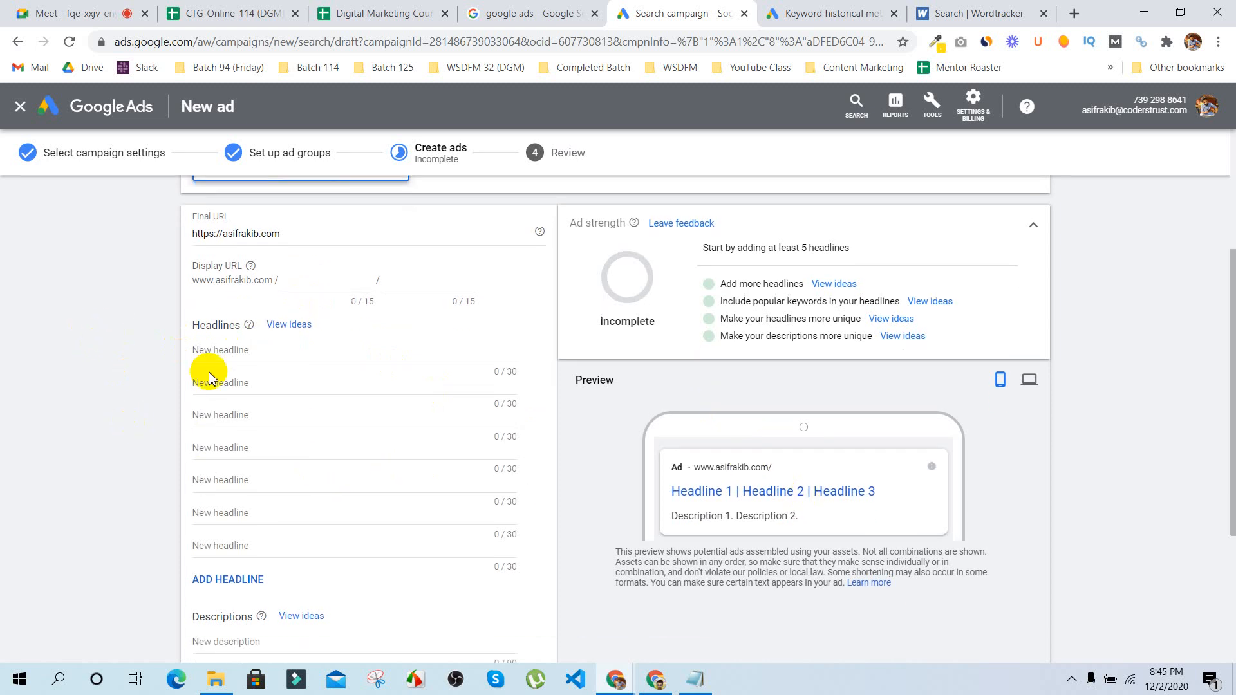
pyautogui.scroll(-1, 245, 354)
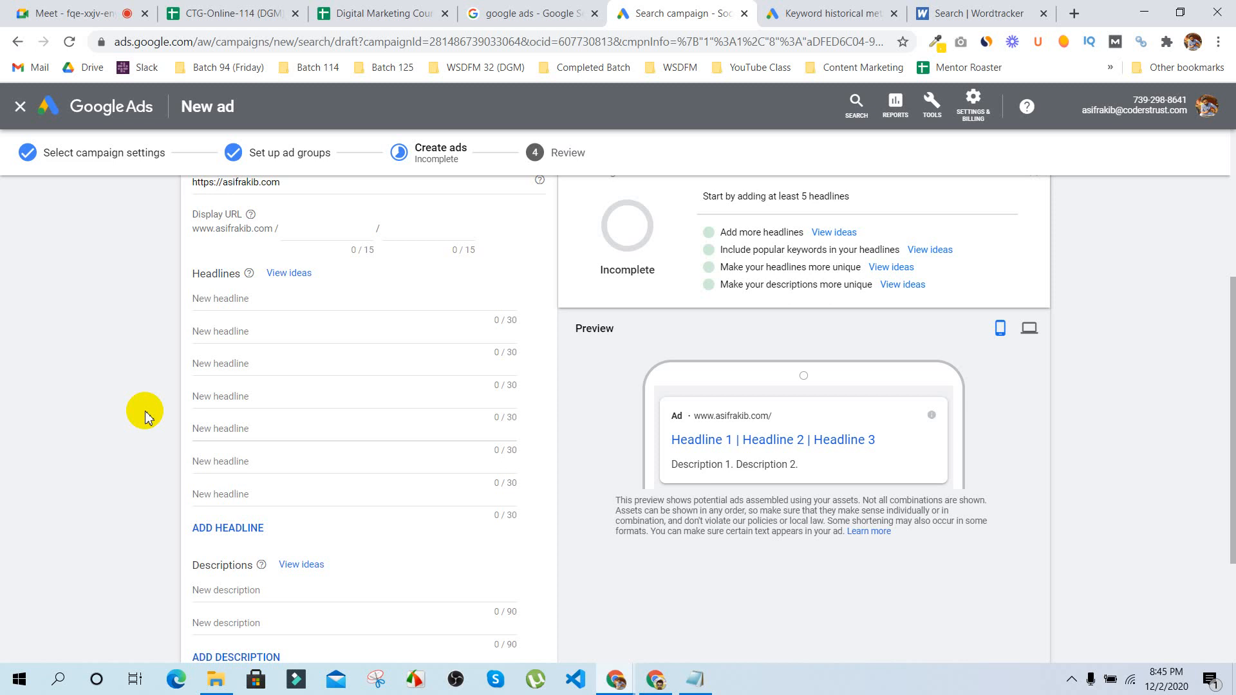
pyautogui.scroll(2, 145, 411)
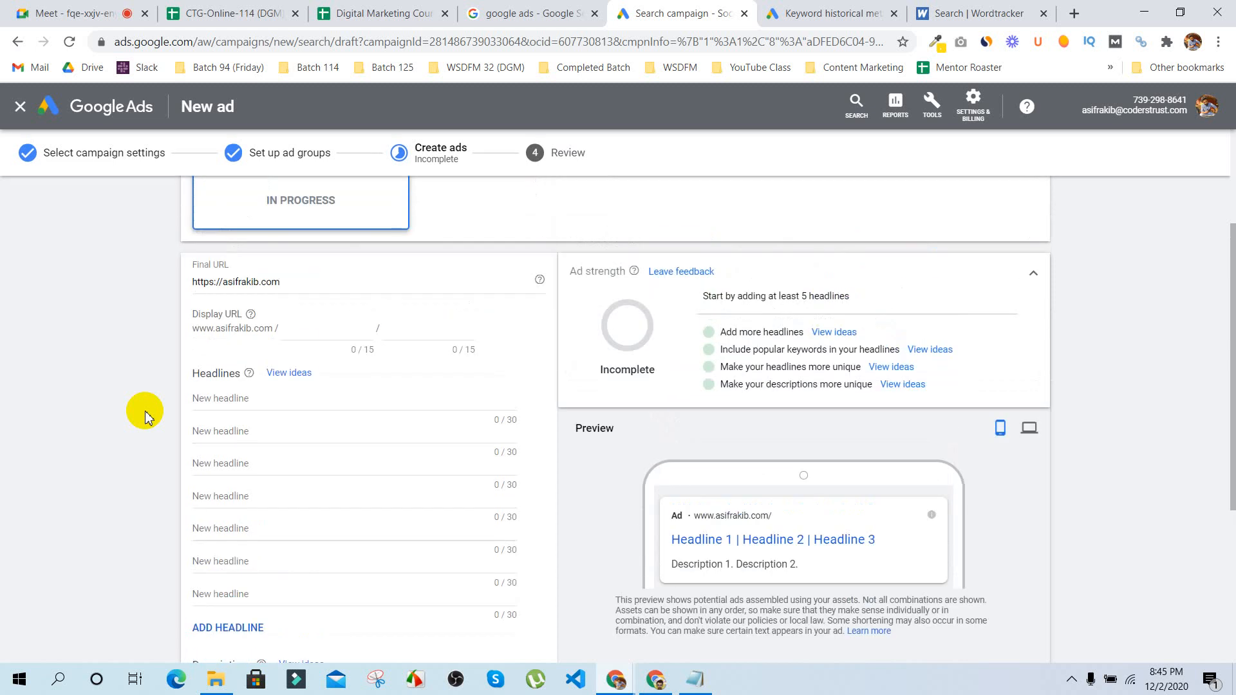
pyautogui.scroll(-1, 145, 411)
pyautogui.scroll(-1, 145, 411)
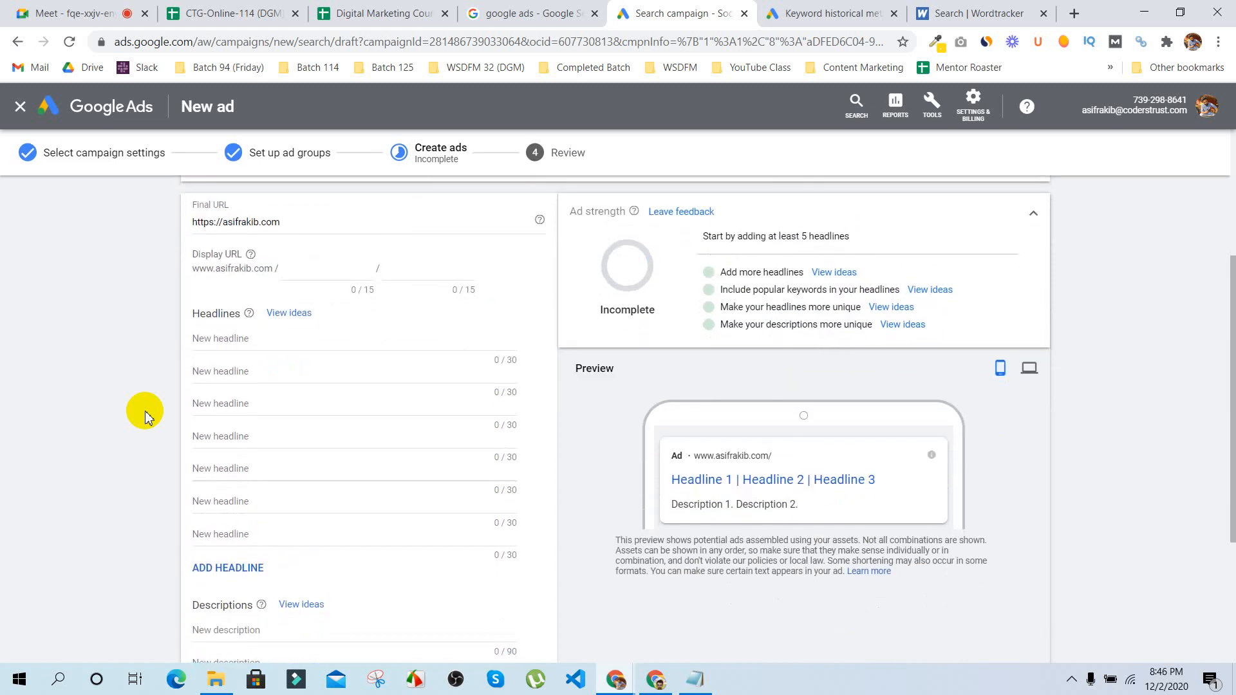
pyautogui.scroll(-1, 145, 411)
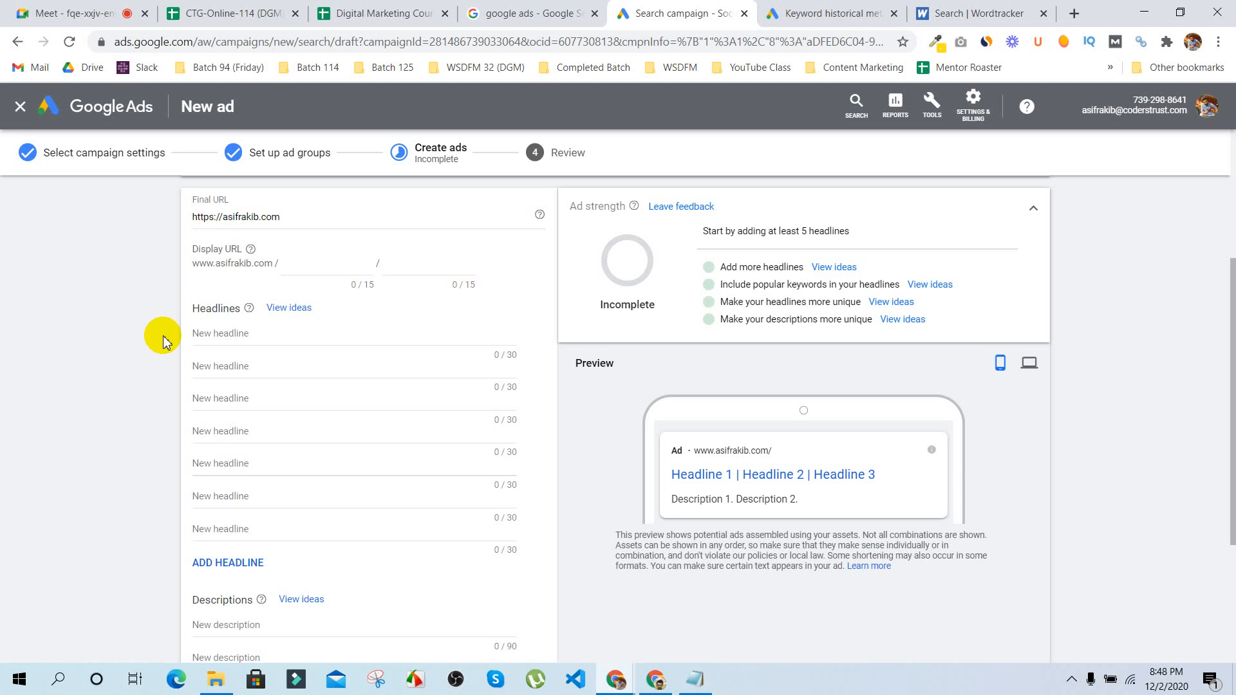
pyautogui.scroll(-1, 163, 341)
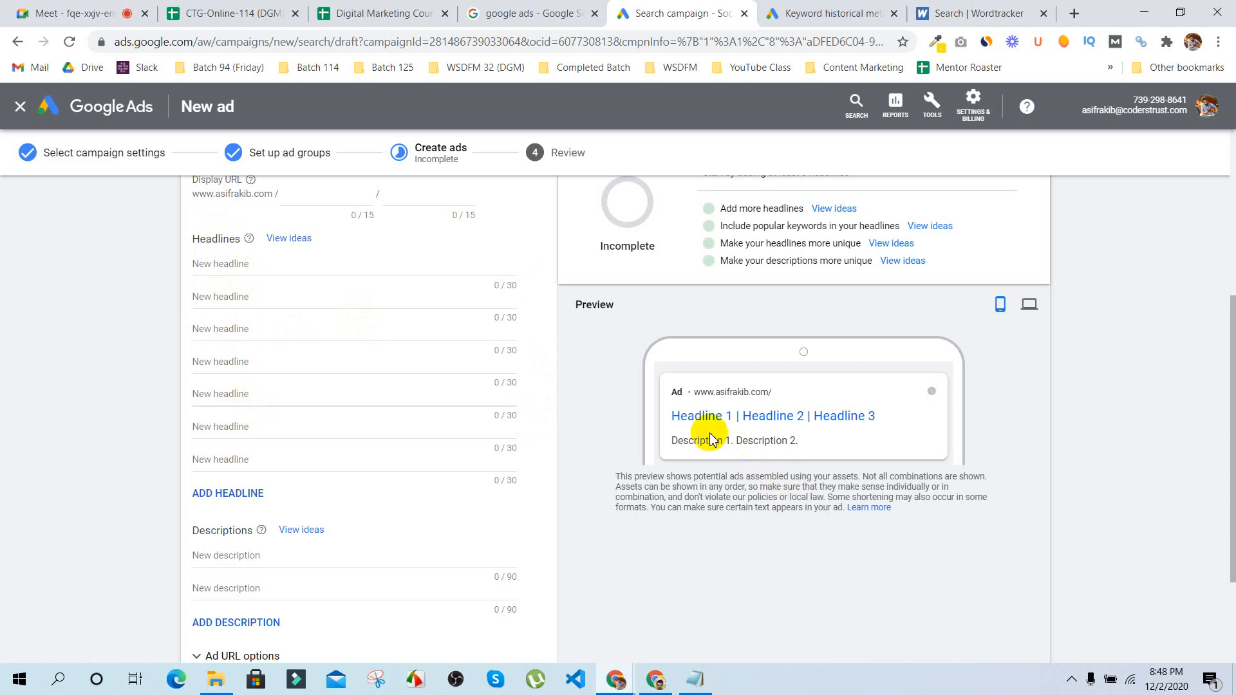
pyautogui.scroll(-2, 472, 457)
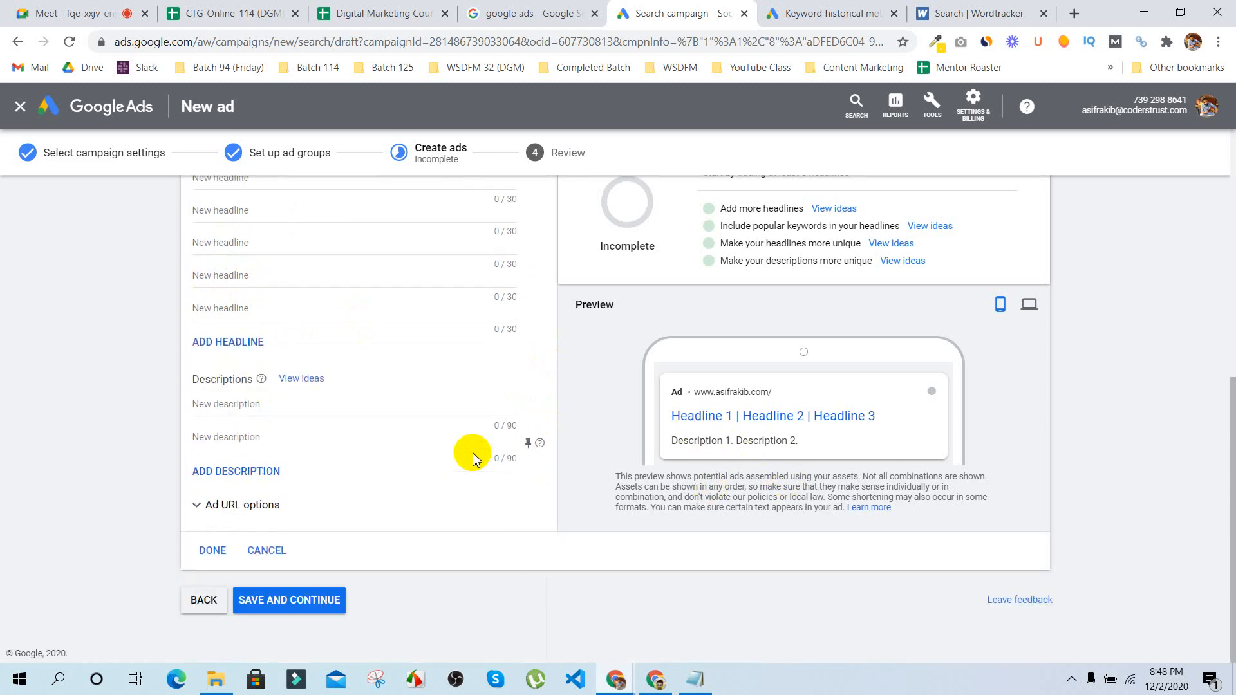
pyautogui.scroll(4, 436, 380)
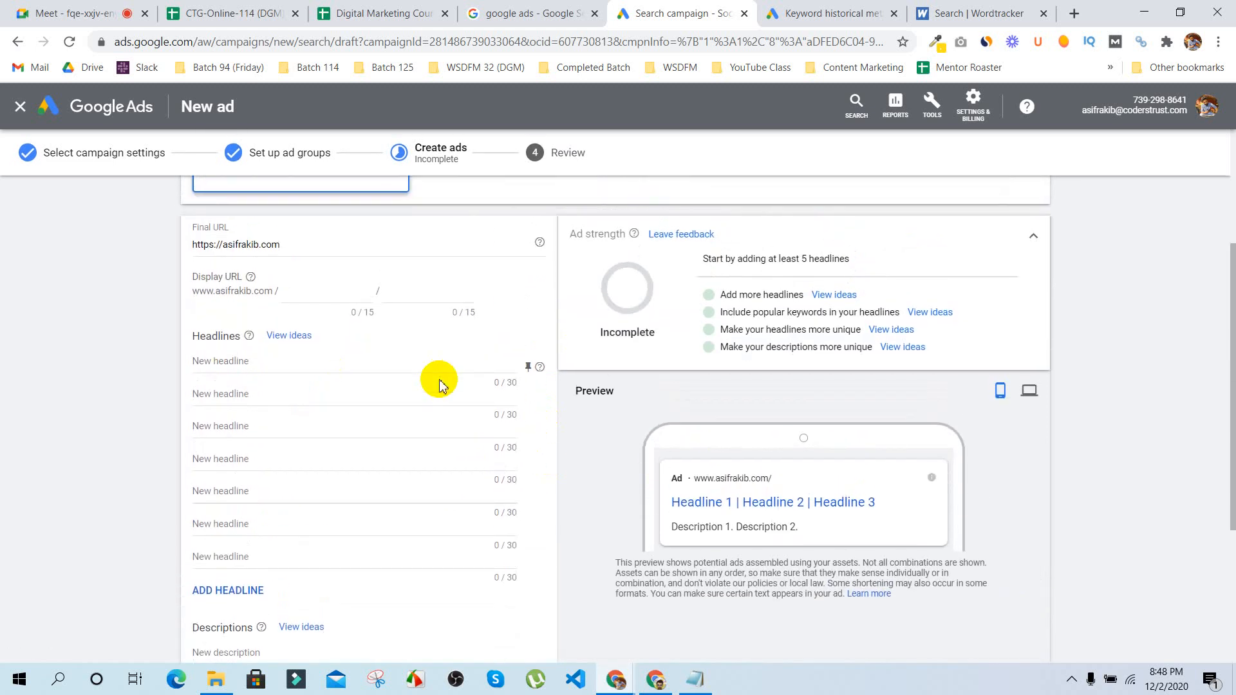
# Step: Enter "360 Digital Marketing Solution" as the ad's first headline
pyautogui.scroll(-1, 368, 381)
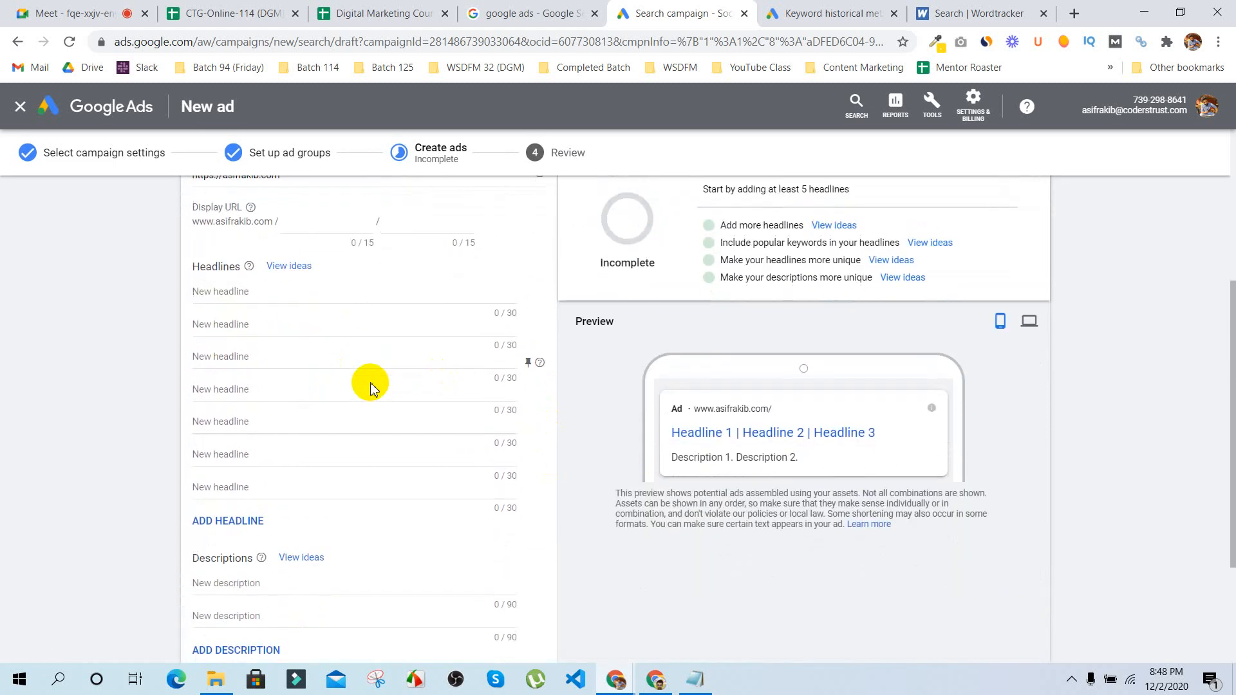
pyautogui.click(260, 303)
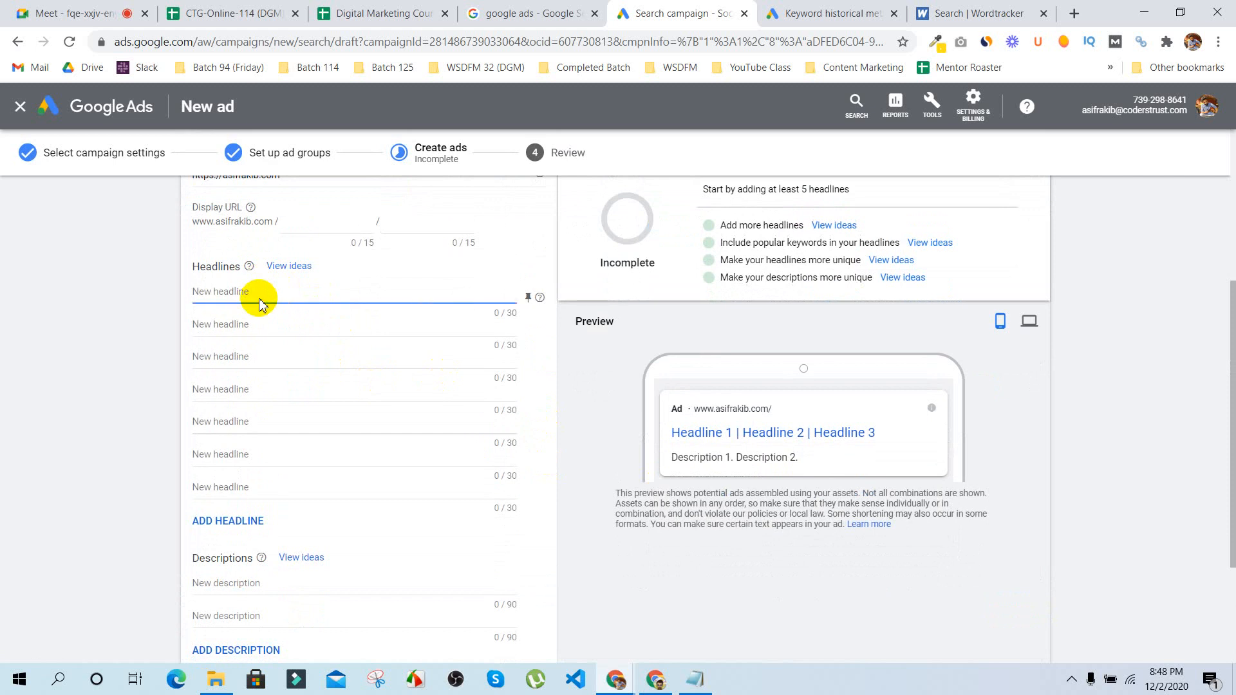
pyautogui.write('Digital')
pyautogui.write(' Marketing')
pyautogui.write('360')
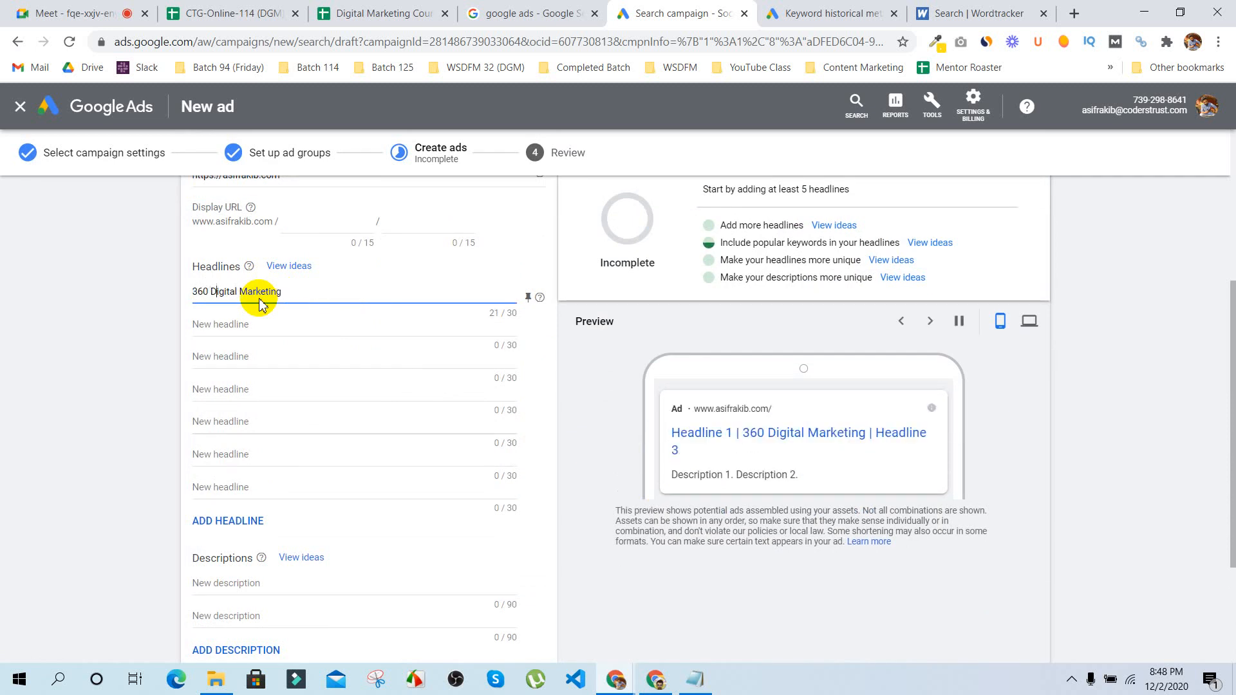
pyautogui.press('Right')
pyautogui.press('Right')
pyautogui.press('Right')
pyautogui.press('Right')
pyautogui.press('Right')
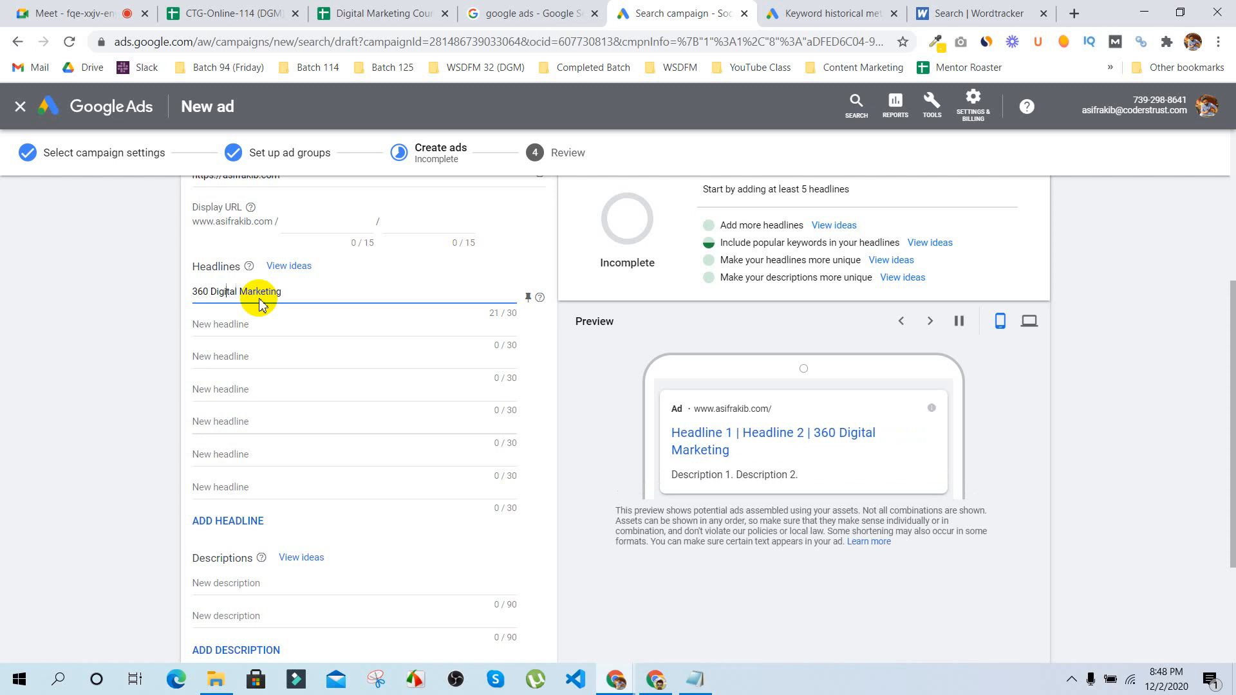
pyautogui.press('Right')
pyautogui.write('Sol')
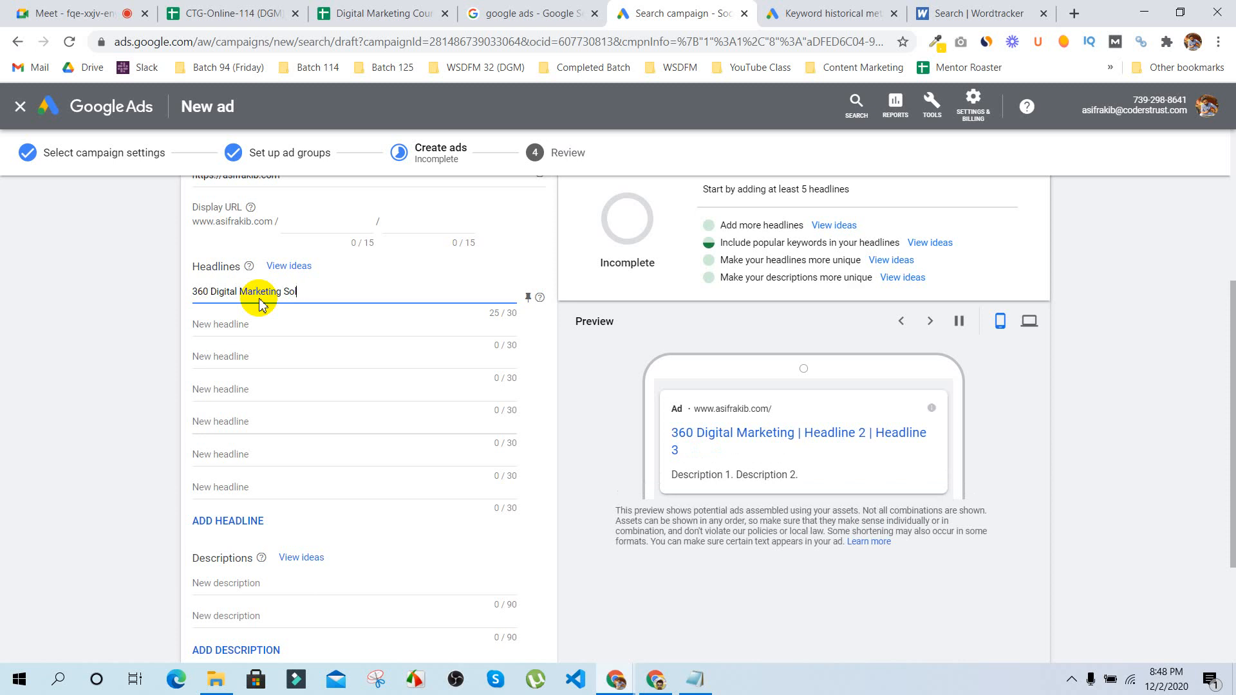
pyautogui.write('tutions')
pyautogui.press('BackSpace')
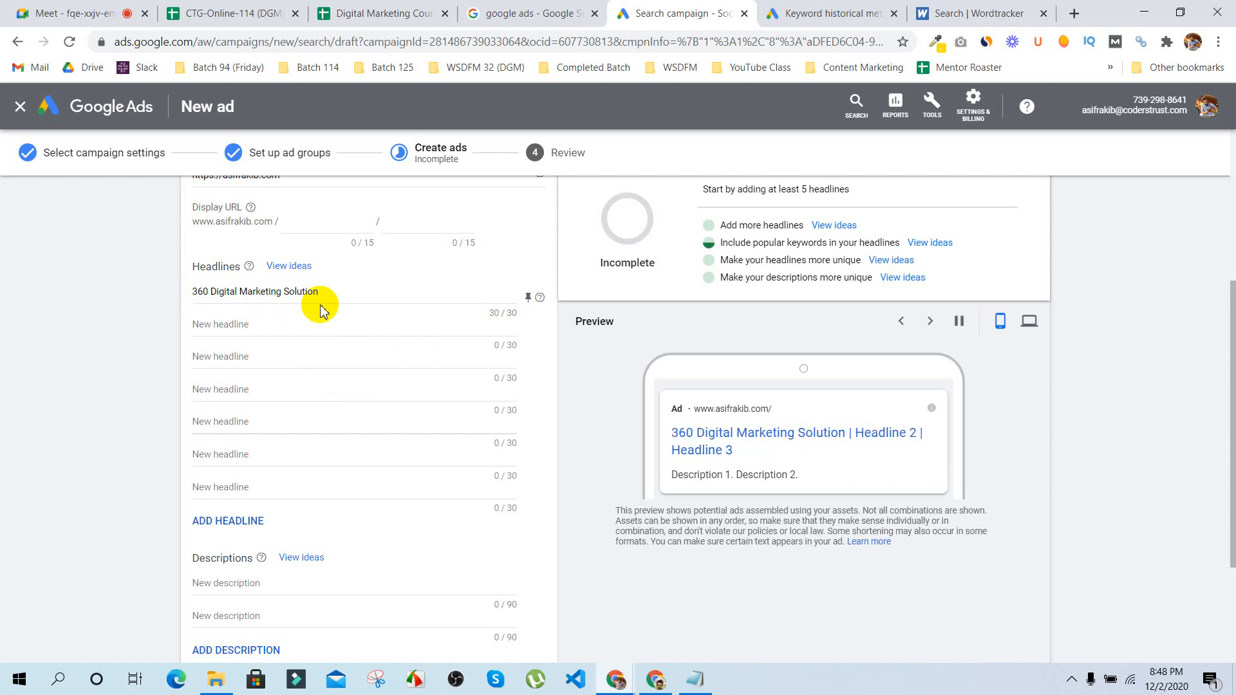
# Step: Enter "SEO & SMM" as the second headline and "Web Design & Development" as the third headline
pyautogui.click(241, 327)
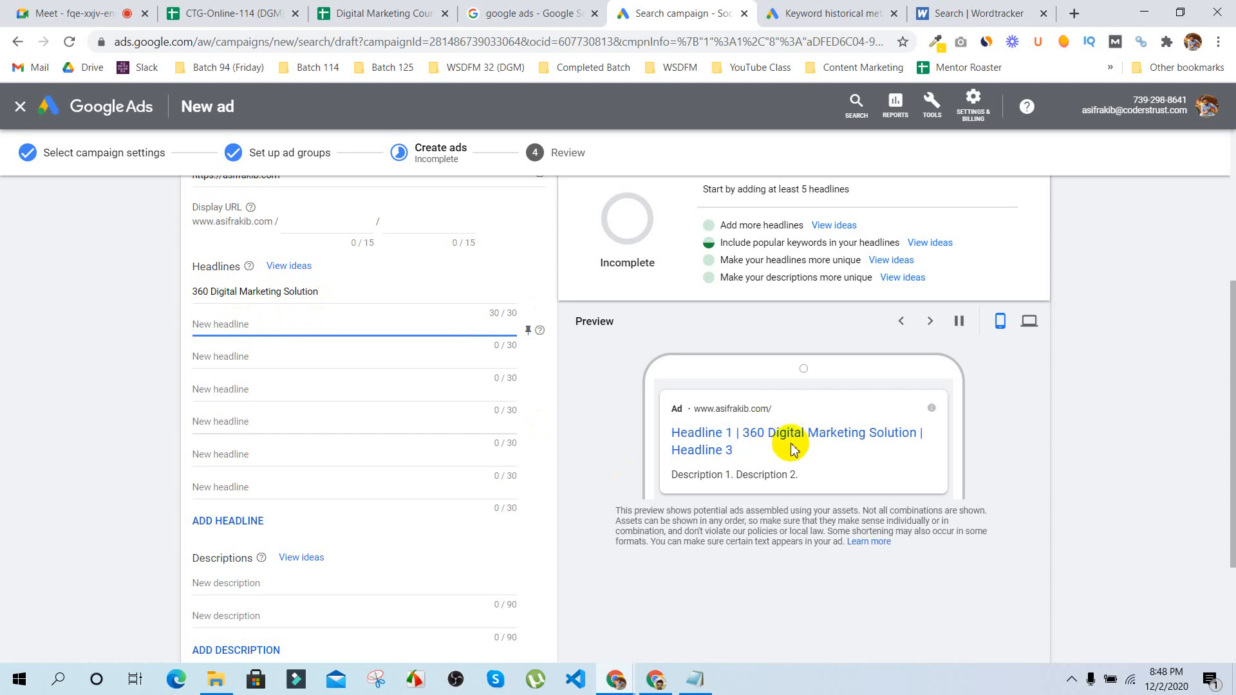
pyautogui.click(603, 434)
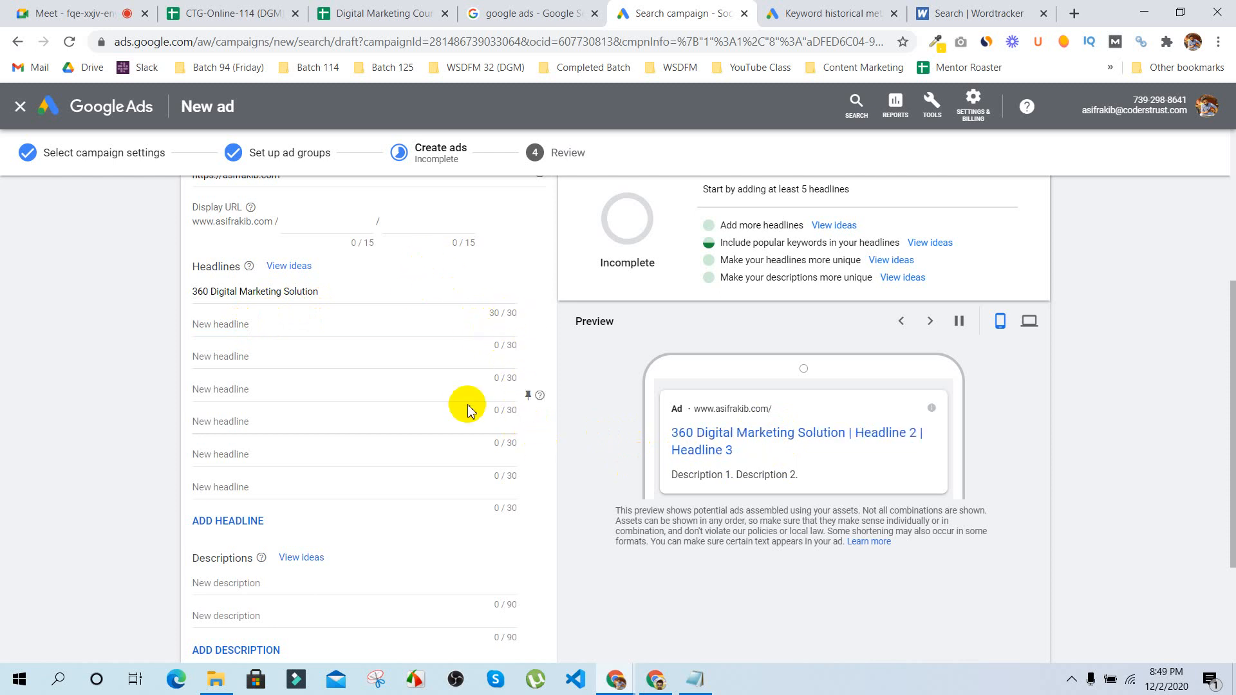
pyautogui.click(244, 323)
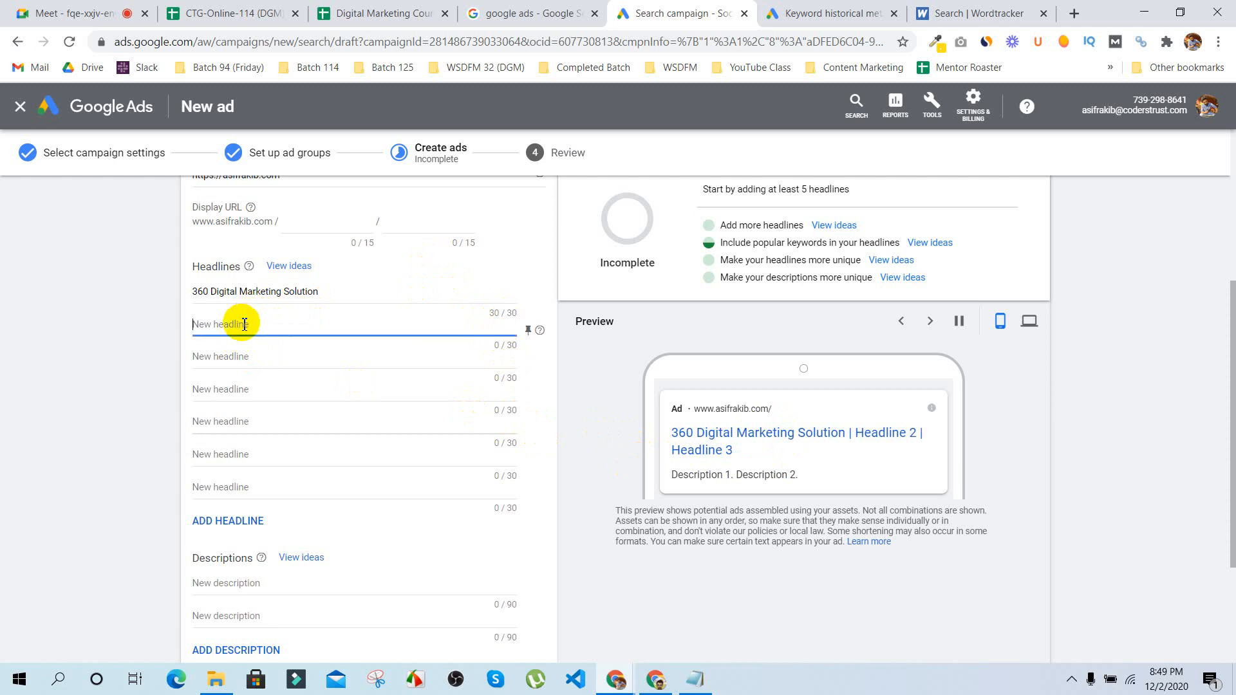
pyautogui.write('SEO & SMM')
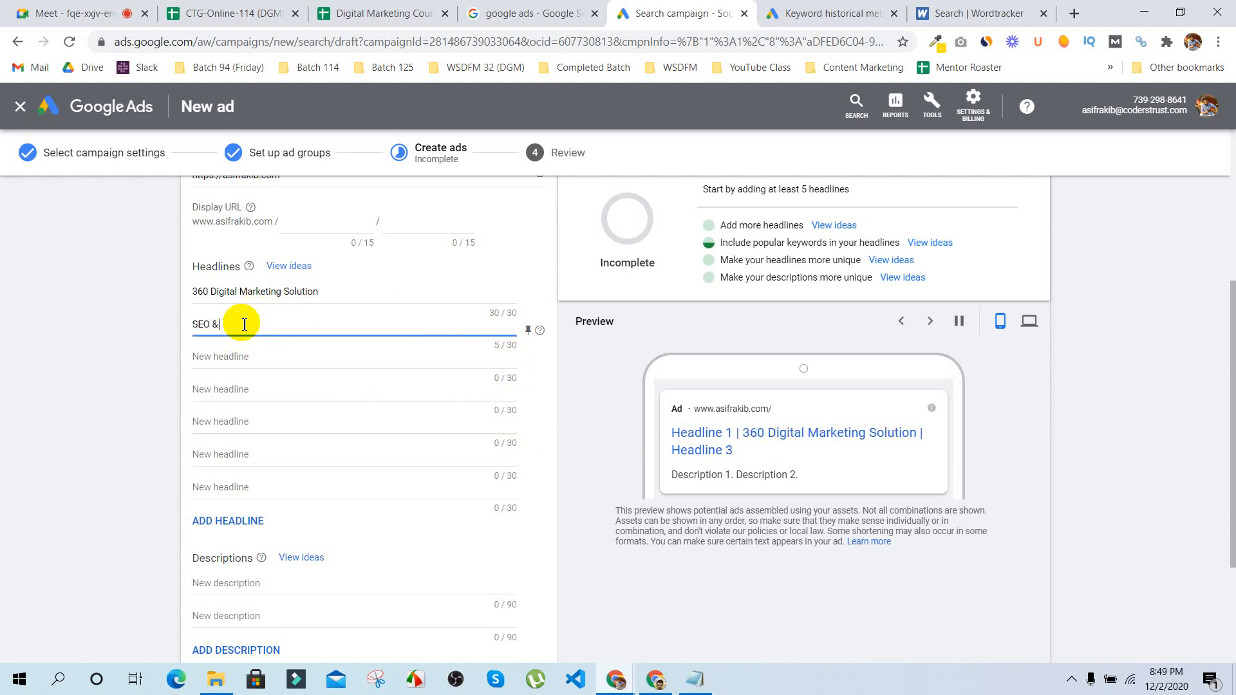
pyautogui.click(144, 351)
pyautogui.click(218, 362)
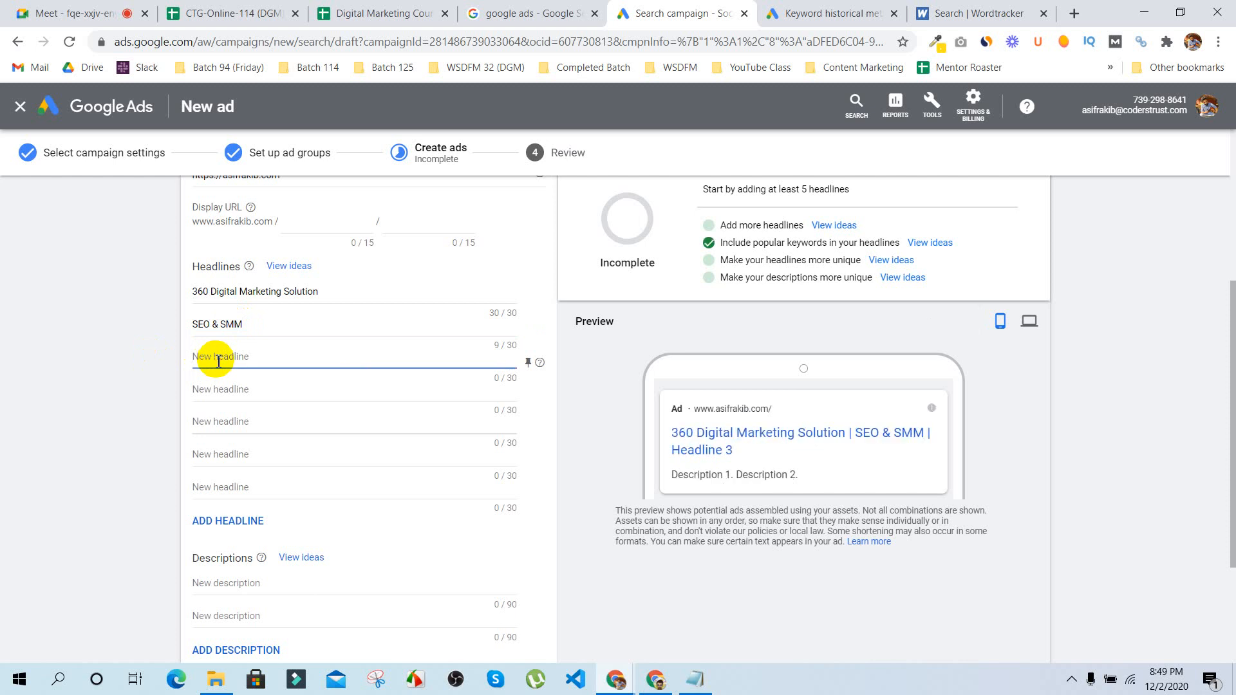
pyautogui.write('Web Design & Development')
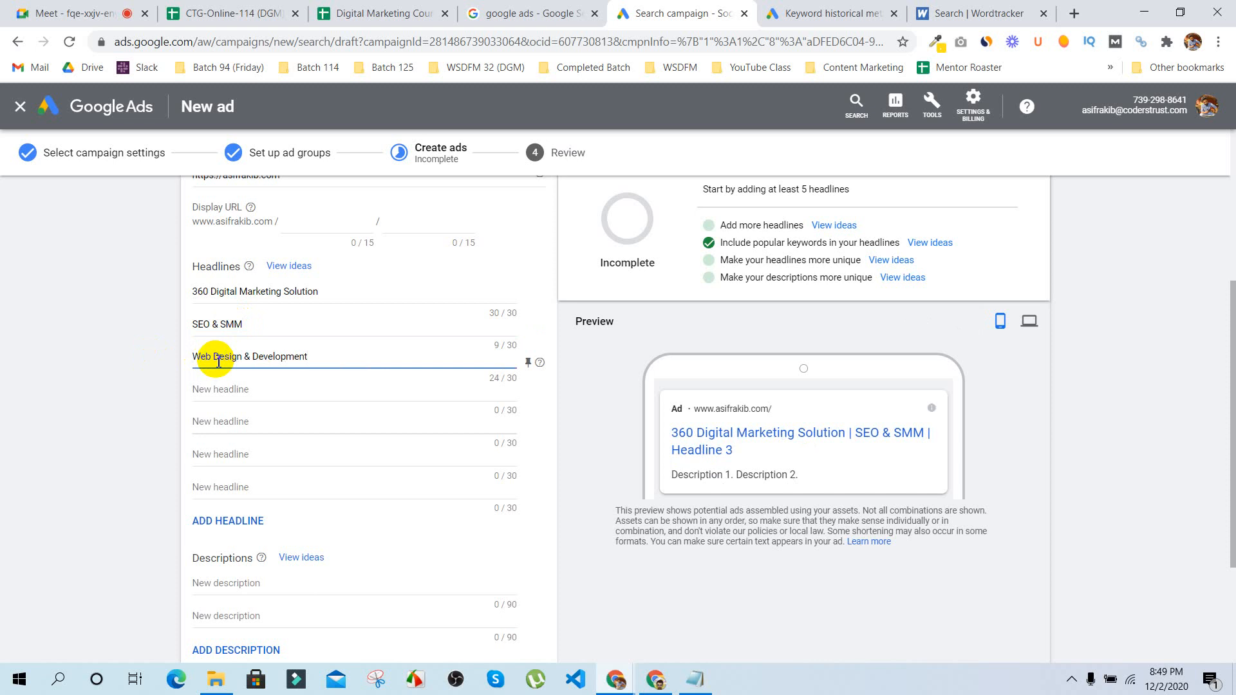
pyautogui.click(166, 368)
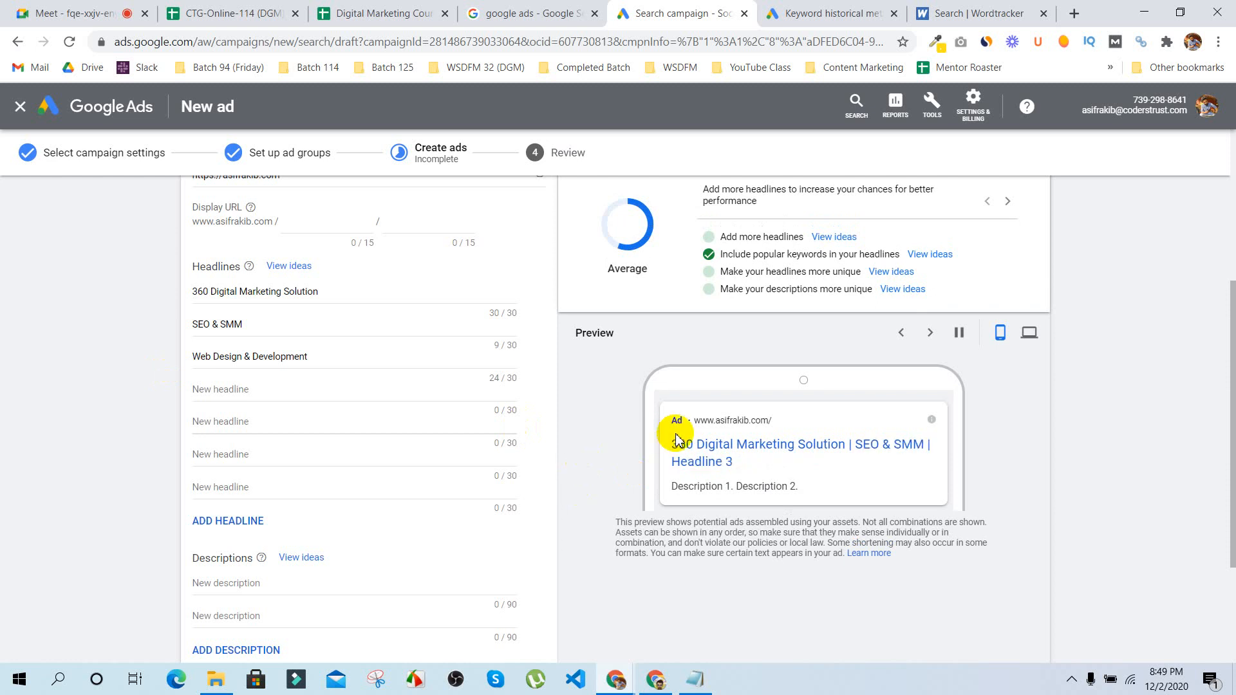
# Step: Check the ad's desktop preview and return to the mobile preview
pyautogui.click(1028, 340)
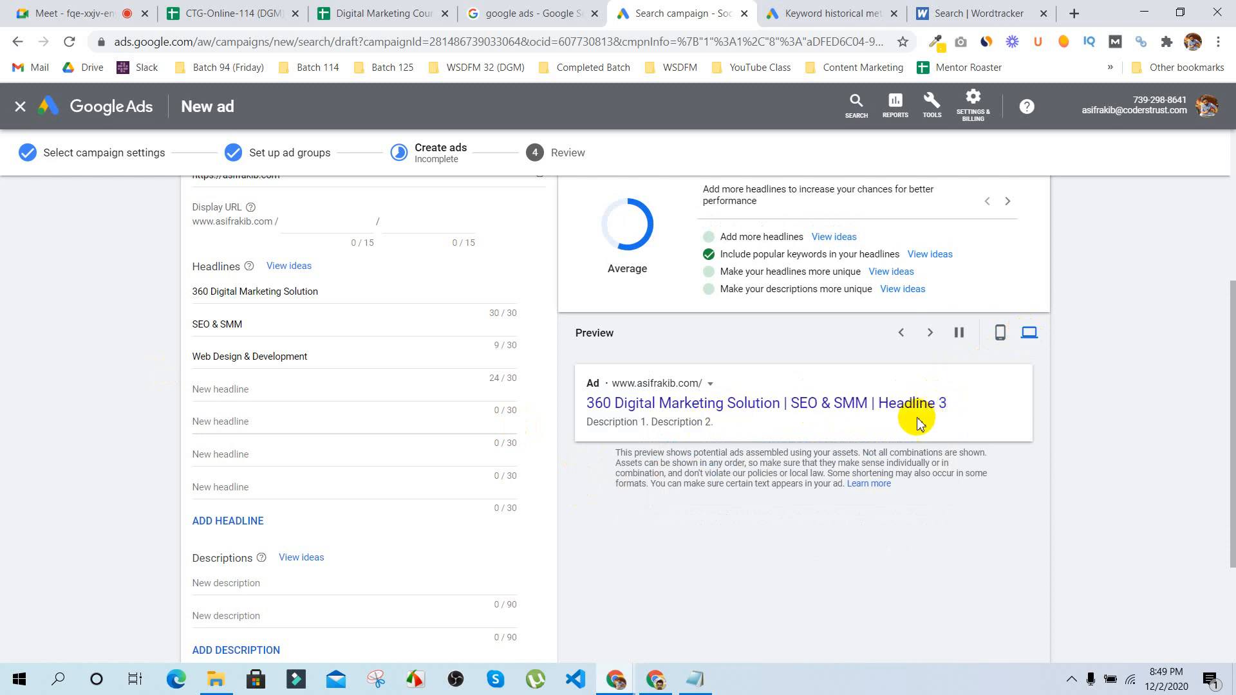
pyautogui.click(863, 425)
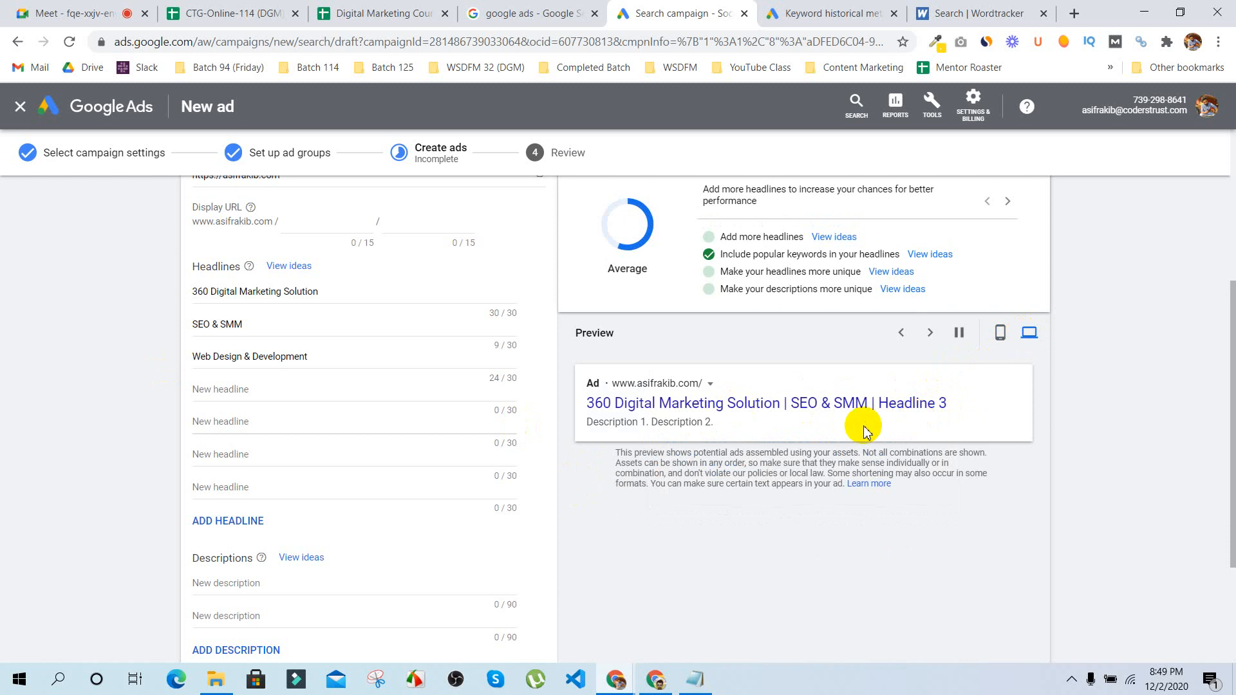
pyautogui.click(575, 483)
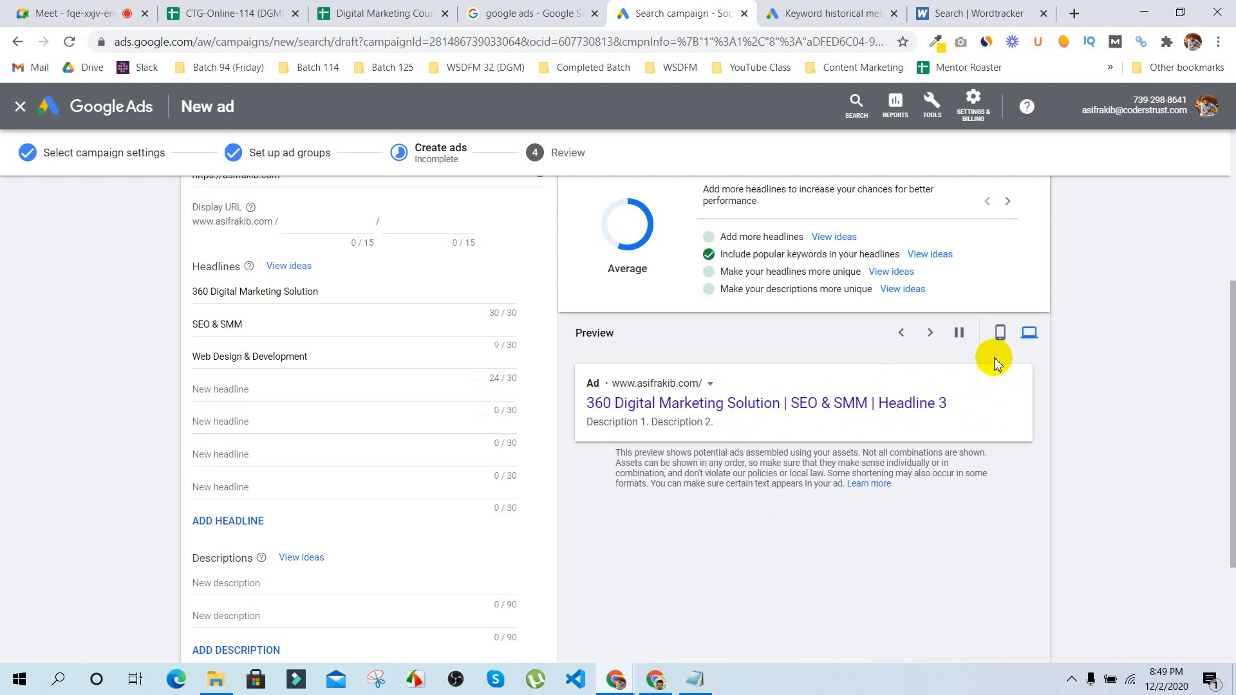
pyautogui.click(999, 332)
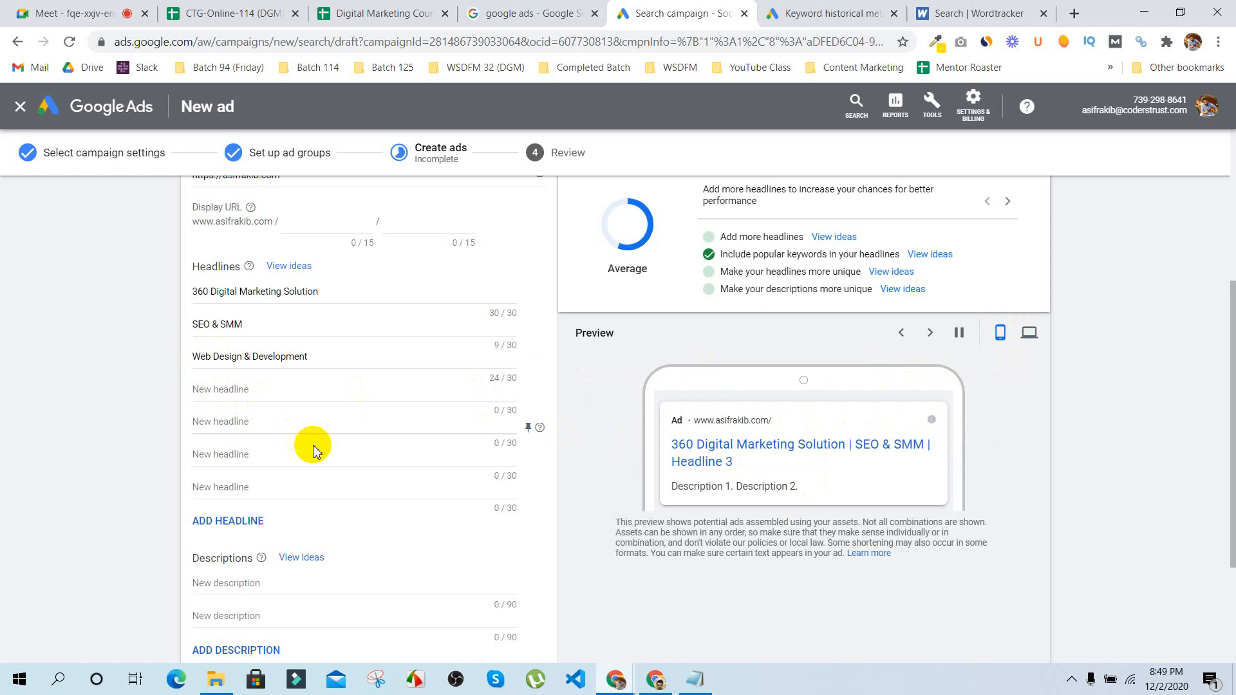
# Step: Shorten the third headline to "Web Design" and switch the ad preview to desktop
pyautogui.doubleClick(282, 358)
pyautogui.press('BackSpace')
pyautogui.press('BackSpace')
pyautogui.press('BackSpace')
pyautogui.press('BackSpace')
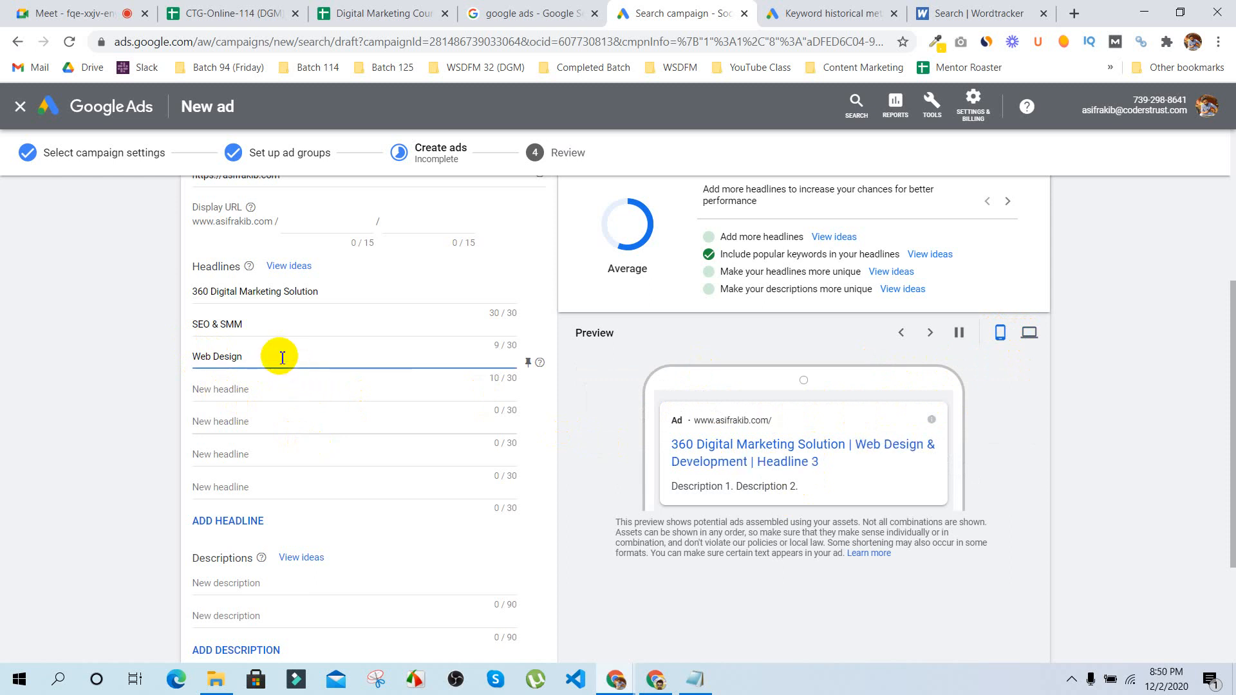
pyautogui.click(126, 358)
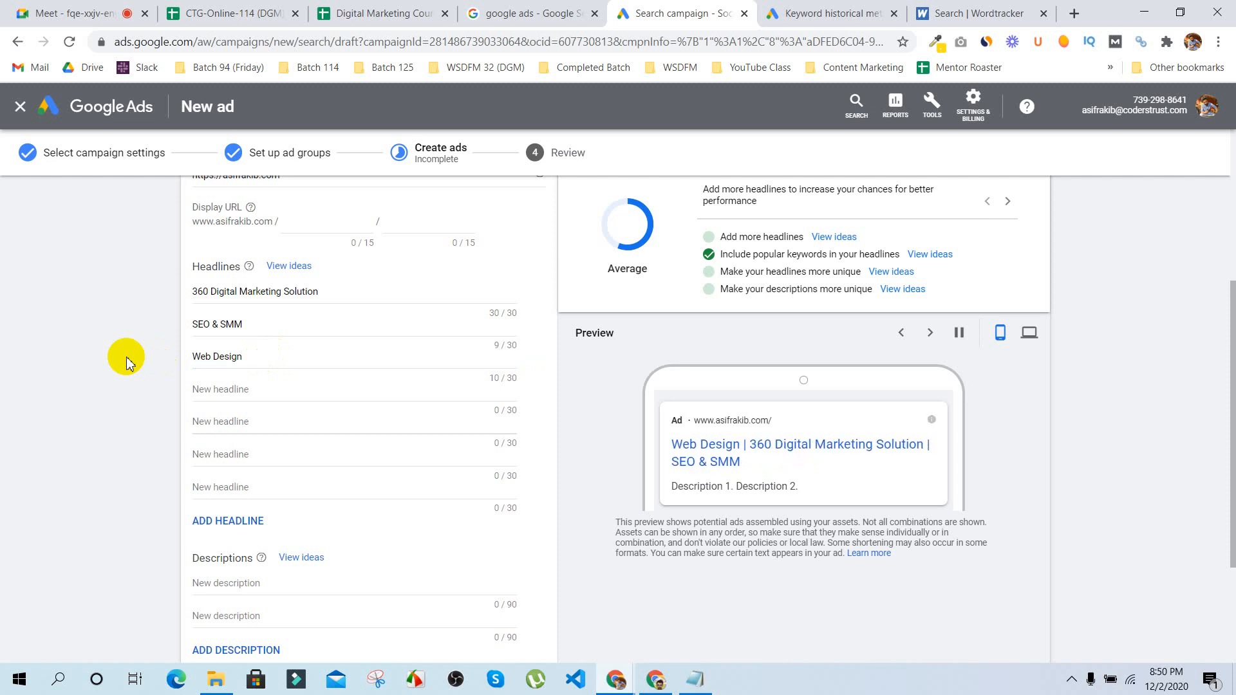
pyautogui.click(1032, 334)
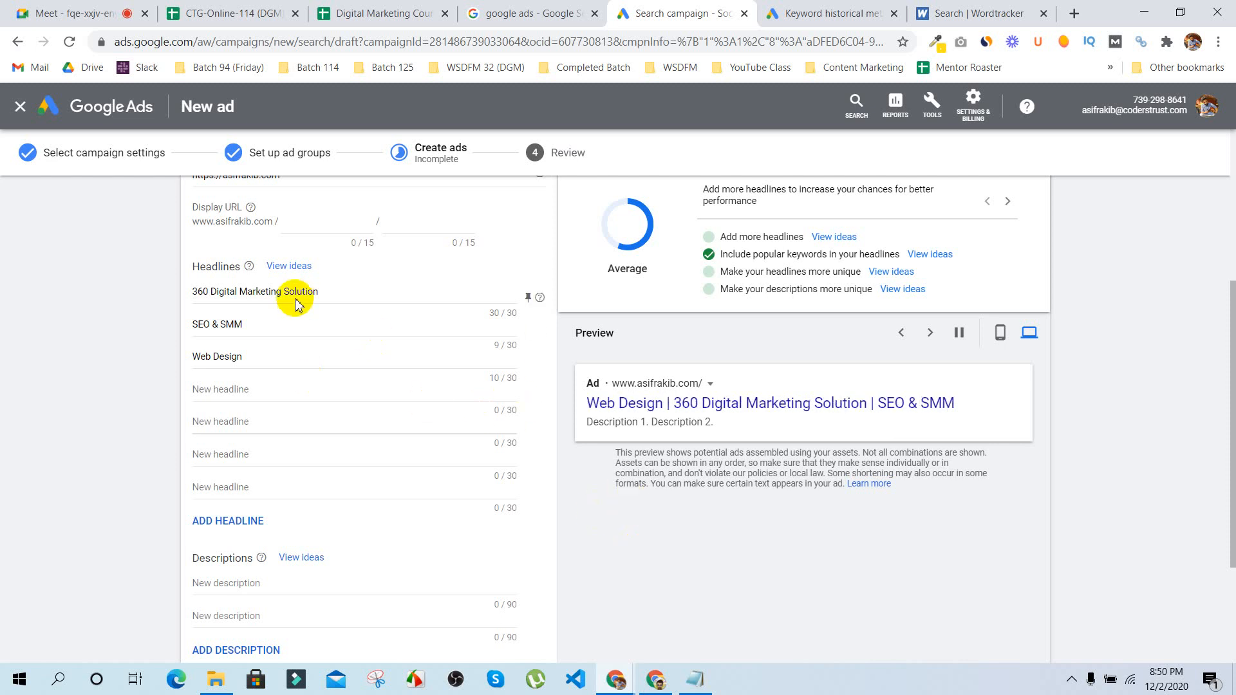
# Step: Enter "We are the top digital marketing service provider in the town" as the ad's first description
pyautogui.scroll(-2, 303, 477)
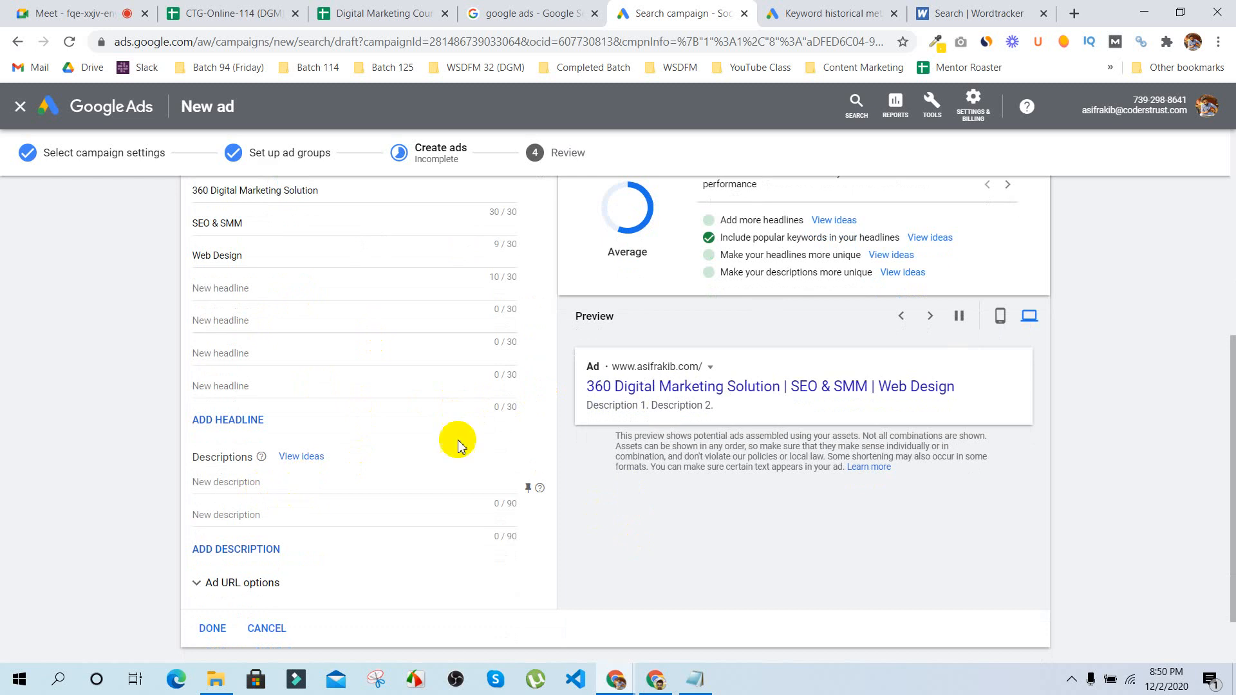
pyautogui.scroll(3, 571, 488)
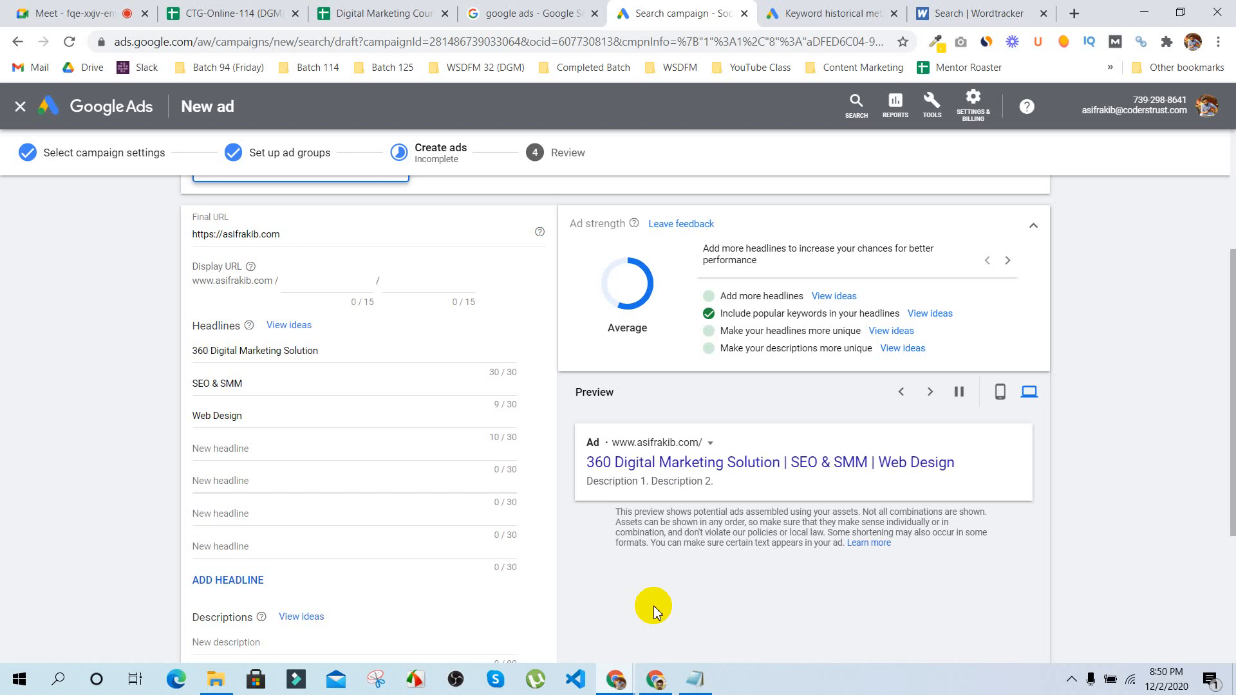
pyautogui.scroll(-2, 653, 609)
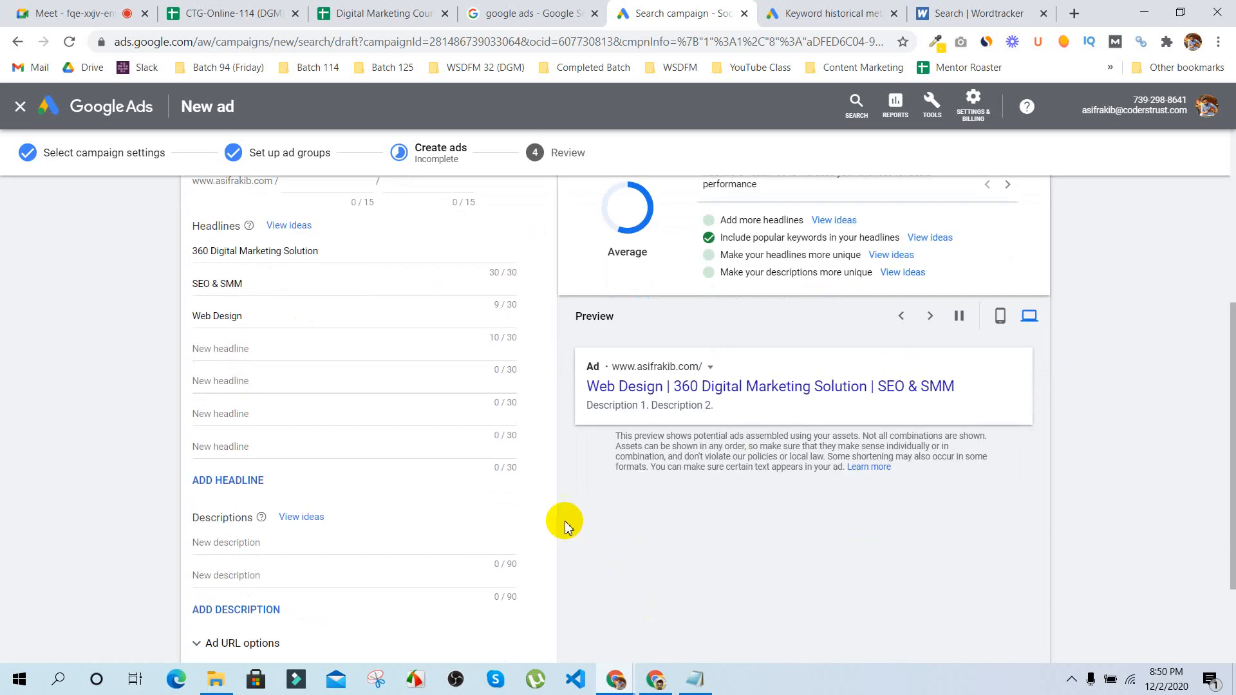
pyautogui.scroll(-1, 402, 513)
pyautogui.click(248, 492)
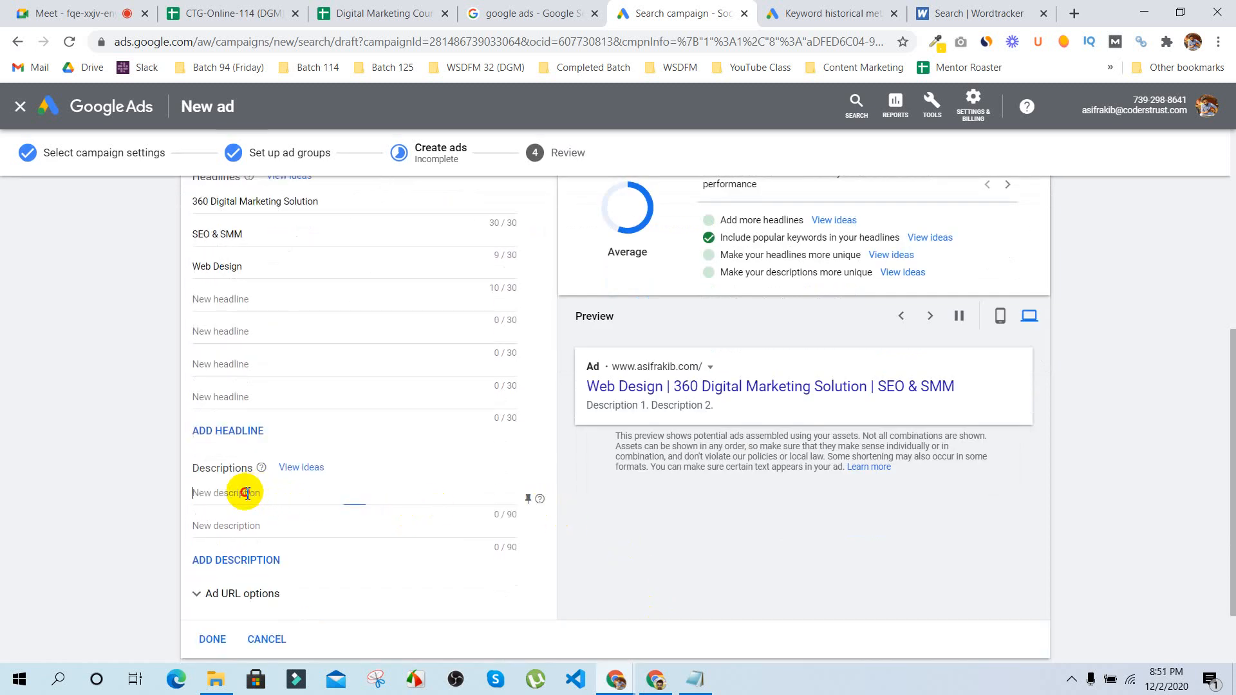
pyautogui.write('We are')
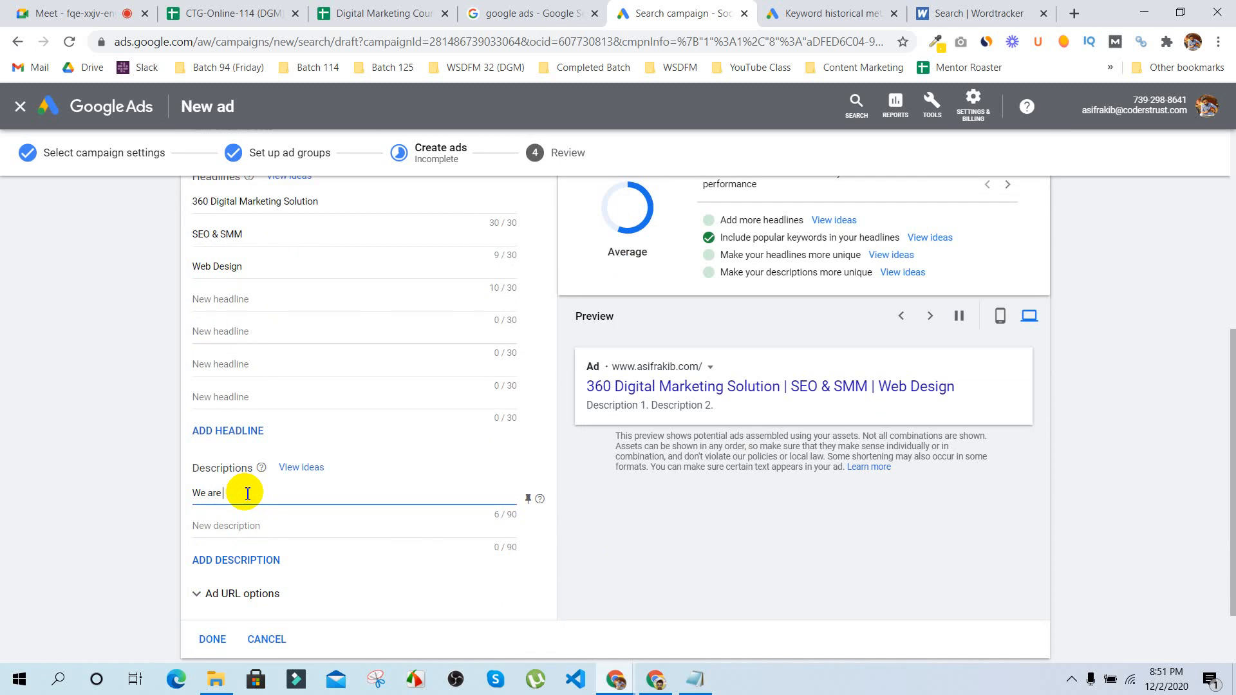
pyautogui.write(' the')
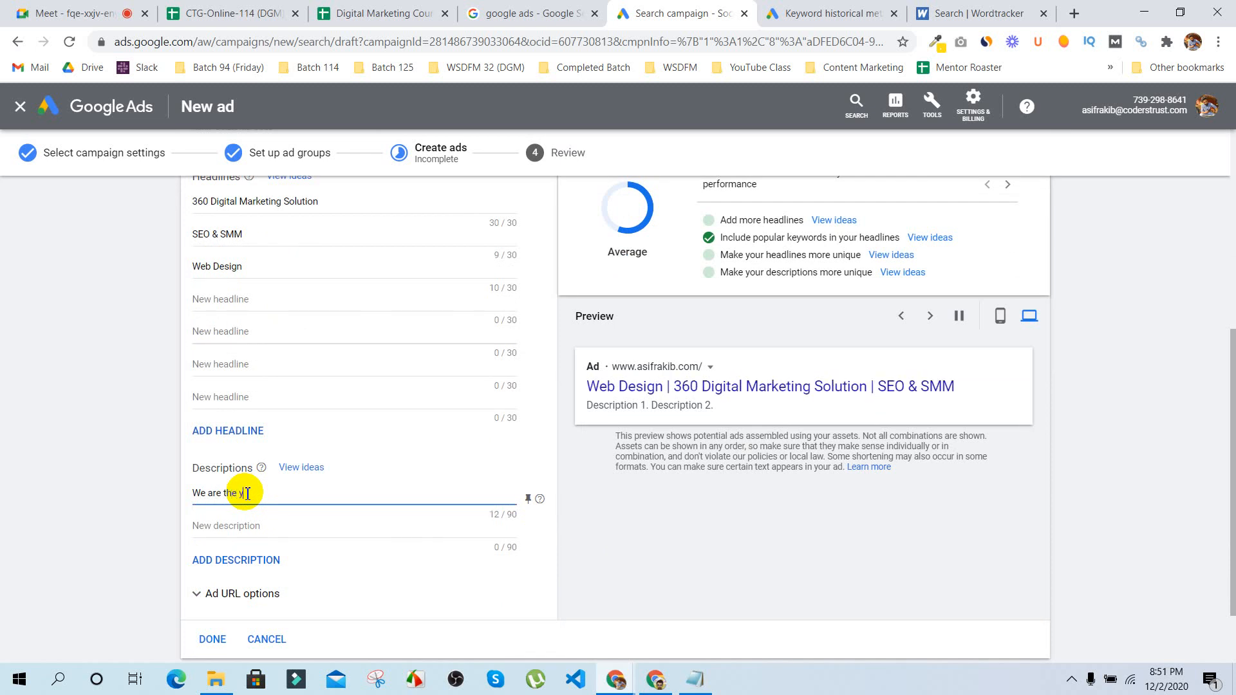
pyautogui.write(' top deigit')
pyautogui.press('BackSpace')
pyautogui.press('BackSpace')
pyautogui.press('BackSpace')
pyautogui.press('BackSpace')
pyautogui.press('BackSpace')
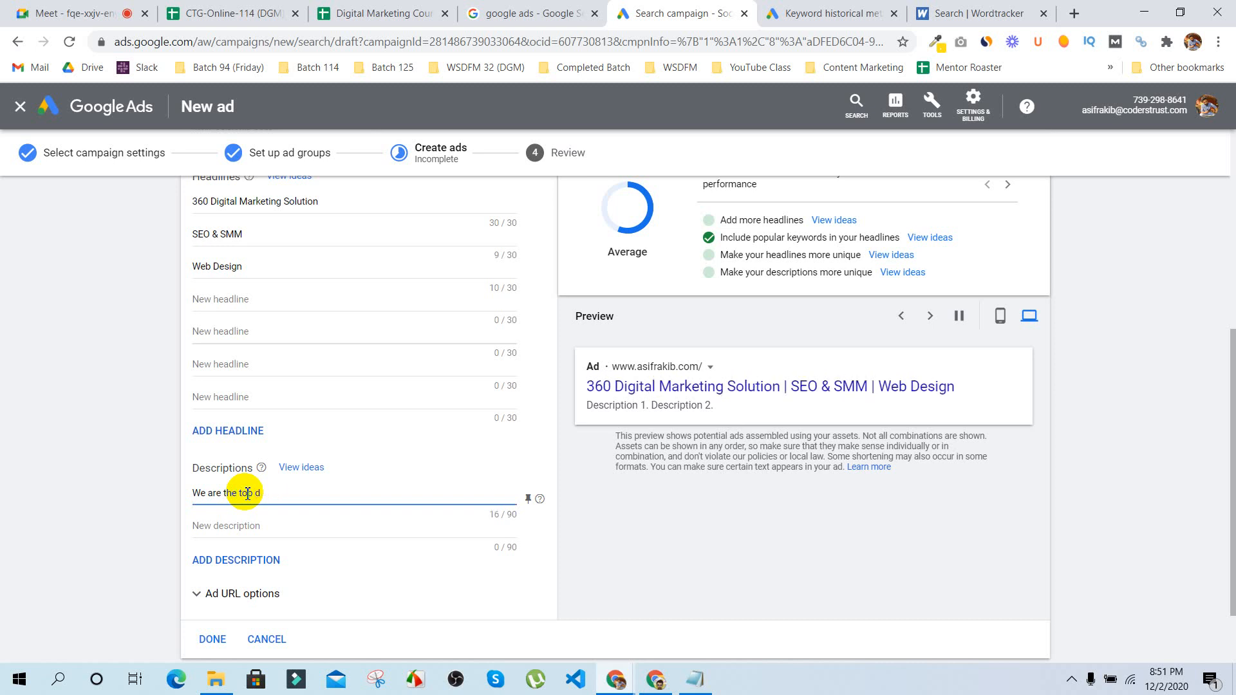
pyautogui.write('igital marketing ')
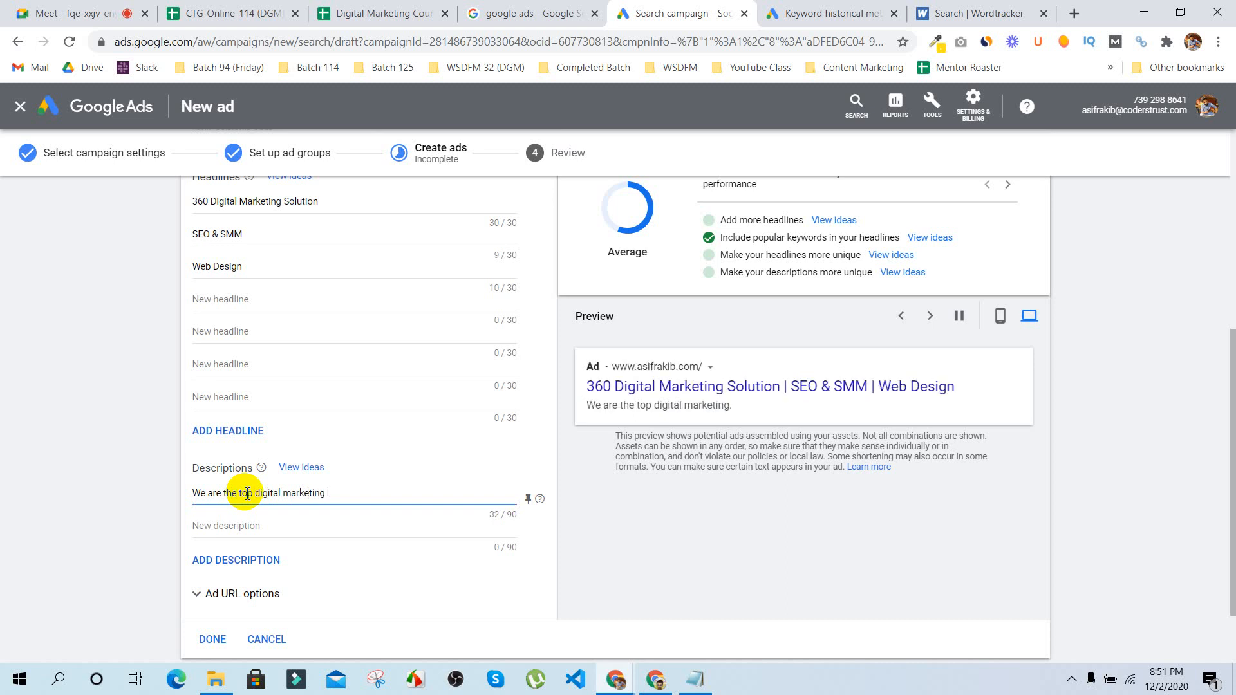
pyautogui.write(' serv')
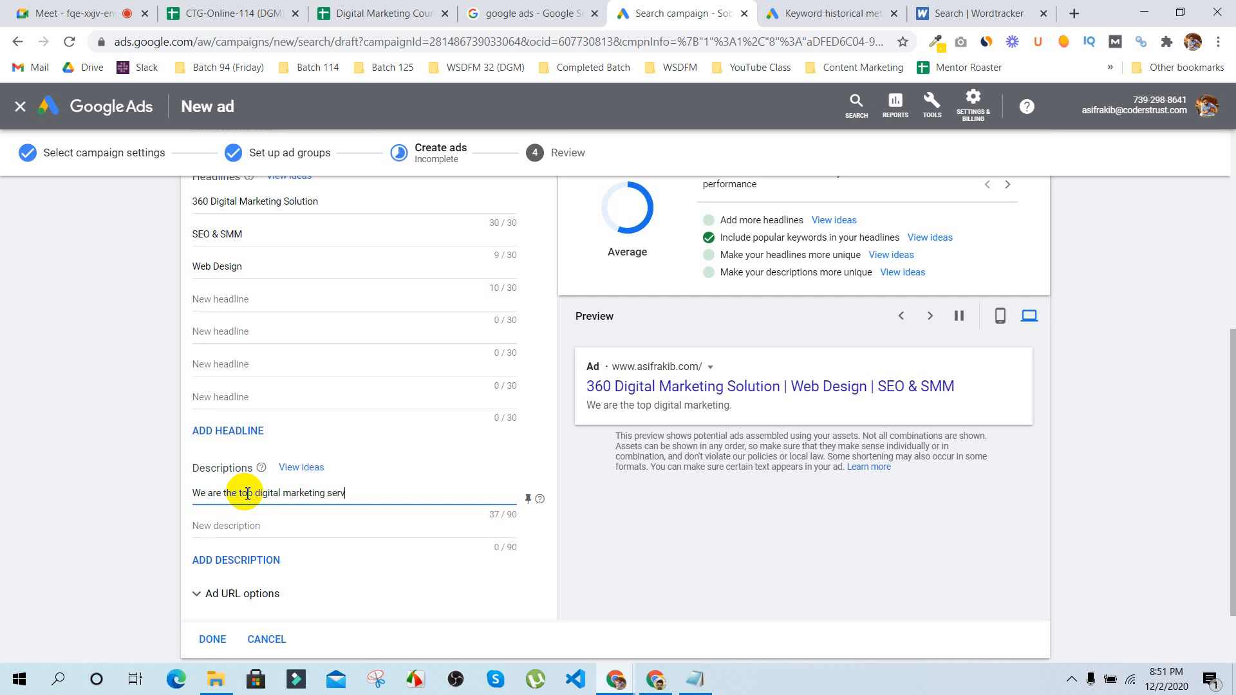
pyautogui.write('ice provider in')
pyautogui.write(' the ')
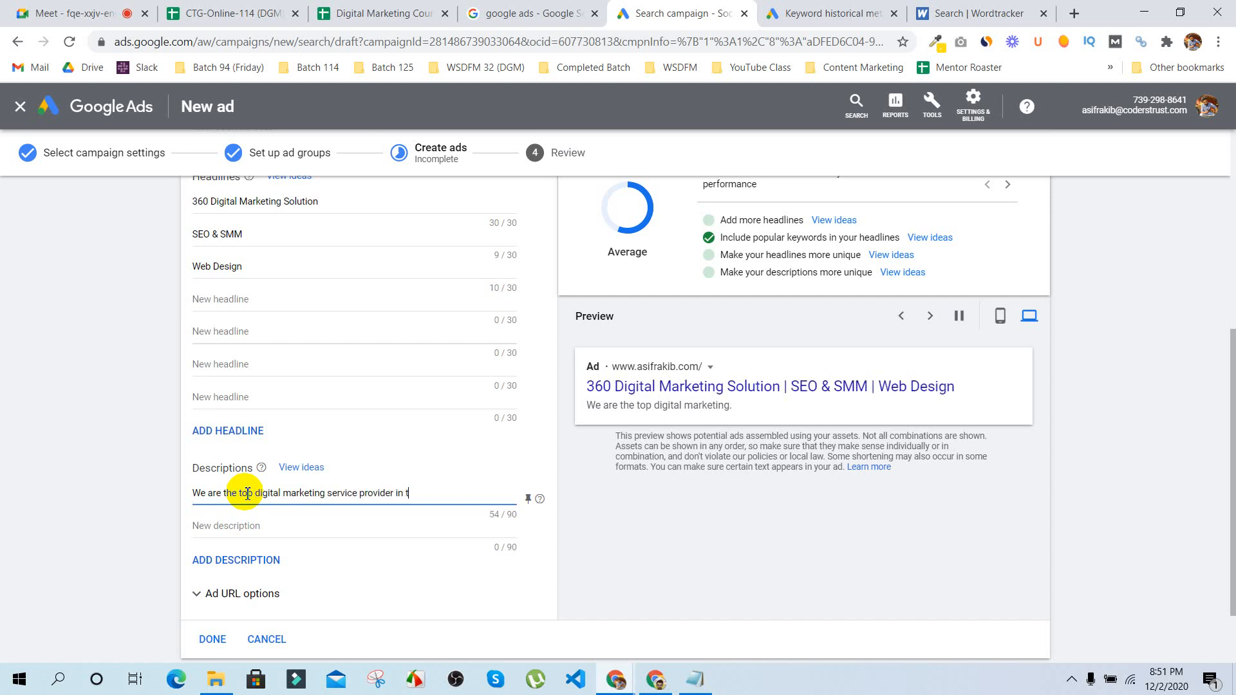
pyautogui.write(' town')
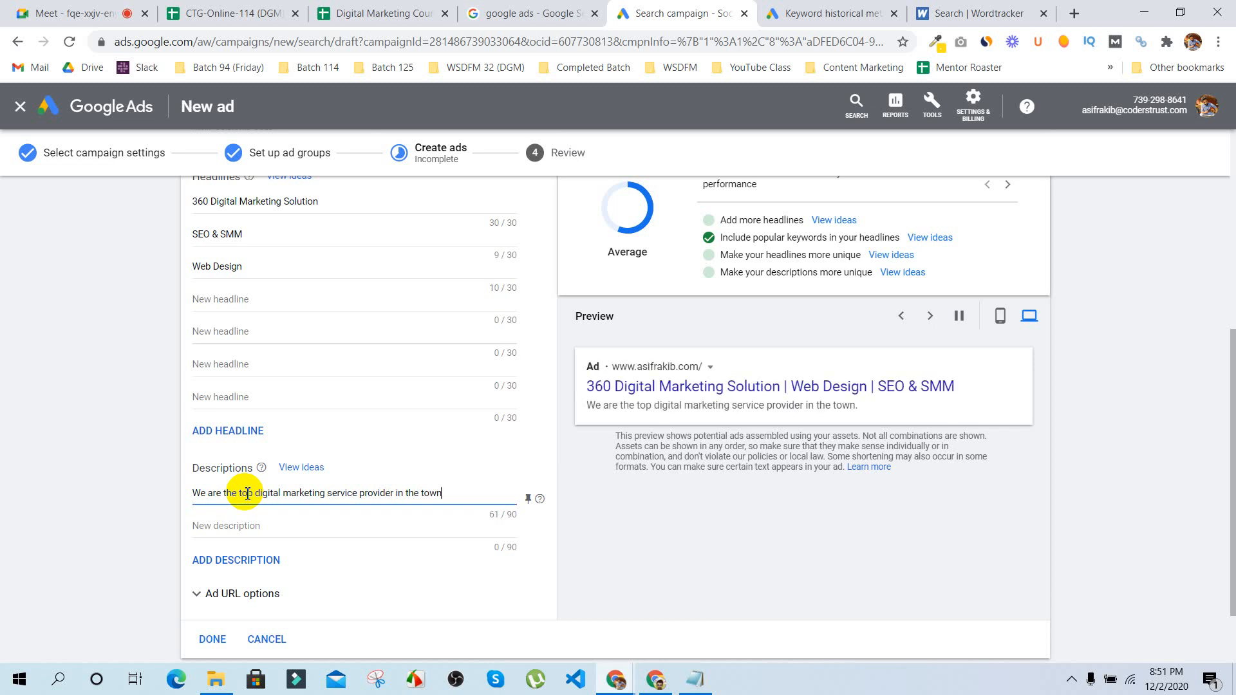
pyautogui.write(', we can h')
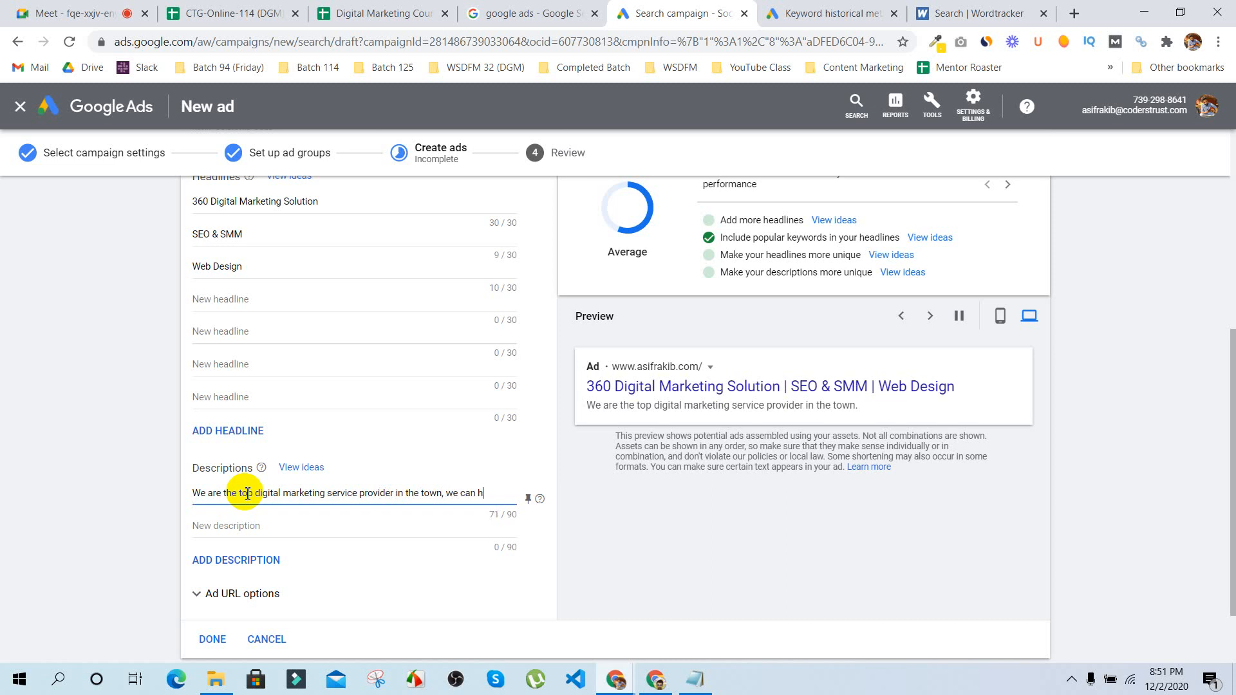
pyautogui.write('elp you to')
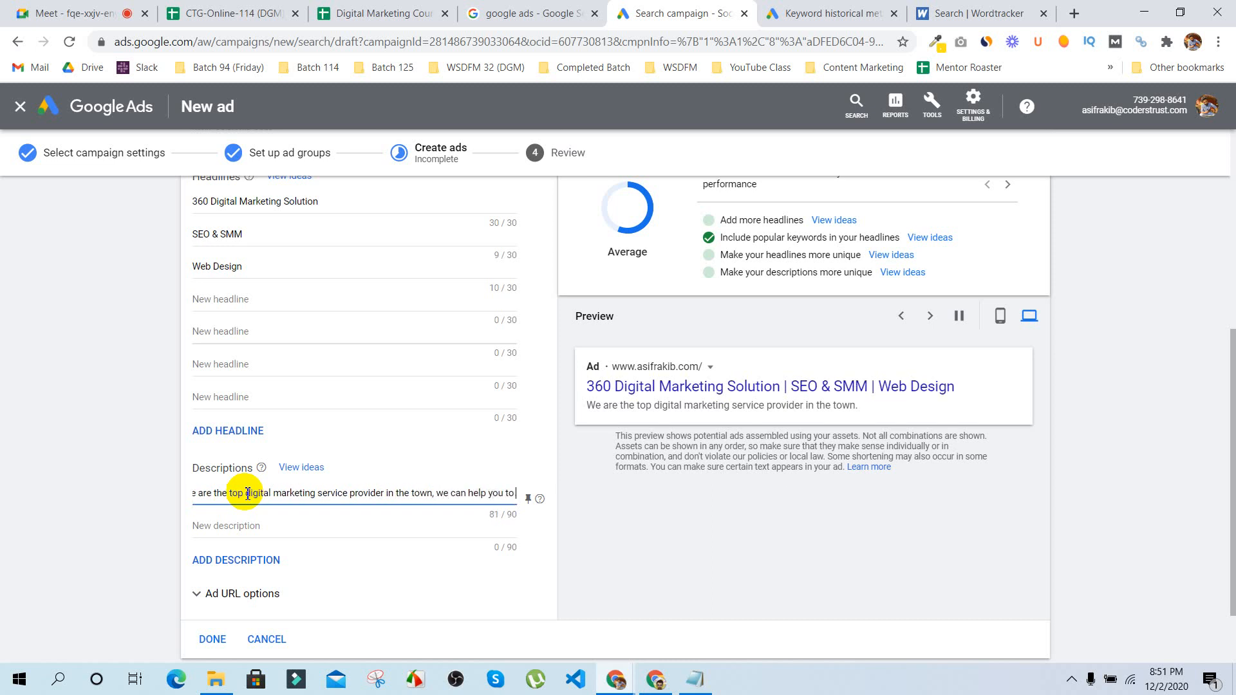
pyautogui.write(' grow yo')
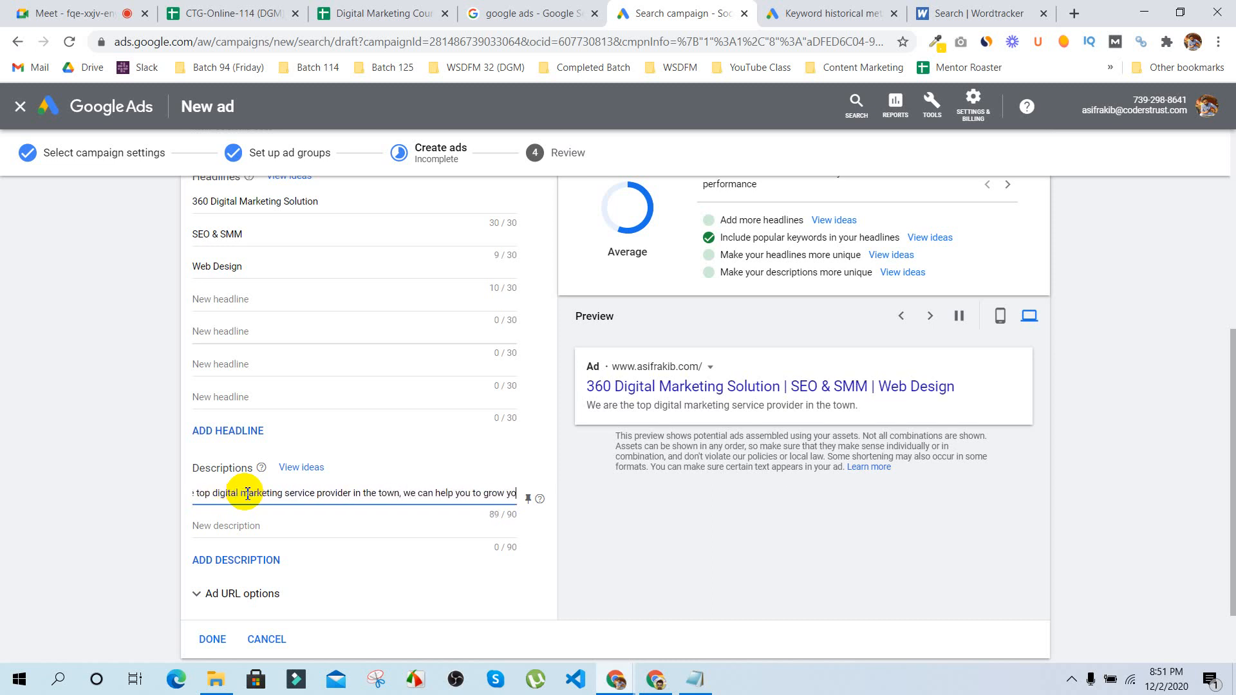
pyautogui.write('ur busines')
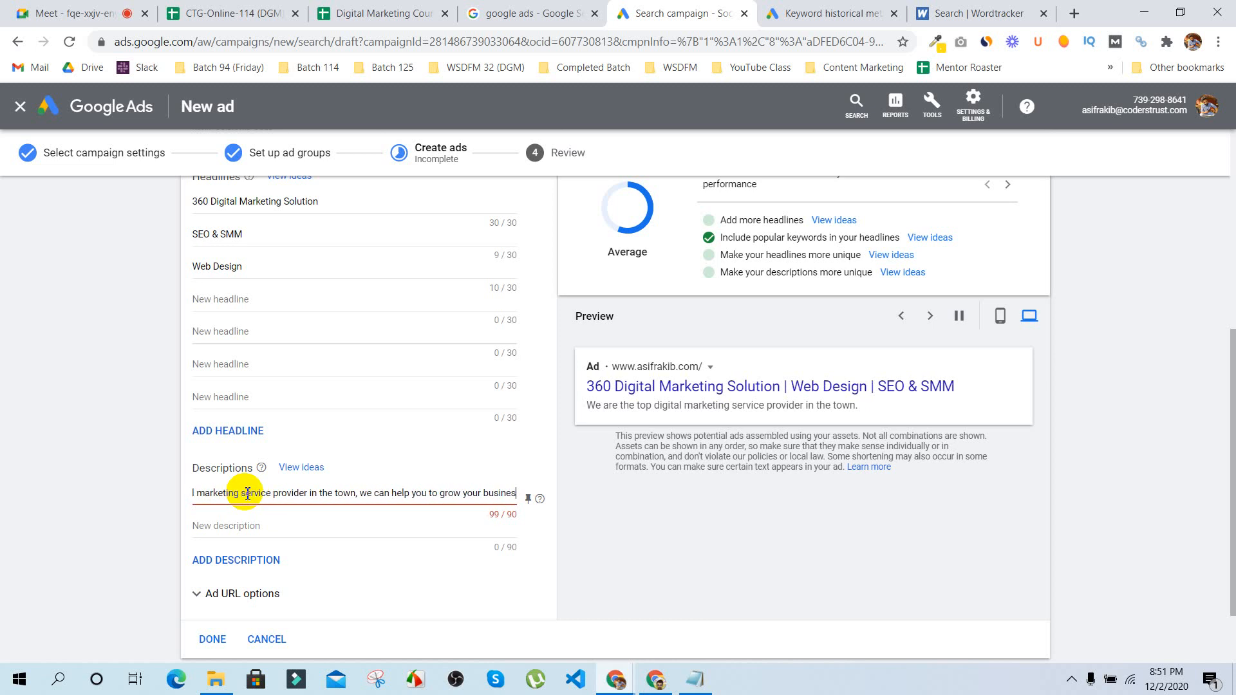
pyautogui.press('BackSpace')
pyautogui.press('BackSpace')
pyautogui.press('BackSpace')
pyautogui.press('BackSpace')
pyautogui.press('BackSpace')
pyautogui.press('BackSpace')
pyautogui.press('BackSpace')
pyautogui.press('BackSpace')
pyautogui.press('BackSpace')
pyautogui.press('BackSpace')
pyautogui.press('BackSpace')
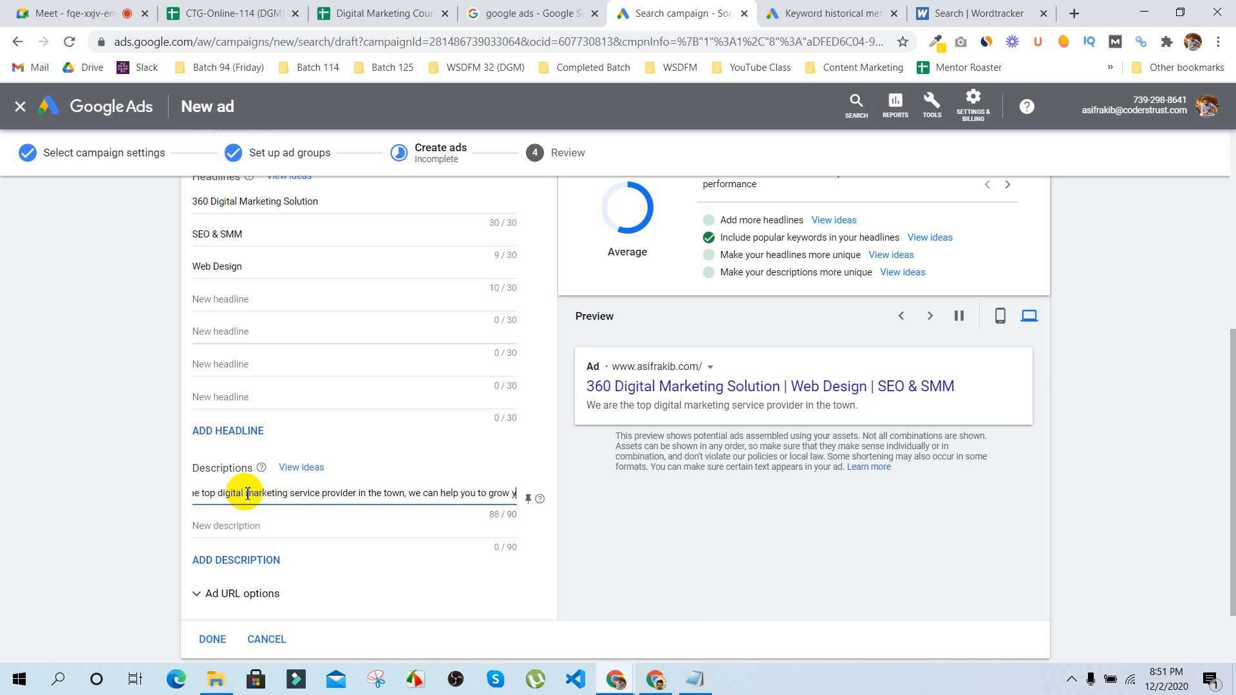
pyautogui.press('BackSpace')
pyautogui.press('BackSpace')
pyautogui.press('BackSpace')
pyautogui.press('BackSpace')
pyautogui.press('BackSpace')
pyautogui.press('BackSpace')
pyautogui.press('BackSpace')
pyautogui.press('BackSpace')
pyautogui.press('BackSpace')
pyautogui.press('BackSpace')
pyautogui.press('BackSpace')
pyautogui.press('BackSpace')
pyautogui.press('BackSpace')
pyautogui.press('BackSpace')
pyautogui.press('BackSpace')
pyautogui.press('BackSpace')
pyautogui.press('BackSpace')
pyautogui.press('BackSpace')
pyautogui.press('BackSpace')
pyautogui.press('BackSpace')
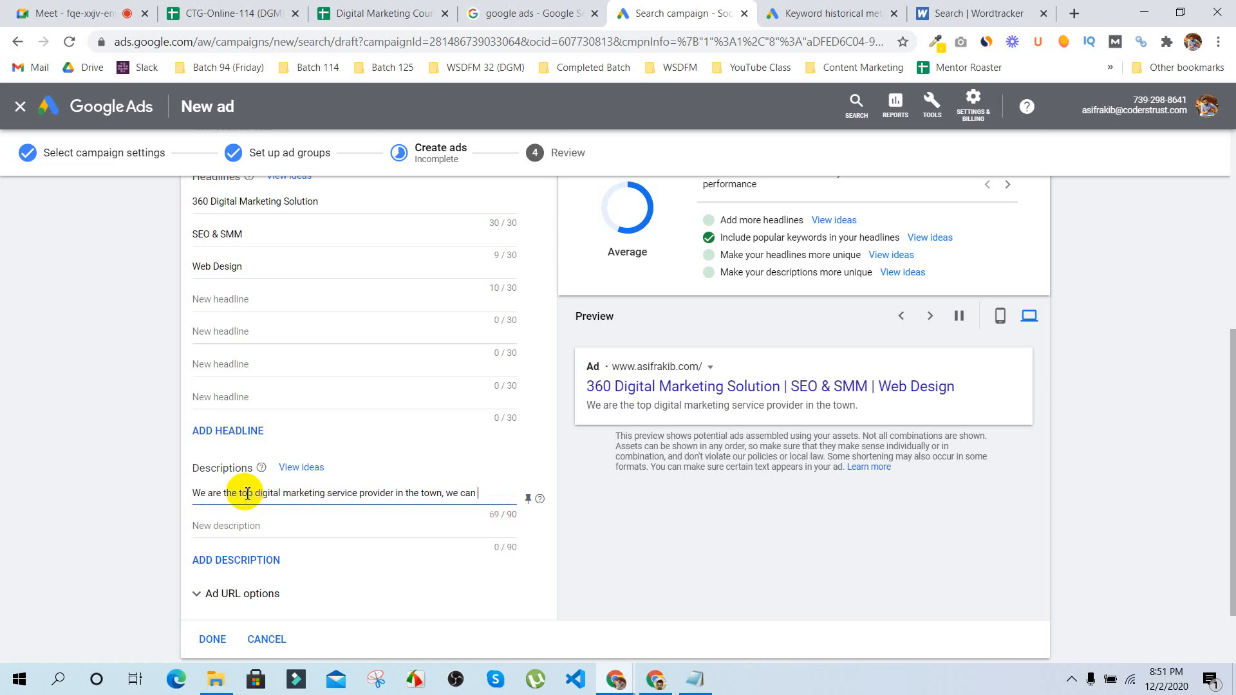
pyautogui.press('BackSpace')
pyautogui.press('BackSpace')
pyautogui.press('BackSpace')
pyautogui.press('BackSpace')
pyautogui.press('BackSpace')
pyautogui.press('BackSpace')
# Step: Enter "we can help you to grow your business with real audience and customer." as the second description
pyautogui.press('Tab')
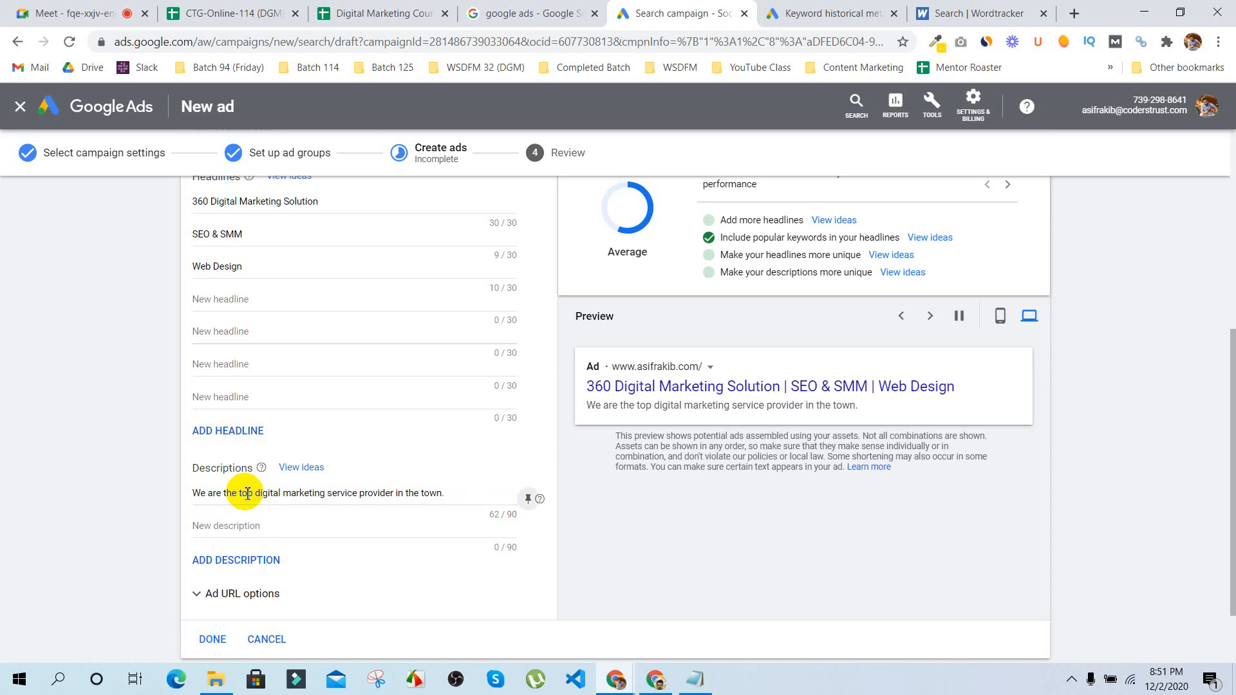
pyautogui.click(225, 525)
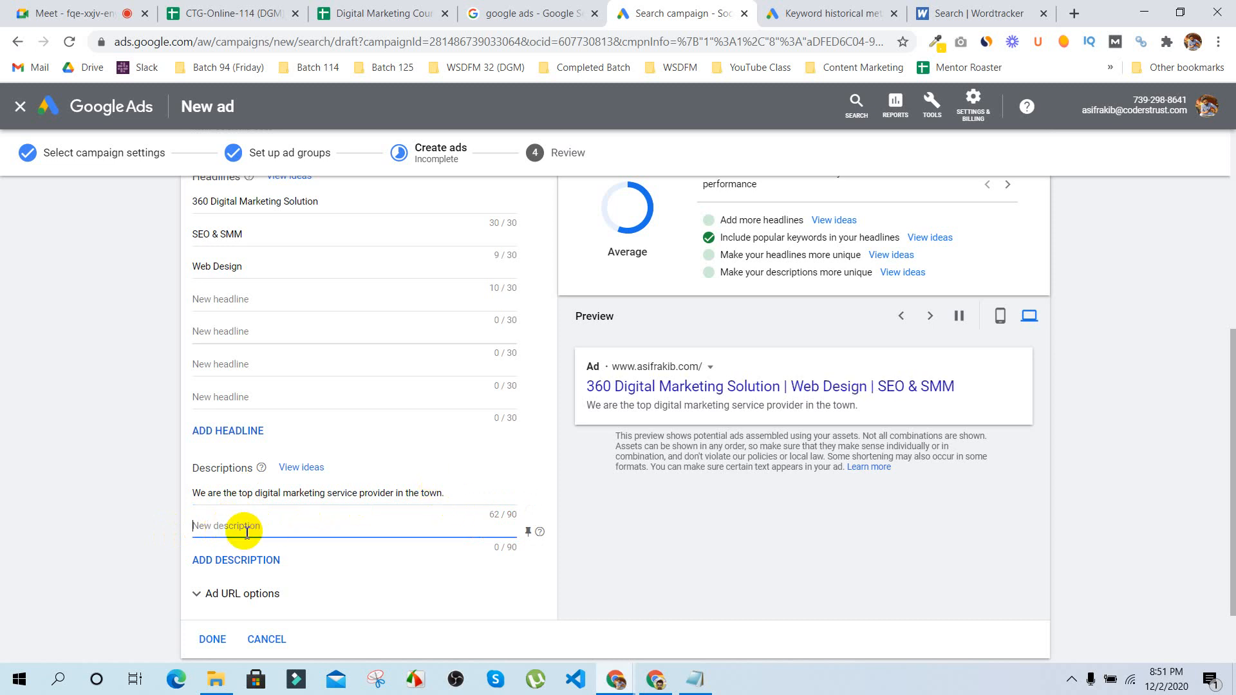
pyautogui.write('W')
pyautogui.write('elp you to')
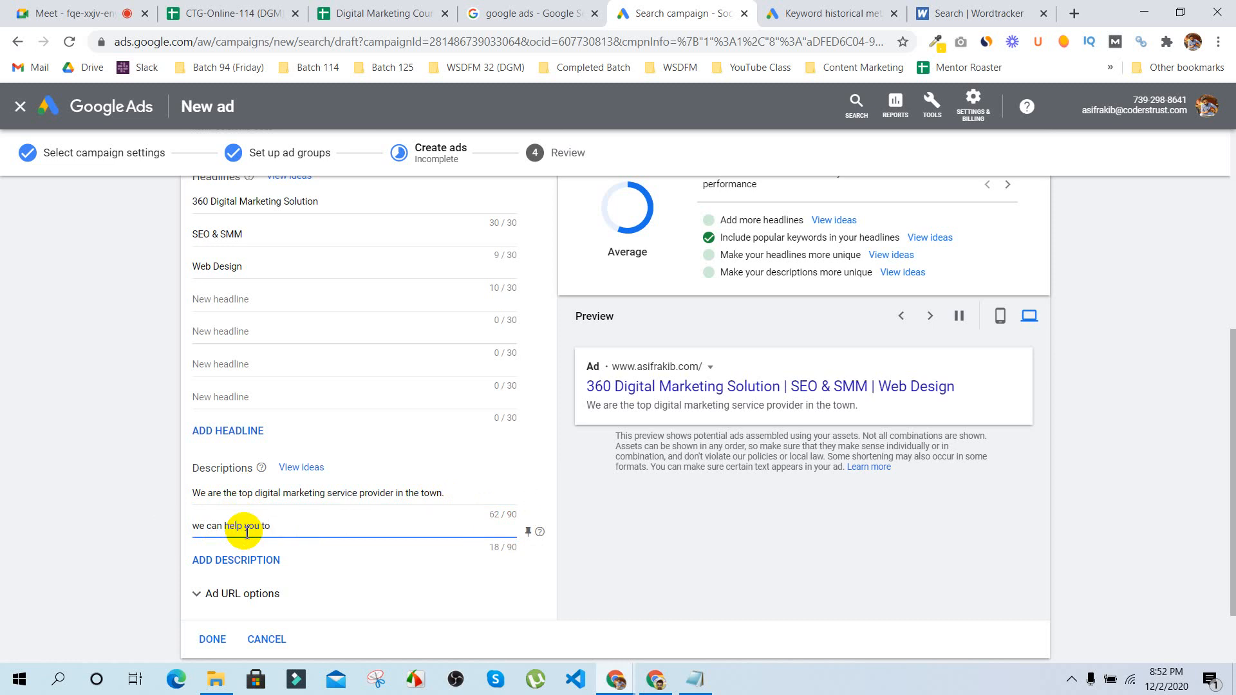
pyautogui.write(' grow your business ')
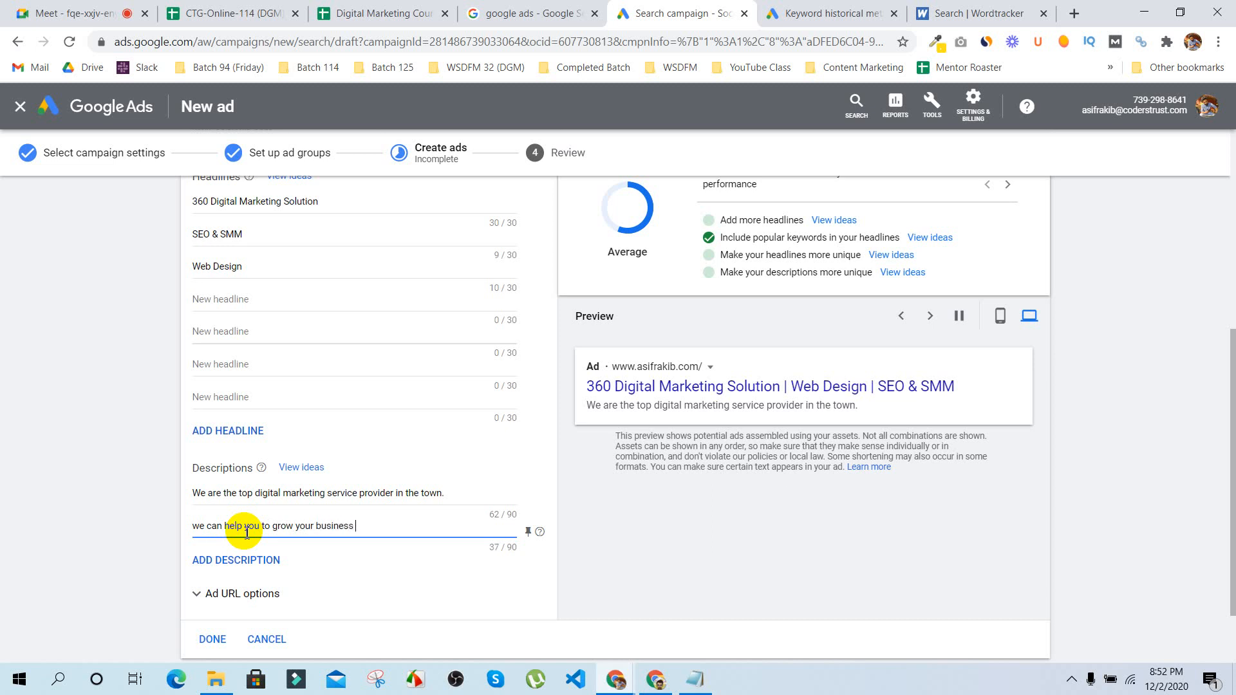
pyautogui.write('with real')
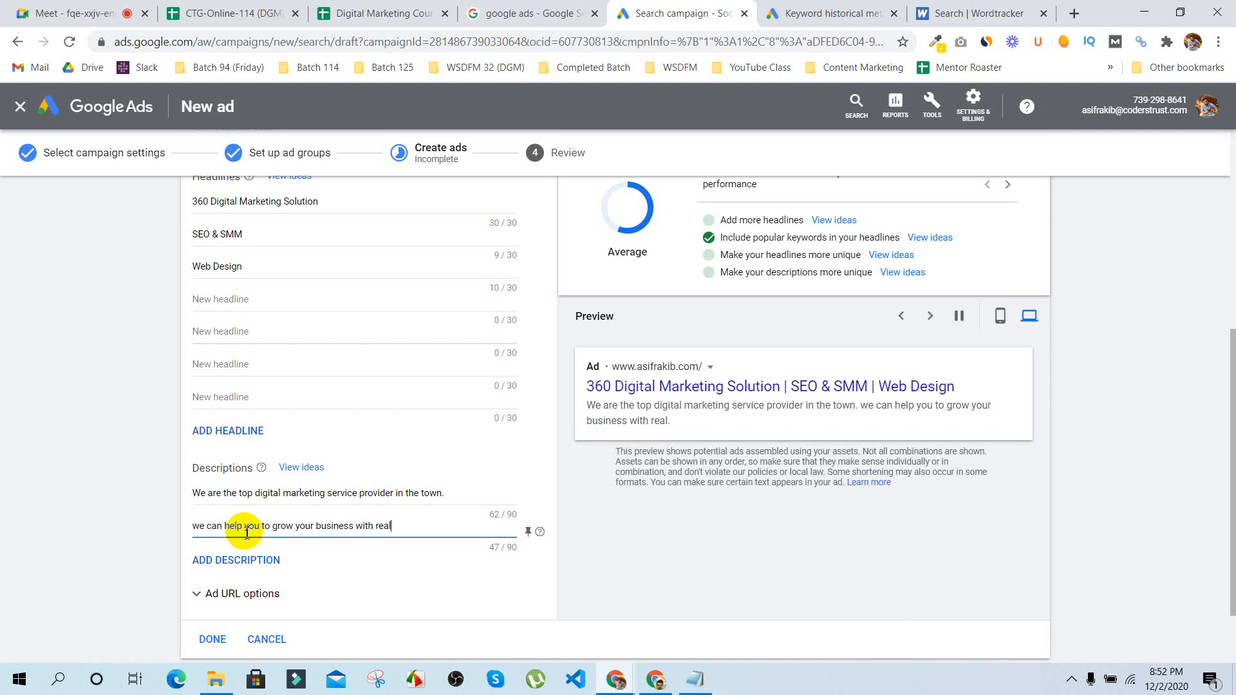
pyautogui.write('with real')
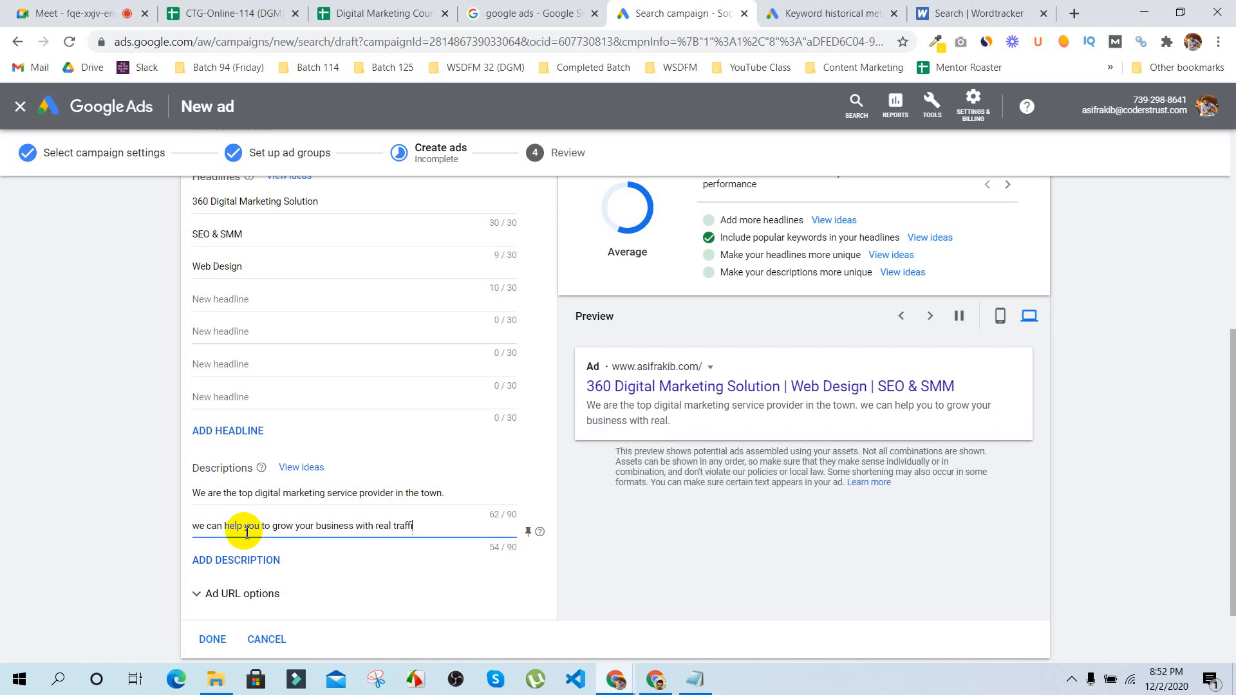
pyautogui.write(' audience and customer.')
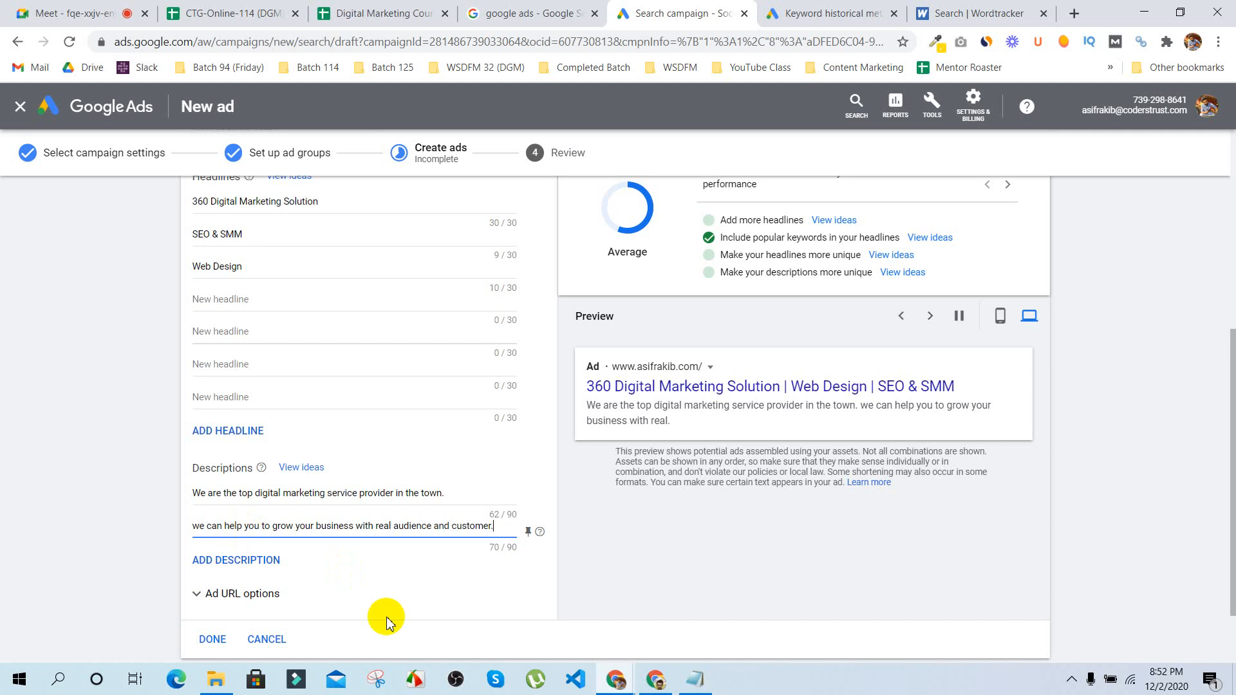
pyautogui.click(612, 552)
# Step: Review the ad's headlines, descriptions, strength suggestions and desktop preview
pyautogui.scroll(-2, 613, 552)
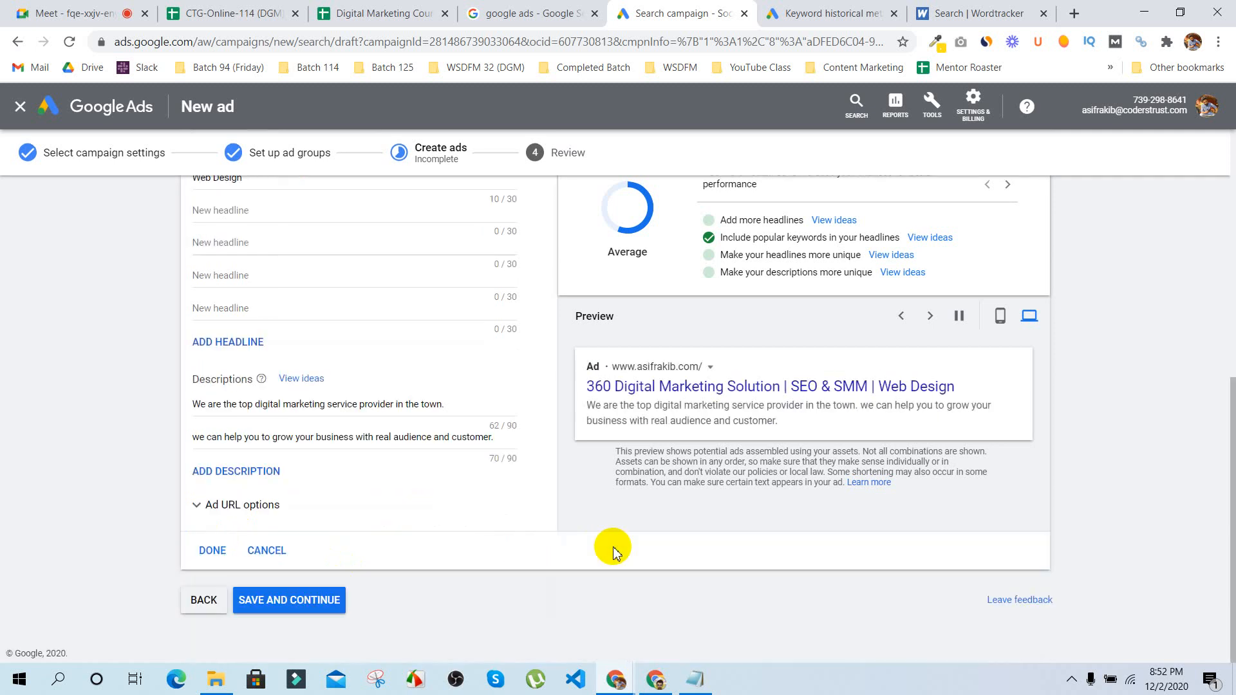
pyautogui.scroll(2, 612, 552)
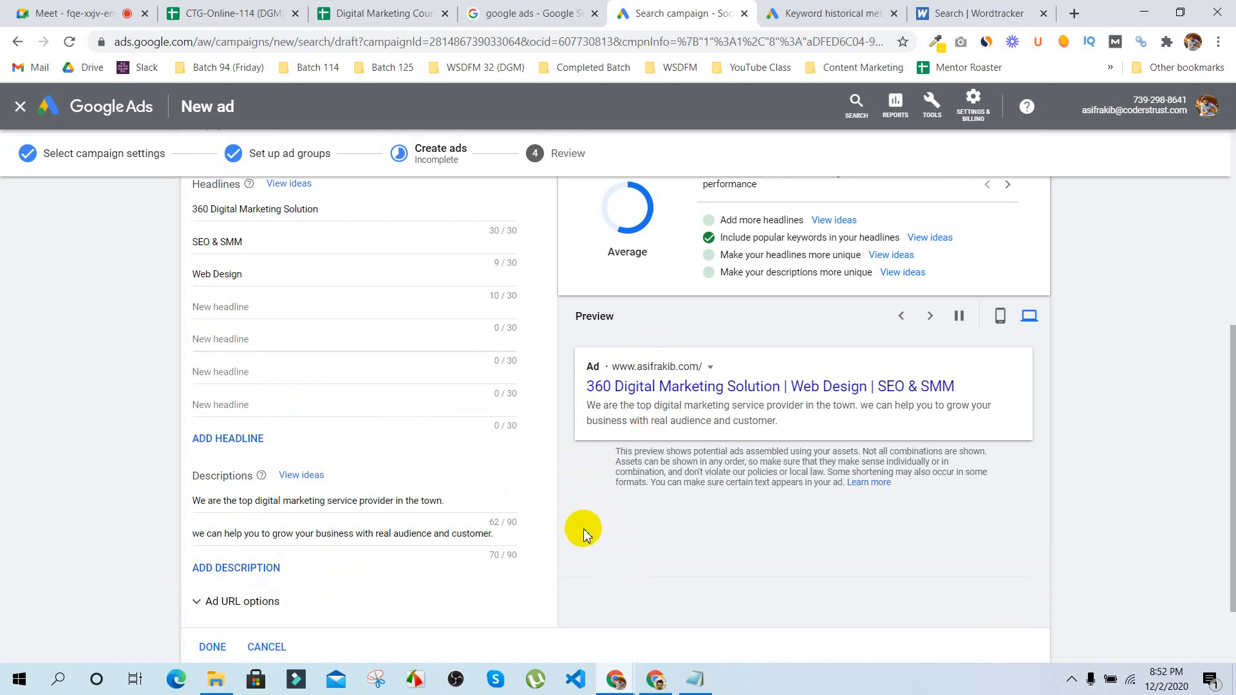
pyautogui.scroll(-2, 582, 531)
pyautogui.scroll(2, 582, 531)
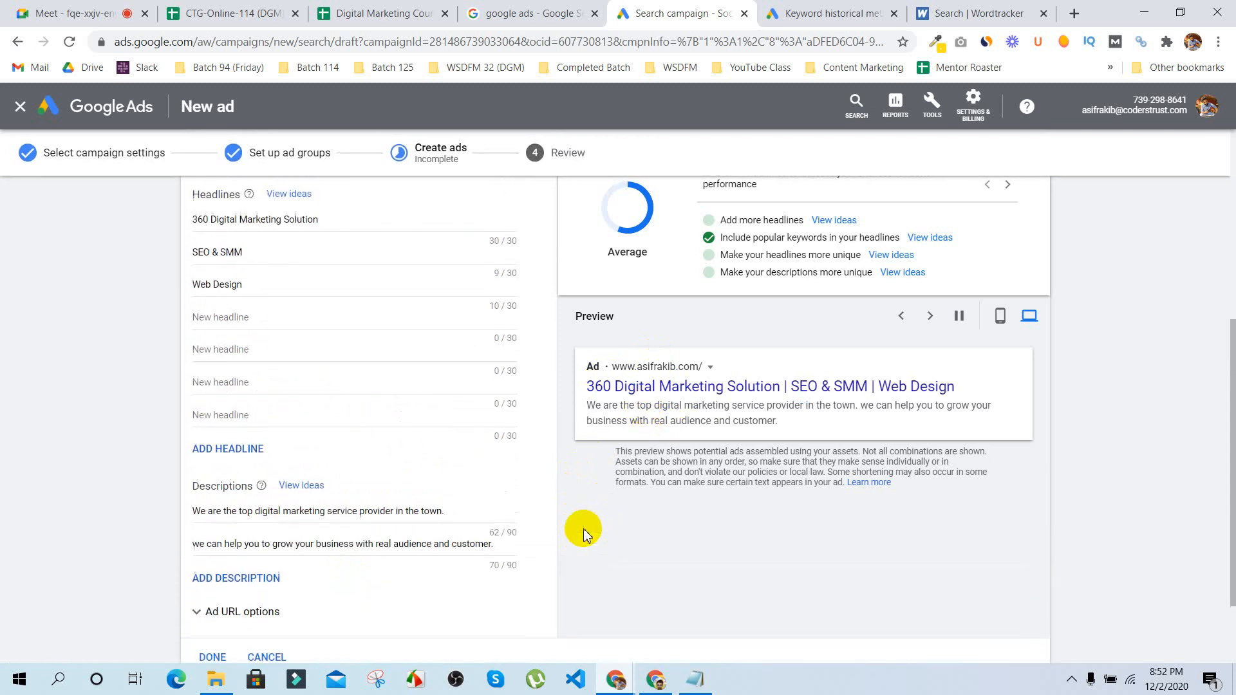
pyautogui.scroll(2, 1087, 484)
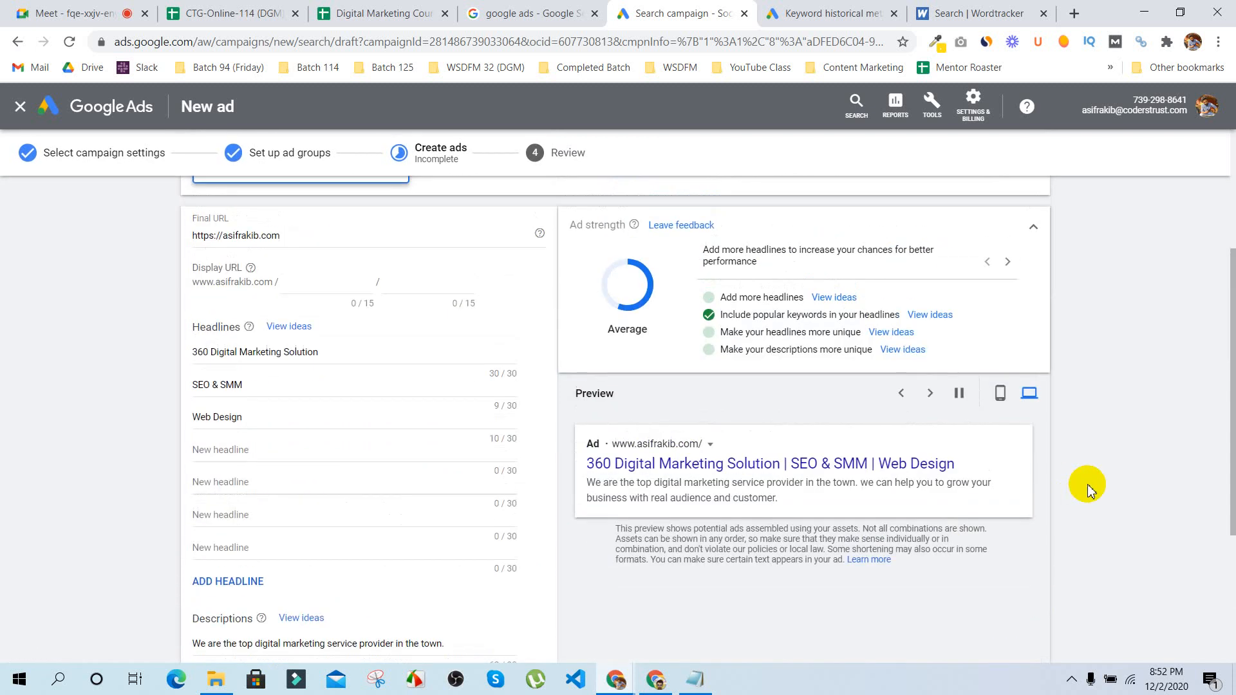
pyautogui.scroll(-1, 1087, 484)
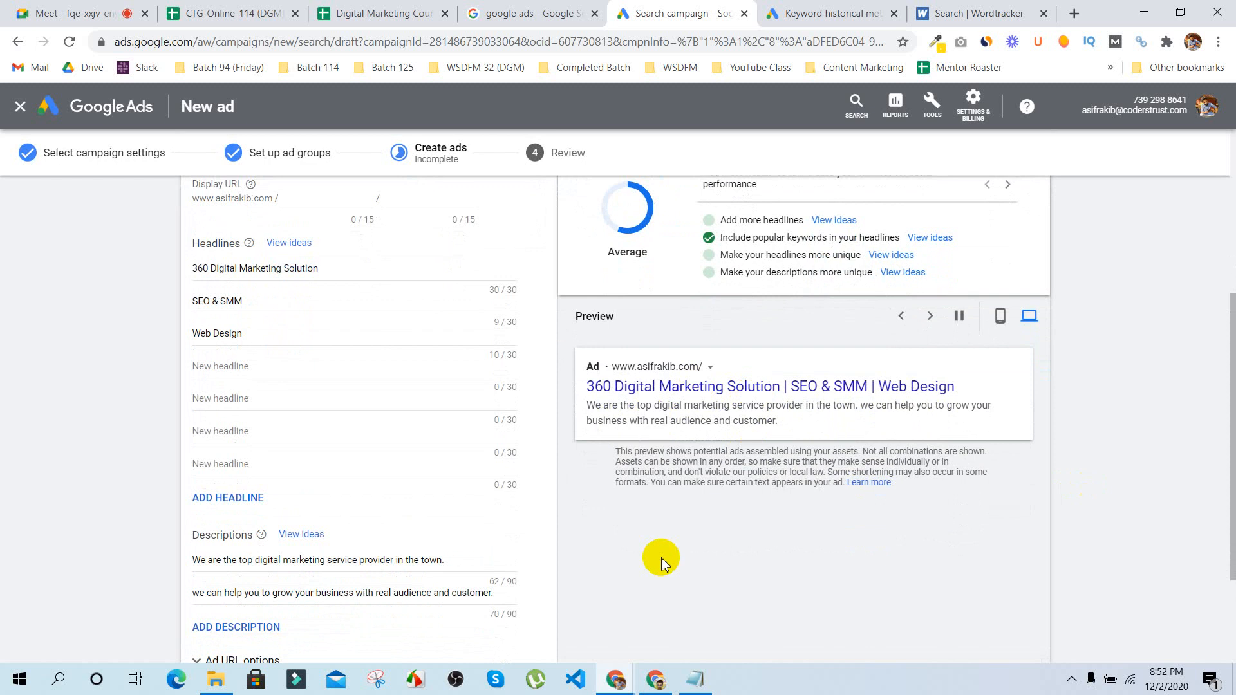
pyautogui.scroll(-2, 661, 561)
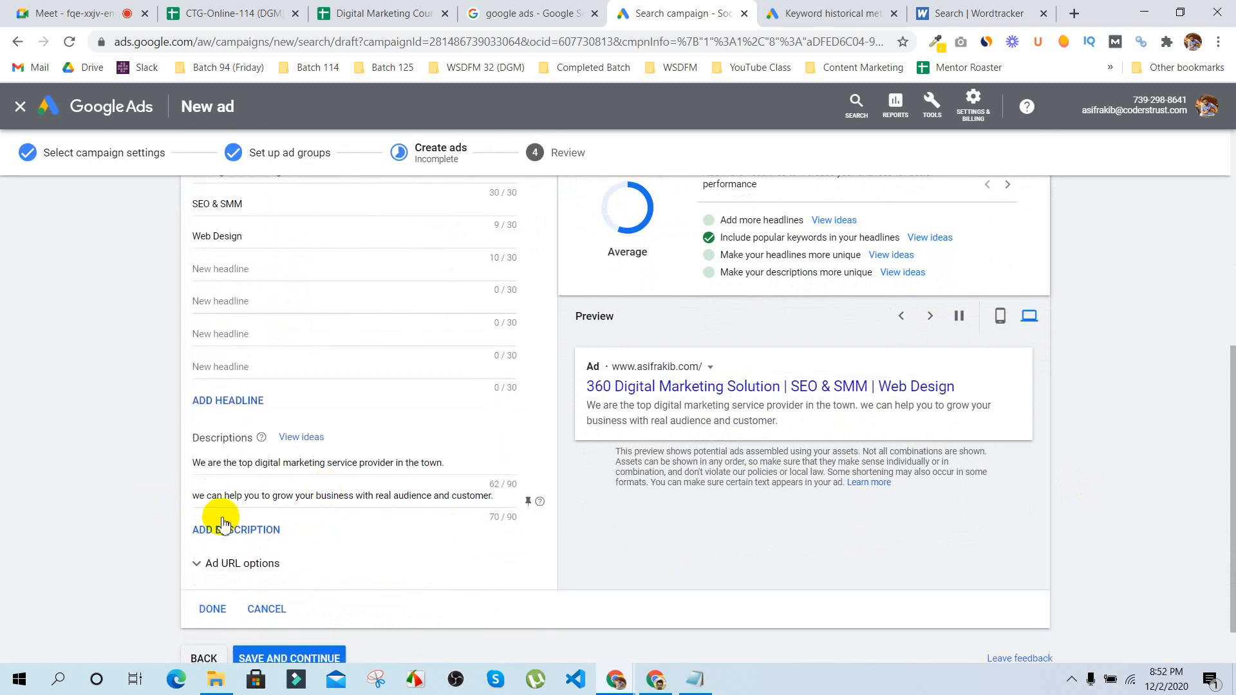
# Step: Add a third description reading "SEO, SMM & Wevb Design and development" and open the spelling suggestions for "Wevb"
pyautogui.click(248, 529)
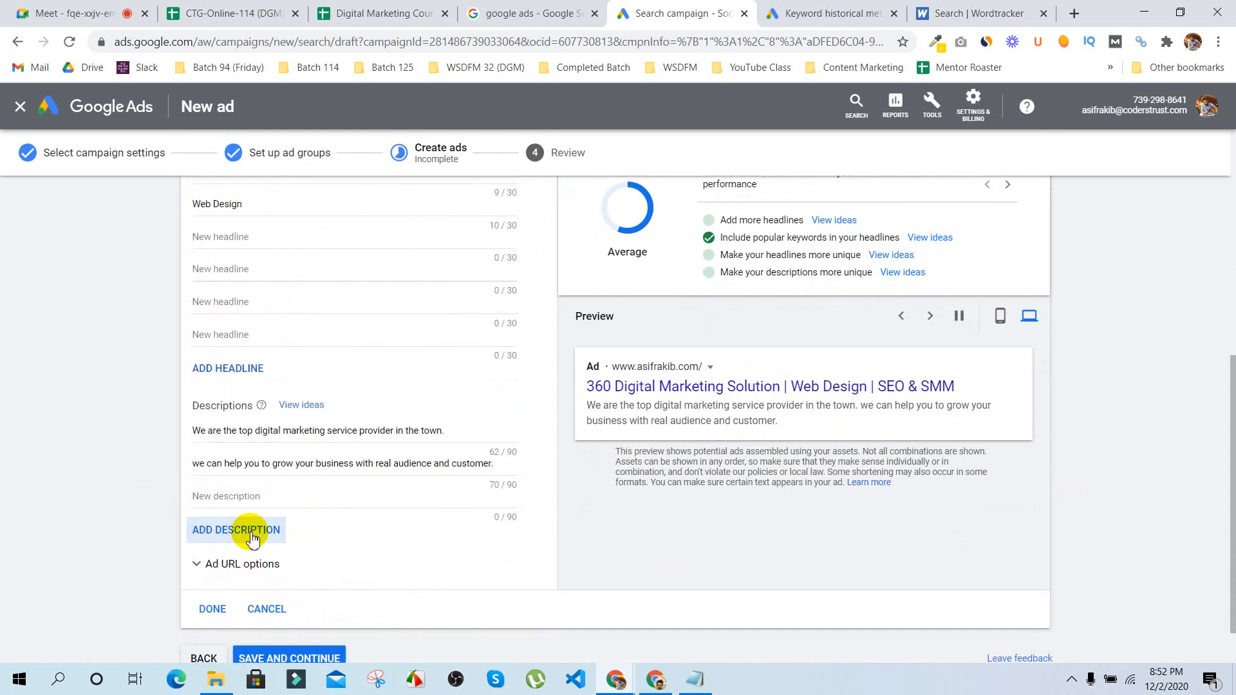
pyautogui.click(248, 497)
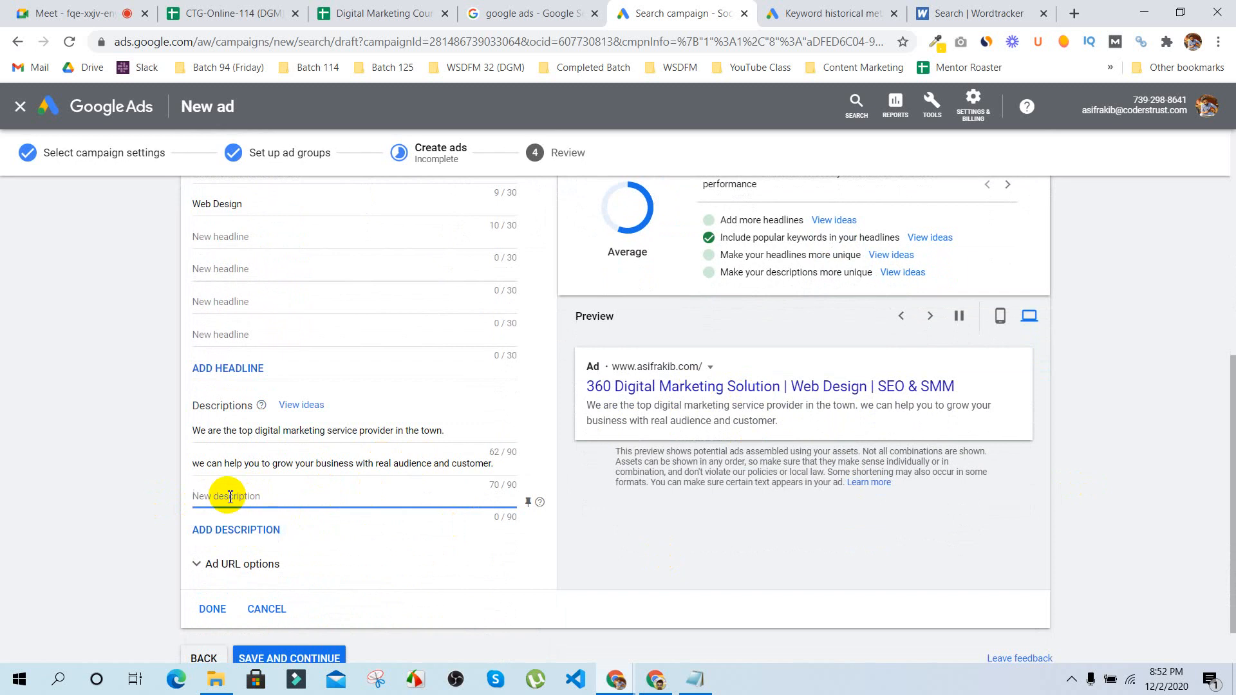
pyautogui.write('SEO, SMM')
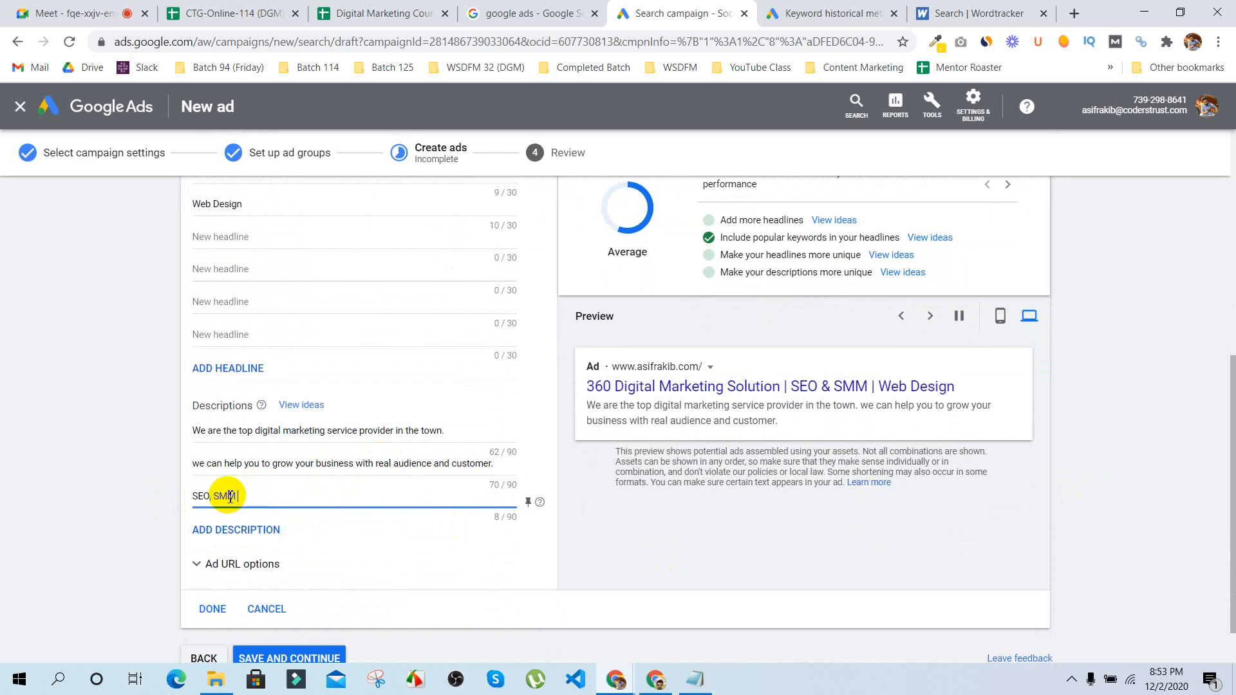
pyautogui.write(' & Wevb ')
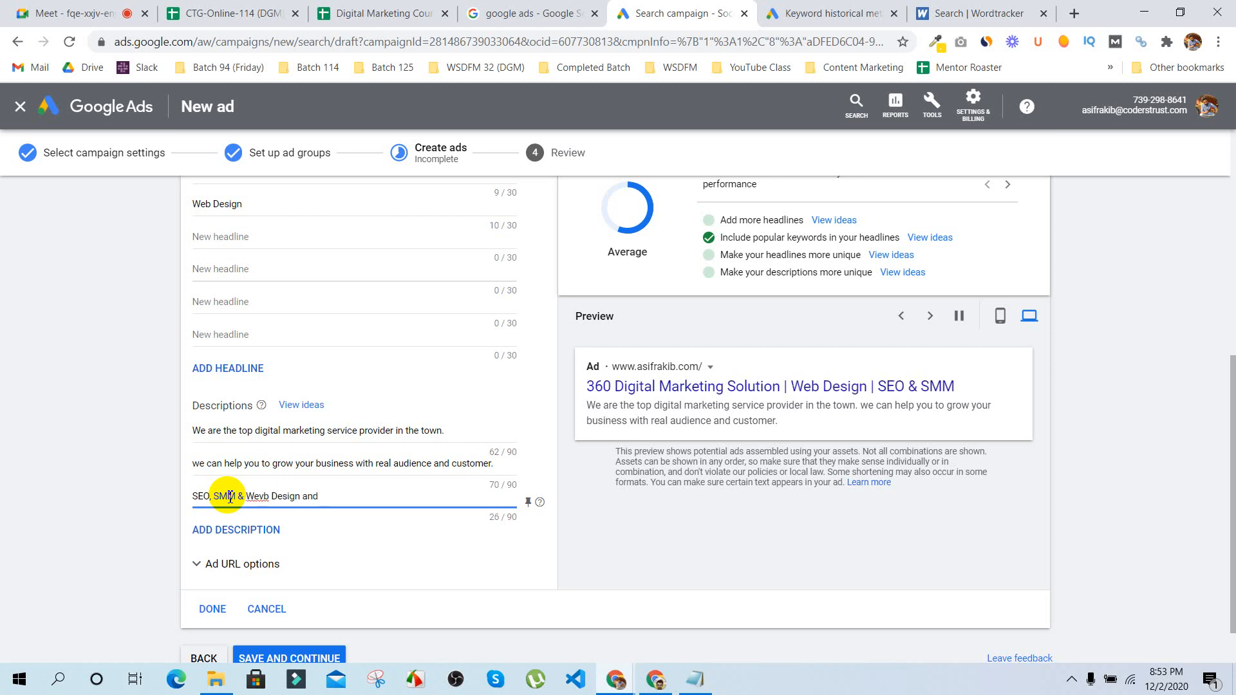
pyautogui.write('Design and development')
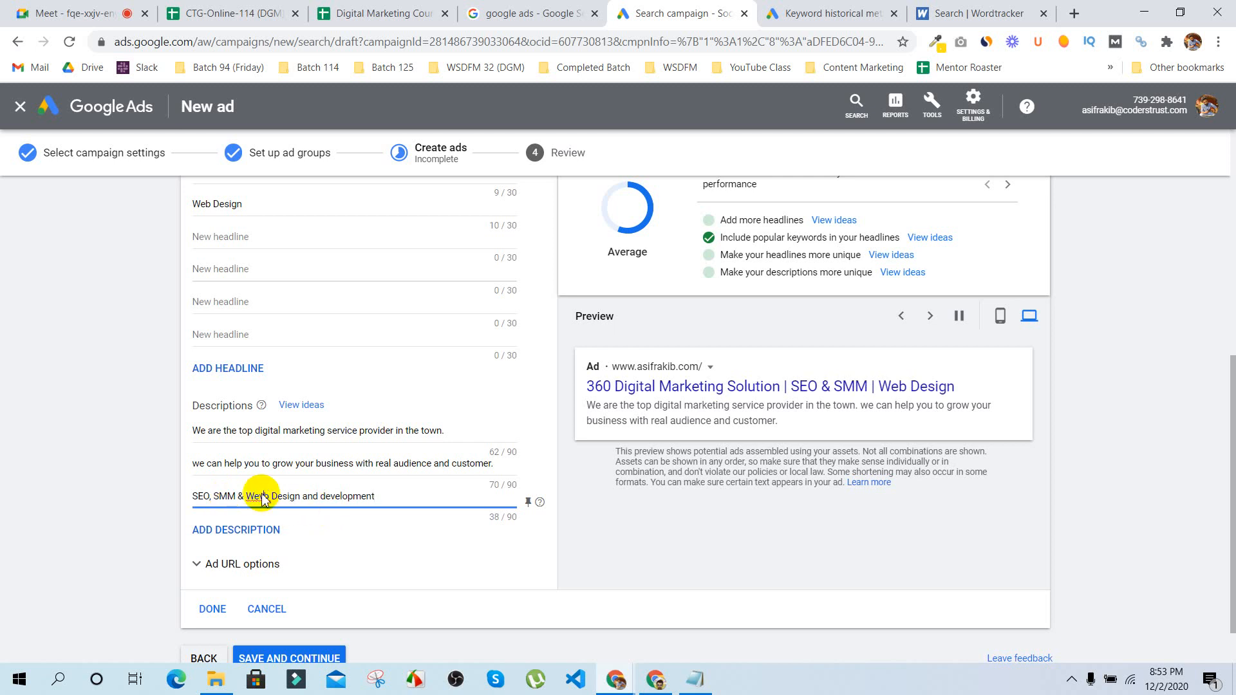
pyautogui.rightClick(261, 495)
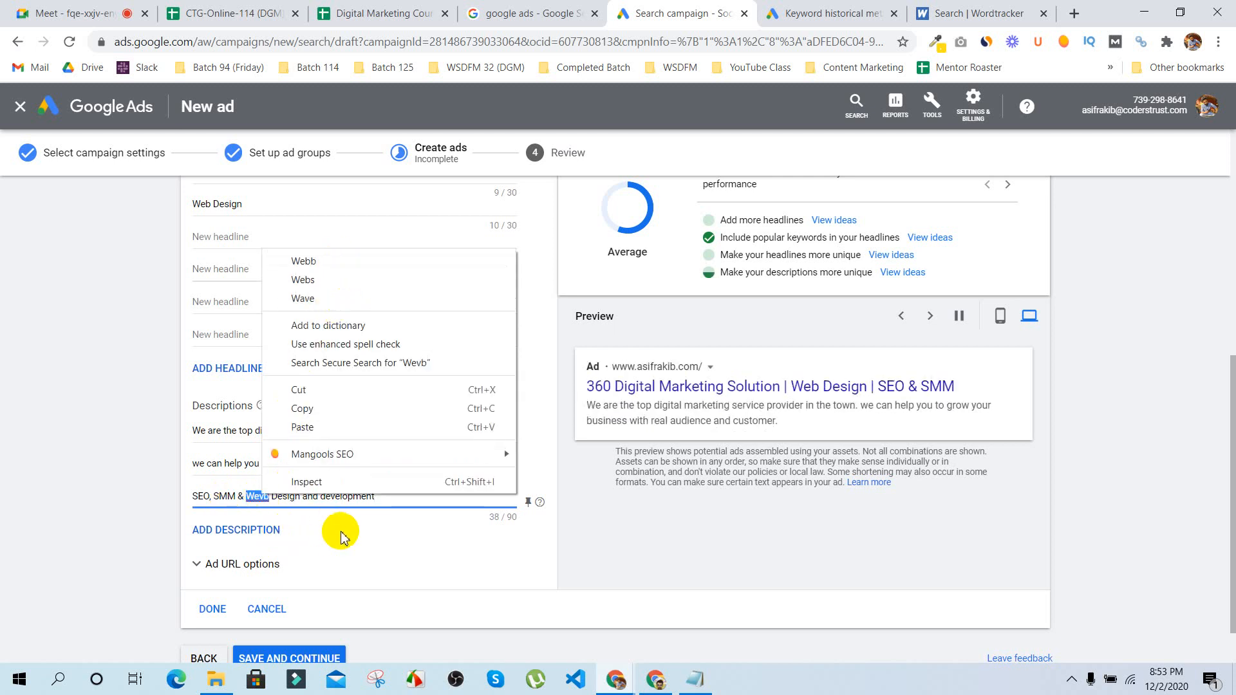
# Step: Correct the misspelled word in the third description so it reads "SEO, SMM & Web Design and development"
pyautogui.click(367, 543)
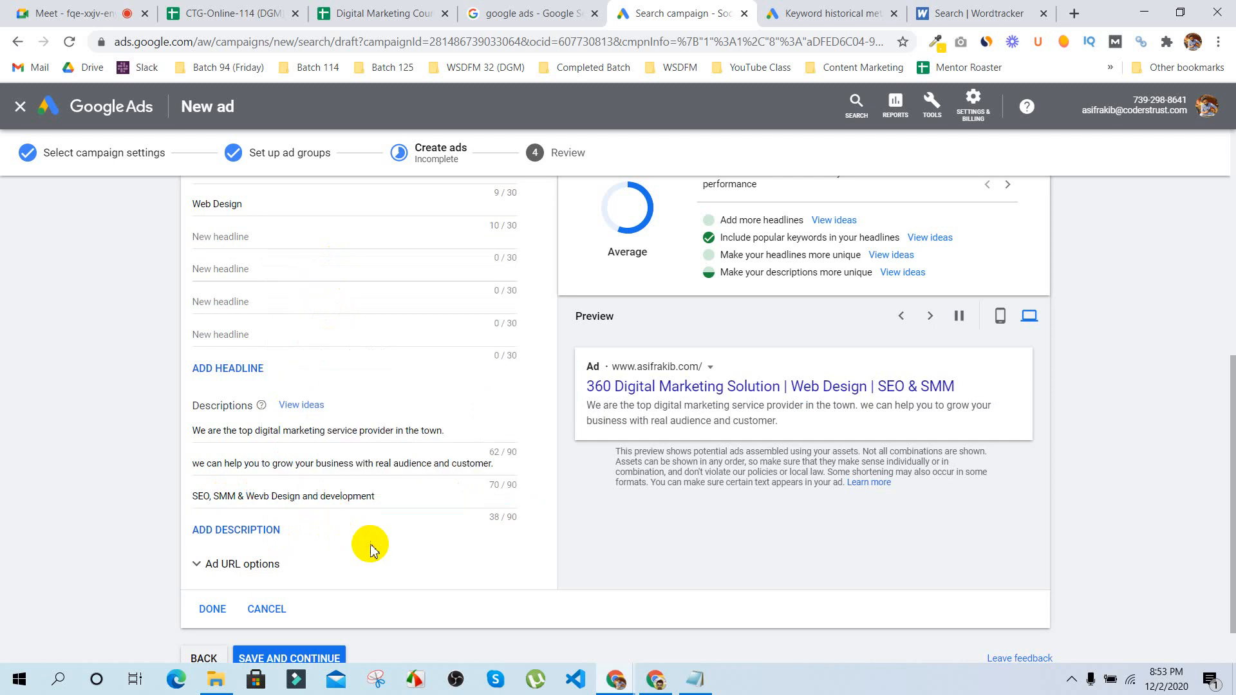
pyautogui.click(266, 493)
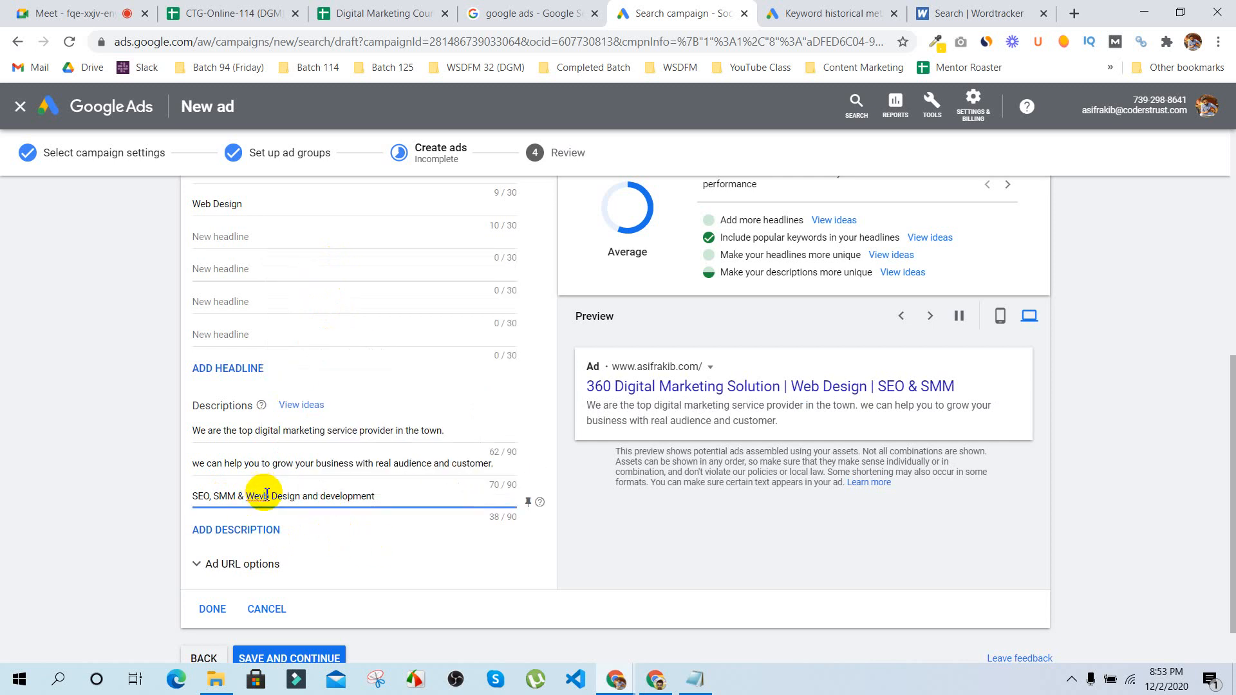
pyautogui.press('BackSpace')
pyautogui.click(135, 505)
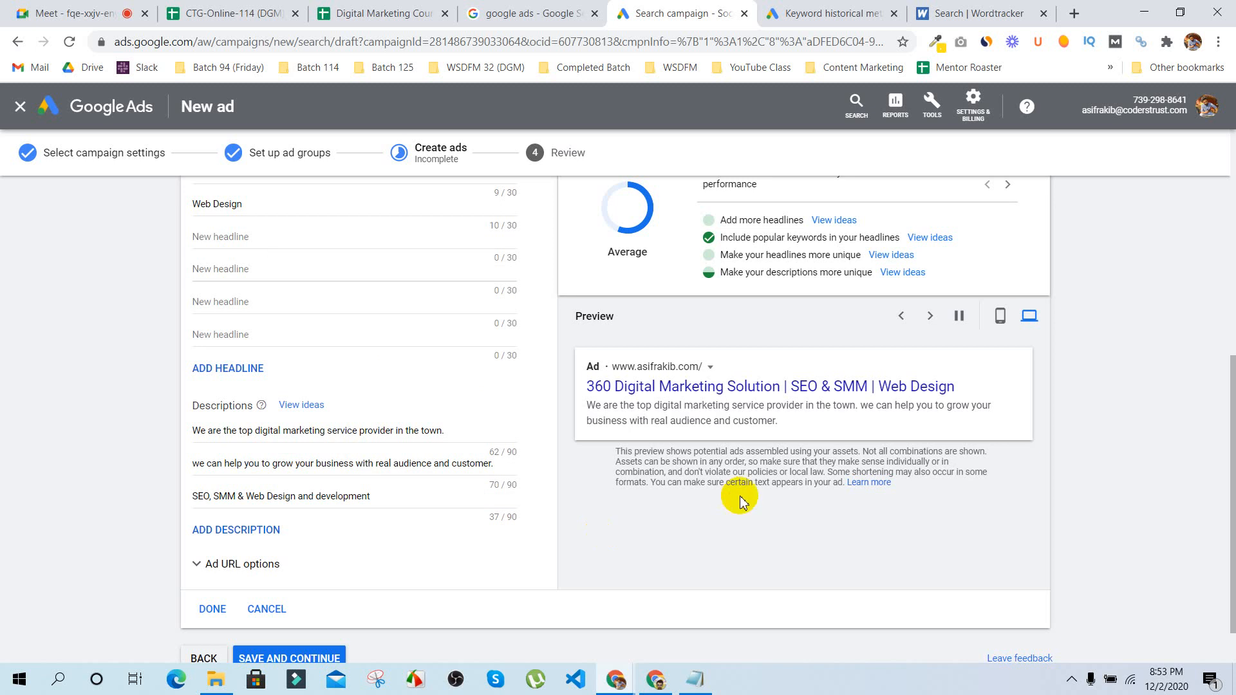
# Step: Preview the ad in the mobile layout, return to the desktop layout, and look over the headlines and descriptions
pyautogui.click(1001, 317)
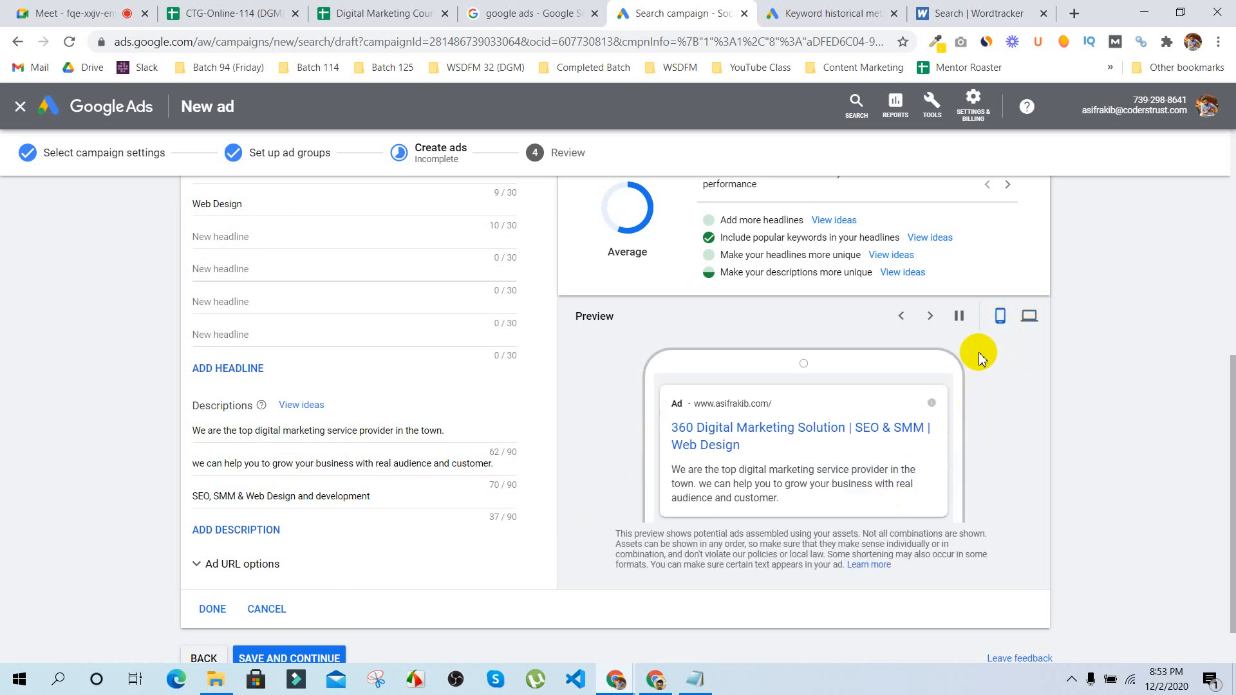
pyautogui.click(1029, 316)
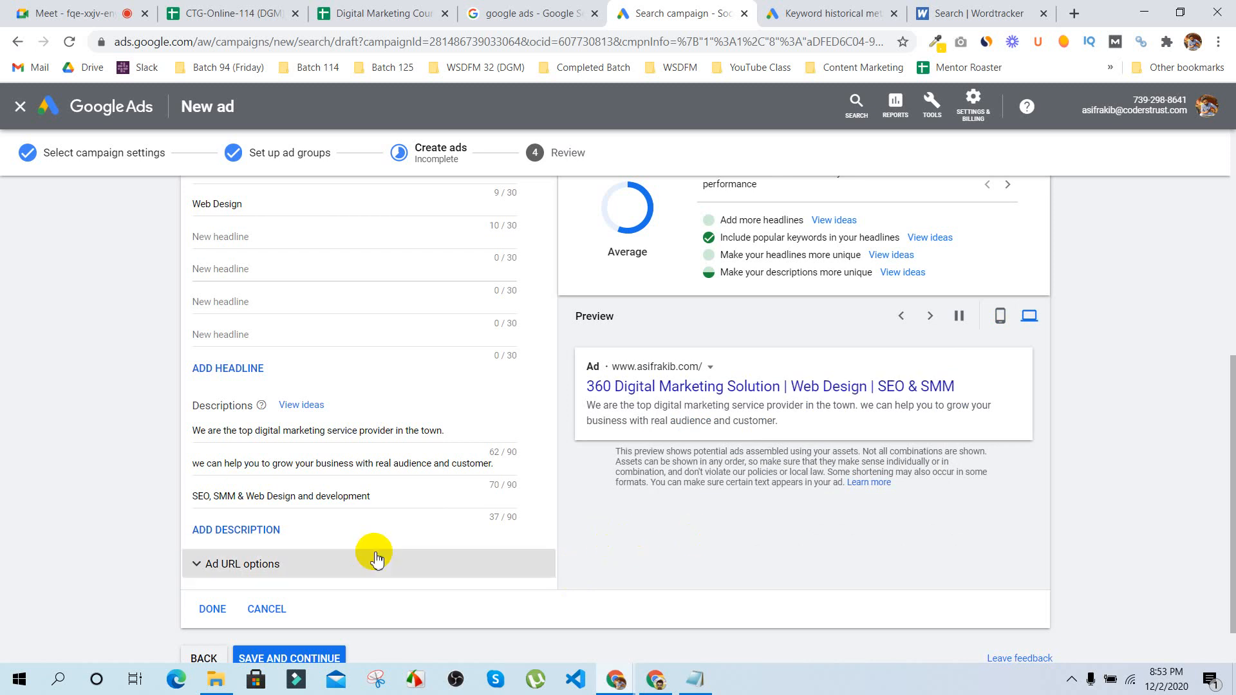
pyautogui.scroll(3, 125, 513)
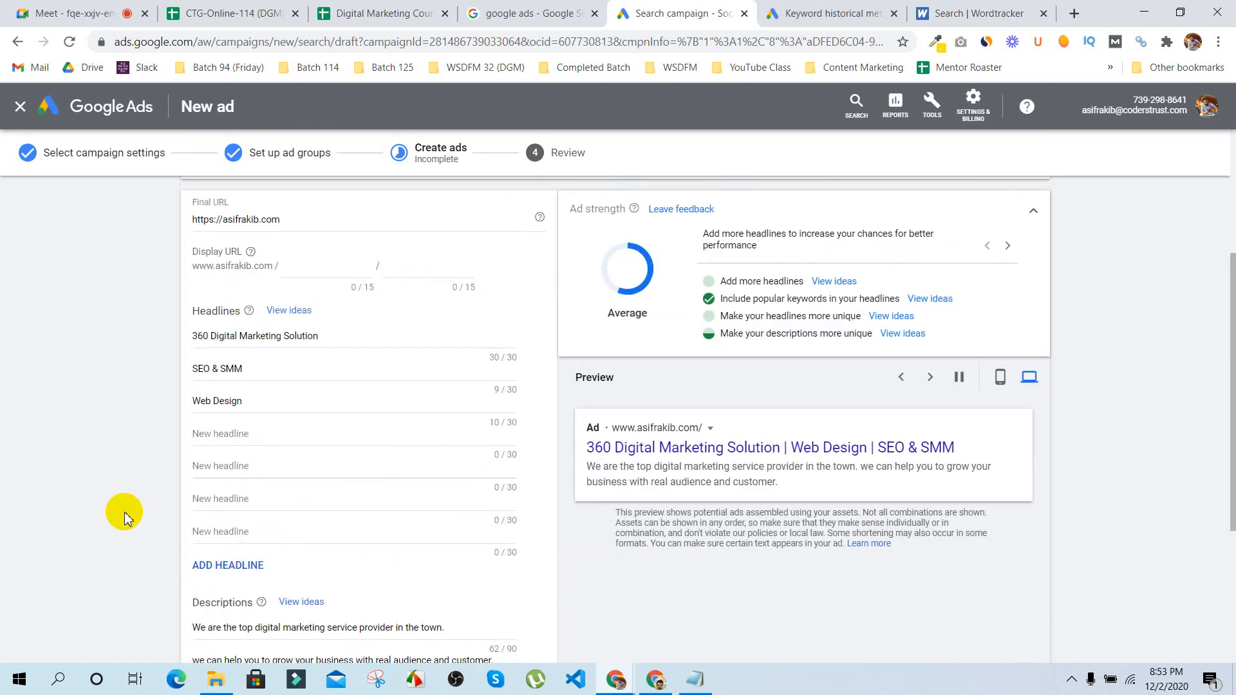
pyautogui.scroll(-2, 124, 513)
pyautogui.scroll(-2, 125, 517)
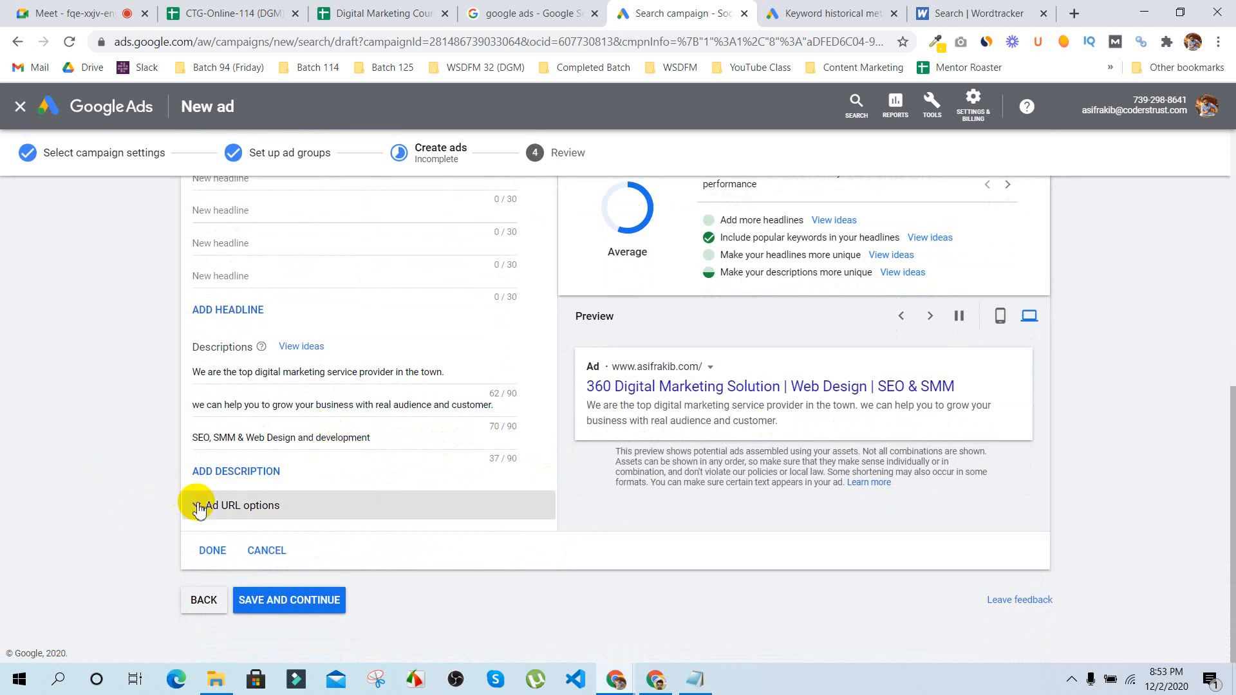
# Step: Expand the Ad URL options, look through the tracking and custom parameter fields, and collapse the section
pyautogui.click(258, 506)
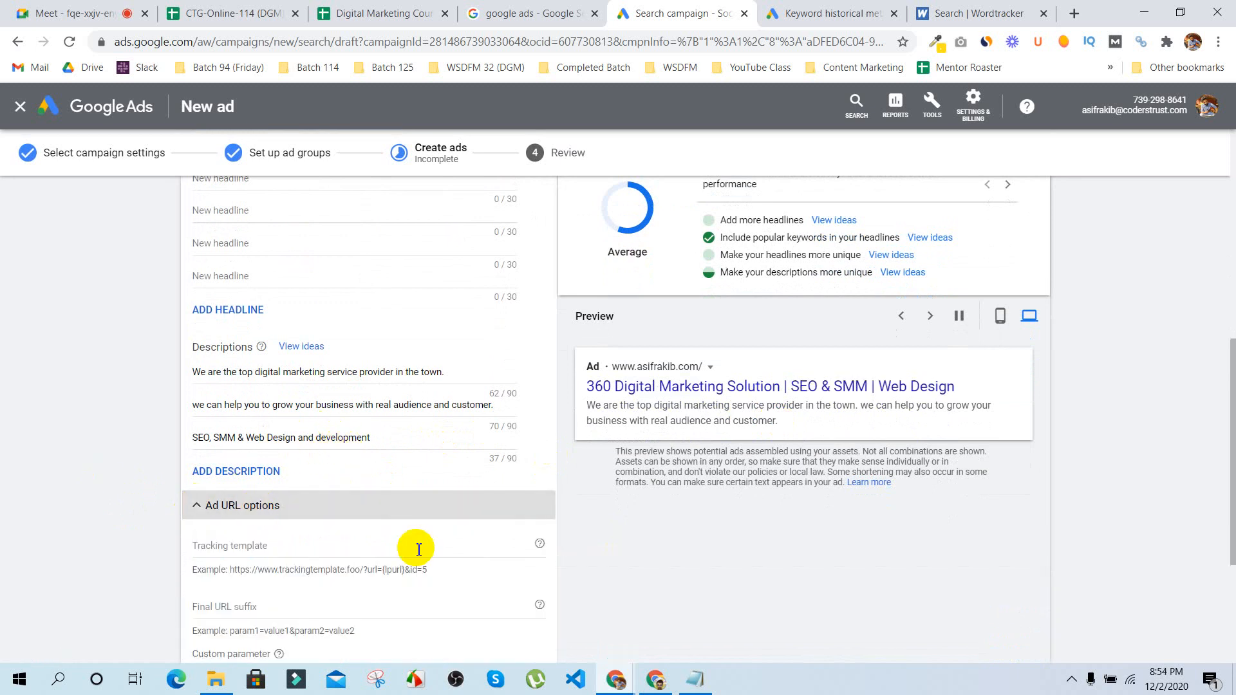
pyautogui.scroll(-3, 414, 489)
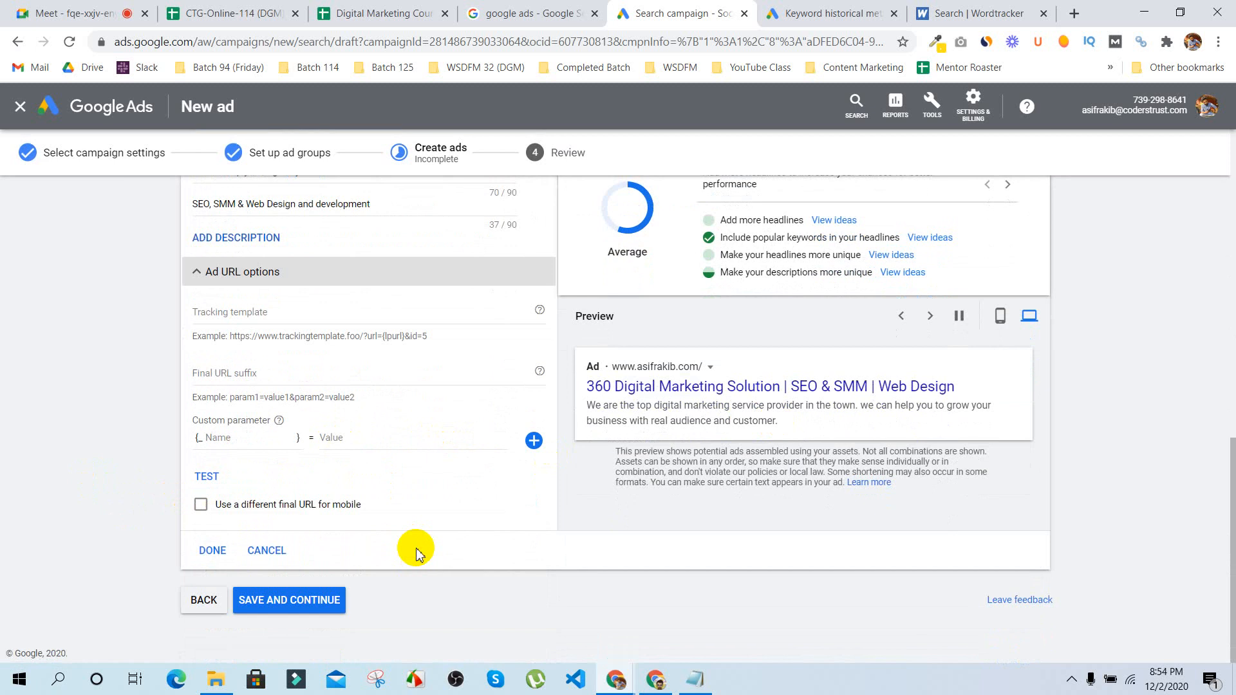
pyautogui.scroll(3, 416, 553)
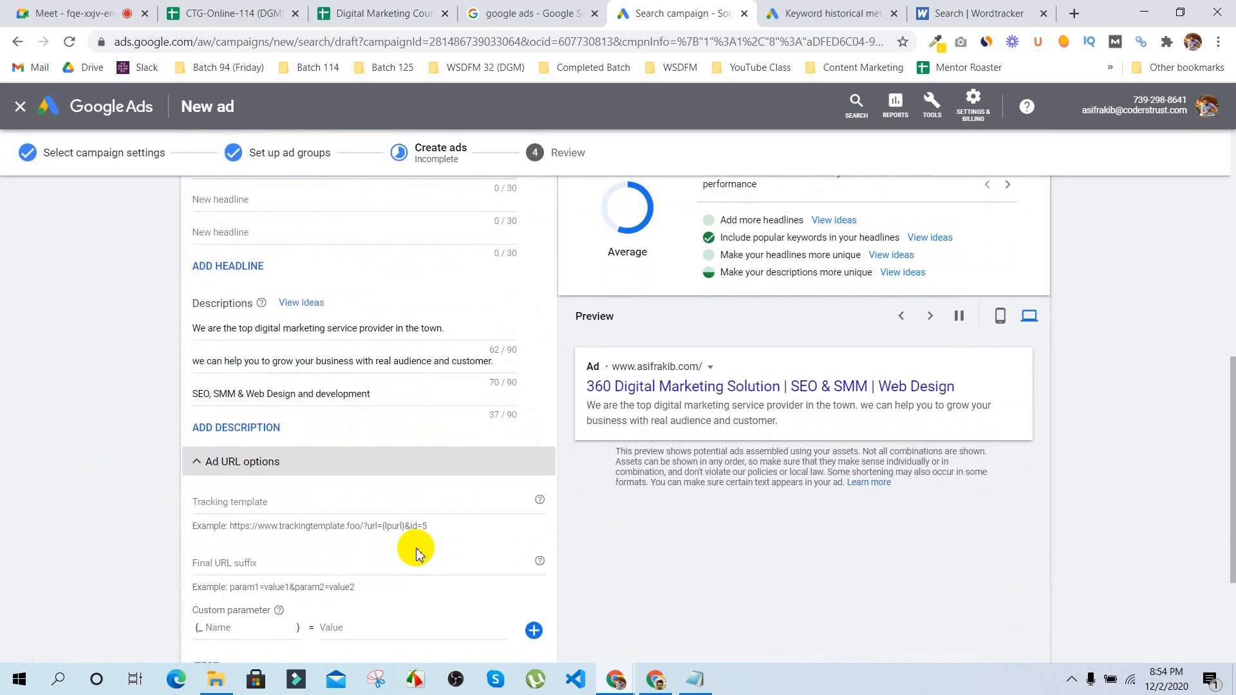
pyautogui.click(195, 474)
# Step: Finish the responsive search ad and save it to continue to the campaign review
pyautogui.scroll(8, 124, 515)
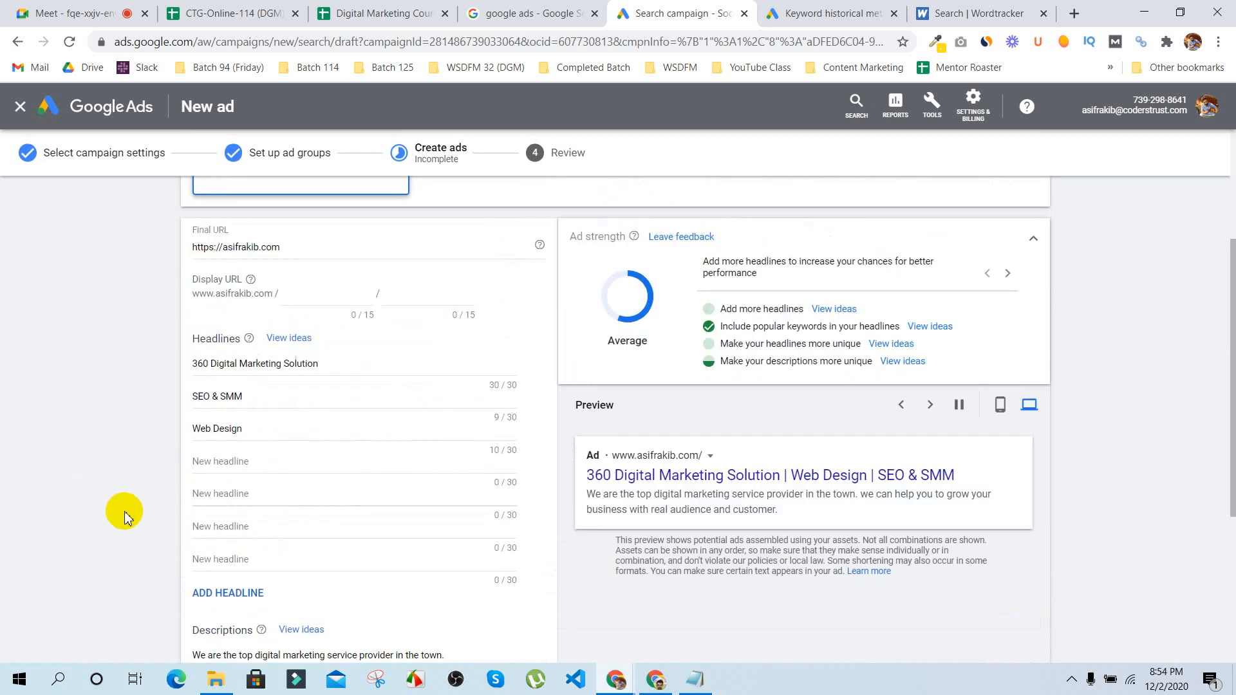
pyautogui.scroll(-7, 124, 515)
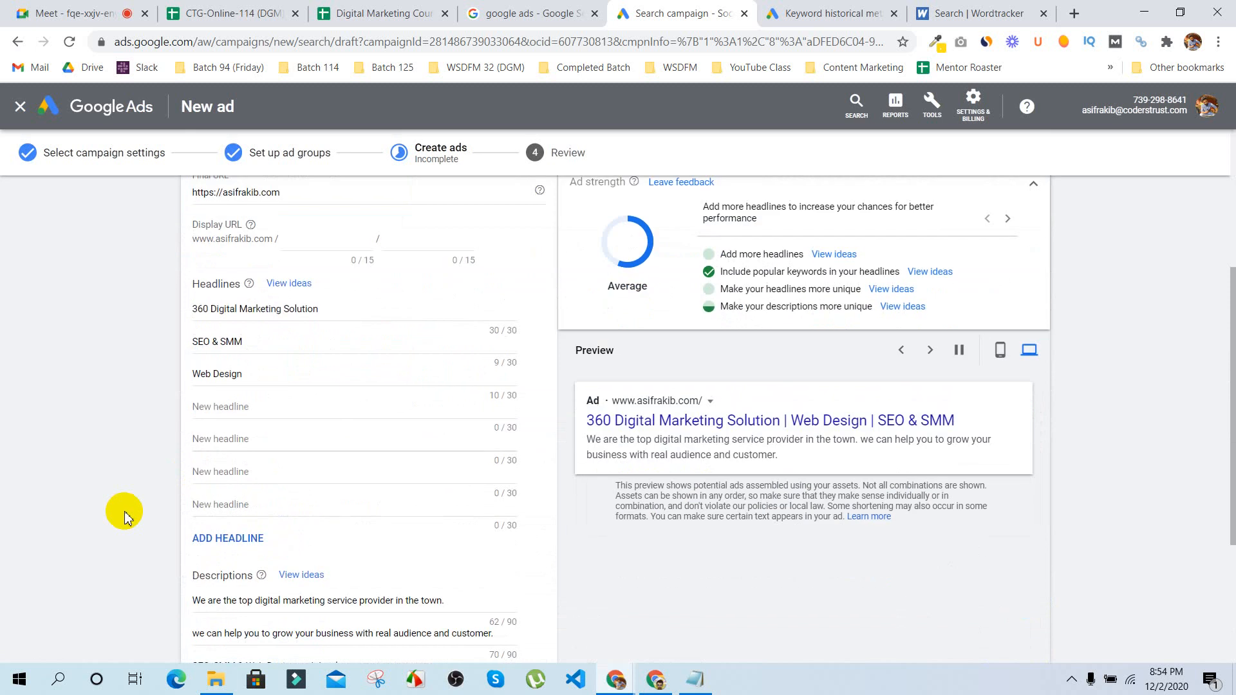
pyautogui.scroll(7, 124, 515)
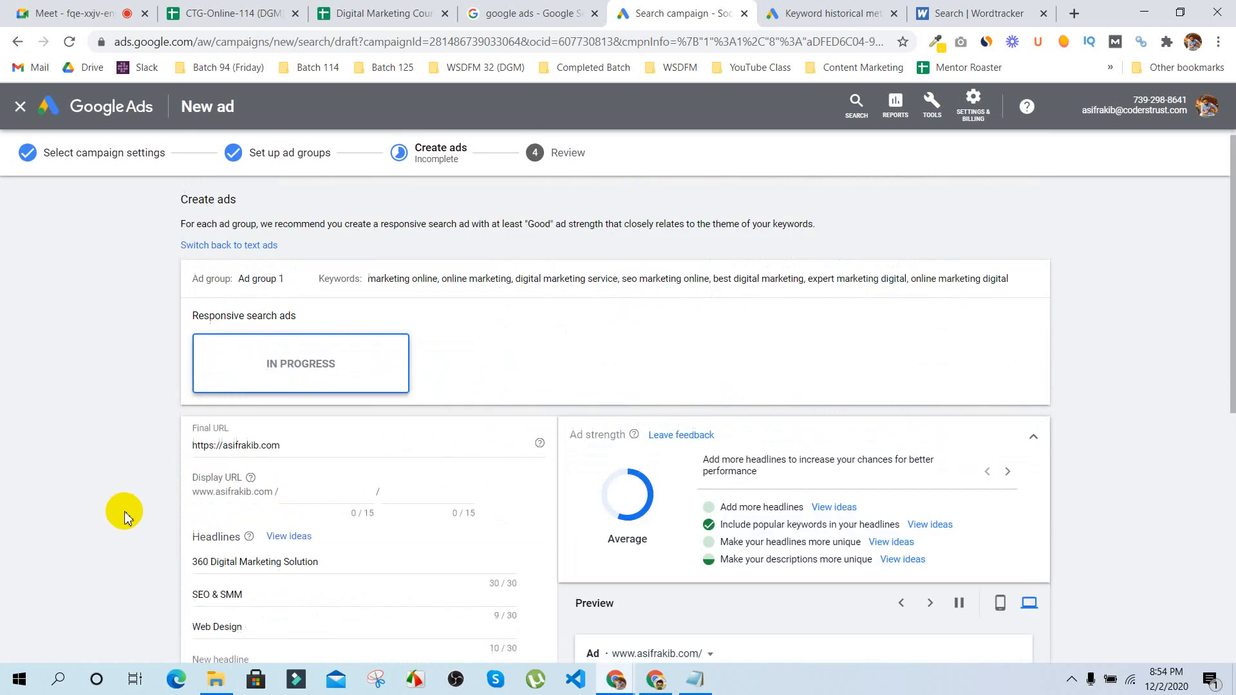
pyautogui.scroll(-7, 133, 500)
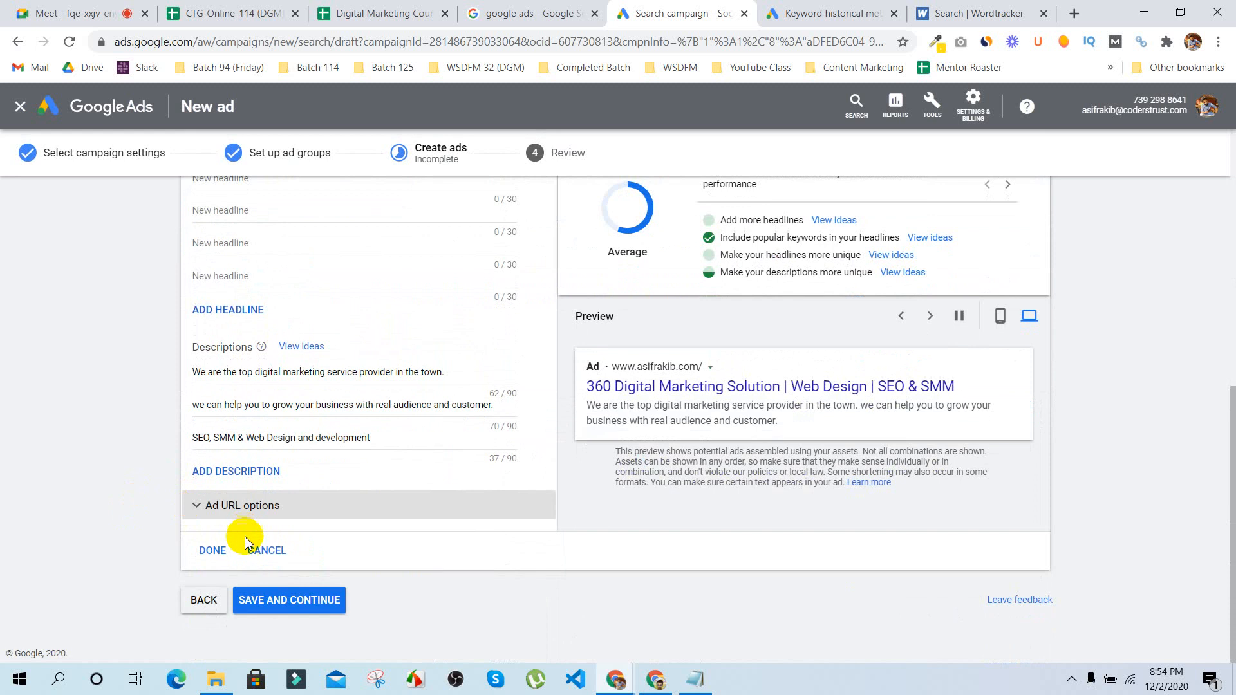
pyautogui.click(215, 549)
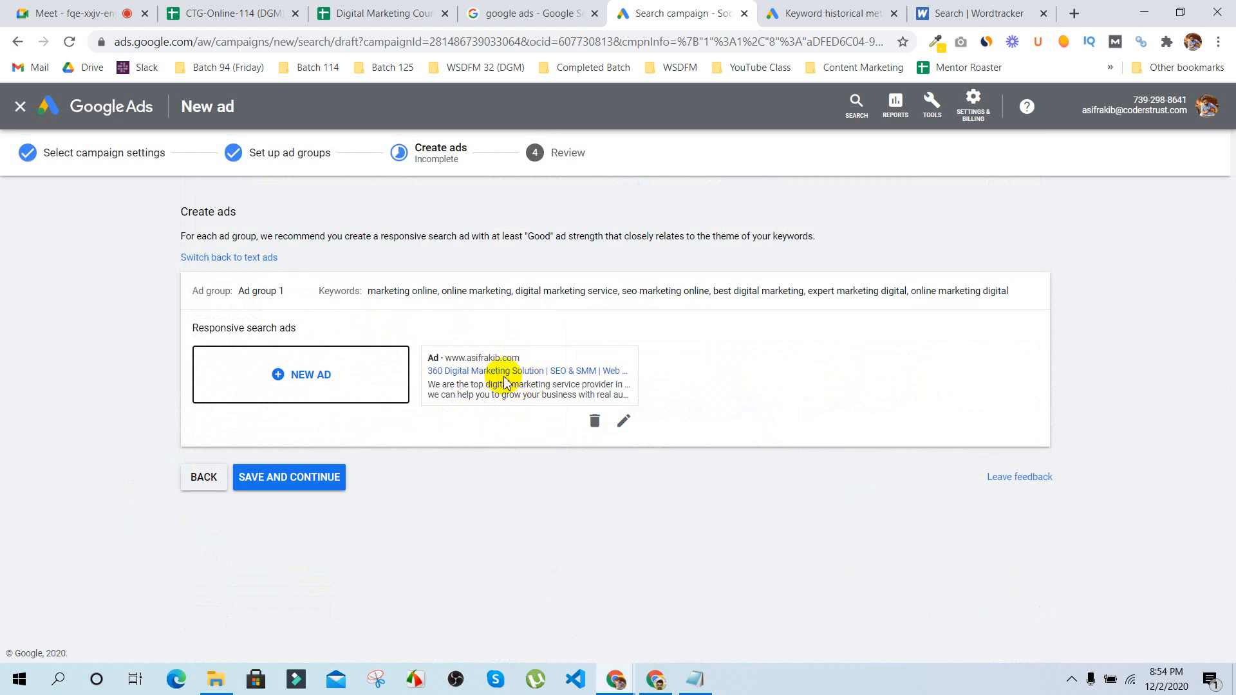
pyautogui.click(284, 478)
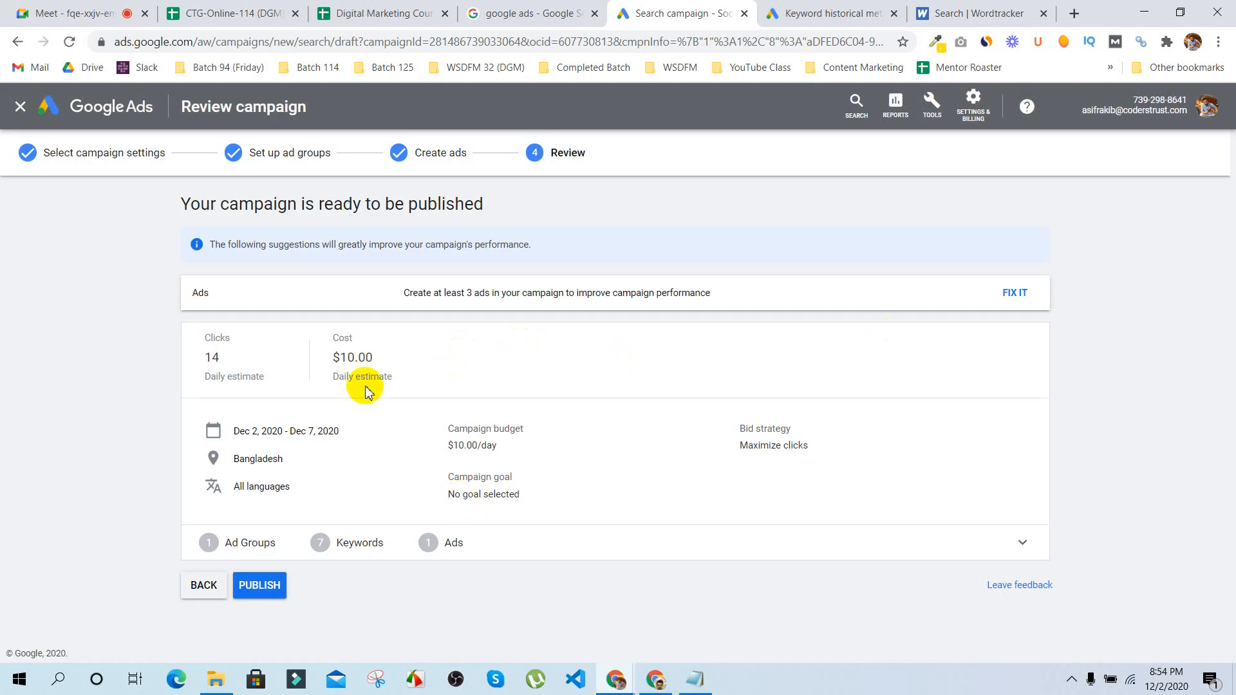
# Step: Expand the campaign summary's details and examine the ad, its ad group and the keyword list
pyautogui.click(1016, 542)
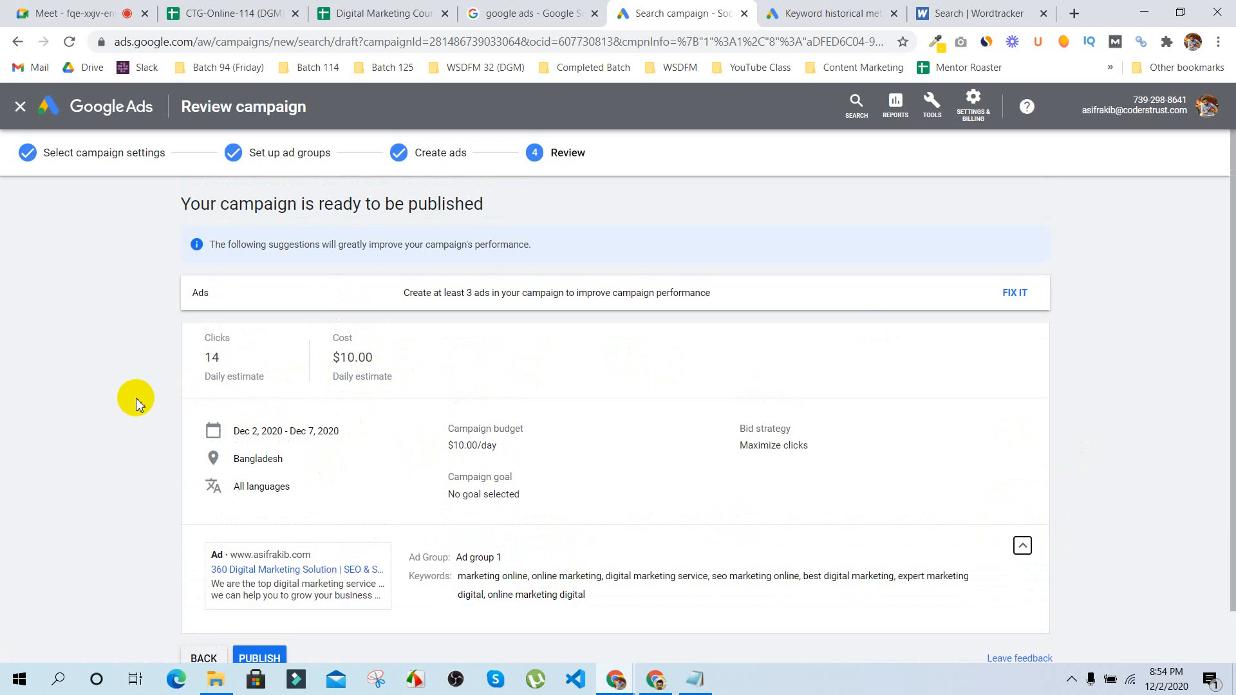
pyautogui.scroll(-1, 135, 402)
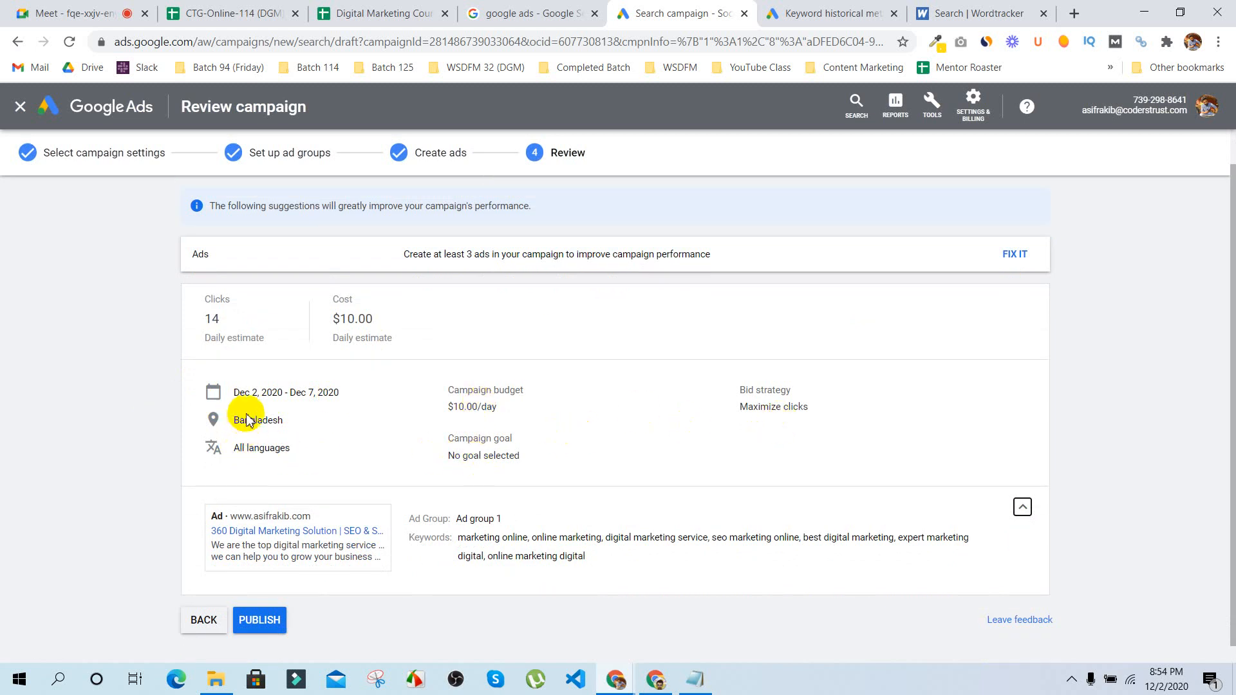
pyautogui.scroll(-1, 378, 451)
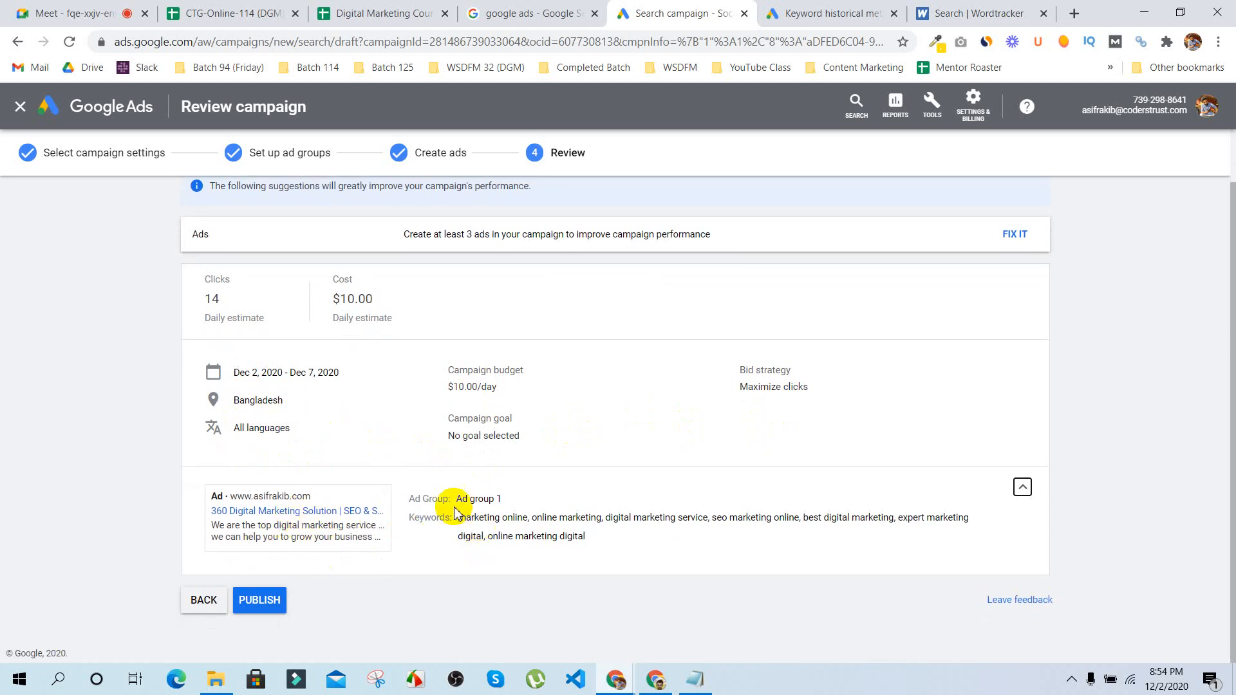
pyautogui.moveTo(462, 504); pyautogui.dragTo(513, 493)
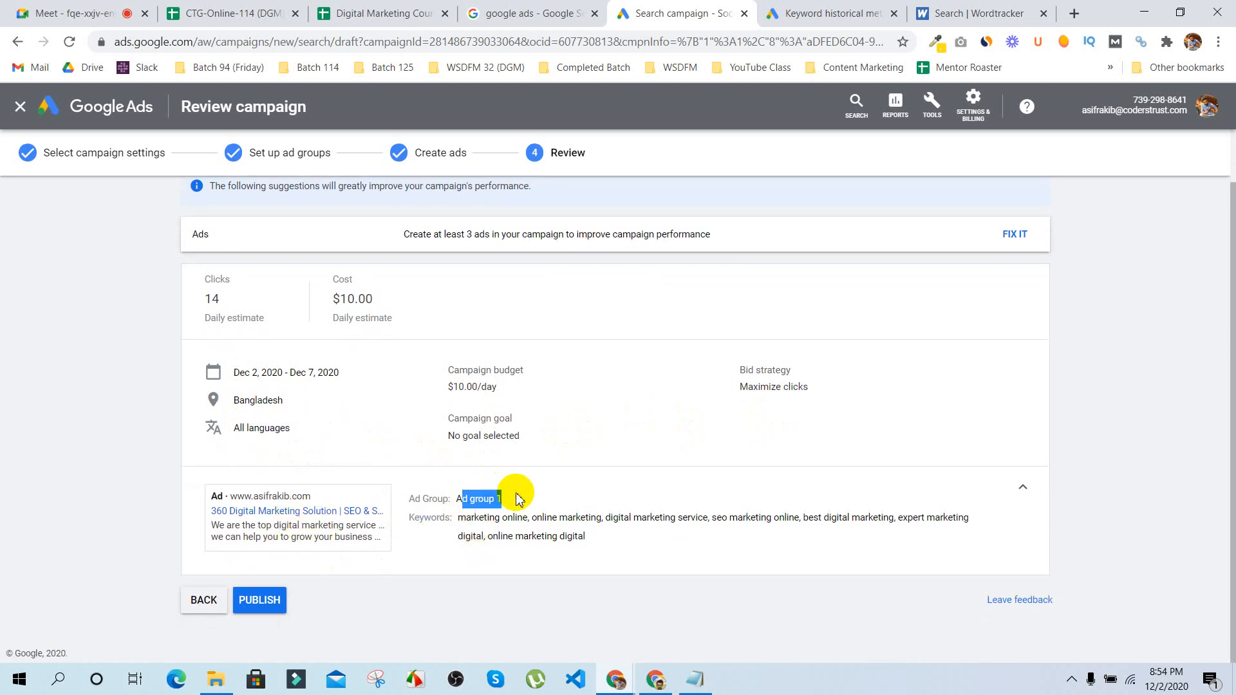
pyautogui.moveTo(589, 536); pyautogui.dragTo(459, 524)
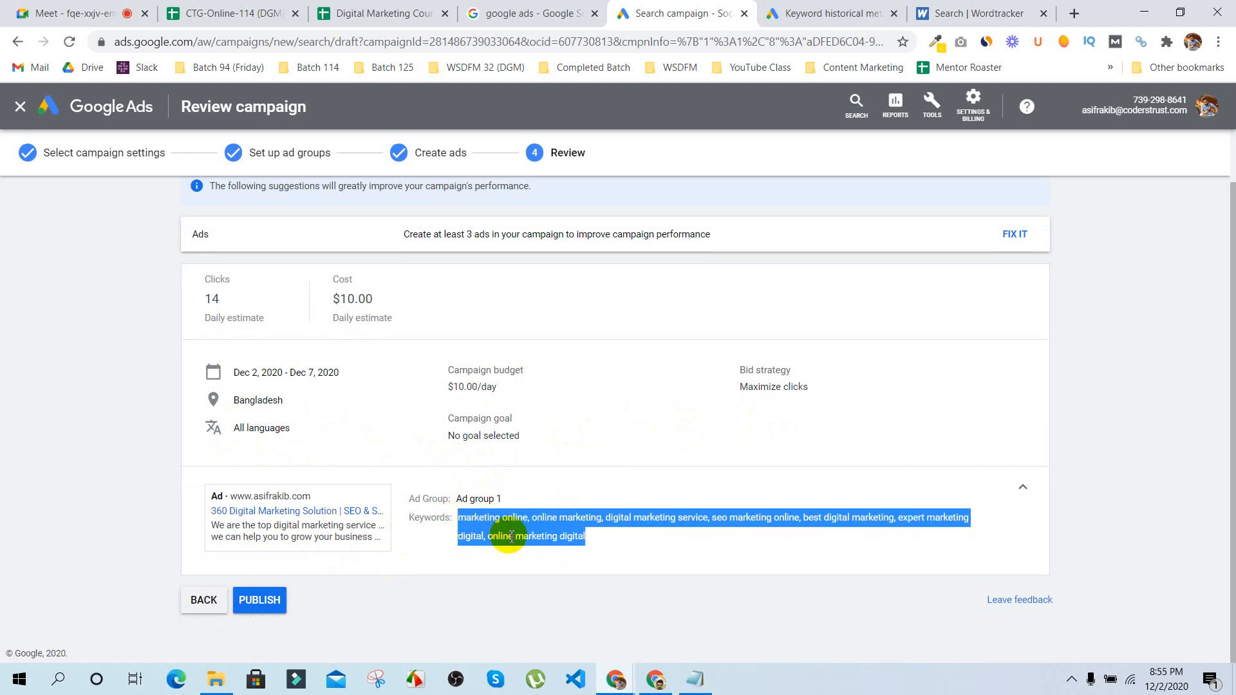
pyautogui.click(342, 608)
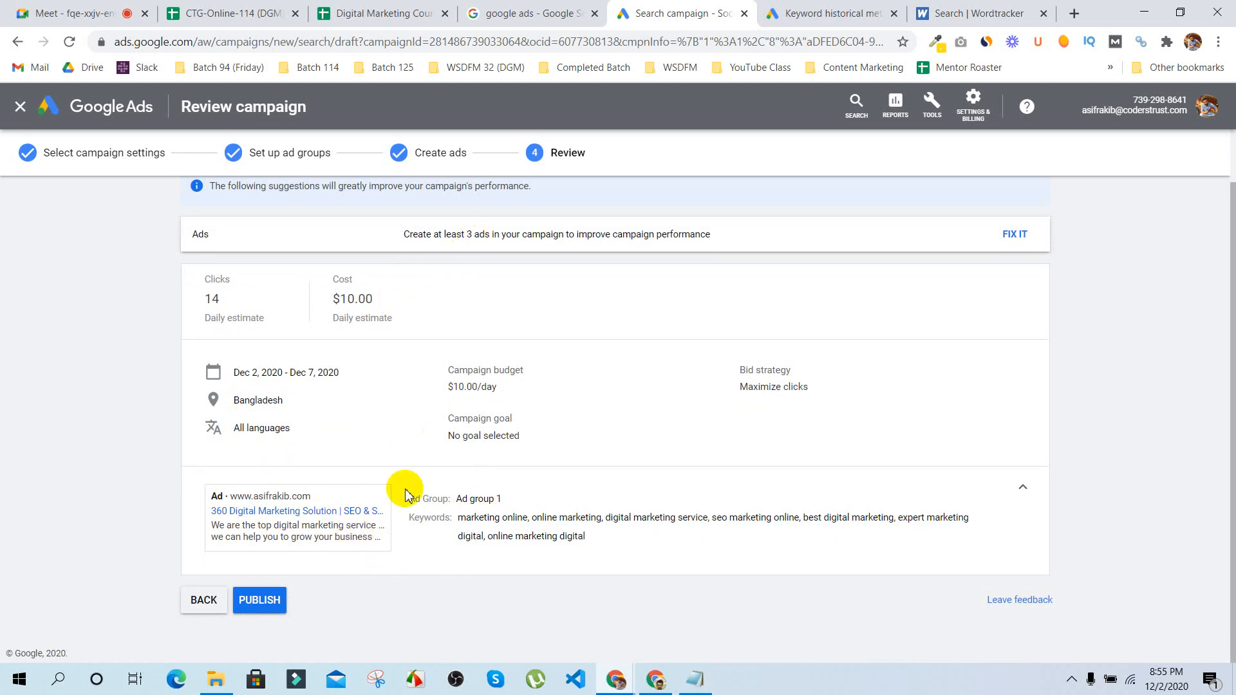
# Step: Return to the Create ads stage, open the existing responsive search ad for editing, and look over its headlines and descriptions
pyautogui.click(435, 156)
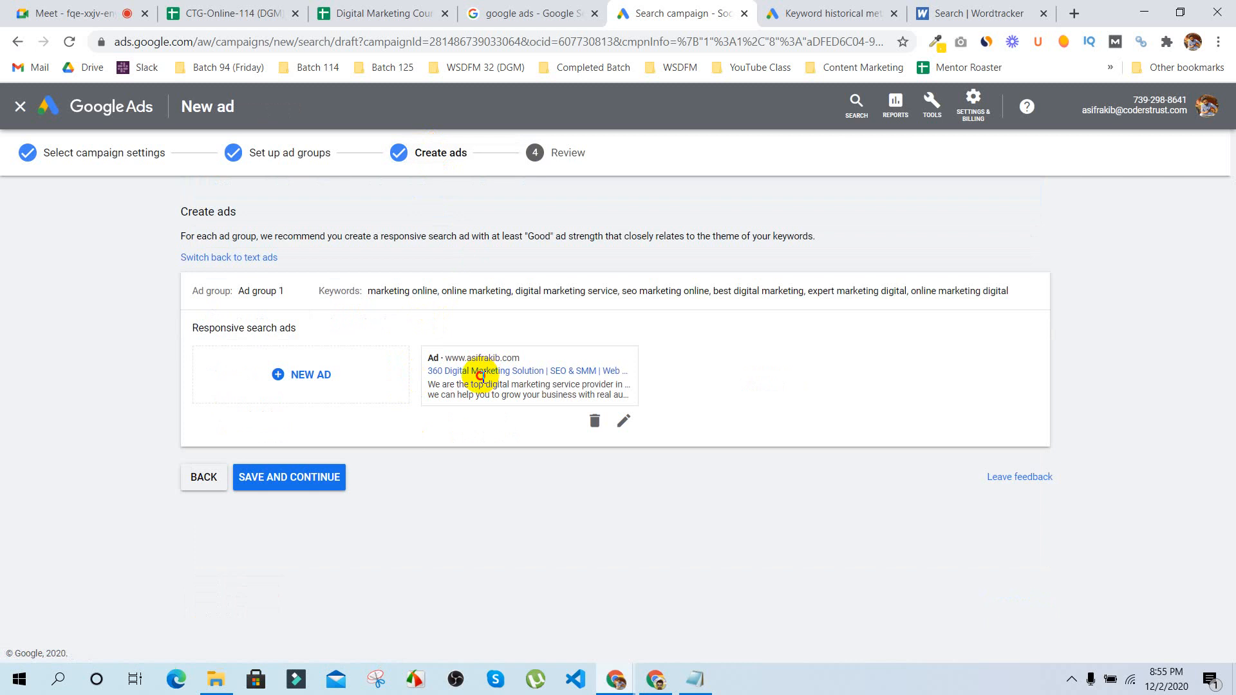
pyautogui.click(624, 422)
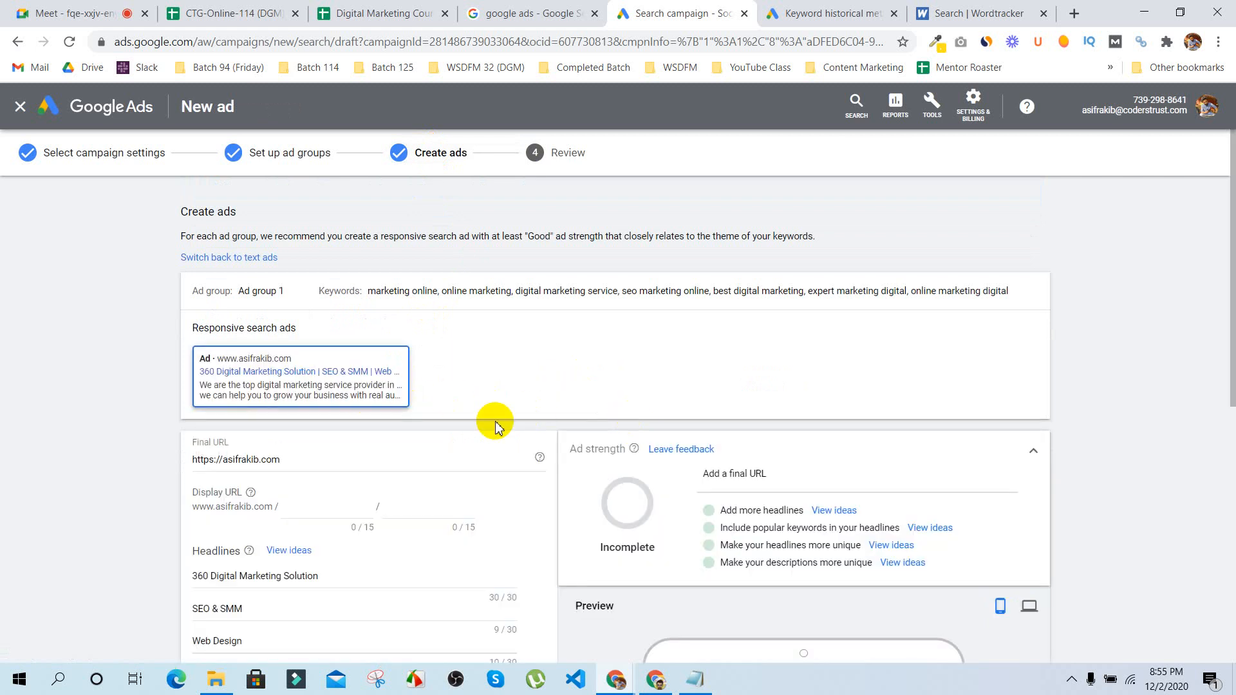
pyautogui.scroll(-4, 496, 425)
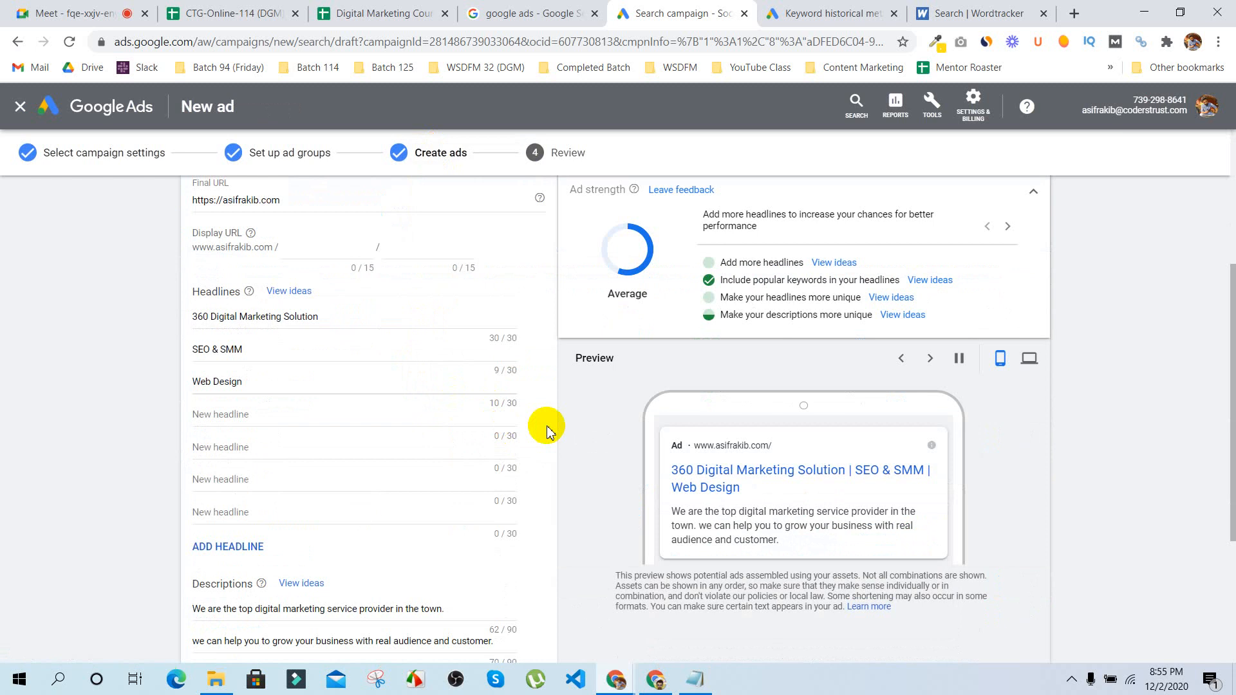
pyautogui.scroll(-2, 546, 431)
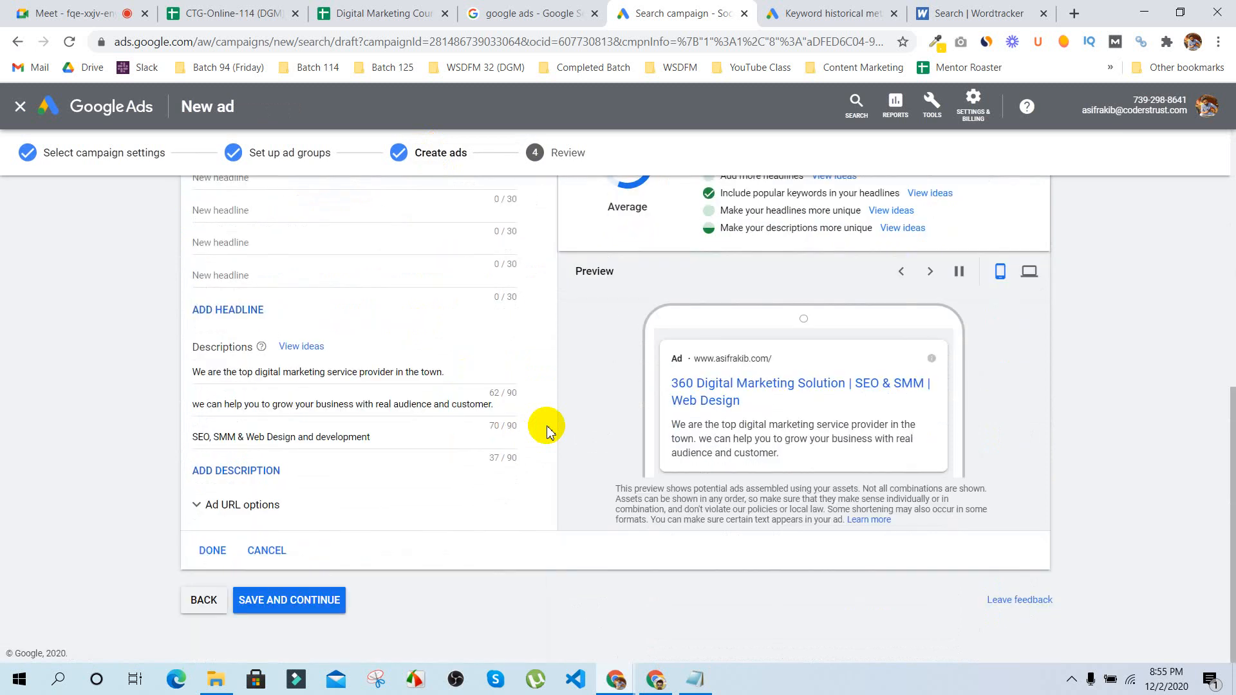
pyautogui.scroll(6, 477, 427)
pyautogui.scroll(-2, 477, 427)
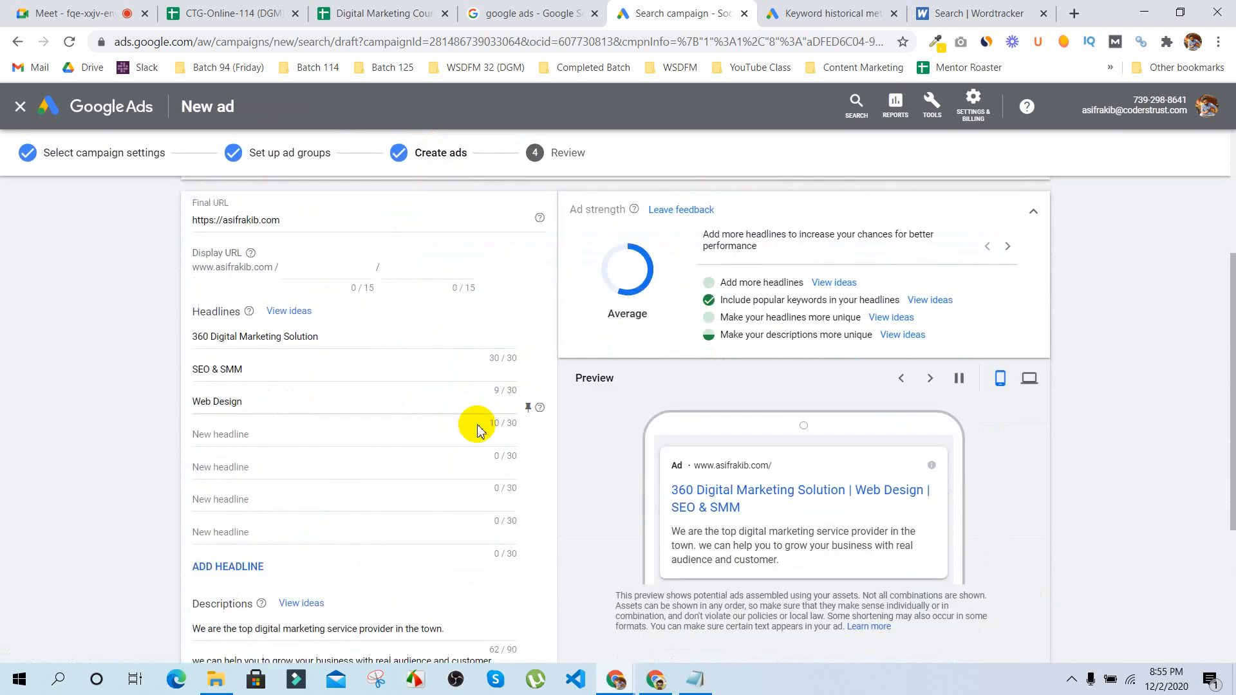
pyautogui.scroll(-4, 477, 427)
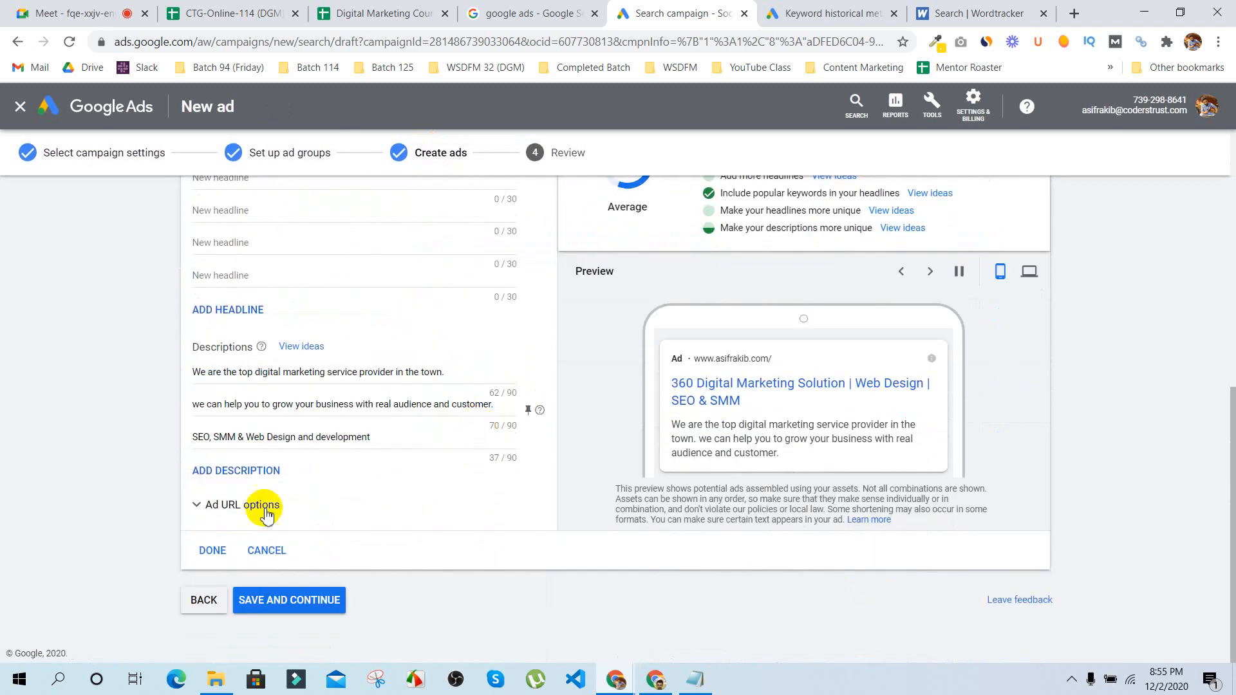
# Step: Expand the Ad URL options and examine the tracking template, final URL suffix and custom parameter fields
pyautogui.click(275, 506)
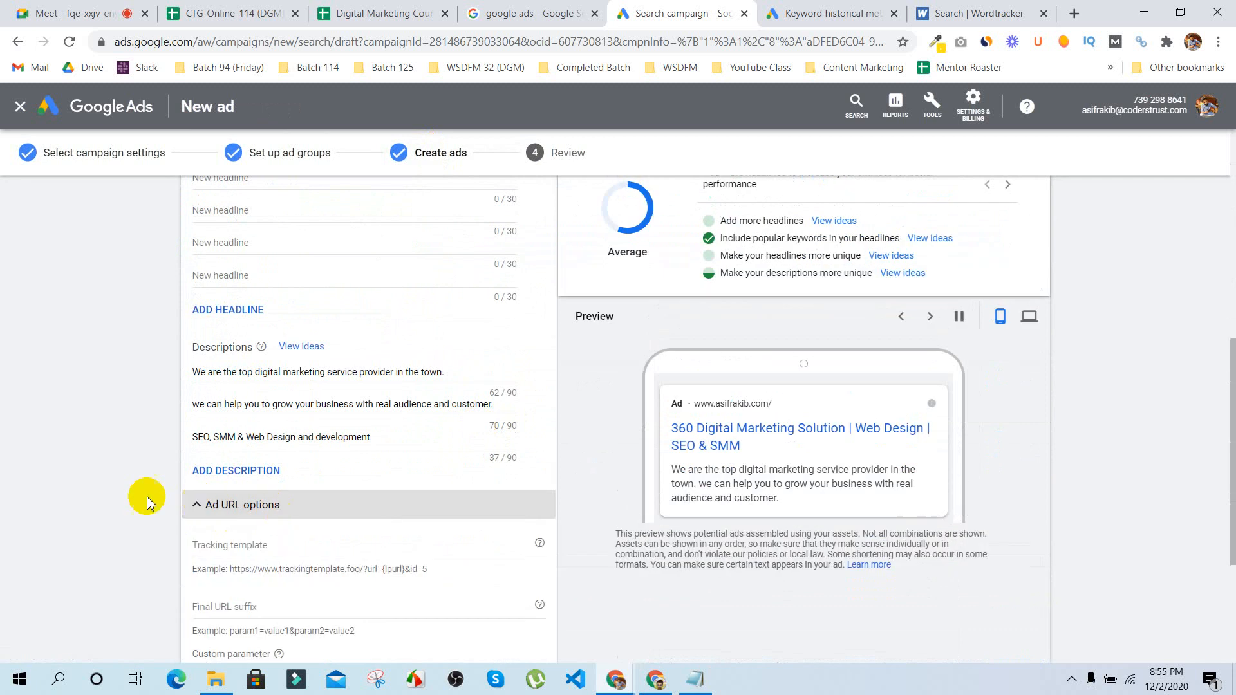
pyautogui.scroll(-2, 137, 495)
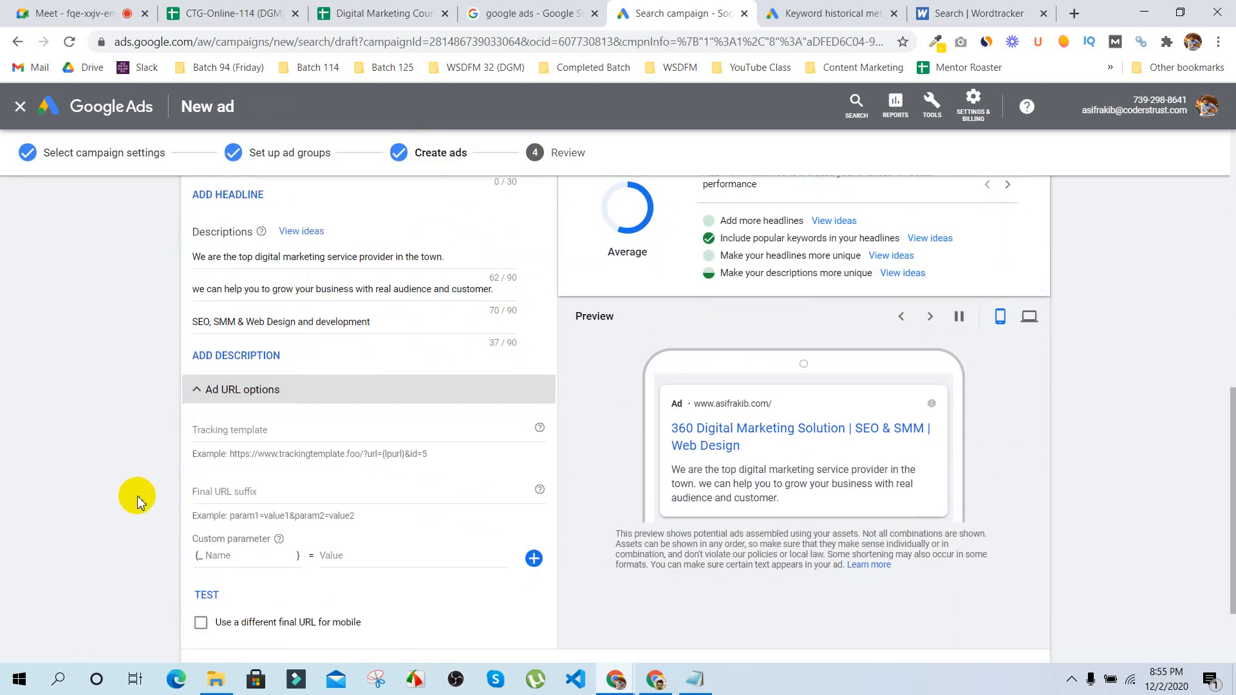
pyautogui.scroll(-1, 137, 496)
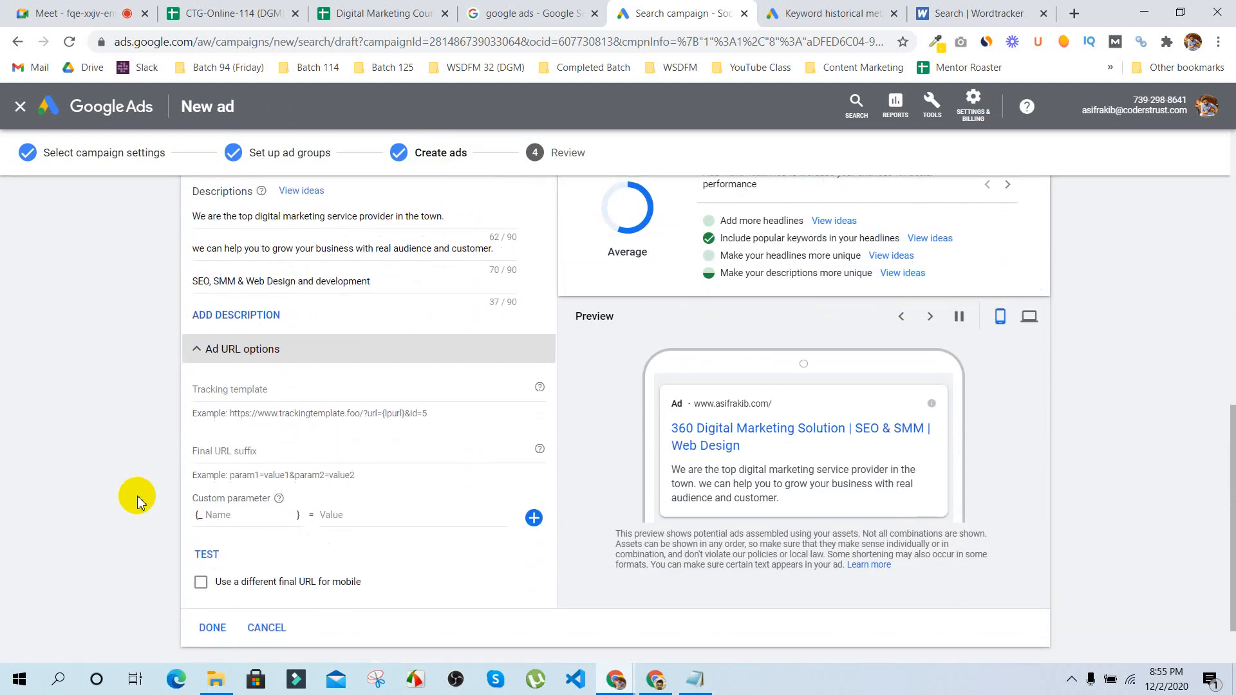
pyautogui.scroll(-1, 137, 496)
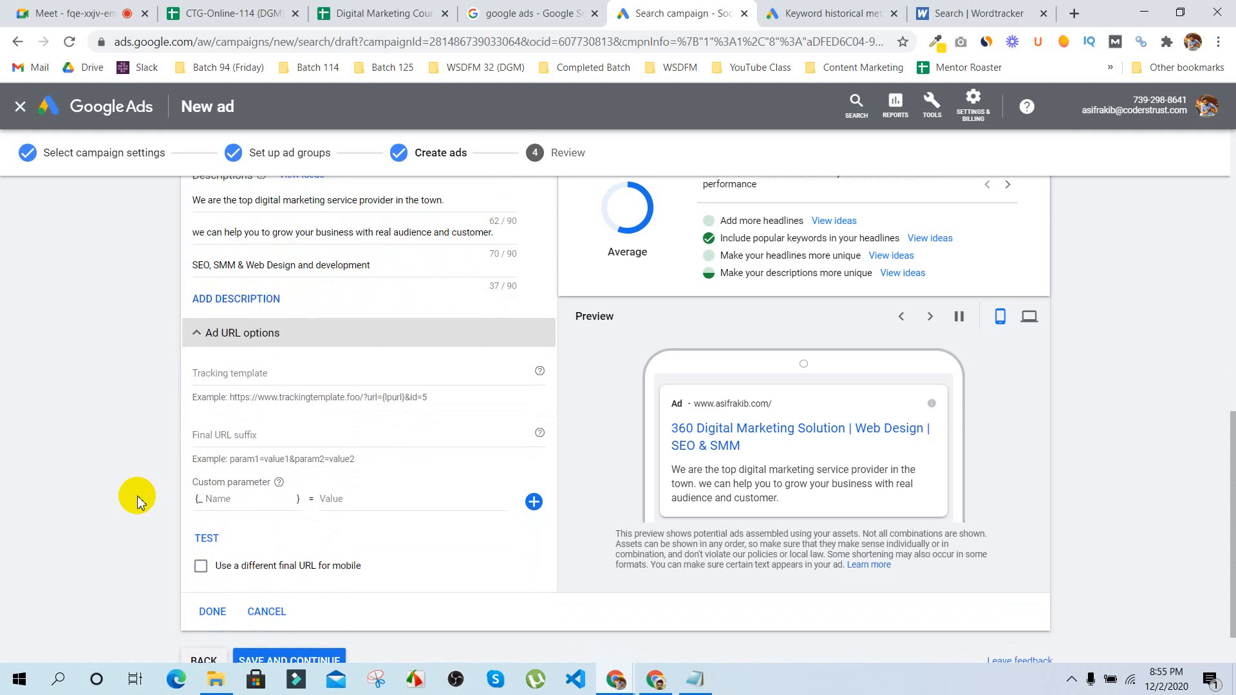
pyautogui.scroll(-1, 137, 496)
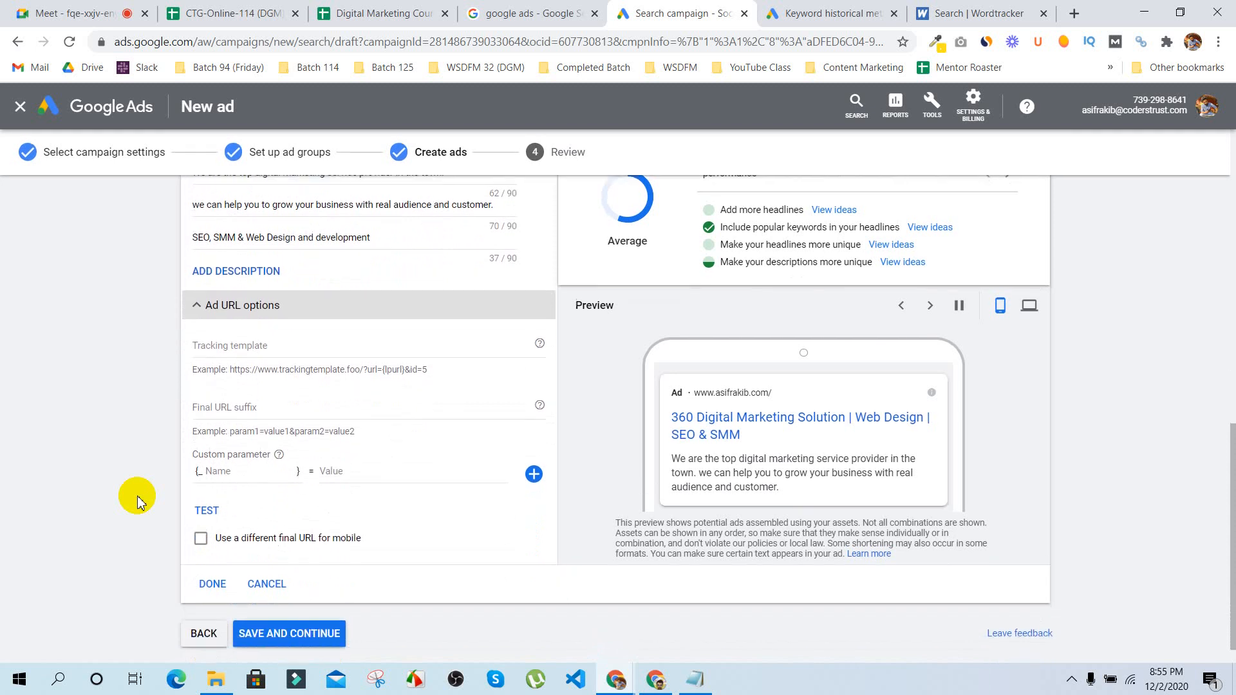
# Step: Try enabling the use of a different final URL for mobile, leaving the option off
pyautogui.click(200, 540)
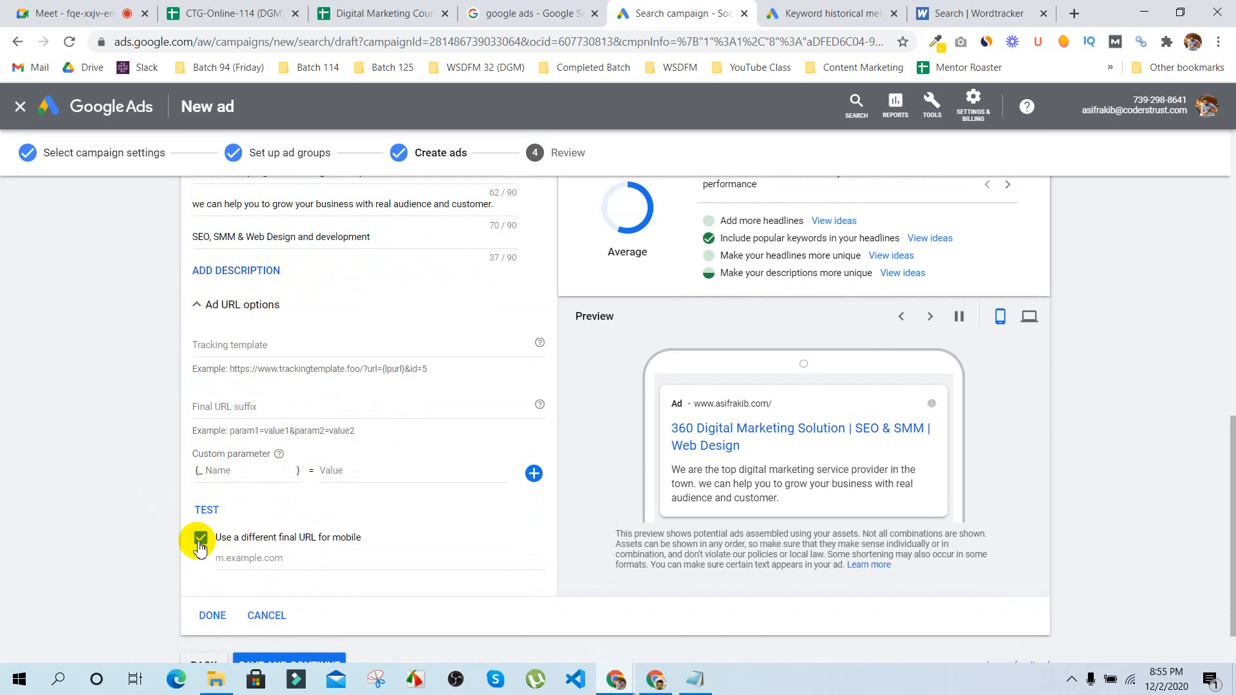
pyautogui.click(200, 539)
pyautogui.click(201, 540)
pyautogui.click(200, 539)
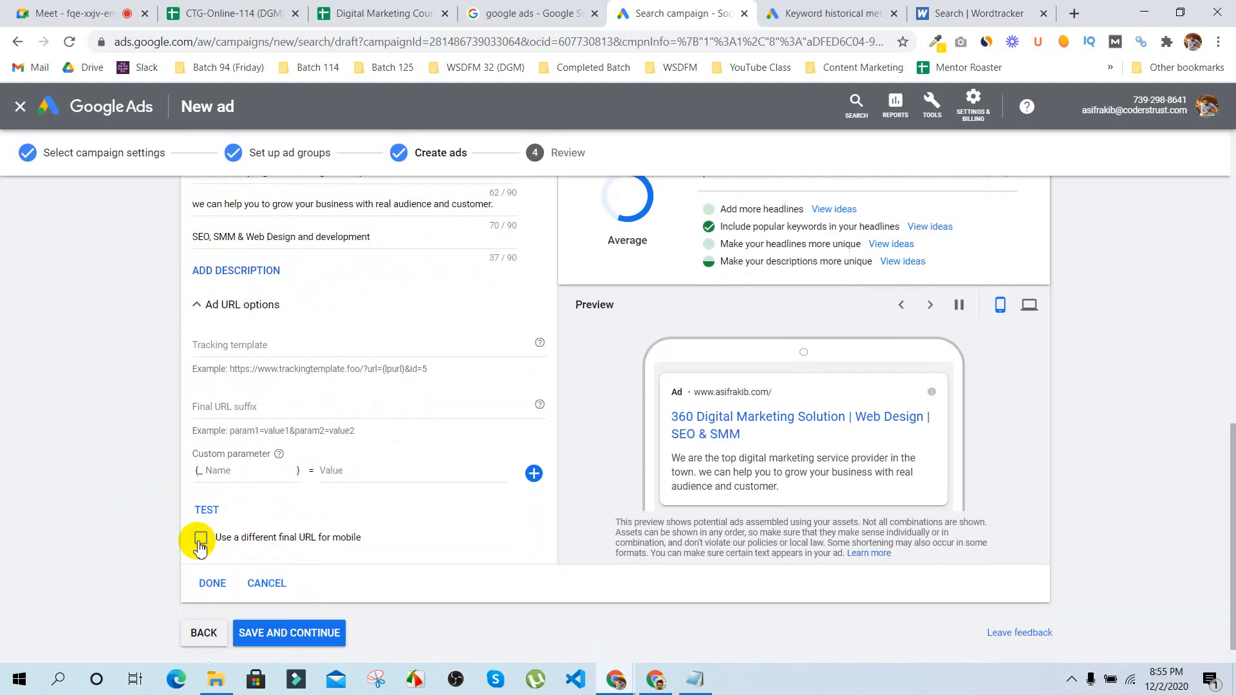
# Step: Look over the responsive search ad form once more and finish editing the ad
pyautogui.scroll(12, 47, 473)
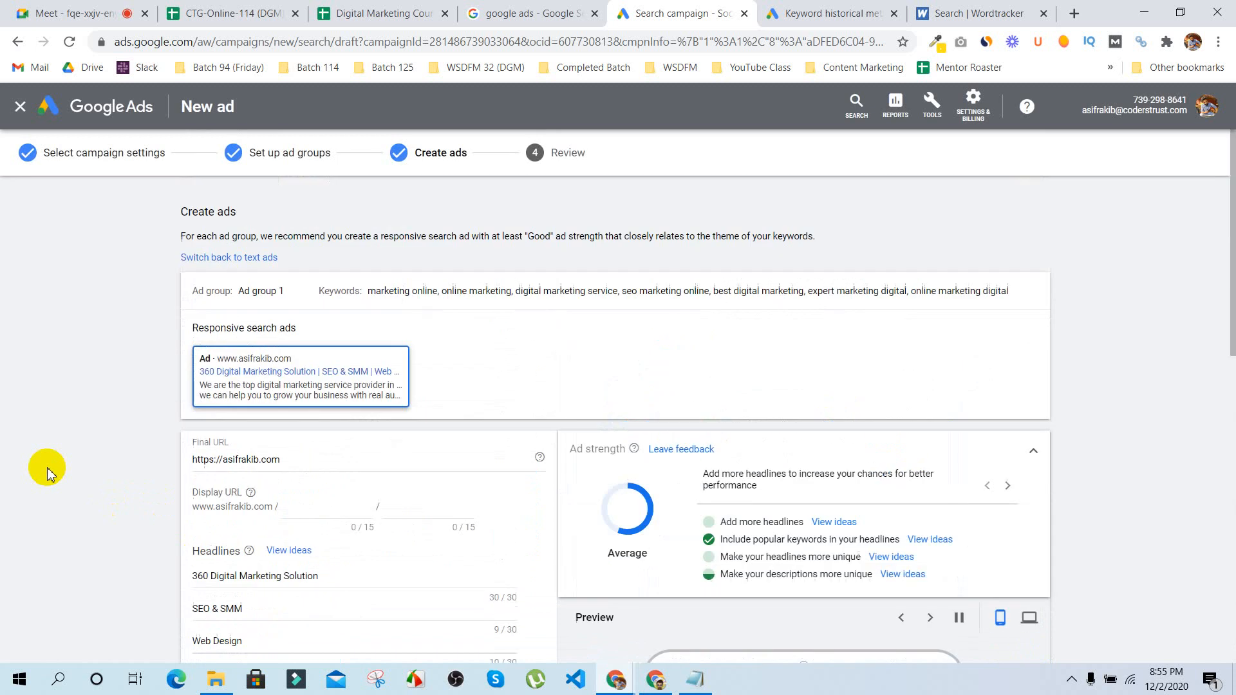
pyautogui.scroll(-8, 47, 474)
pyautogui.scroll(-4, 47, 467)
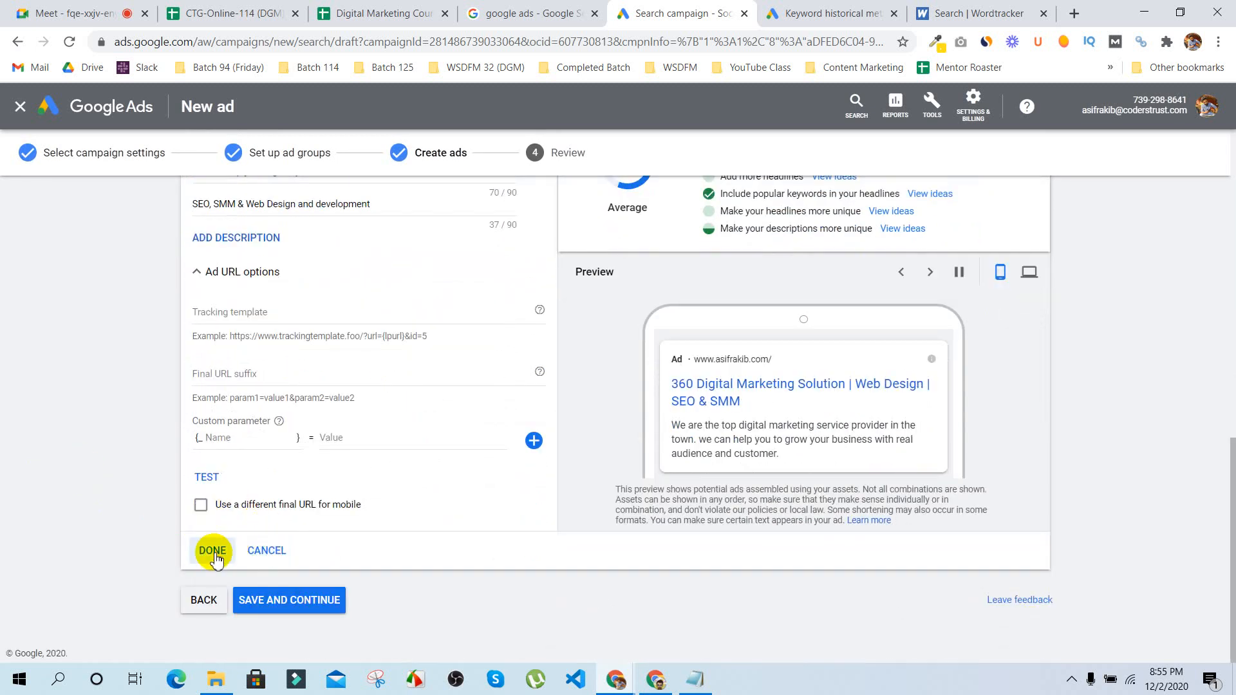
pyautogui.scroll(3, 94, 481)
pyautogui.scroll(-3, 94, 482)
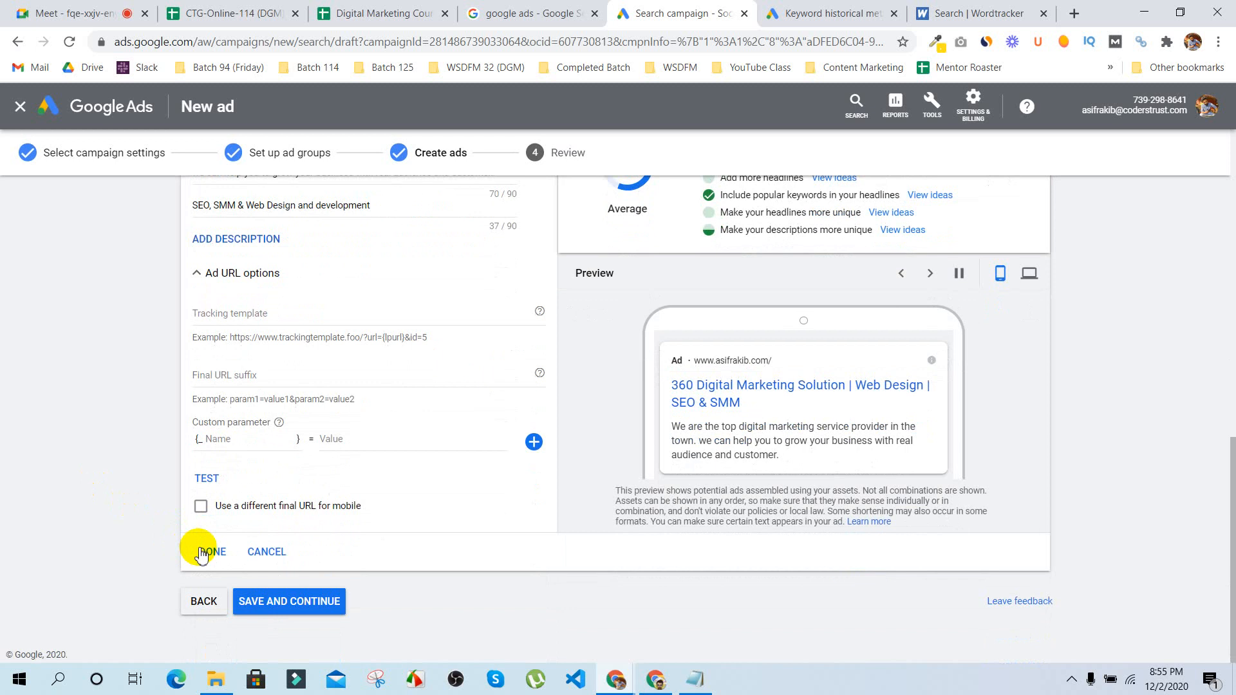
pyautogui.click(207, 549)
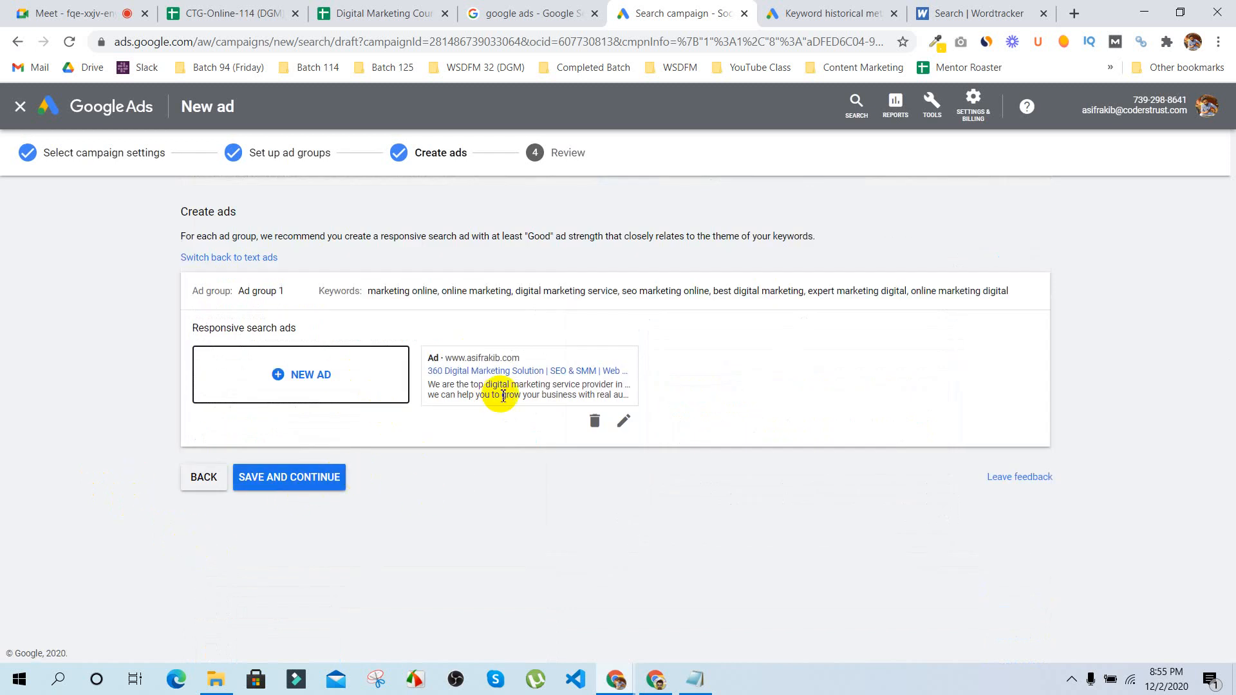
# Step: Save the ad, continue to the campaign review, and publish the campaign
pyautogui.click(322, 483)
pyautogui.scroll(-1, 515, 412)
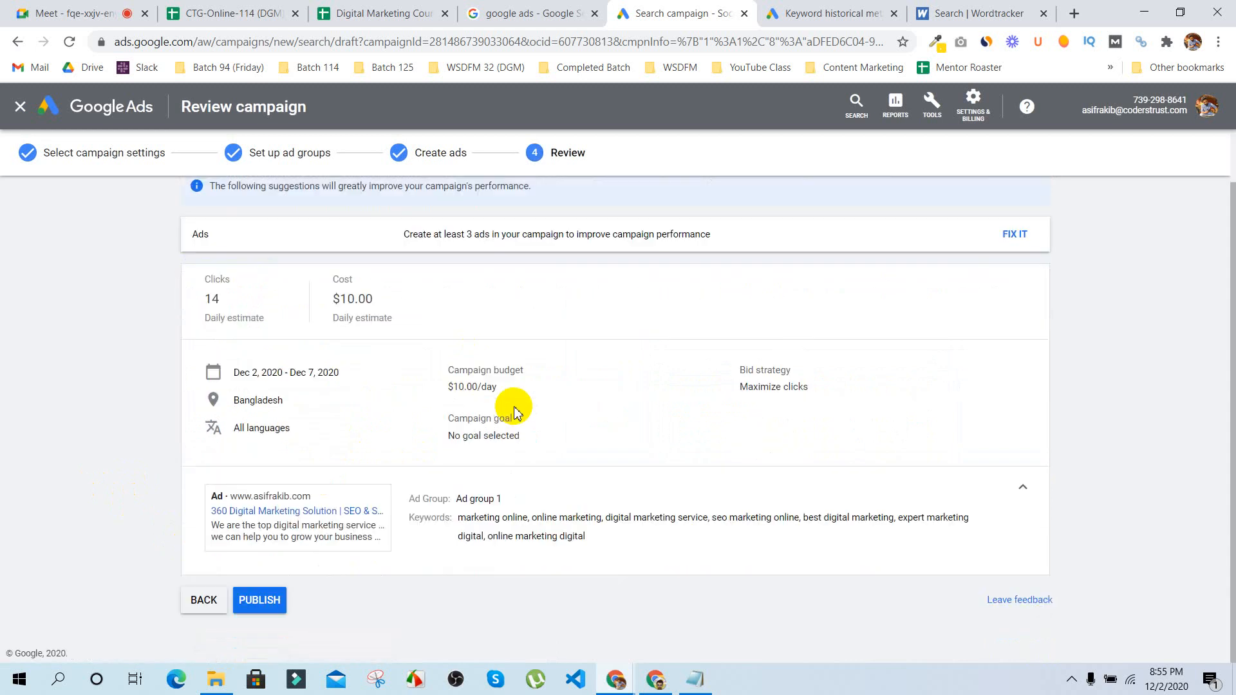
pyautogui.scroll(1, 513, 408)
pyautogui.scroll(-1, 437, 483)
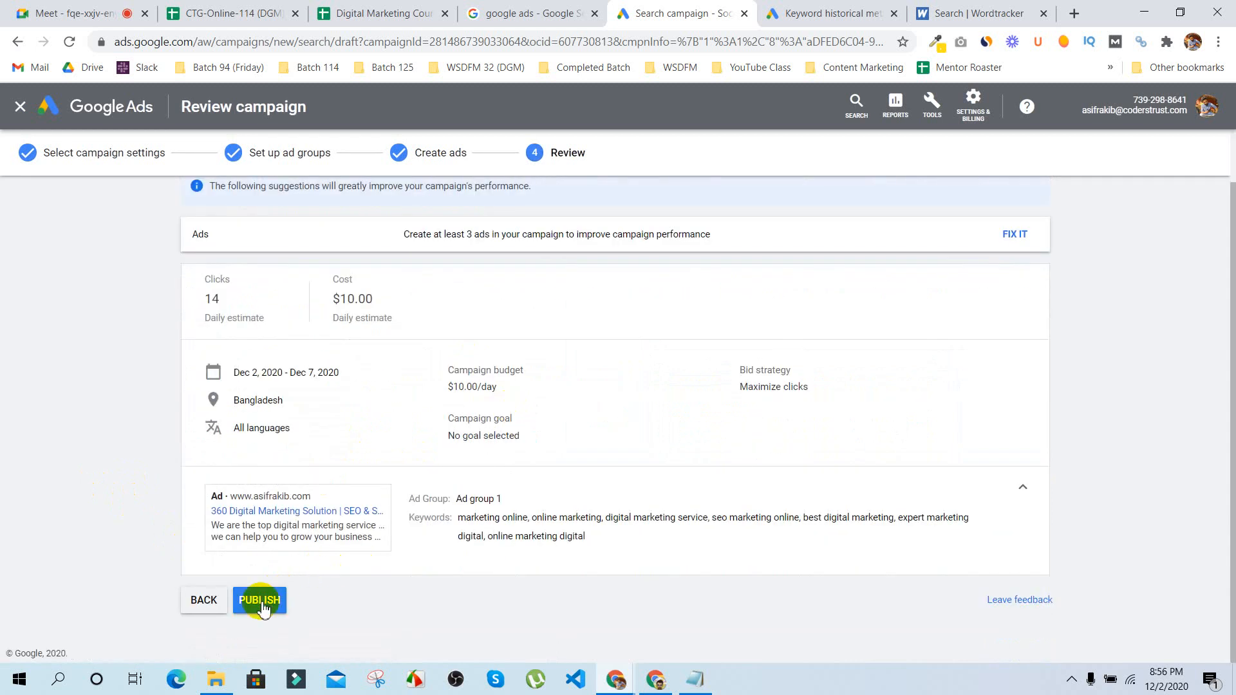
pyautogui.click(261, 601)
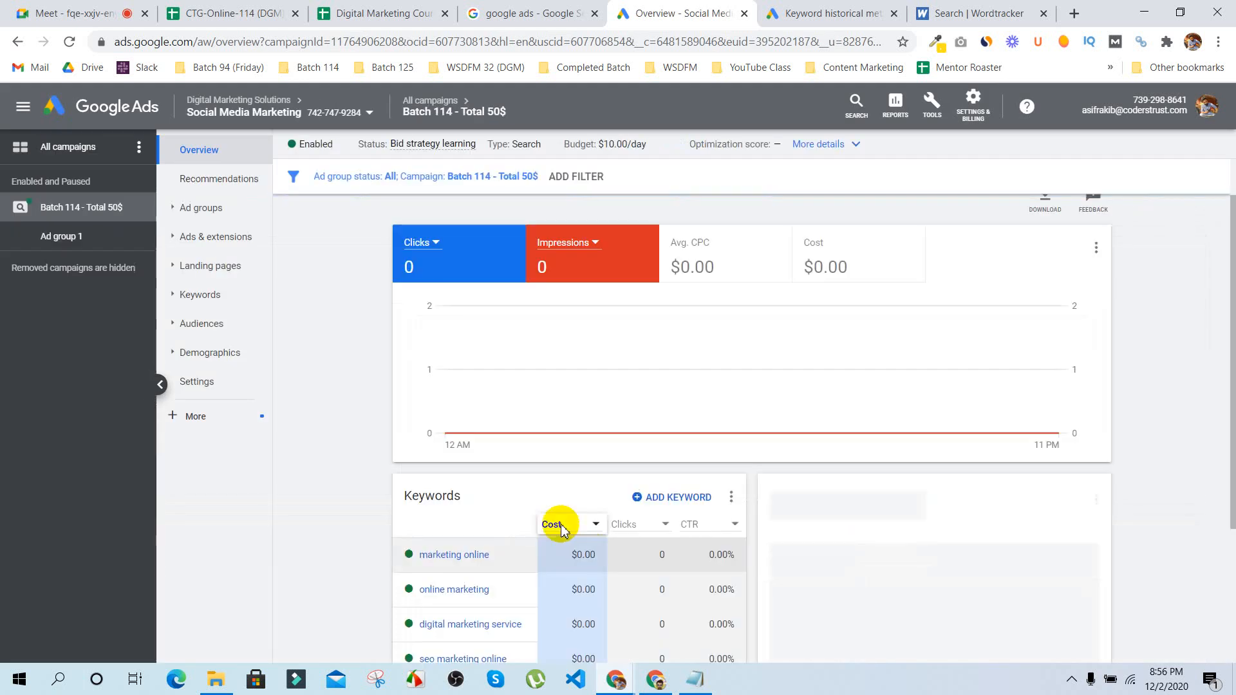
# Step: Look over the published campaign's overview and expand the Batch 114 - Total 50$ campaign in the campaign list to show its ad group
pyautogui.scroll(-3, 342, 412)
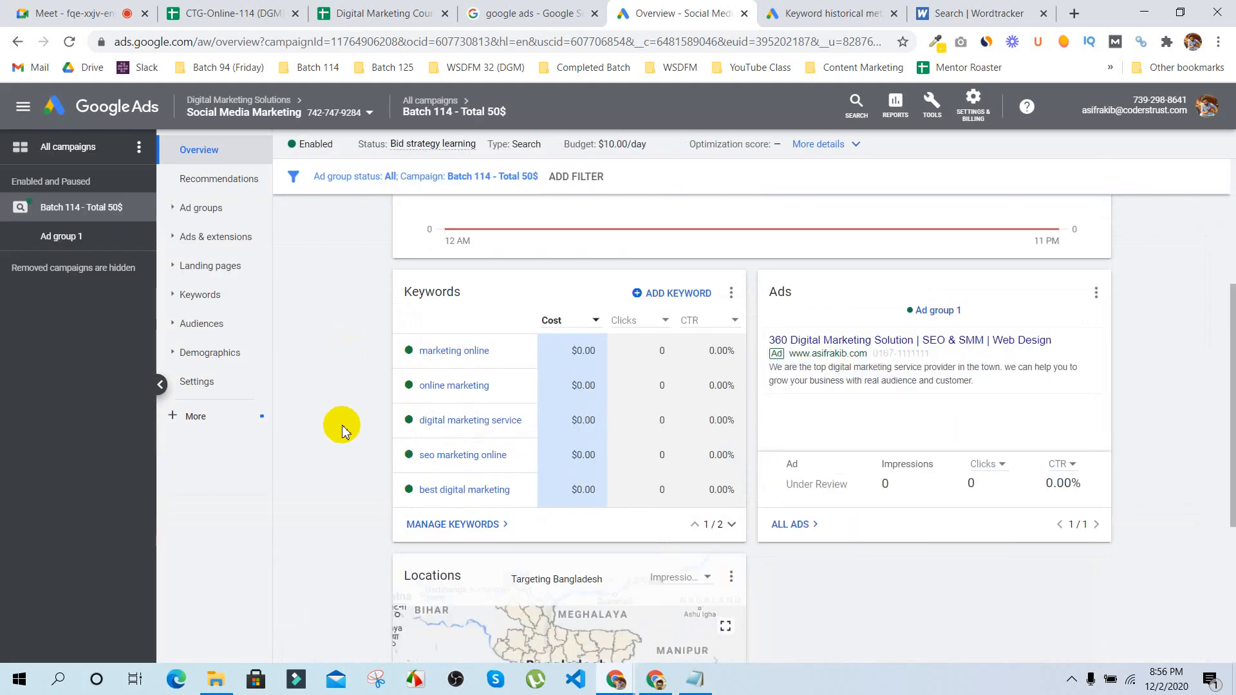
pyautogui.scroll(-4, 342, 425)
pyautogui.scroll(8, 342, 426)
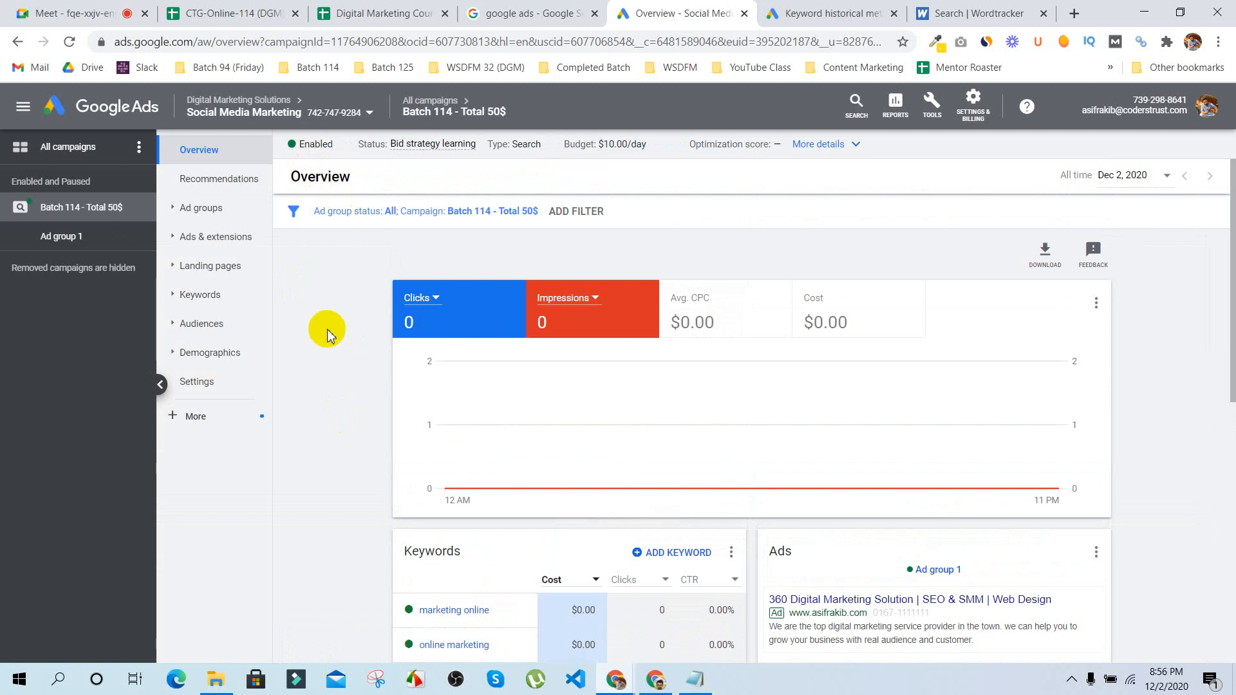
pyautogui.click(32, 184)
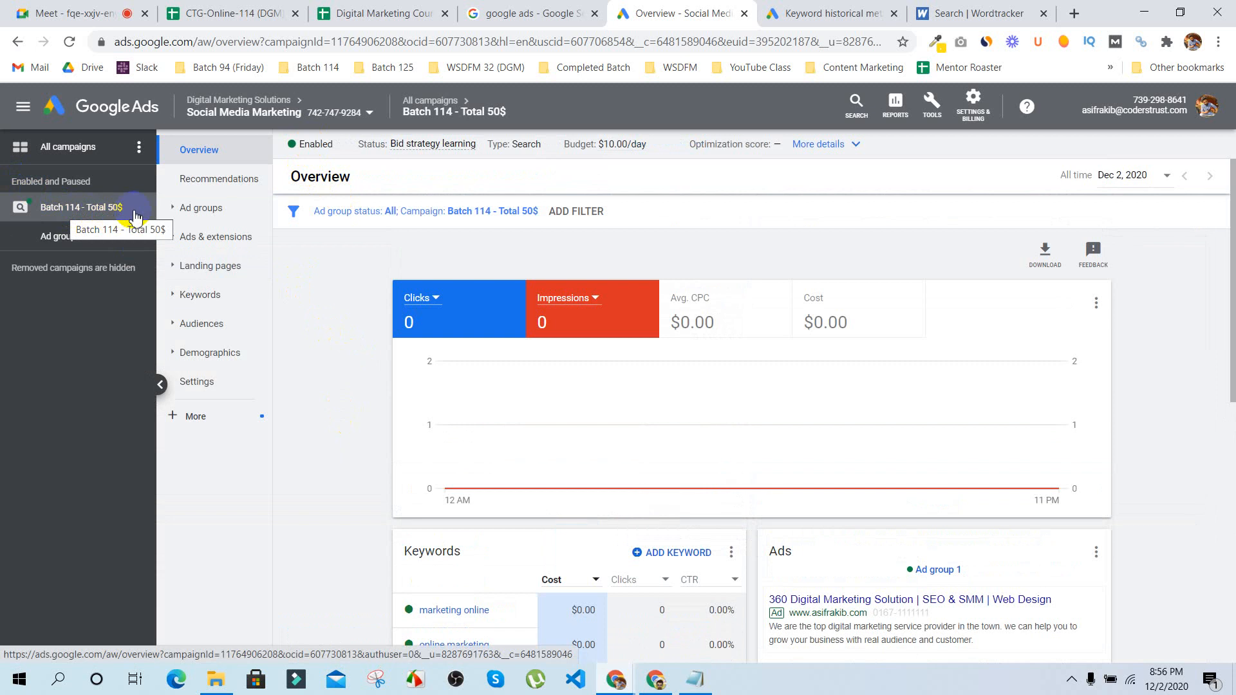
pyautogui.click(77, 213)
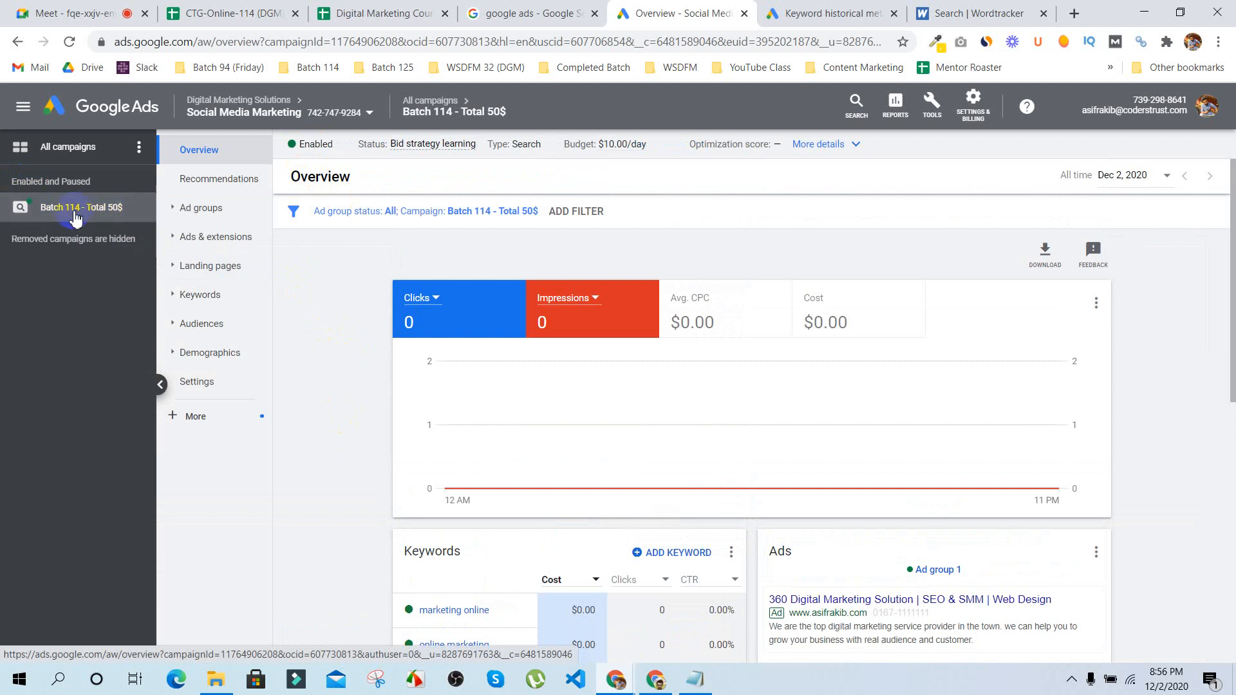
pyautogui.click(95, 212)
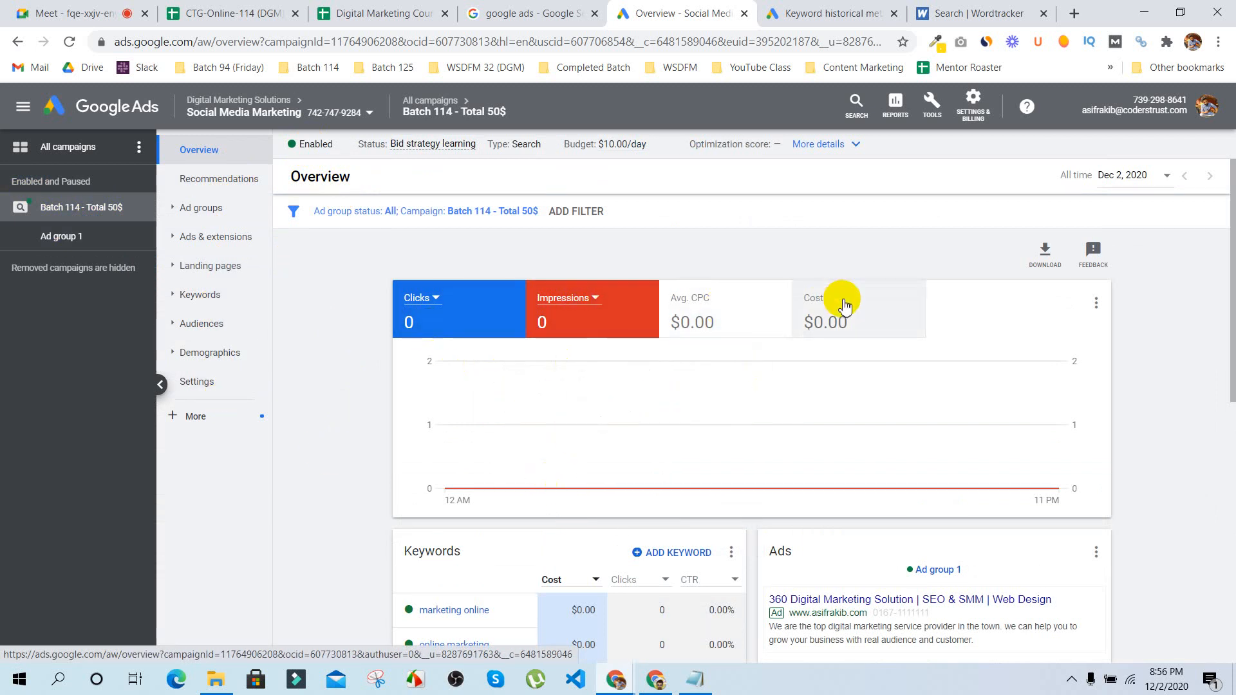
# Step: Examine the overview's keyword cost, clicks and CTR figures and the map of targeted locations
pyautogui.scroll(-4, 360, 351)
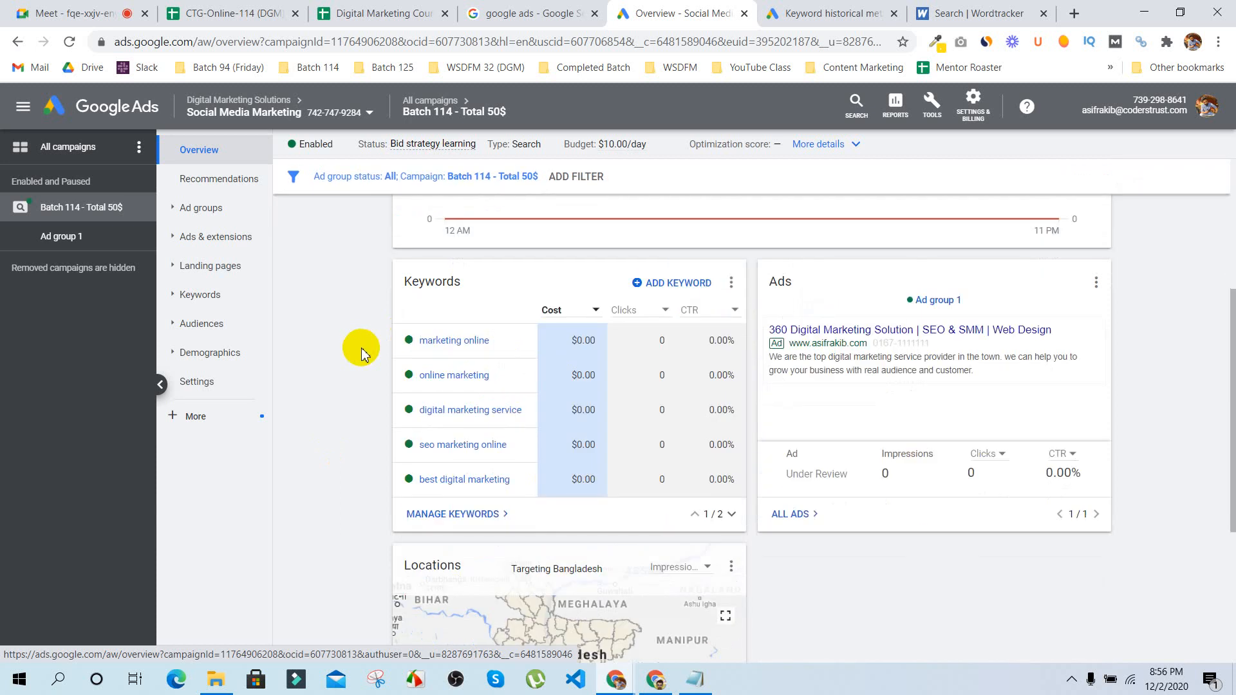
pyautogui.scroll(-1, 373, 341)
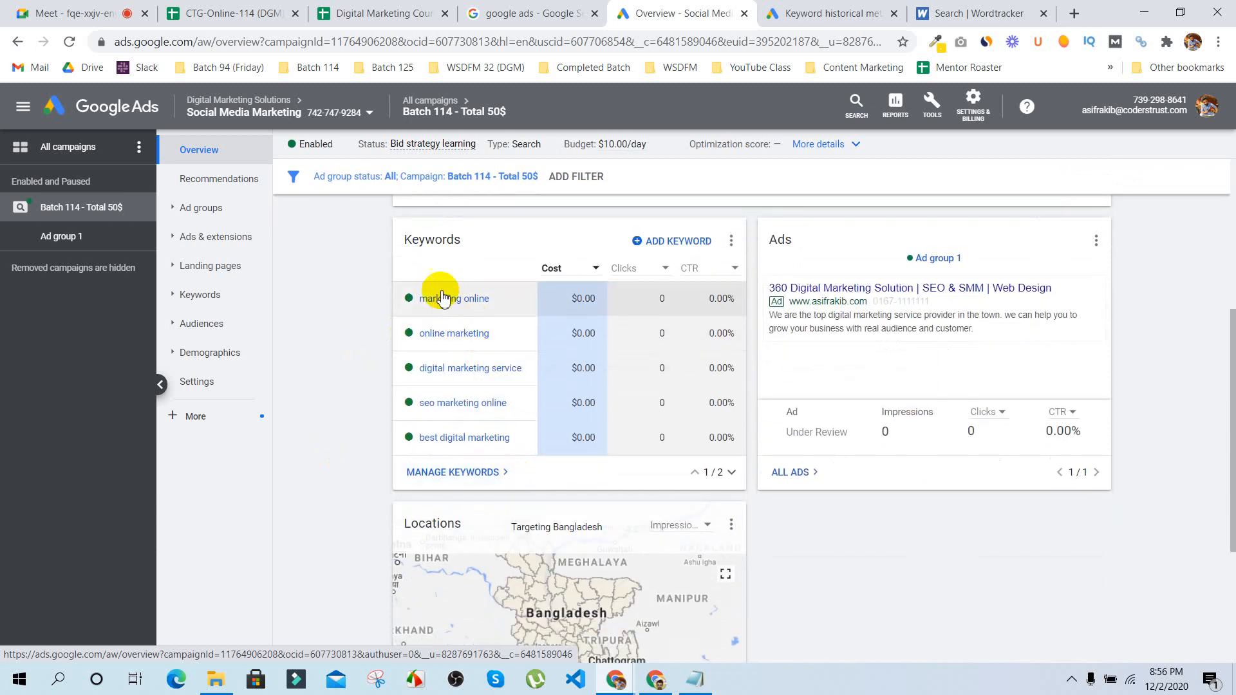
pyautogui.moveTo(452, 309)
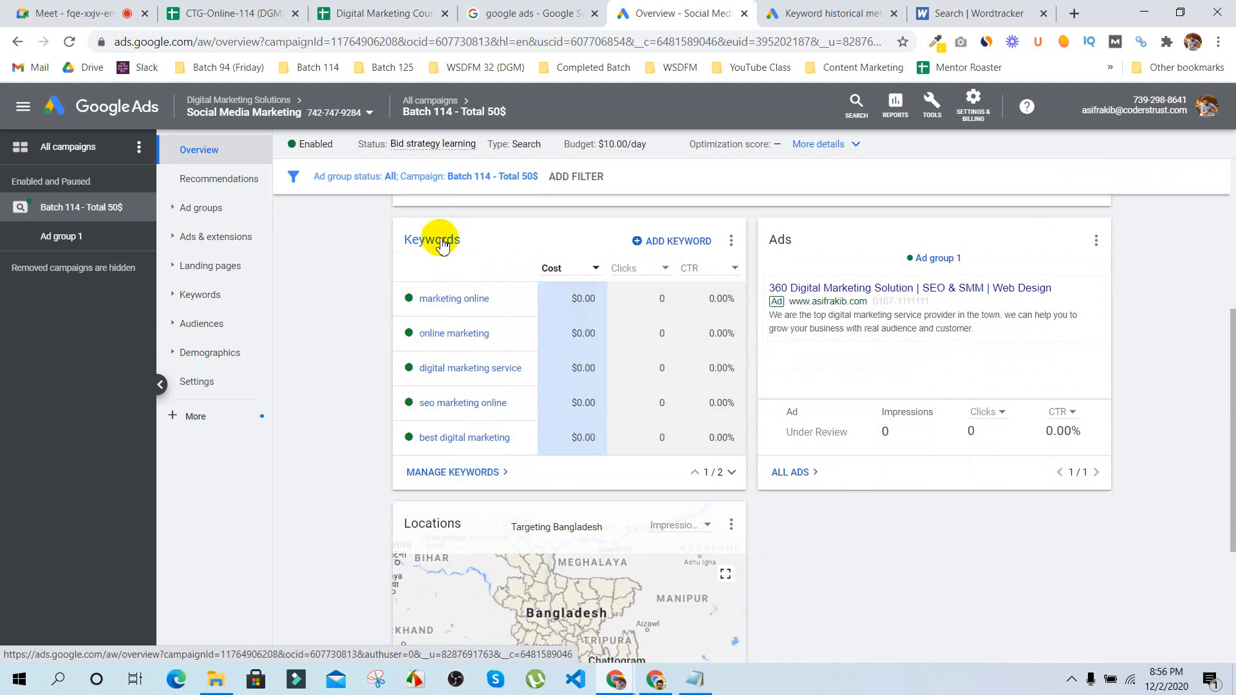
pyautogui.scroll(-3, 412, 482)
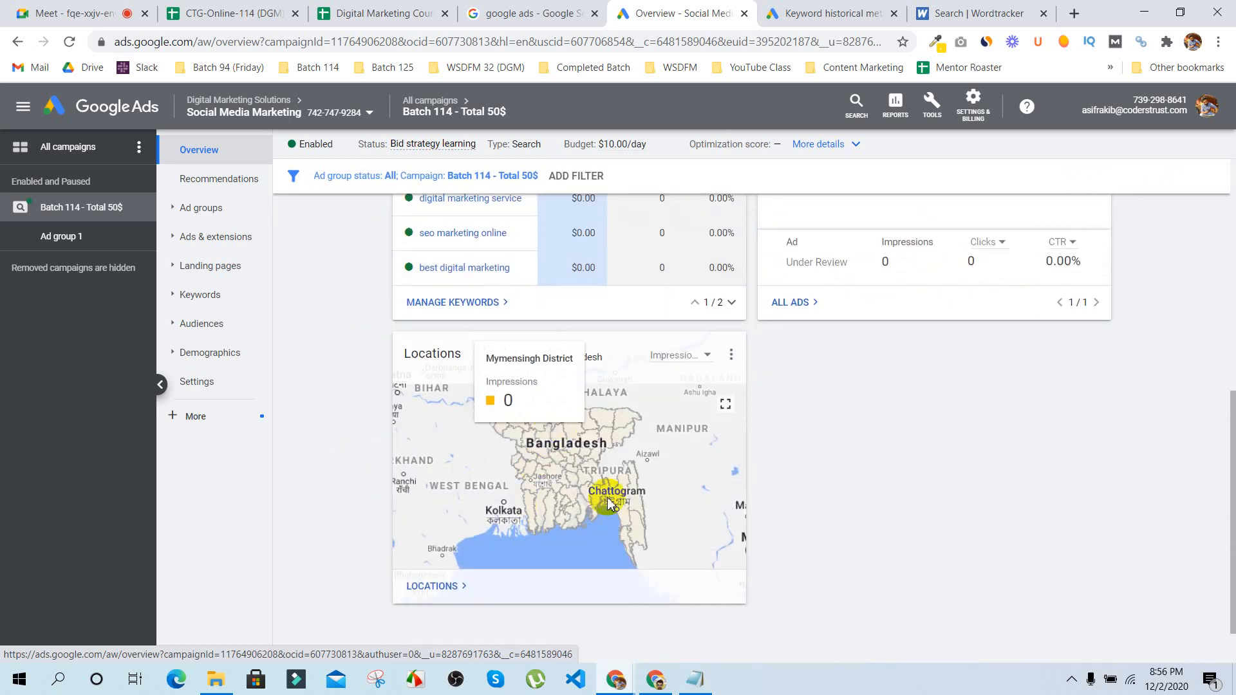
pyautogui.scroll(-1, 593, 505)
pyautogui.scroll(8, 599, 504)
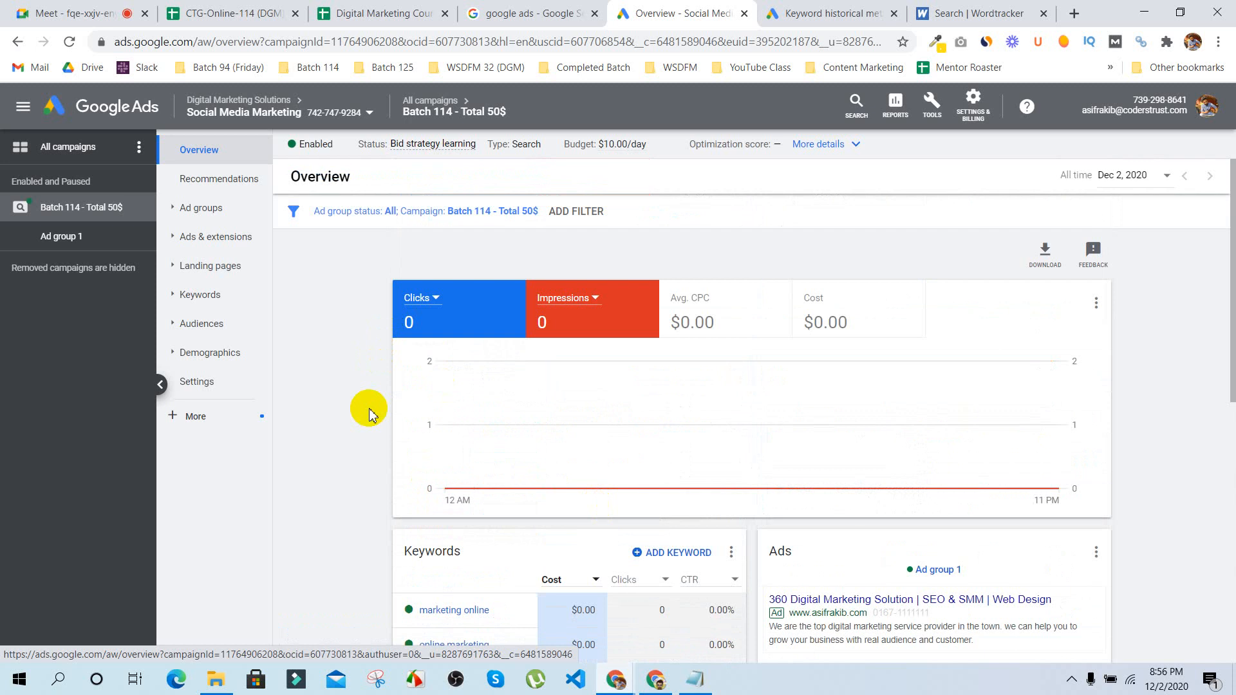
# Step: Inspect the ad in the overview's Ads card, including its website address, call extension and review status
pyautogui.scroll(-2, 370, 414)
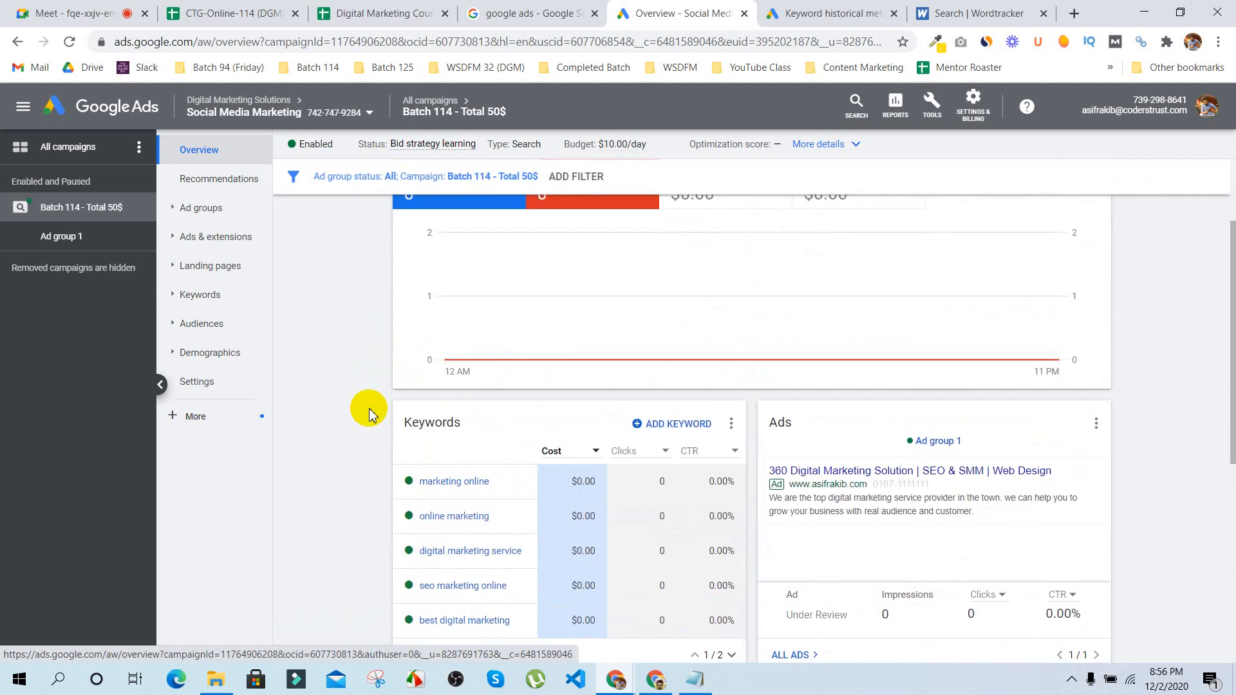
pyautogui.scroll(-1, 370, 414)
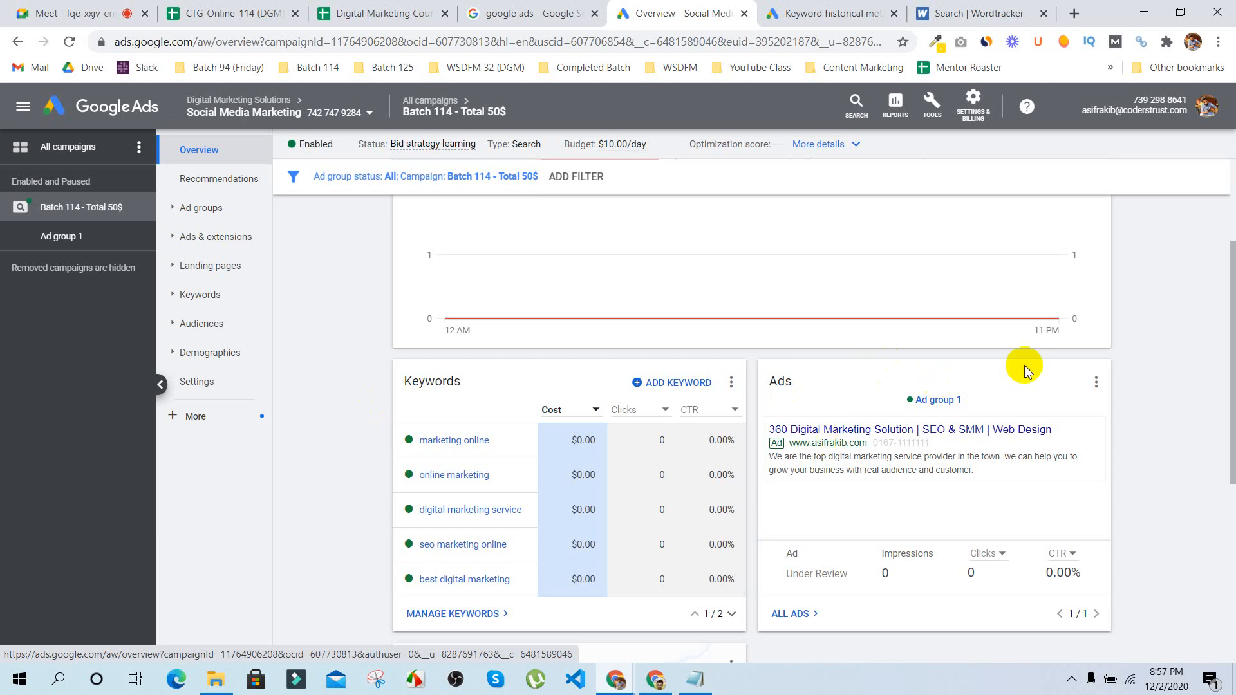
pyautogui.scroll(-1, 1095, 389)
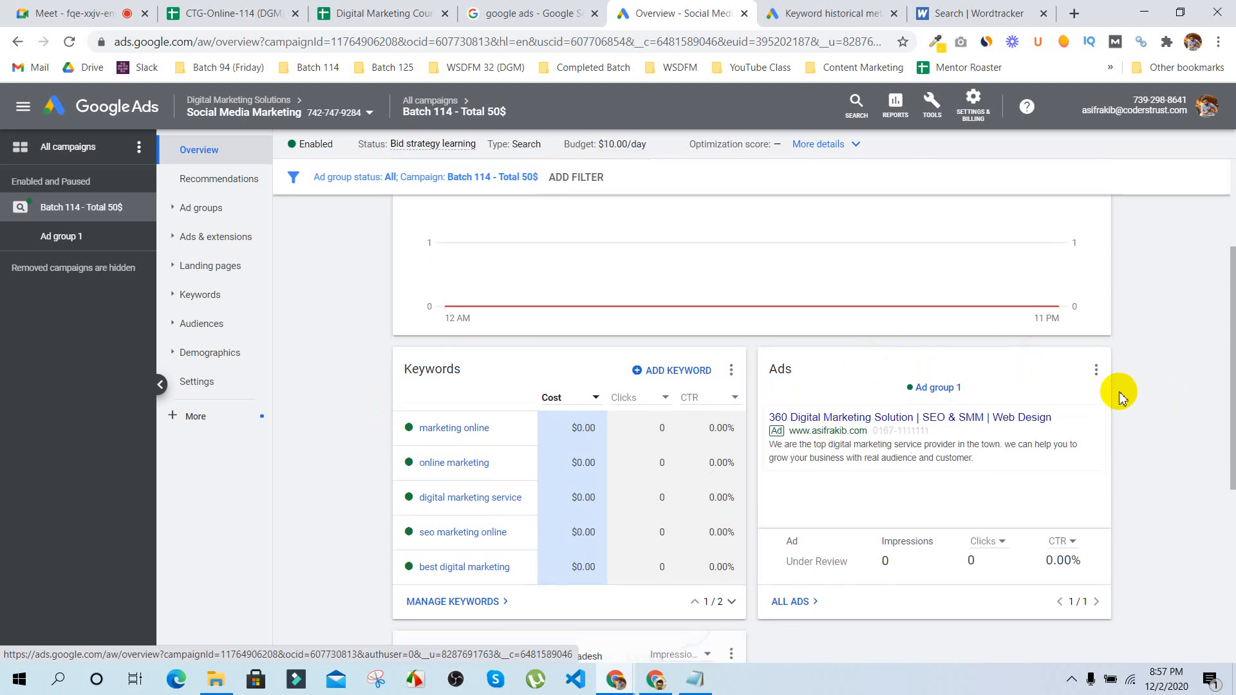
pyautogui.moveTo(813, 437)
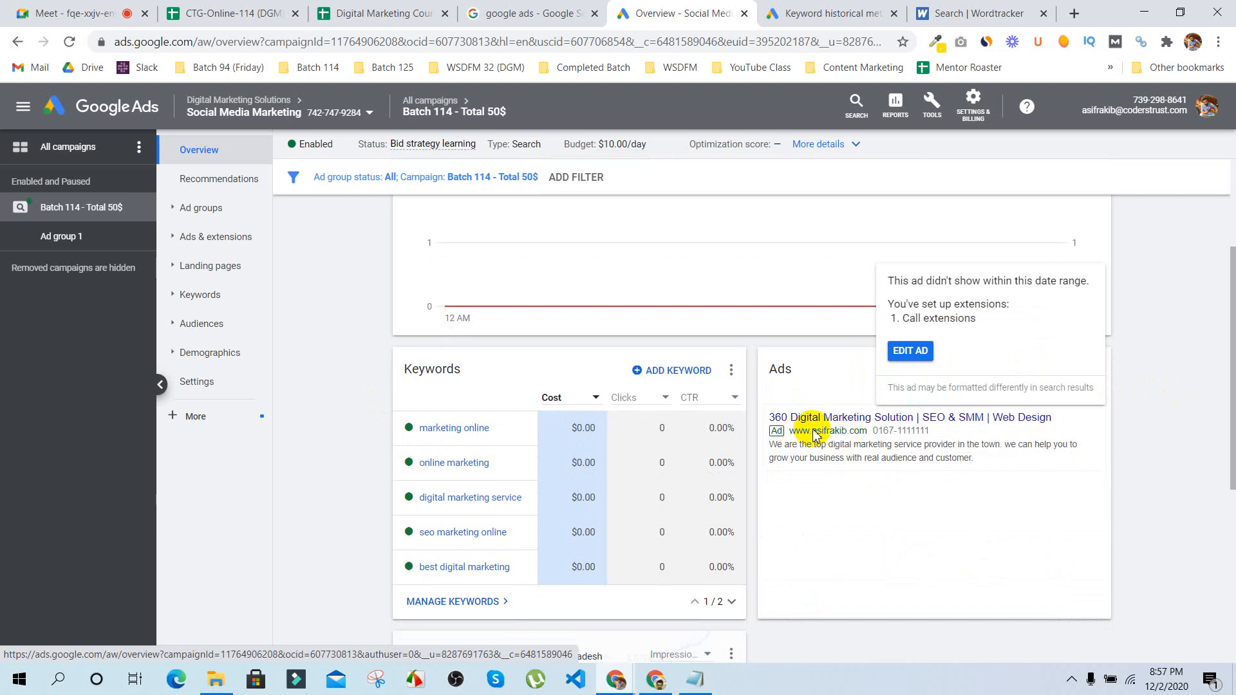
pyautogui.click(894, 429)
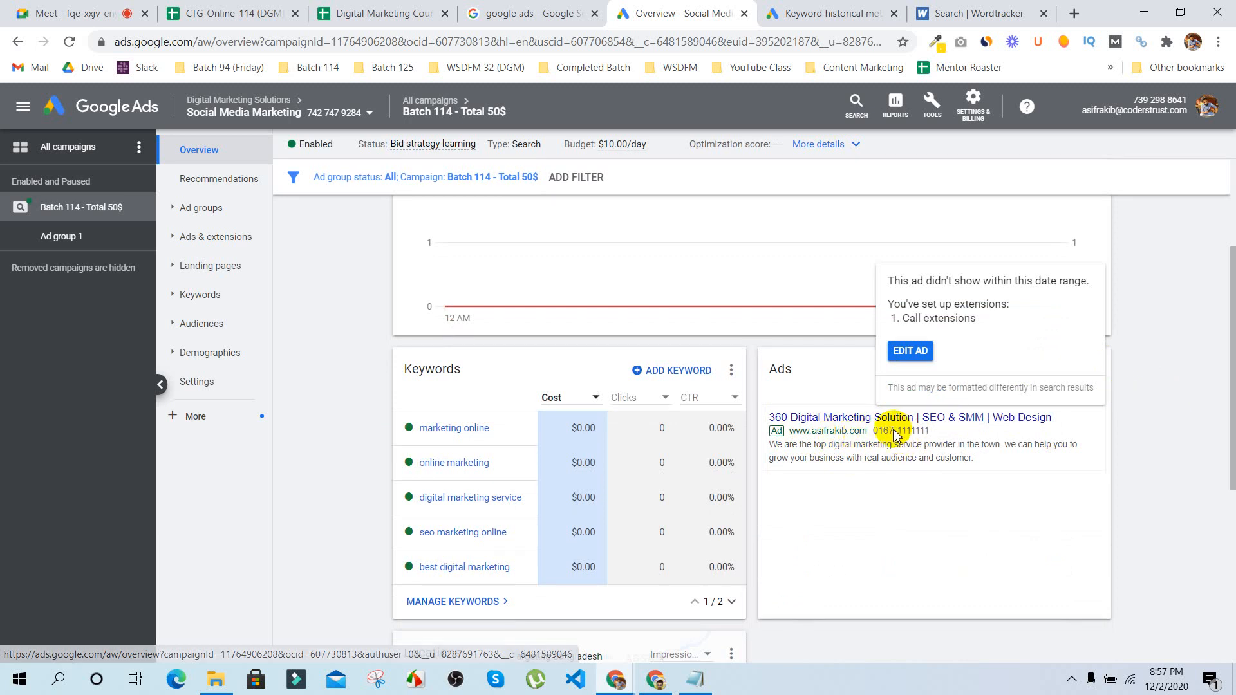
pyautogui.click(831, 432)
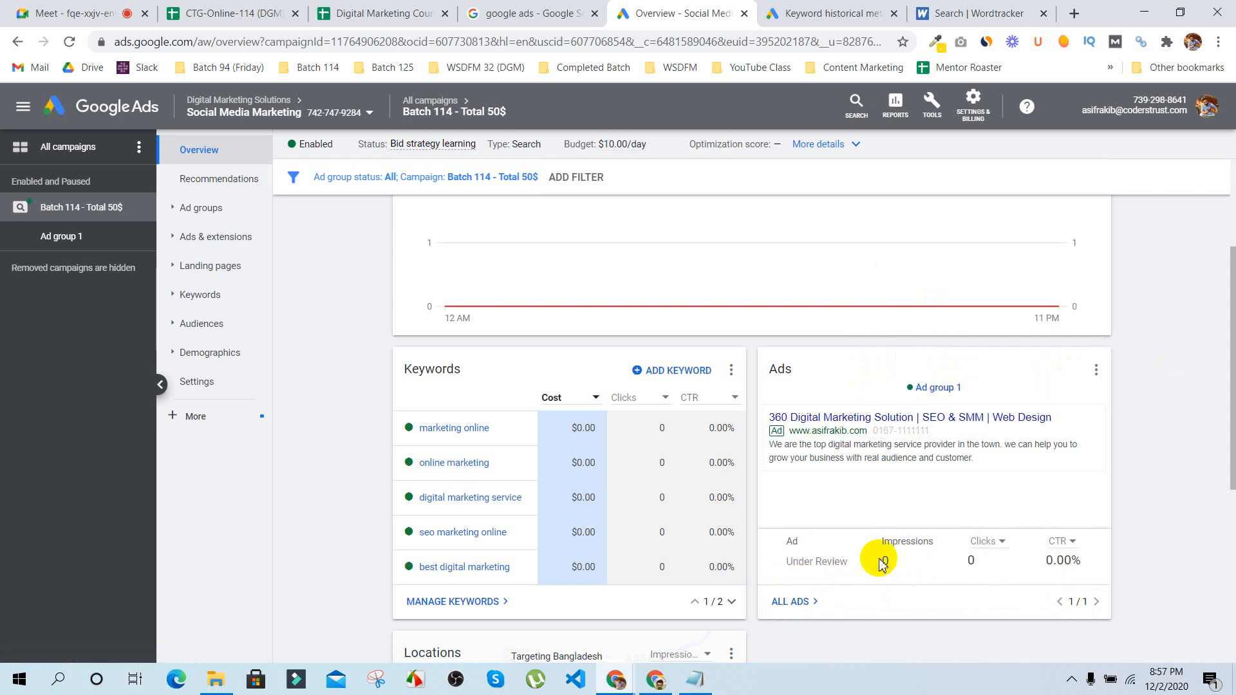
# Step: Check the campaign's recommendations and open Ad group 1 from the ad groups list to view its keywords
pyautogui.scroll(-5, 878, 558)
pyautogui.scroll(8, 878, 558)
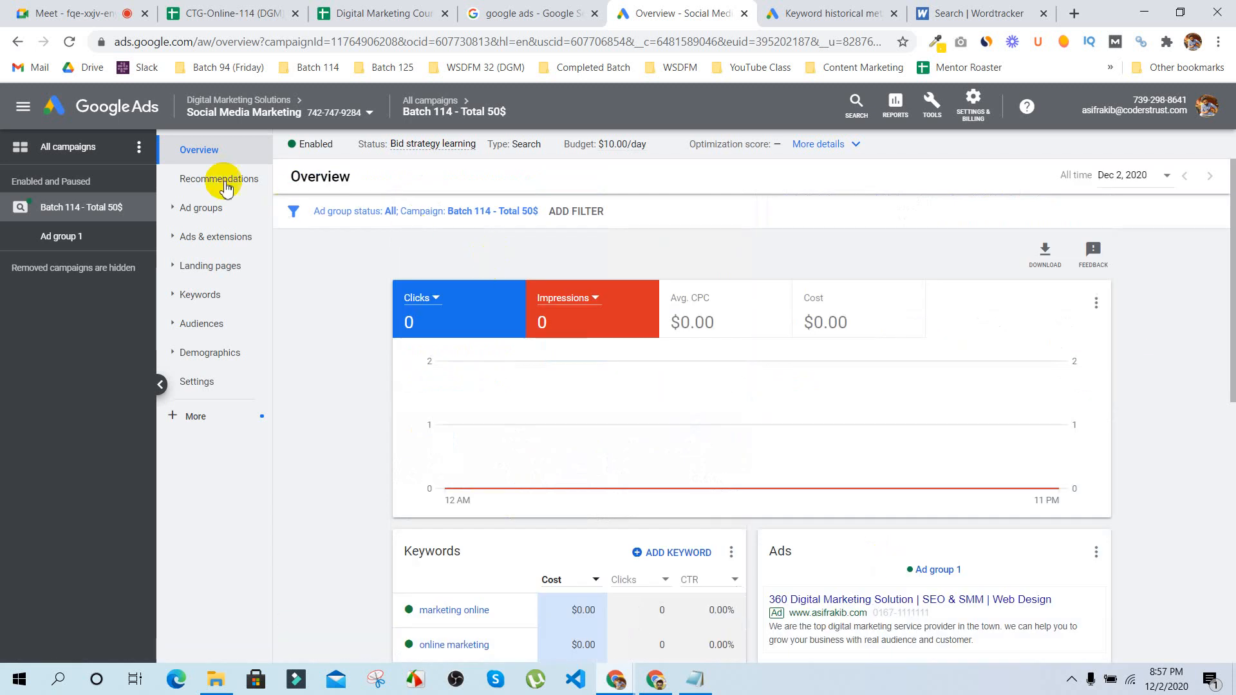
pyautogui.click(203, 177)
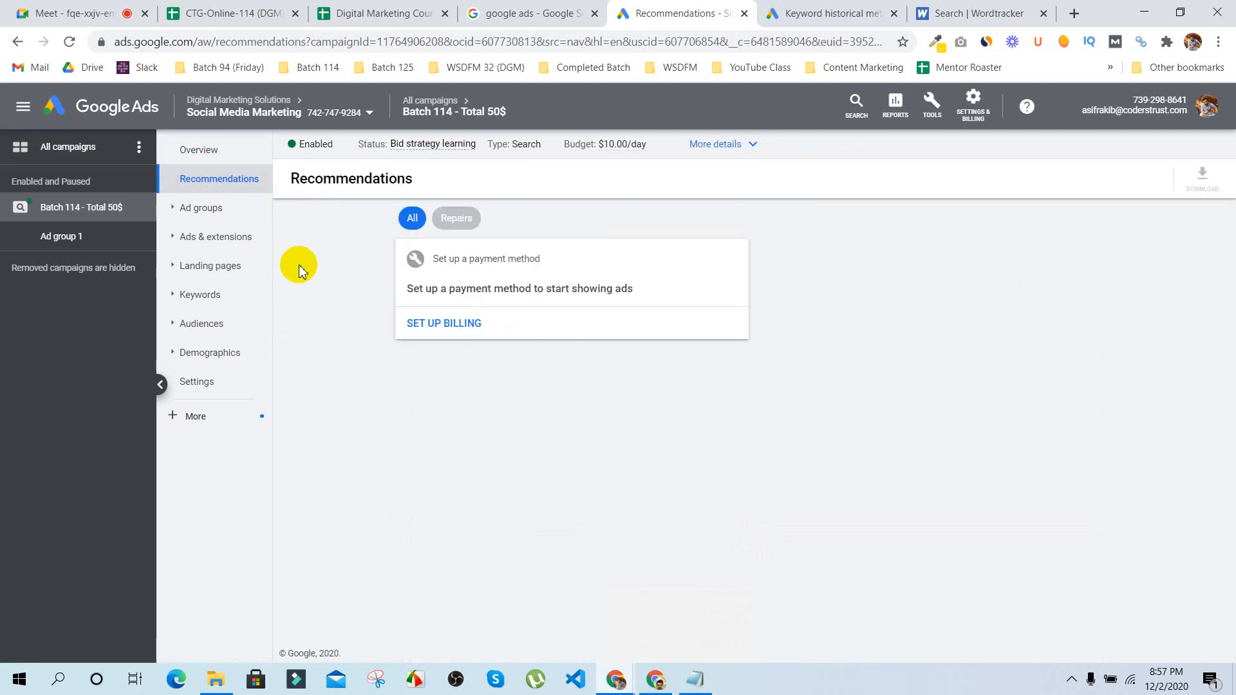
pyautogui.click(202, 209)
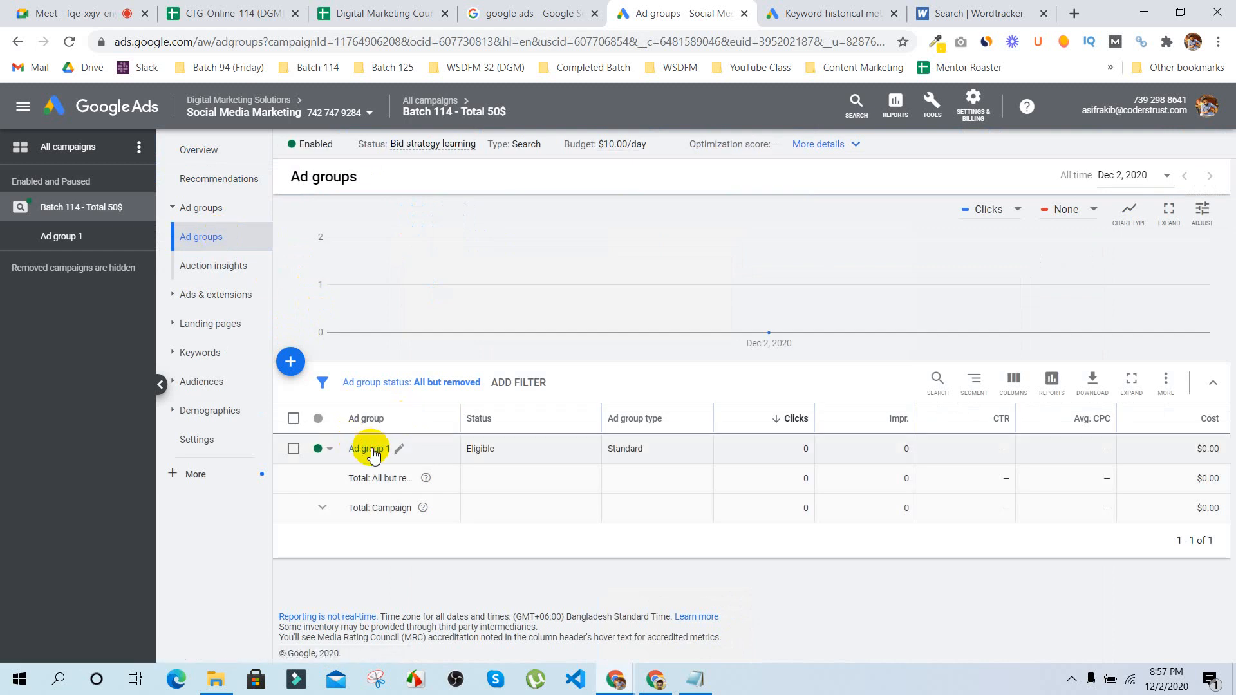
pyautogui.click(372, 450)
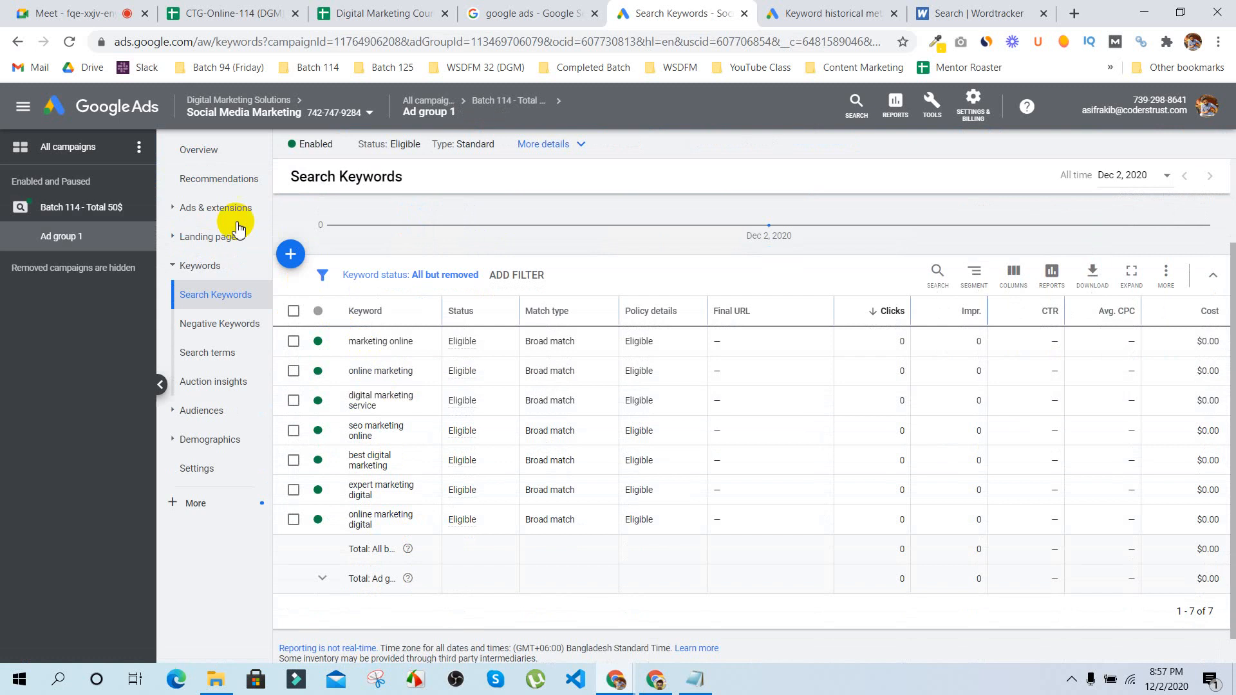
# Step: View Ad group 1's ads and its extensions summary, dismissing the introductory extensions guide
pyautogui.click(200, 208)
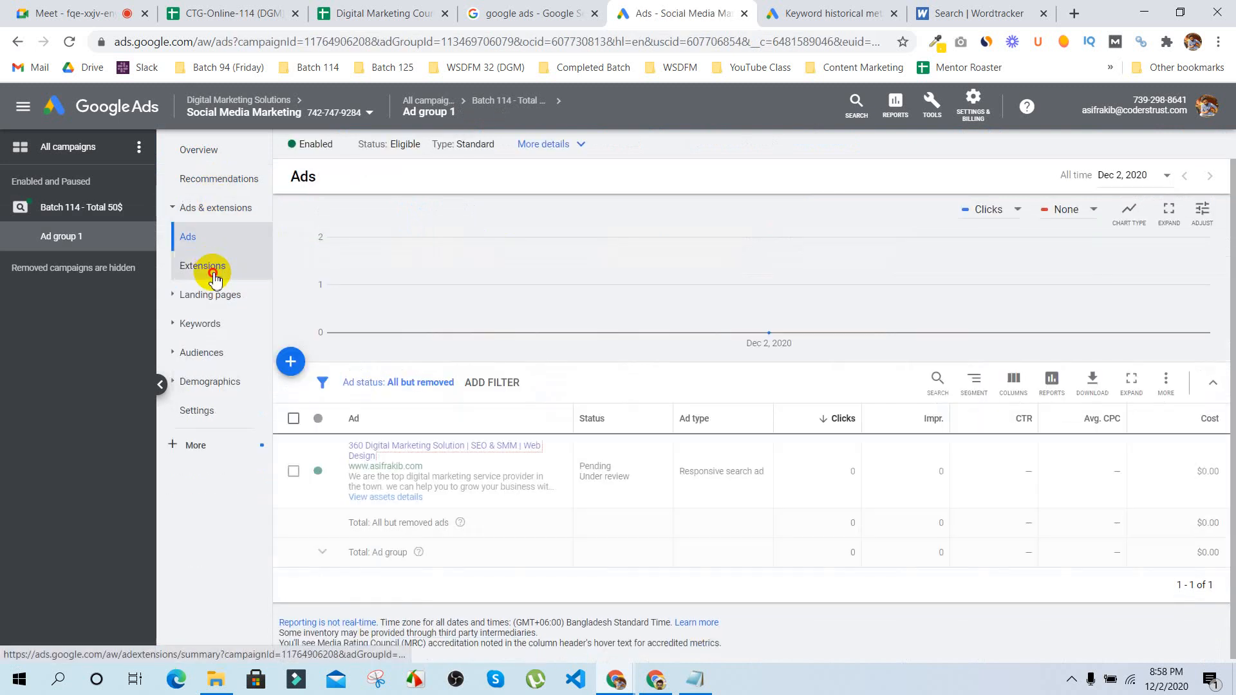
pyautogui.click(205, 266)
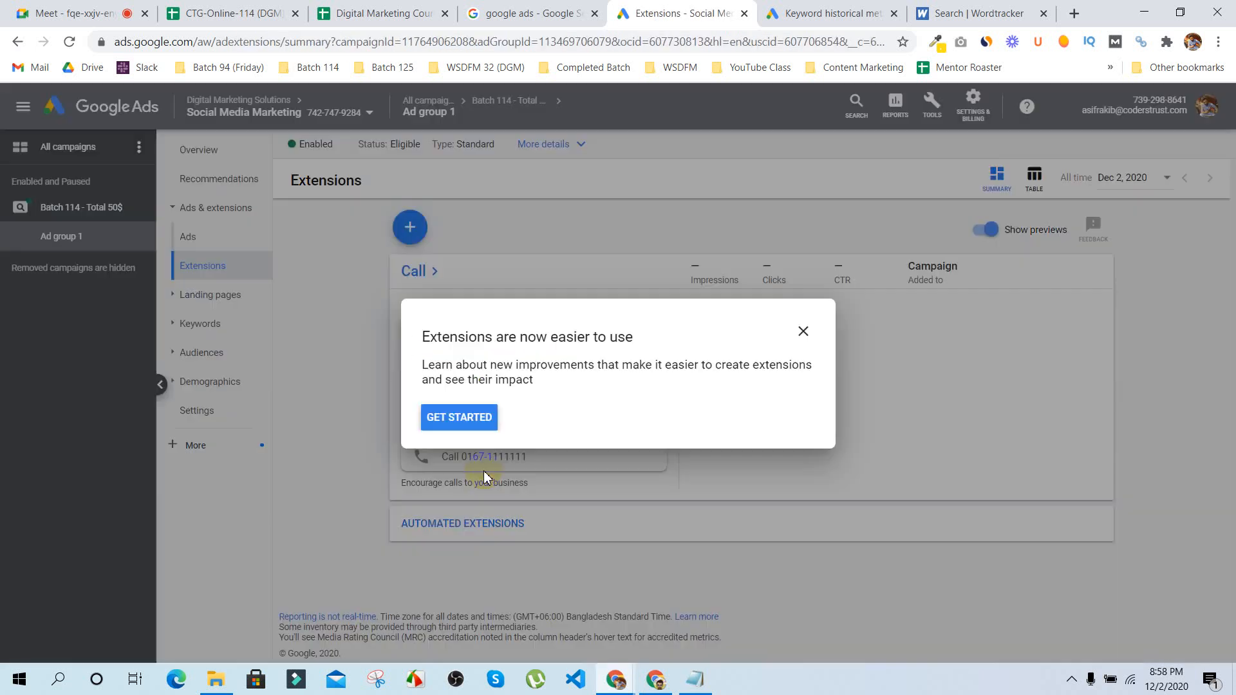
pyautogui.click(803, 331)
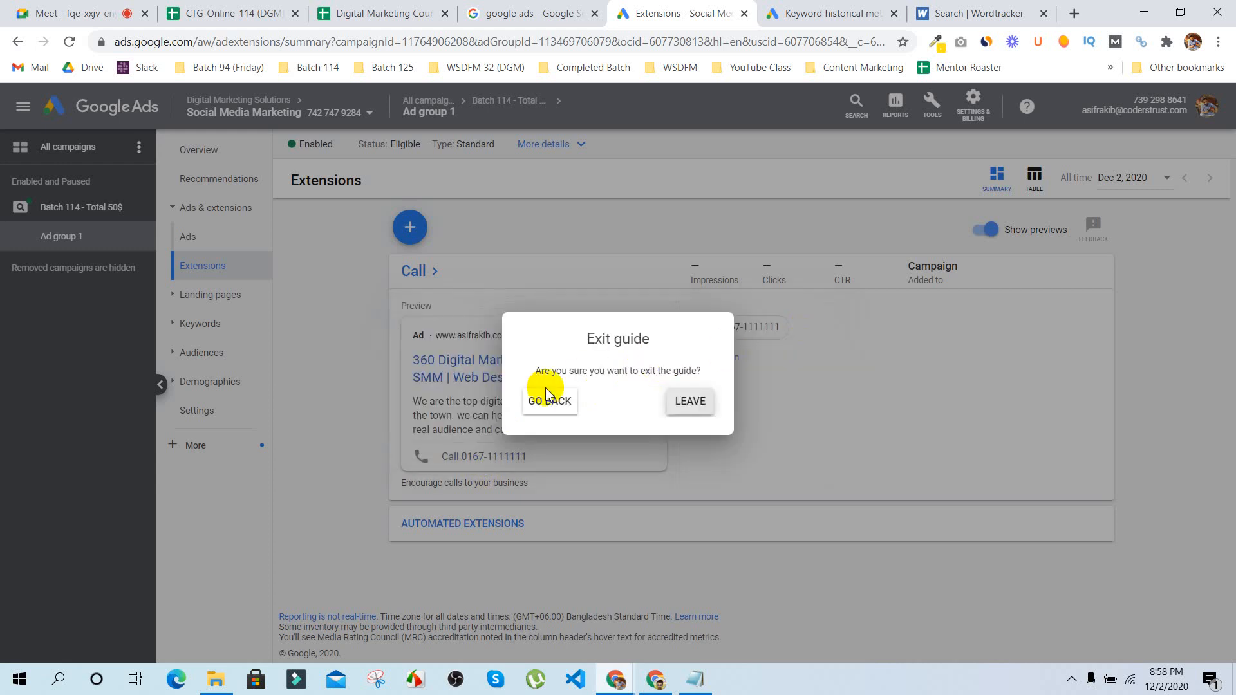
pyautogui.click(683, 412)
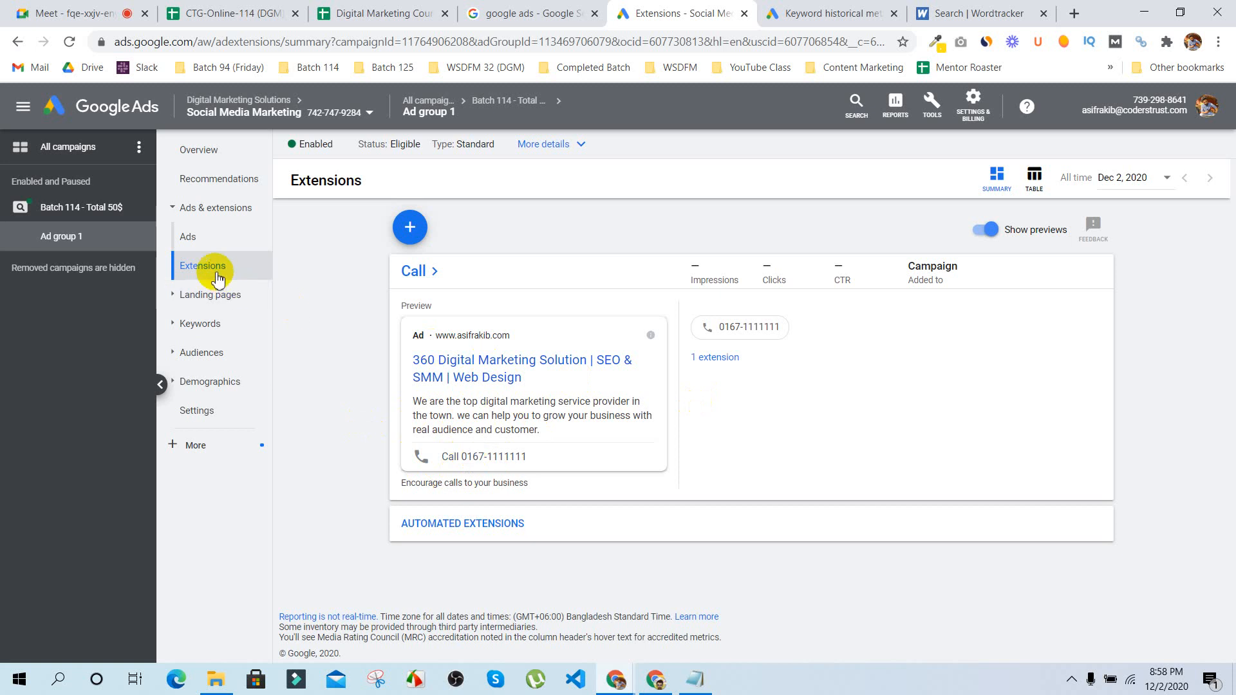
# Step: View the ad group's landing pages and expanded landing pages reports, and return to its search keywords
pyautogui.click(225, 297)
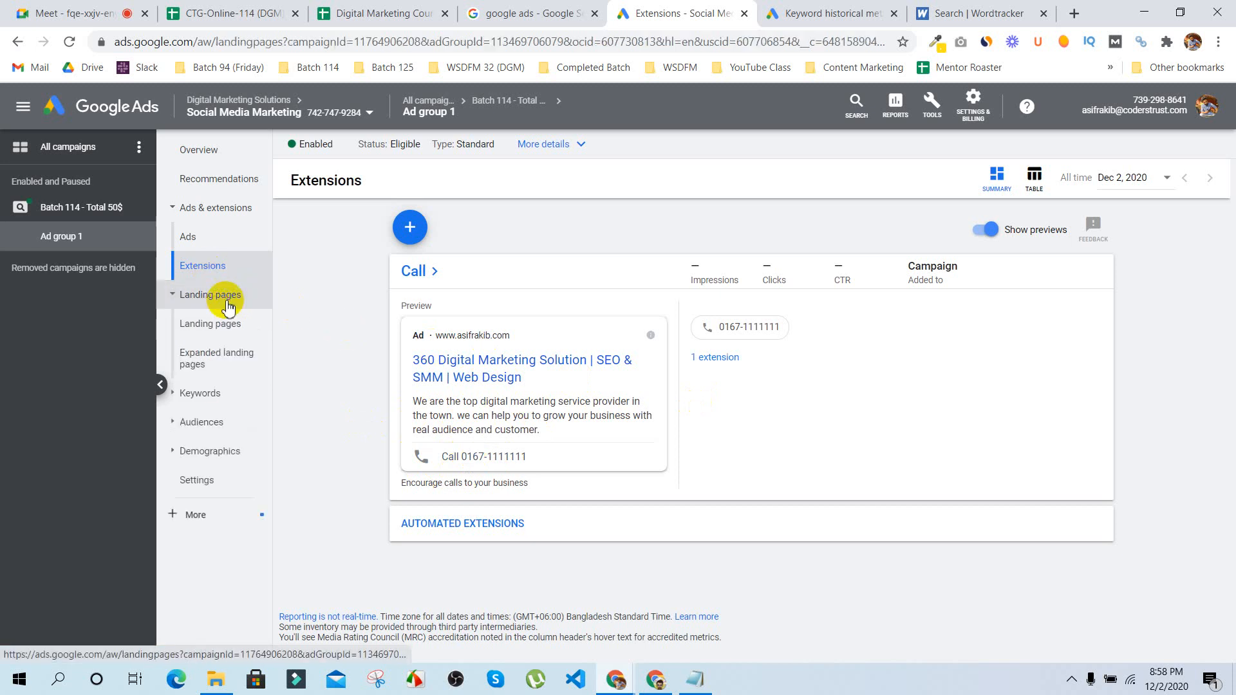
pyautogui.click(209, 271)
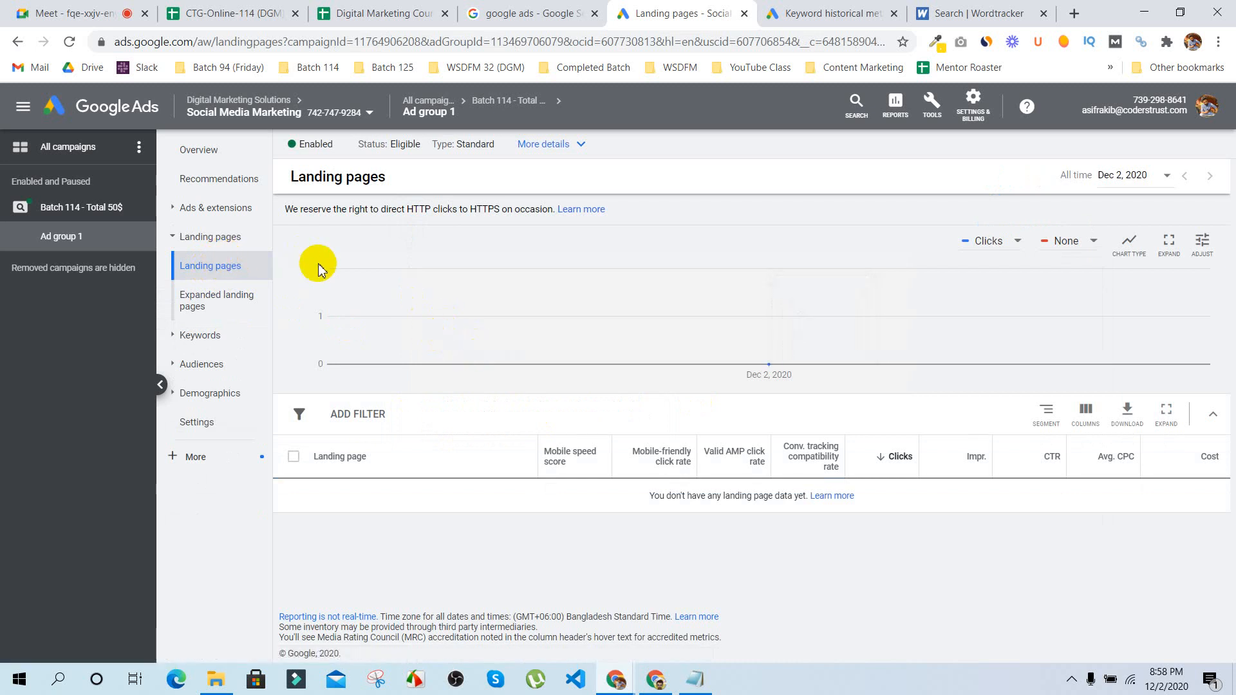
pyautogui.click(217, 304)
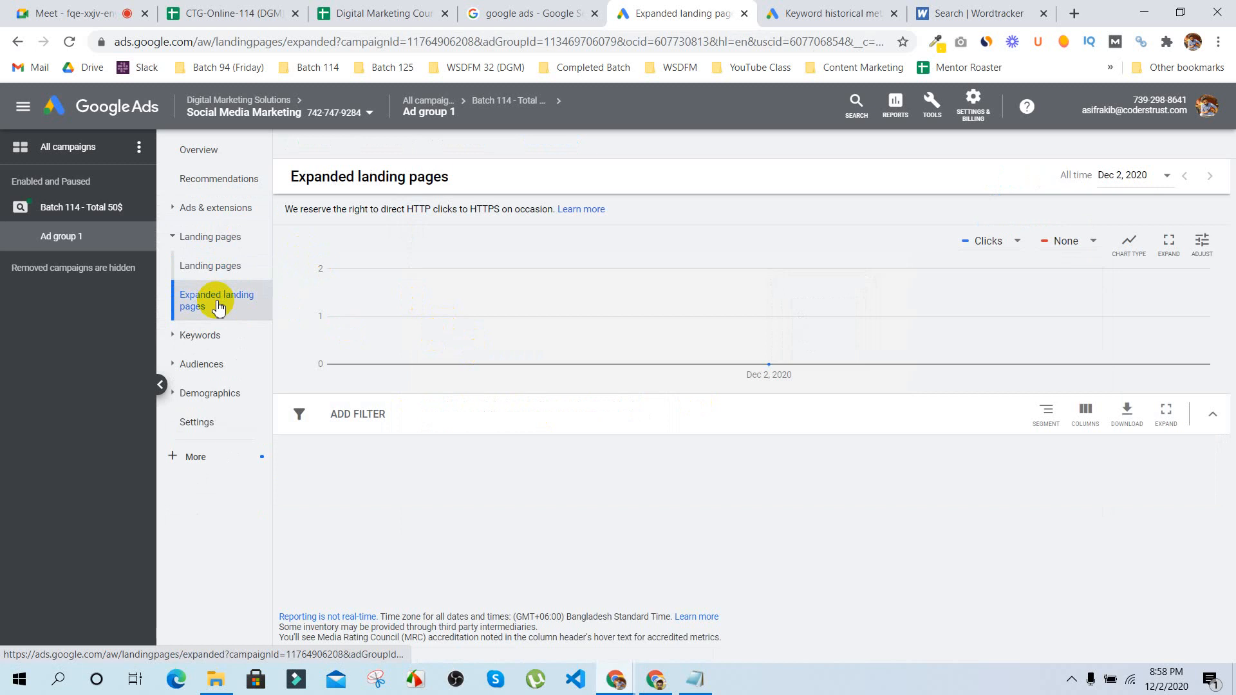
pyautogui.click(216, 336)
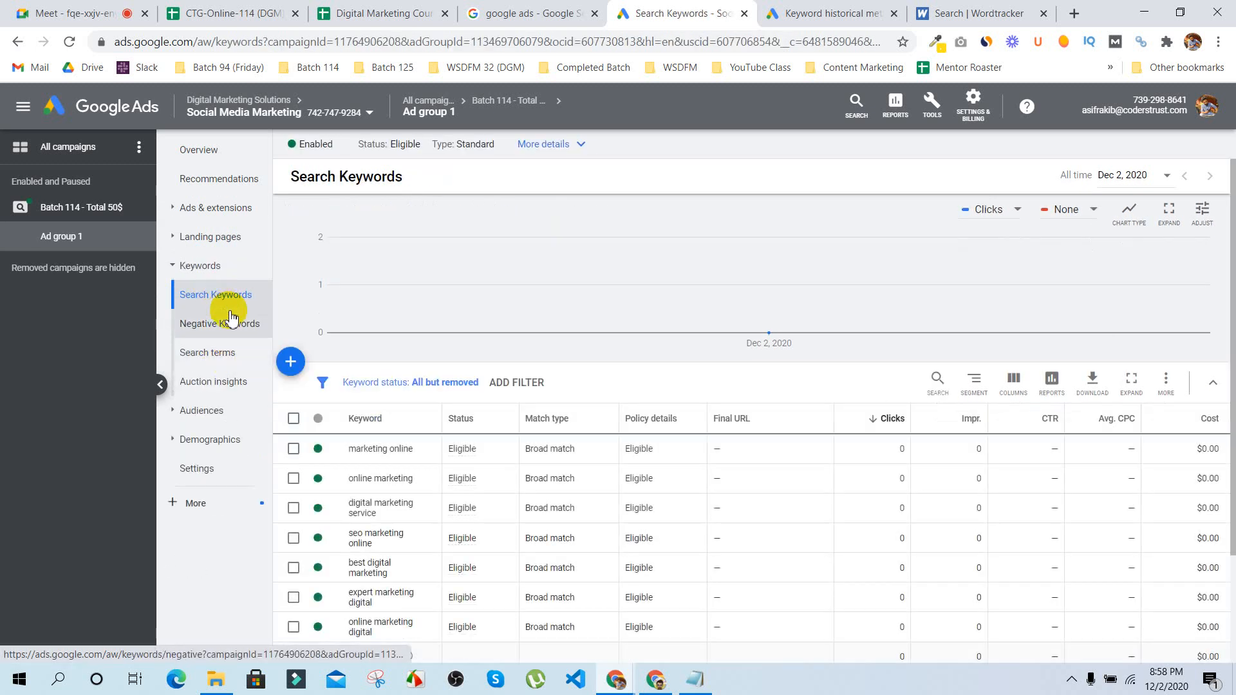
# Step: Review Ad group 1's search keywords list and check its negative keywords, search terms and auction insights reports
pyautogui.scroll(-2, 433, 518)
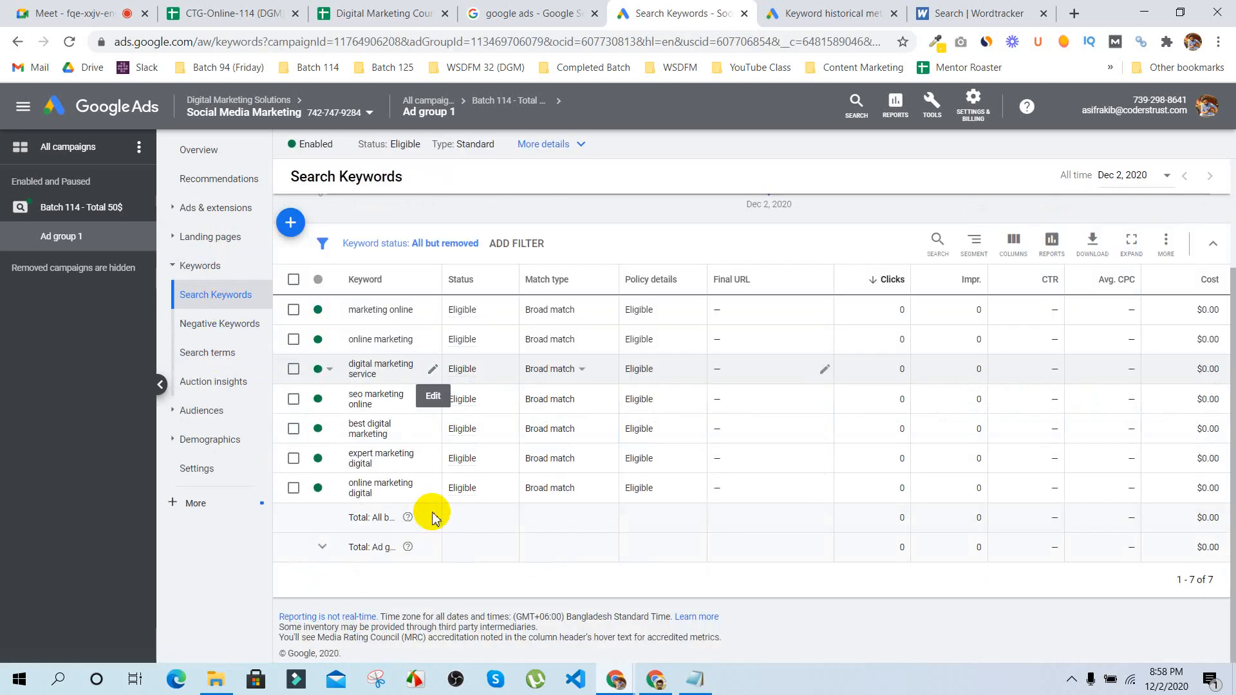
pyautogui.scroll(2, 432, 518)
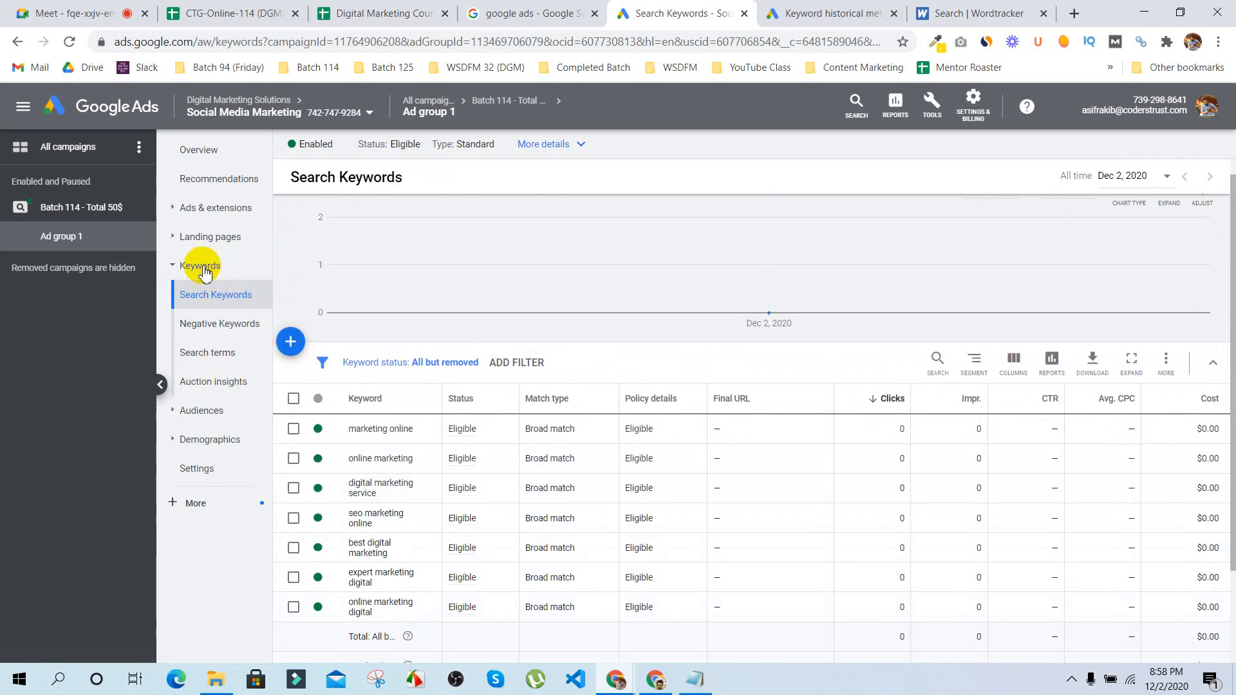
pyautogui.click(219, 327)
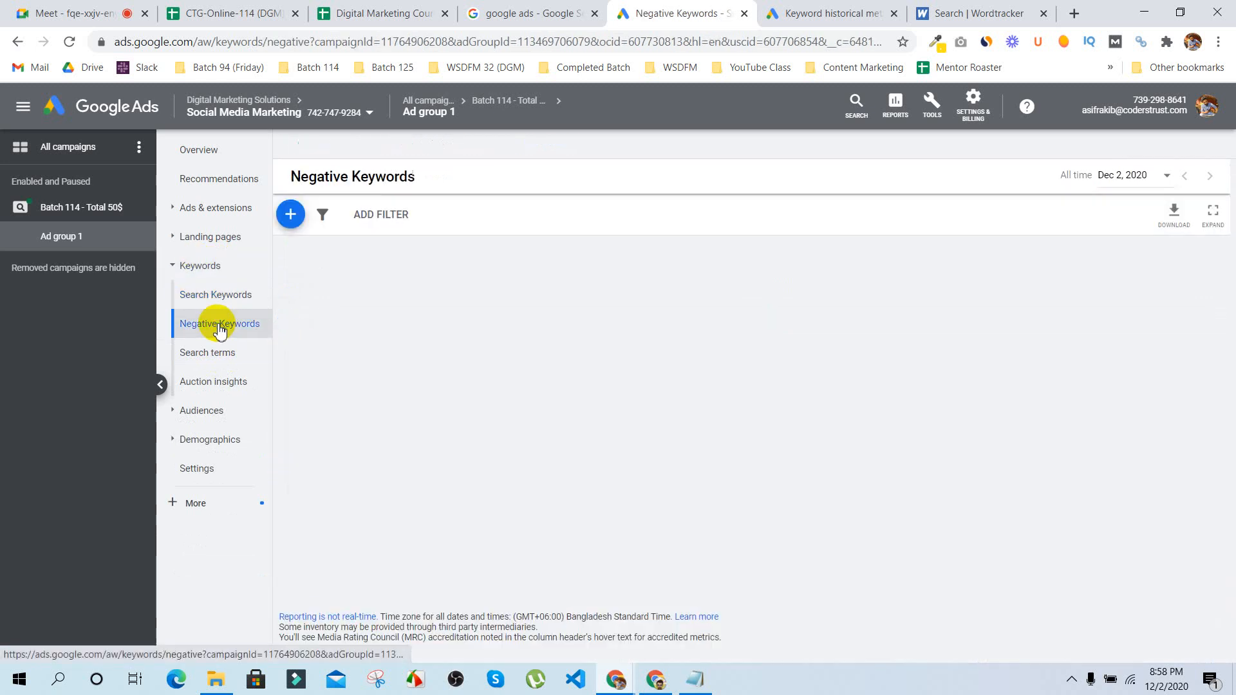
pyautogui.click(233, 356)
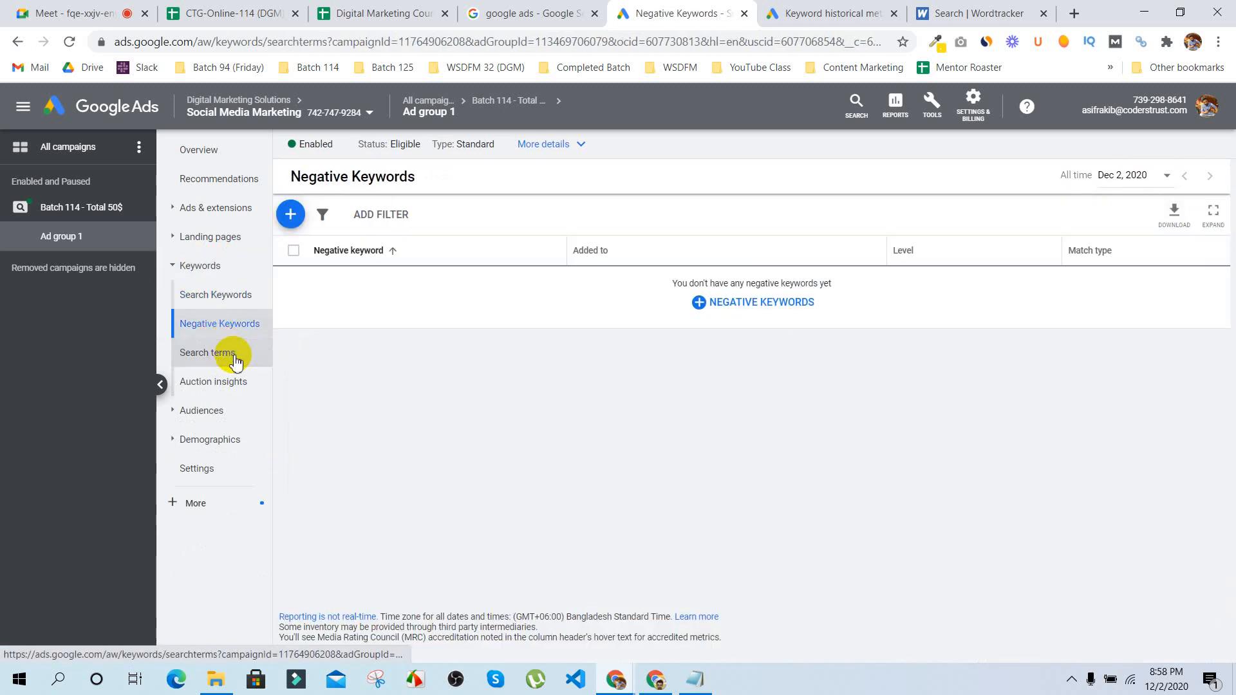
pyautogui.click(217, 389)
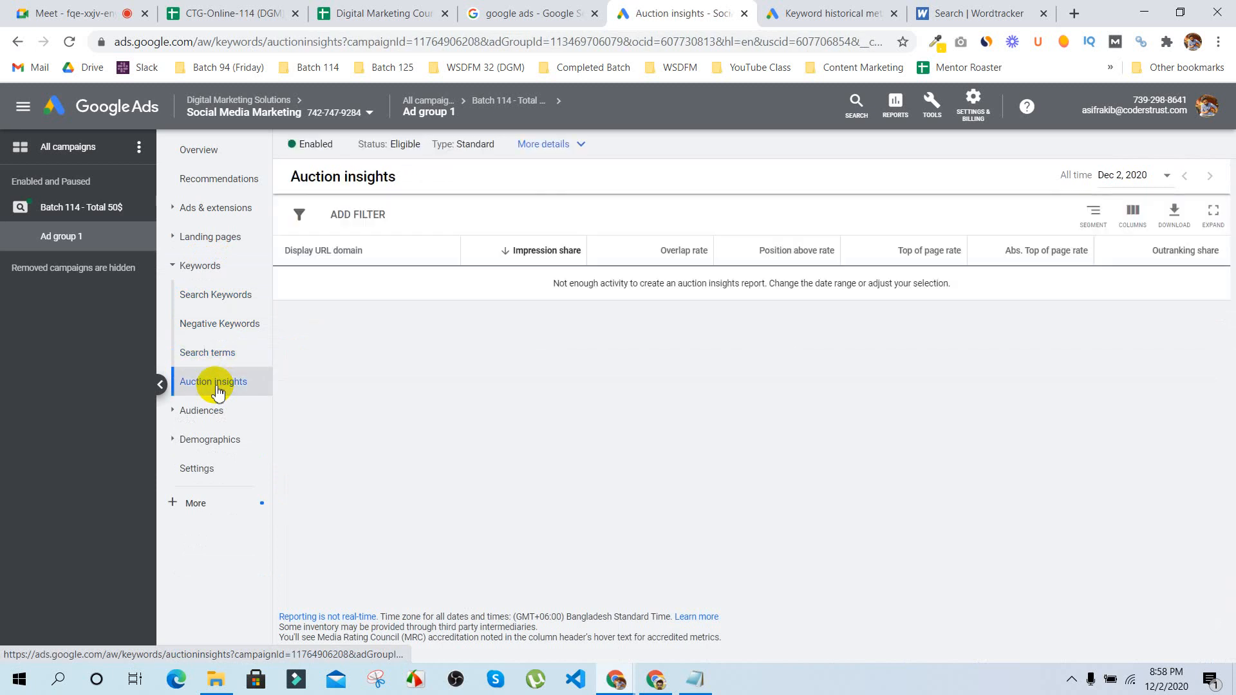
# Step: View the ad group's targeted audiences and its audience exclusions
pyautogui.click(207, 409)
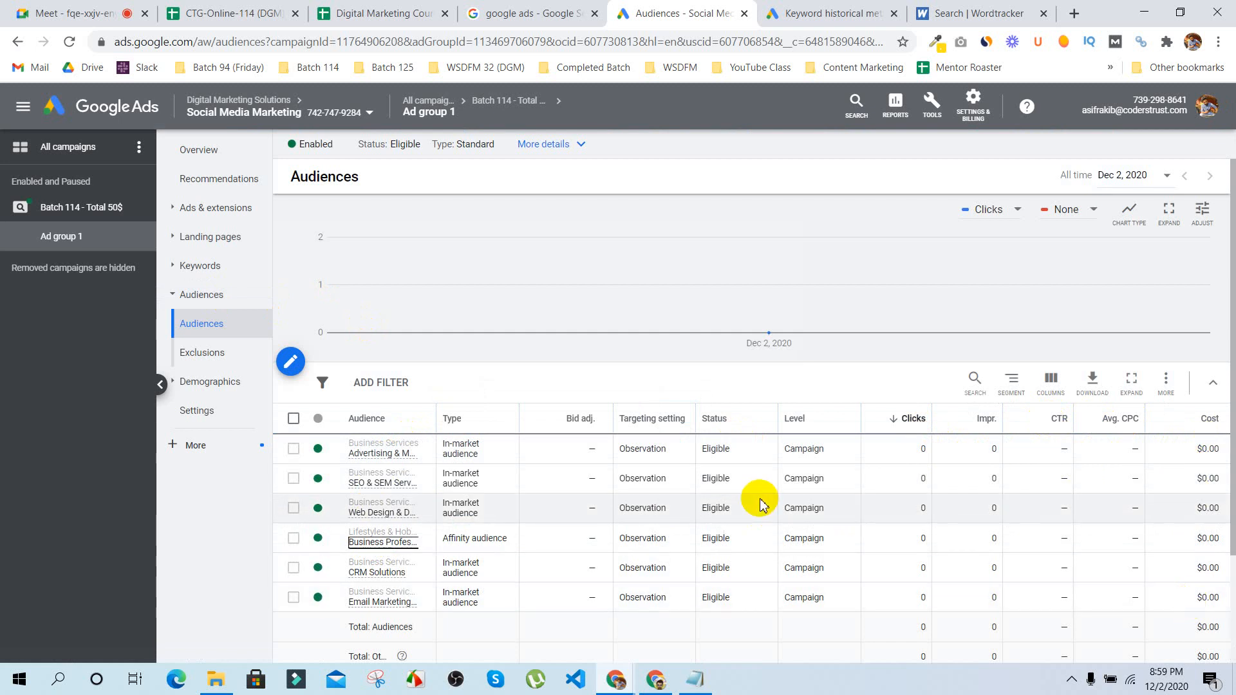
pyautogui.click(206, 352)
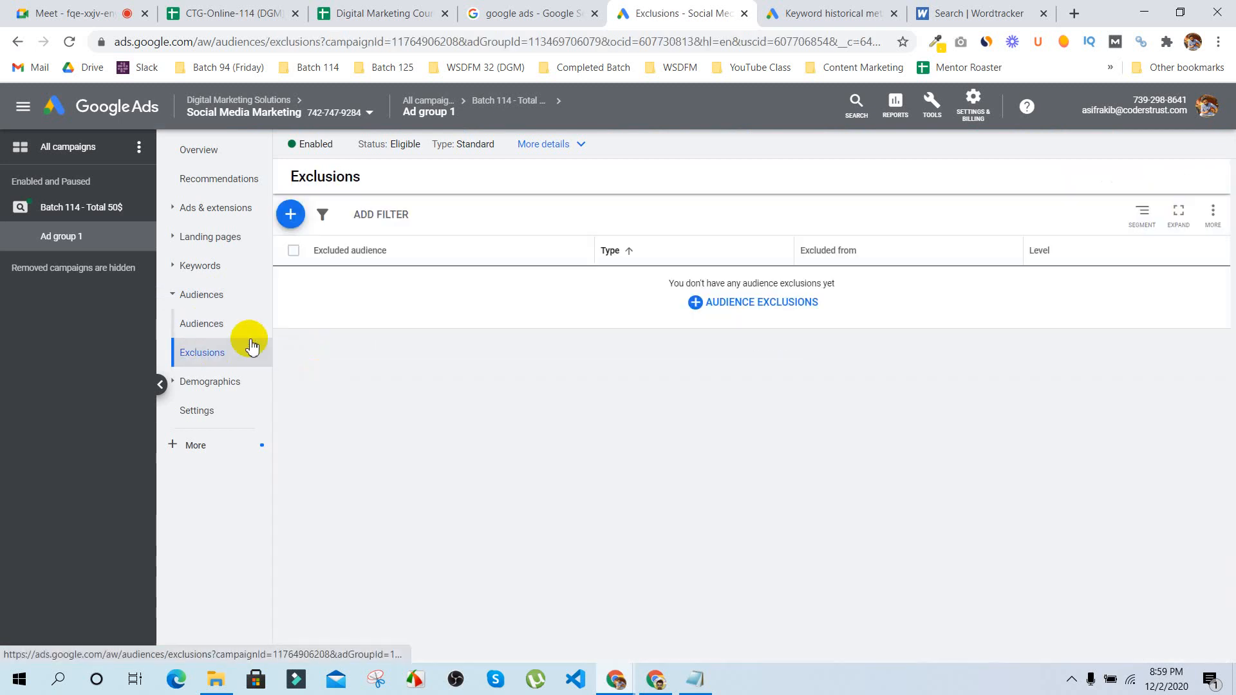
# Step: Open the ad group's demographics and review the household income brackets
pyautogui.click(219, 381)
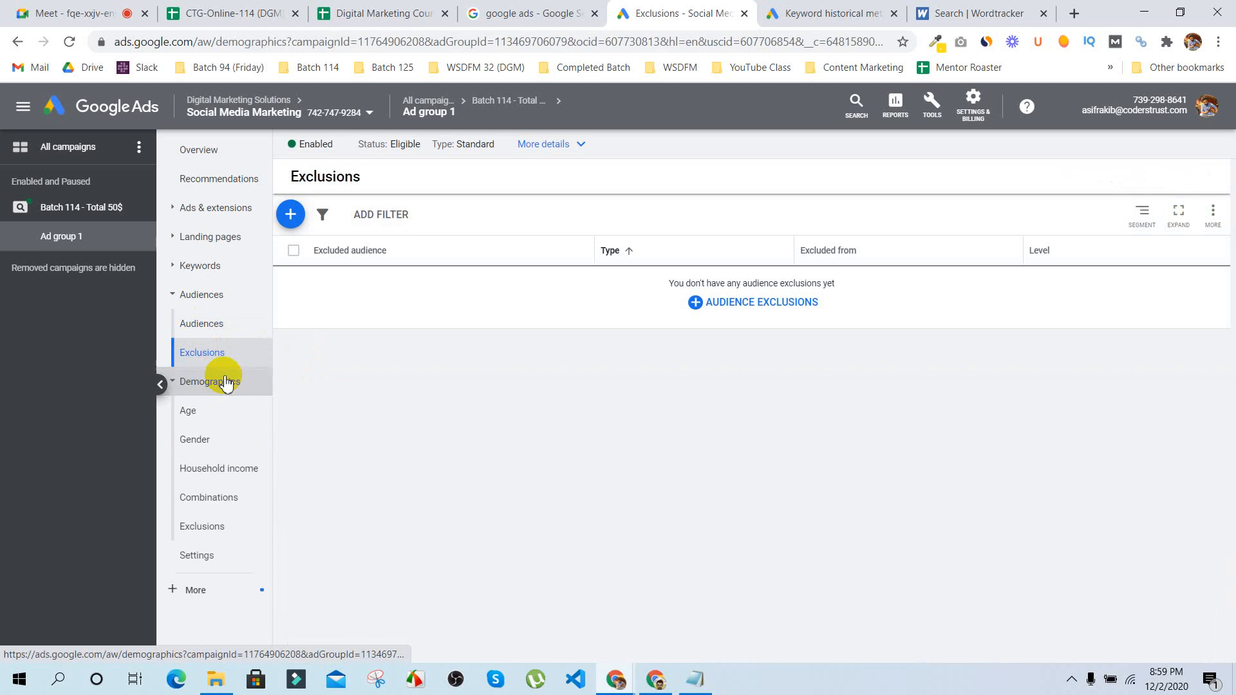
pyautogui.click(209, 418)
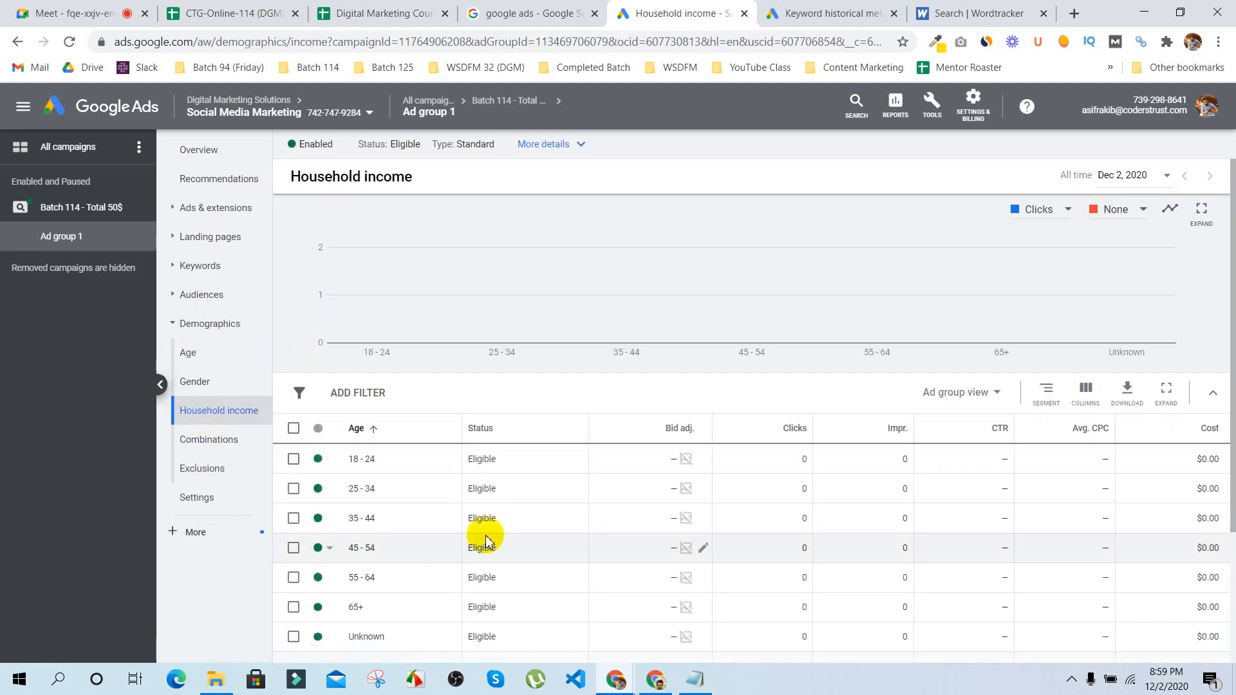
pyautogui.scroll(-3, 425, 532)
pyautogui.scroll(1, 425, 528)
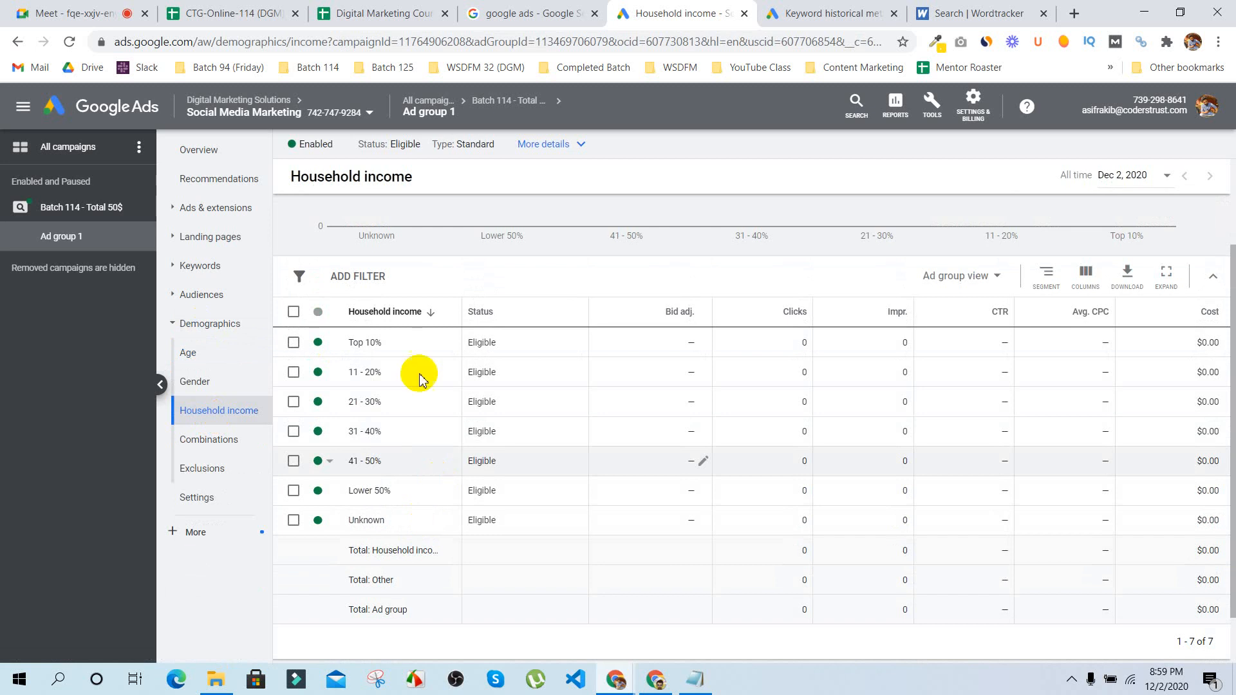
# Step: View the age and gender demographics, and check the summary of the ad group's details before closing it
pyautogui.click(242, 346)
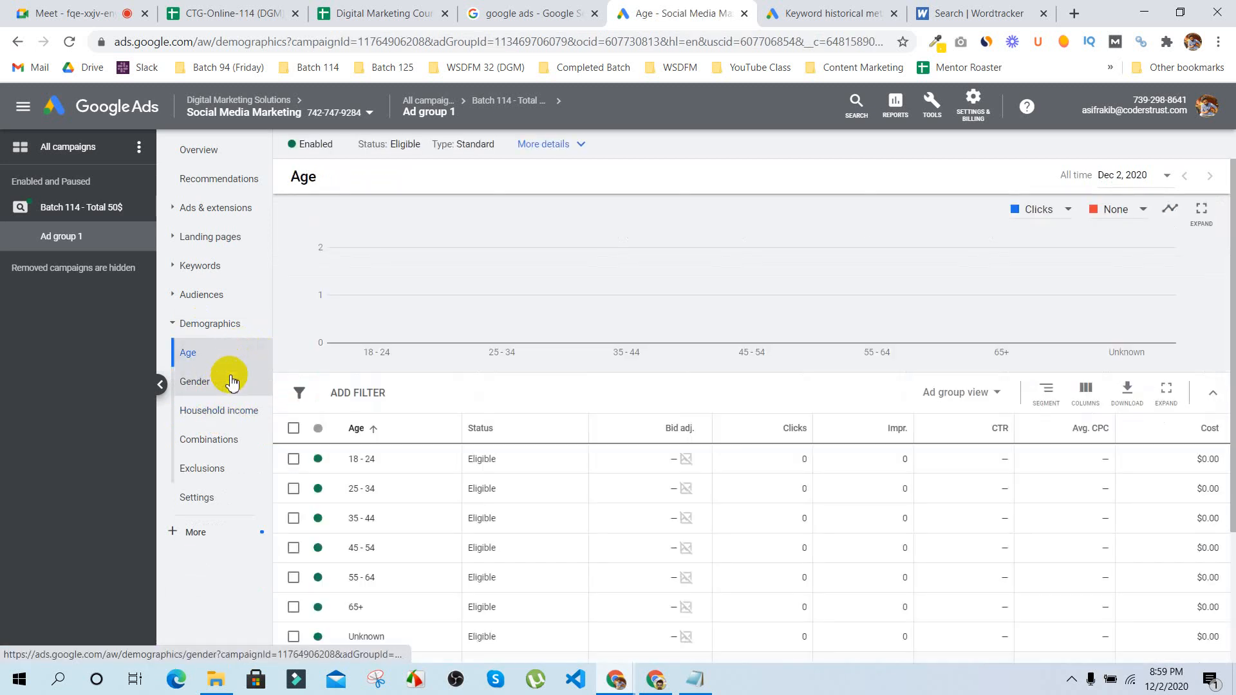
pyautogui.click(232, 382)
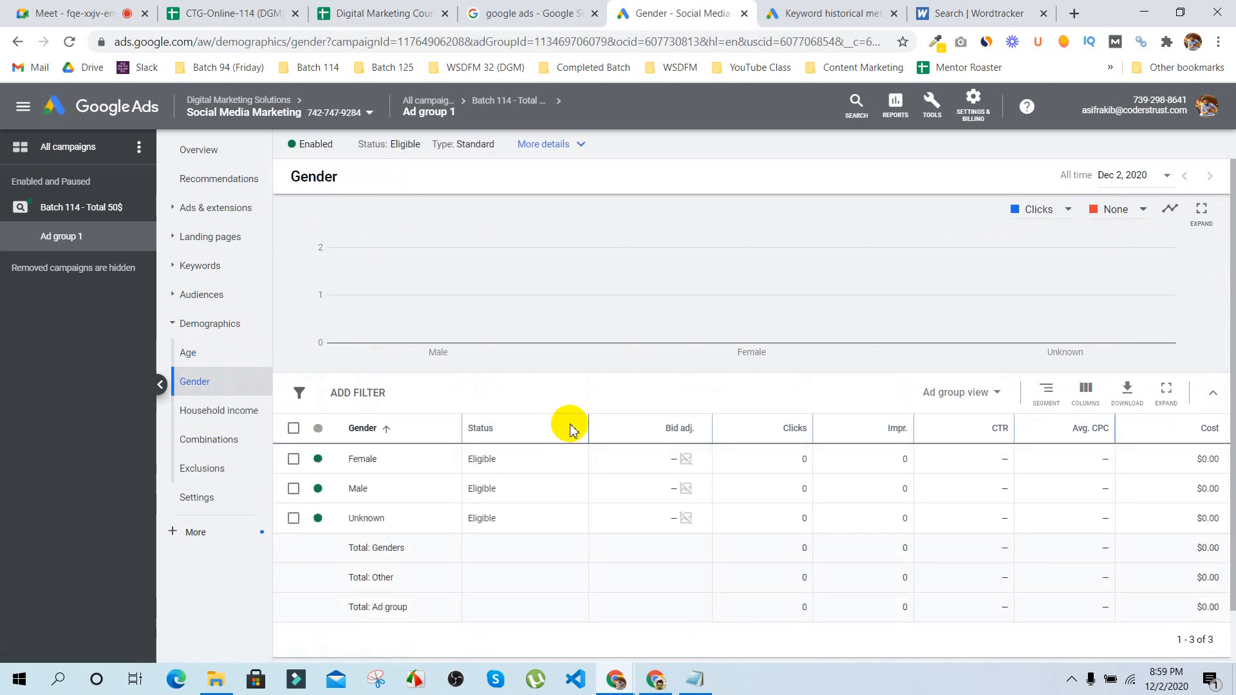
pyautogui.scroll(-1, 571, 430)
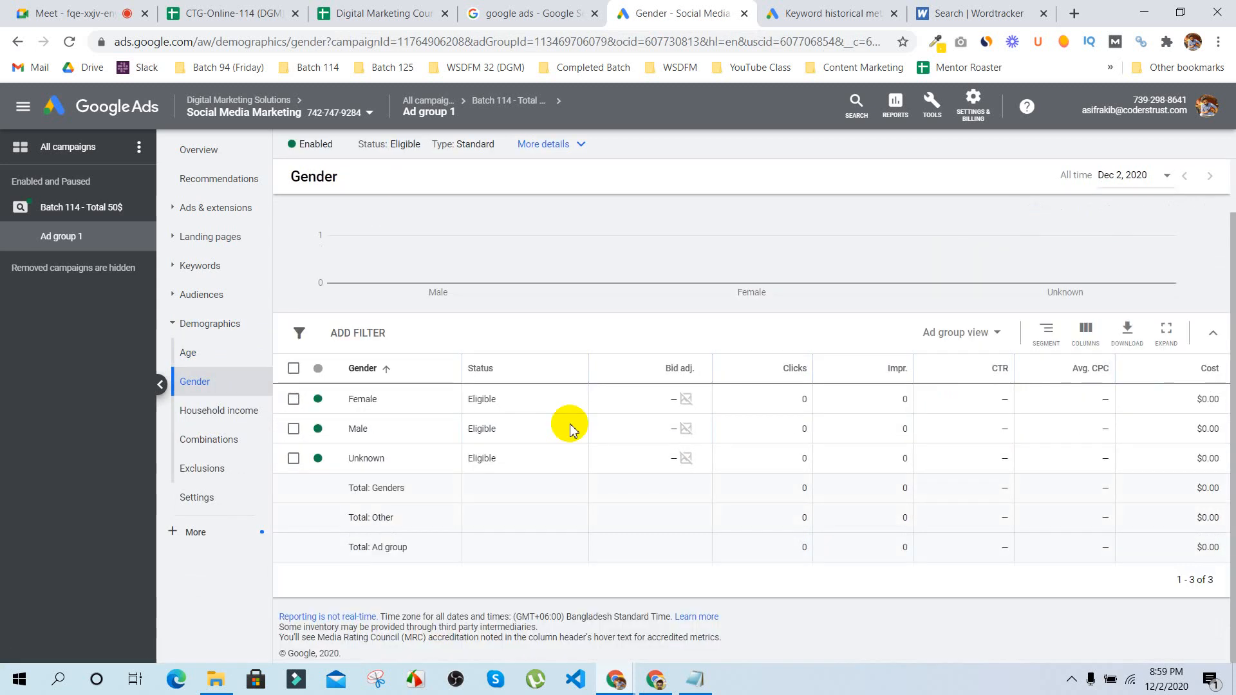
pyautogui.click(571, 144)
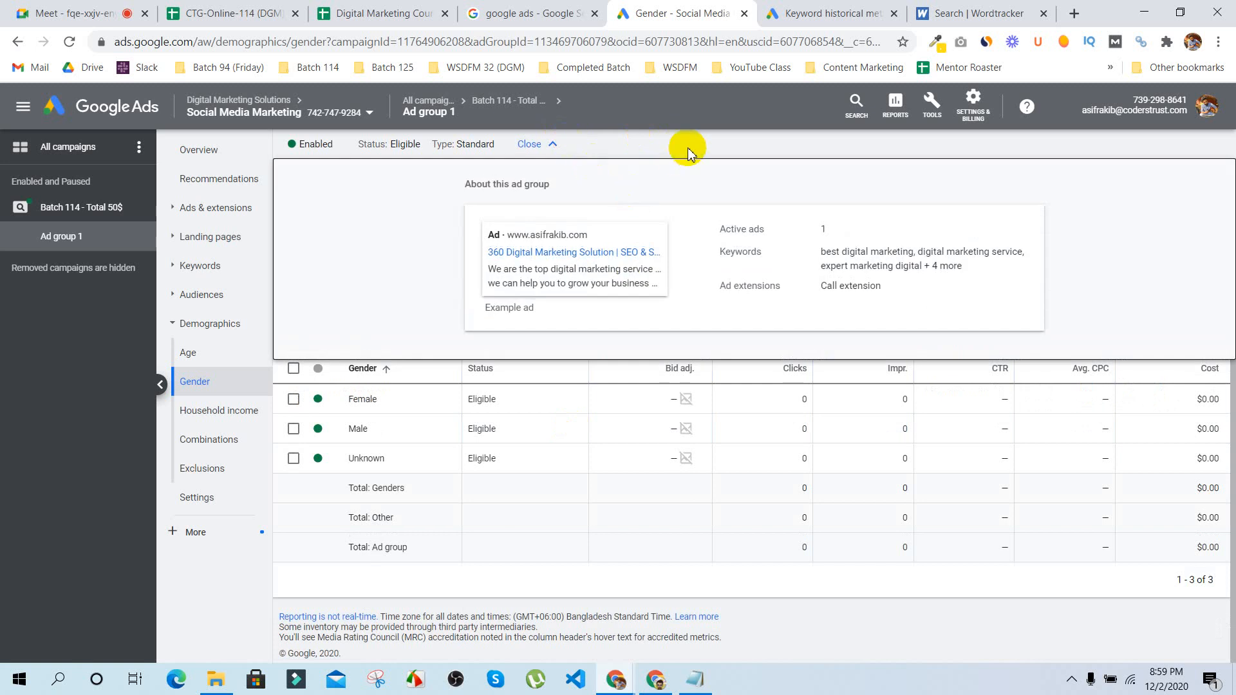
pyautogui.click(531, 144)
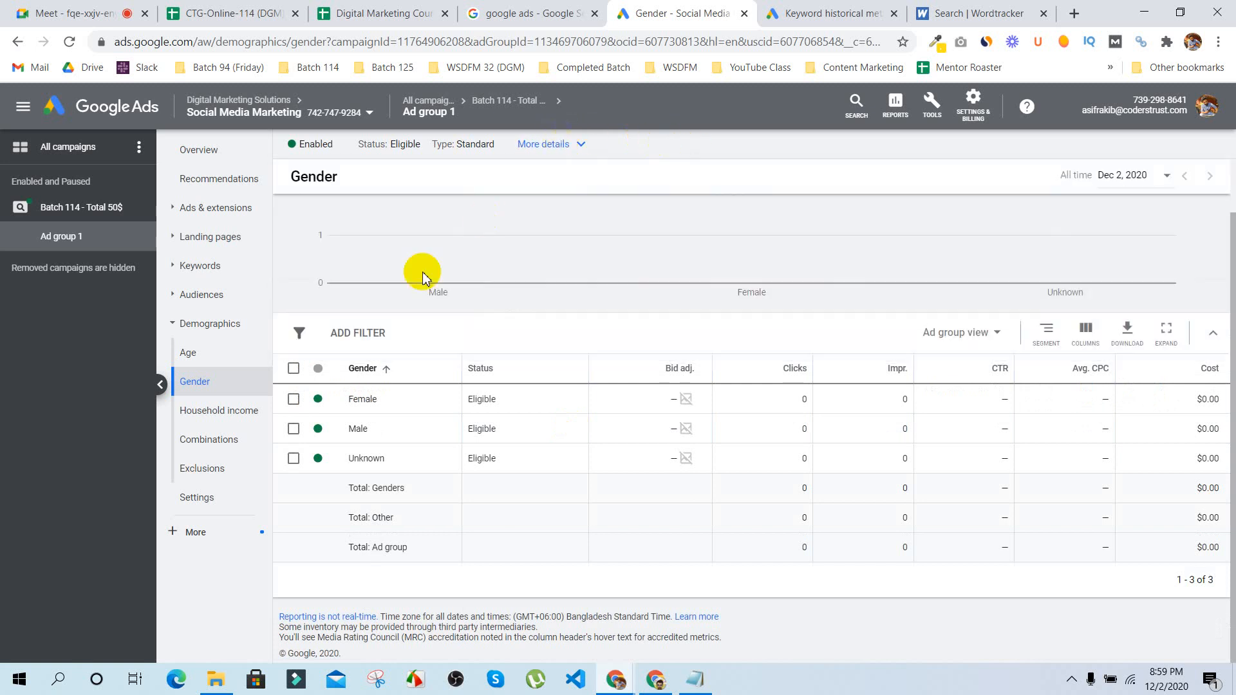
# Step: Go through the full age, gender and household income demographics tables once more
pyautogui.click(225, 351)
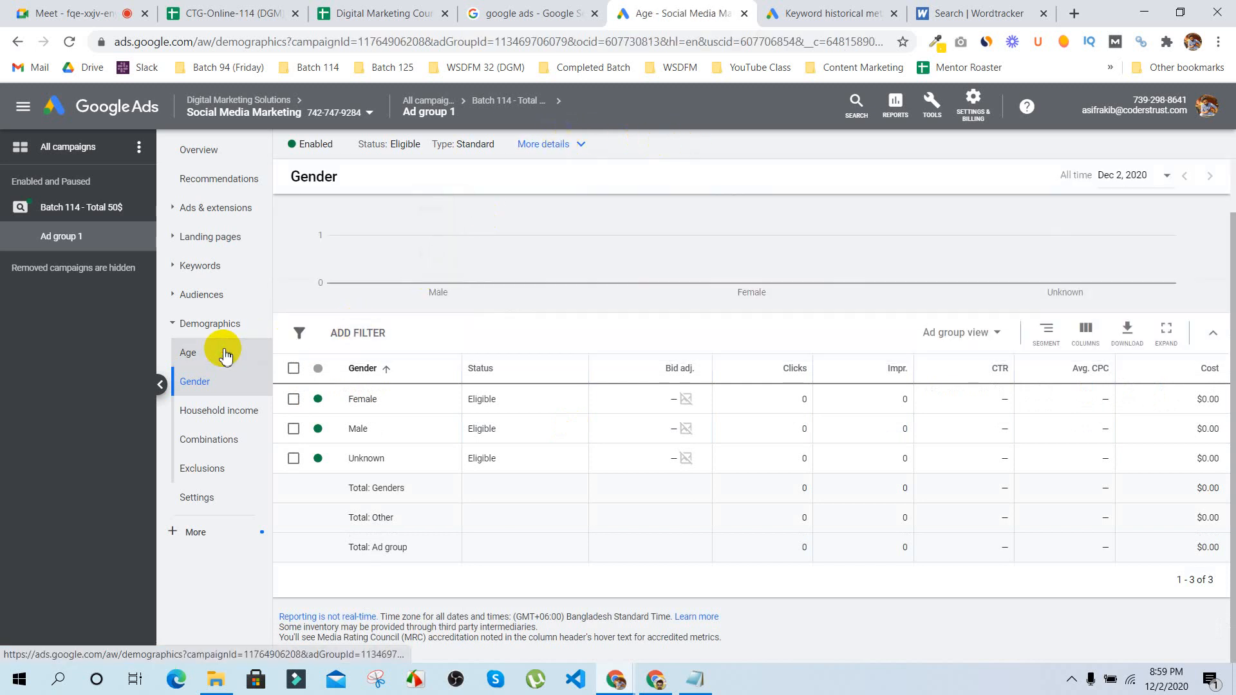
pyautogui.scroll(-3, 455, 441)
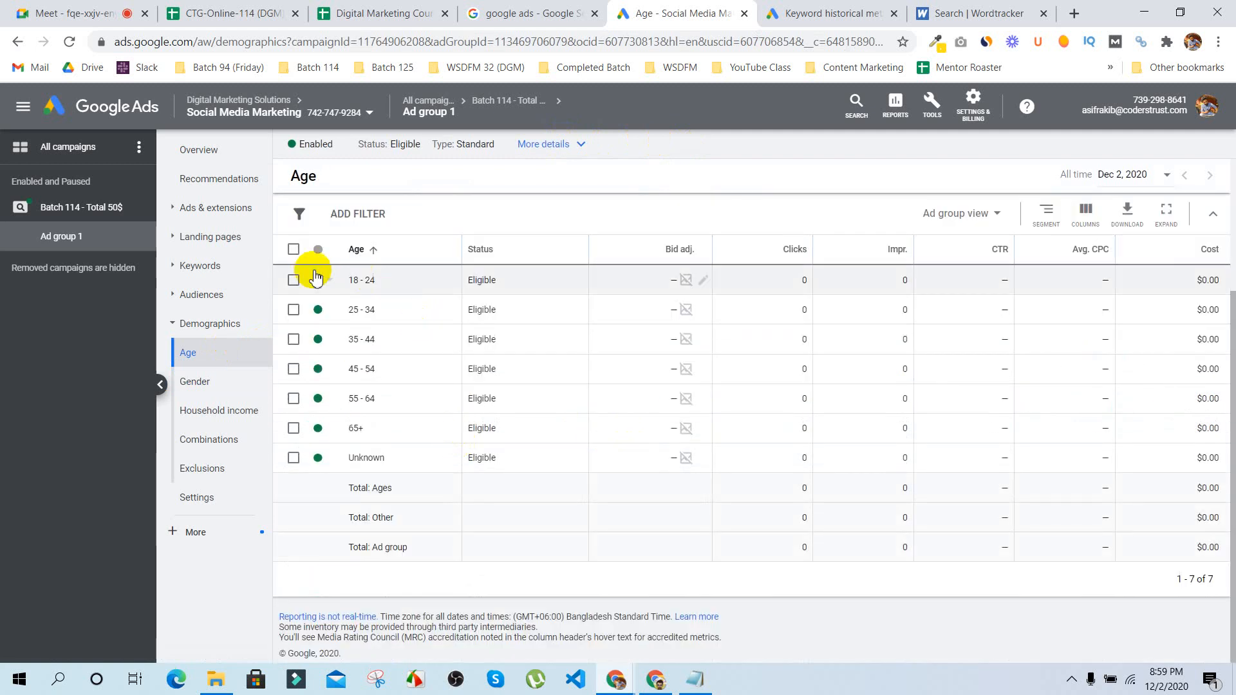
pyautogui.click(218, 384)
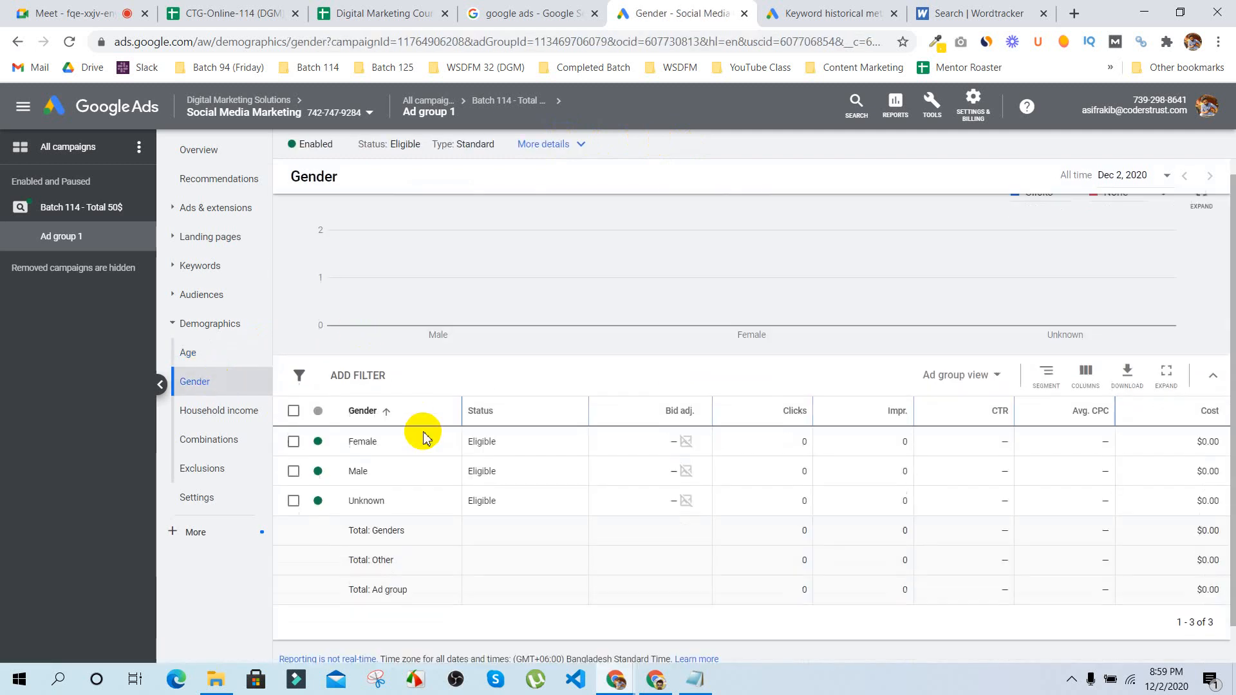
pyautogui.click(248, 413)
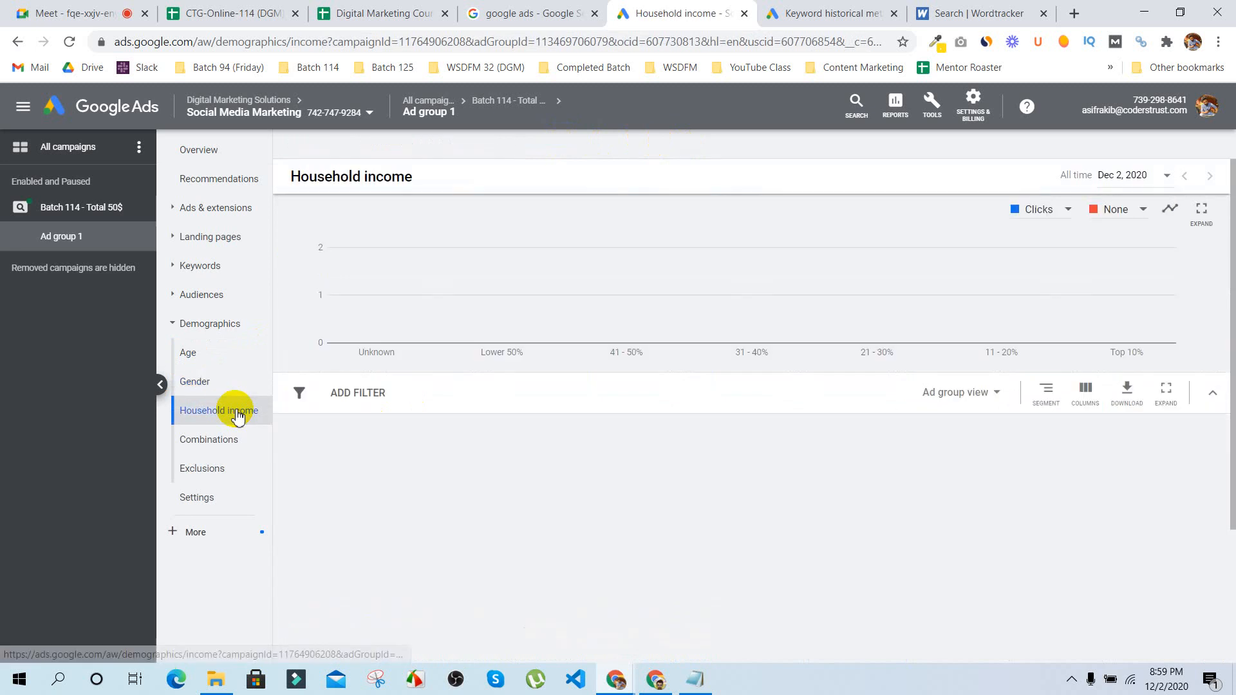
pyautogui.scroll(-3, 489, 541)
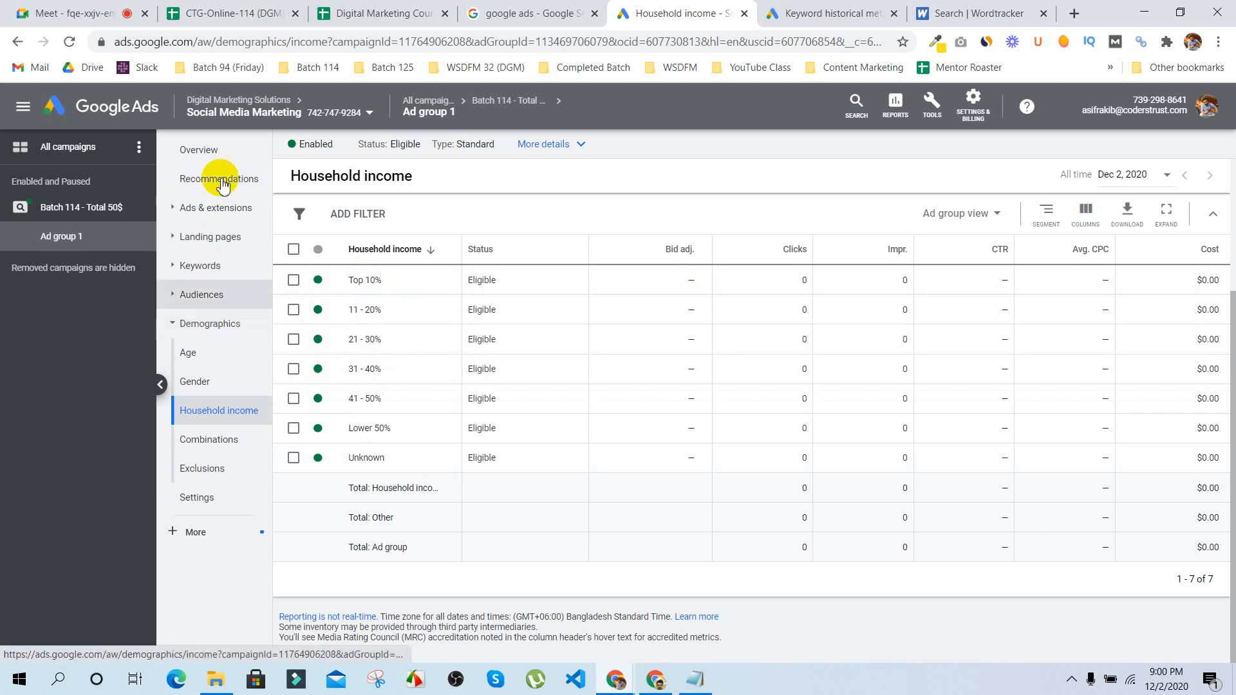
# Step: Return to the ad group's overview and examine its performance chart, Keywords card and Ads card
pyautogui.click(216, 159)
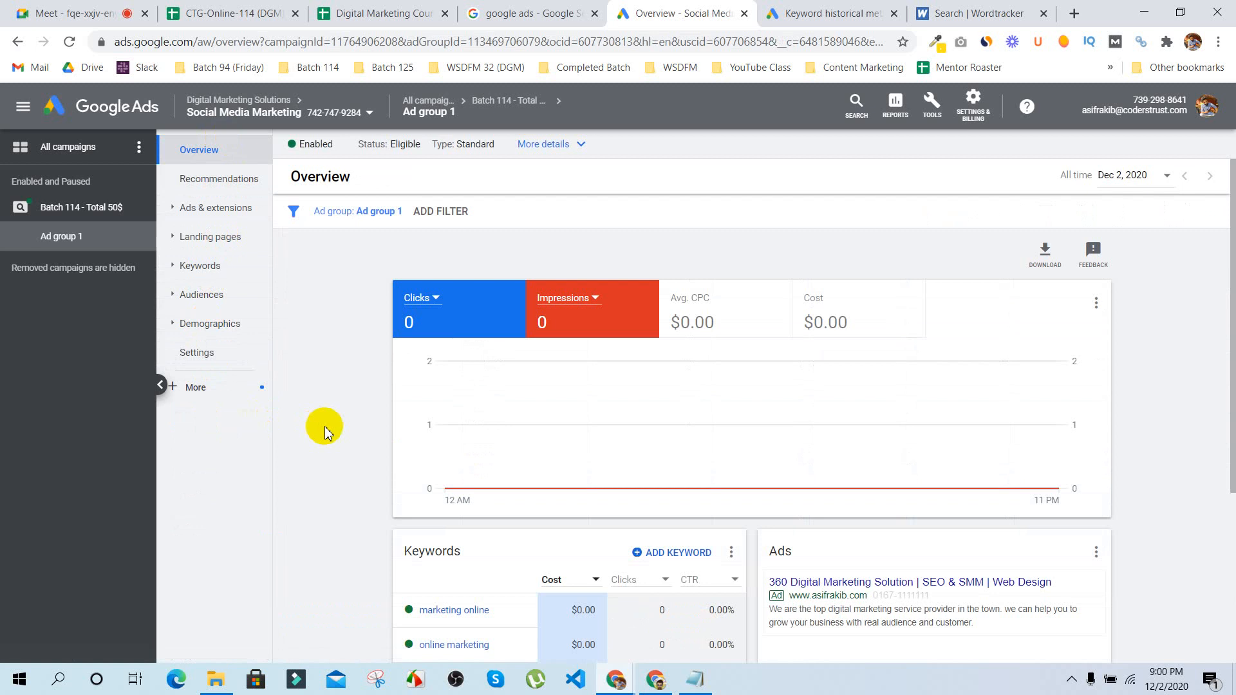
pyautogui.scroll(-4, 325, 430)
pyautogui.scroll(4, 324, 430)
pyautogui.scroll(-4, 326, 431)
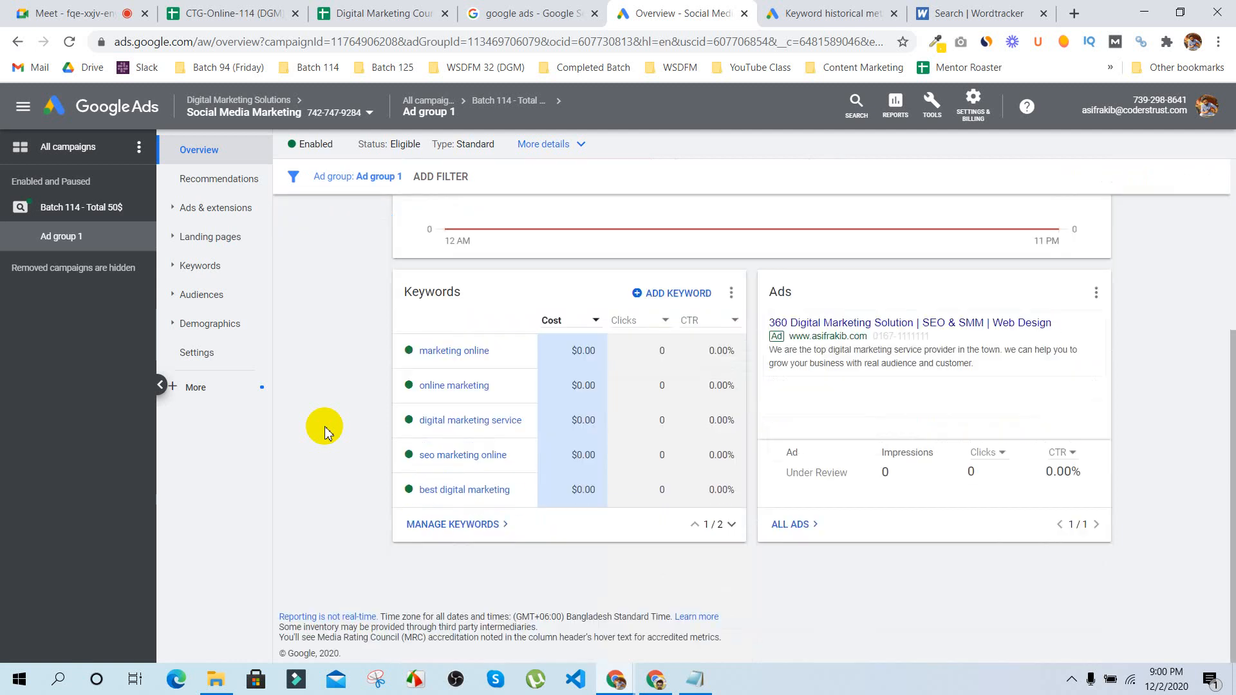
pyautogui.scroll(4, 325, 432)
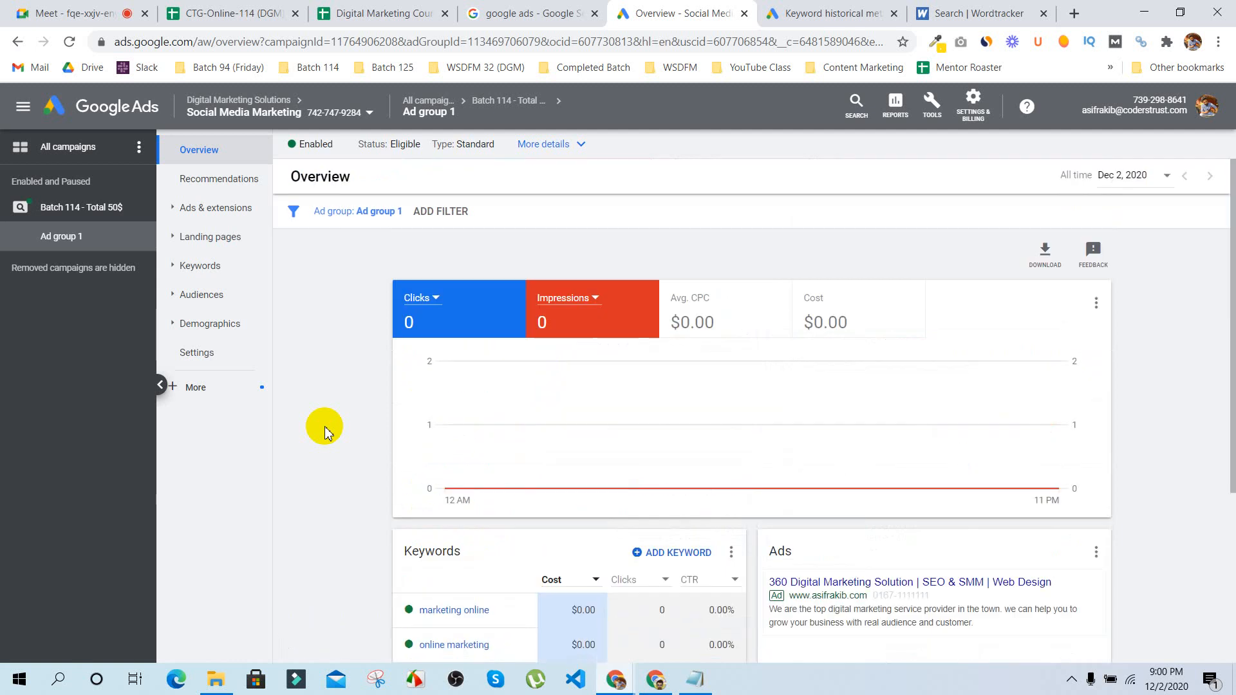
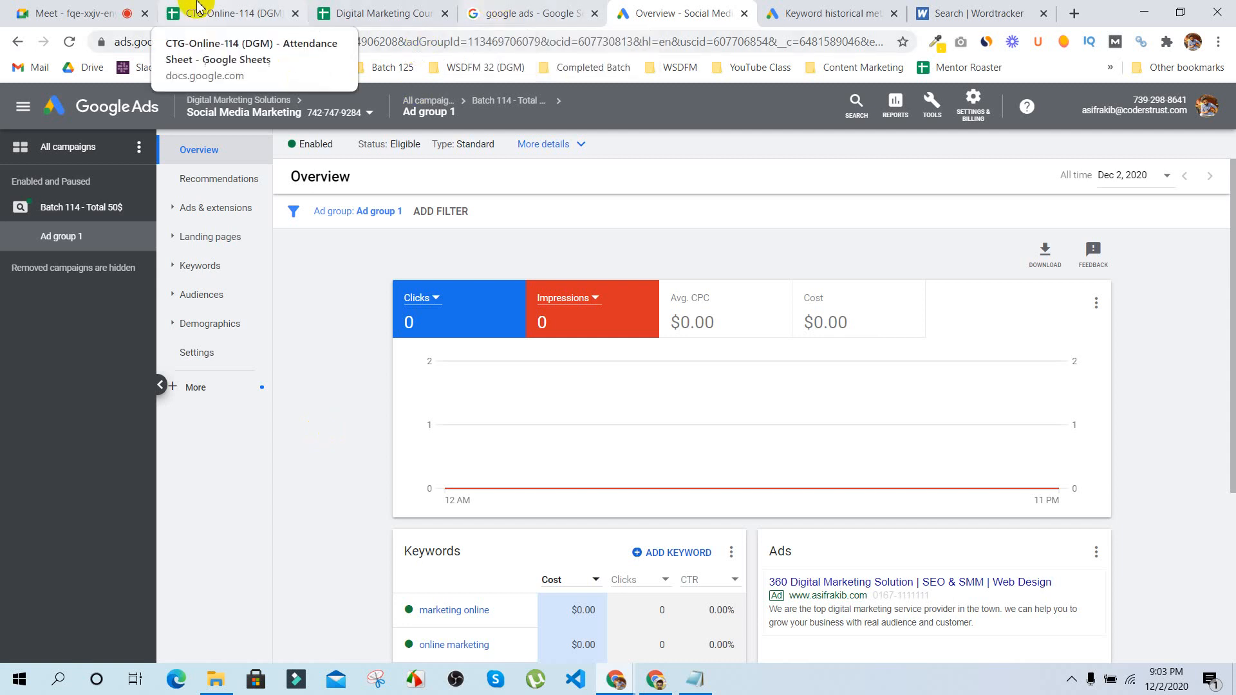
# Step: Switch to the CTG-Online-114 attendance sheet in Google Sheets and enter "Google Ads - Account Setup & Search Ads" as the 02.12.2020 class topic
pyautogui.click(98, 9)
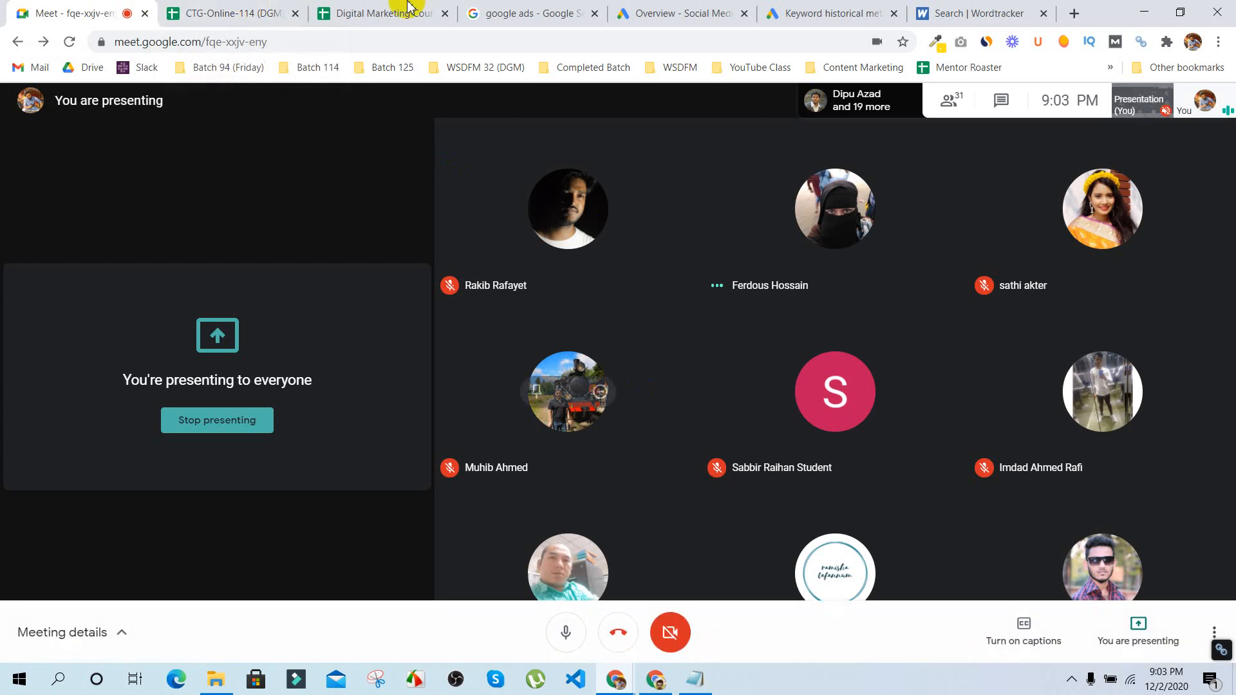
pyautogui.click(247, 13)
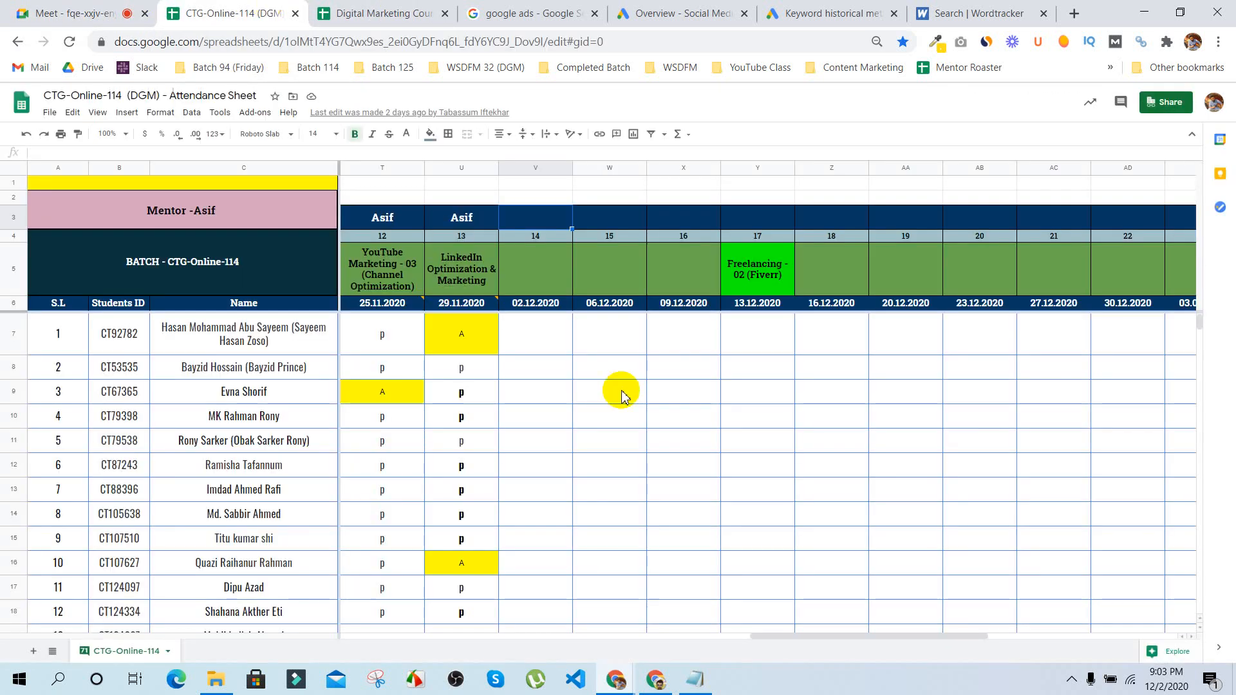
pyautogui.click(529, 286)
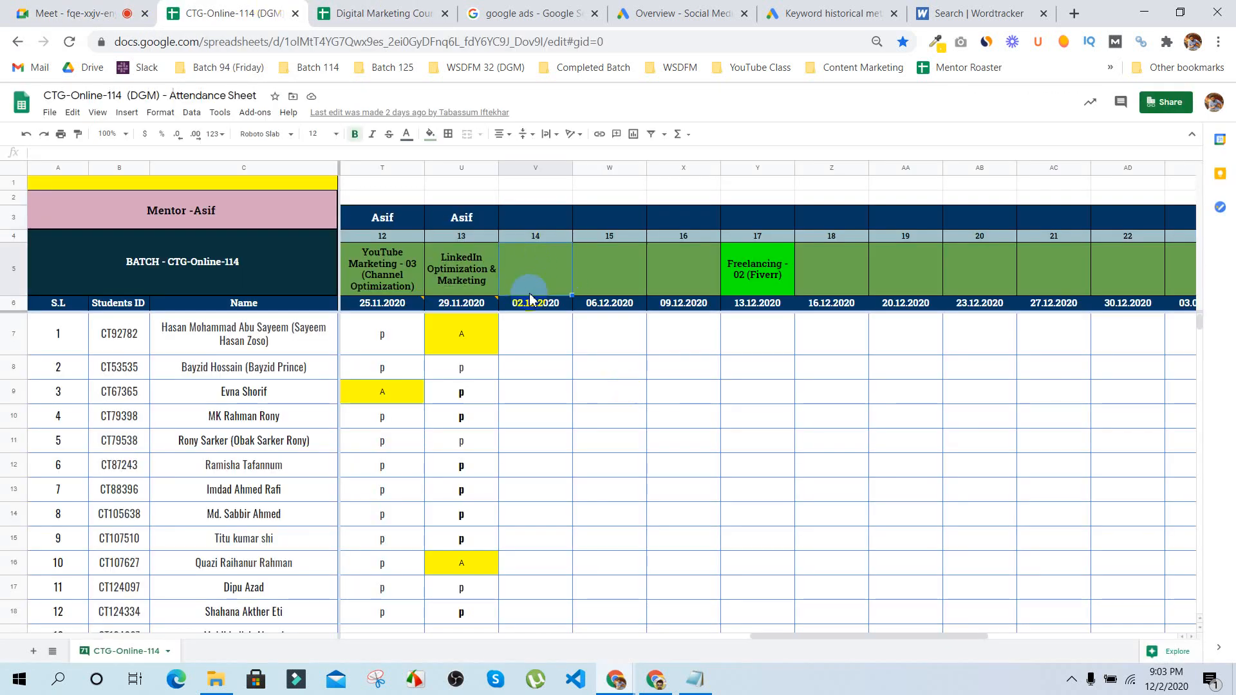
pyautogui.write('Google Ads')
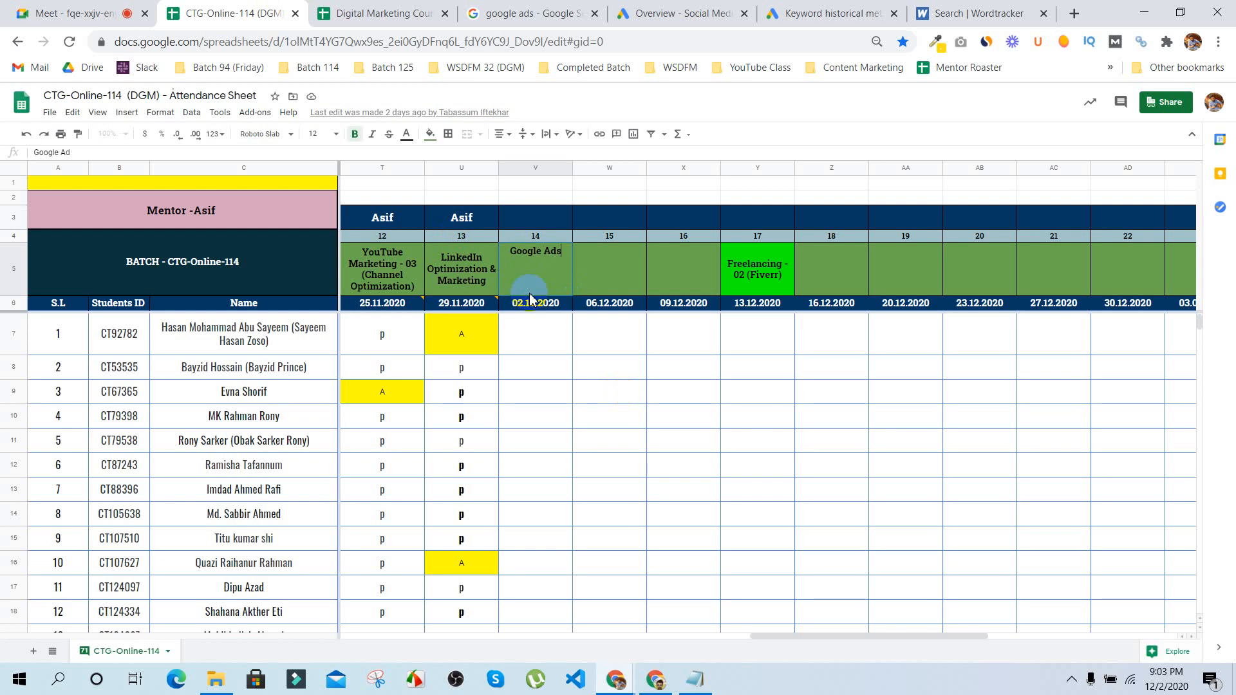
pyautogui.write(' -')
pyautogui.write(' S')
pyautogui.write('ccount')
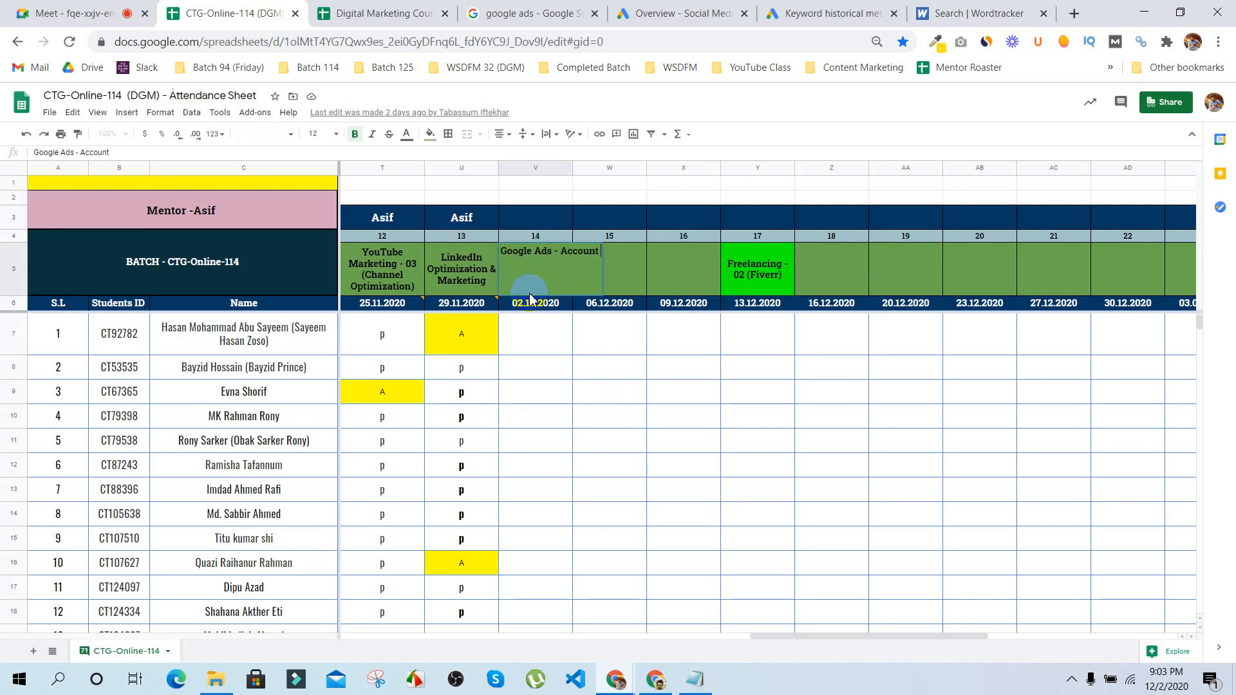
pyautogui.write(' Setup & Search Ad')
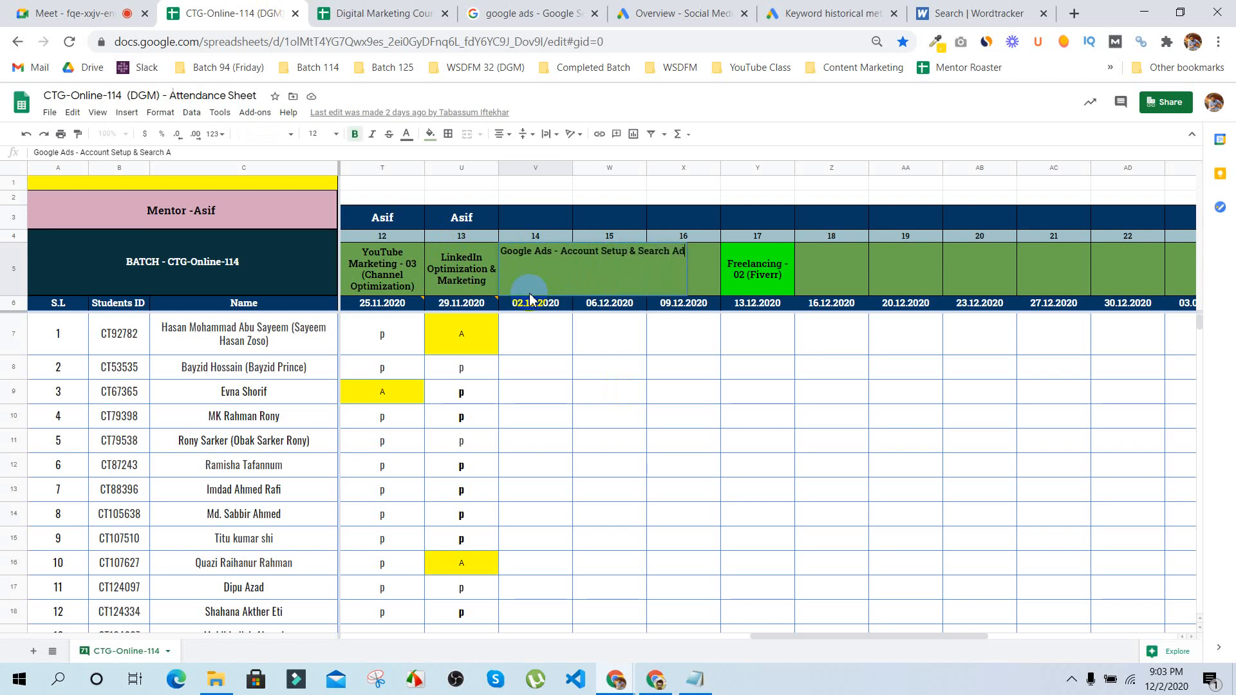
pyautogui.write('s')
pyautogui.click(530, 297)
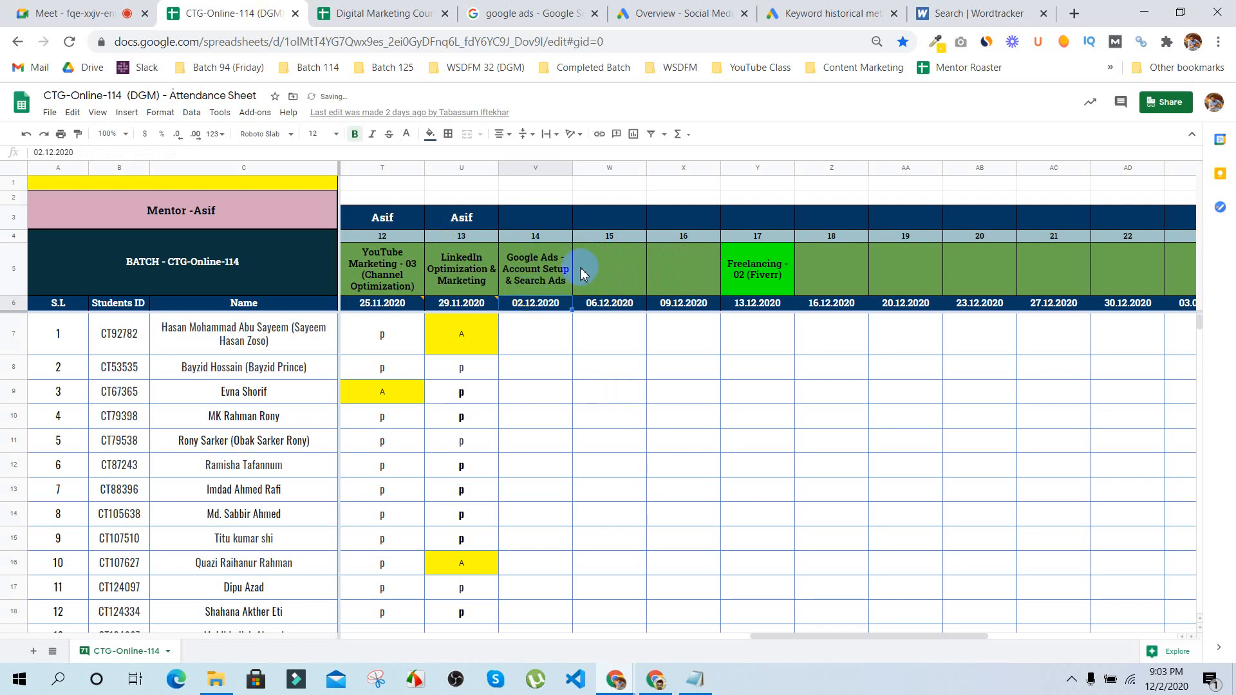
# Step: Copy the mentor's name from class 13 to class 14 and select the first student's attendance cell for 02.12.2020
pyautogui.click(461, 212)
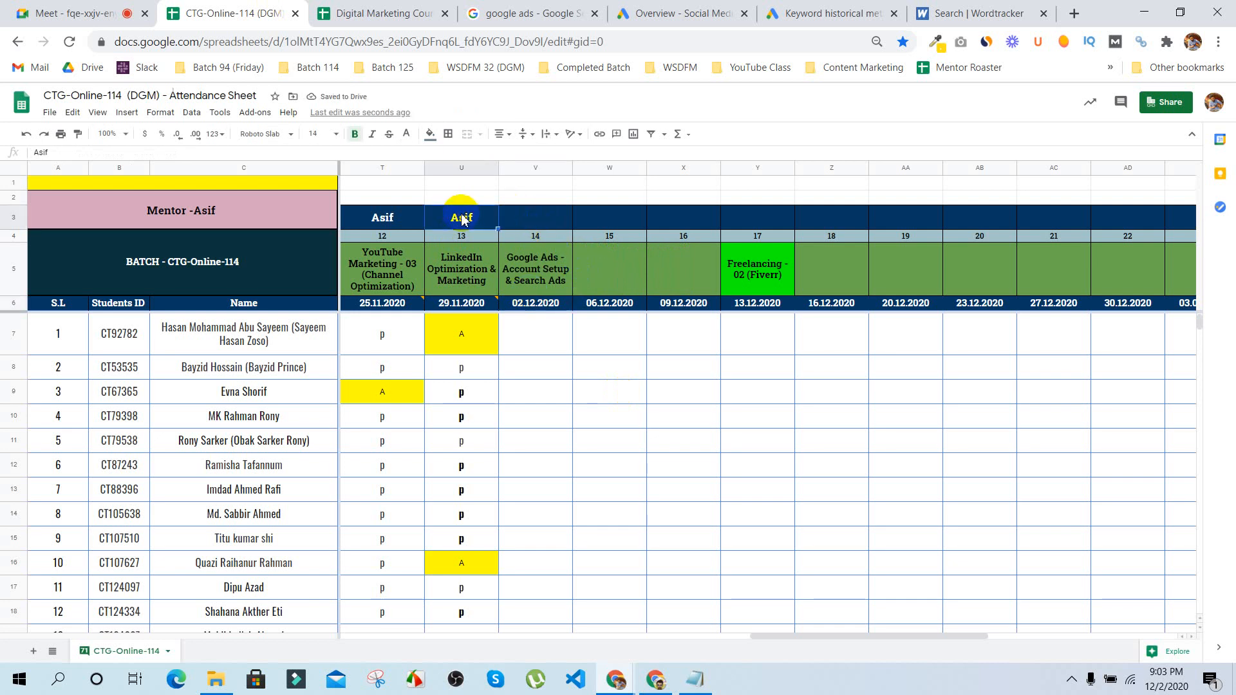
pyautogui.hotkey('ctrl', 'c')
pyautogui.click(515, 217)
pyautogui.hotkey('ctrl', 'v')
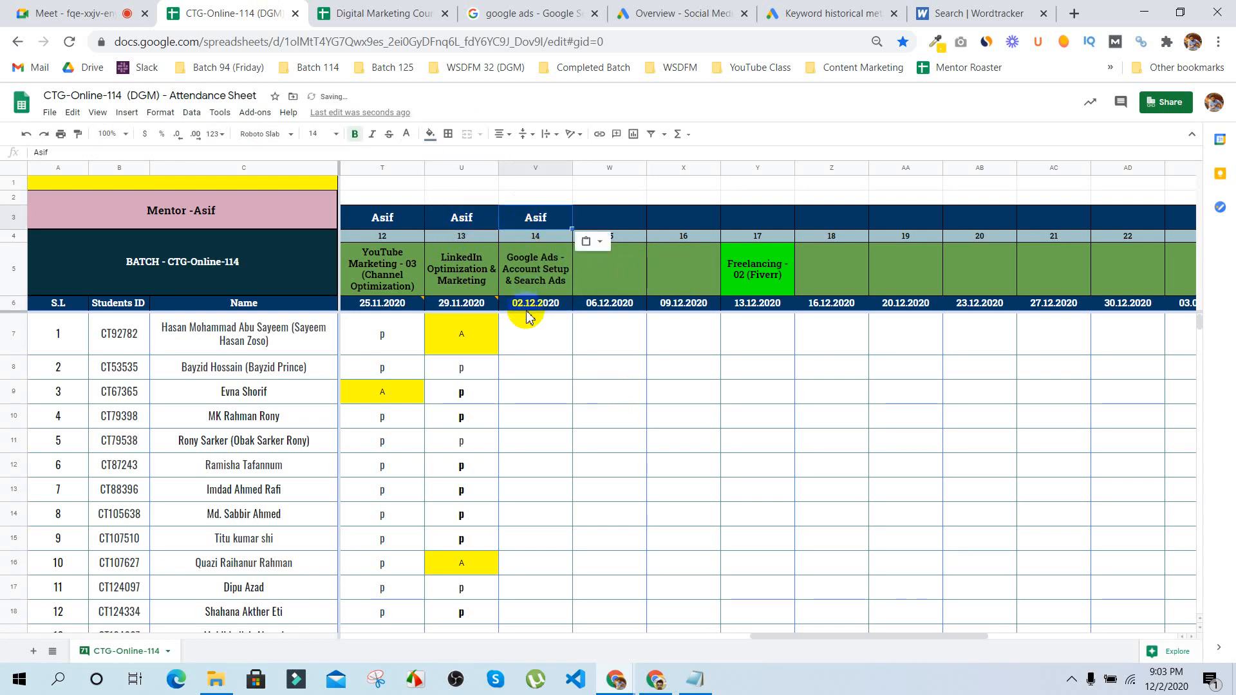
pyautogui.click(531, 327)
pyautogui.scroll(-1, 570, 383)
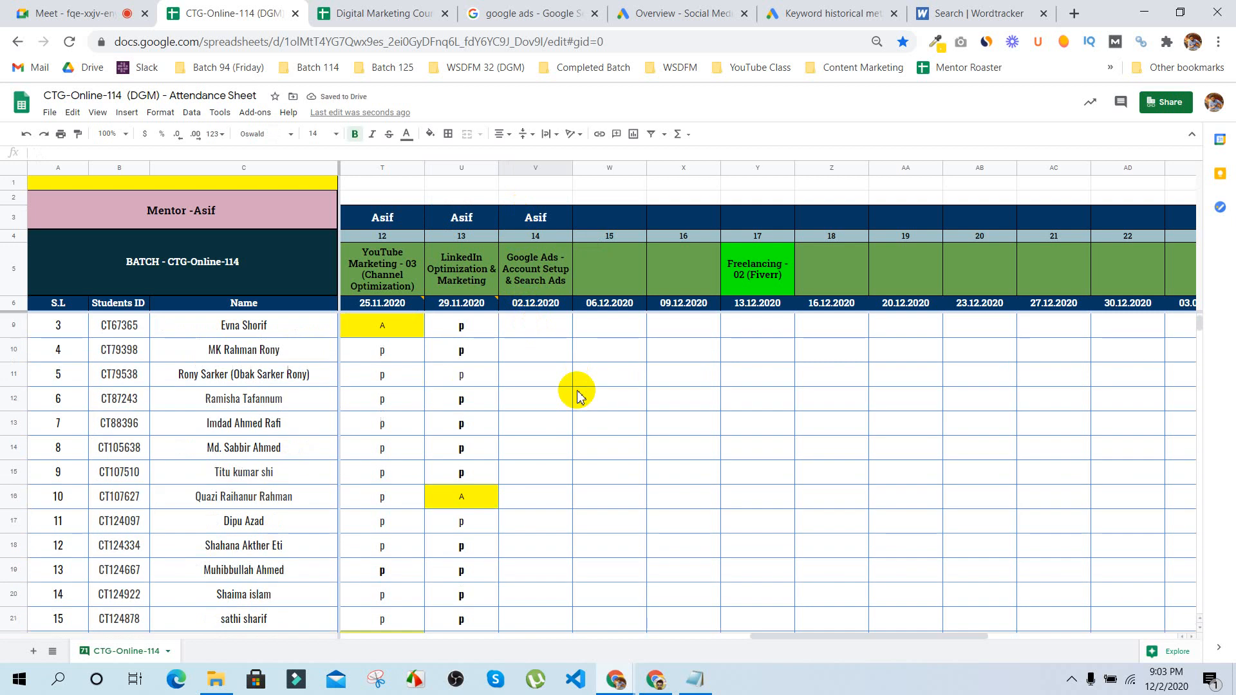
pyautogui.scroll(1, 553, 367)
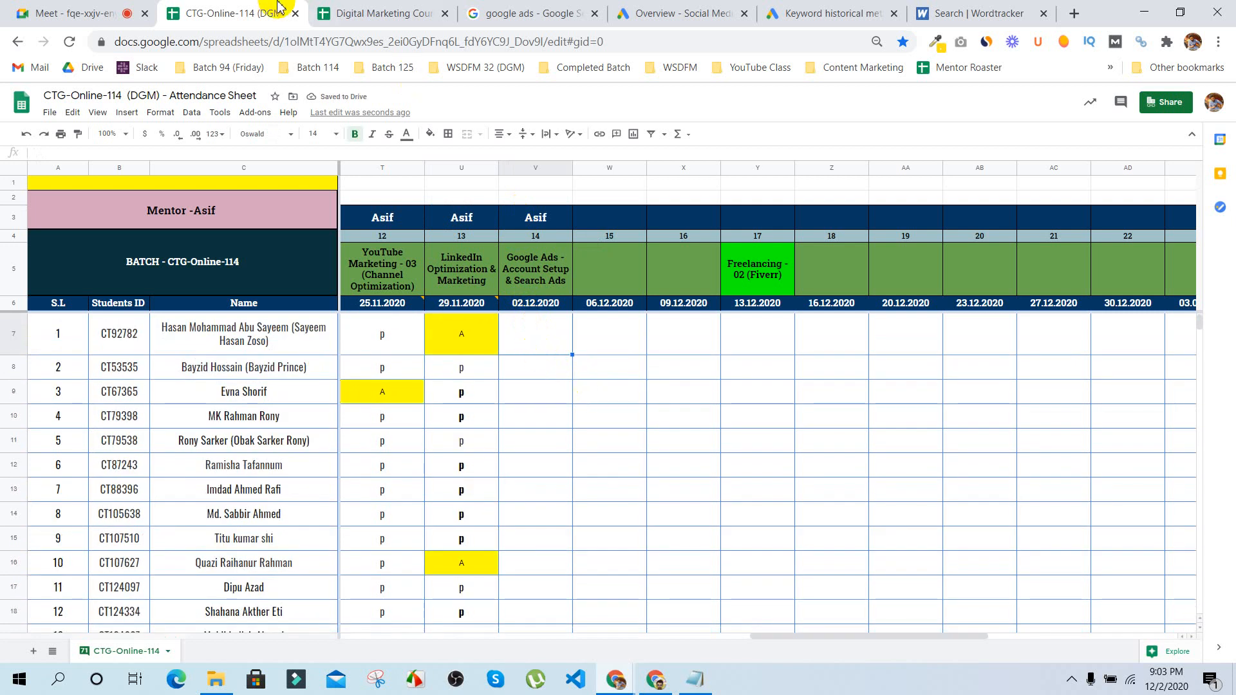
# Step: Switch to the Google Meet call, view its participant list and open the meeting chat
pyautogui.click(77, 11)
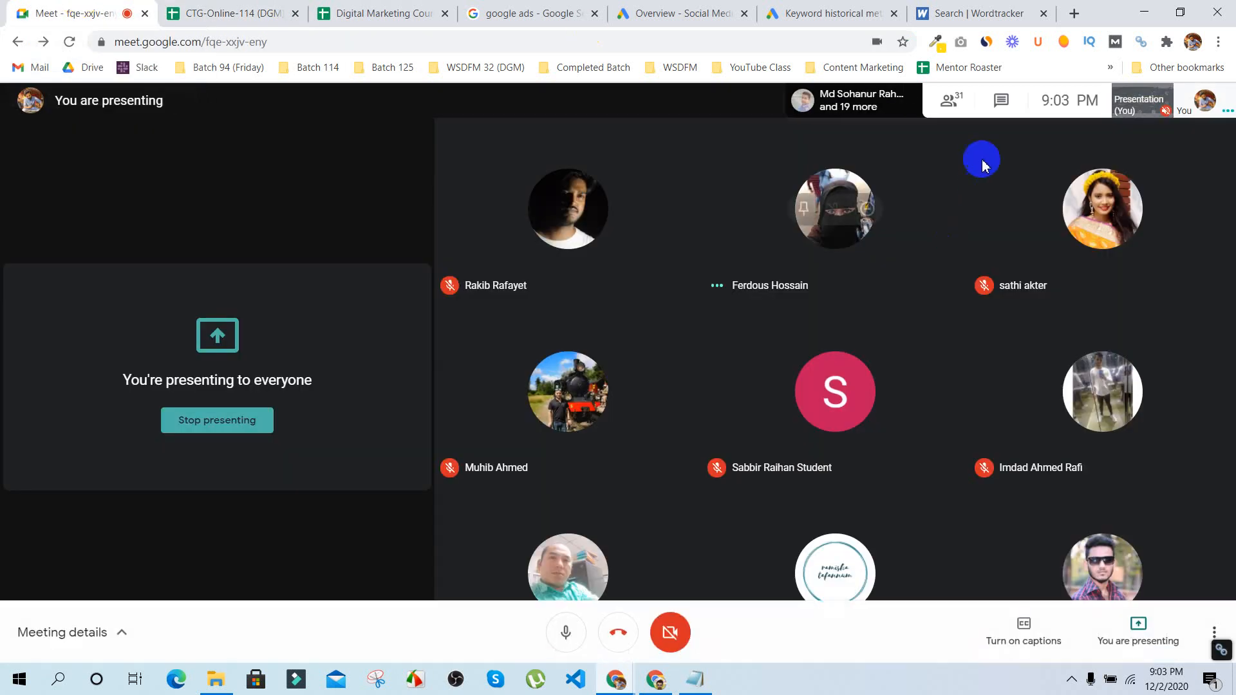
pyautogui.click(950, 101)
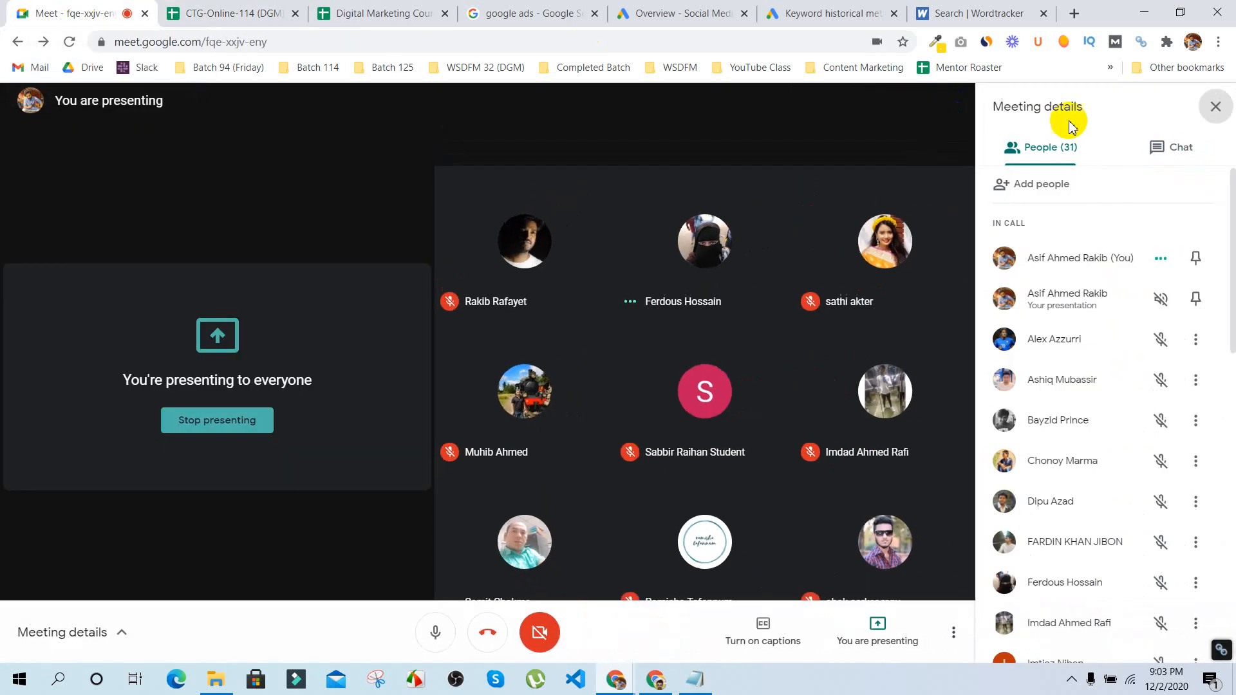
pyautogui.click(1177, 142)
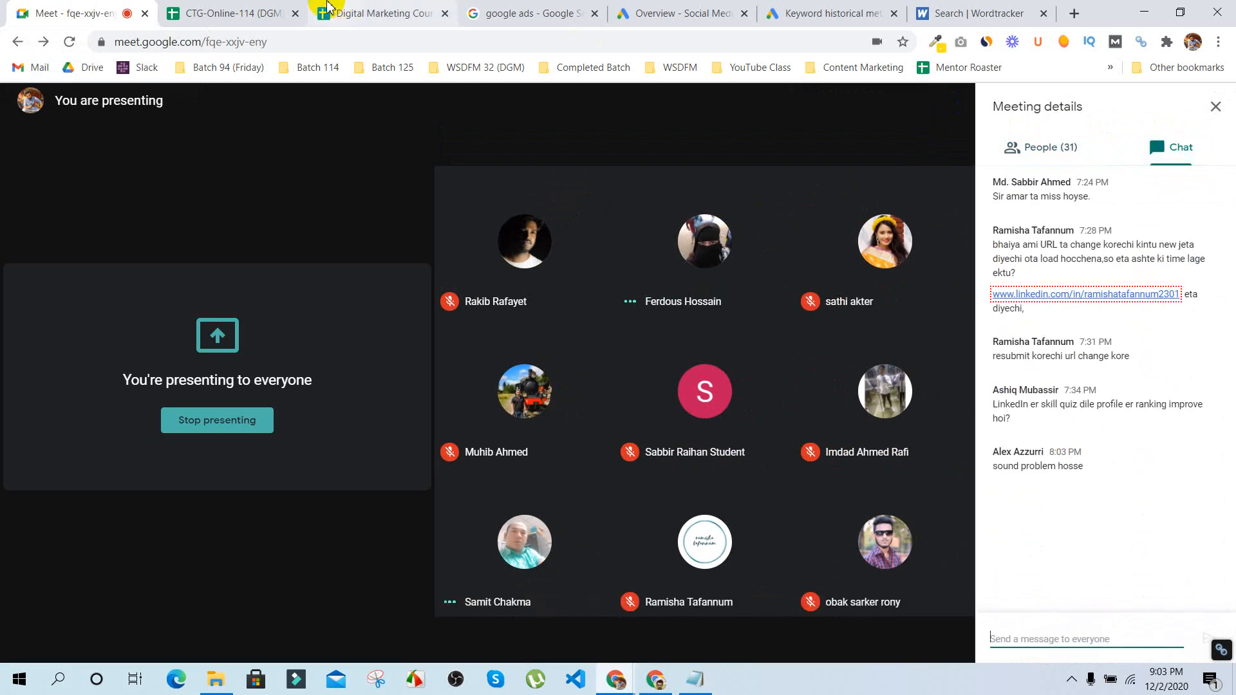
# Step: Return to the attendance sheet and copy student 1's highlighted absent mark "A" from 29.11.2020 to 02.12.2020
pyautogui.click(227, 12)
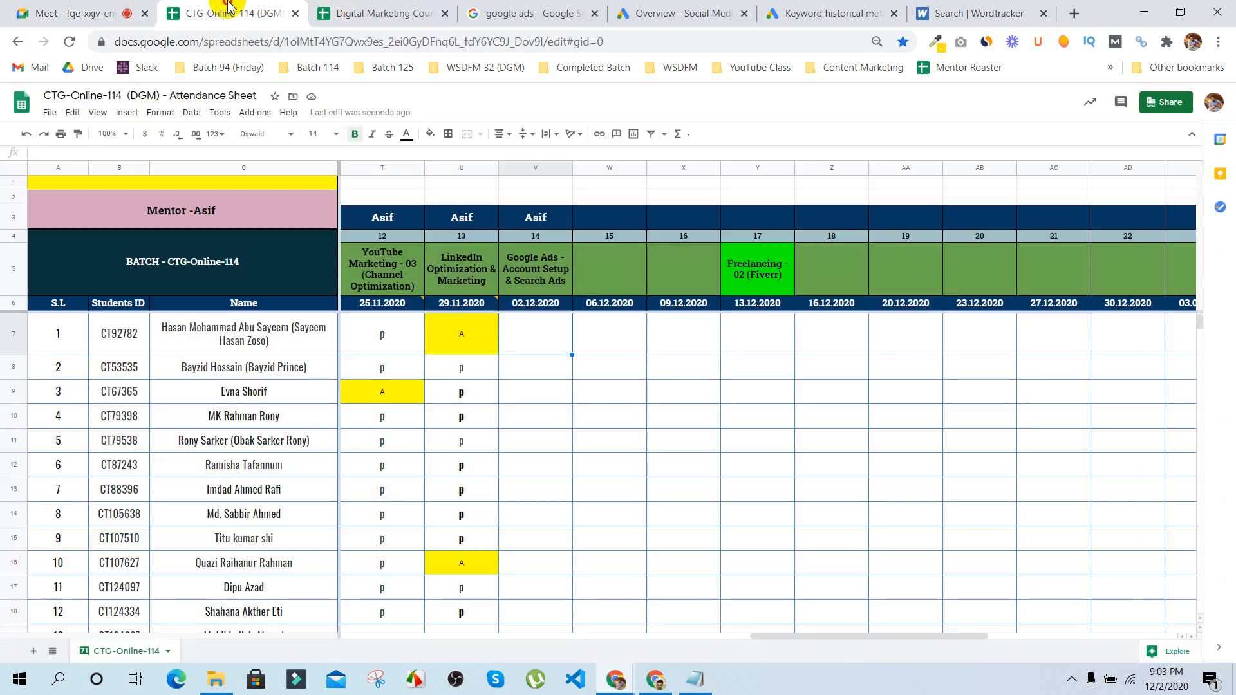
pyautogui.click(482, 338)
pyautogui.hotkey('ctrl', 'c')
pyautogui.click(549, 344)
pyautogui.hotkey('ctrl', 'v')
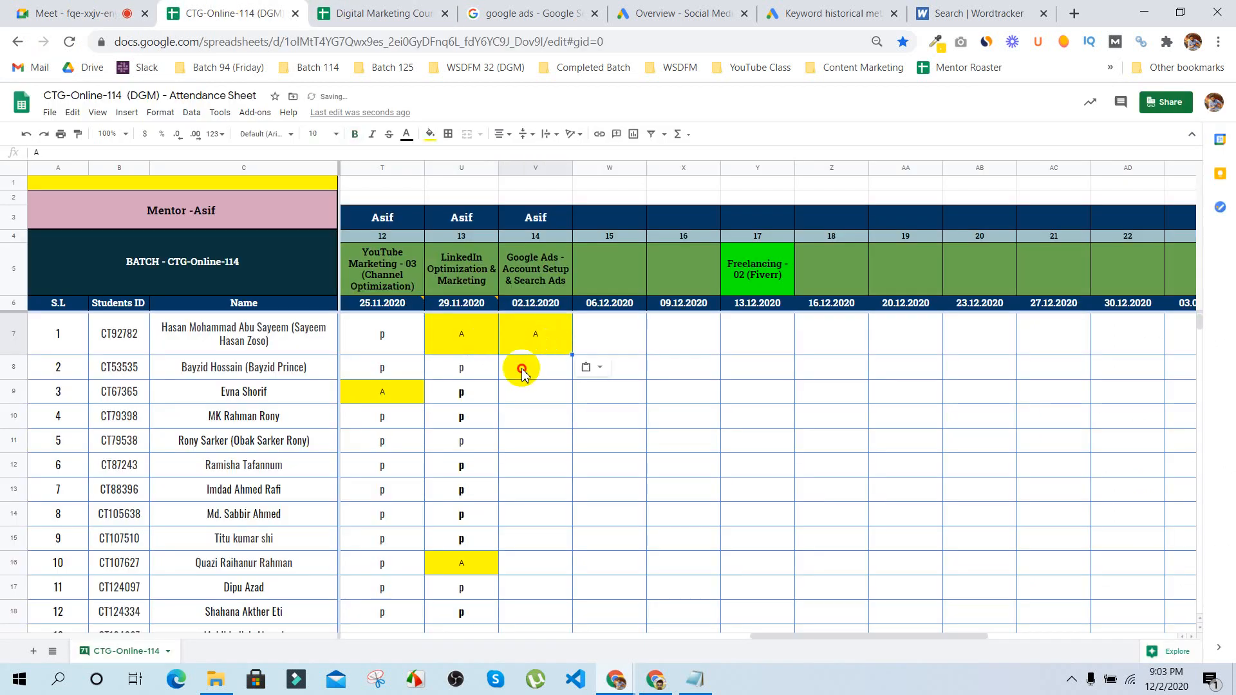
# Step: Mark students 2 and 3 present with "p" for 02.12.2020, checking the Meet call in between
pyautogui.click(521, 367)
pyautogui.write('p')
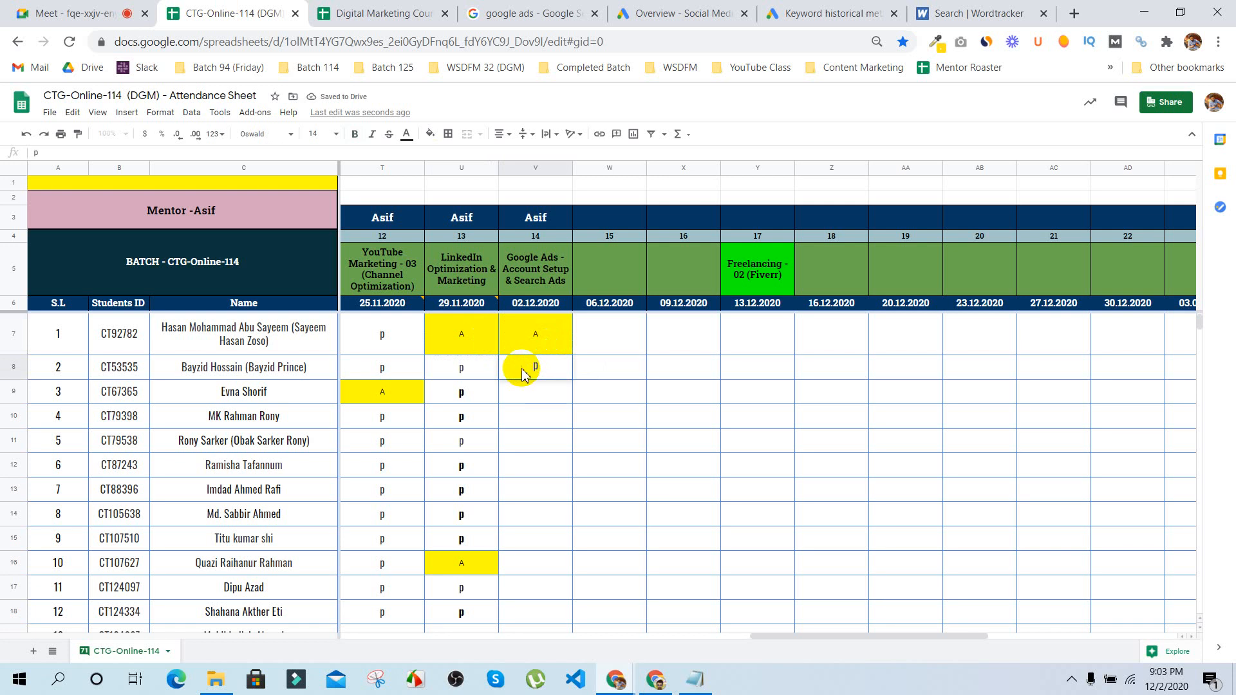
pyautogui.press('Return')
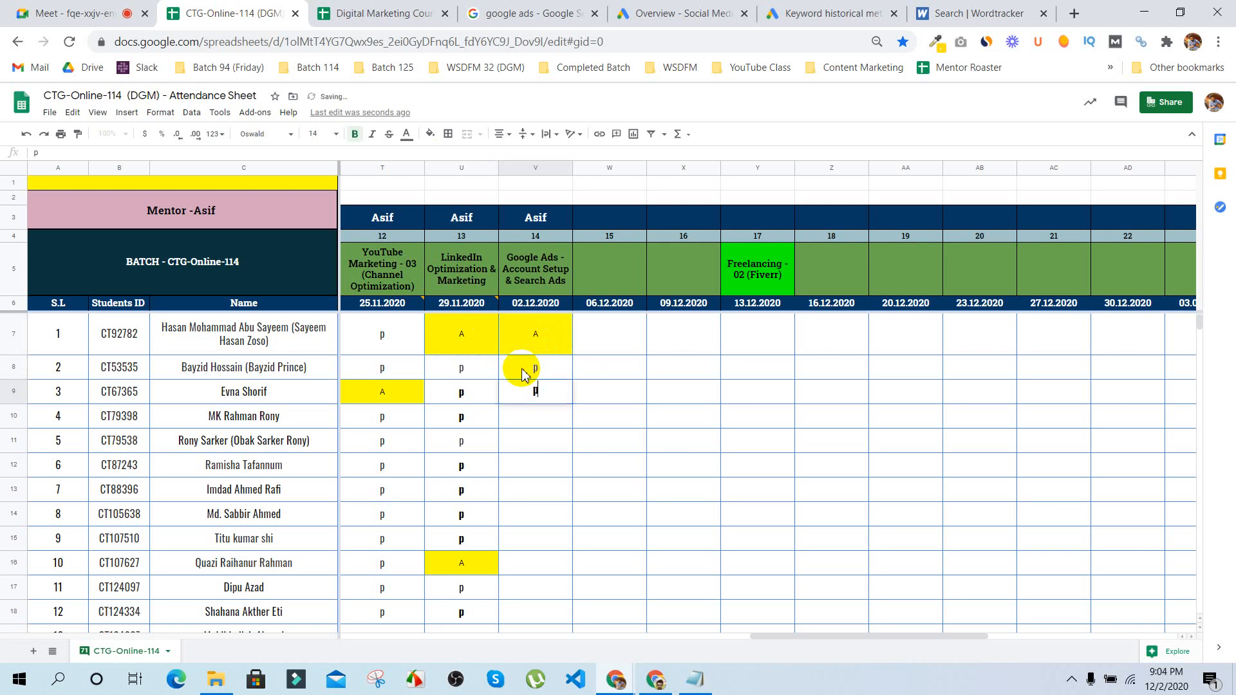
pyautogui.click(49, 8)
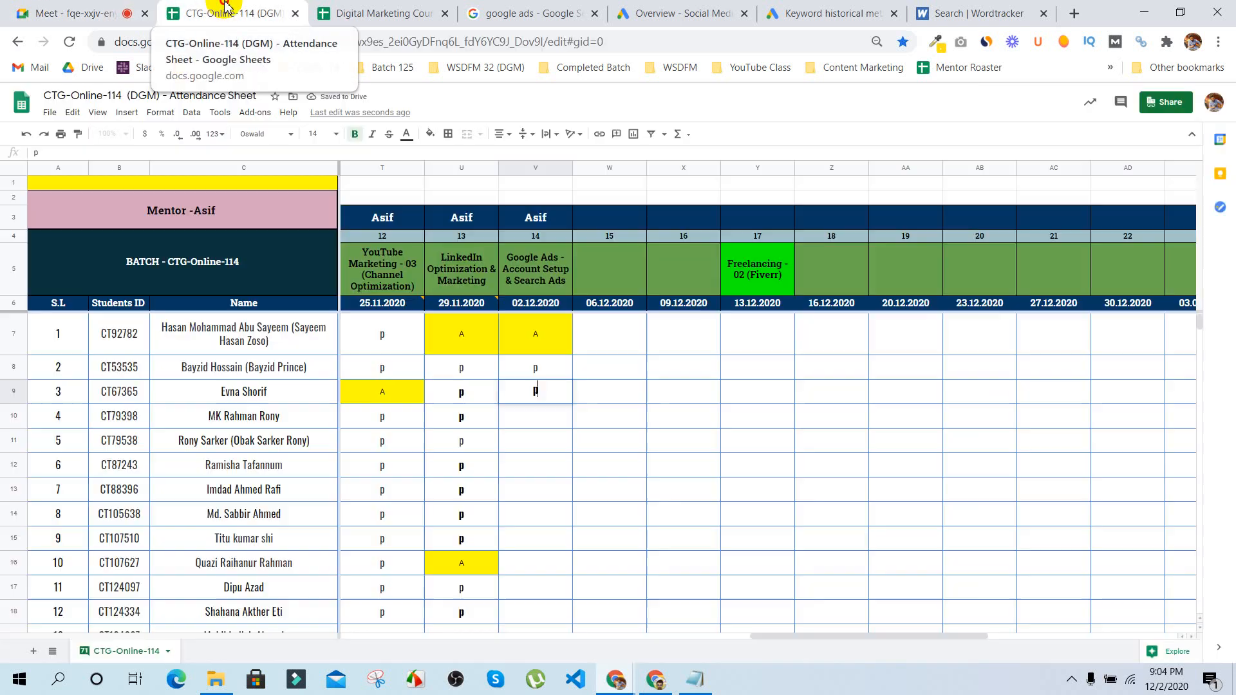
pyautogui.click(225, 8)
pyautogui.press('Return')
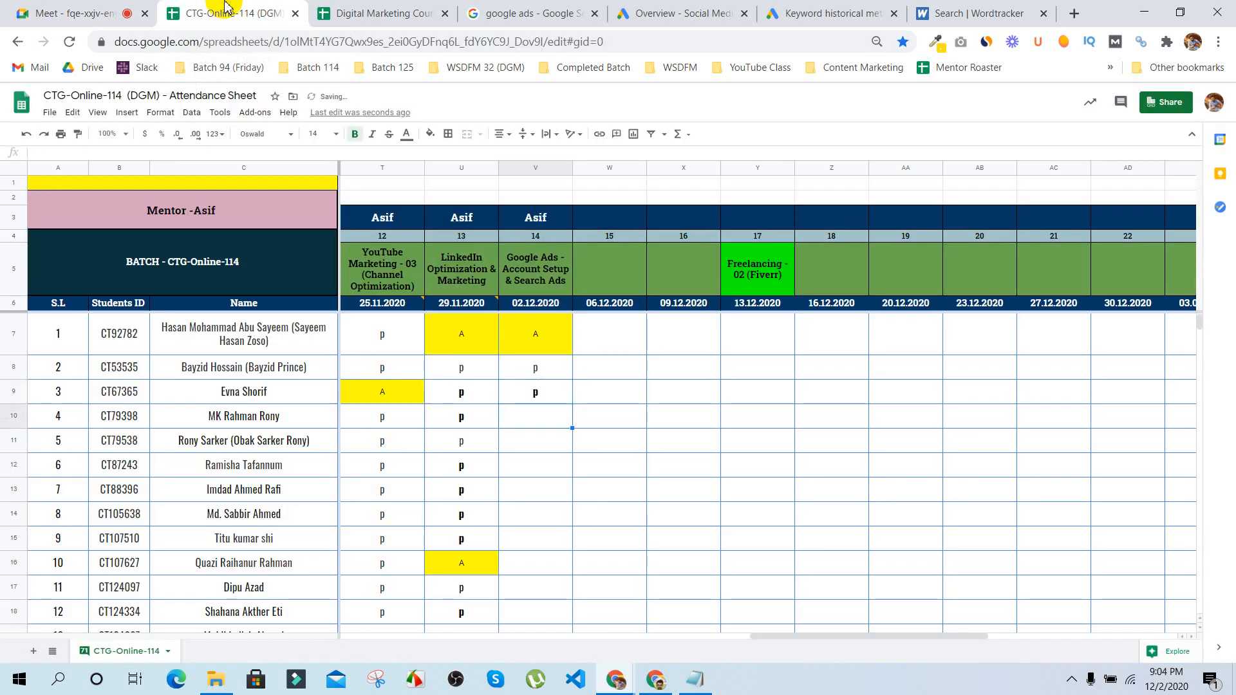
# Step: Check the Meet call for student 4's response and paste the highlighted absent mark "A" for 02.12.2020
pyautogui.click(103, 8)
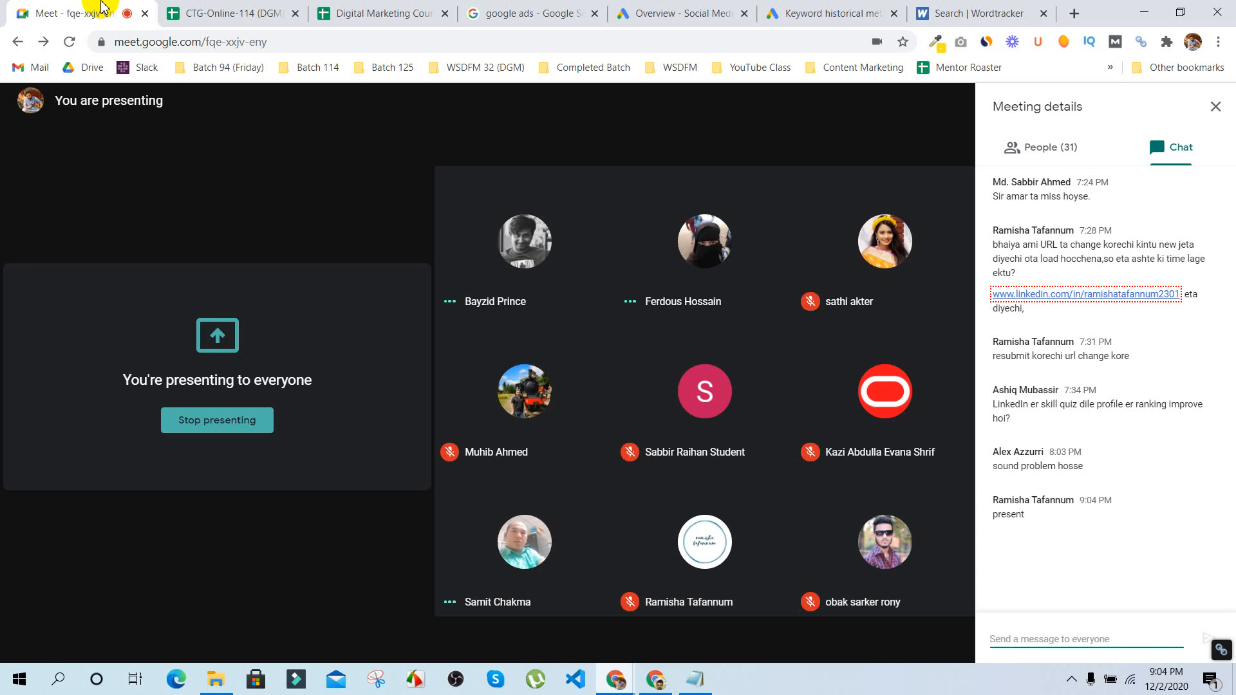
pyautogui.click(233, 7)
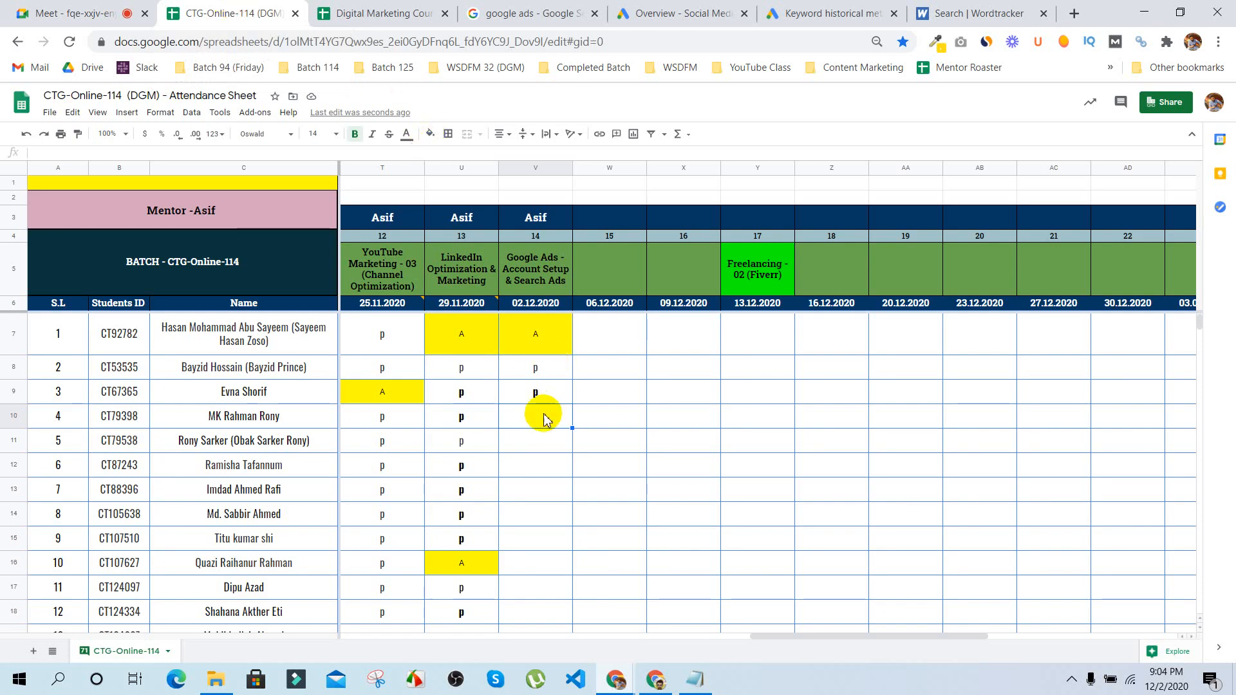
pyautogui.hotkey('ctrl', 'v')
# Step: Check the Meet call again and mark students 5 through 8 present with "p" for 02.12.2020
pyautogui.click(532, 449)
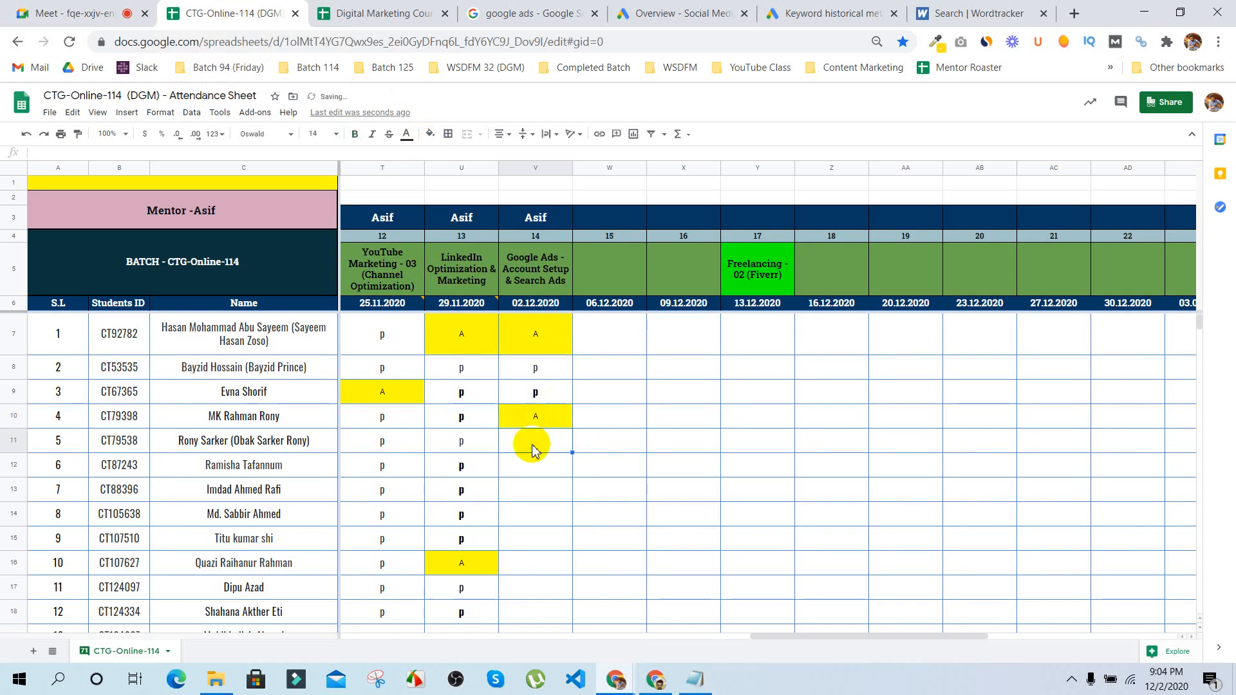
pyautogui.click(103, 8)
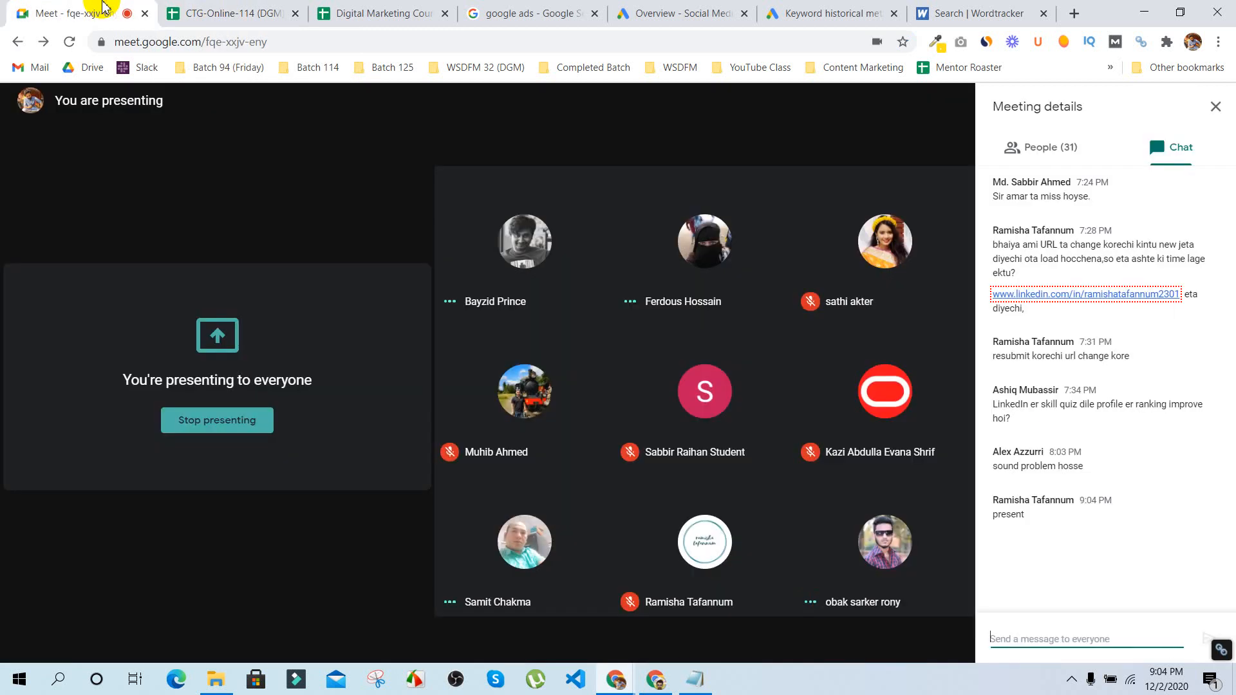
pyautogui.click(235, 12)
pyautogui.write('p')
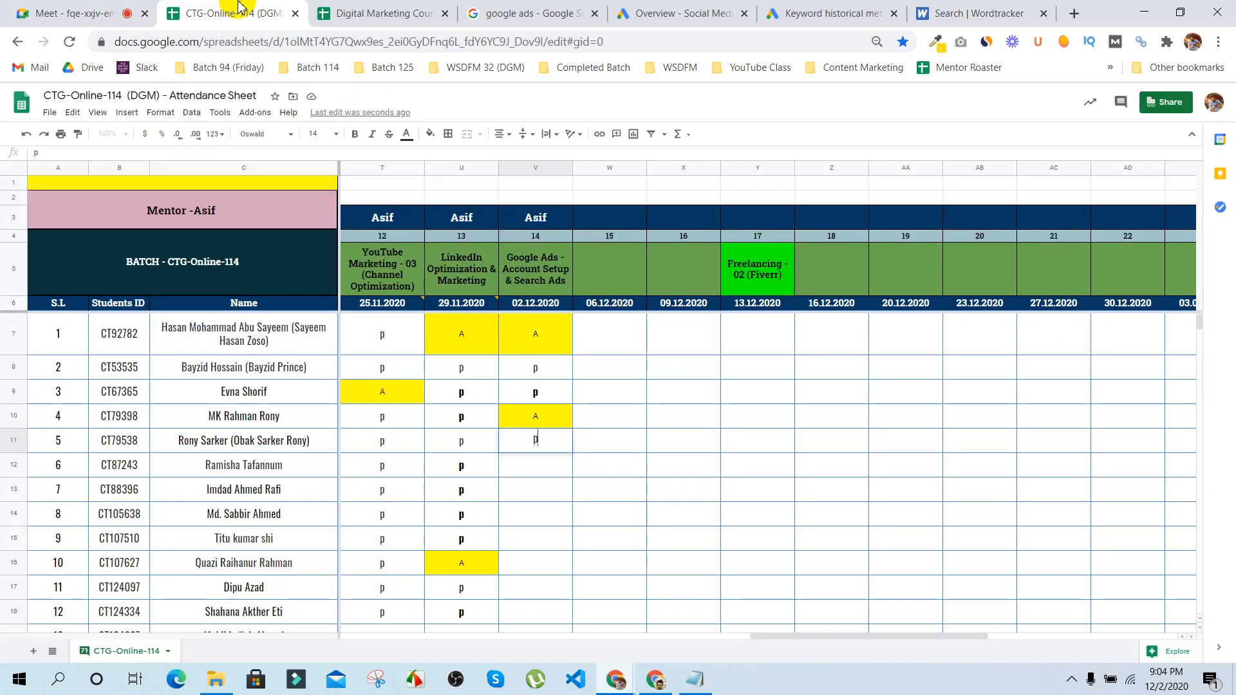
pyautogui.press('Return')
pyautogui.write('p')
pyautogui.press('Return')
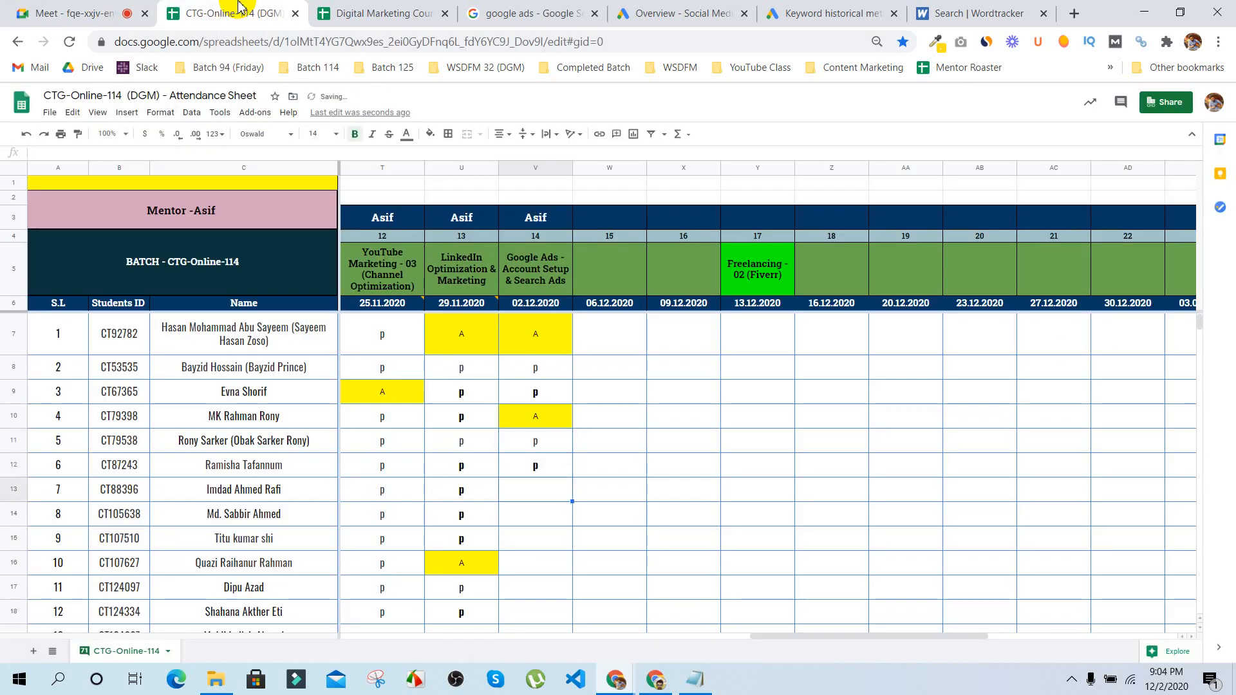
pyautogui.write('p')
pyautogui.press('Return')
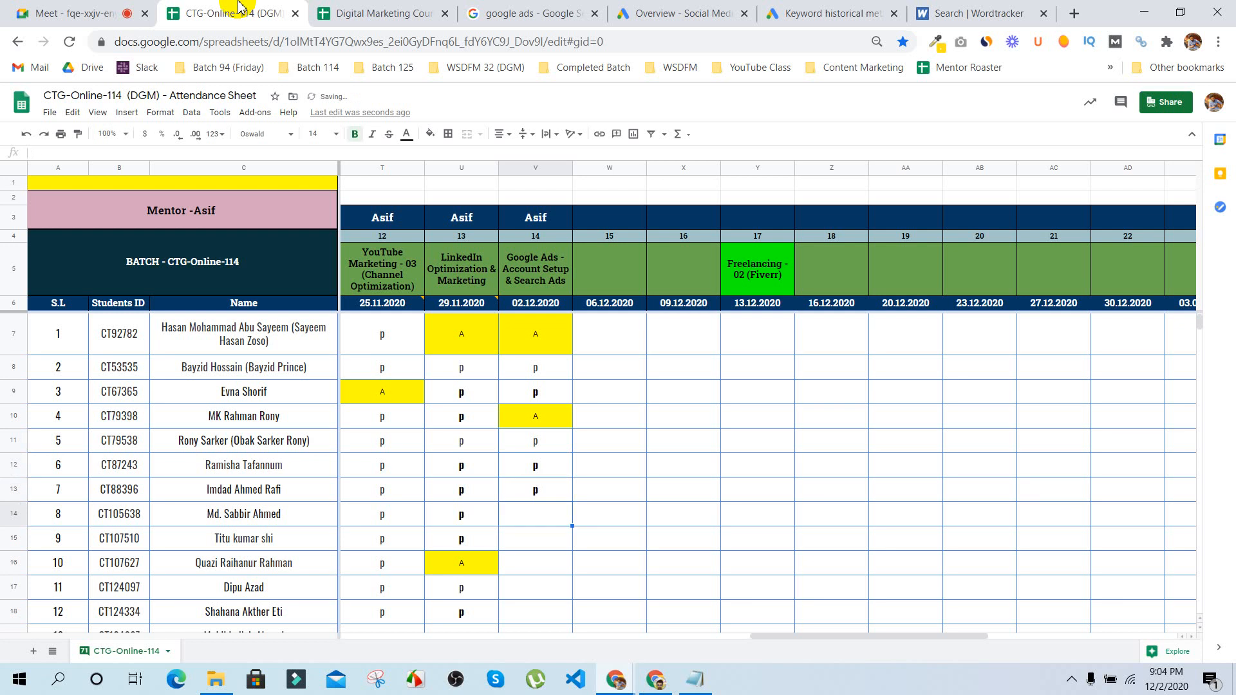
pyautogui.write('p')
pyautogui.press('Return')
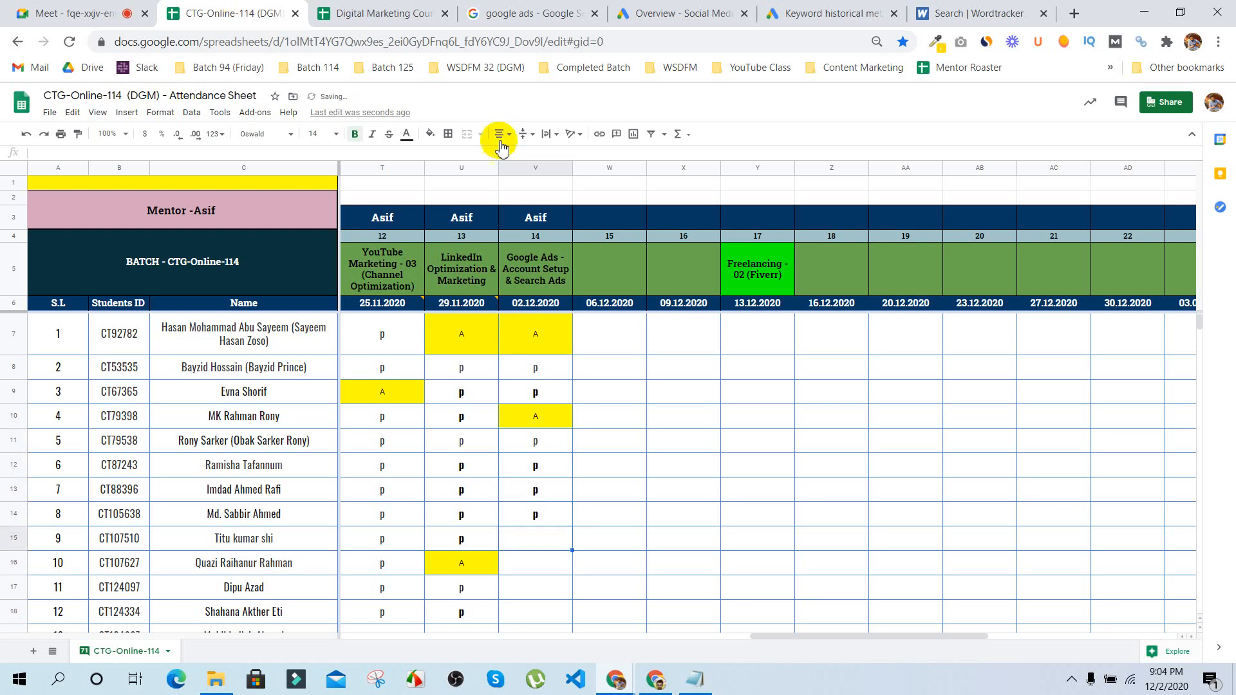
# Step: Review the Meet chat responses and mark students 9, 10 and 11 present with "p" for 02.12.2020
pyautogui.scroll(-2, 694, 509)
pyautogui.scroll(-3, 694, 508)
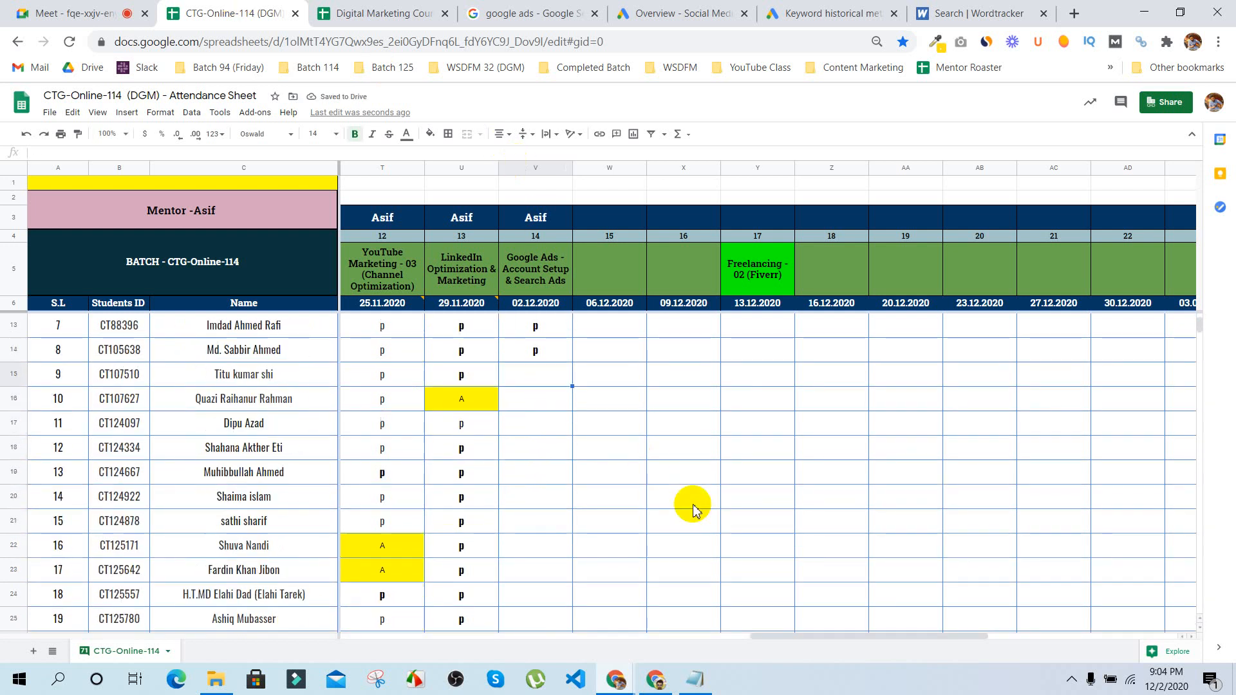
pyautogui.click(90, 13)
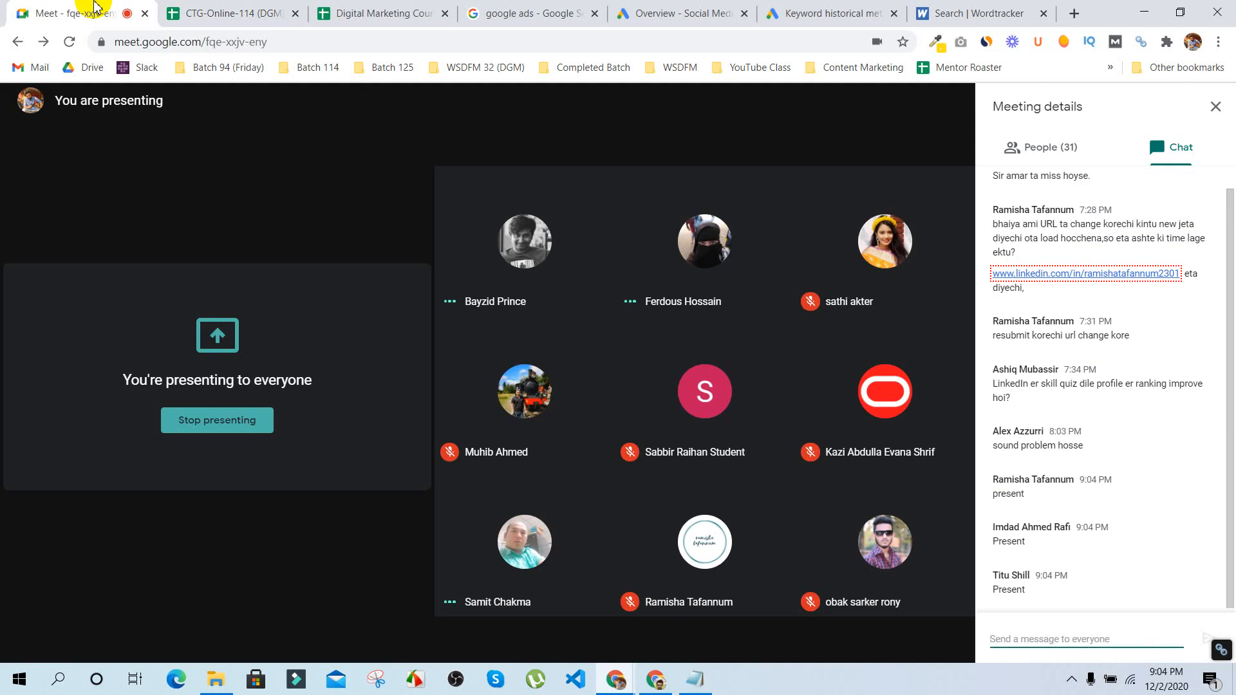
pyautogui.click(195, 12)
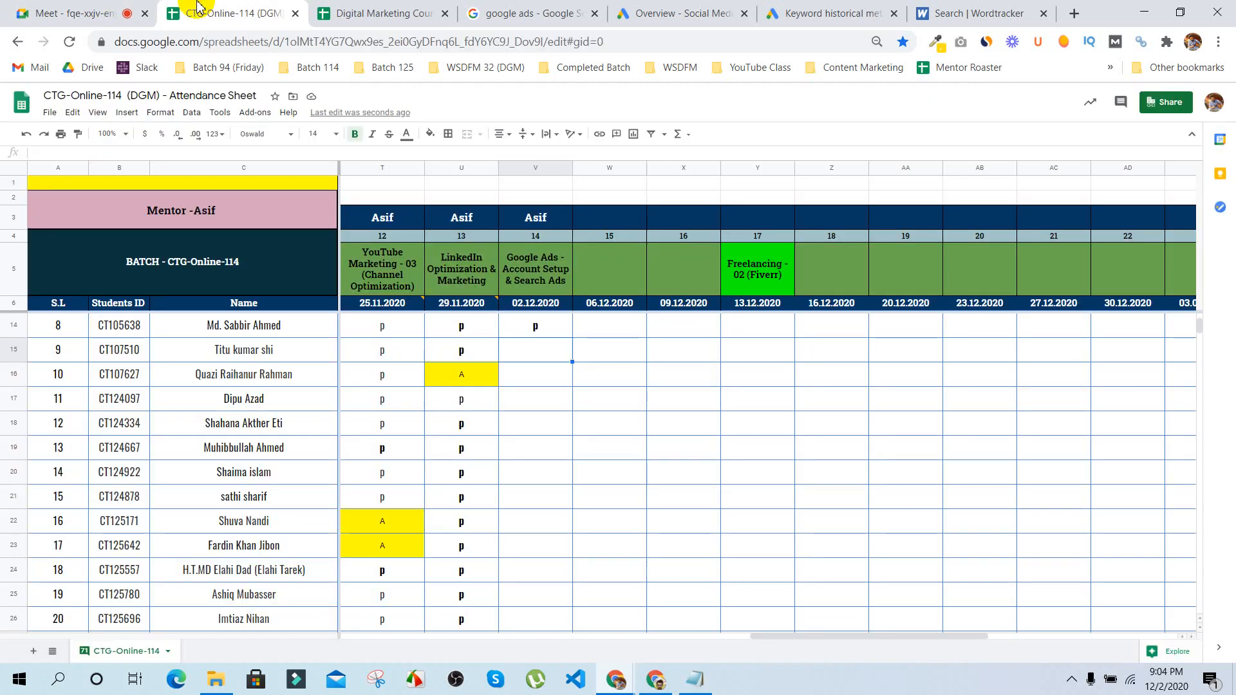
pyautogui.write('p')
pyautogui.press('Return')
pyautogui.write('p')
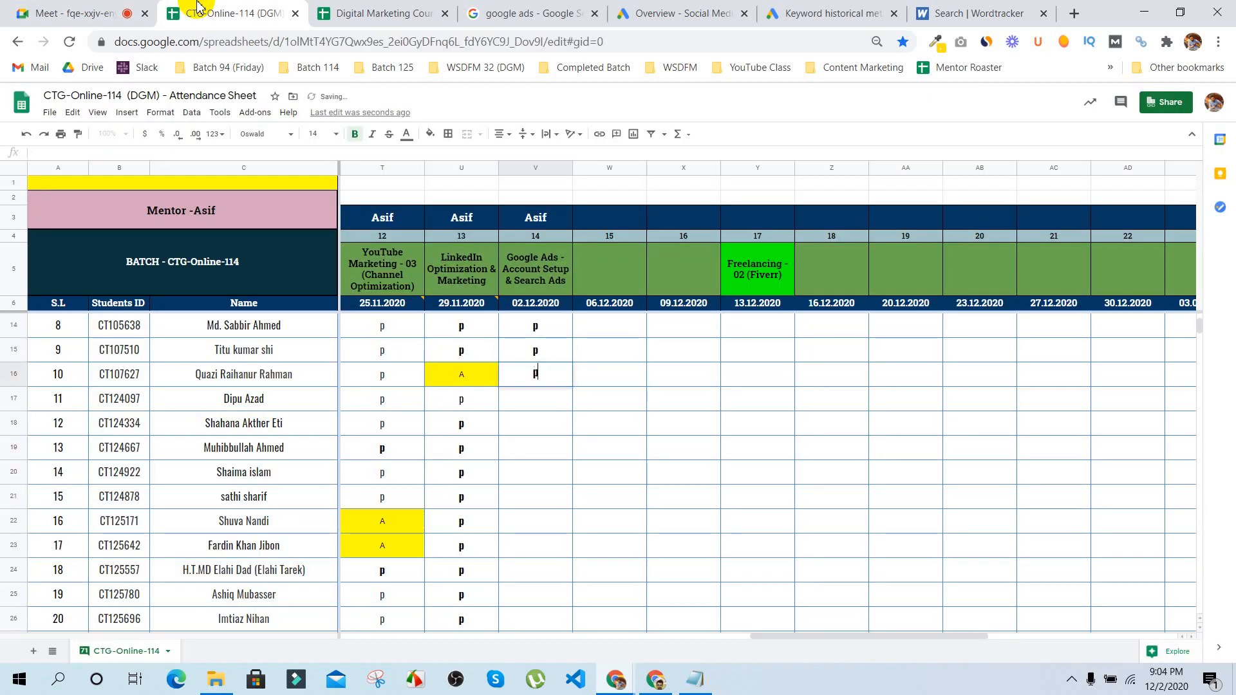
pyautogui.press('Return')
pyautogui.write('p')
pyautogui.press('Return')
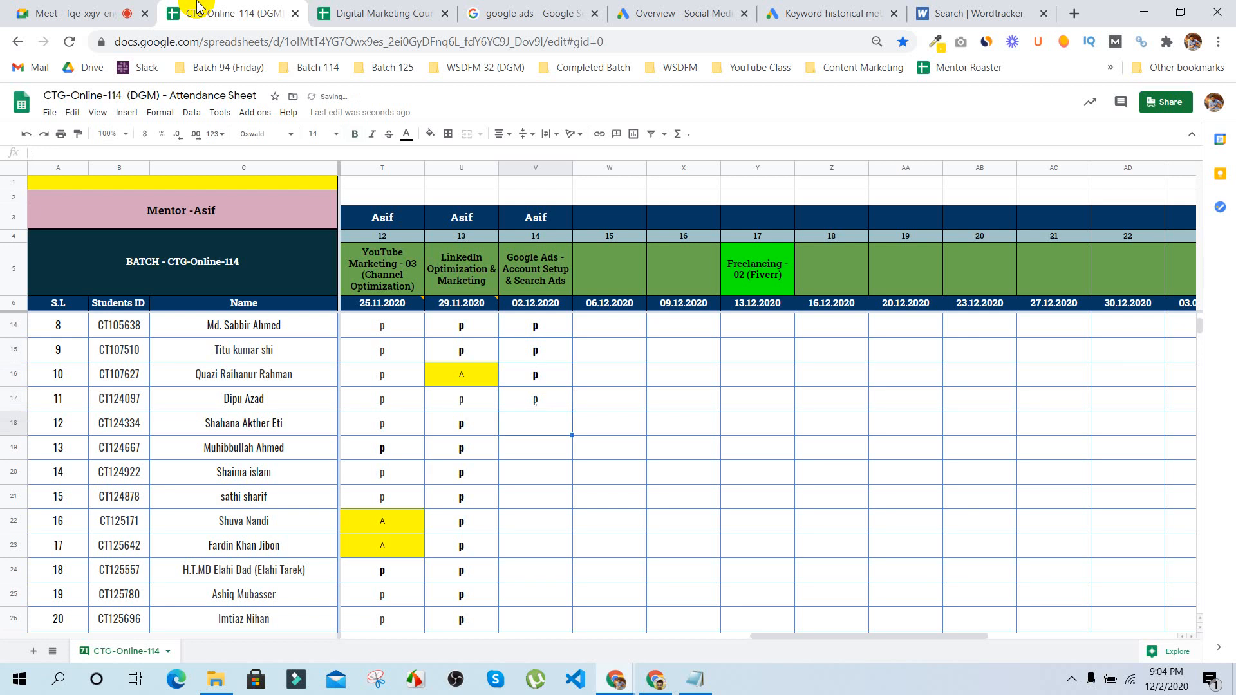
# Step: Check the Meet chat and enter "p" for students 12 and 13 in the 02.12.2020 column
pyautogui.click(100, 7)
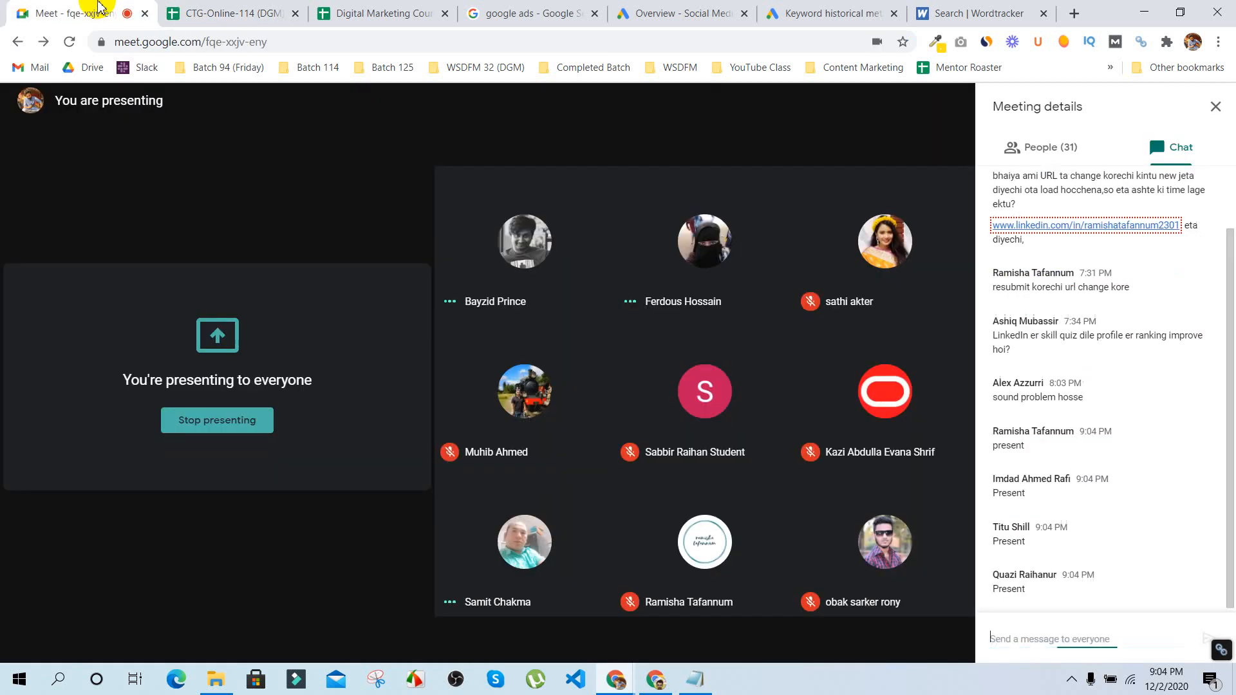
pyautogui.click(219, 9)
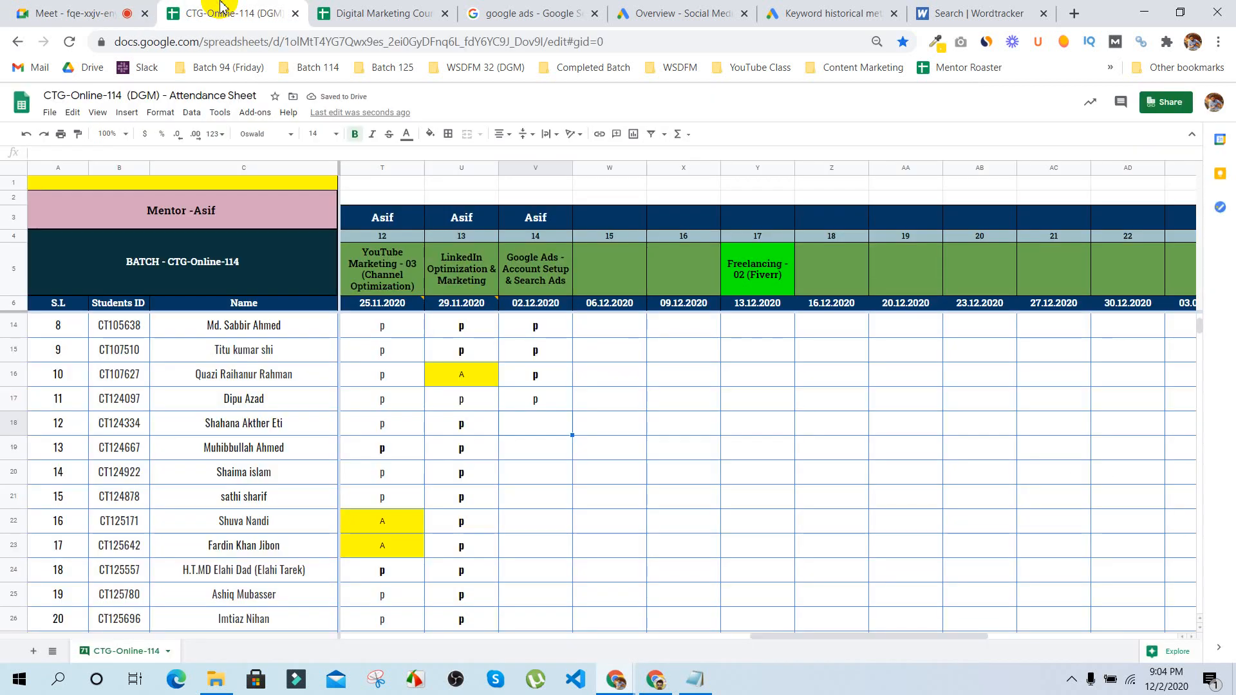
pyautogui.write('p')
pyautogui.press('Return')
pyautogui.write('p')
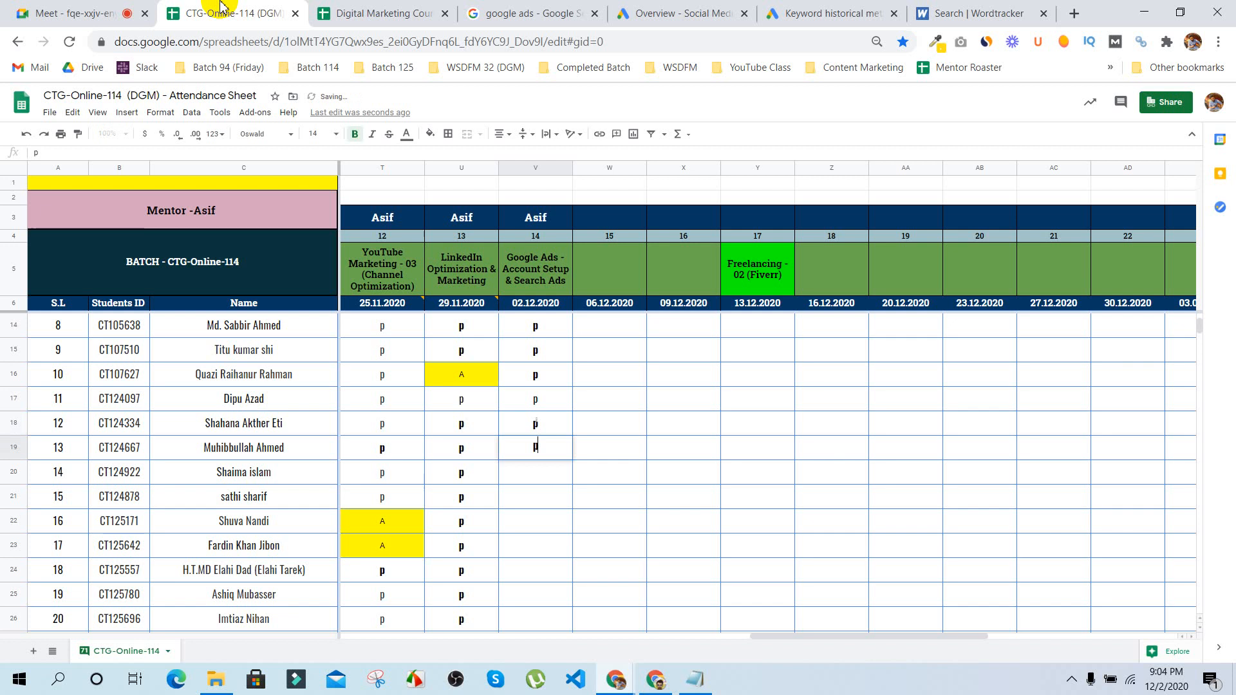
pyautogui.press('Return')
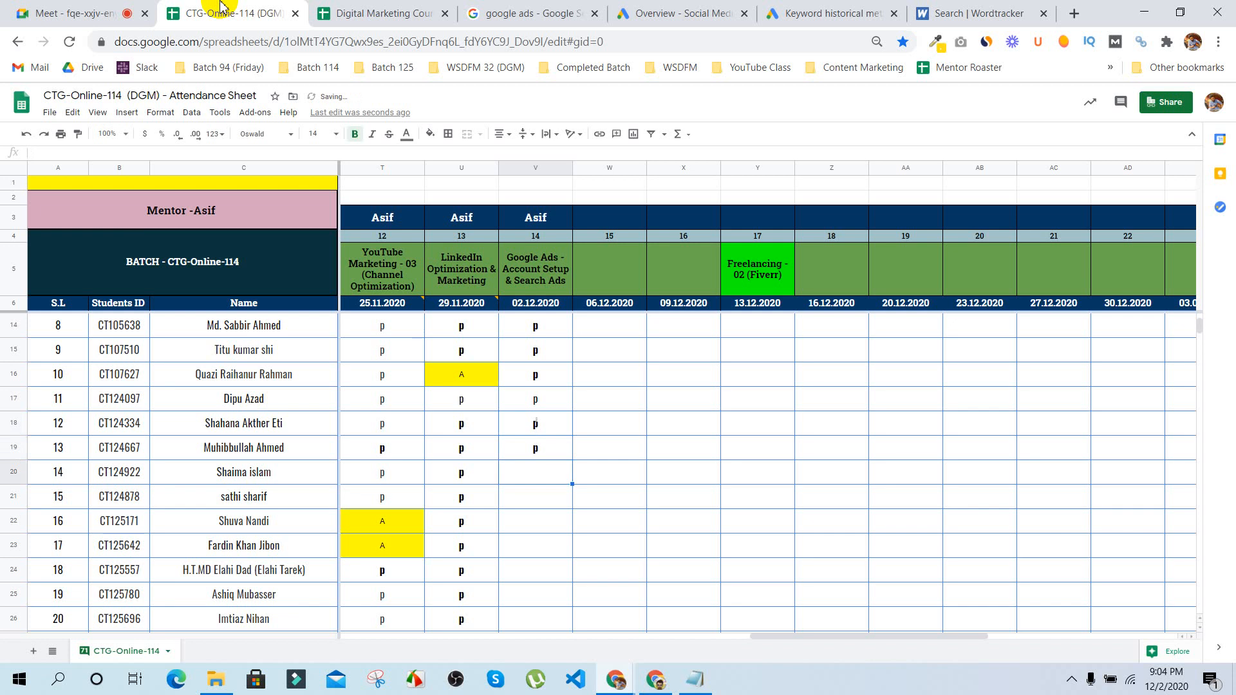
# Step: Check the Meet call and enter "p" for students 14, 15 and 16 in the 02.12.2020 column
pyautogui.click(90, 7)
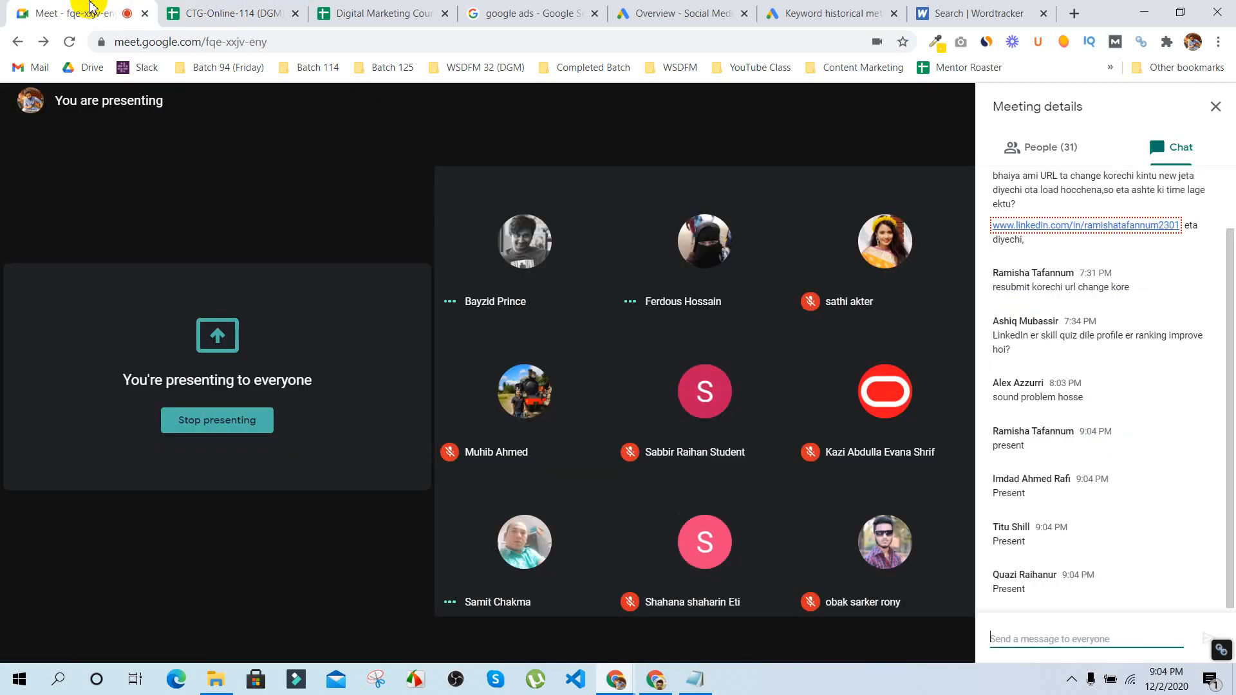
pyautogui.click(210, 6)
pyautogui.write('p')
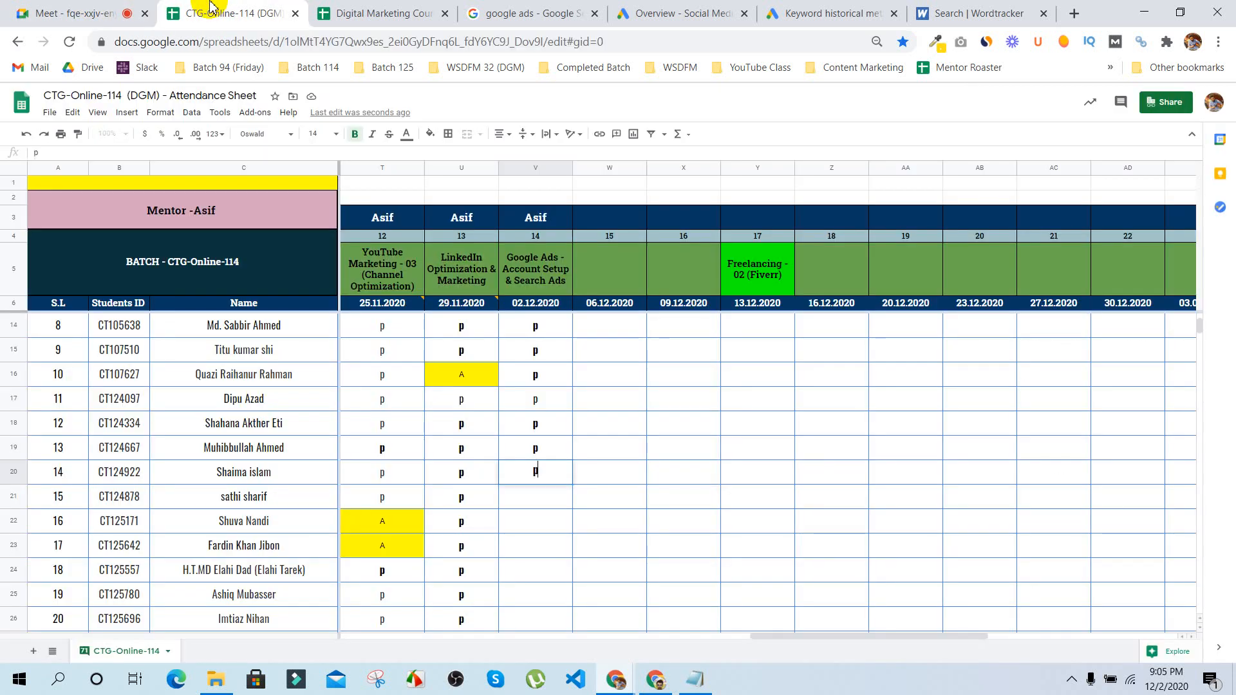
pyautogui.press('Return')
pyautogui.write('p')
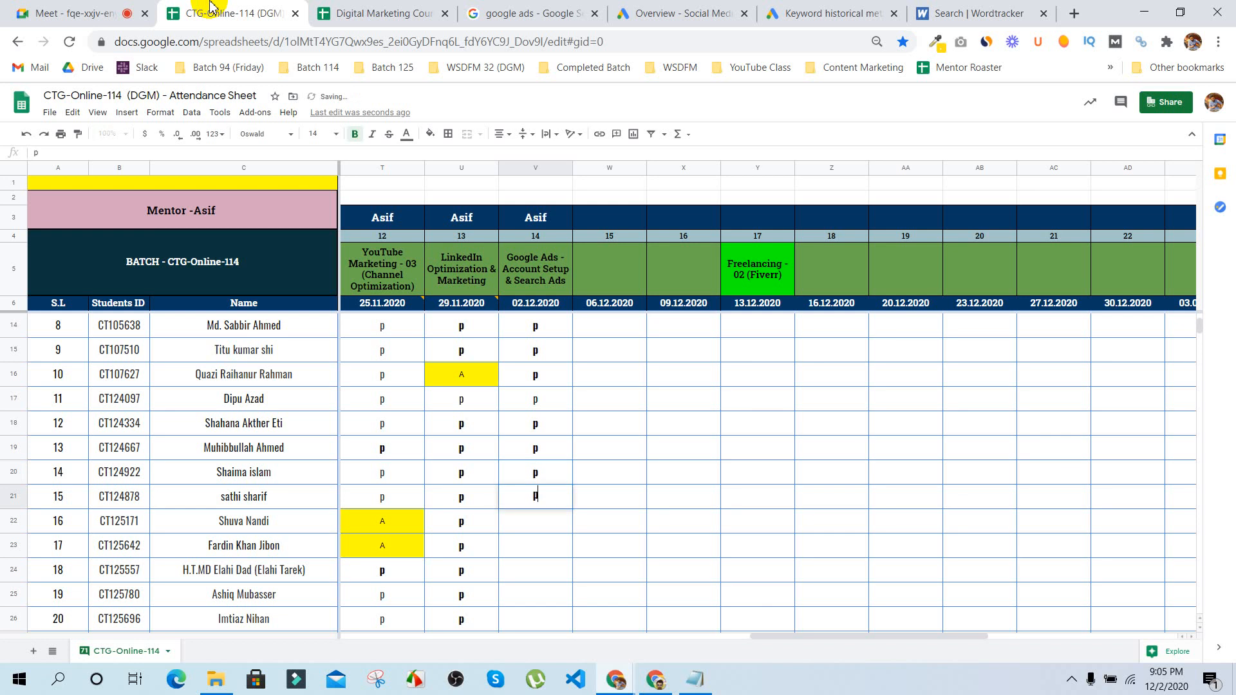
pyautogui.press('Return')
pyautogui.write('p')
pyautogui.press('Return')
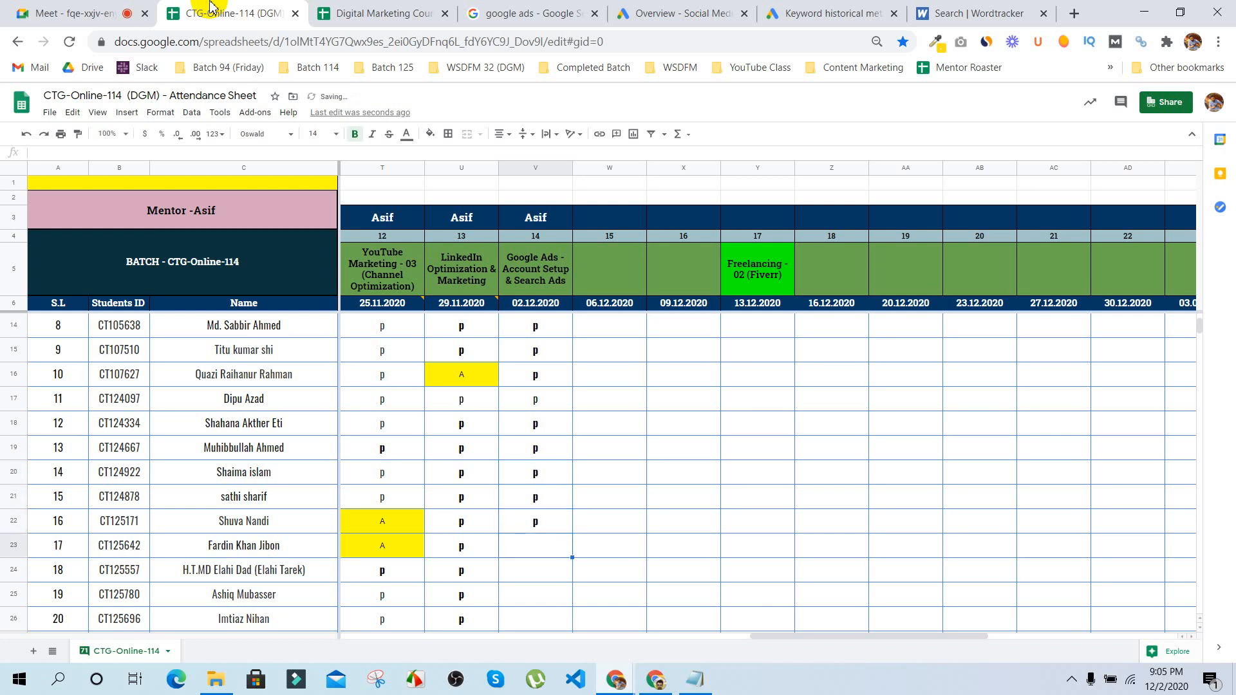
# Step: Read the latest Meet chat replies and mark students 17, 18 and 19 present with "p" for 02.12.2020
pyautogui.scroll(-3, 676, 555)
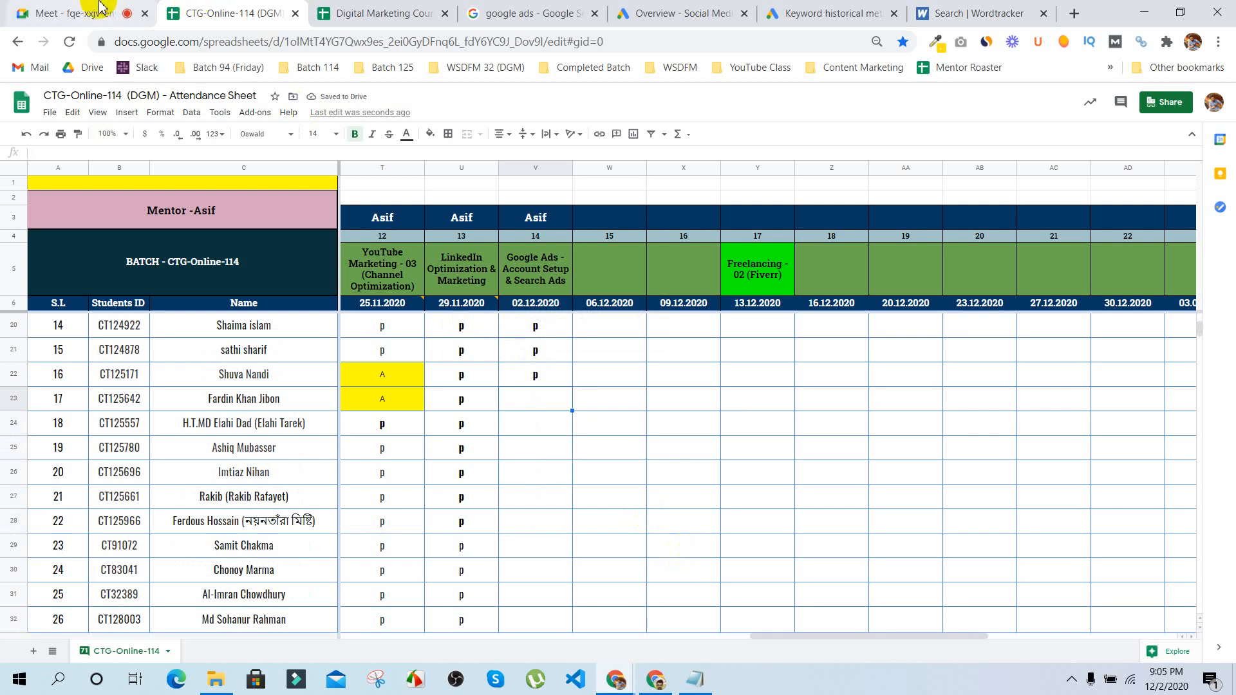
pyautogui.click(100, 8)
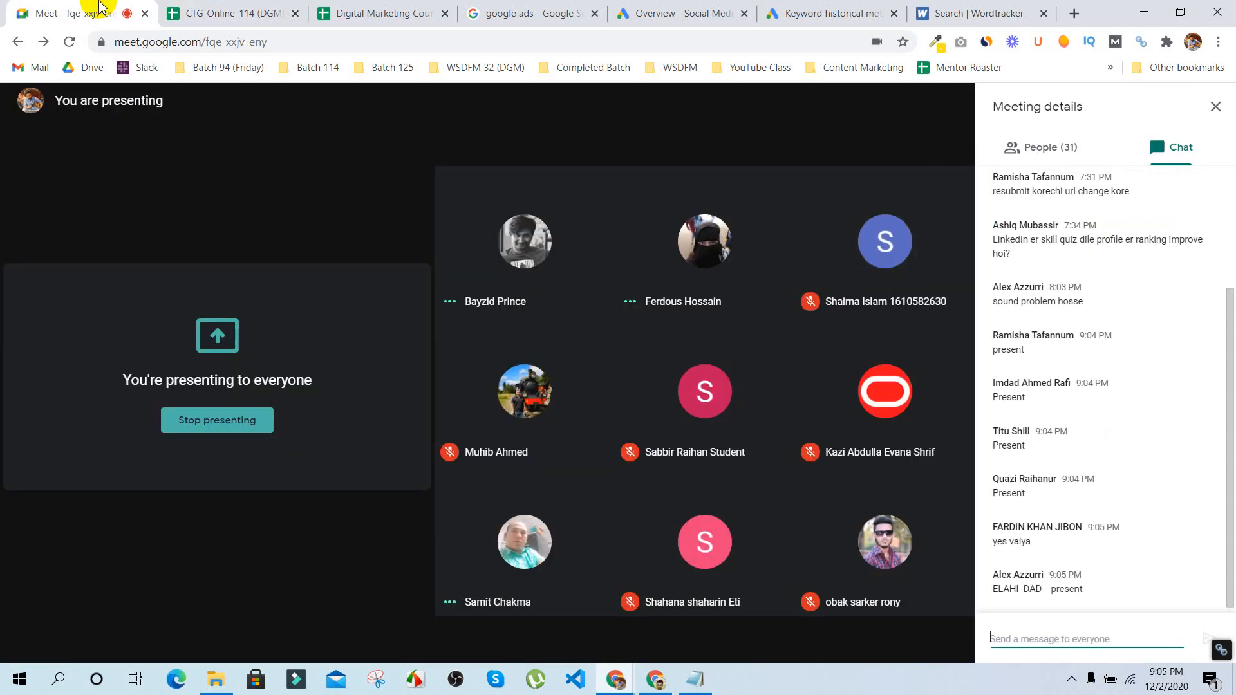
pyautogui.click(202, 8)
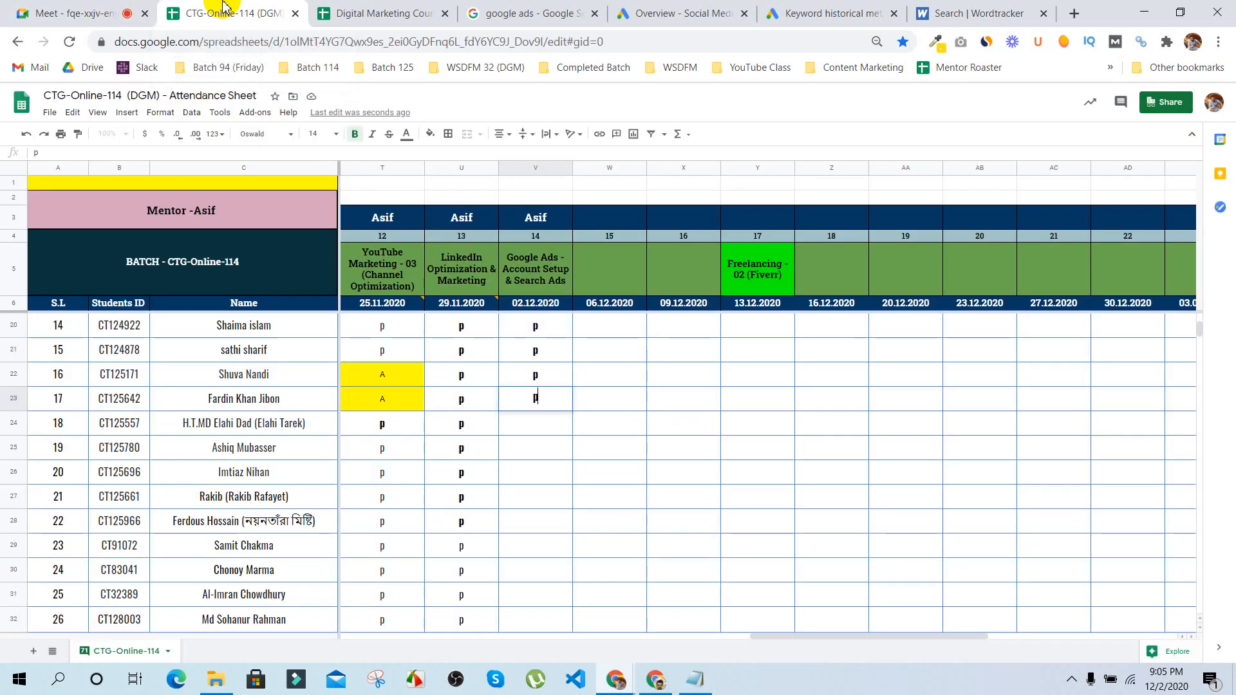
pyautogui.write('p')
pyautogui.press('Return')
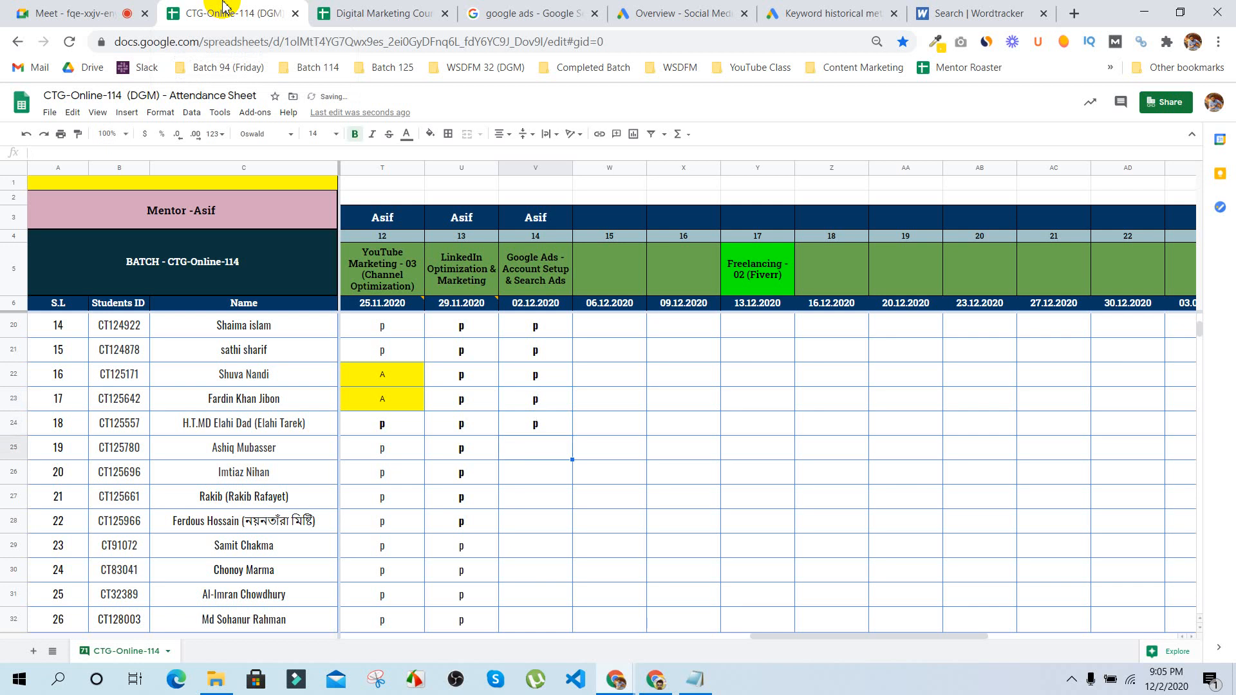
pyautogui.write('p')
pyautogui.press('Return')
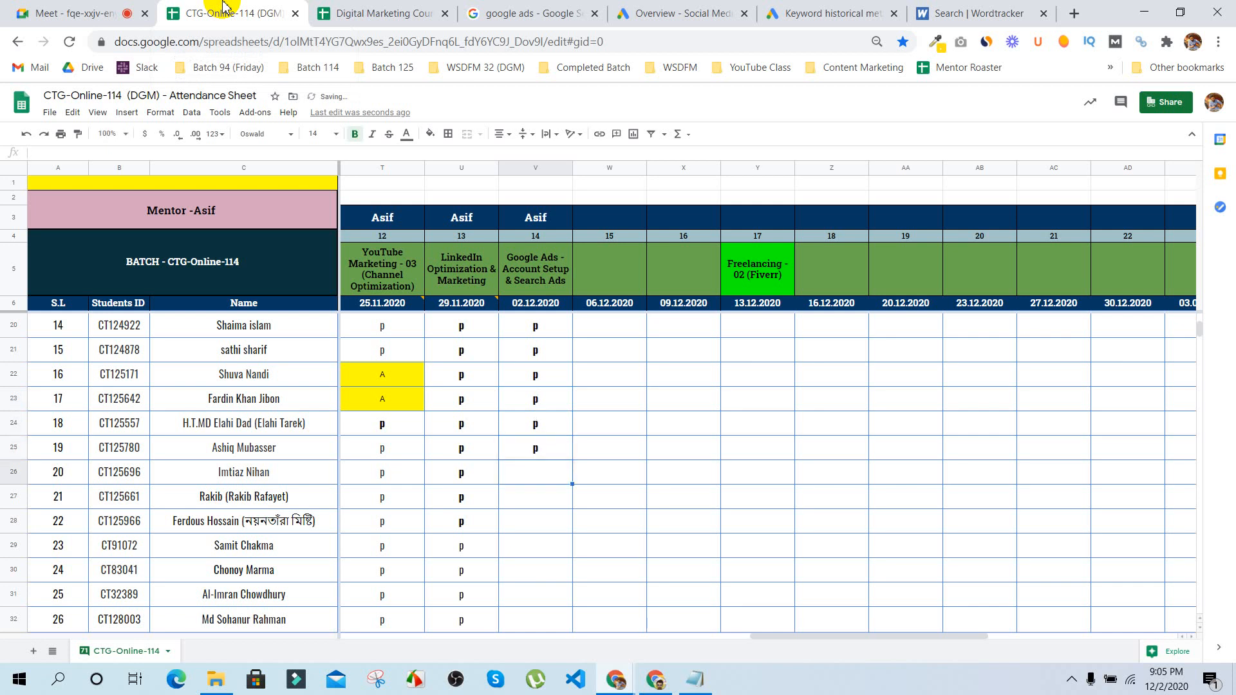
# Step: Enter "p" for students 20, 21, 22 and 23 in the 02.12.2020 column
pyautogui.write('p')
pyautogui.press('Return')
pyautogui.write('p')
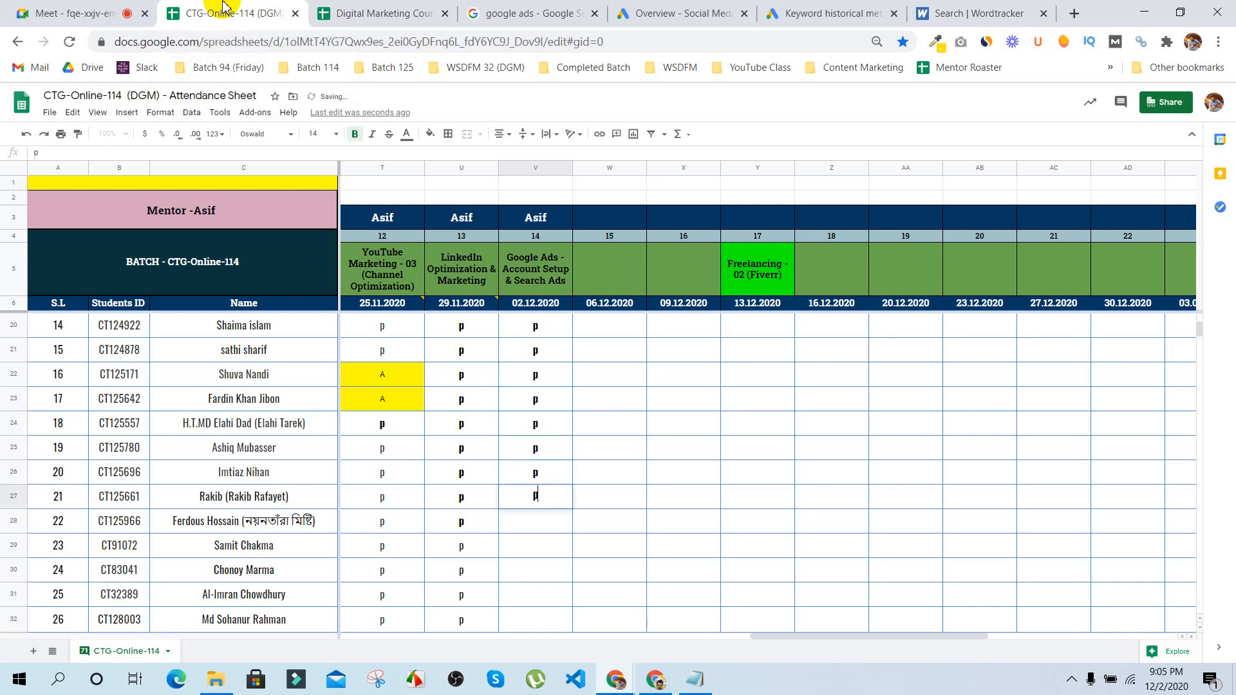
pyautogui.press('Return')
pyautogui.press('Return')
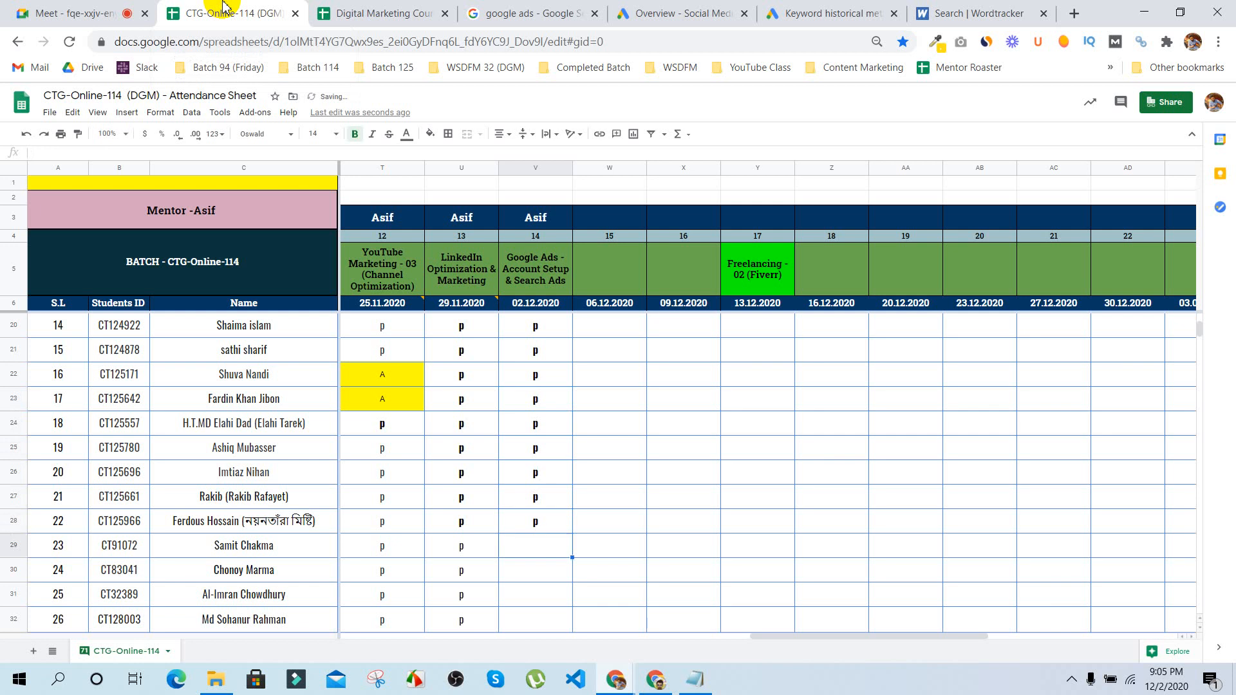
pyautogui.press('Return')
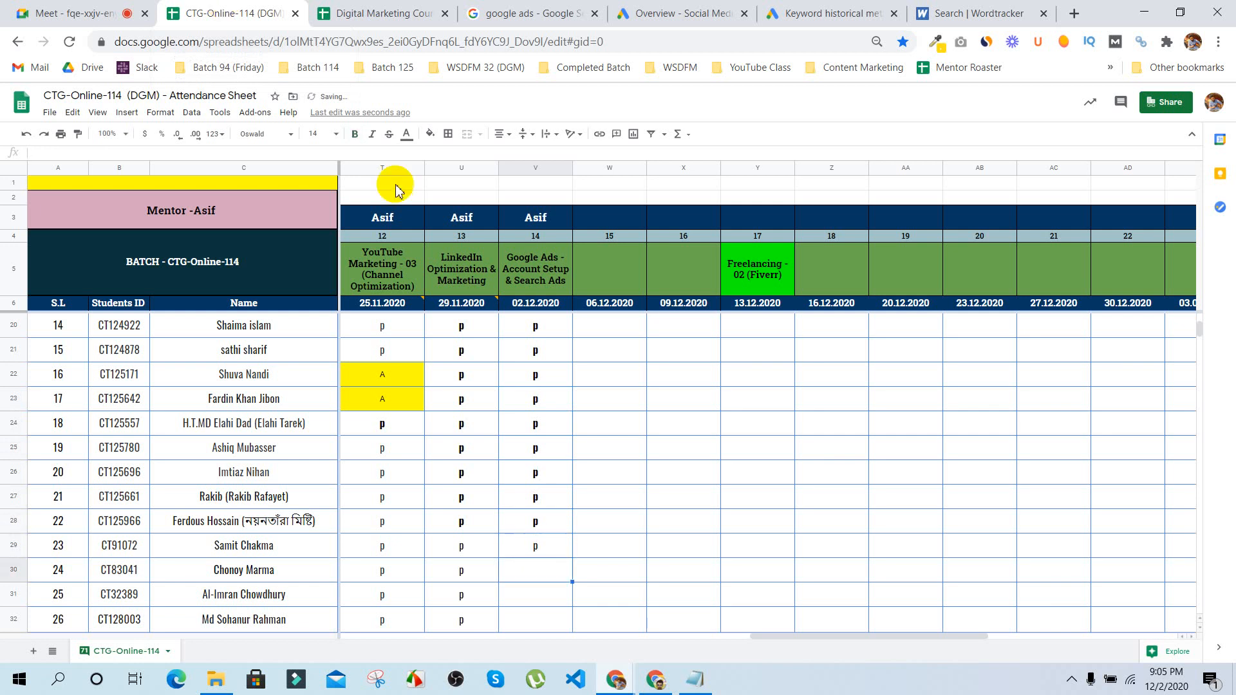
# Step: Check the Meet call and mark student 24 present with "p" for 02.12.2020
pyautogui.scroll(-2, 666, 497)
pyautogui.scroll(-3, 666, 498)
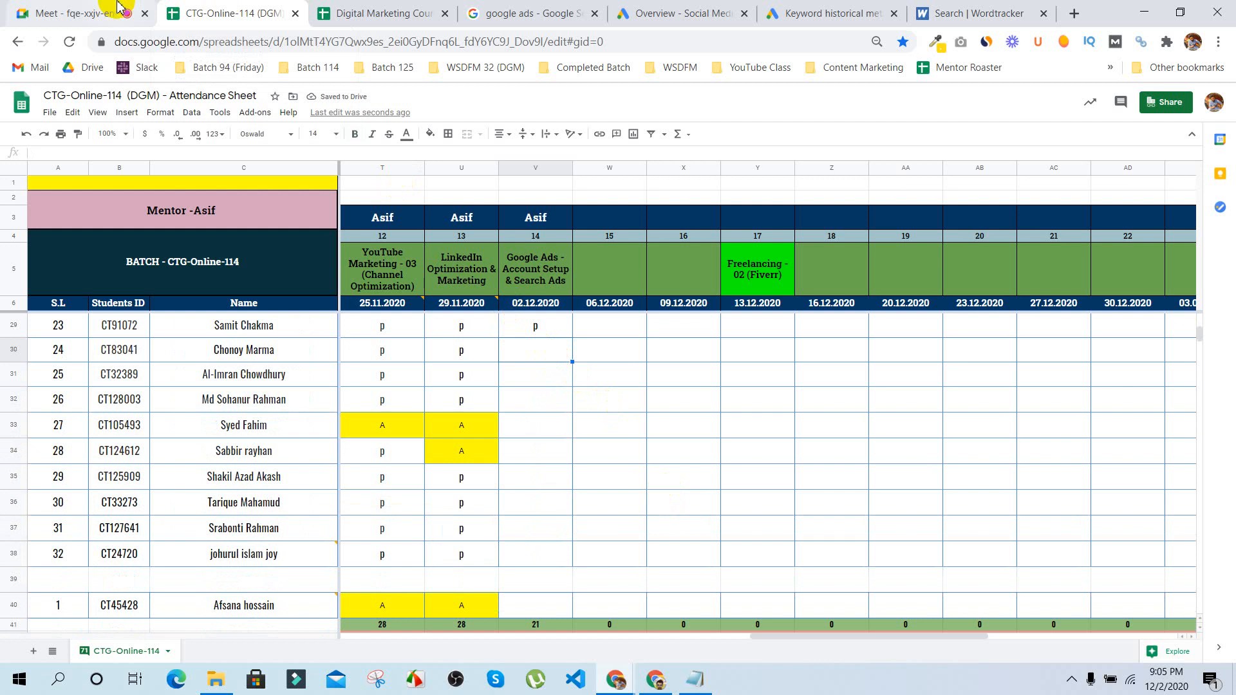
pyautogui.click(92, 9)
pyautogui.click(229, 9)
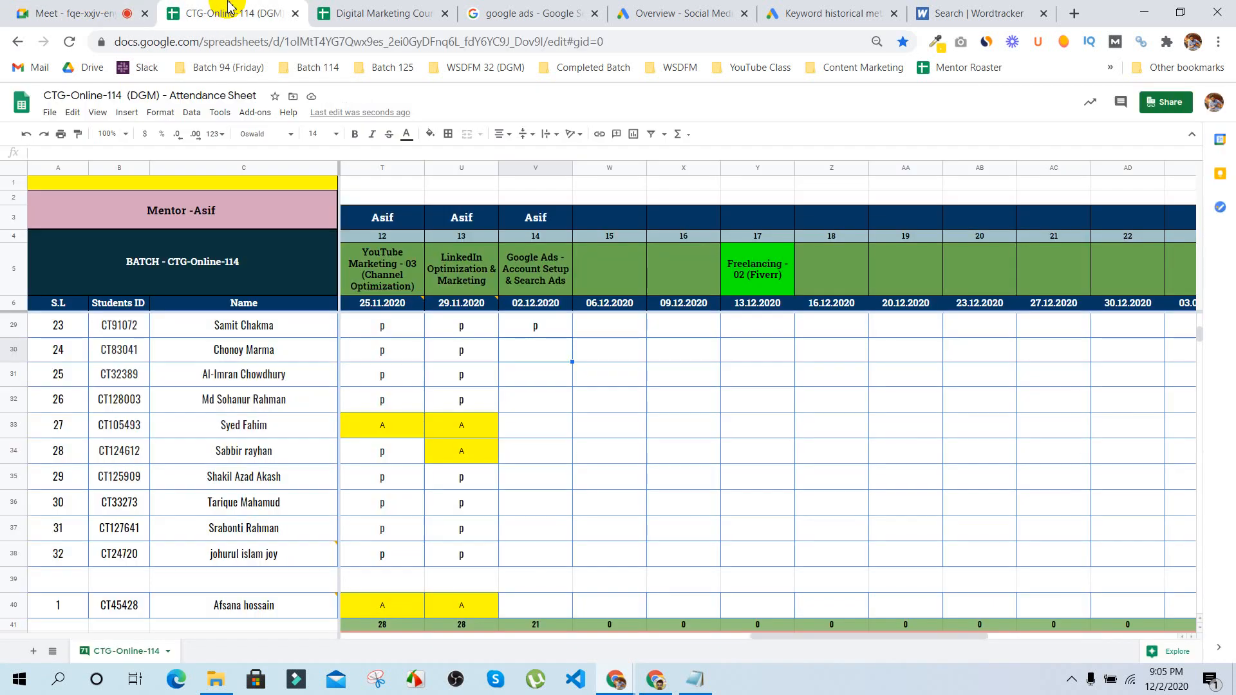
pyautogui.write('p')
pyautogui.press('Return')
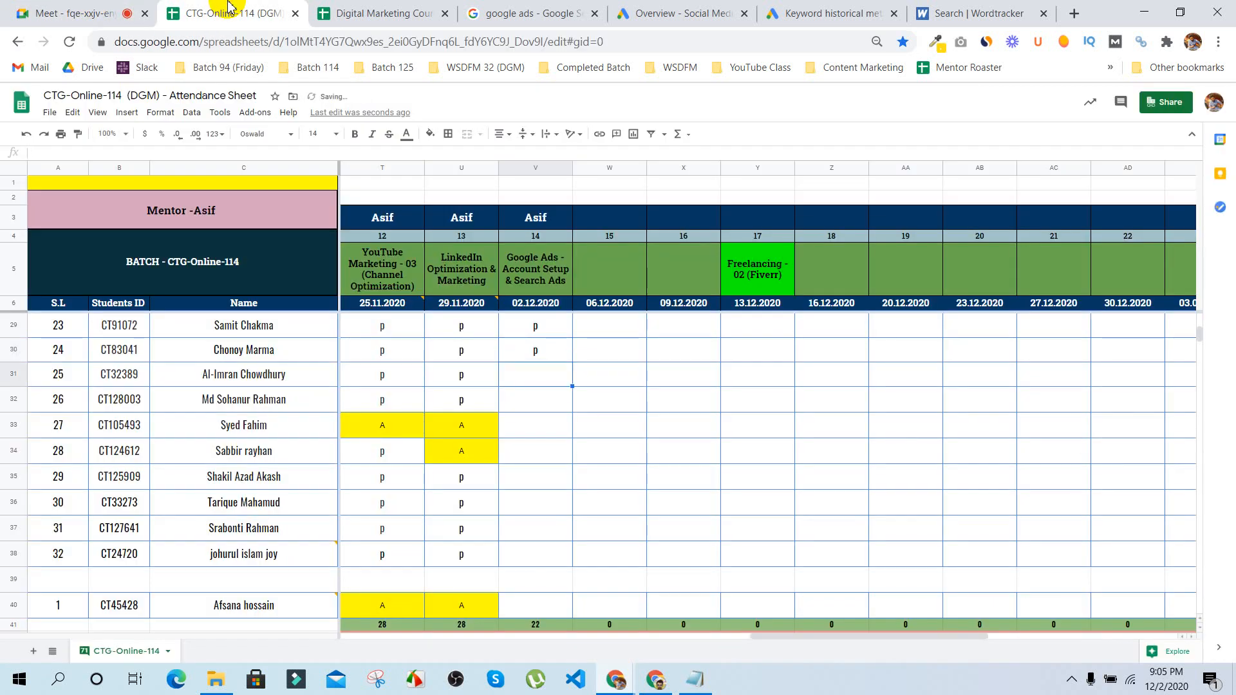
# Step: Check the Meet chat for new replies and enter "p" for student 25 in the 02.12.2020 column
pyautogui.click(71, 13)
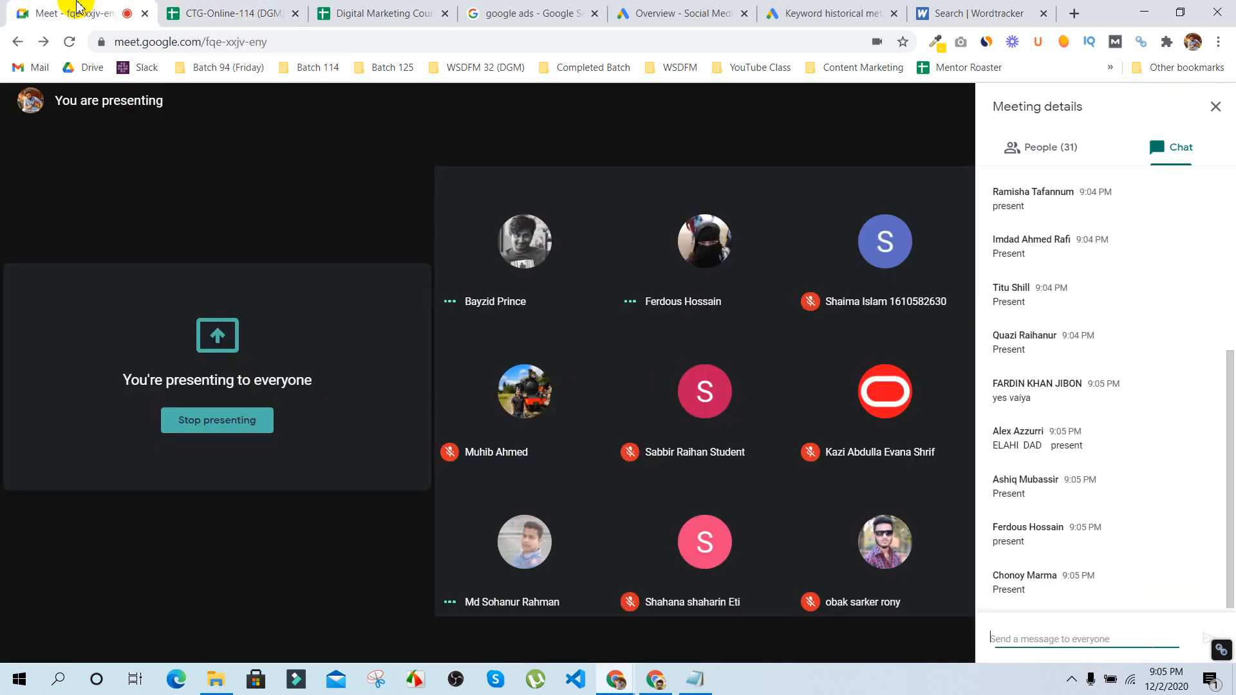
pyautogui.click(245, 8)
pyautogui.click(100, 6)
pyautogui.click(194, 12)
pyautogui.click(111, 6)
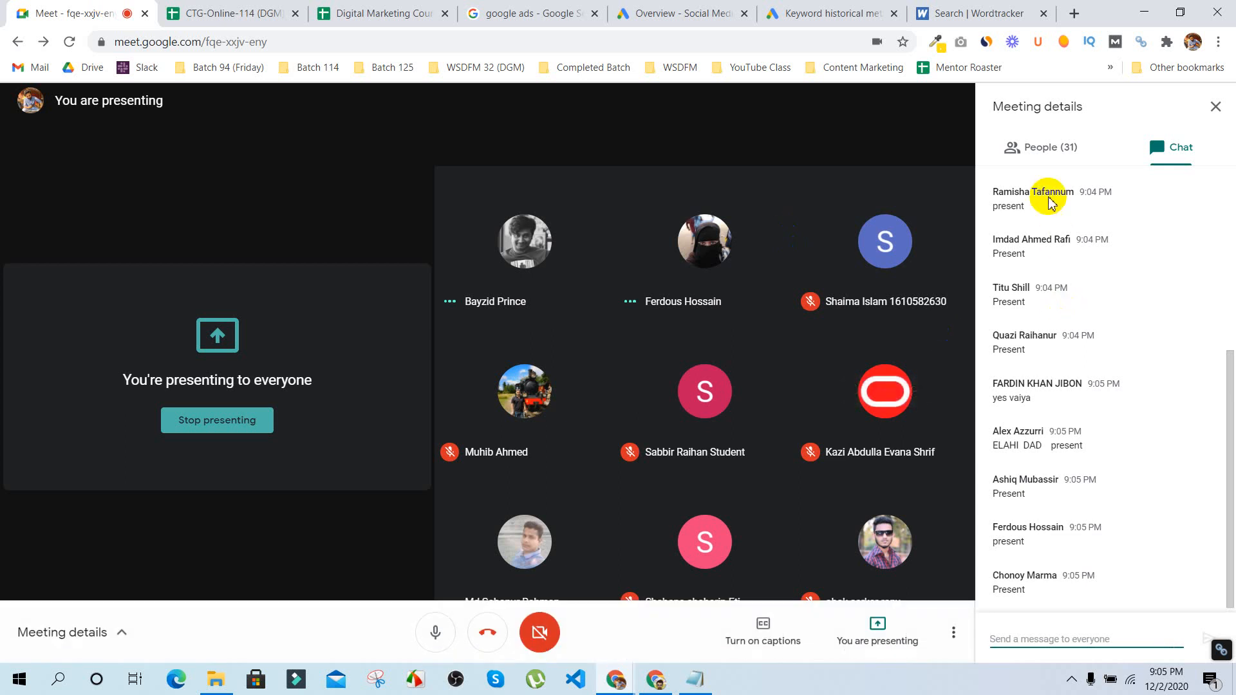
# Step: Look through the Meet participant list and chat, and mark student 26 absent with "A" for 02.12.2020
pyautogui.click(1039, 152)
pyautogui.scroll(-1, 1096, 402)
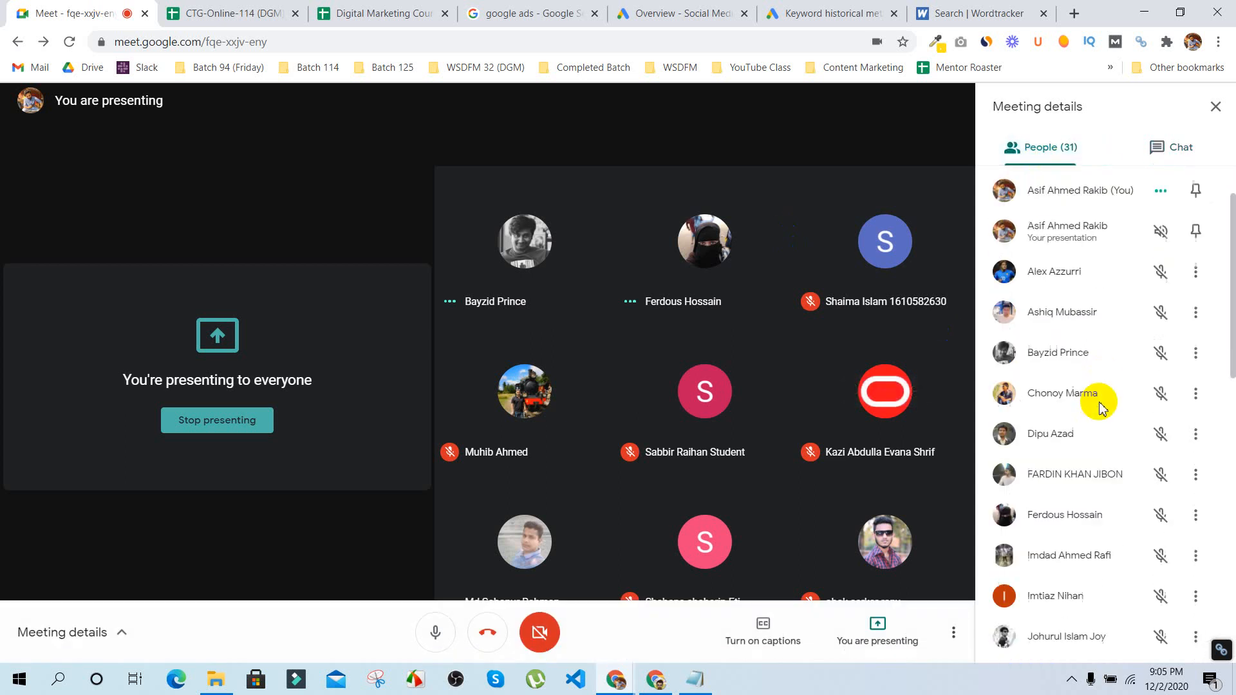
pyautogui.scroll(1, 1096, 400)
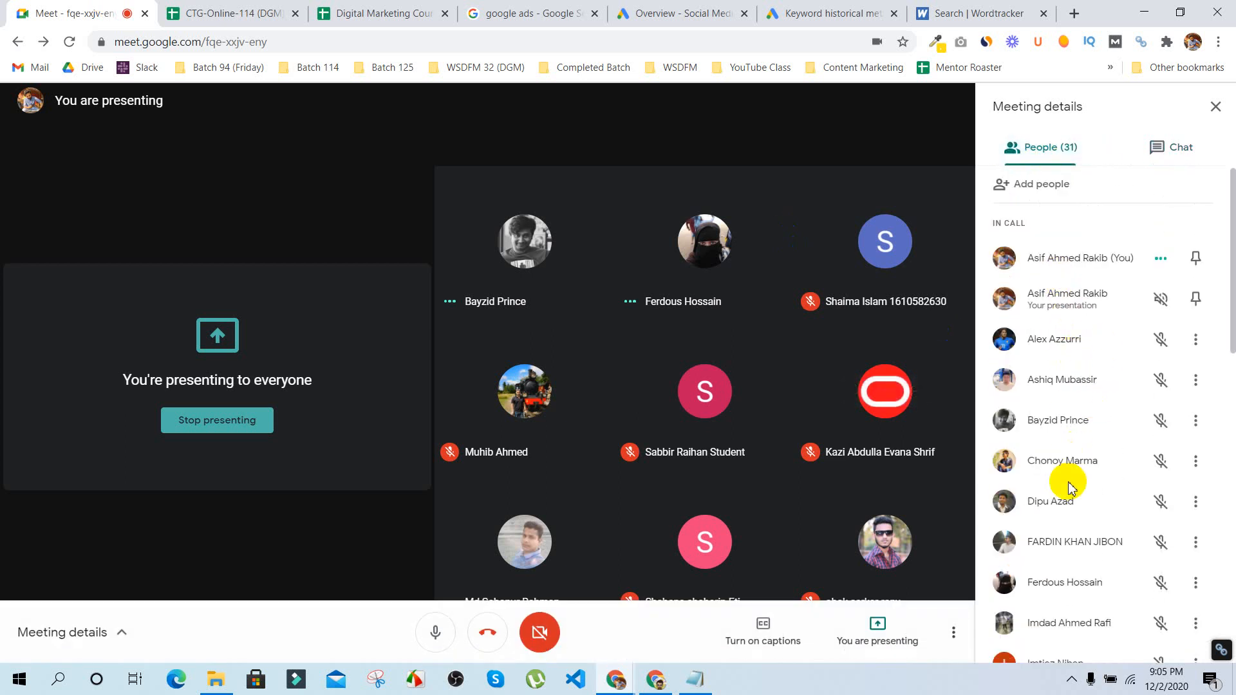
pyautogui.scroll(-2, 1065, 476)
pyautogui.scroll(-8, 1068, 487)
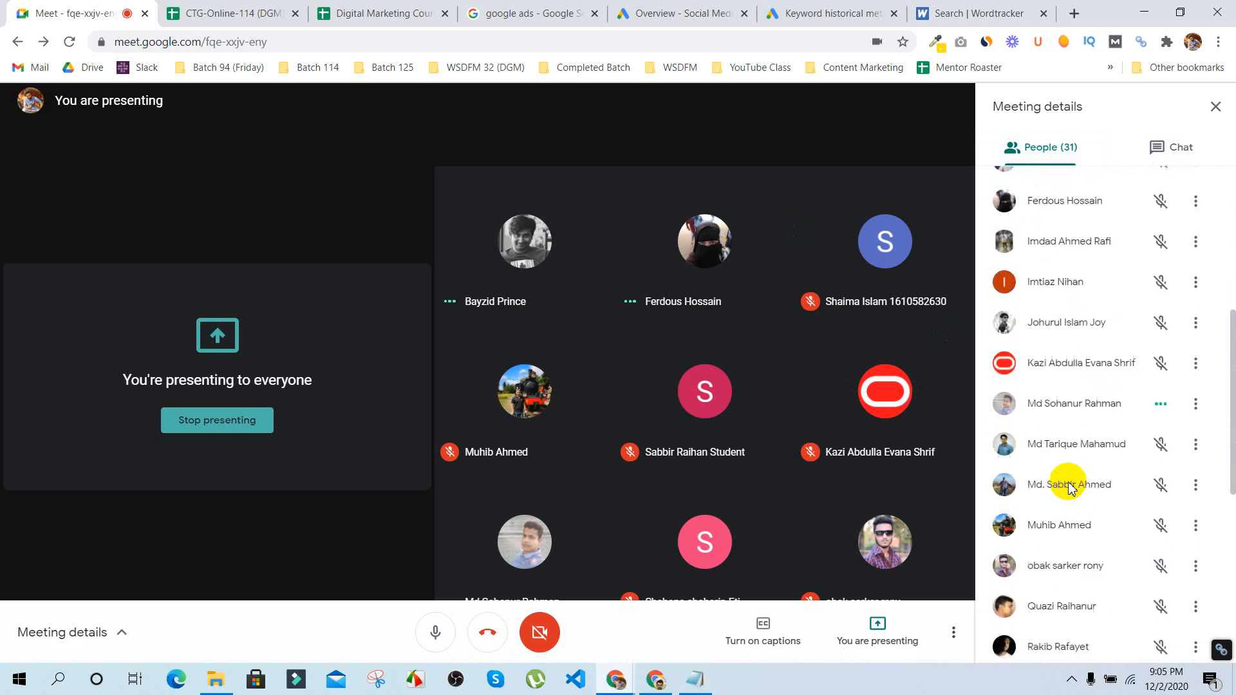
pyautogui.scroll(-5, 1069, 488)
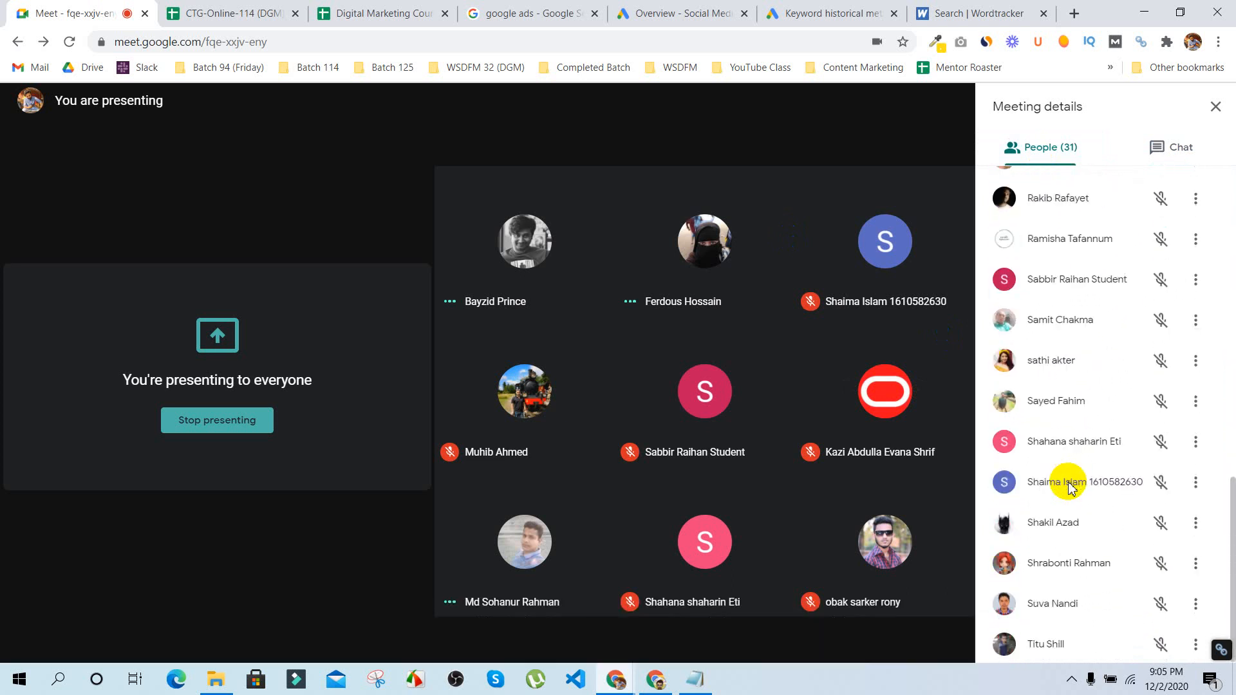
pyautogui.scroll(15, 1068, 483)
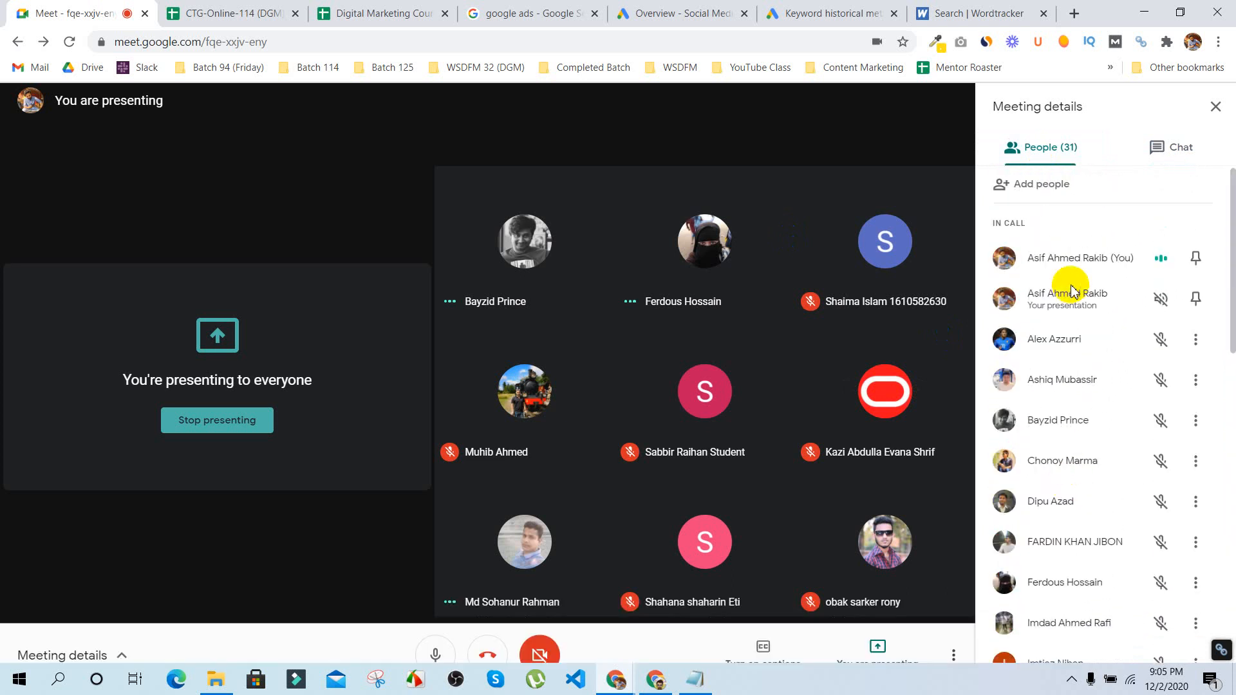
pyautogui.click(1190, 143)
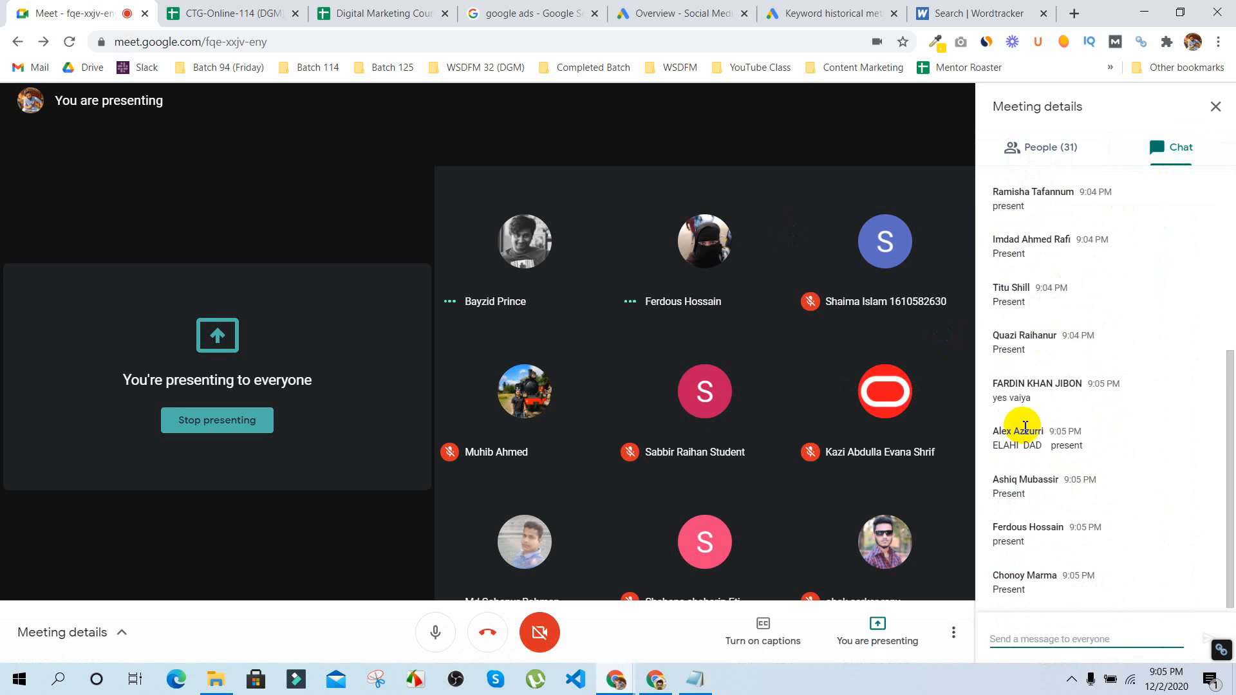
pyautogui.click(245, 6)
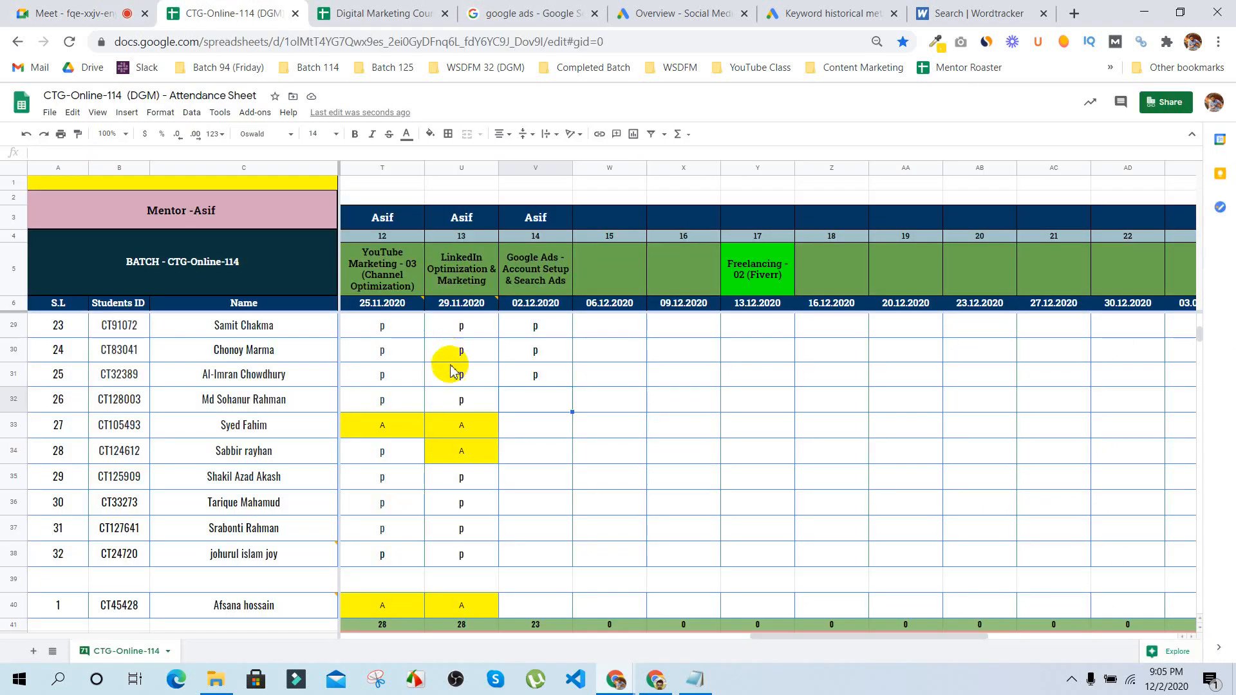
pyautogui.write('A')
# Step: Check student 27's earlier attendance and the Meet call, and enter "p" for that student under 02.12.2020
pyautogui.click(528, 429)
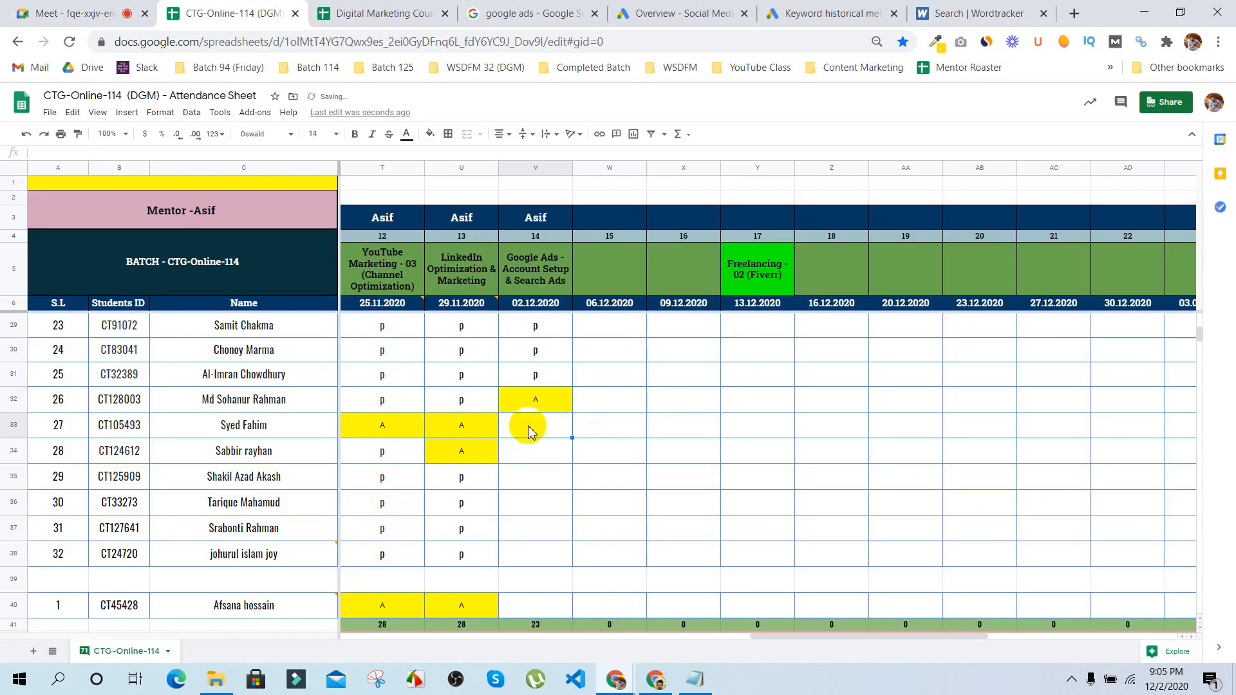
pyautogui.hscroll(-1, 529, 428)
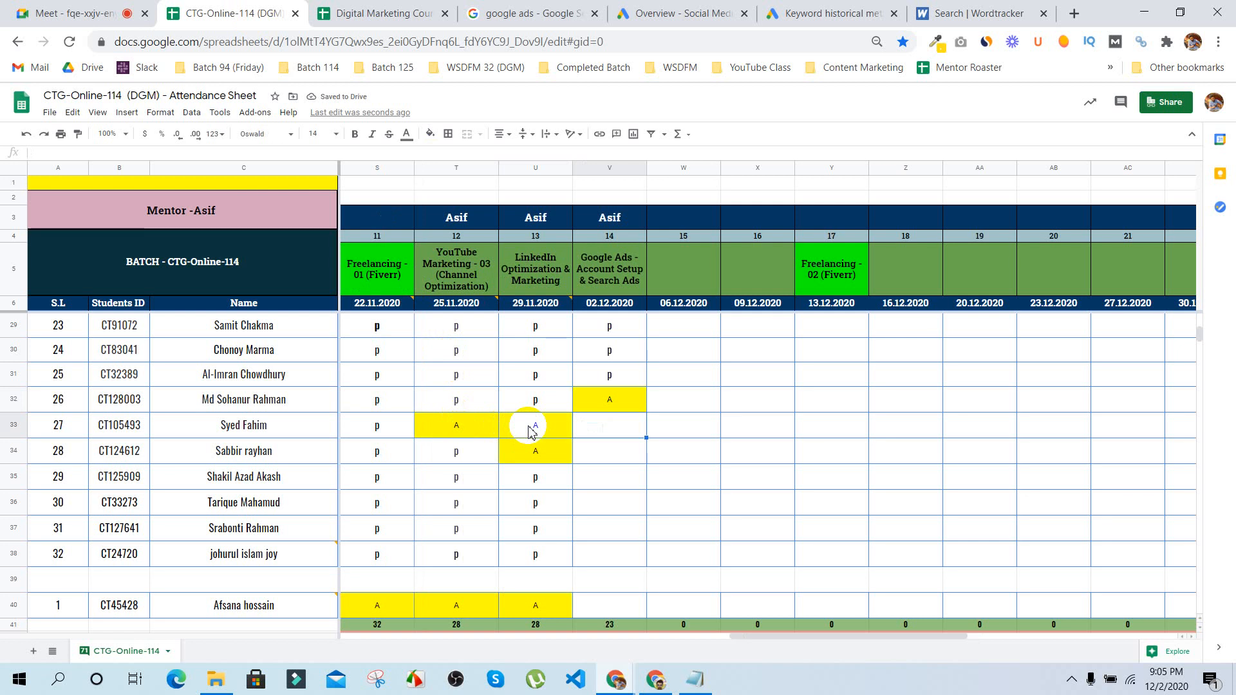
pyautogui.hscroll(1, 528, 429)
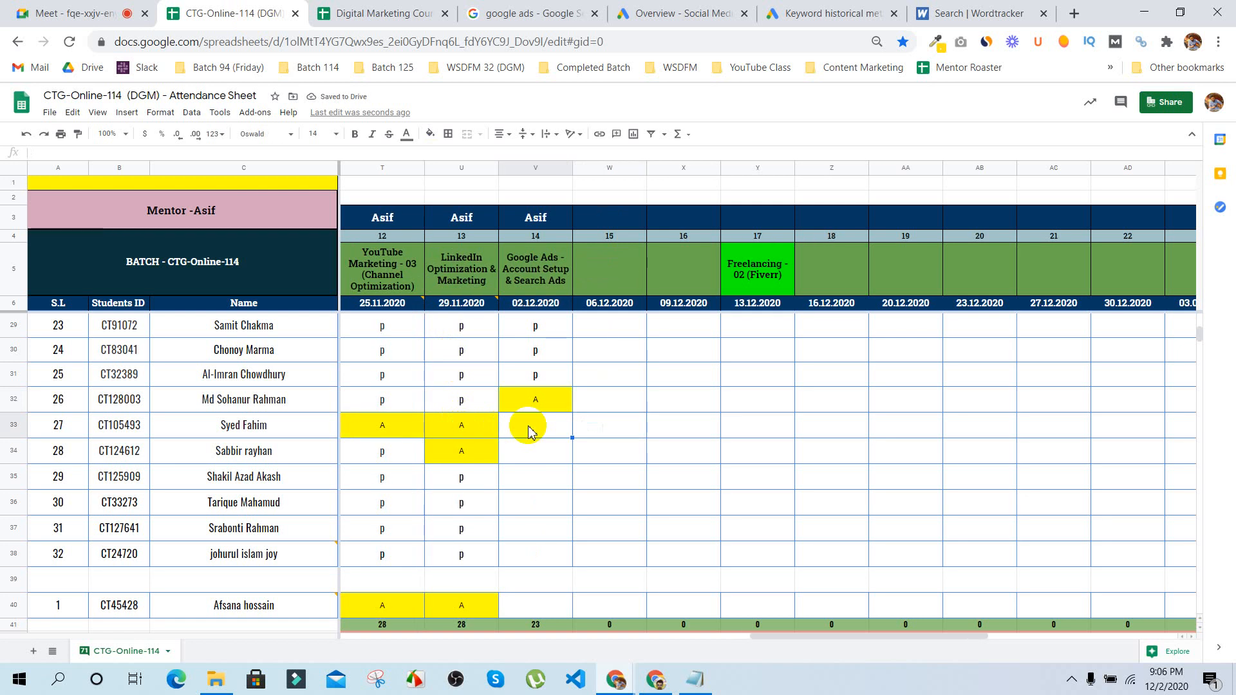
pyautogui.click(65, 11)
pyautogui.click(208, 6)
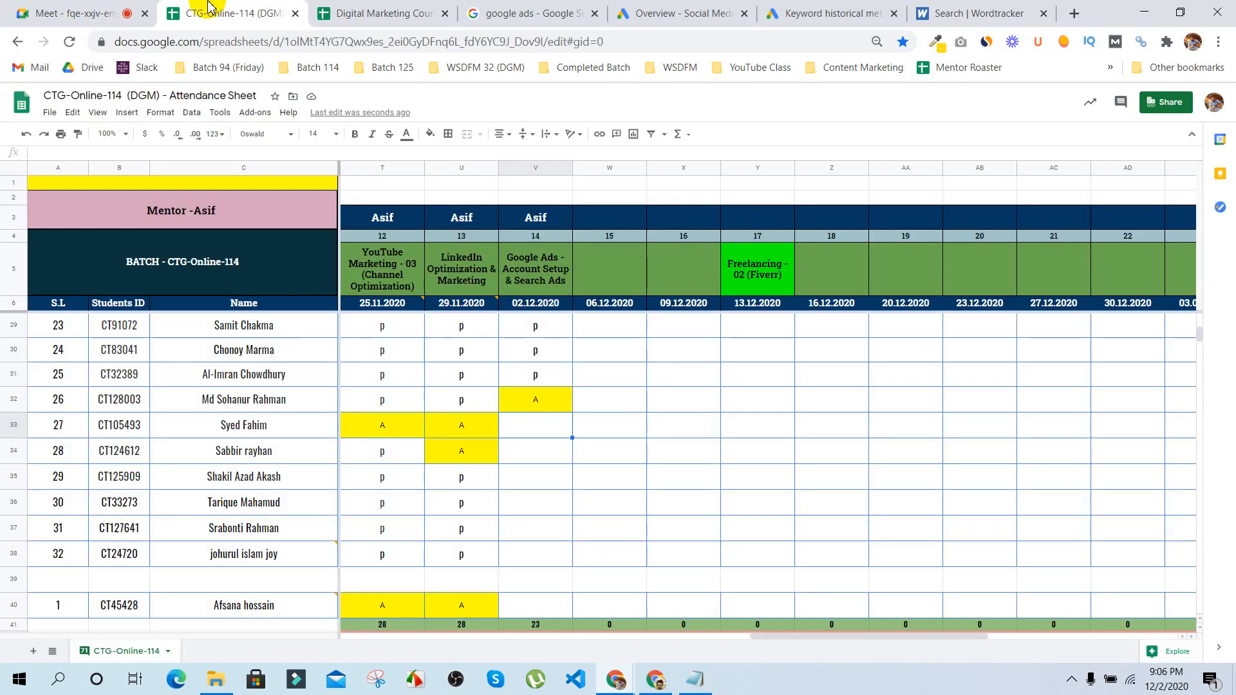
pyautogui.write('p')
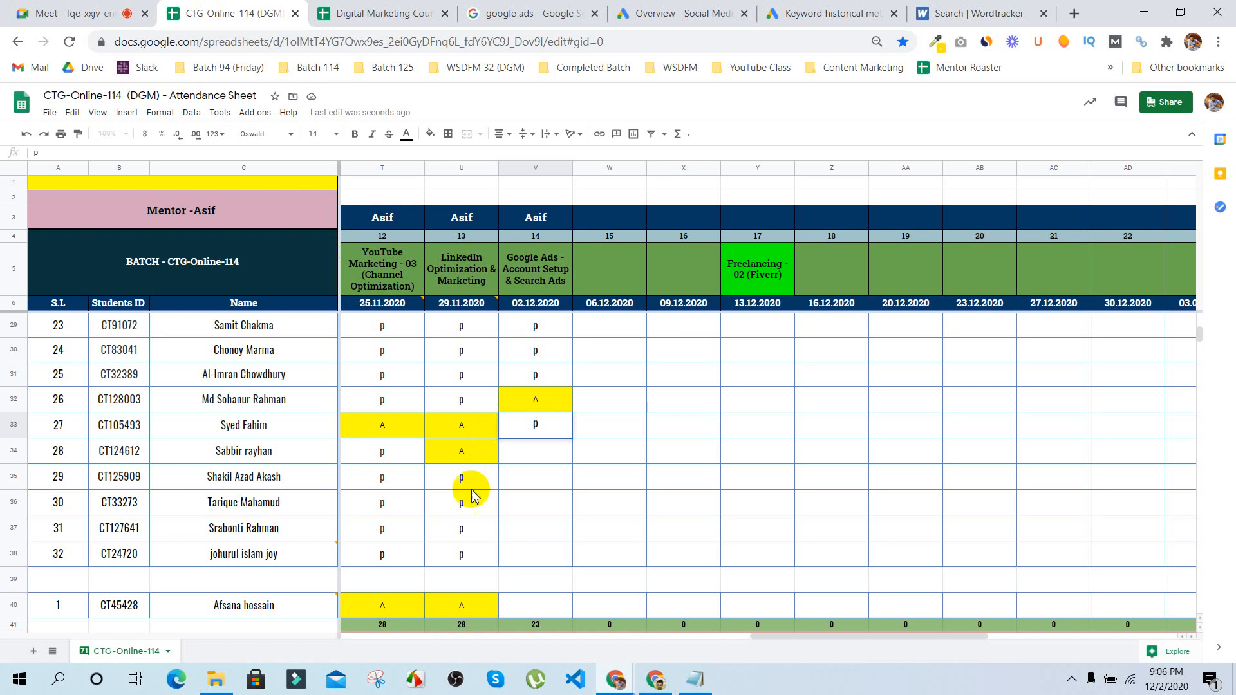
# Step: Replace student 27's absences on 29.11.2020 and 25.11.2020 with "p" by filling down from student 26's cells
pyautogui.hscroll(-2, 470, 490)
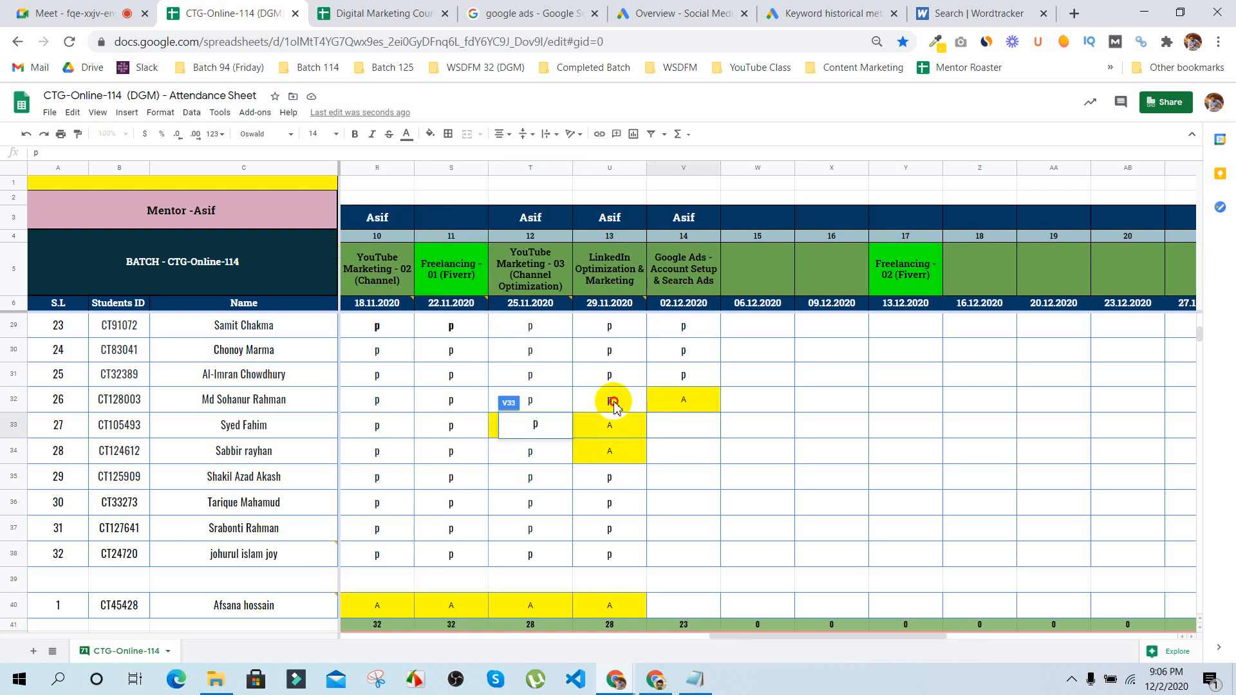
pyautogui.click(611, 406)
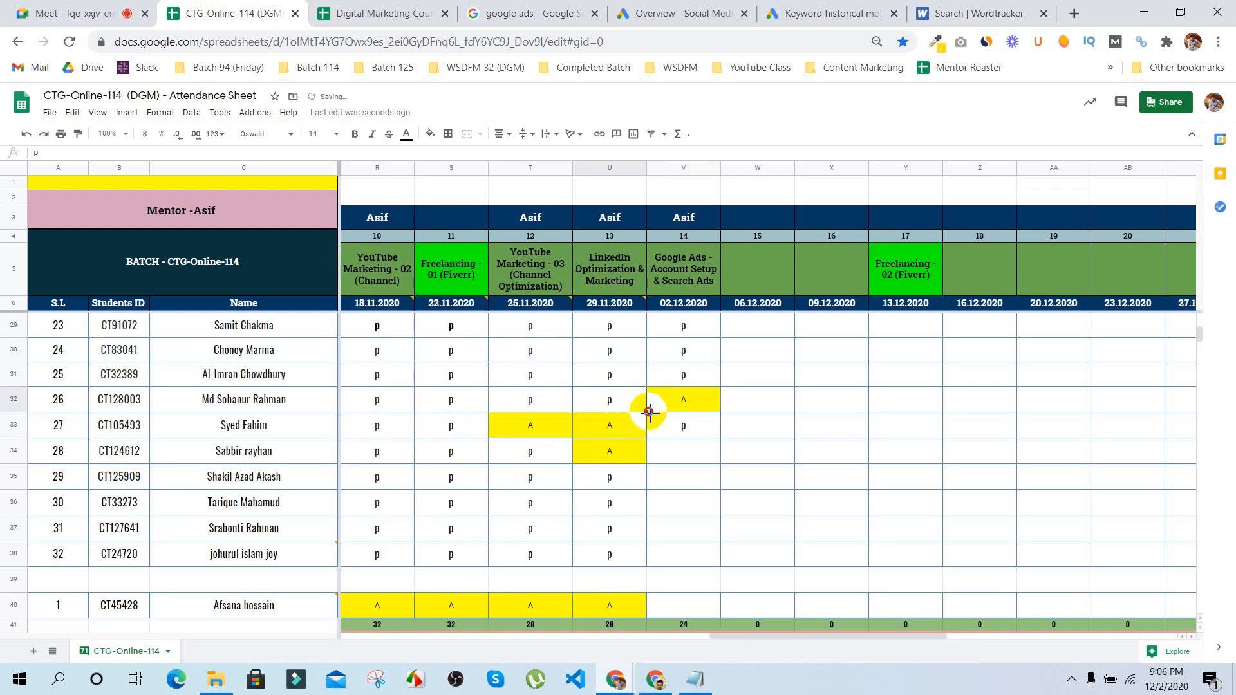
pyautogui.moveTo(645, 412); pyautogui.dragTo(647, 432)
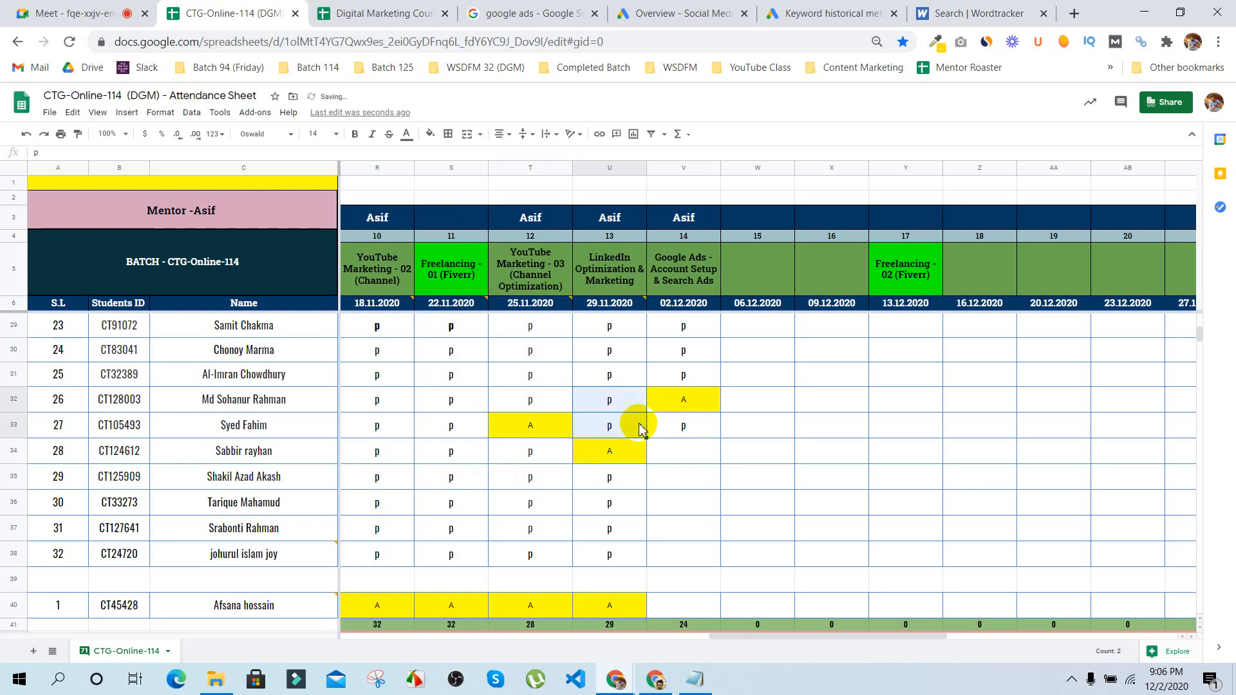
pyautogui.click(539, 410)
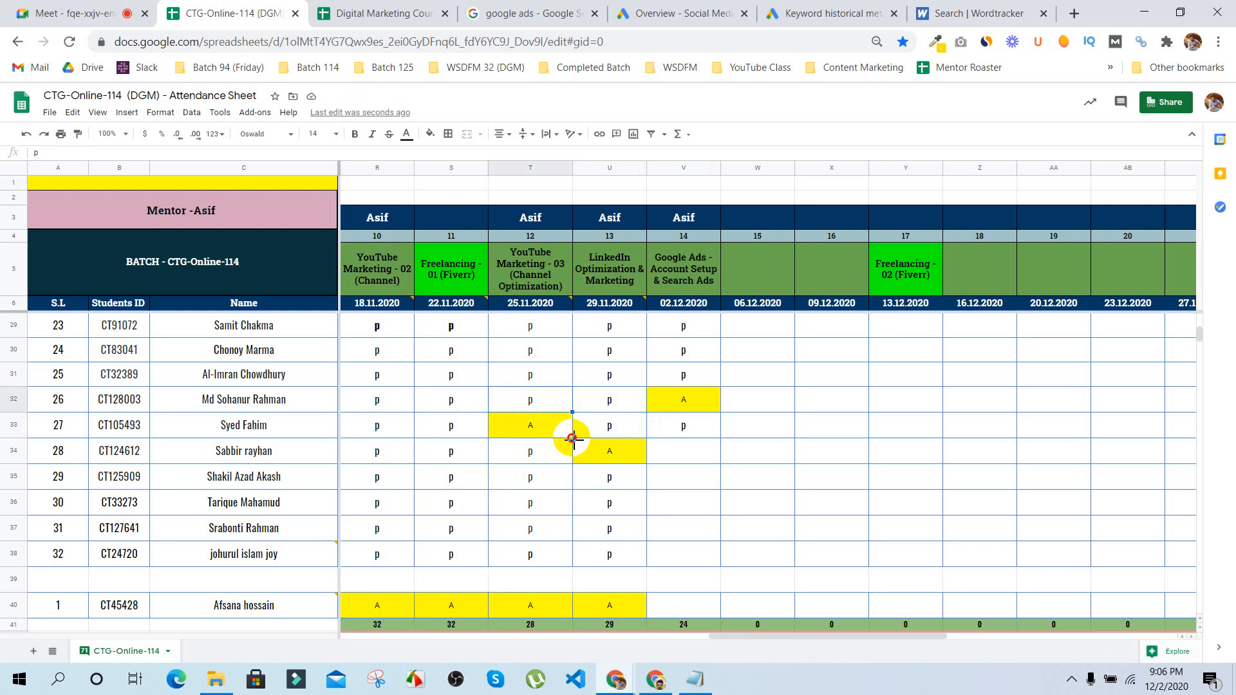
pyautogui.moveTo(572, 413); pyautogui.dragTo(570, 435)
pyautogui.click(742, 464)
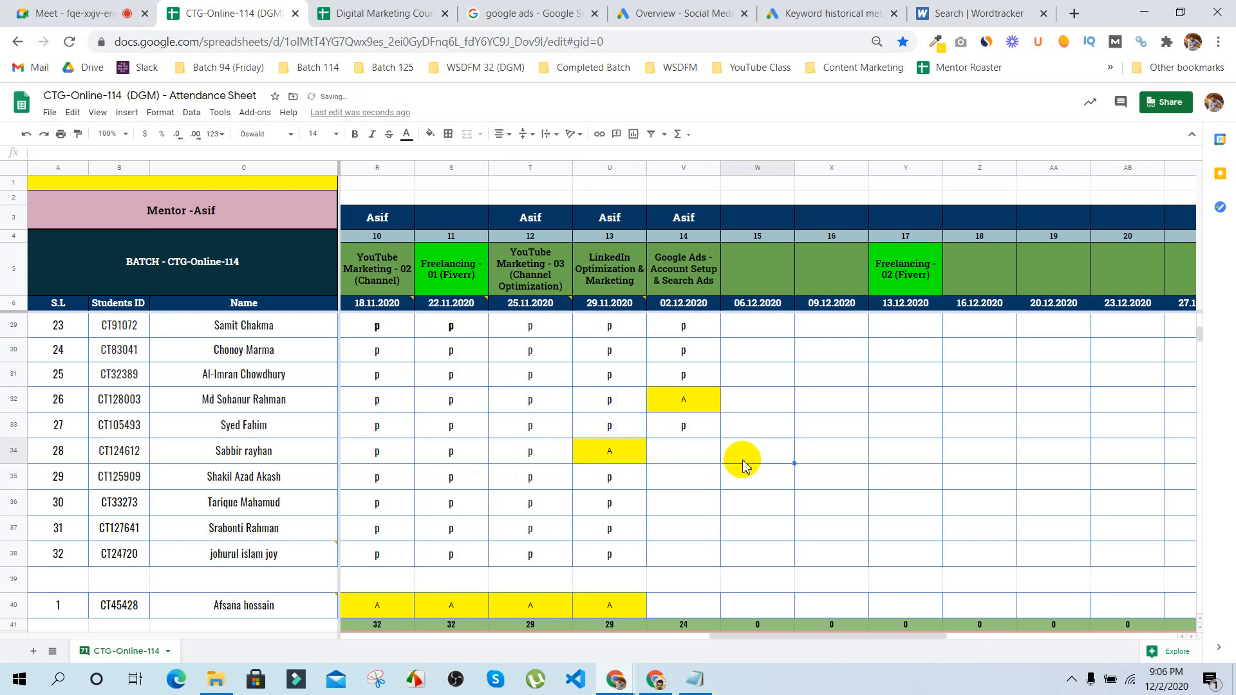
# Step: Check the Meet call and mark student 28 absent with "A" in the 02.12.2020 column
pyautogui.hscroll(3, 741, 463)
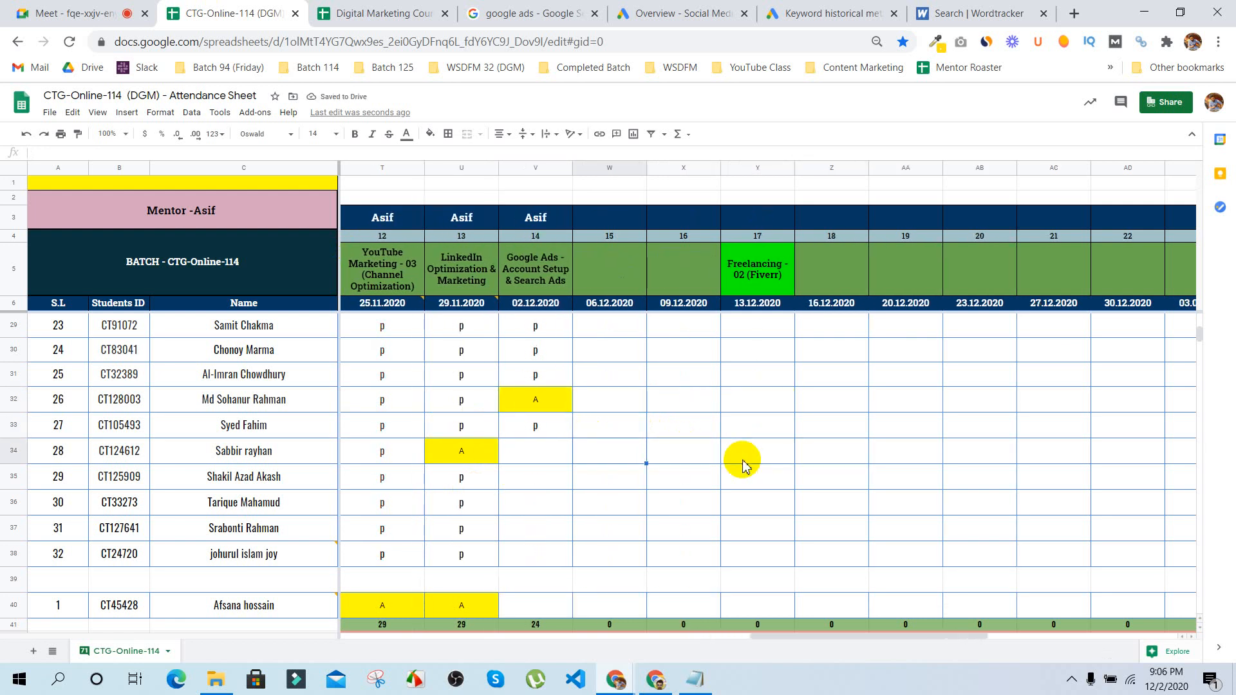
pyautogui.hscroll(2, 742, 464)
pyautogui.click(447, 450)
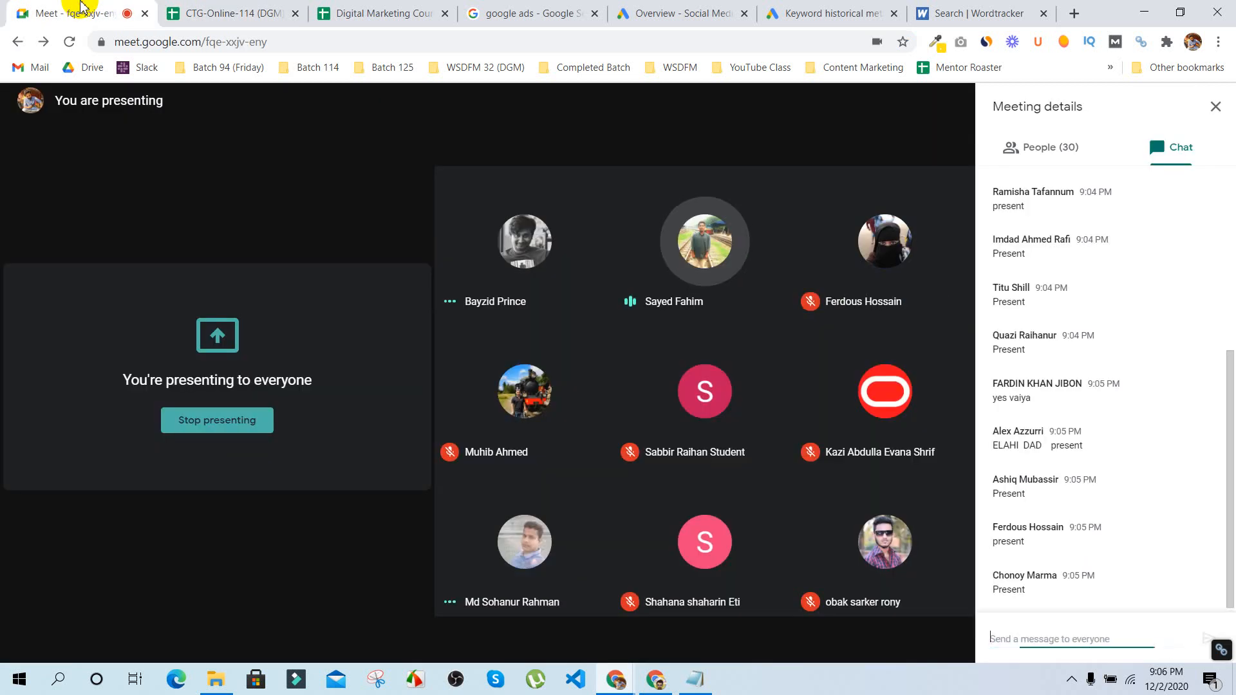
pyautogui.click(82, 7)
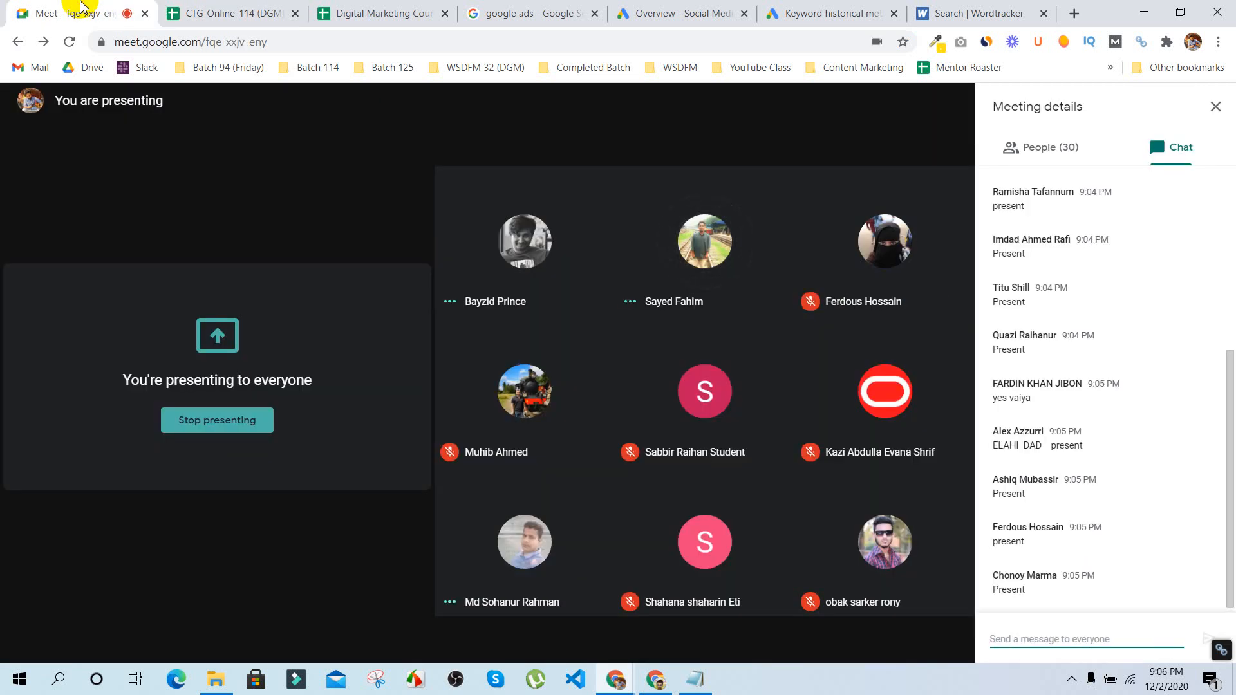
pyautogui.click(239, 8)
pyautogui.click(438, 457)
pyautogui.write('A')
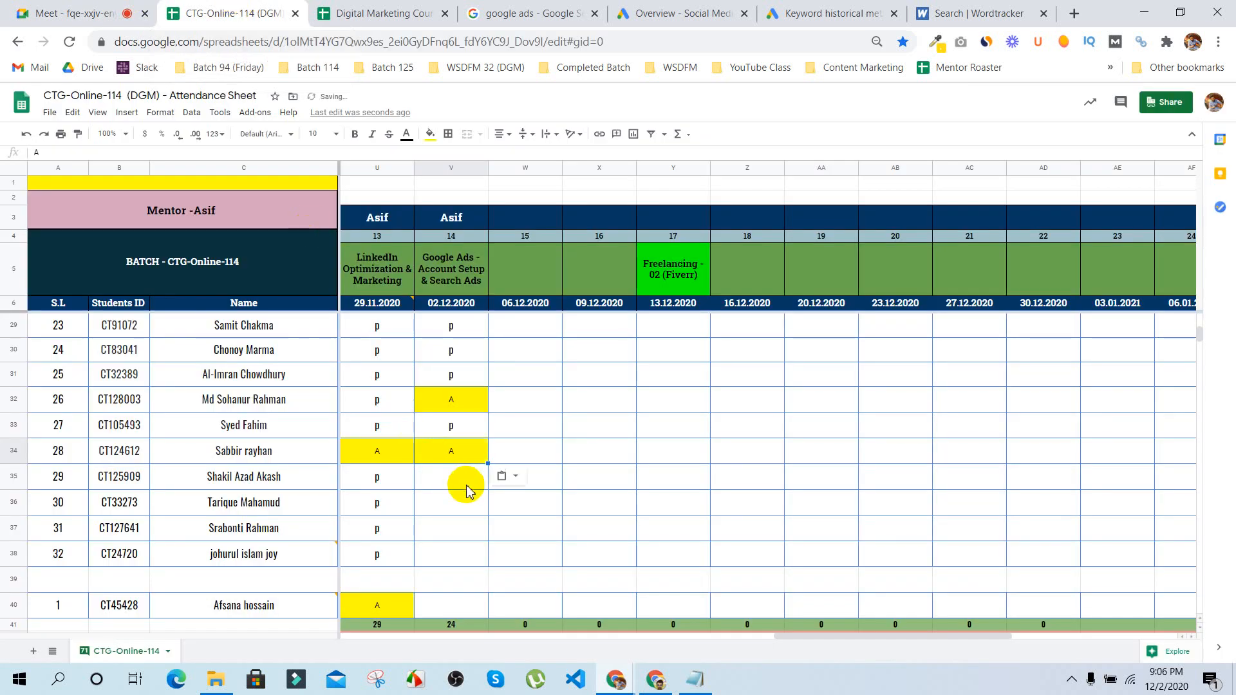
# Step: Enter "p" for students 29 and 30 in the 02.12.2020 column
pyautogui.click(444, 480)
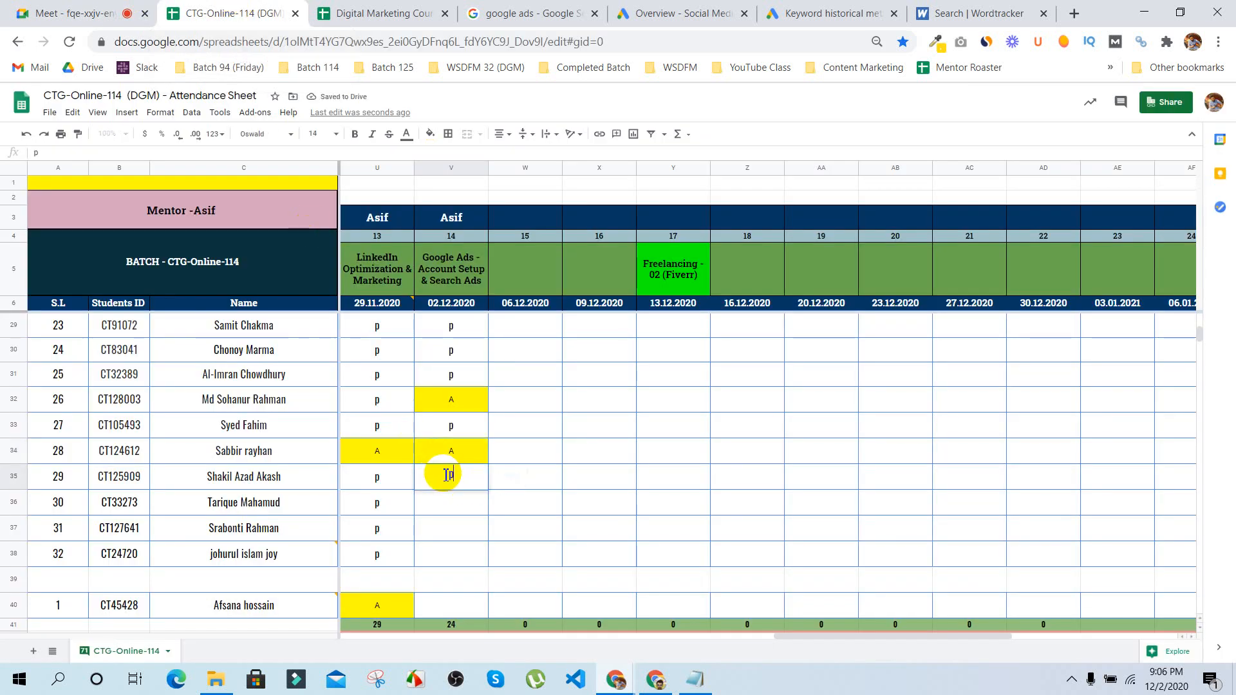
pyautogui.press('Return')
pyautogui.press('Return')
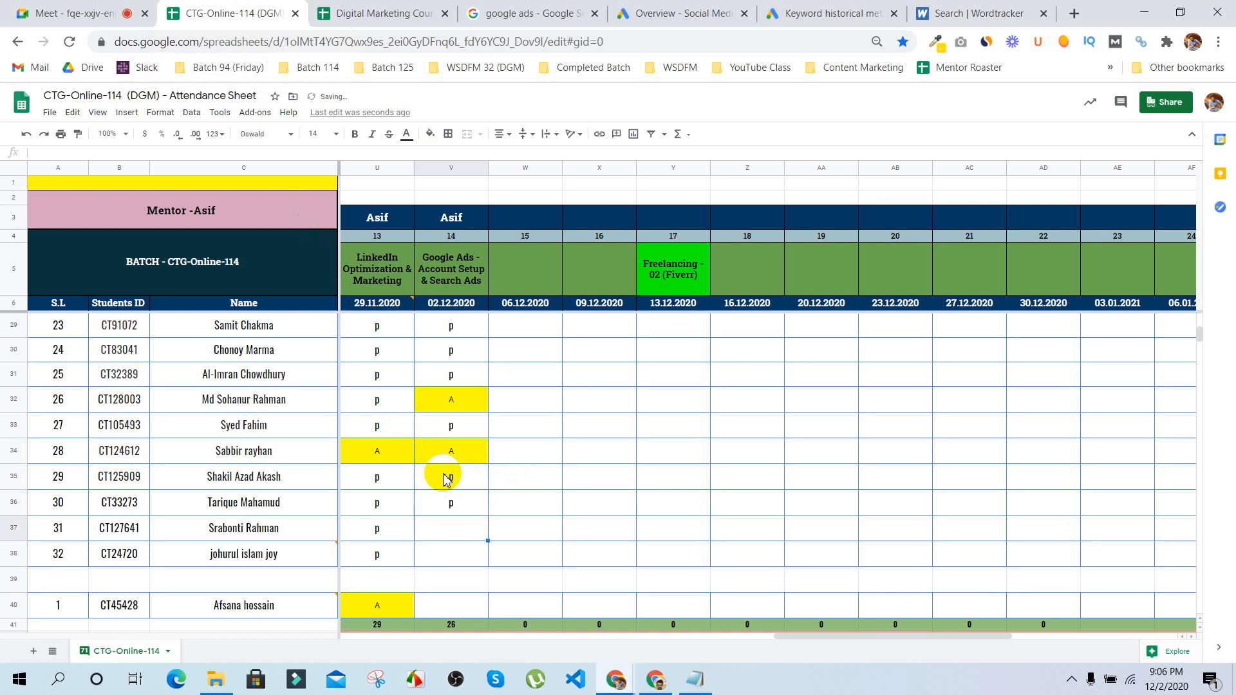
# Step: Check the Meet call for student 31 and enter "p" for that student in the 02.12.2020 column
pyautogui.click(61, 13)
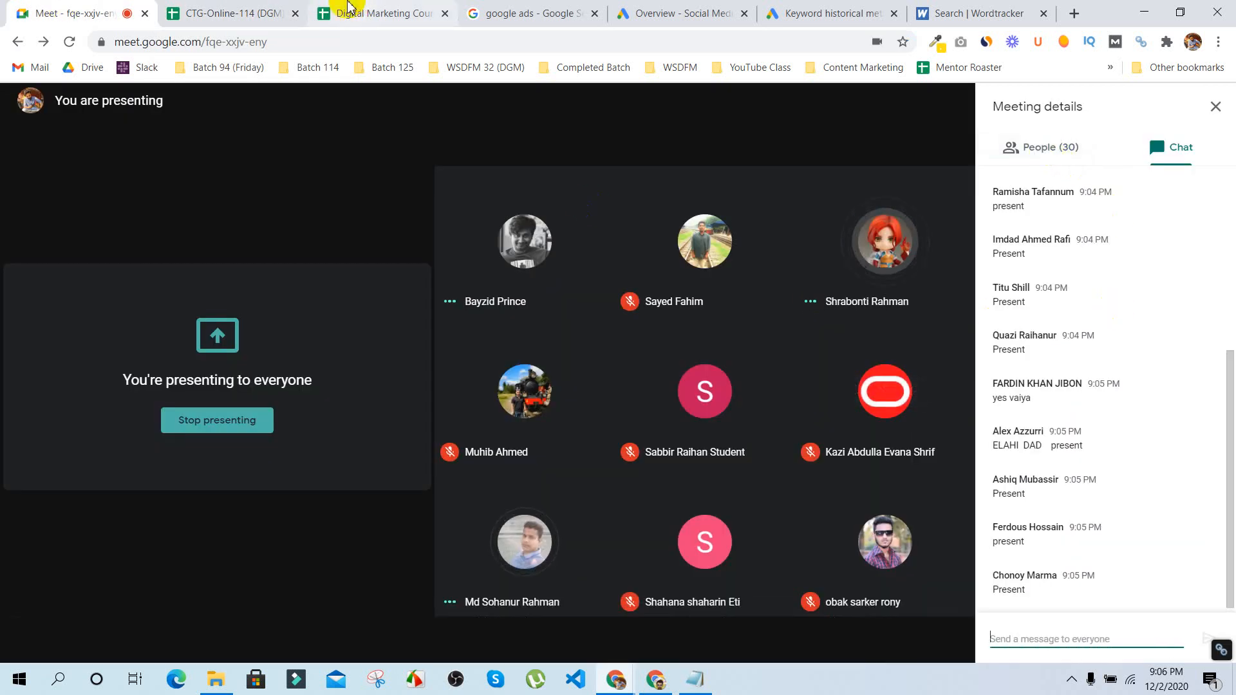
pyautogui.click(219, 8)
pyautogui.write('p')
pyautogui.press('Return')
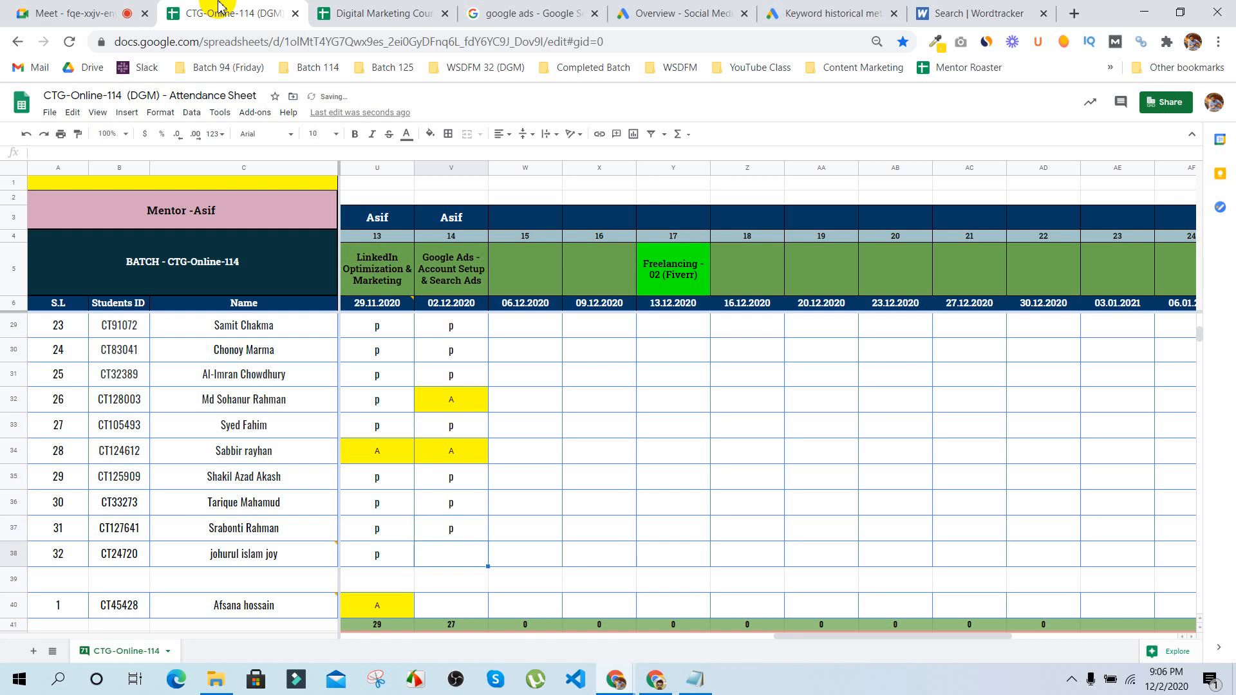
# Step: Check the Meet call and mark student 32 "p" under 02.12.2020, matching the format by filling down from student 31's cell
pyautogui.click(61, 13)
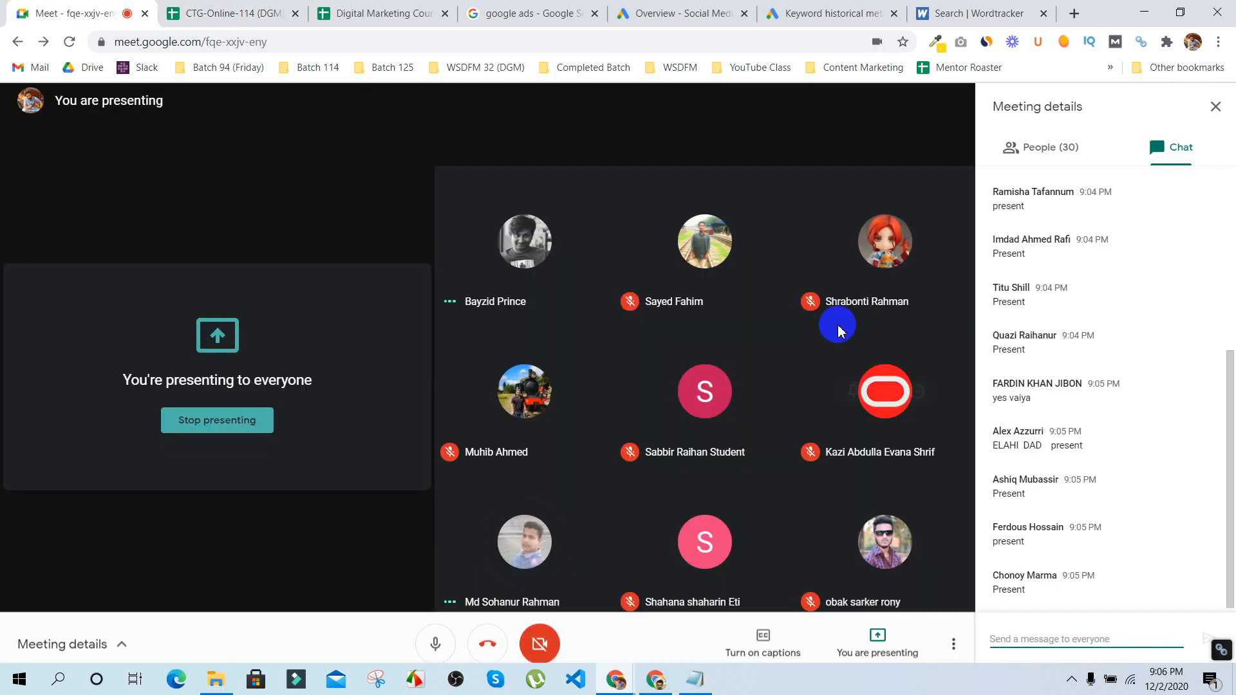
pyautogui.click(257, 13)
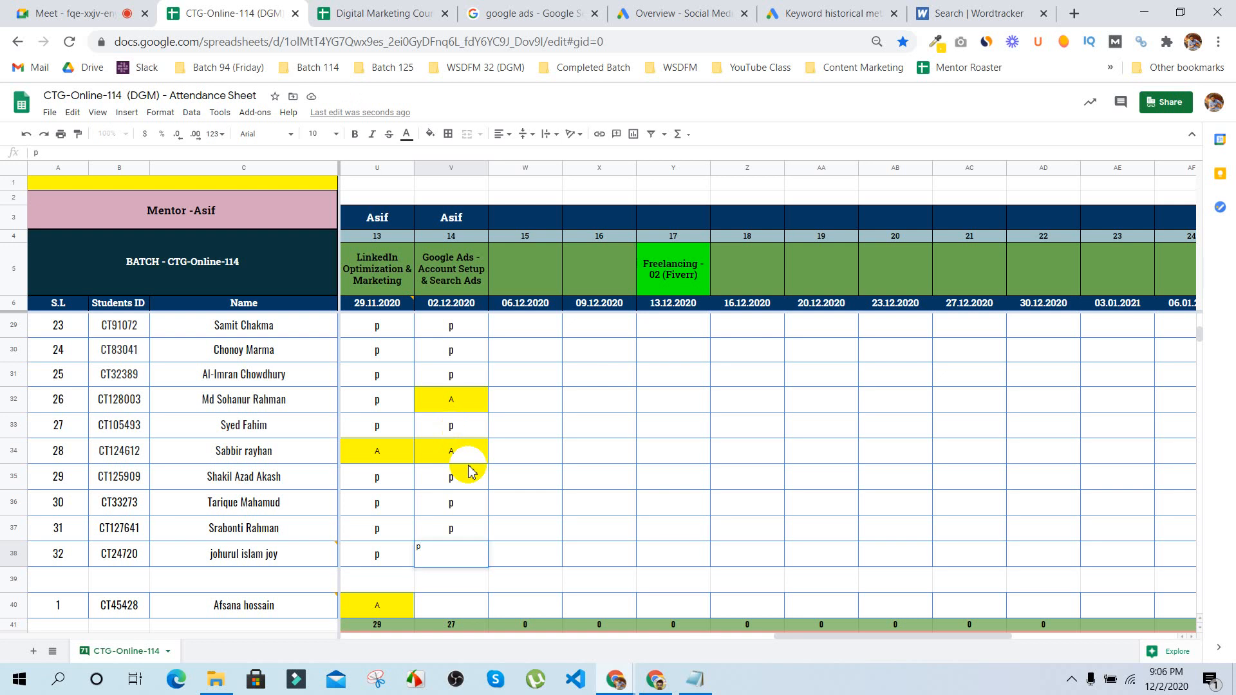
pyautogui.click(474, 525)
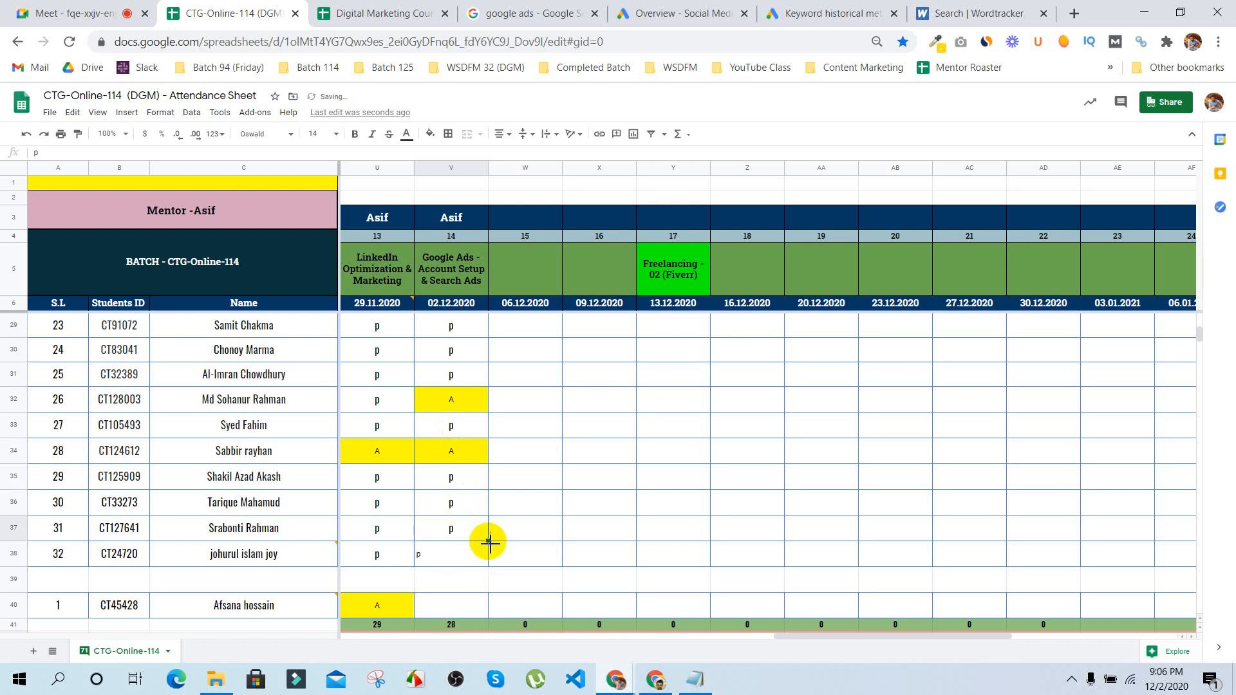
pyautogui.moveTo(489, 543); pyautogui.dragTo(486, 563)
pyautogui.scroll(-2, 615, 532)
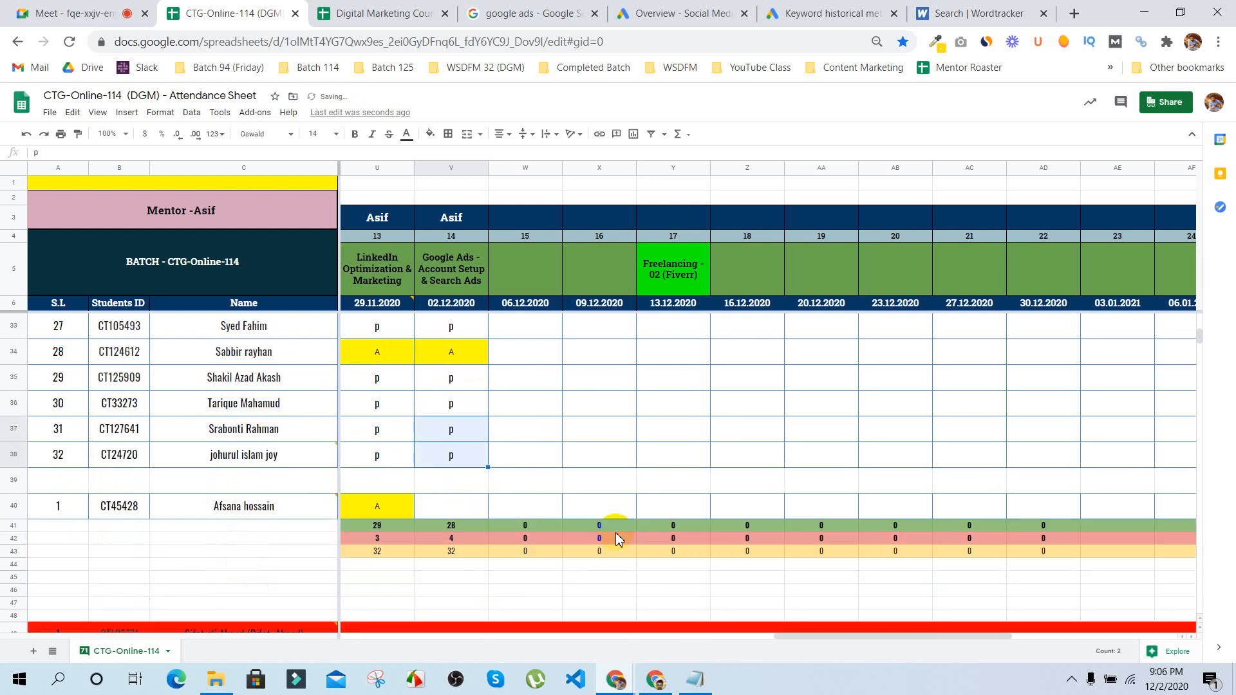
# Step: Mark the separately listed student in row 40 absent with "A" in the 02.12.2020 column
pyautogui.click(466, 506)
pyautogui.write('A')
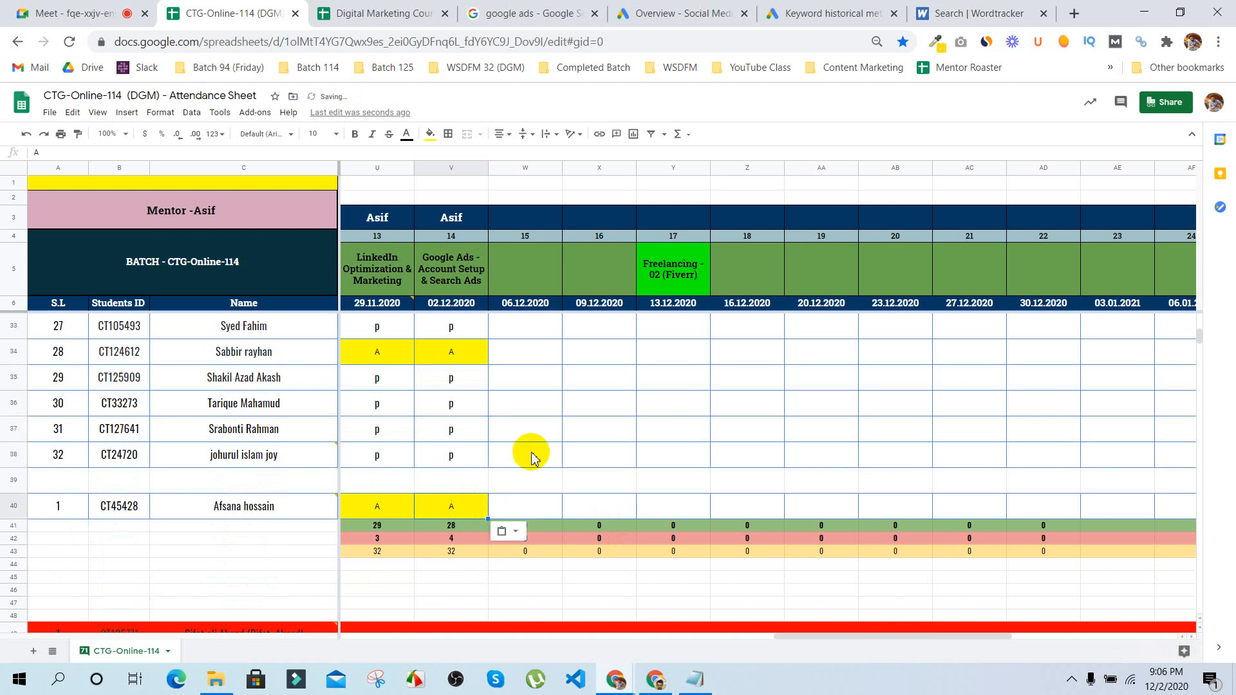
pyautogui.click(599, 412)
pyautogui.scroll(10, 600, 415)
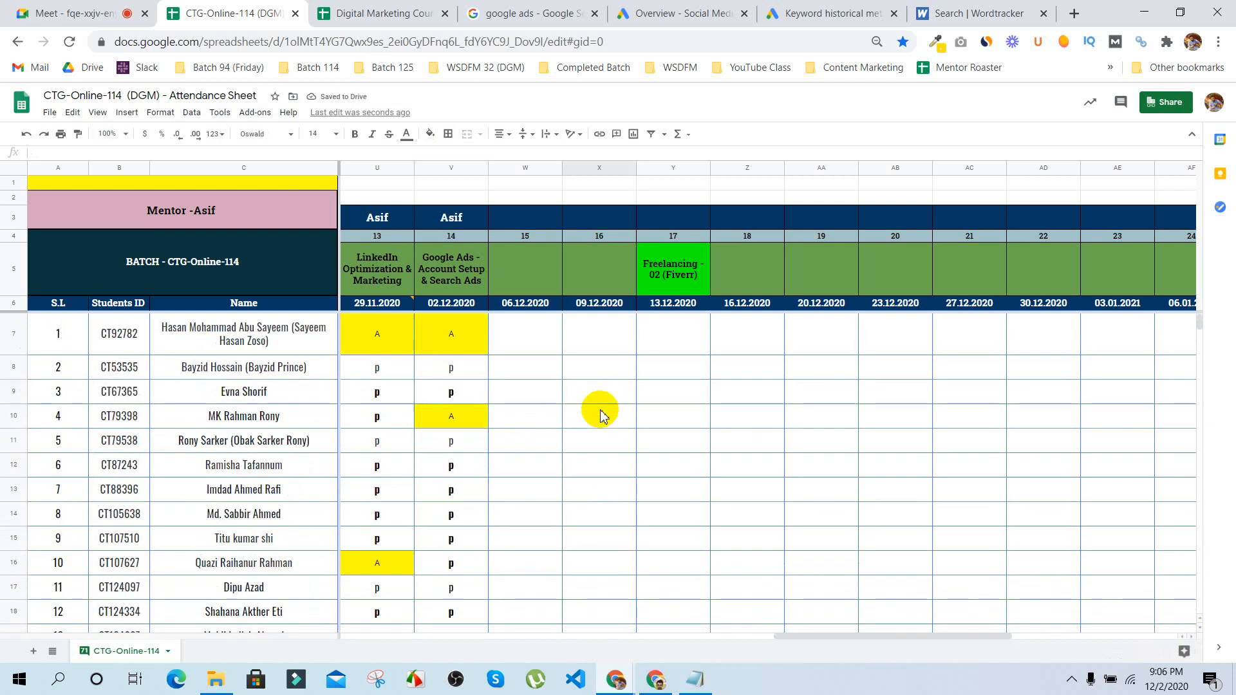
# Step: Close the meeting details and chat in the Meet call and return to the attendance sheet
pyautogui.click(74, 13)
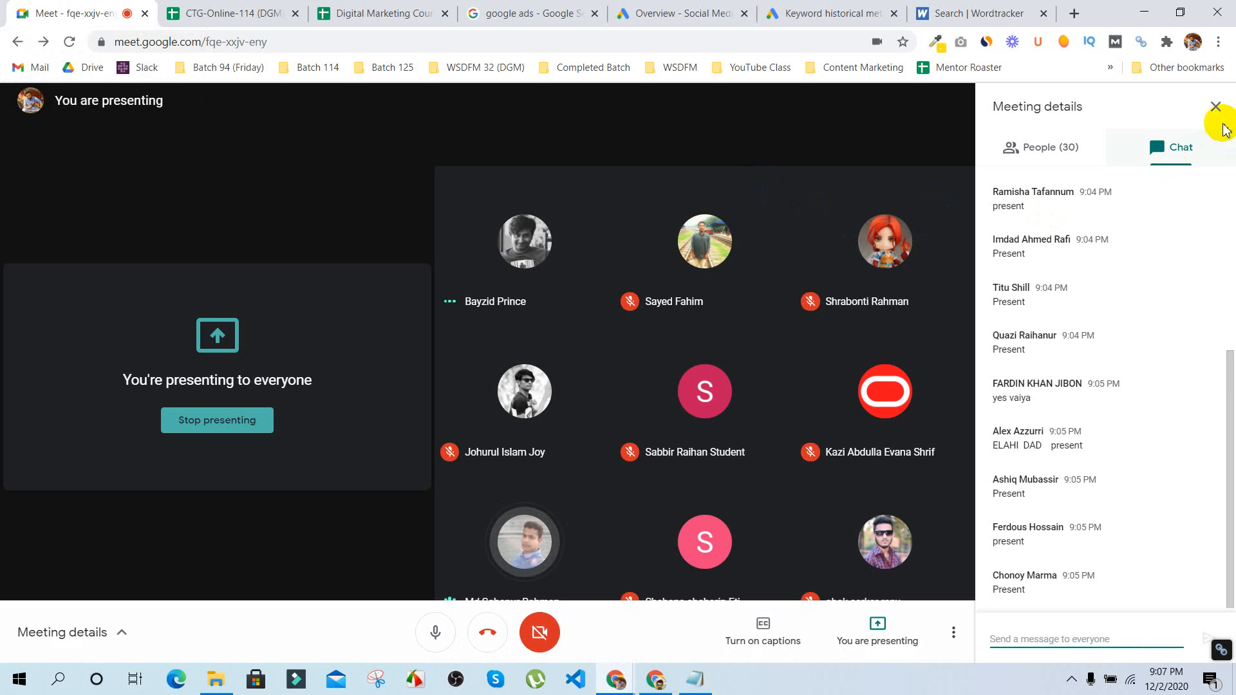
pyautogui.click(1216, 106)
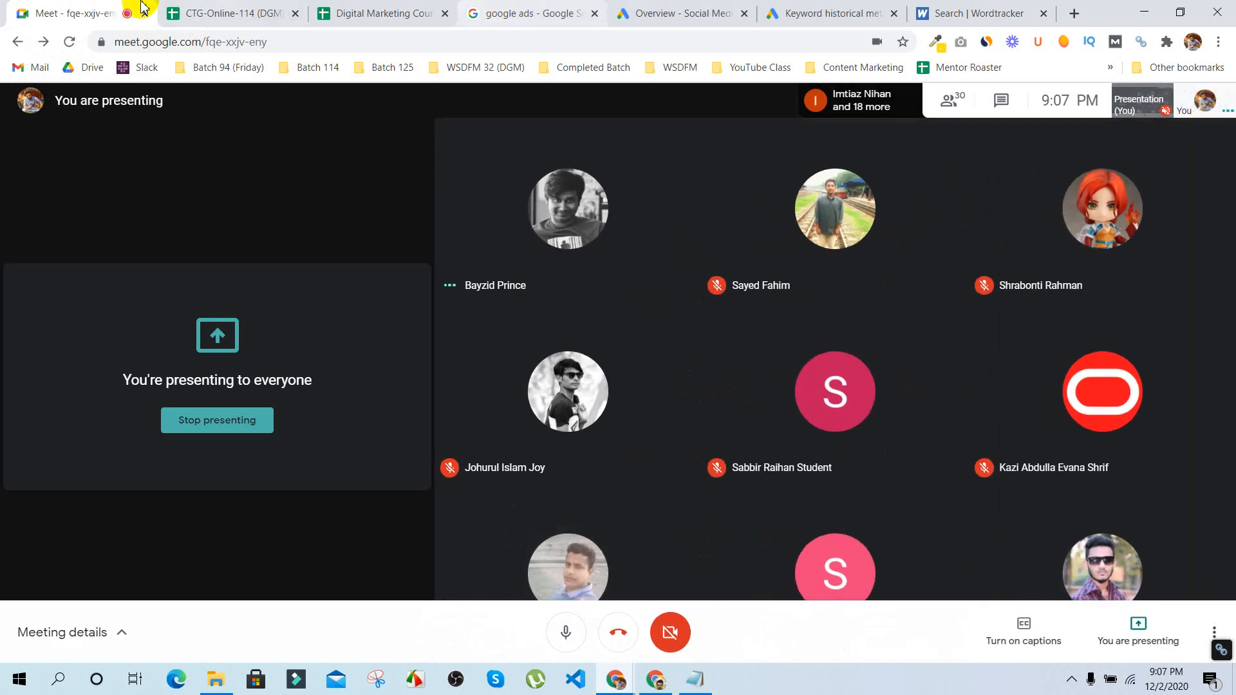
pyautogui.click(213, 13)
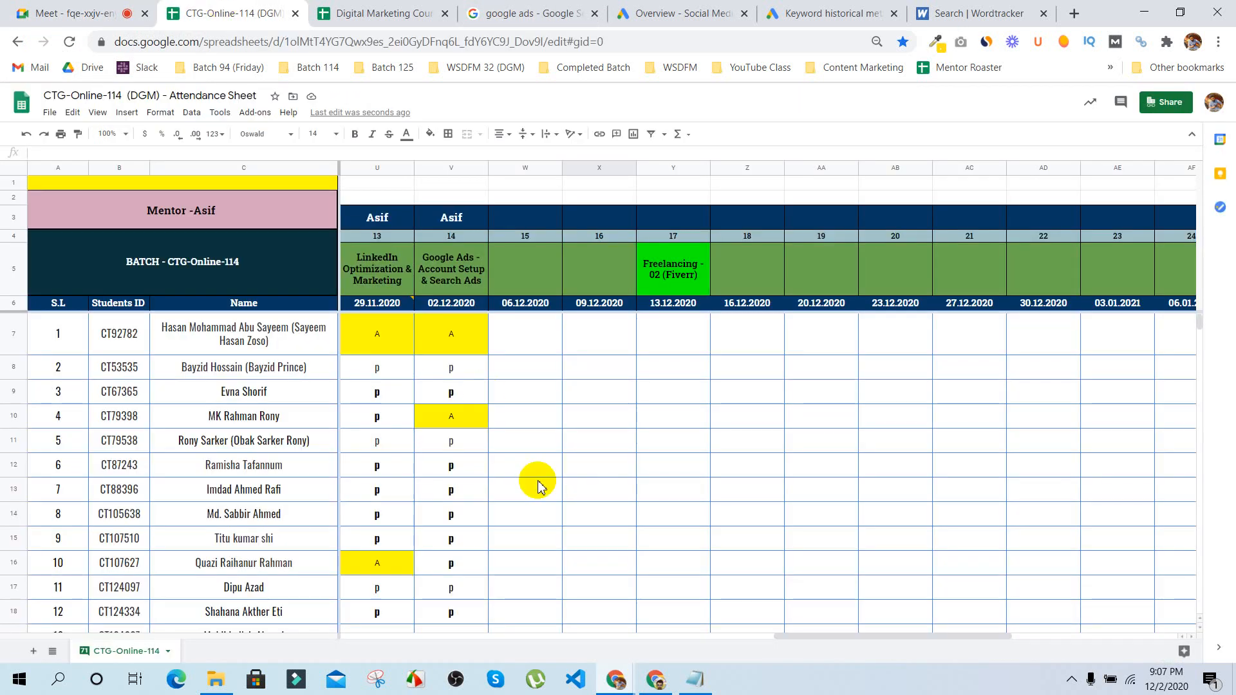
# Step: Replace student 26's absence on 02.12.2020 with "p" by filling down from student 25's cell
pyautogui.hscroll(-1, 538, 487)
pyautogui.scroll(-6, 539, 487)
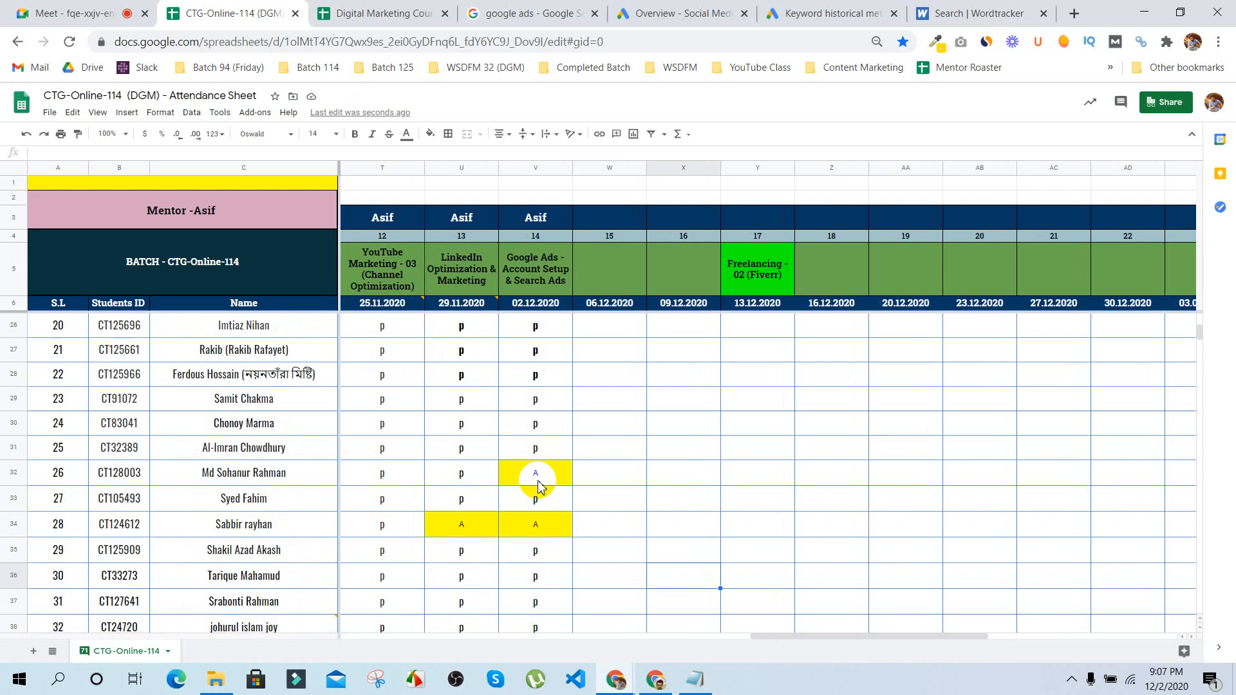
pyautogui.click(547, 450)
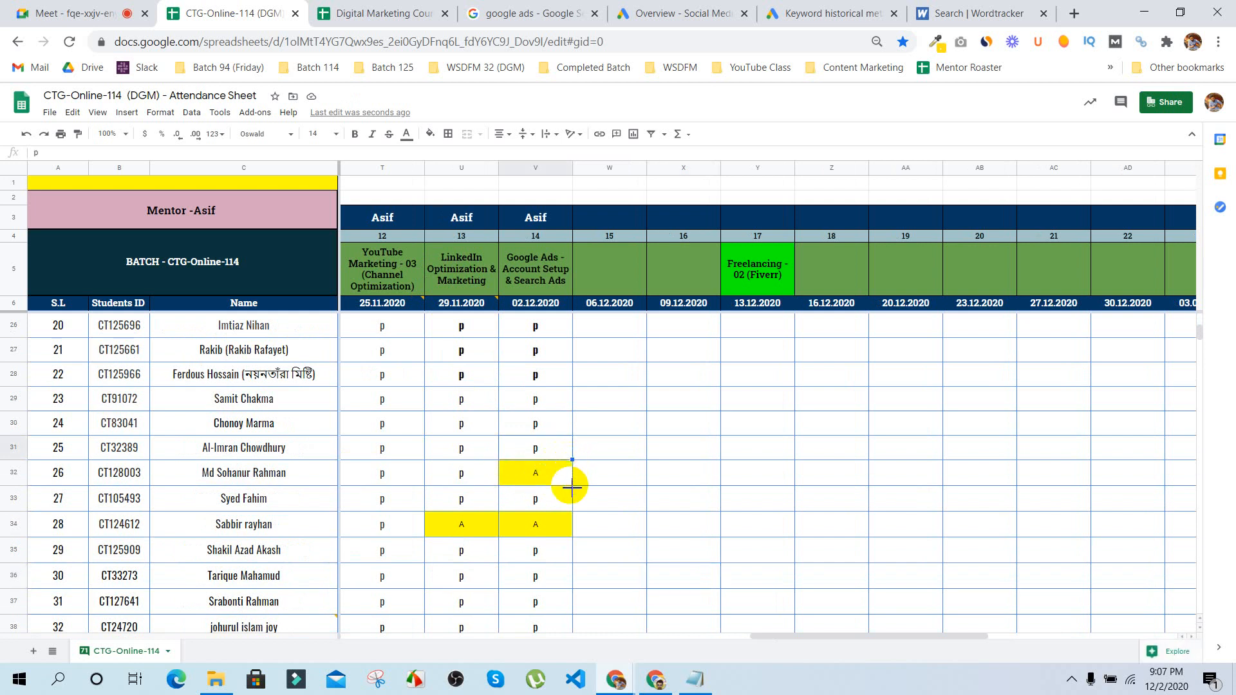
pyautogui.moveTo(571, 488); pyautogui.dragTo(572, 487)
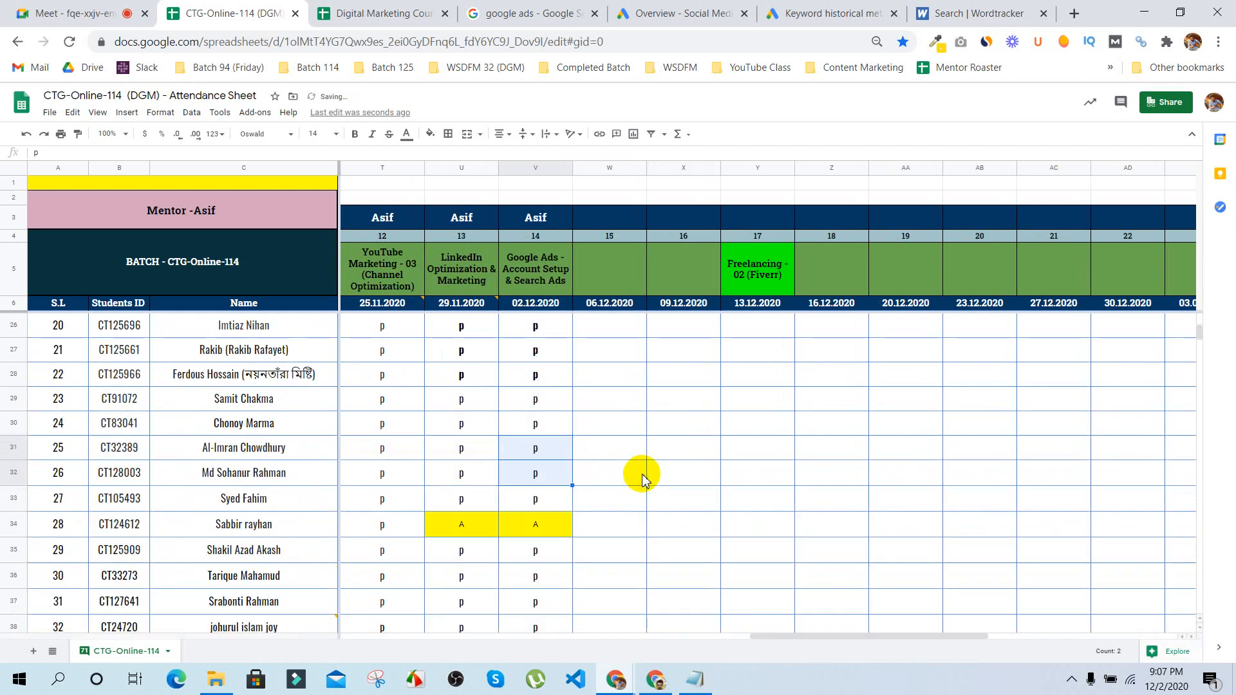
# Step: Review the attendance entries for the whole batch, the Meet call participants and the Google Ads classes in the course syllabus
pyautogui.scroll(10, 642, 474)
pyautogui.scroll(-7, 643, 474)
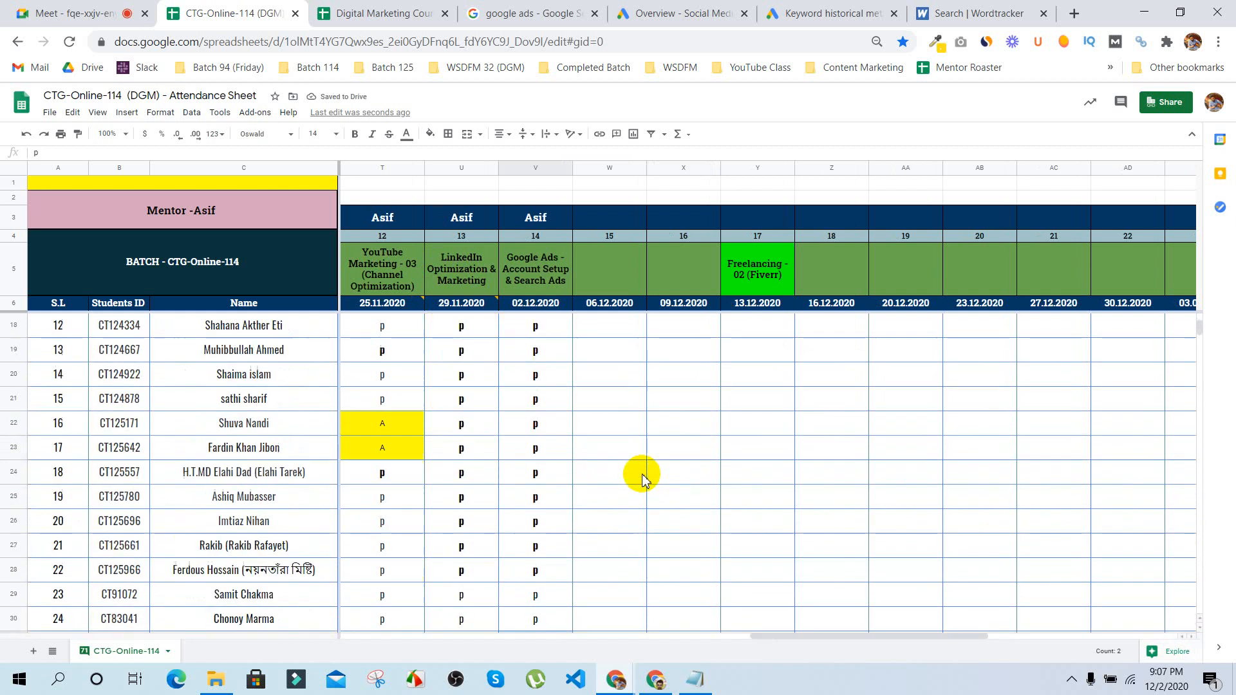
pyautogui.scroll(-3, 641, 474)
pyautogui.scroll(7, 663, 418)
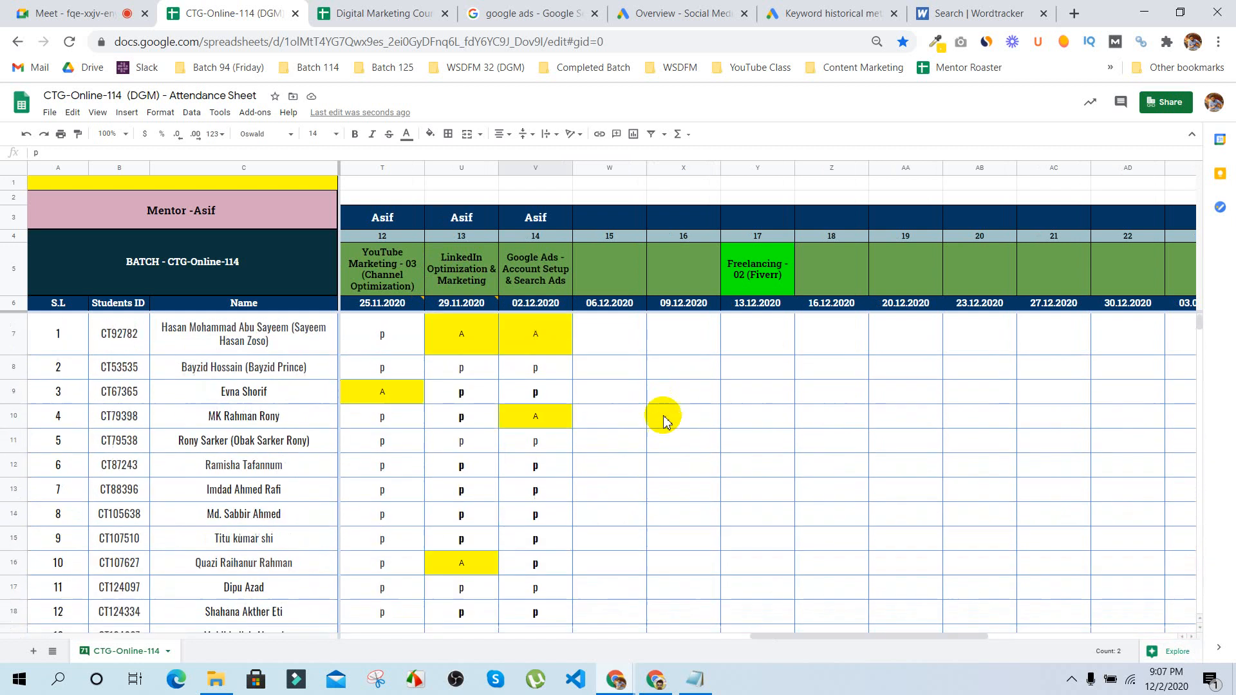
pyautogui.click(54, 8)
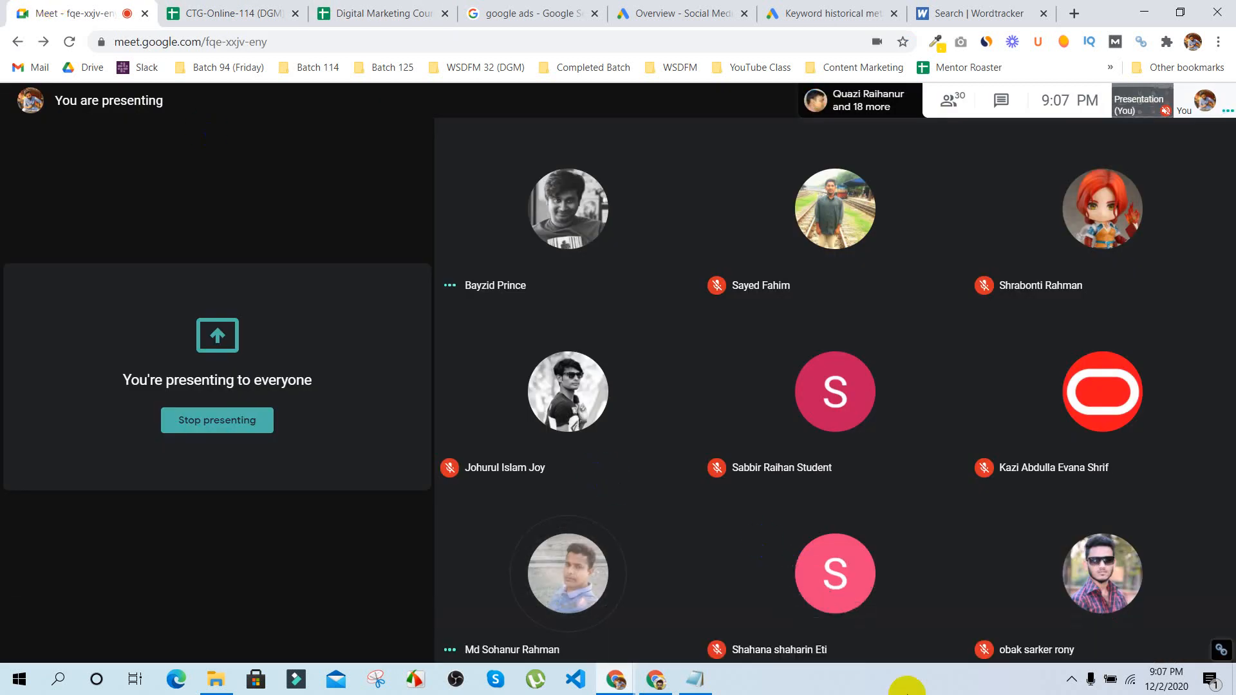
pyautogui.click(547, 7)
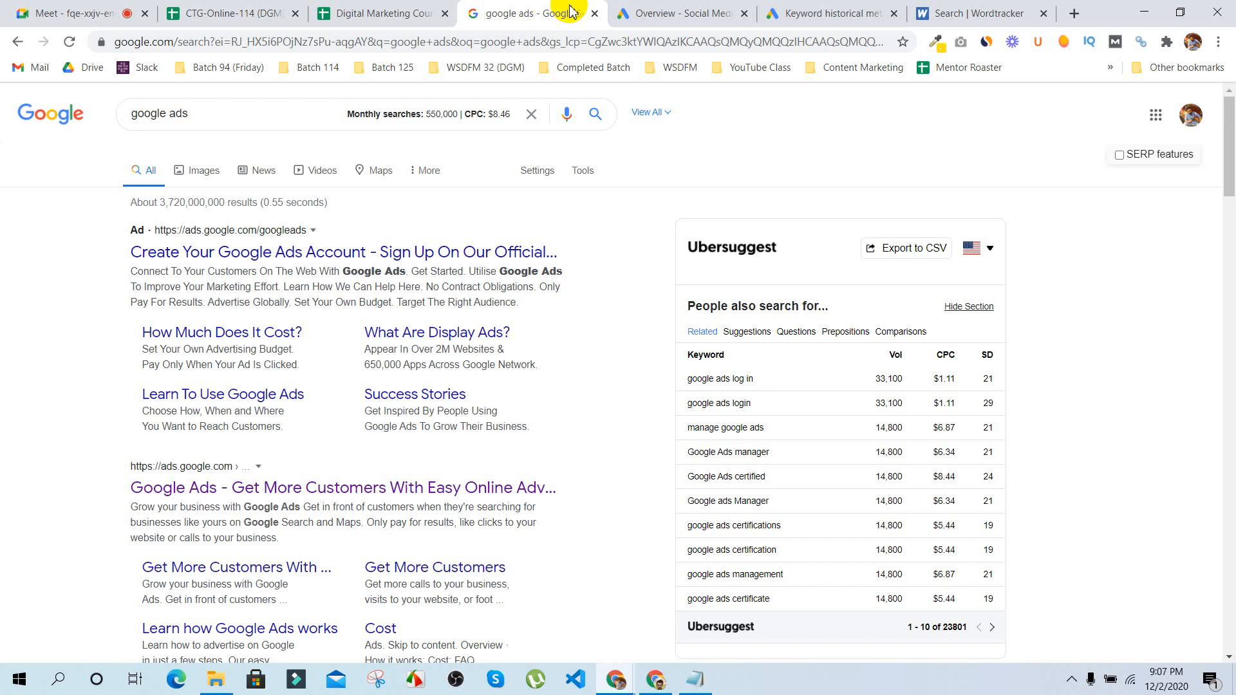
pyautogui.click(380, 12)
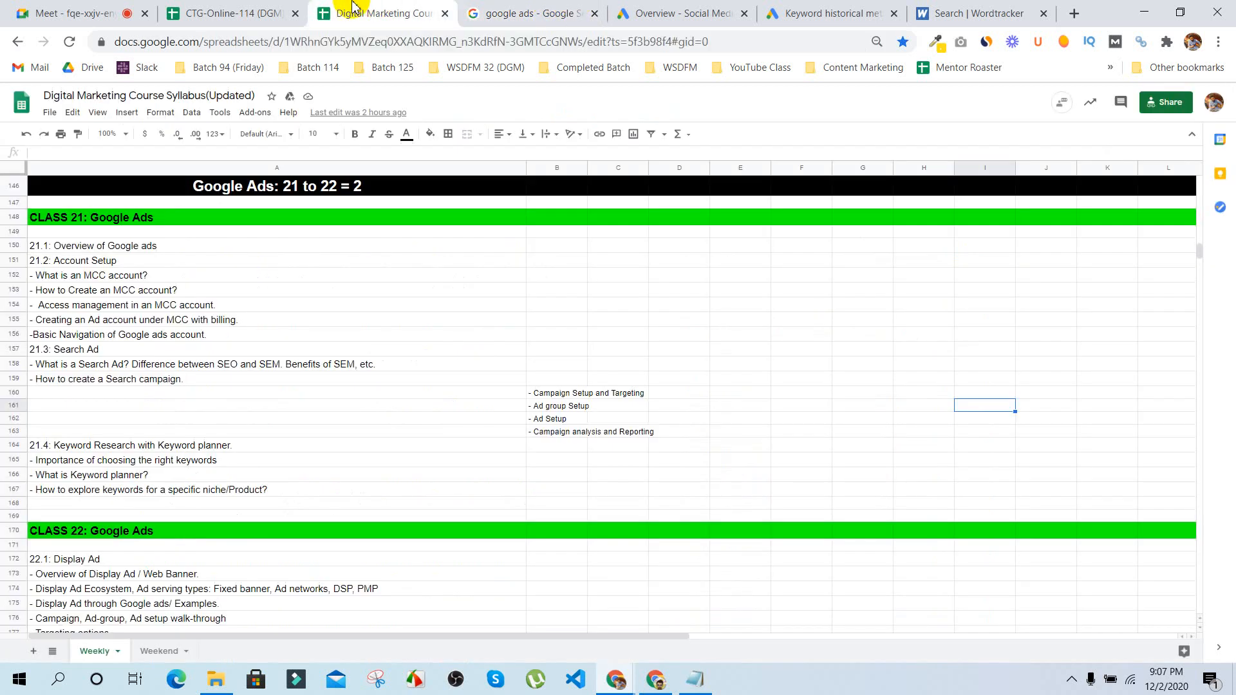
pyautogui.click(248, 8)
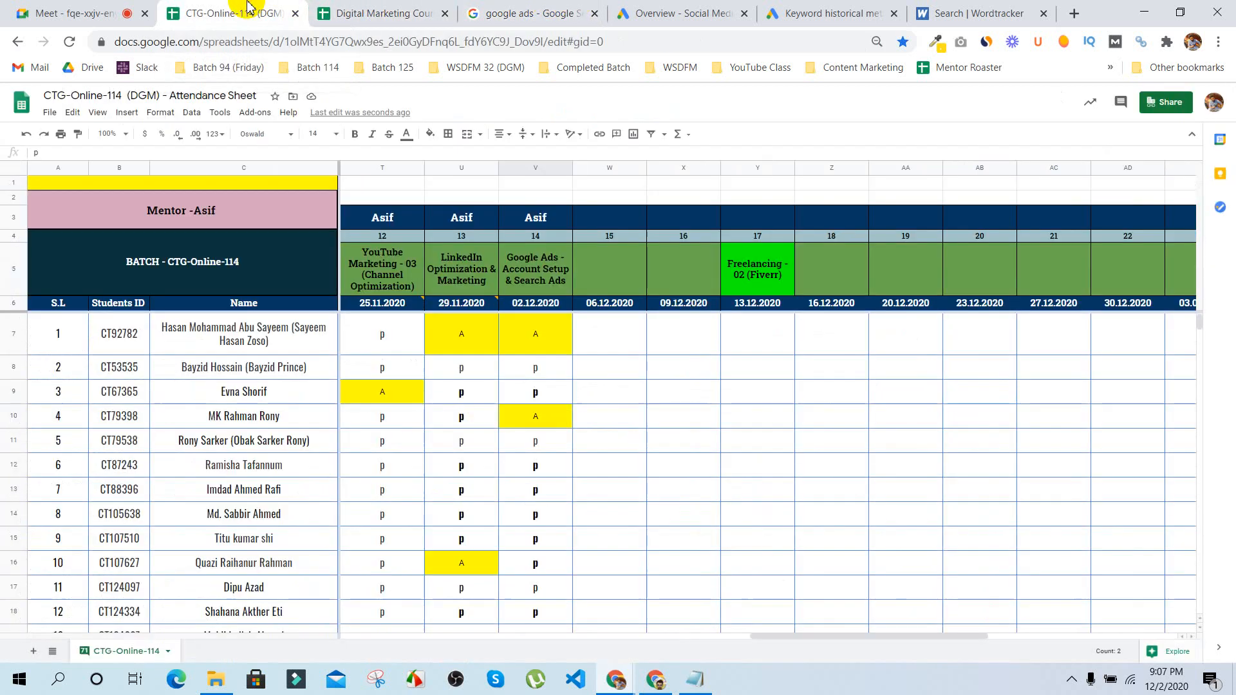
pyautogui.click(84, 12)
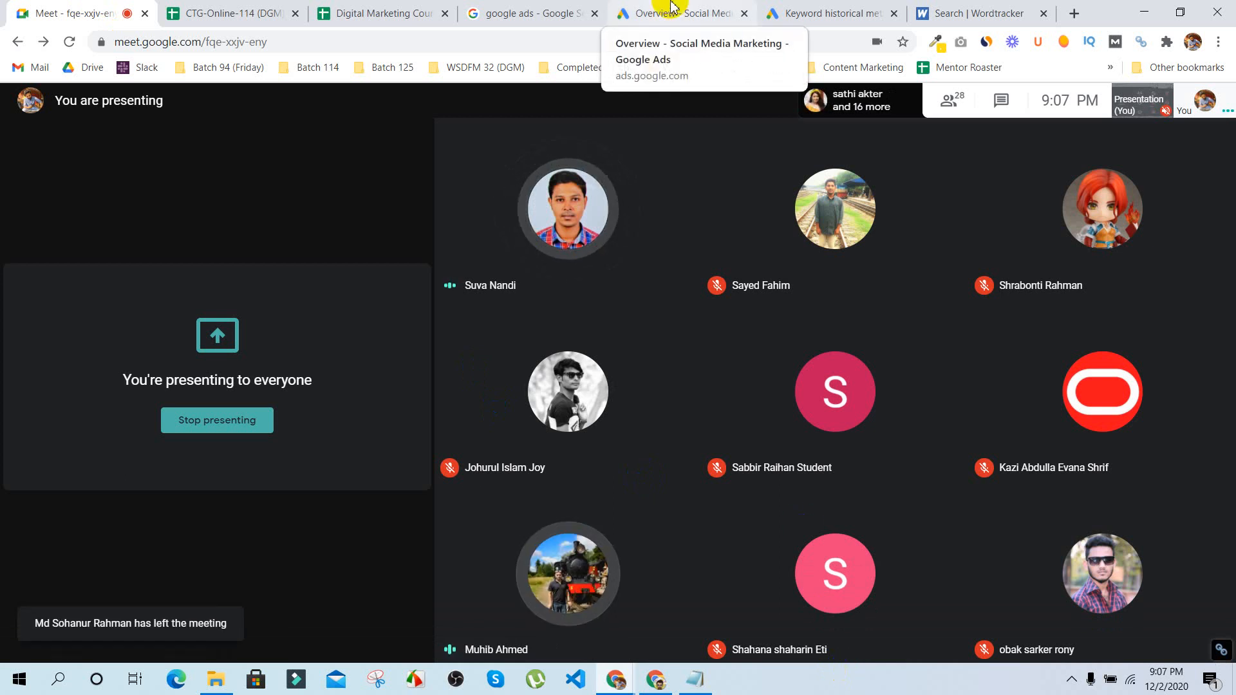
# Step: Open the bookmarked Assignment Sheet-CTG-Online-114 (DGM) in place of the Google search results
pyautogui.click(531, 13)
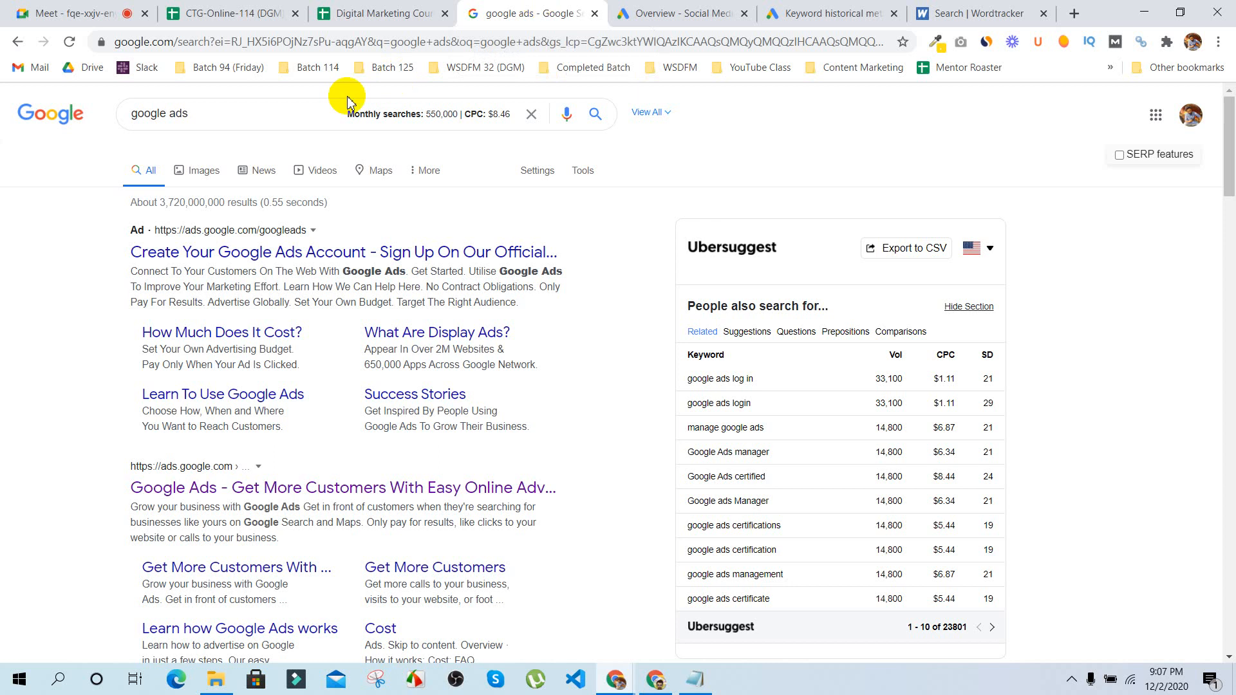
pyautogui.click(316, 67)
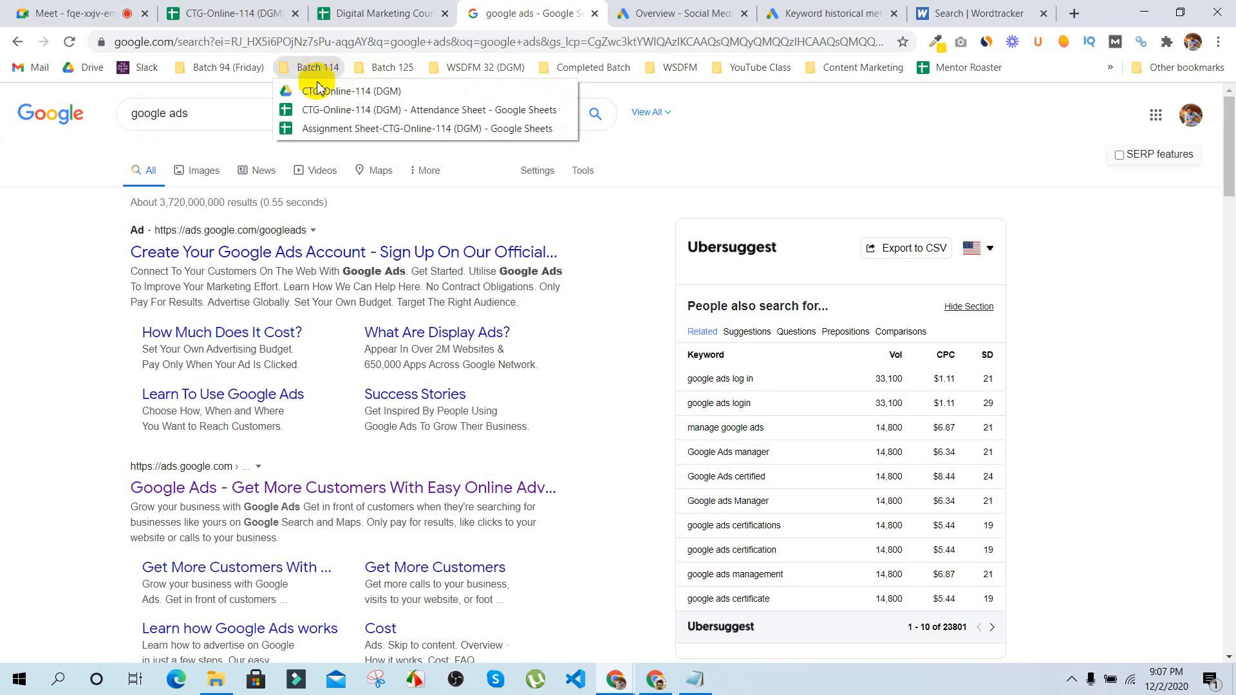
pyautogui.click(334, 130)
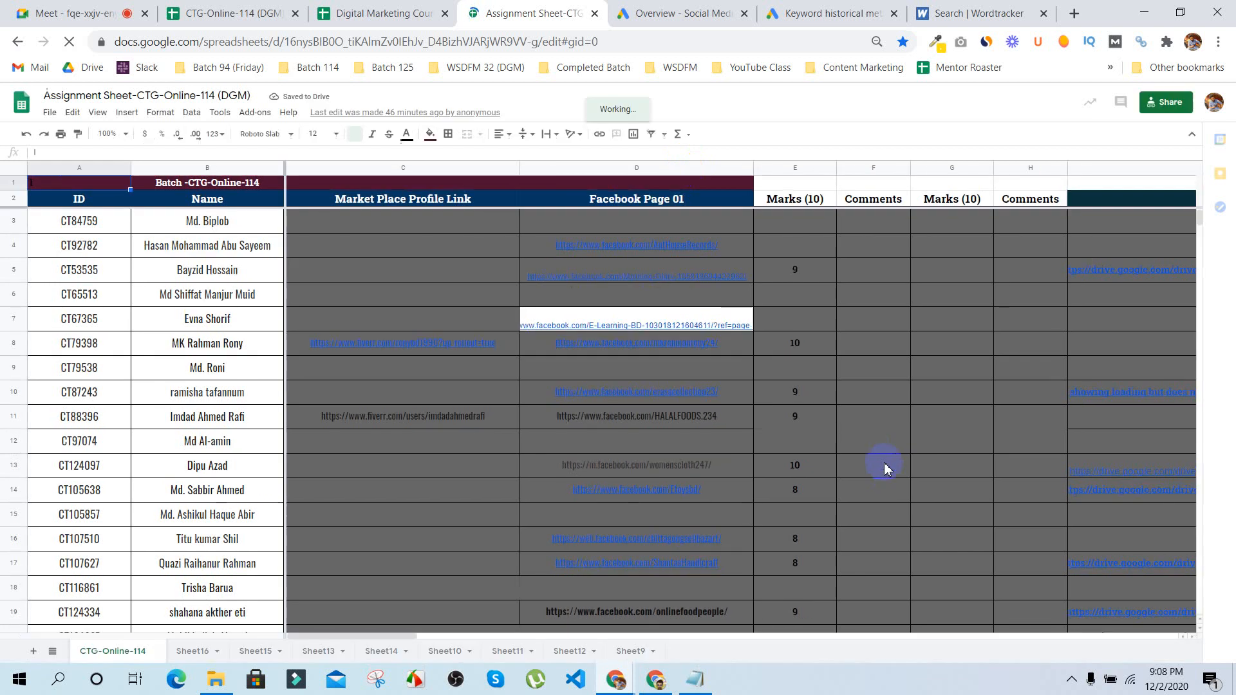
# Step: Find the LinkedIn Profile column in the assignment sheet and open the profile link submitted in row 26
pyautogui.hscroll(20, 885, 468)
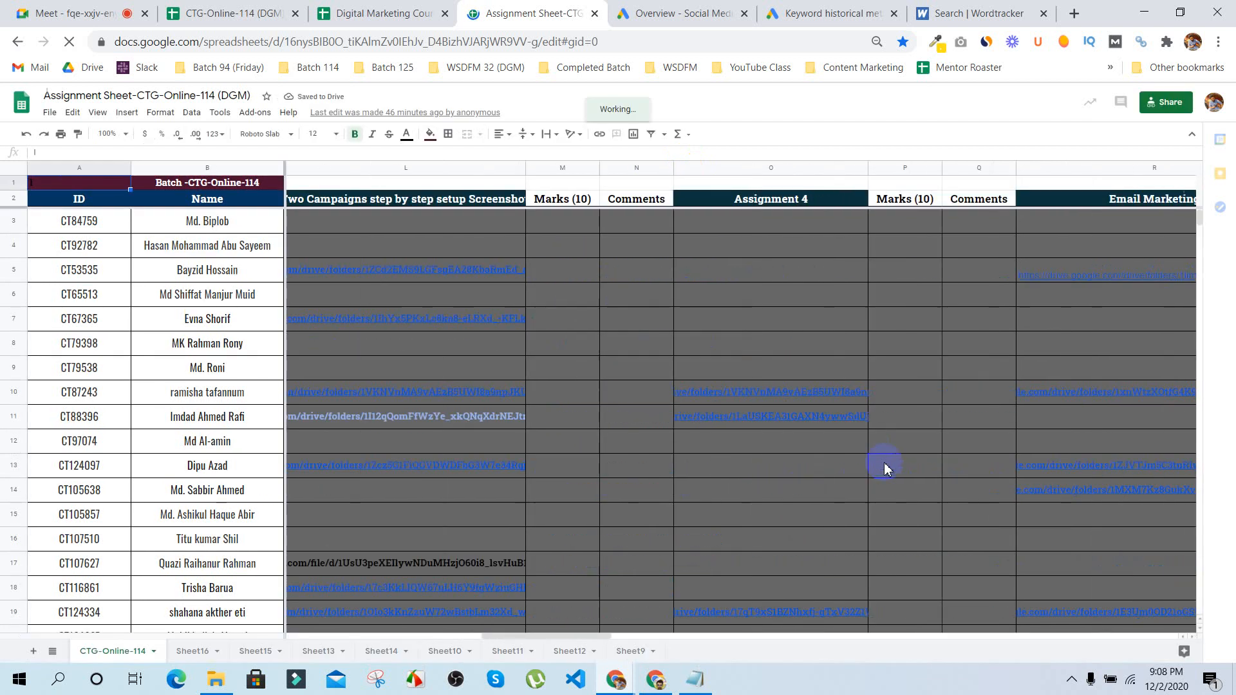
pyautogui.hscroll(6, 885, 468)
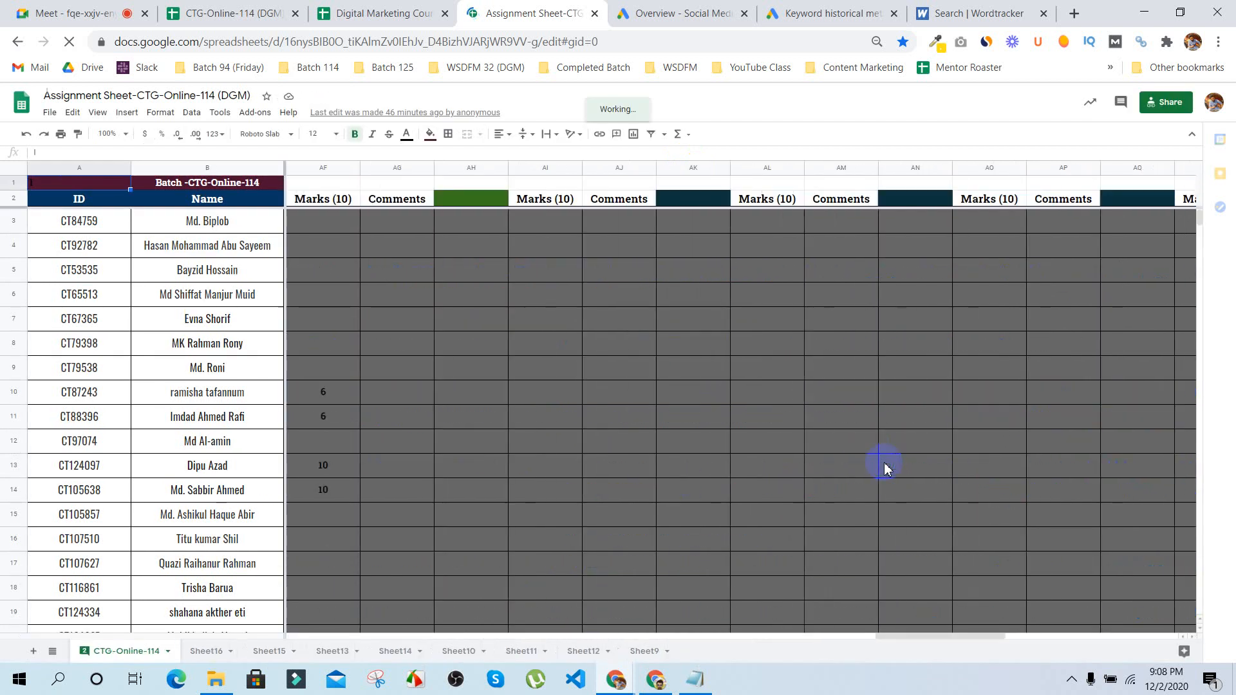
pyautogui.hscroll(-5, 885, 468)
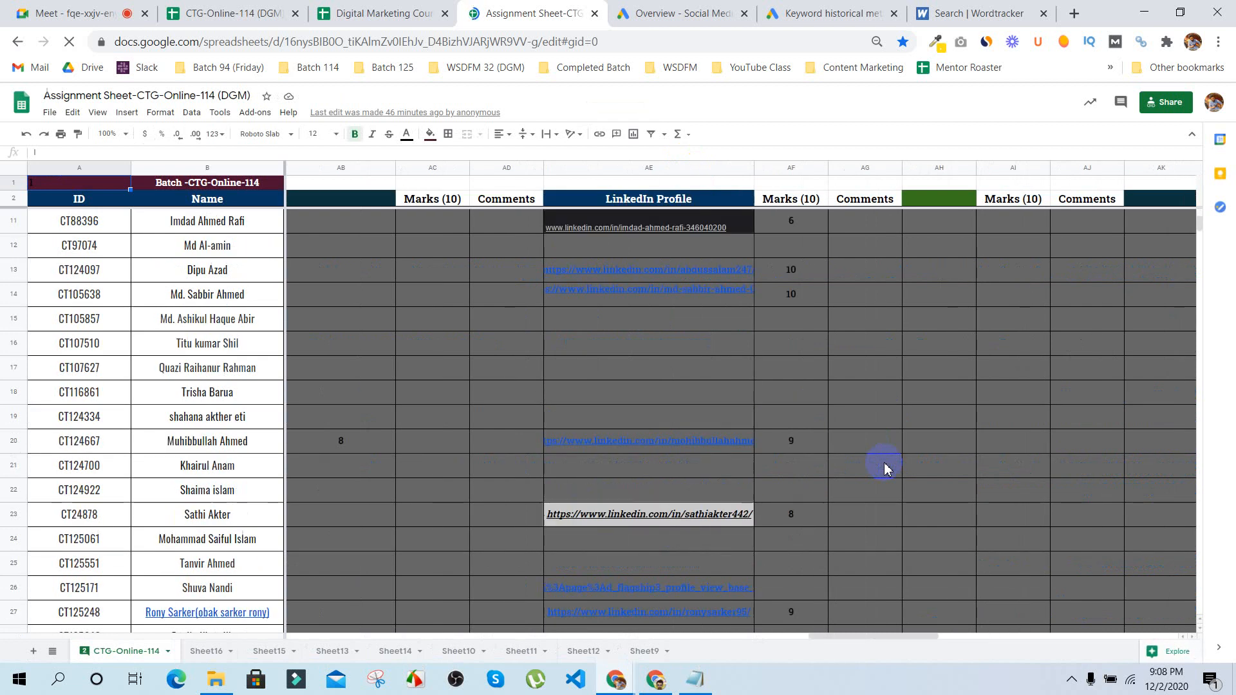
pyautogui.scroll(-6, 885, 468)
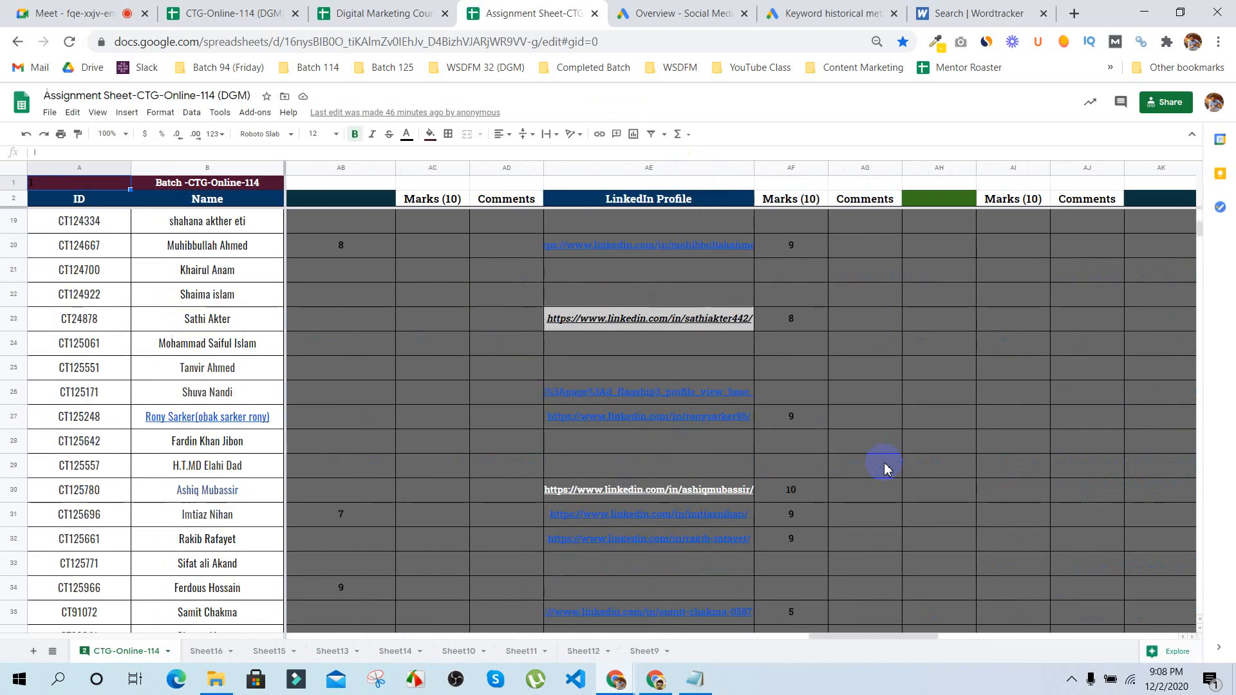
pyautogui.click(661, 394)
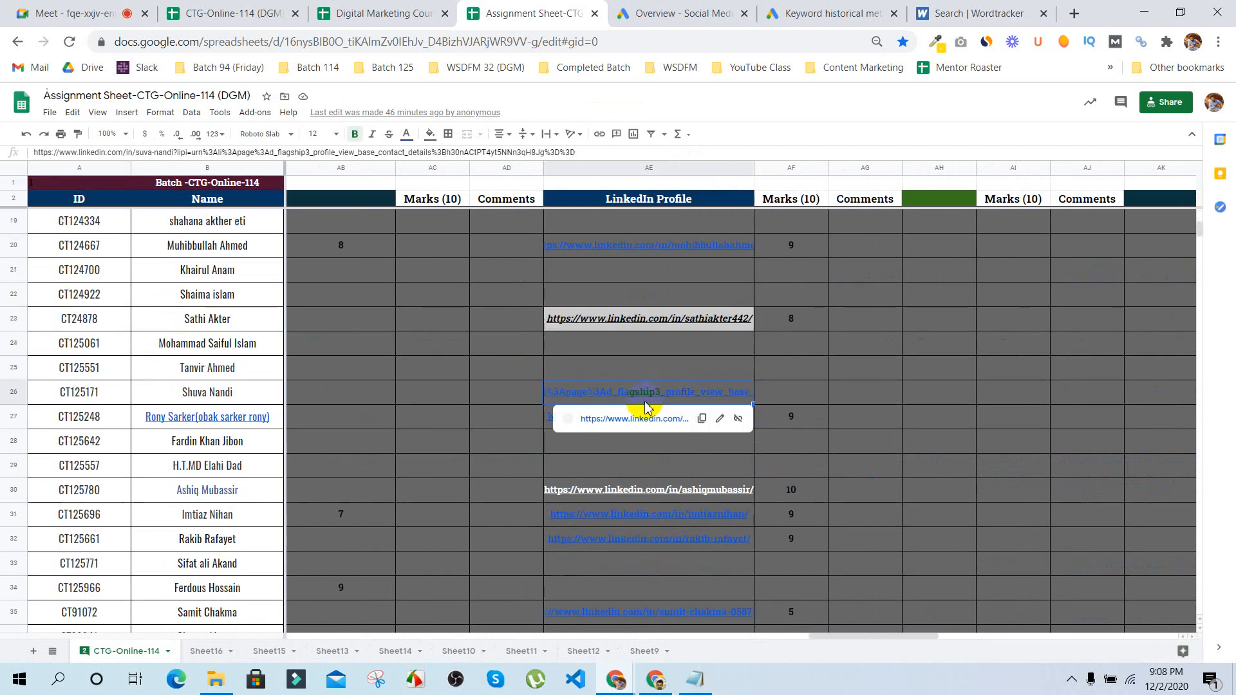
pyautogui.click(629, 419)
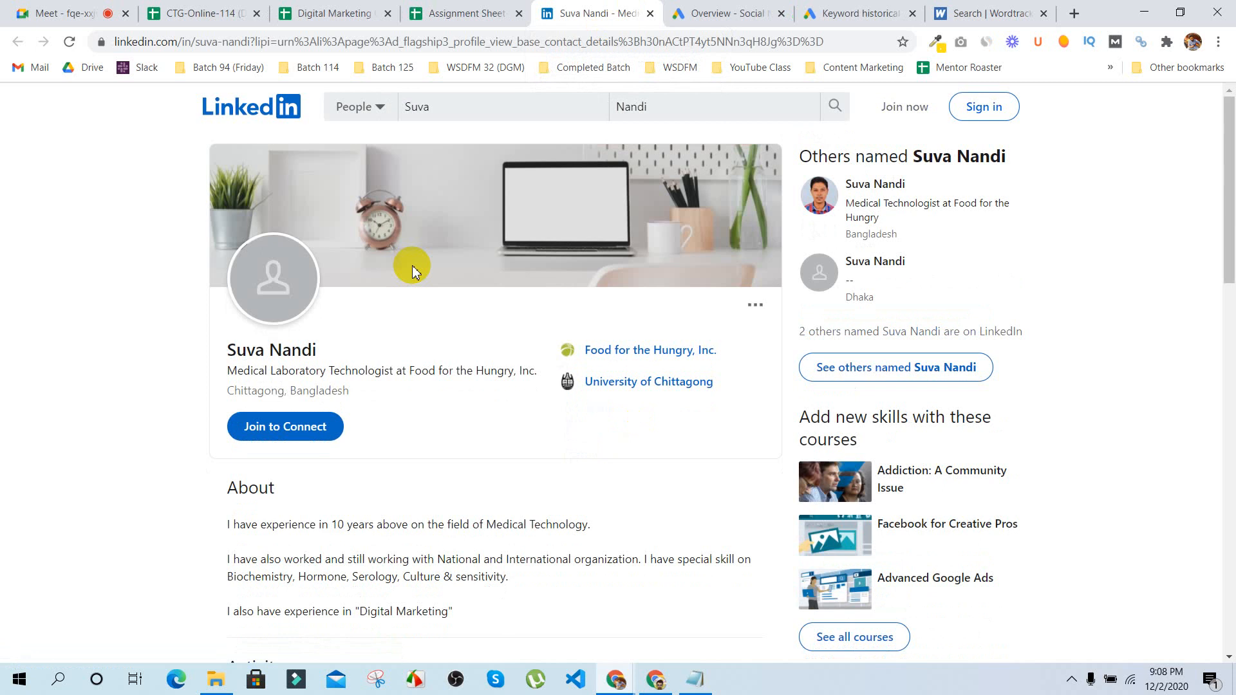
# Step: Recheck the row 26 submission in the assignment sheet and examine the student's LinkedIn profile through its experience and education sections
pyautogui.click(464, 7)
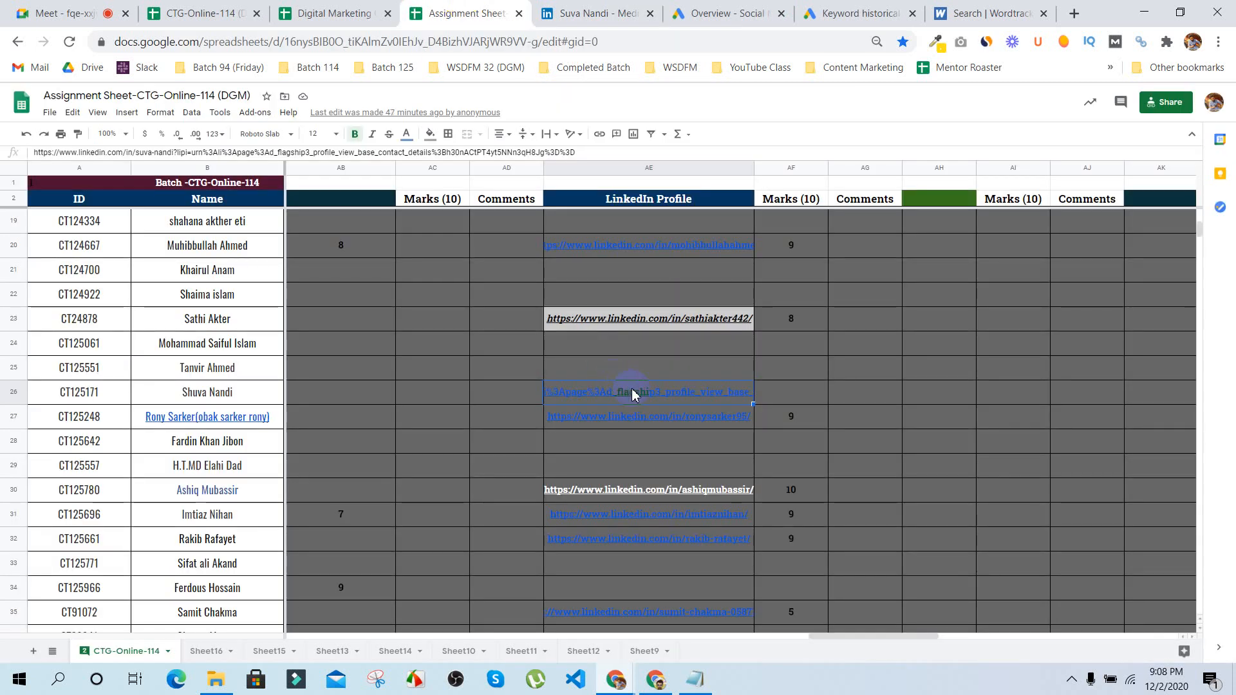
pyautogui.click(634, 394)
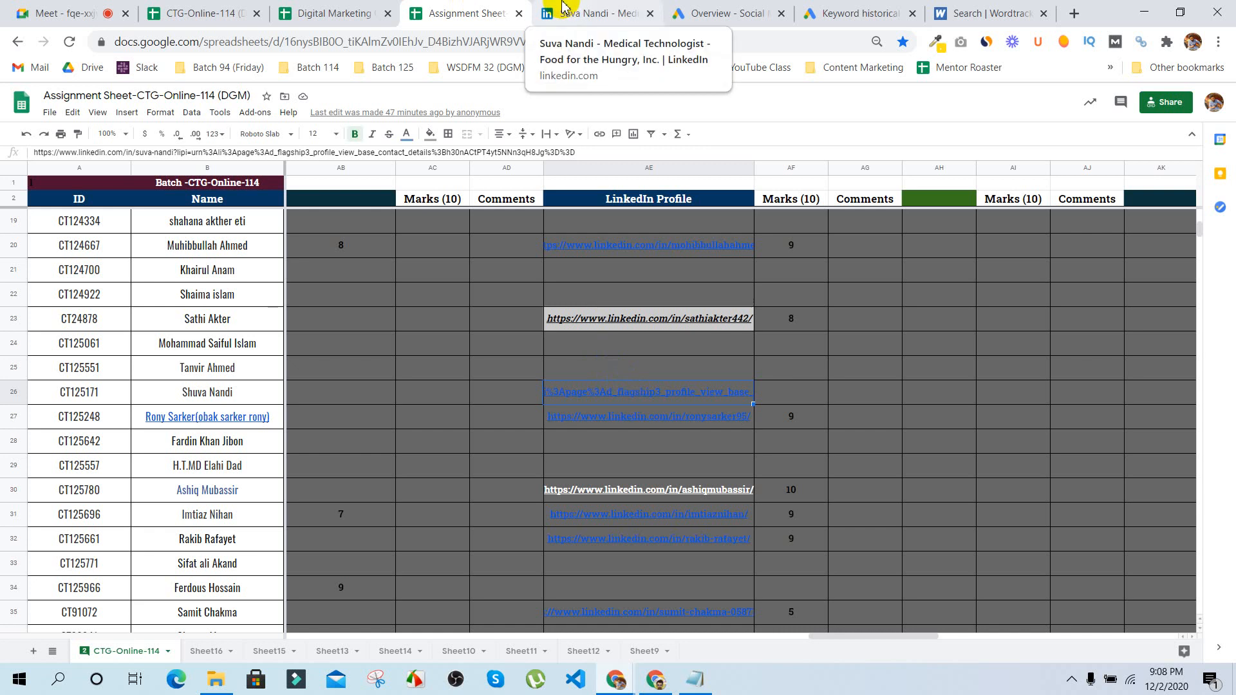
pyautogui.click(581, 7)
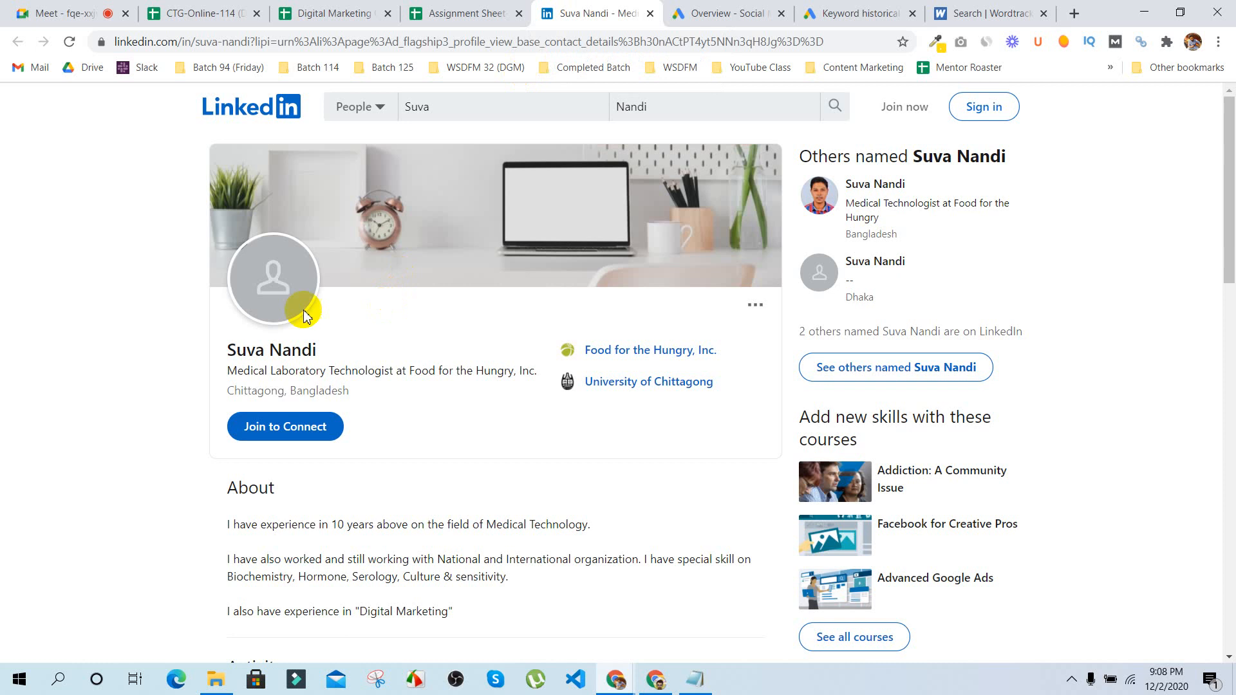
pyautogui.scroll(-3, 151, 327)
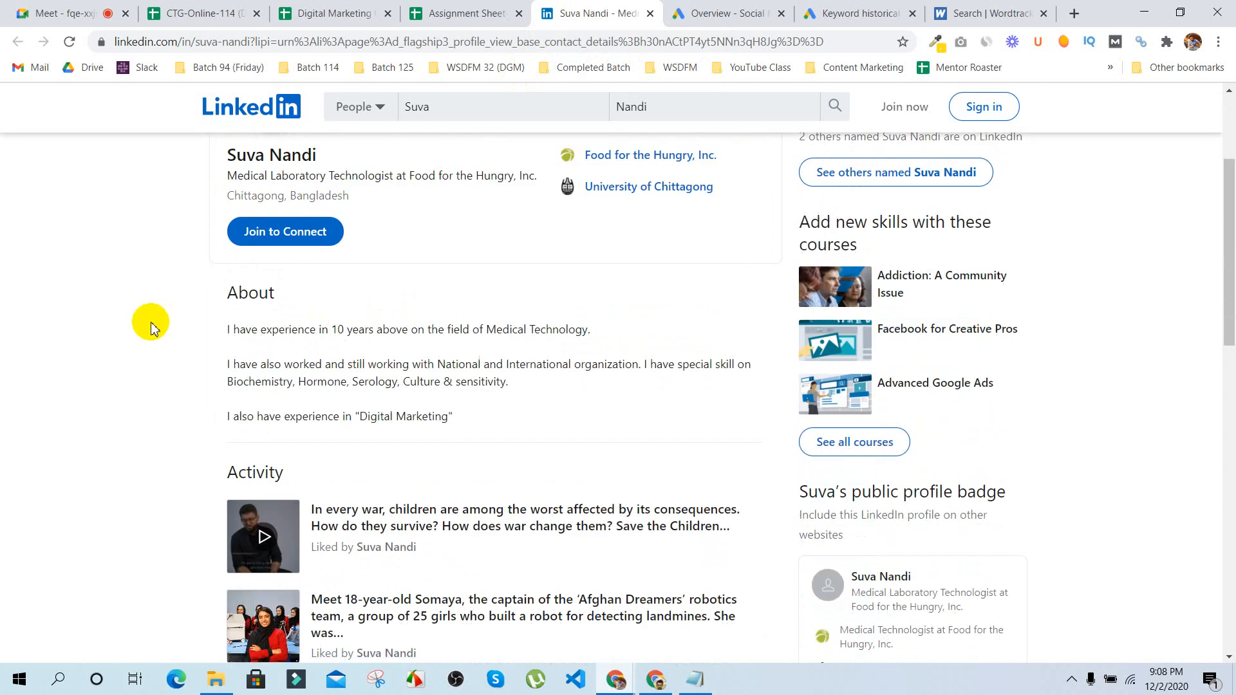
pyautogui.scroll(-8, 151, 325)
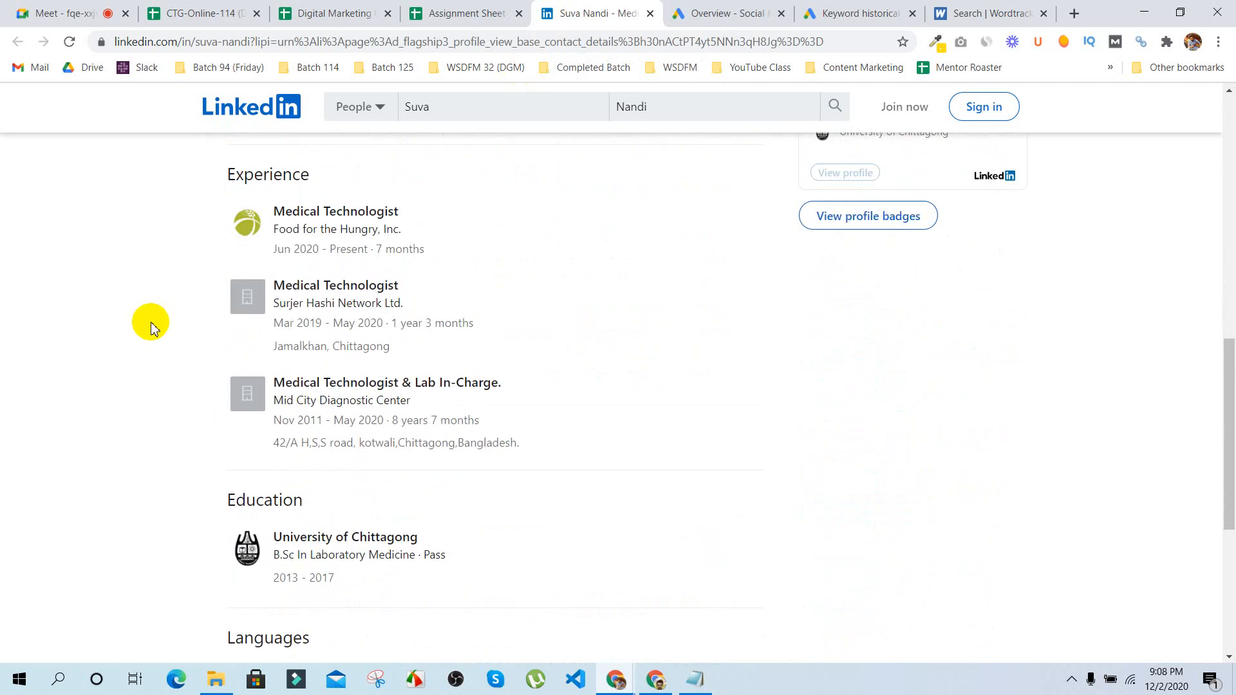
# Step: Read the rest of the student's LinkedIn profile through its languages section and return to its introduction
pyautogui.scroll(-6, 151, 325)
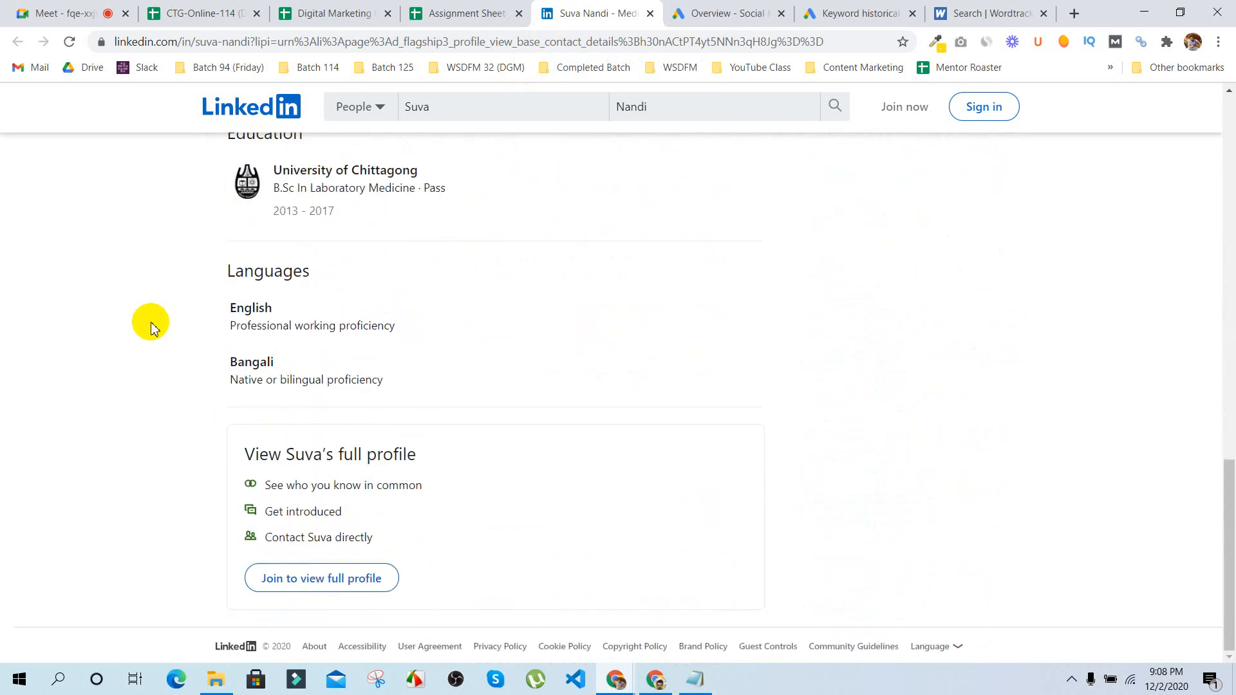
pyautogui.scroll(1, 151, 325)
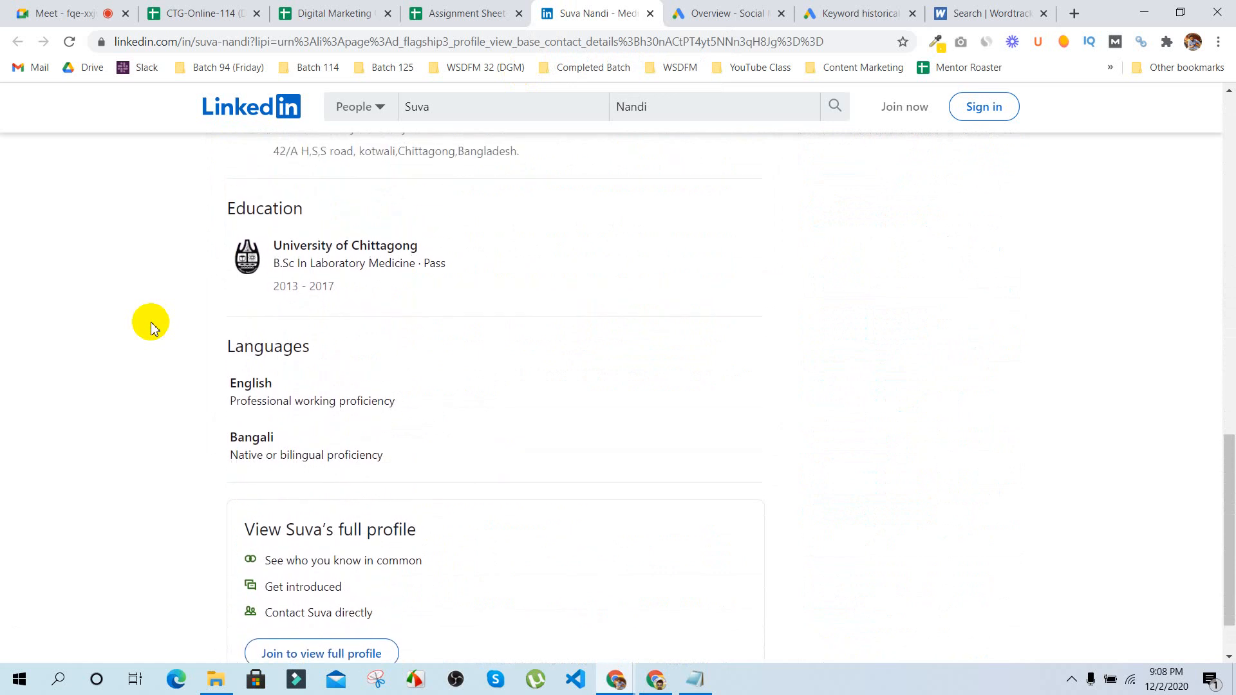
pyautogui.scroll(2, 151, 325)
pyautogui.scroll(11, 151, 325)
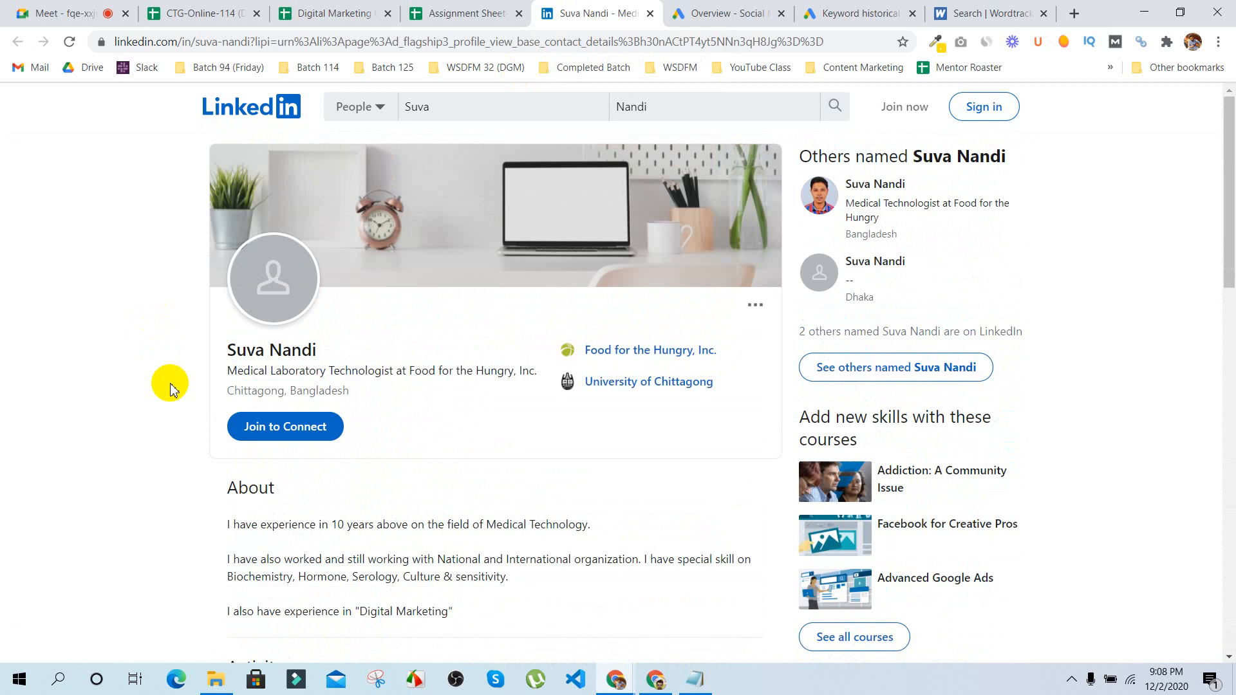
# Step: Open the first profile listed under others with the same name and dismiss the sign-in prompt
pyautogui.click(870, 186)
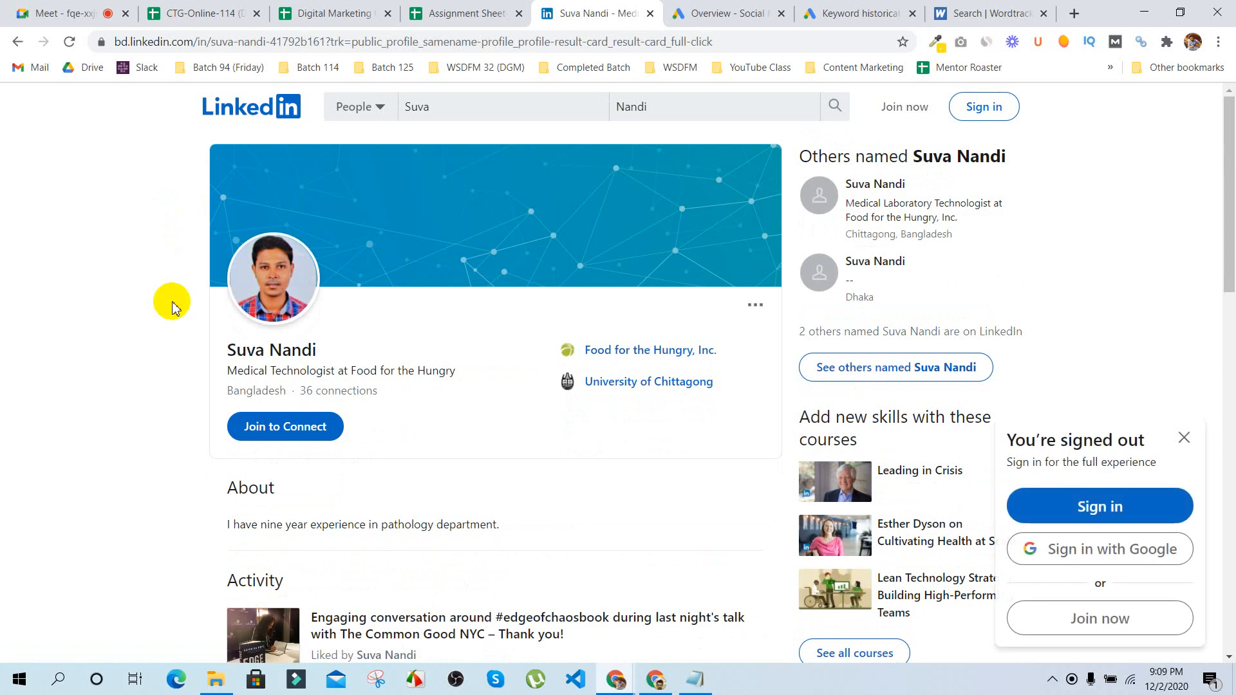
pyautogui.scroll(-2, 172, 307)
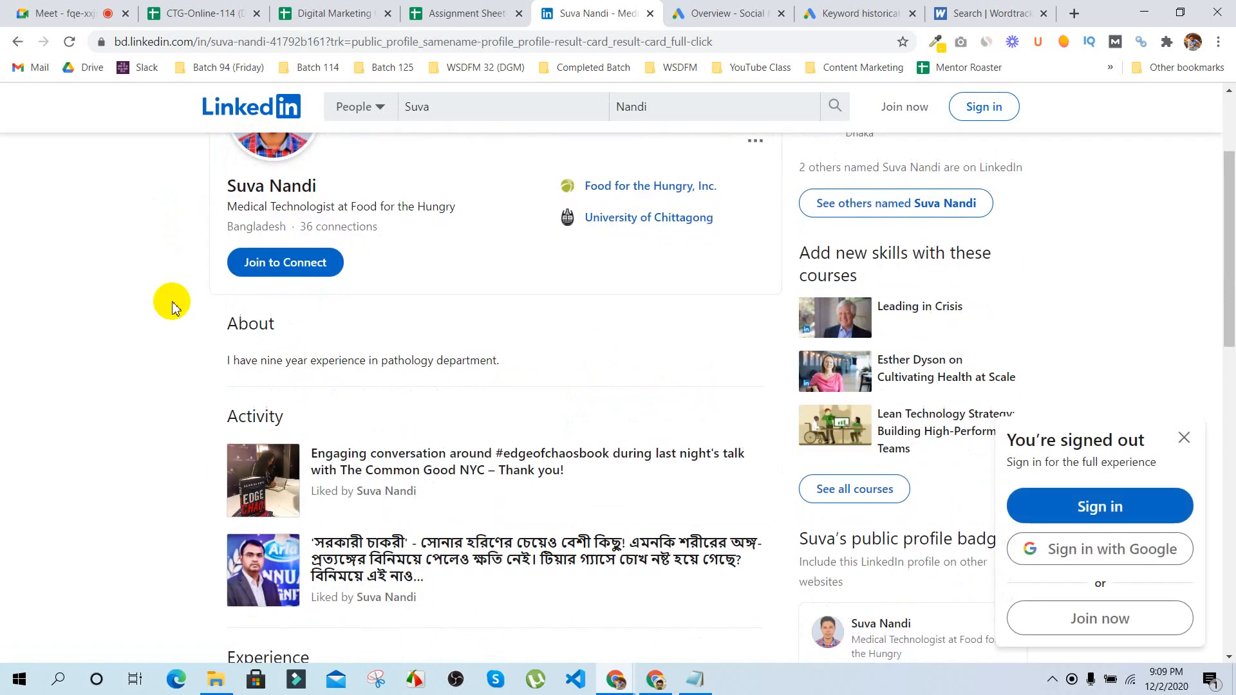
pyautogui.click(1183, 441)
pyautogui.scroll(2, 1110, 339)
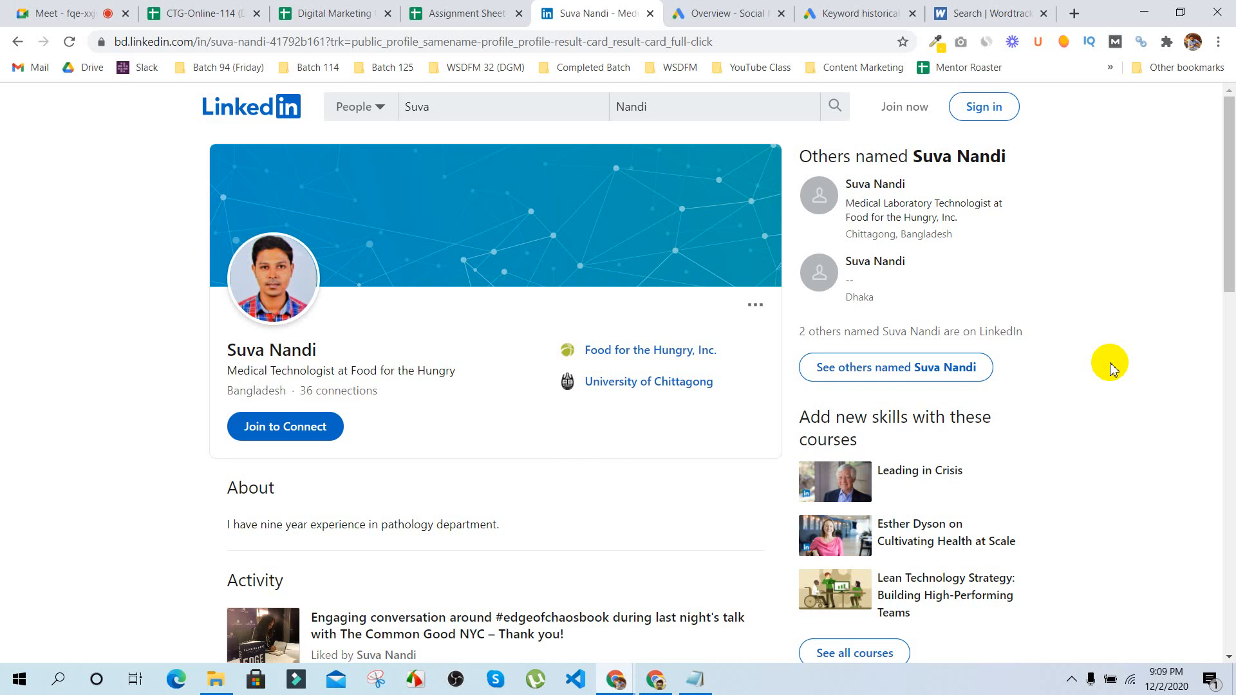
# Step: Examine the second profile's photo, headline, About, Activity and Experience sections
pyautogui.scroll(-2, 1110, 368)
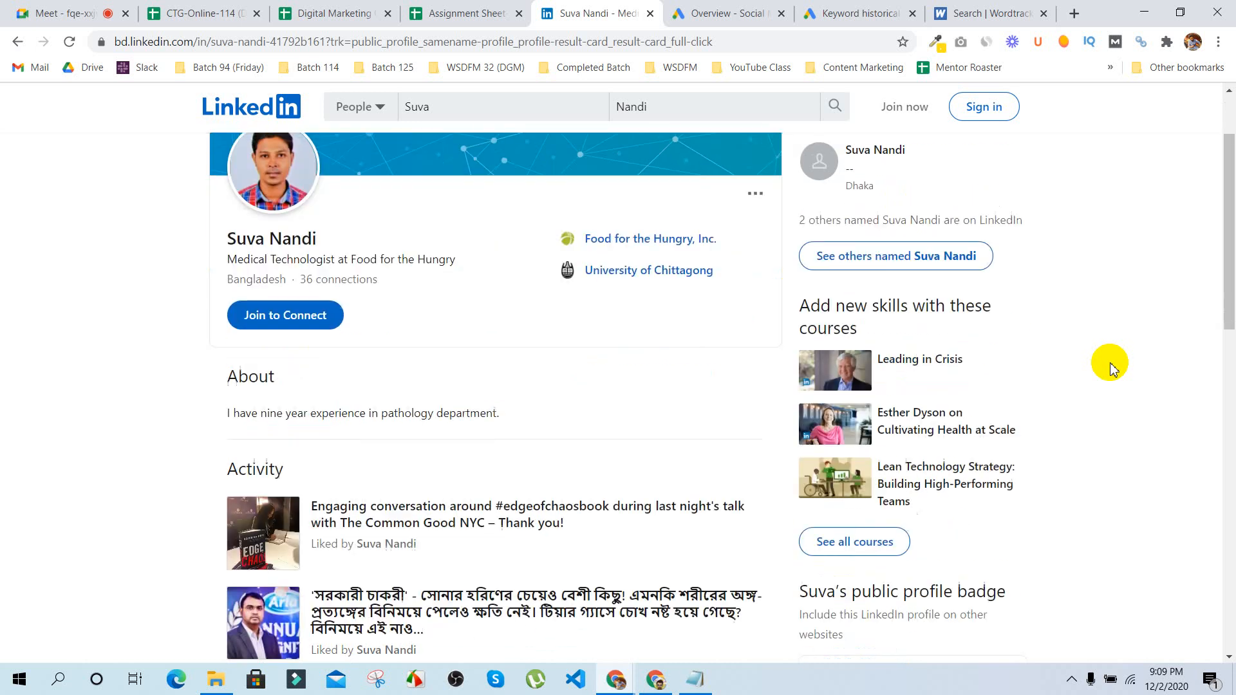
pyautogui.scroll(-3, 122, 385)
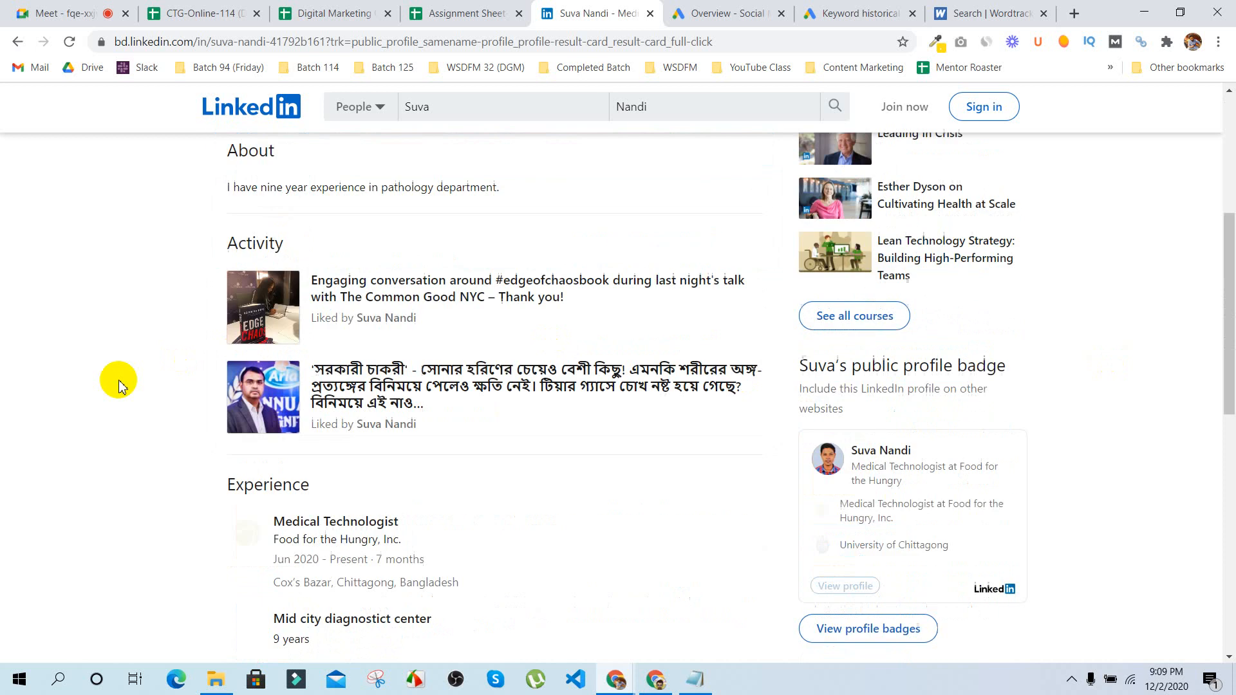
pyautogui.scroll(3, 122, 384)
pyautogui.scroll(-1, 122, 385)
pyautogui.scroll(3, 119, 385)
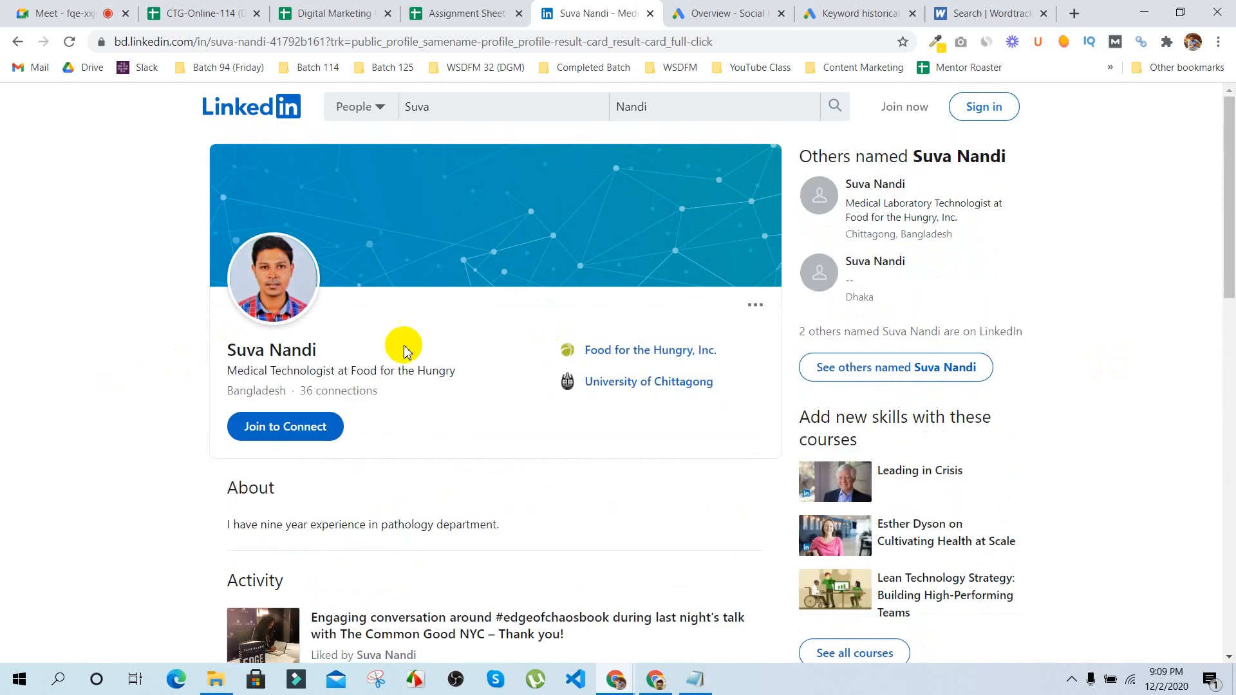
pyautogui.scroll(-3, 128, 367)
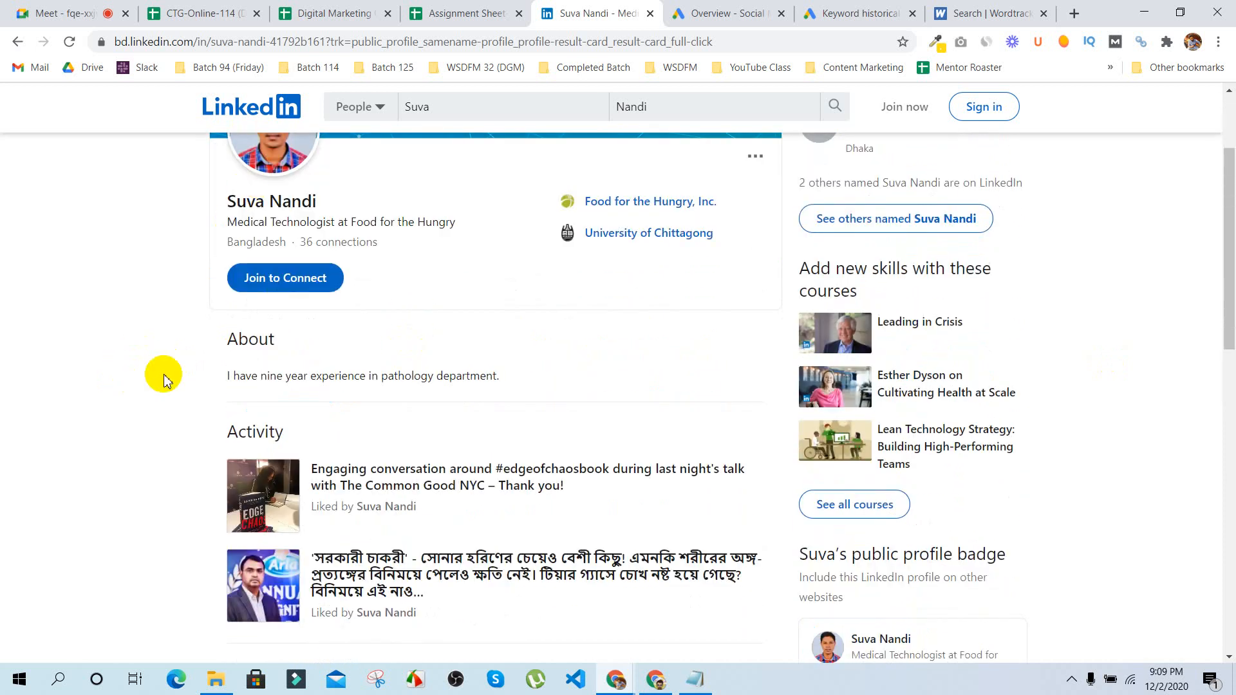
pyautogui.scroll(-1, 163, 380)
pyautogui.scroll(-5, 425, 337)
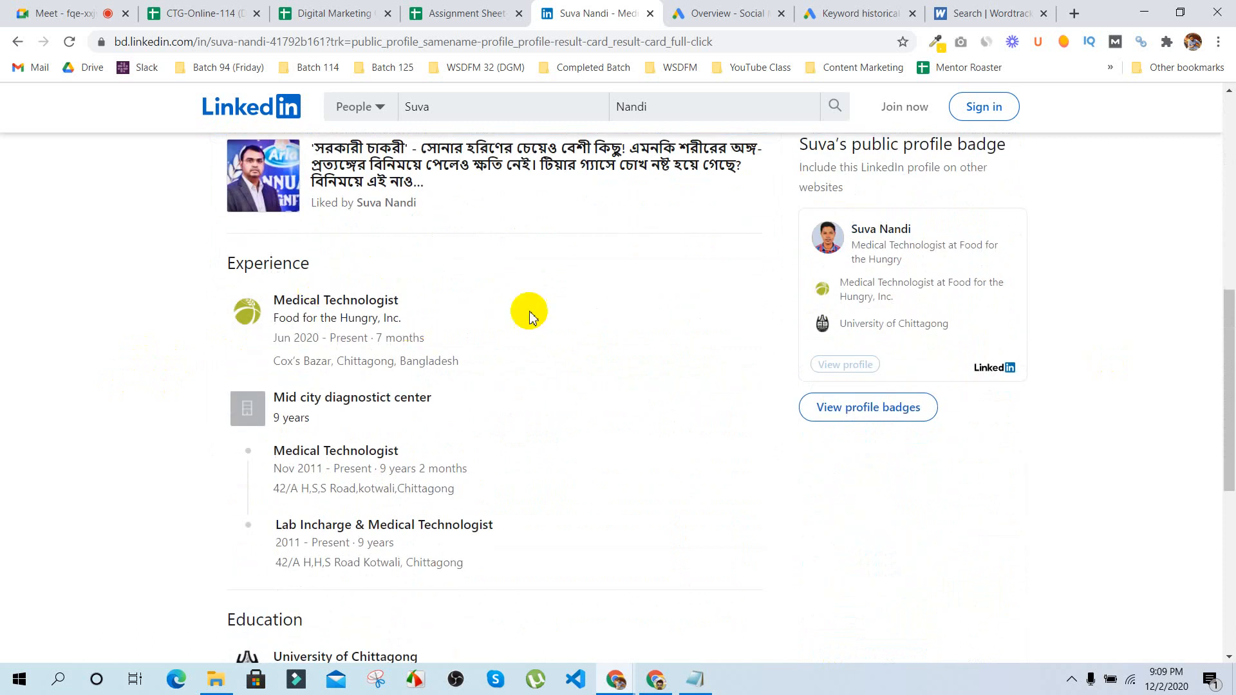
pyautogui.scroll(6, 529, 311)
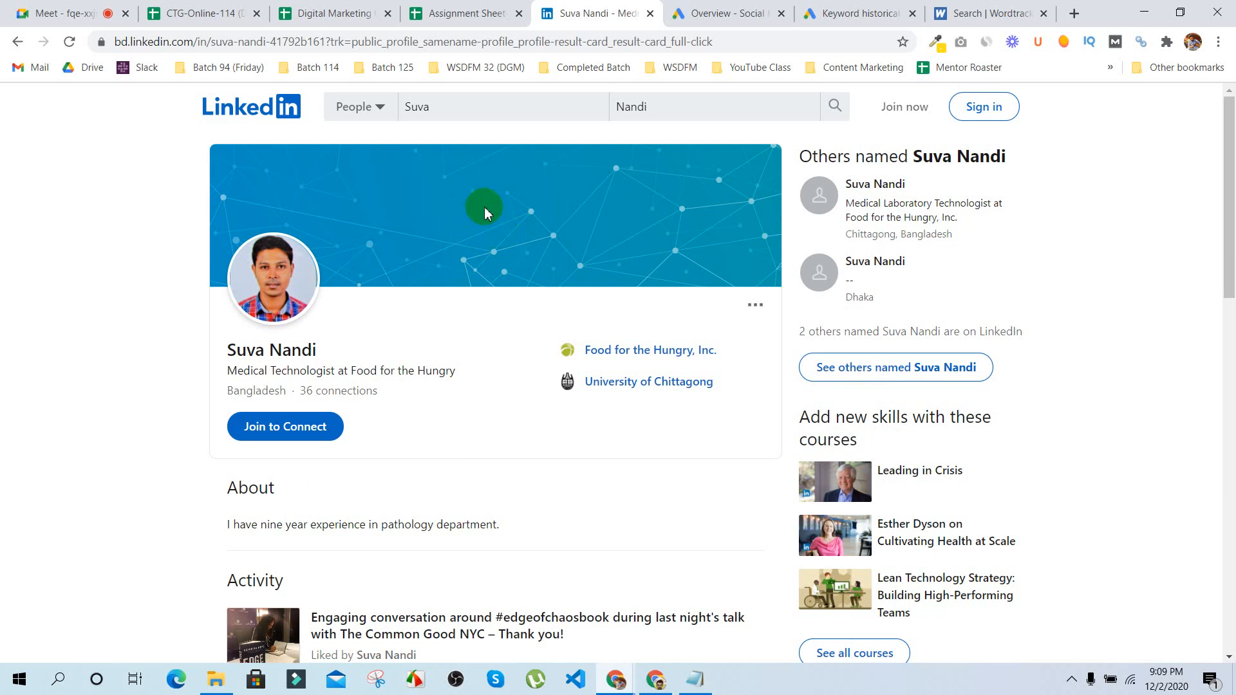
pyautogui.scroll(-5, 148, 364)
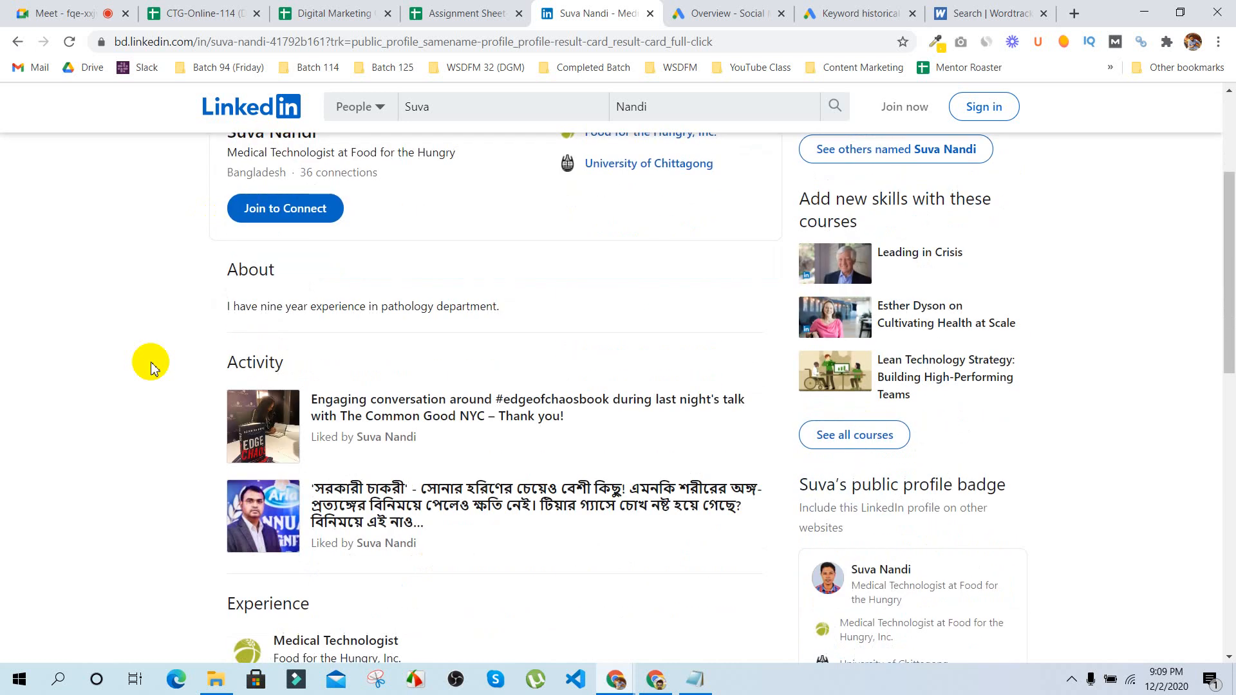
pyautogui.scroll(5, 147, 362)
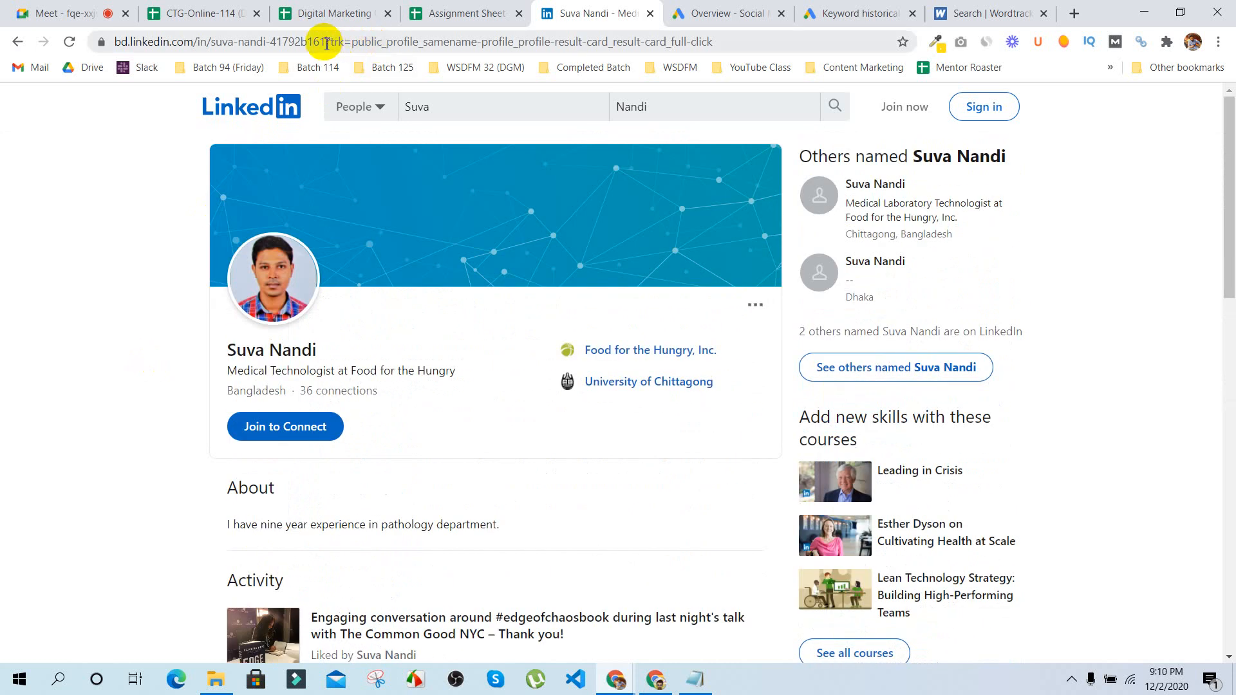
# Step: Highlight the identifier after the name in the profile's URL and review the profile's experience and education entries
pyautogui.moveTo(324, 43); pyautogui.dragTo(270, 39)
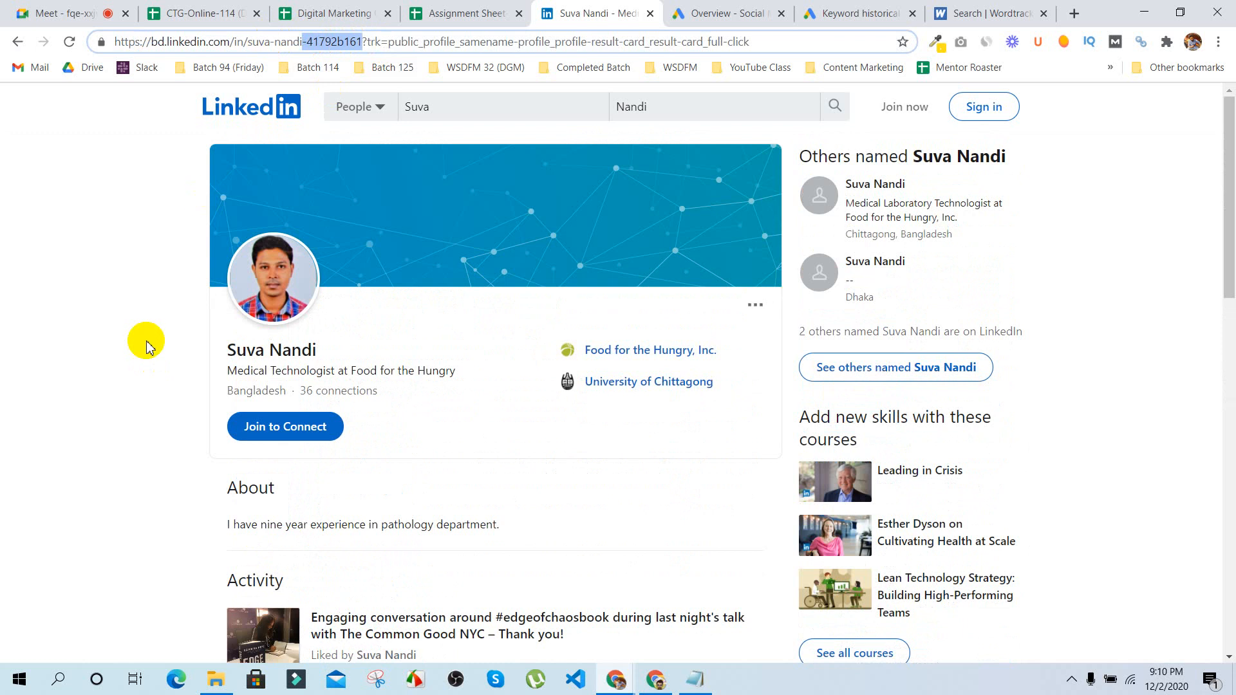
pyautogui.scroll(-9, 145, 340)
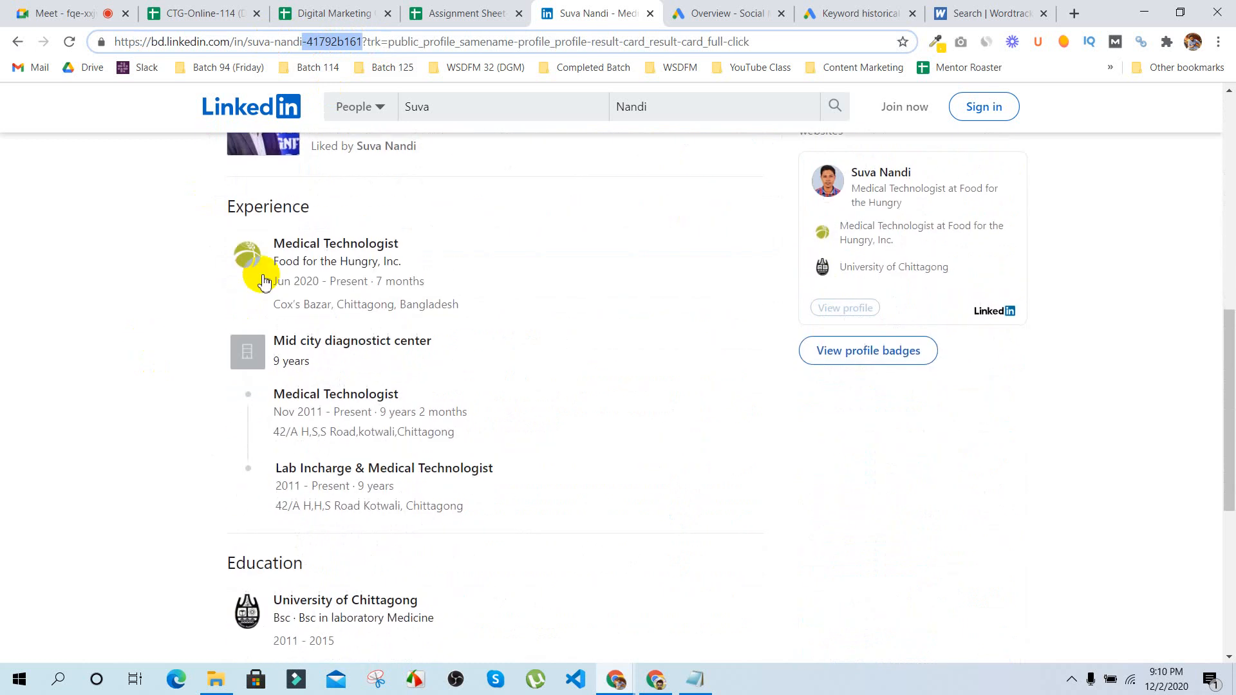
pyautogui.scroll(-1, 506, 417)
pyautogui.scroll(-5, 506, 416)
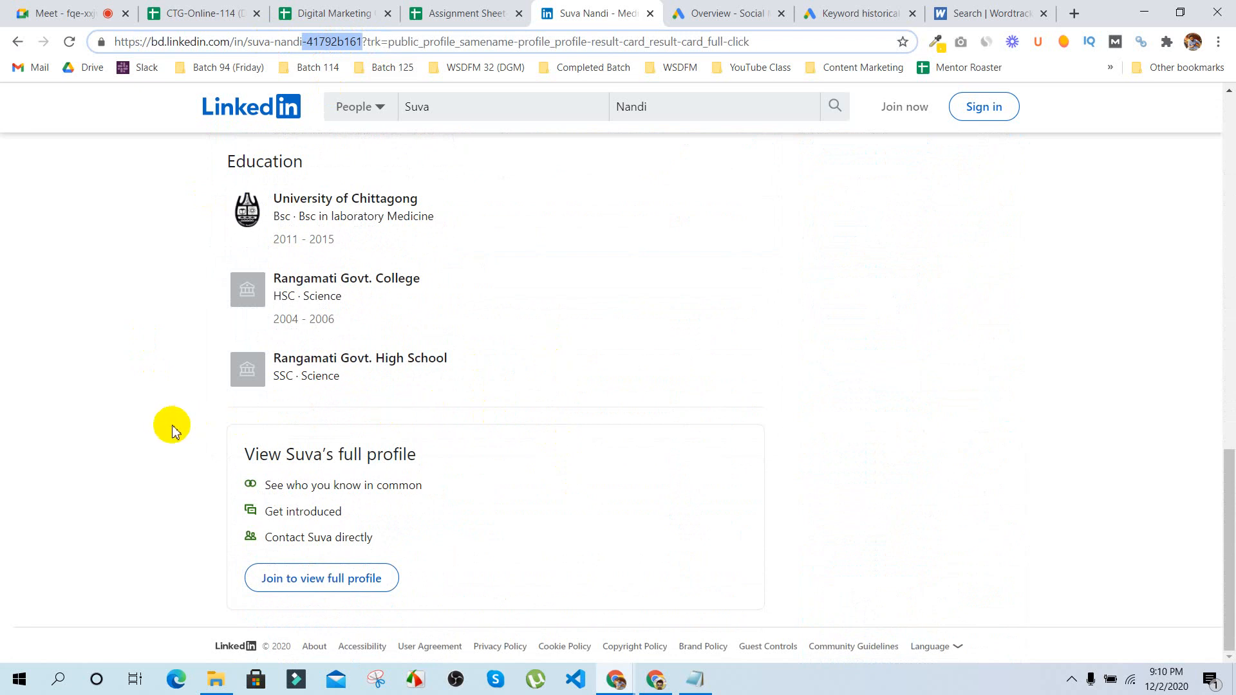
pyautogui.scroll(10, 172, 431)
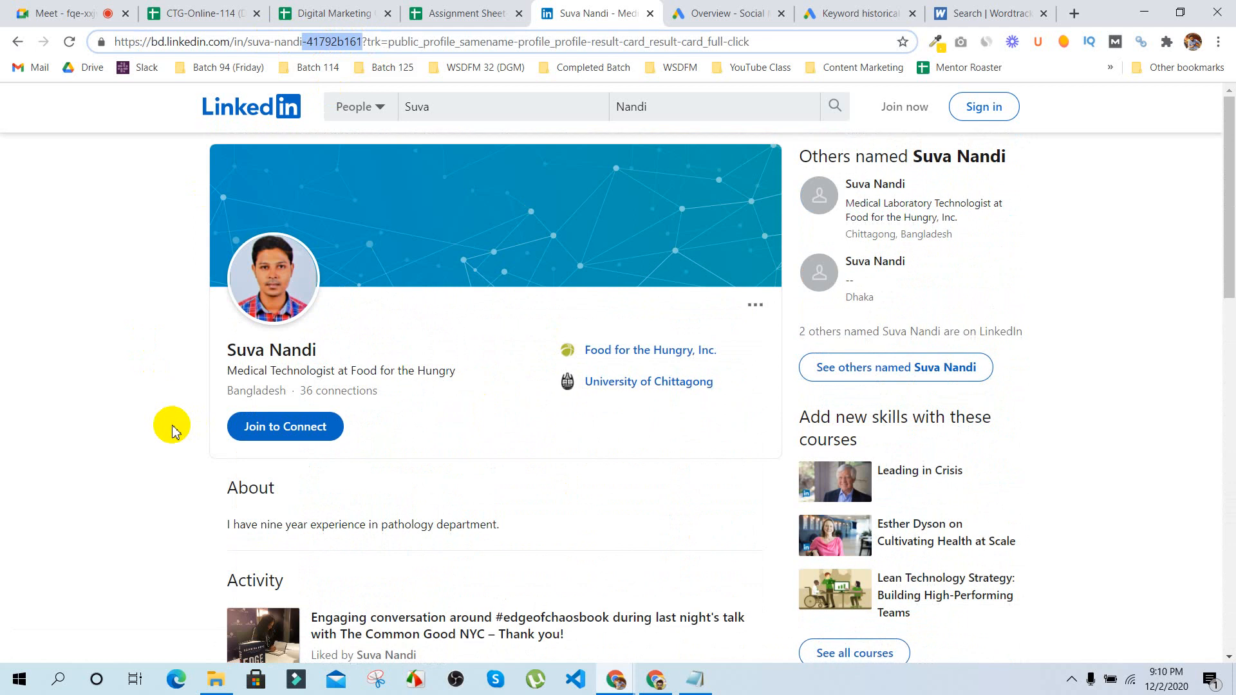
pyautogui.scroll(-8, 173, 431)
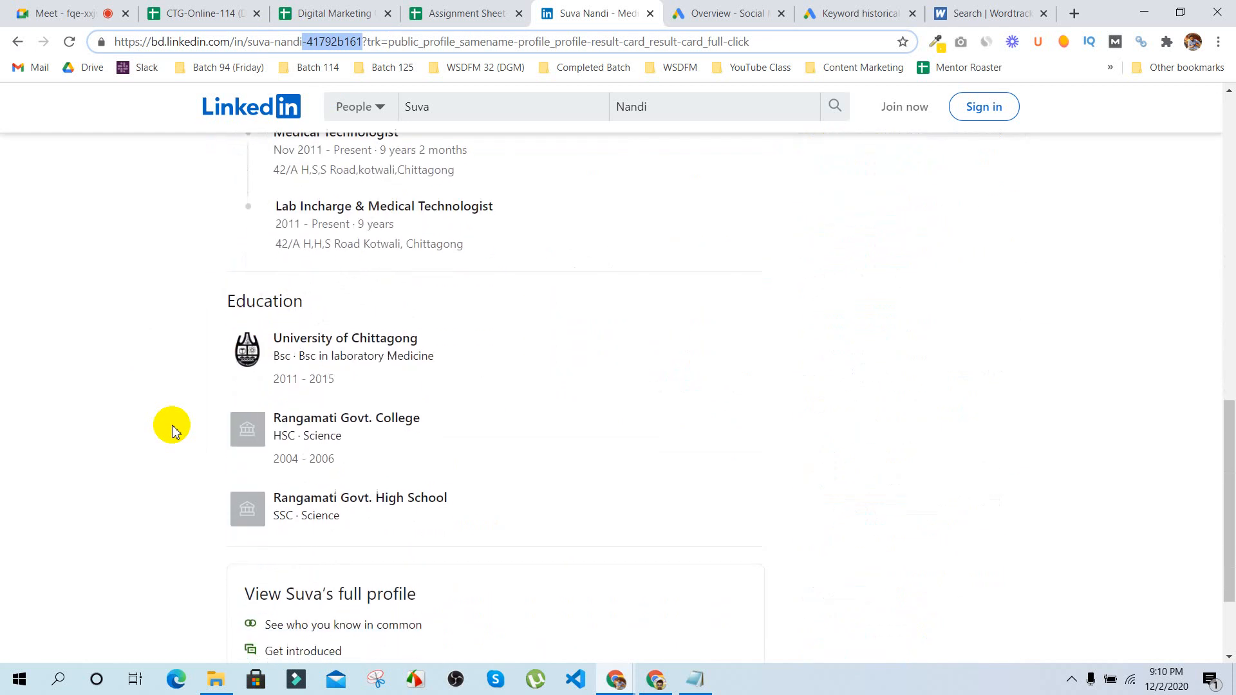
pyautogui.scroll(-3, 173, 431)
pyautogui.scroll(10, 171, 424)
# Step: Return to the assignment sheet and enter 8 as the LinkedIn Profile mark in row 26
pyautogui.click(454, 10)
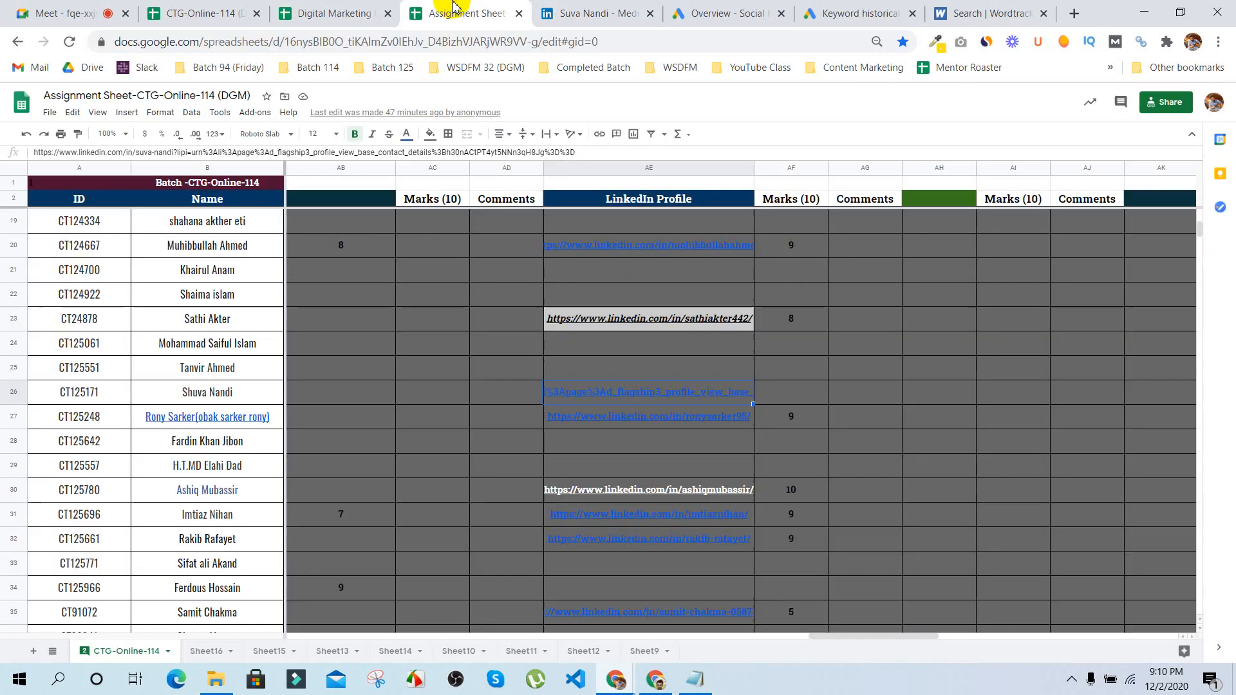
pyautogui.click(785, 399)
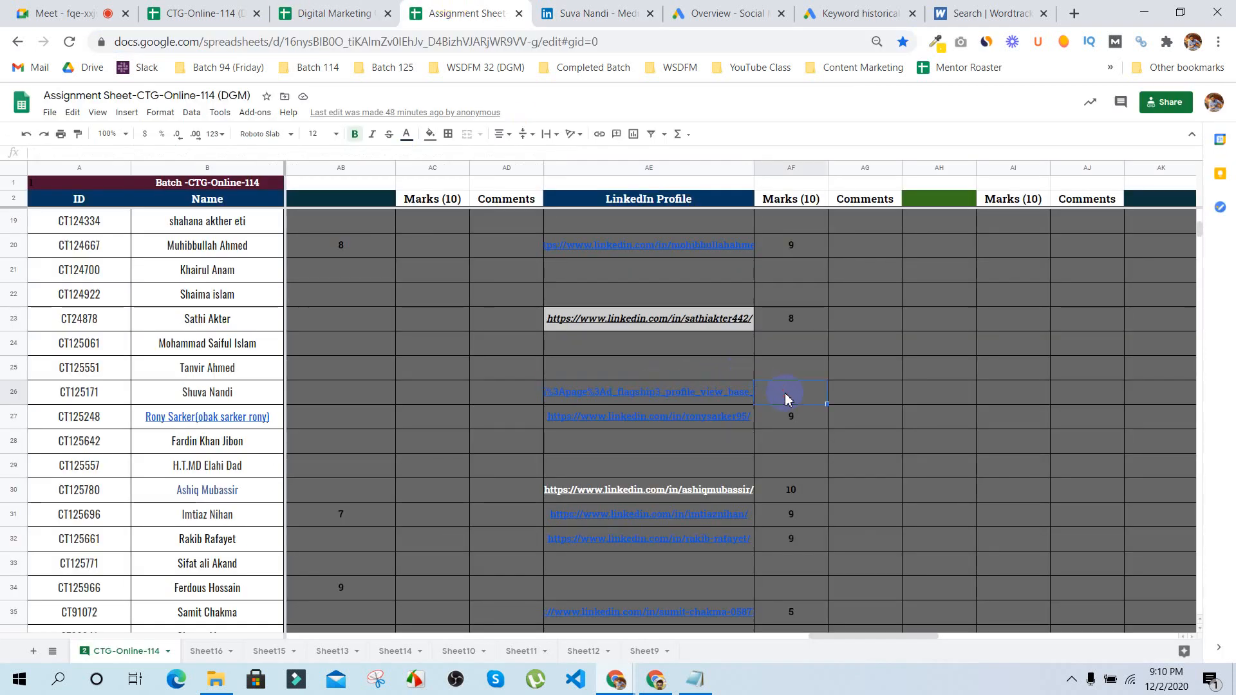
pyautogui.write('8')
pyautogui.click(971, 442)
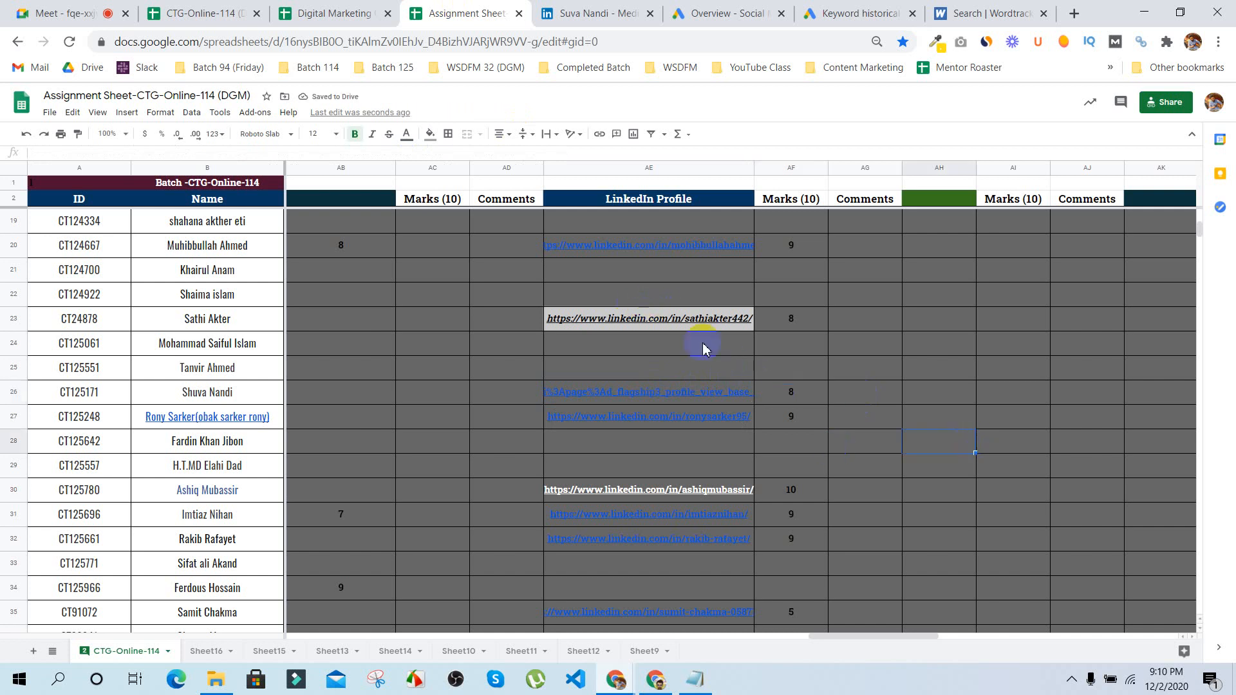
# Step: Check the other students' LinkedIn Profile submissions and marks in the assignment sheet
pyautogui.scroll(-3, 848, 400)
pyautogui.scroll(7, 848, 401)
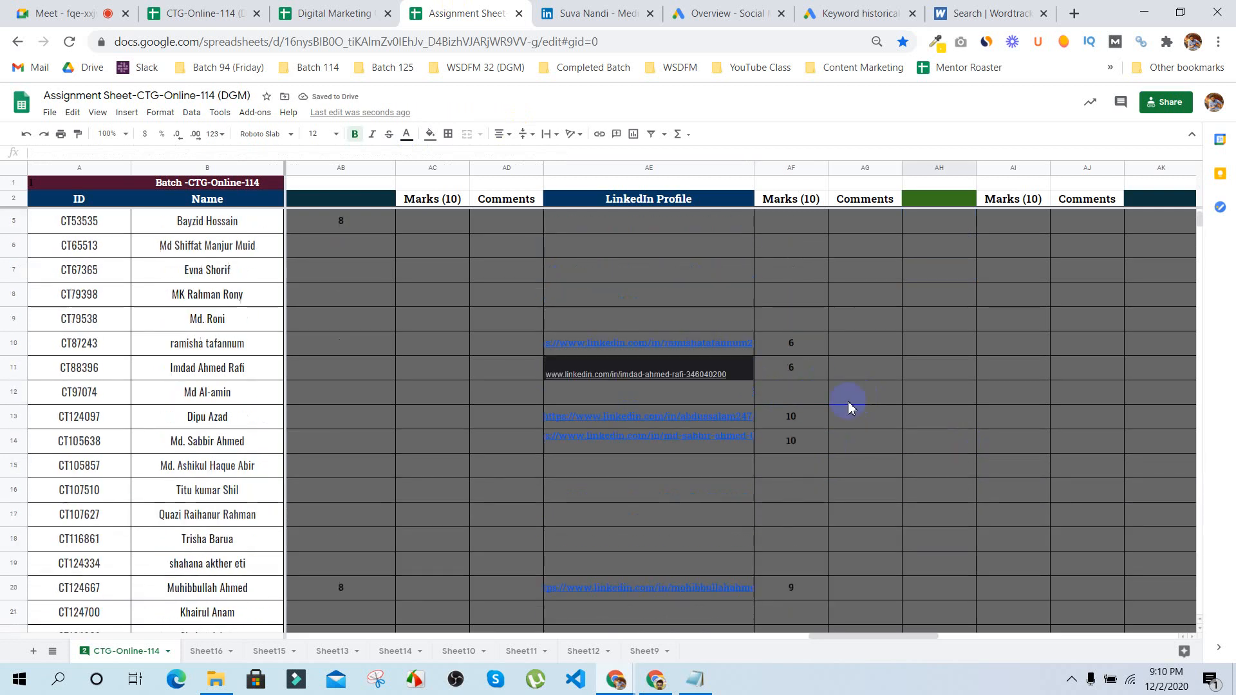
pyautogui.scroll(1, 847, 400)
pyautogui.scroll(-3, 831, 493)
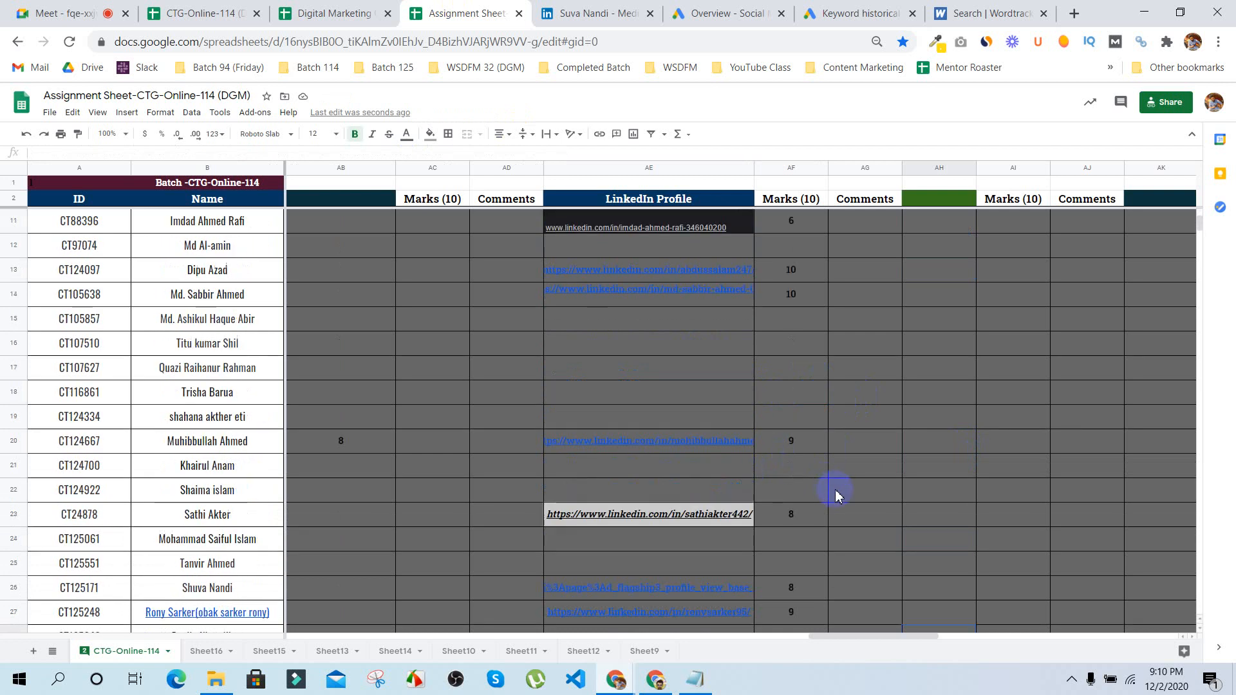
pyautogui.scroll(3, 837, 495)
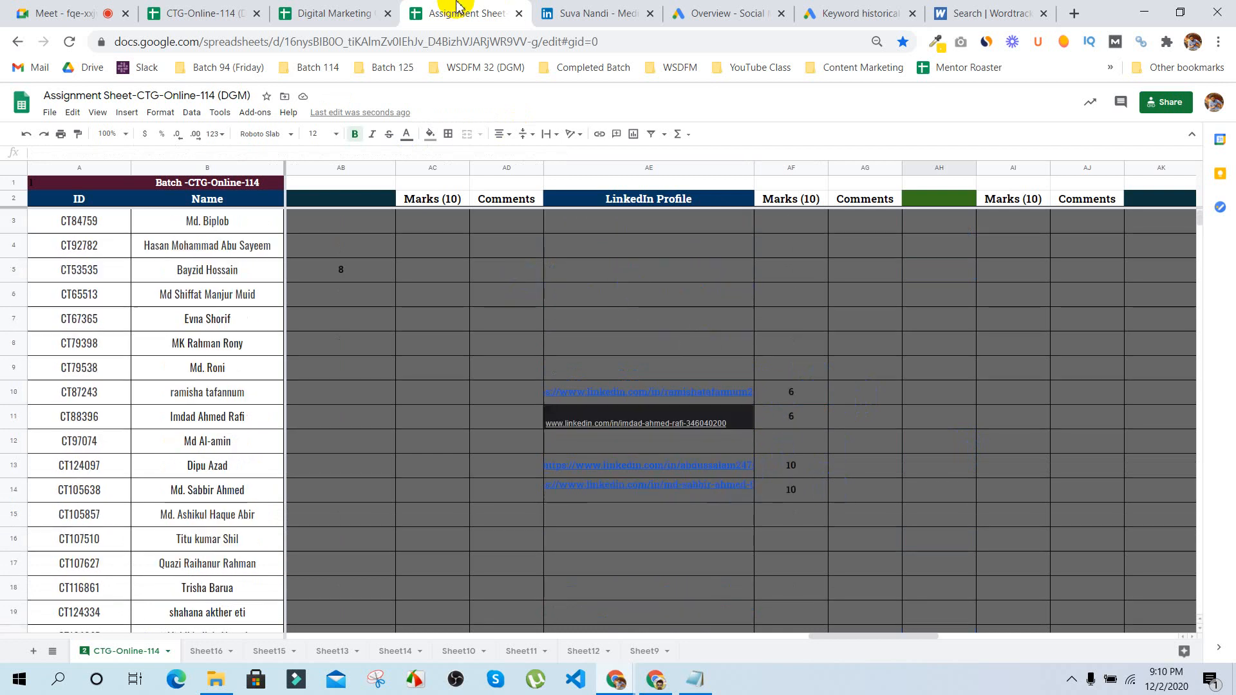
# Step: Close the student's LinkedIn profile and the assignment sheet
pyautogui.click(565, 13)
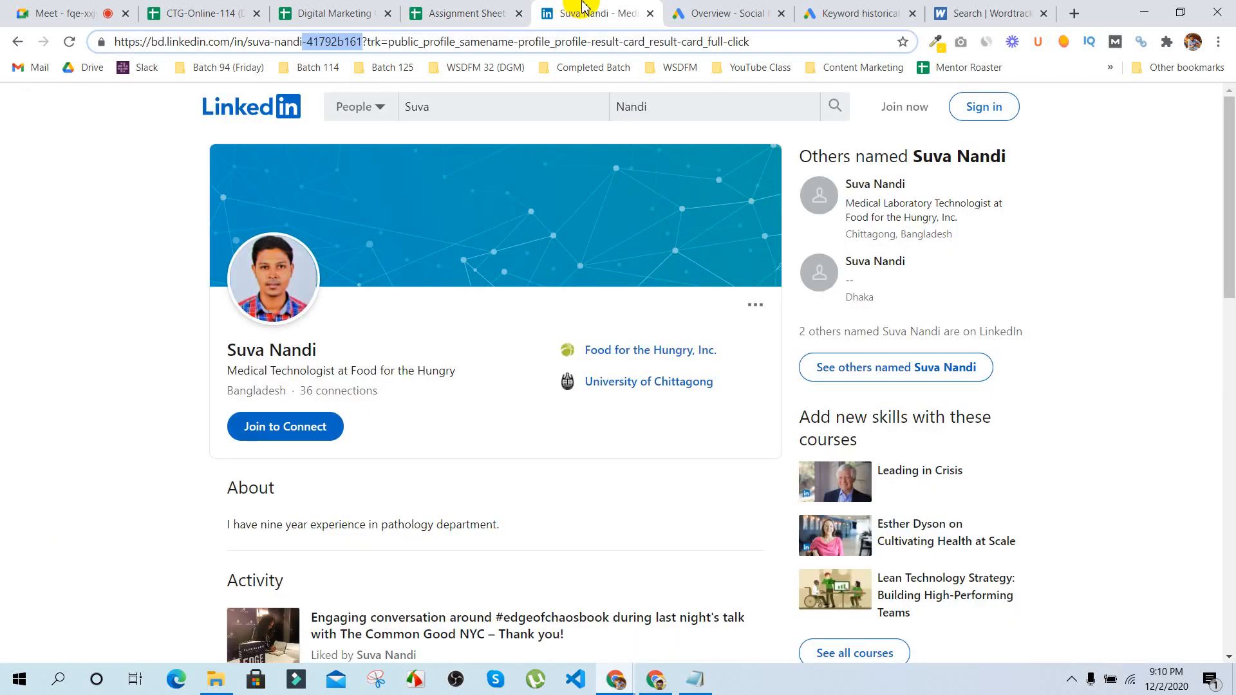
pyautogui.click(647, 13)
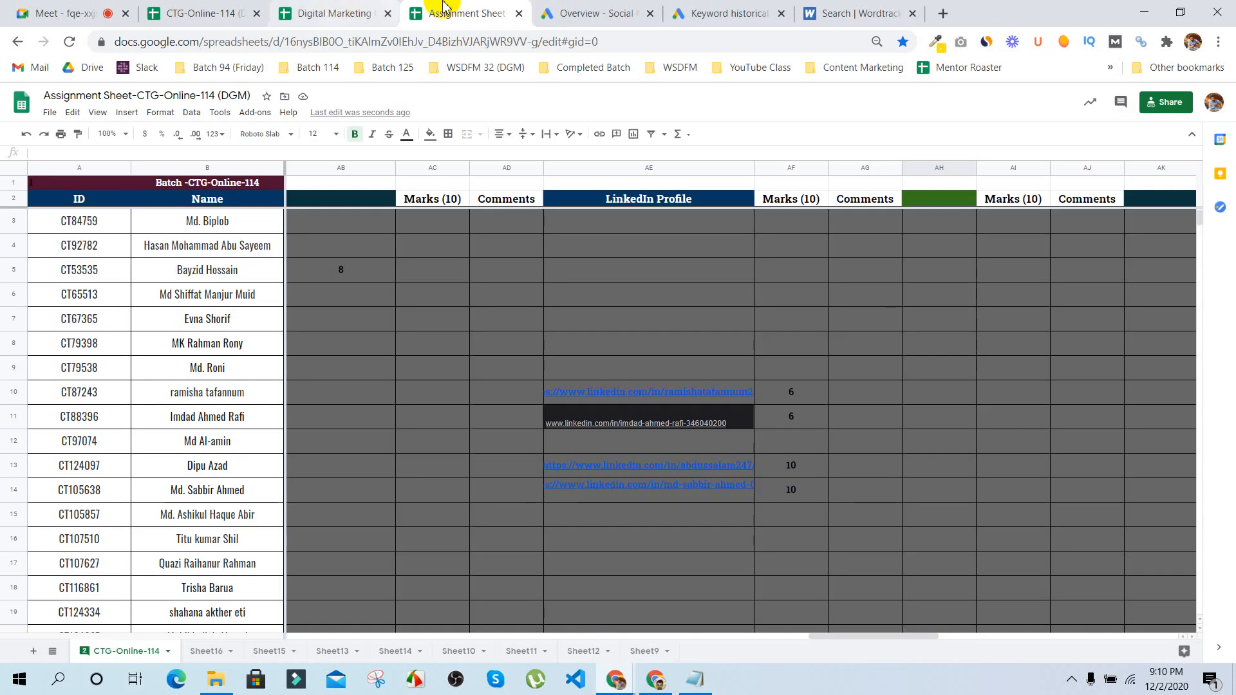
pyautogui.click(519, 14)
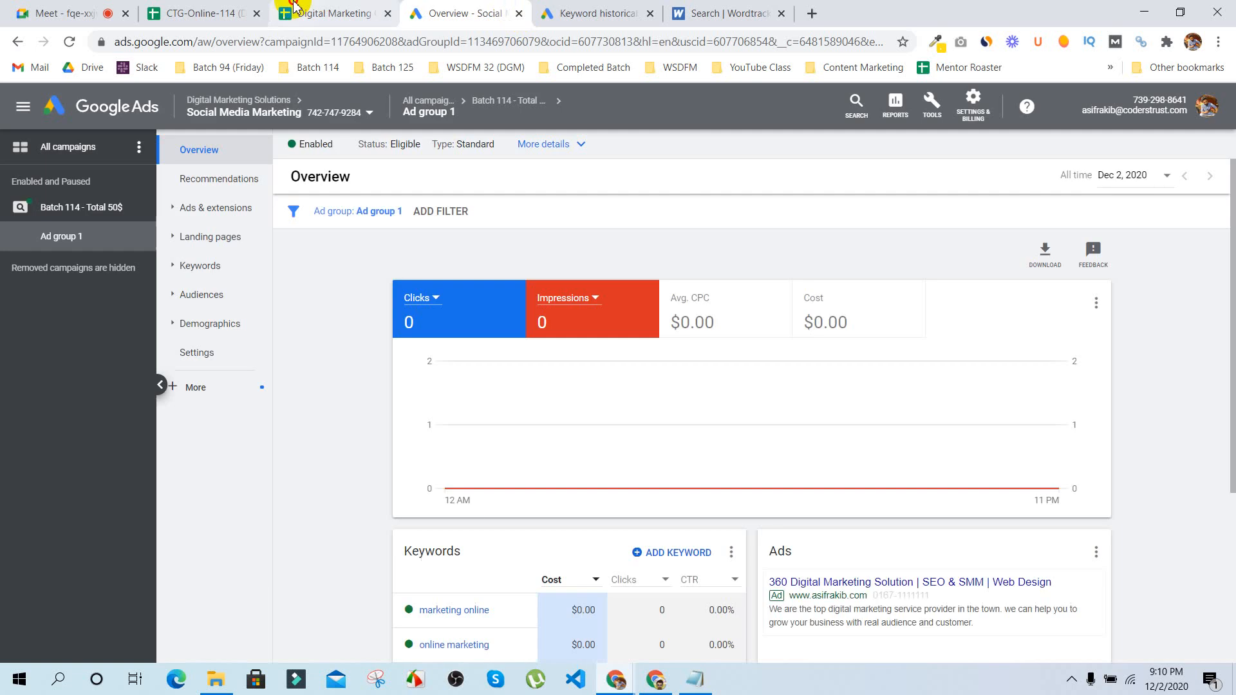
# Step: Look over the attendance sheet and the participants in the Meet call
pyautogui.click(295, 8)
pyautogui.click(206, 10)
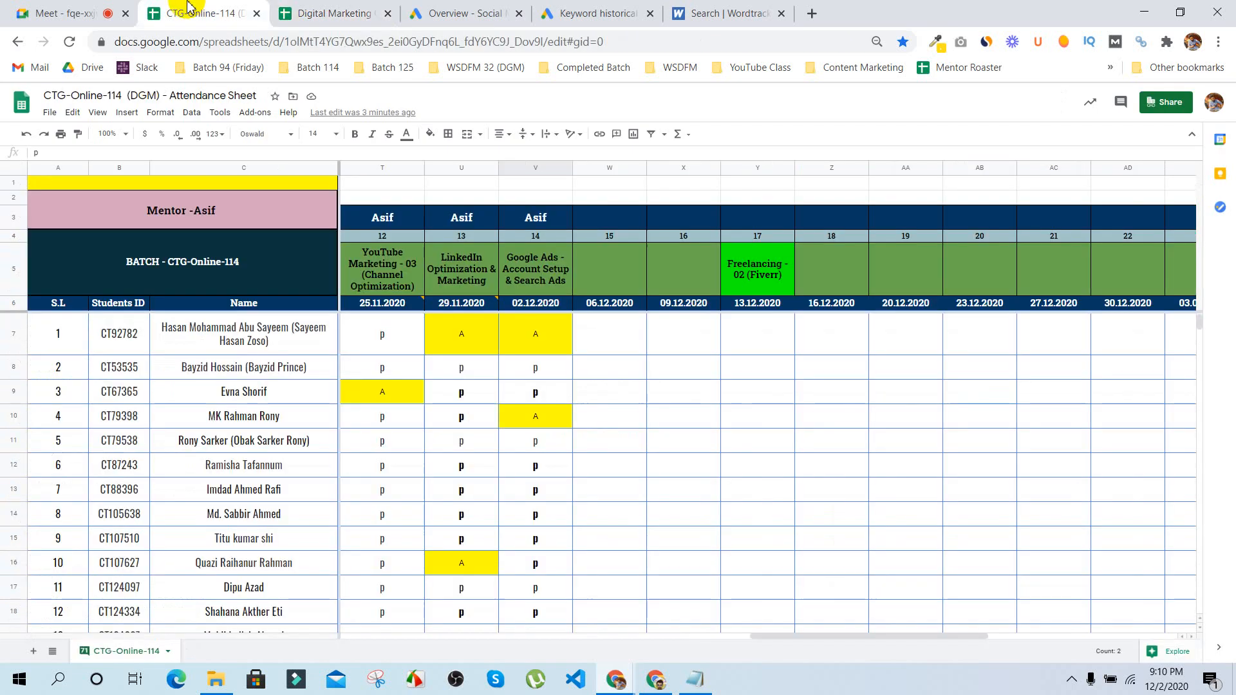
pyautogui.click(71, 9)
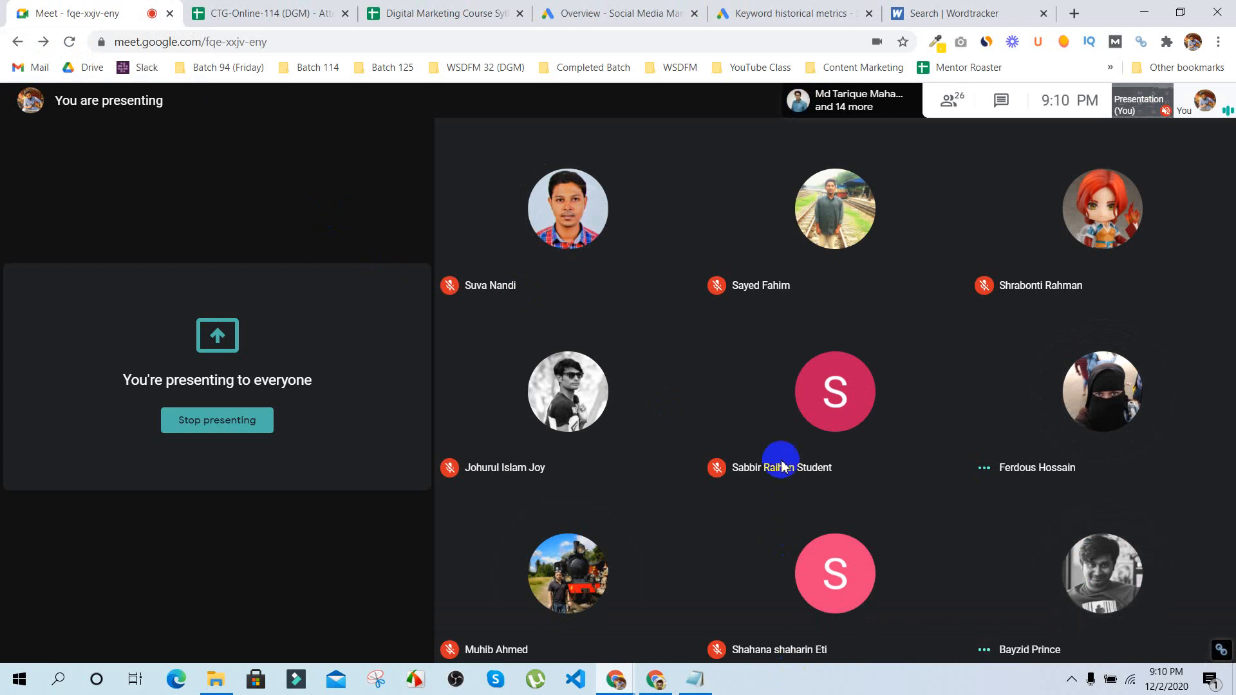
pyautogui.moveTo(696, 538)
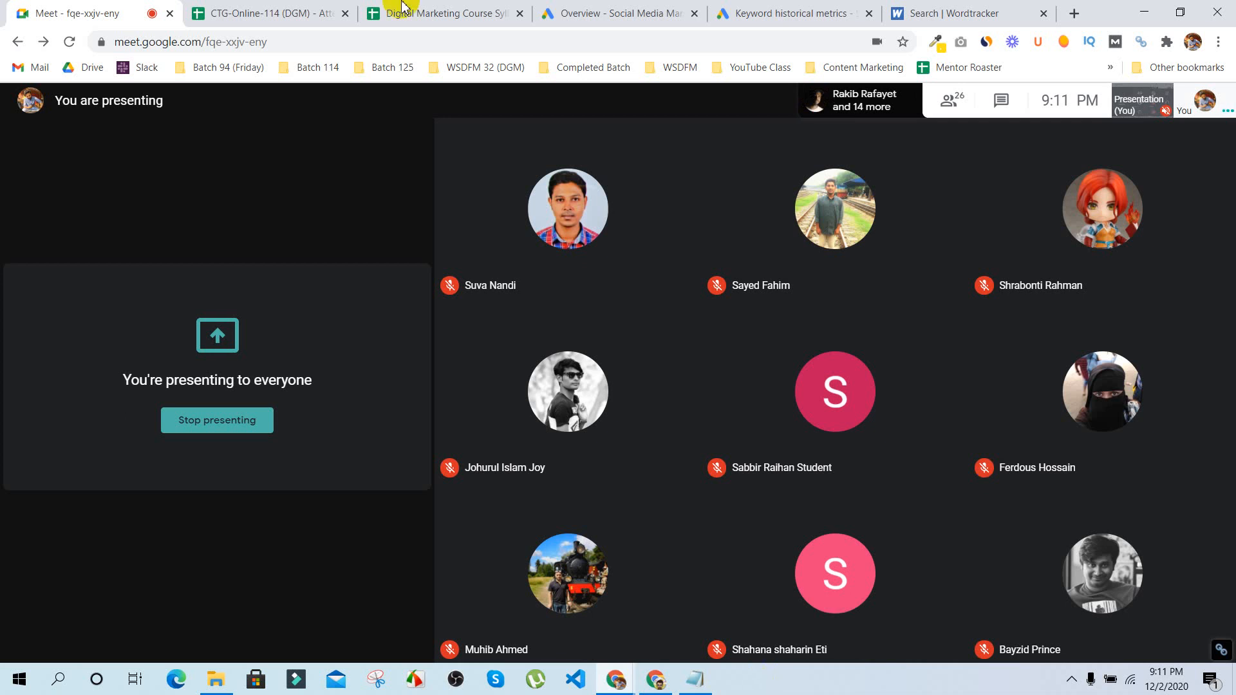
pyautogui.click(296, 9)
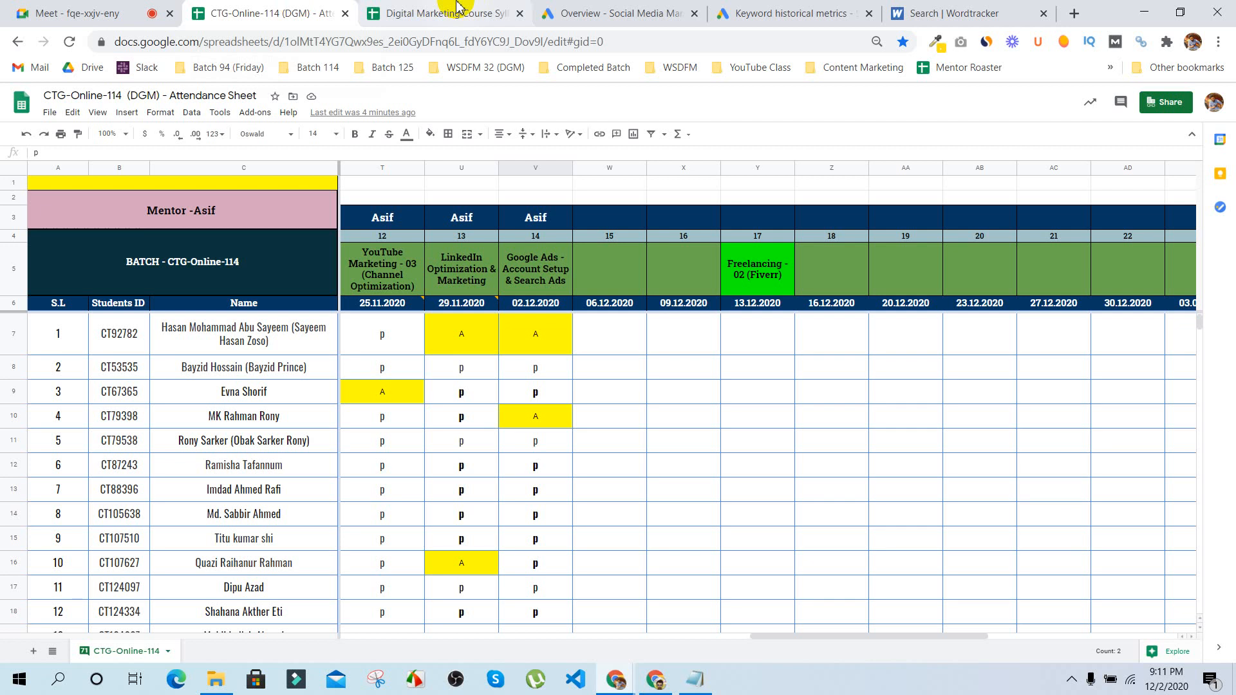
# Step: Switch back to the Meet call and open its chat to read the students' messages
pyautogui.click(137, 9)
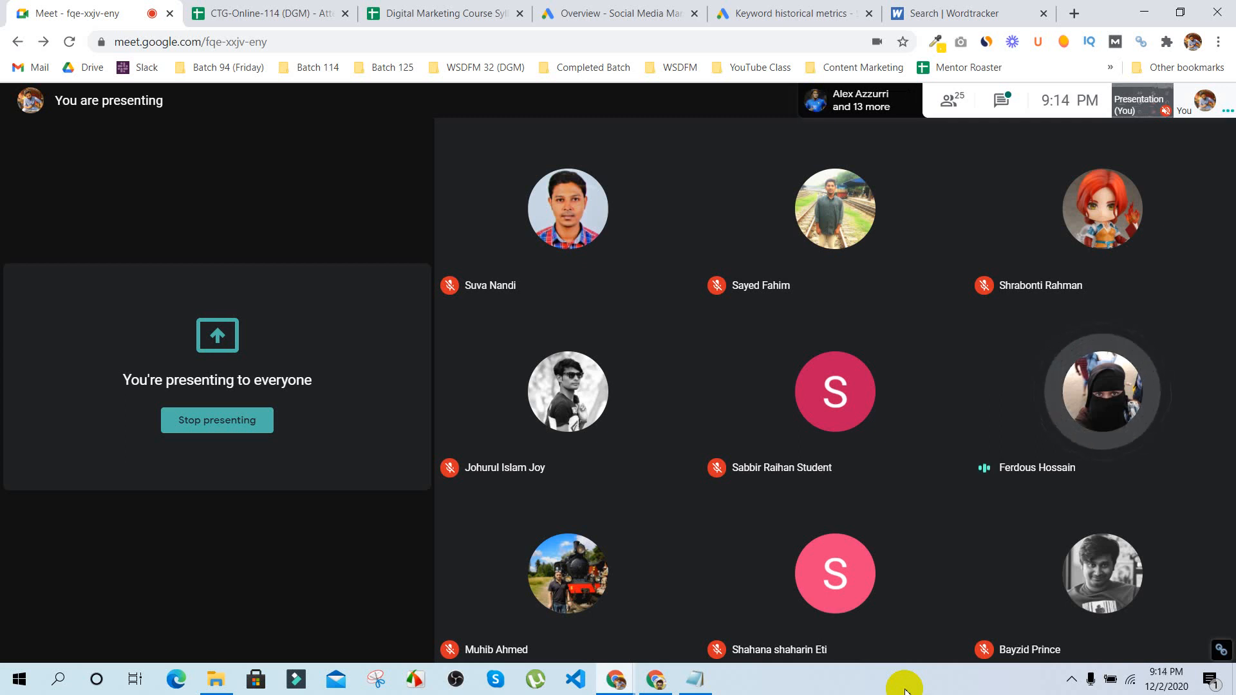
pyautogui.click(959, 258)
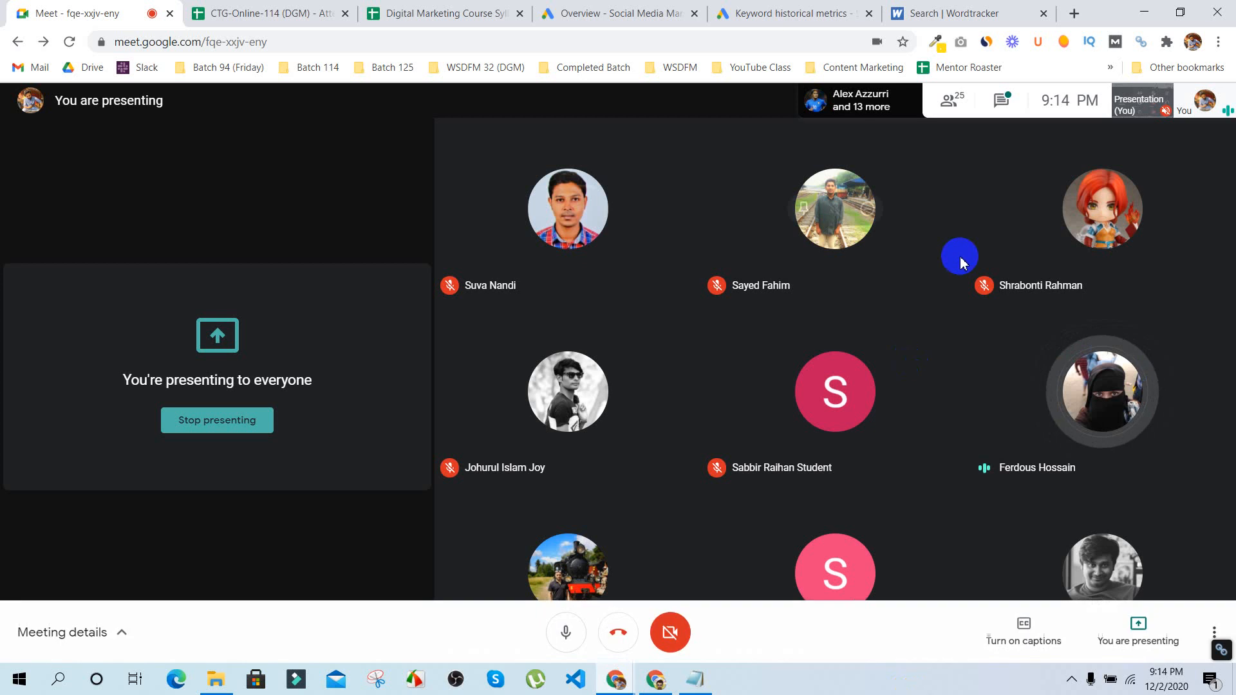
pyautogui.click(999, 98)
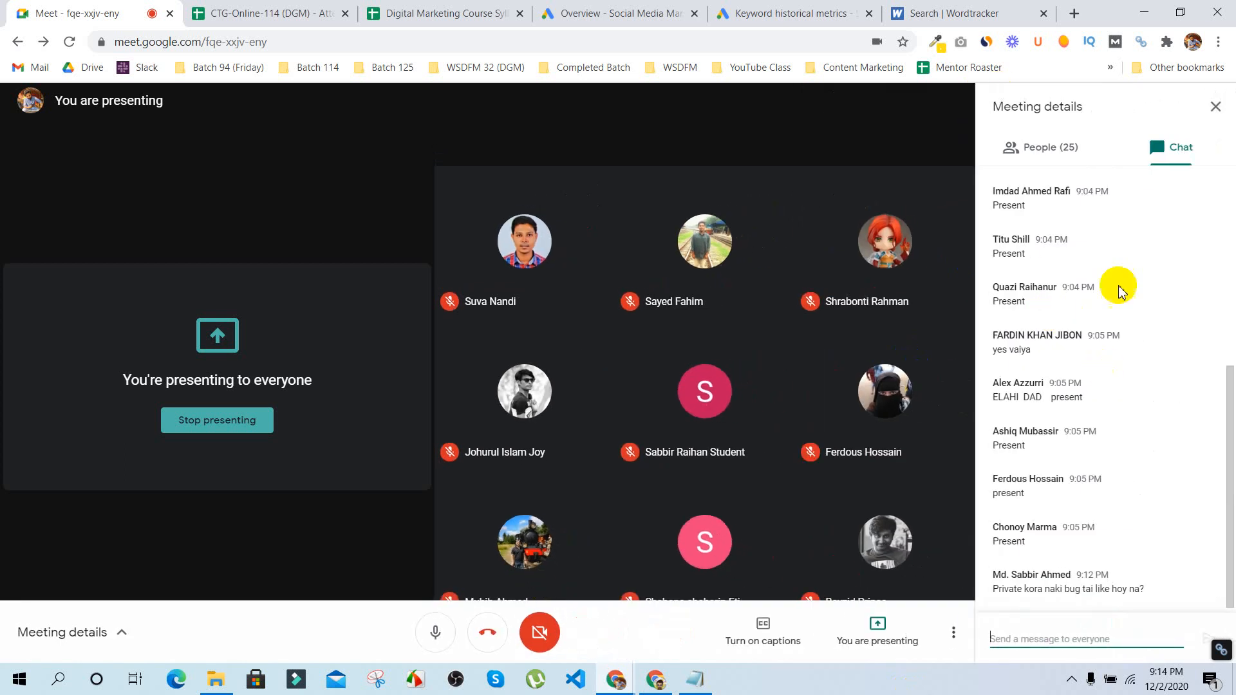
# Step: Close the Meet chat and open the Batch 114 assignment sheet in a new browser tab
pyautogui.click(1216, 106)
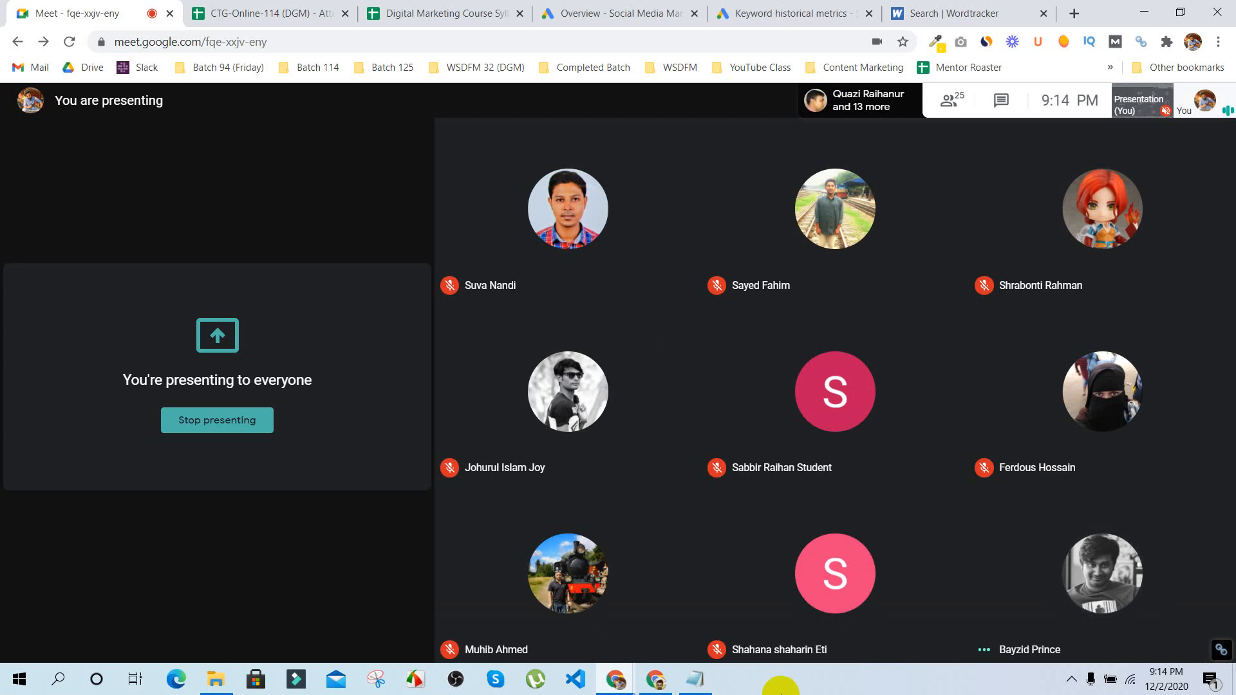
pyautogui.click(586, 9)
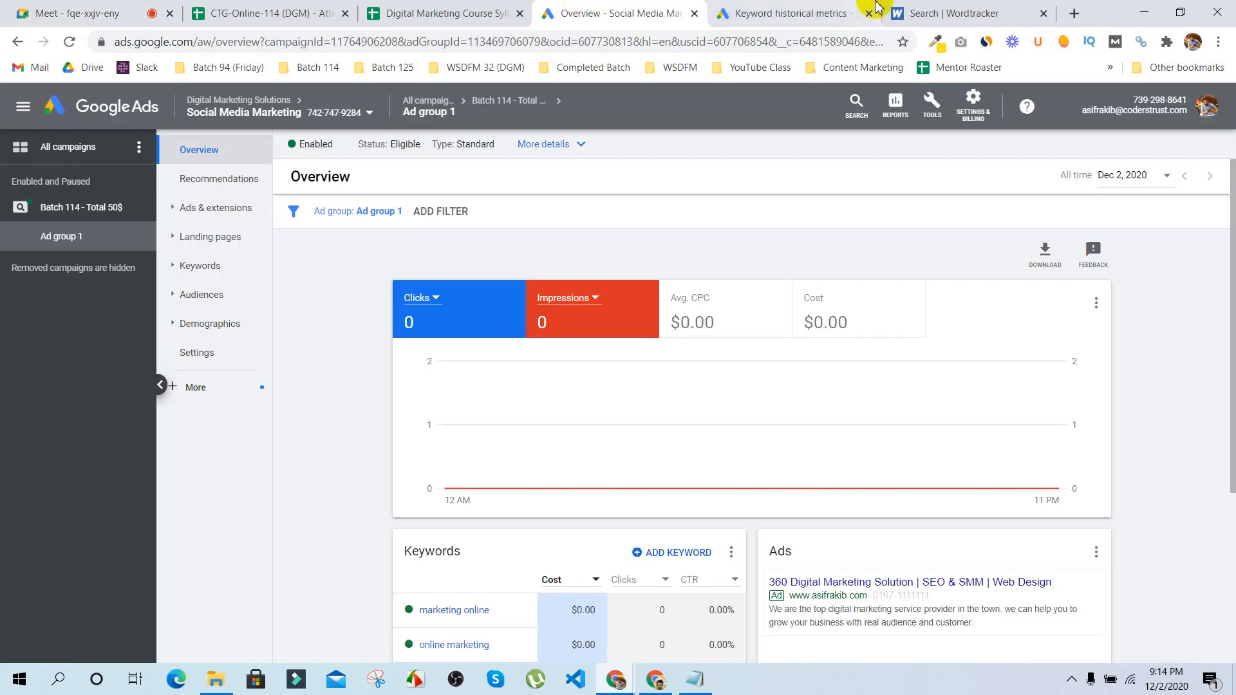
pyautogui.click(1075, 13)
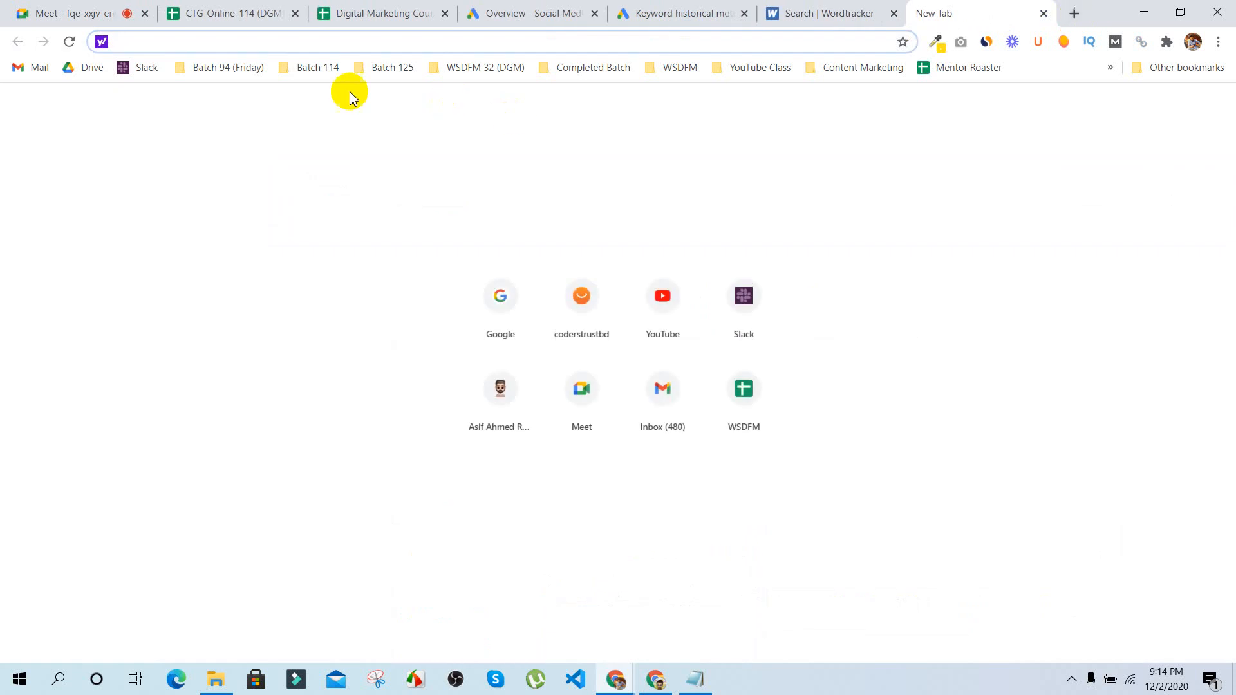
pyautogui.click(304, 68)
pyautogui.click(376, 142)
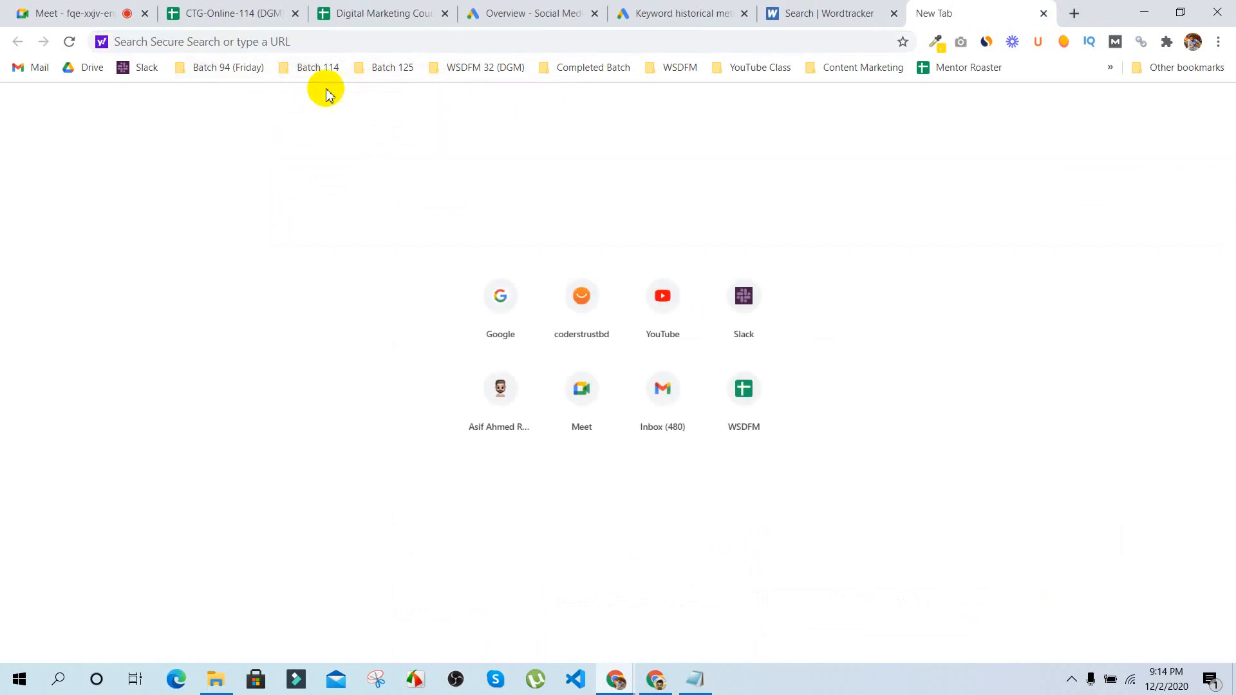
pyautogui.click(306, 67)
pyautogui.click(341, 129)
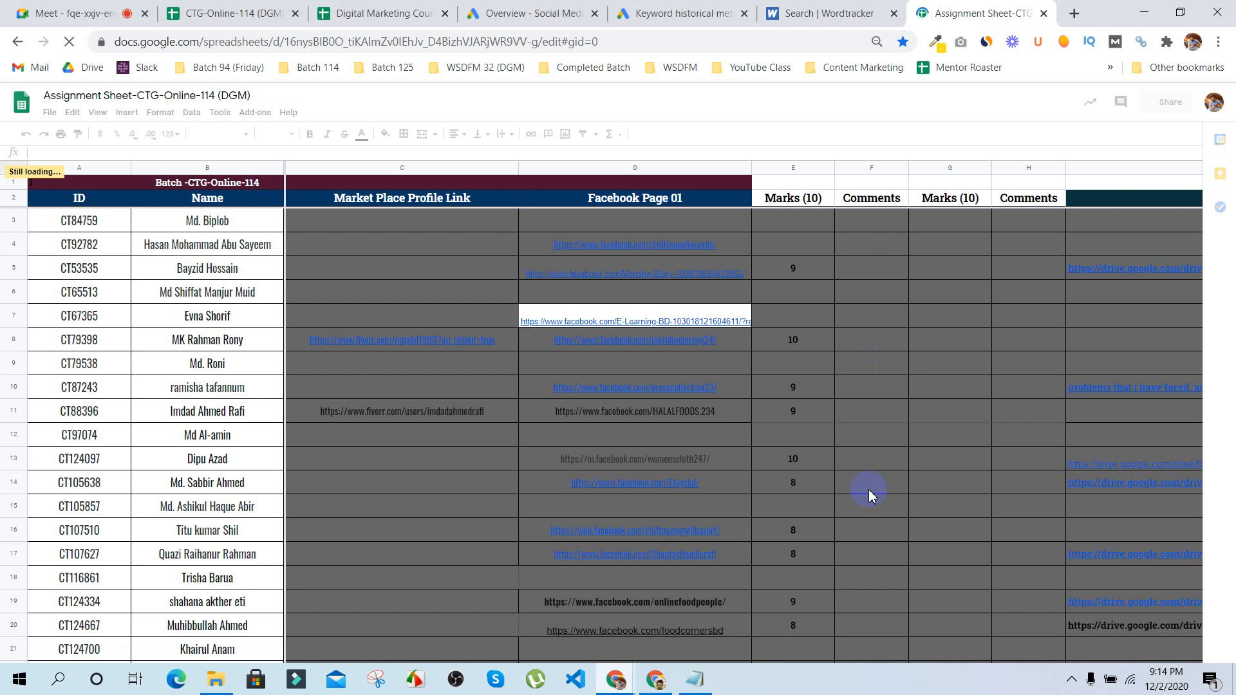
# Step: Find the LinkedIn Profile column in the assignment sheet and open the profile link submitted in row 5
pyautogui.hscroll(20, 868, 491)
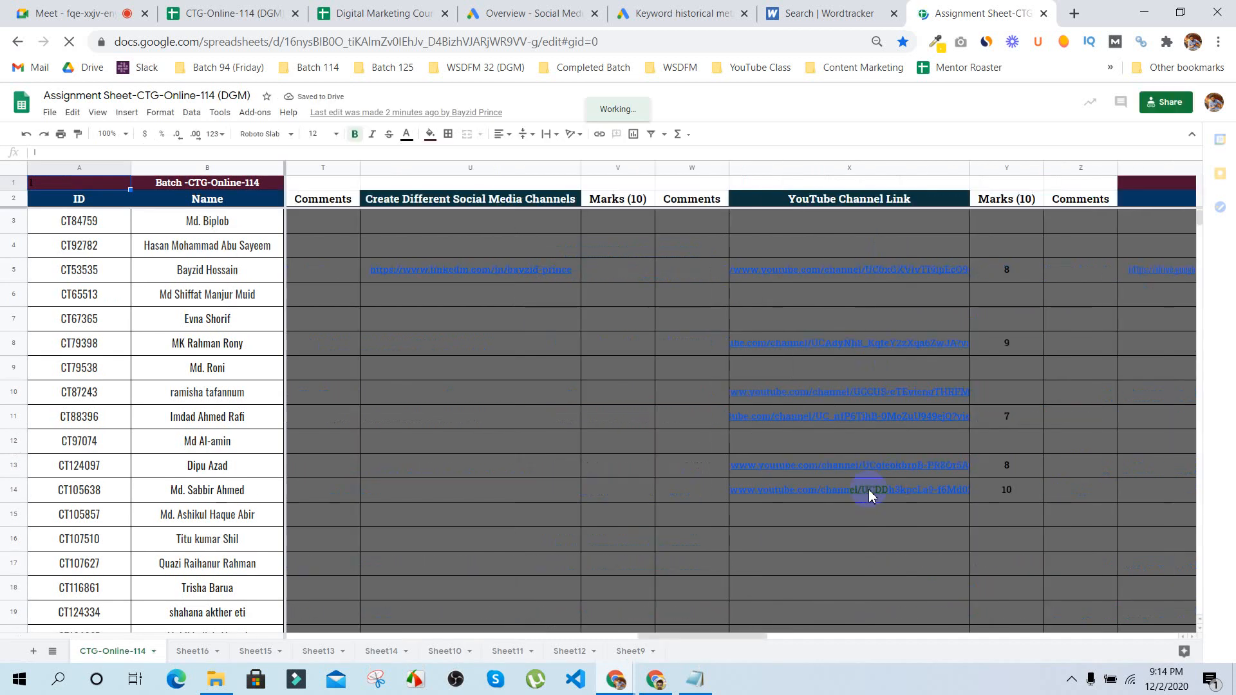
pyautogui.hscroll(10, 869, 492)
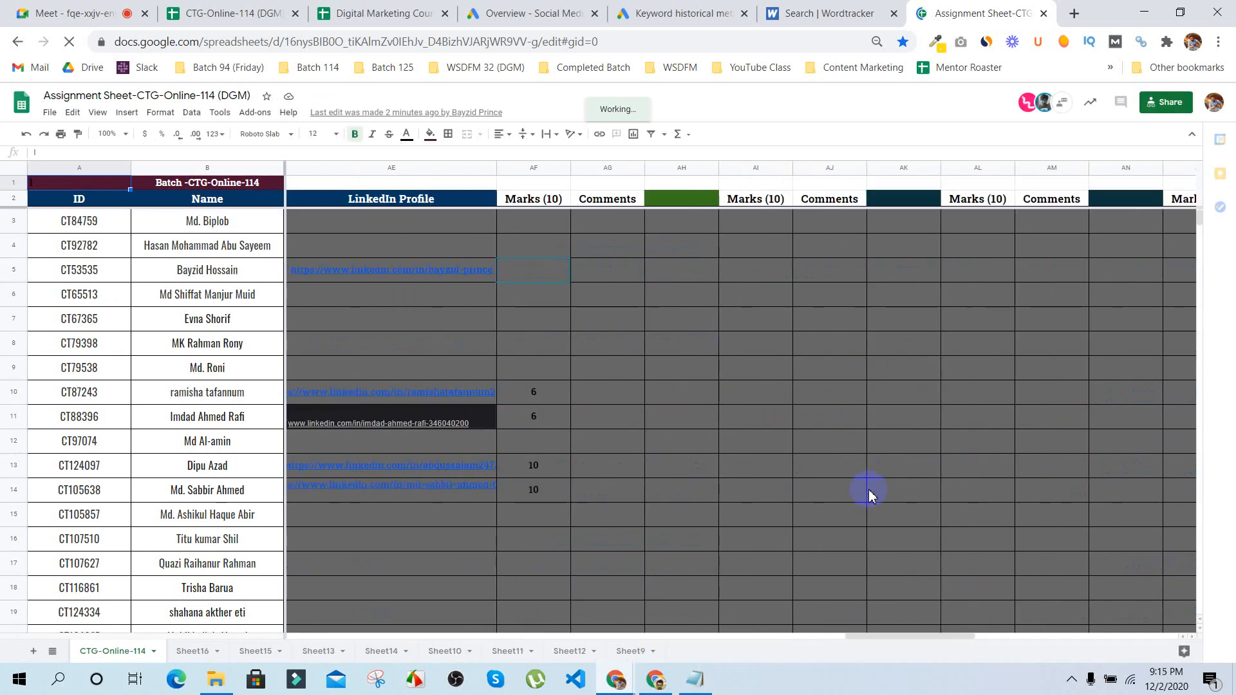
pyautogui.hscroll(-8, 869, 492)
pyautogui.hscroll(6, 869, 492)
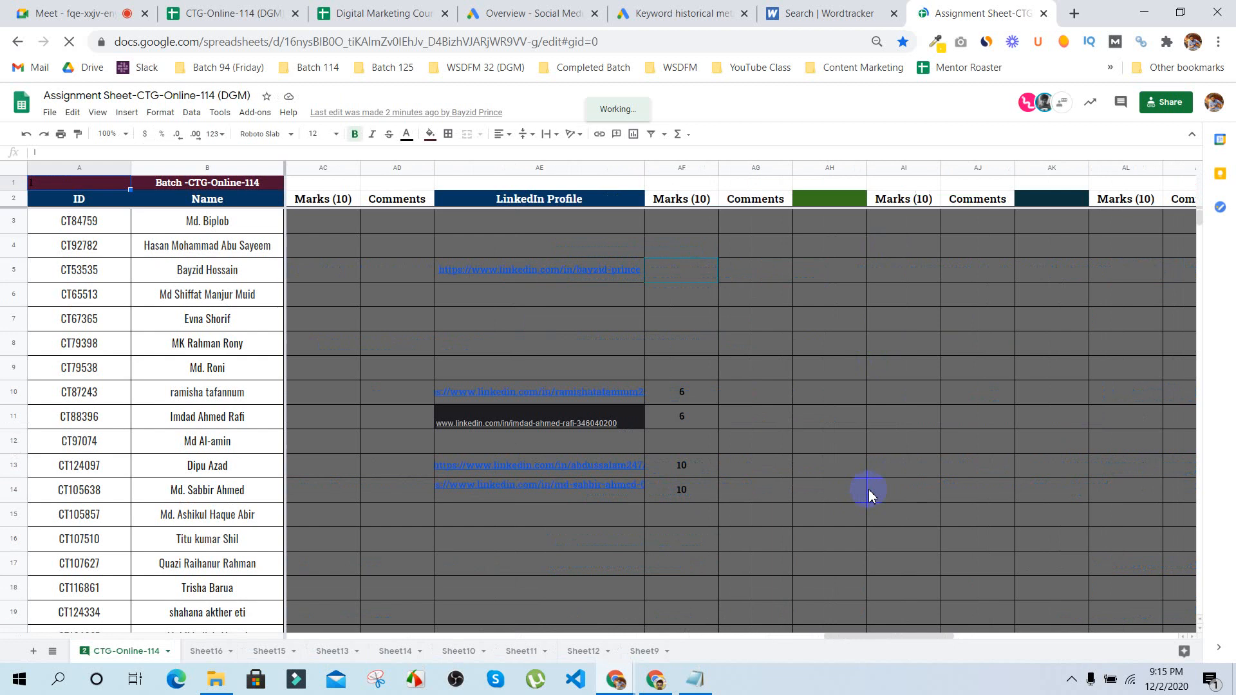
pyautogui.click(566, 271)
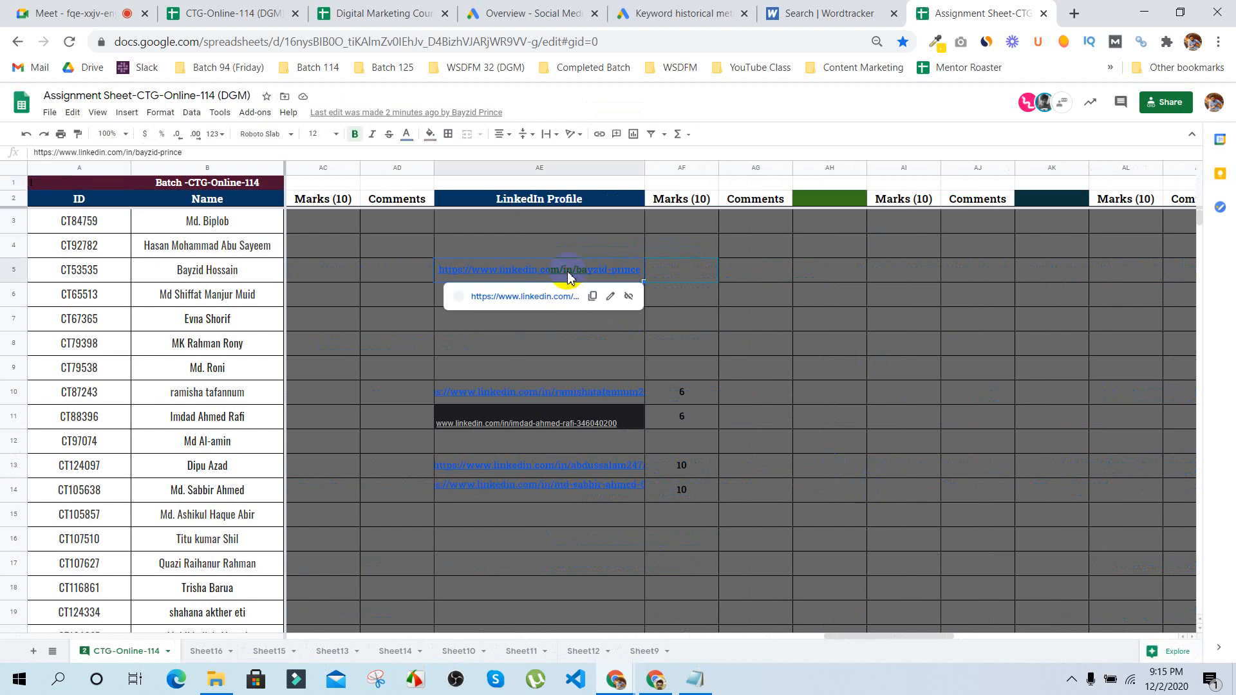
pyautogui.click(536, 298)
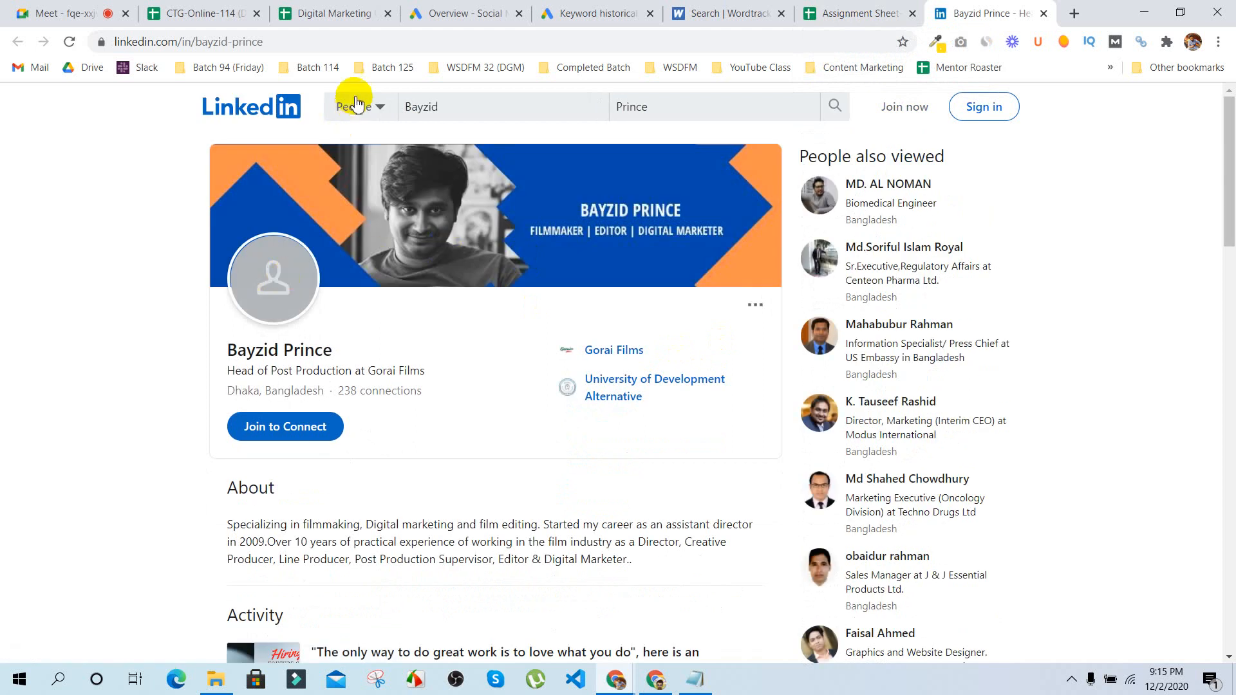
# Step: Copy the student's profile address and open it in a new tab of the other browser window, signed in to LinkedIn
pyautogui.click(274, 44)
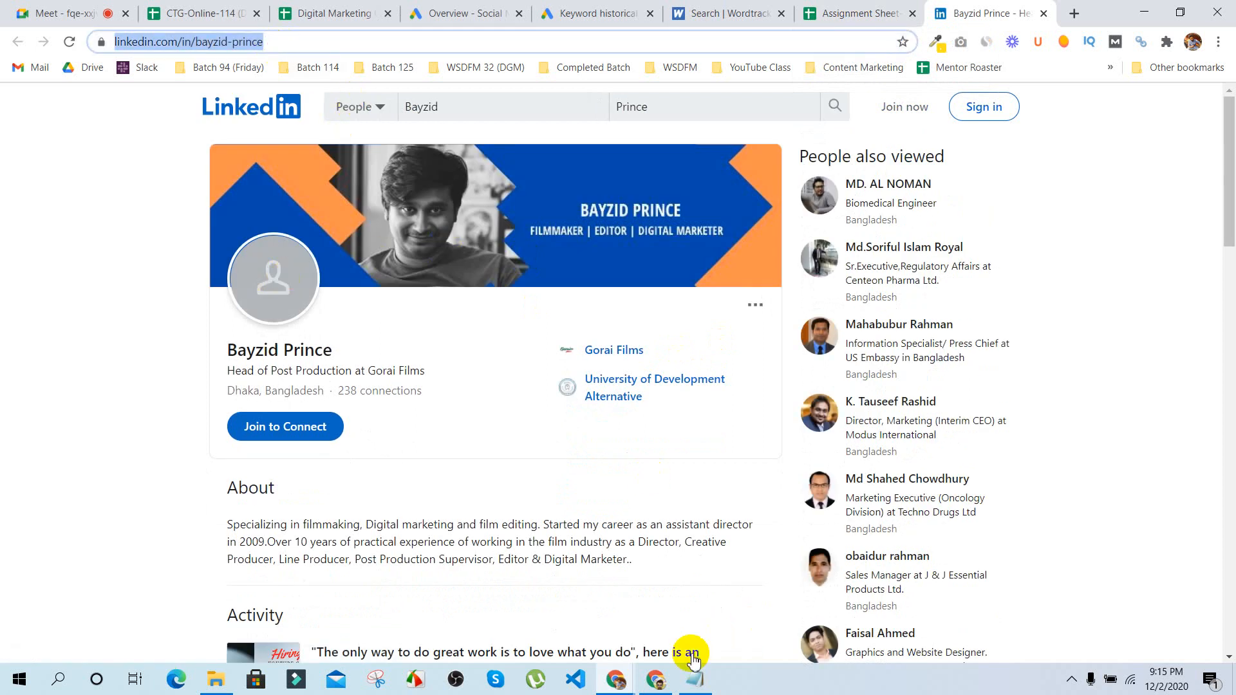
pyautogui.click(657, 688)
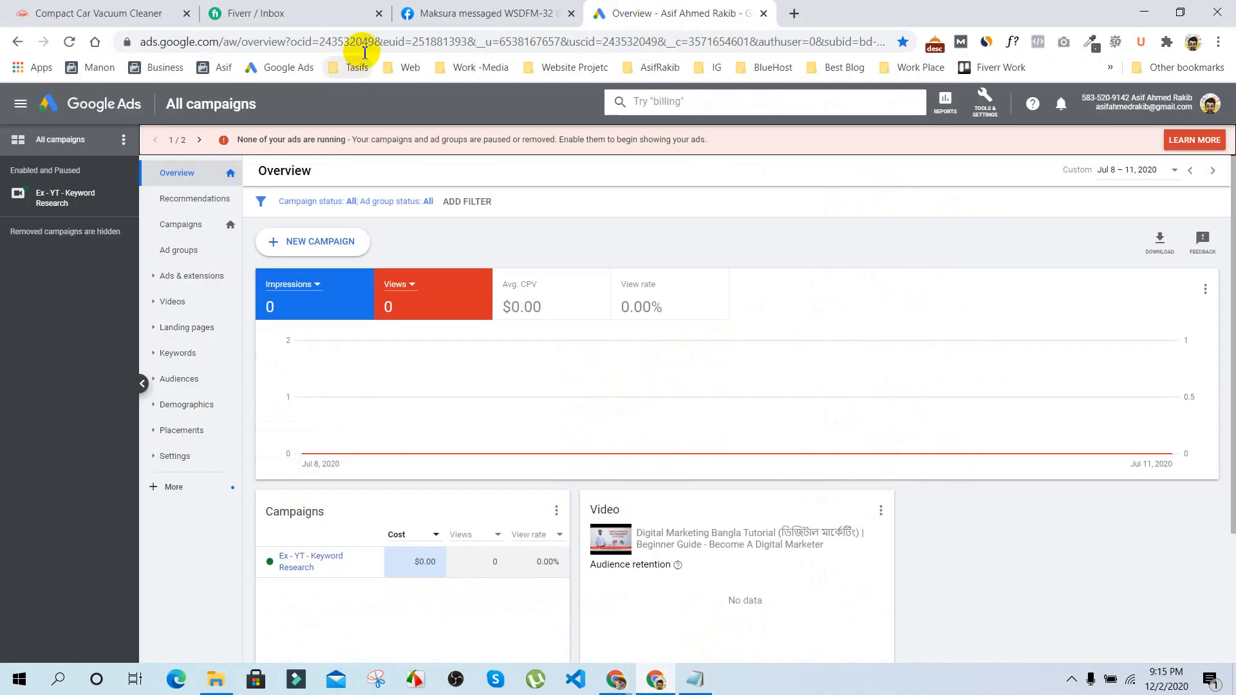
pyautogui.click(795, 13)
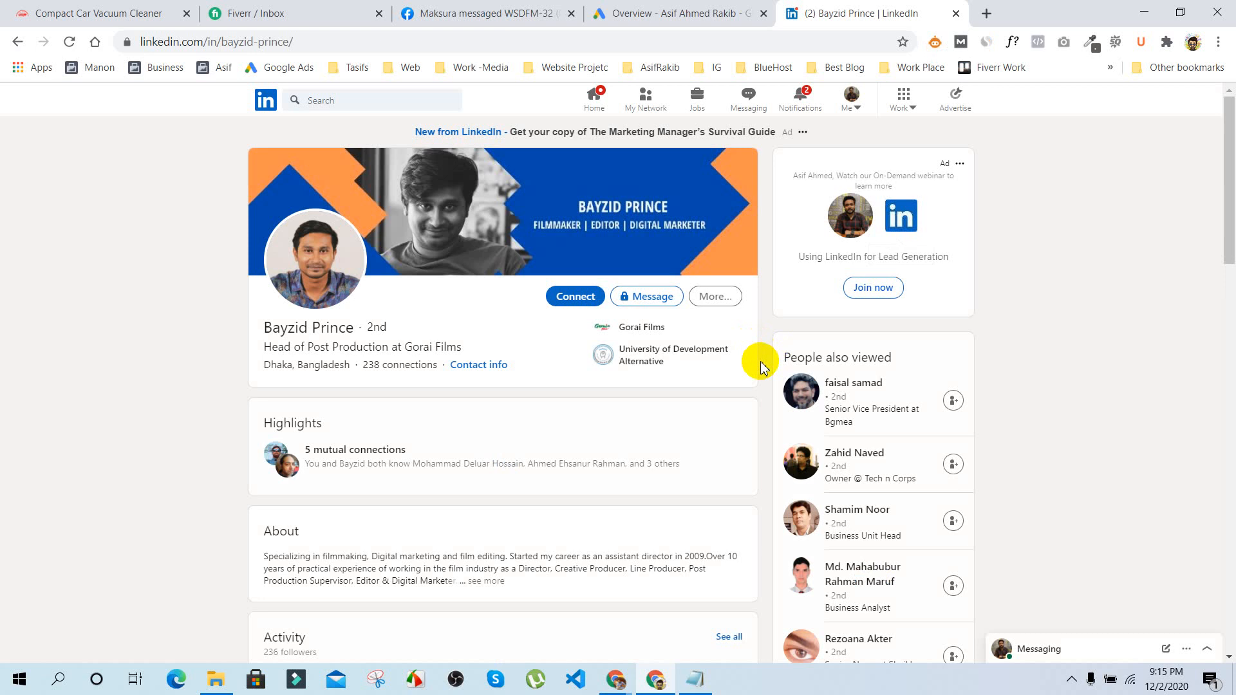
# Step: Expand the profile's About text and examine its activity, experience, education, skills, accomplishments and interests
pyautogui.scroll(-3, 761, 366)
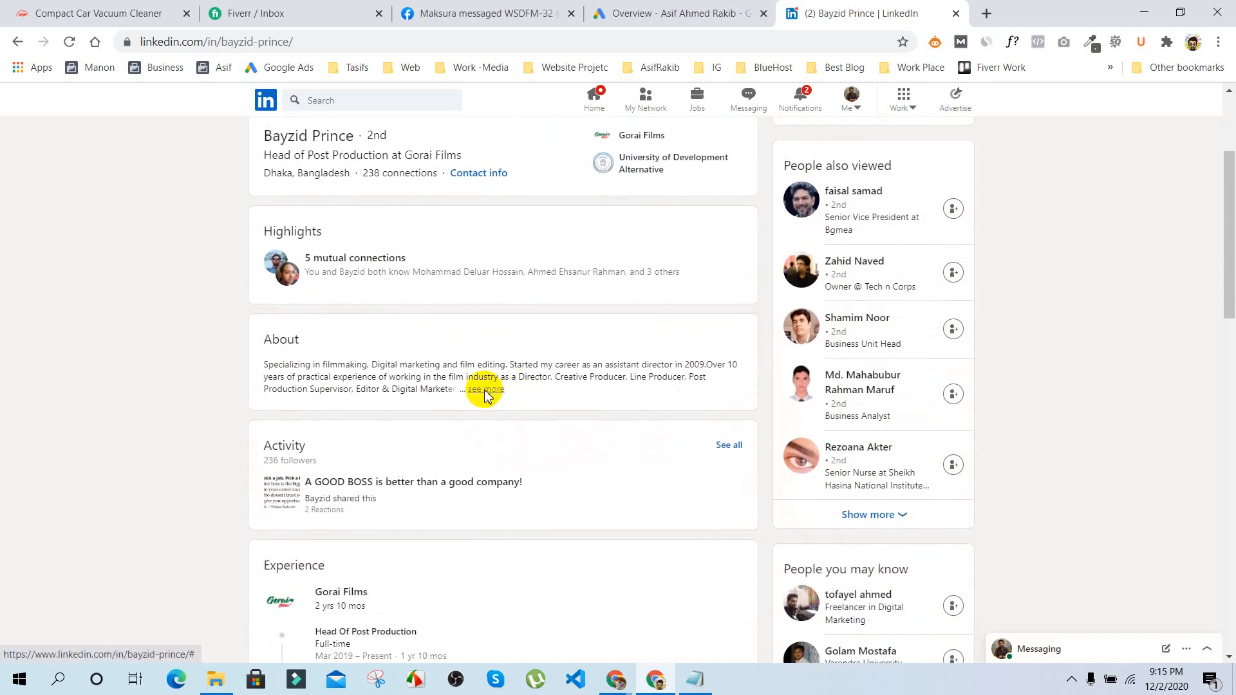
pyautogui.click(486, 390)
pyautogui.scroll(-2, 566, 422)
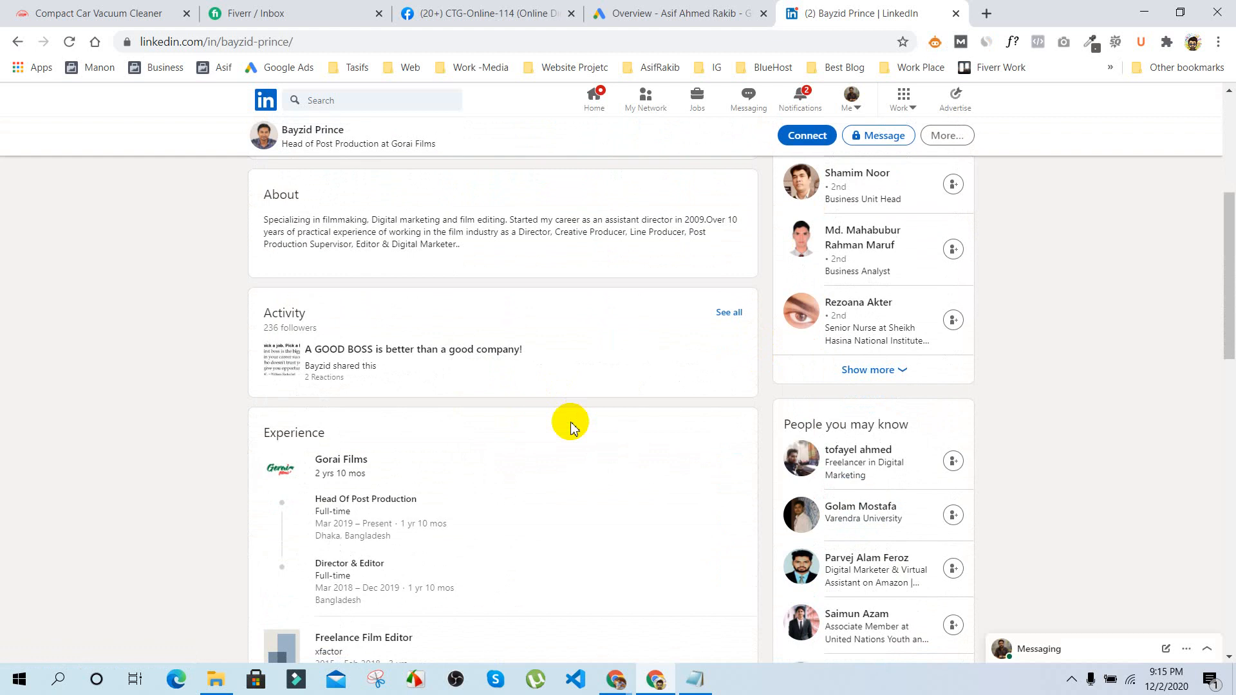
pyautogui.scroll(-2, 544, 414)
pyautogui.scroll(-2, 544, 418)
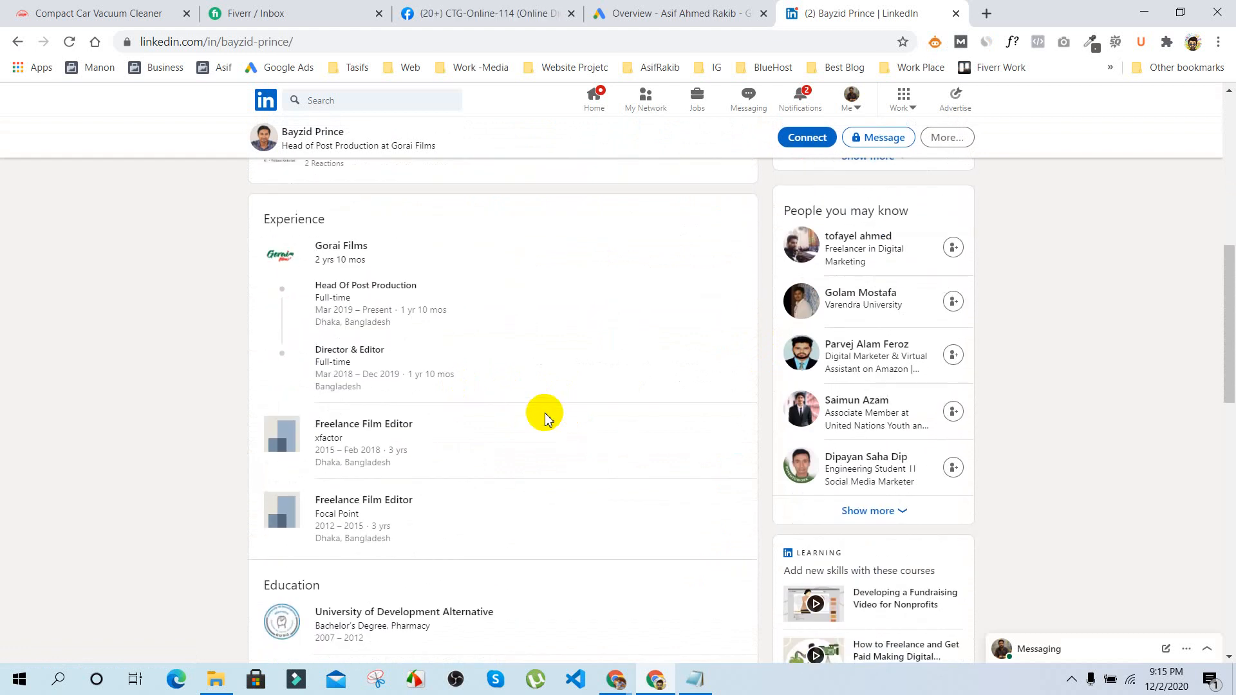
pyautogui.scroll(-5, 544, 415)
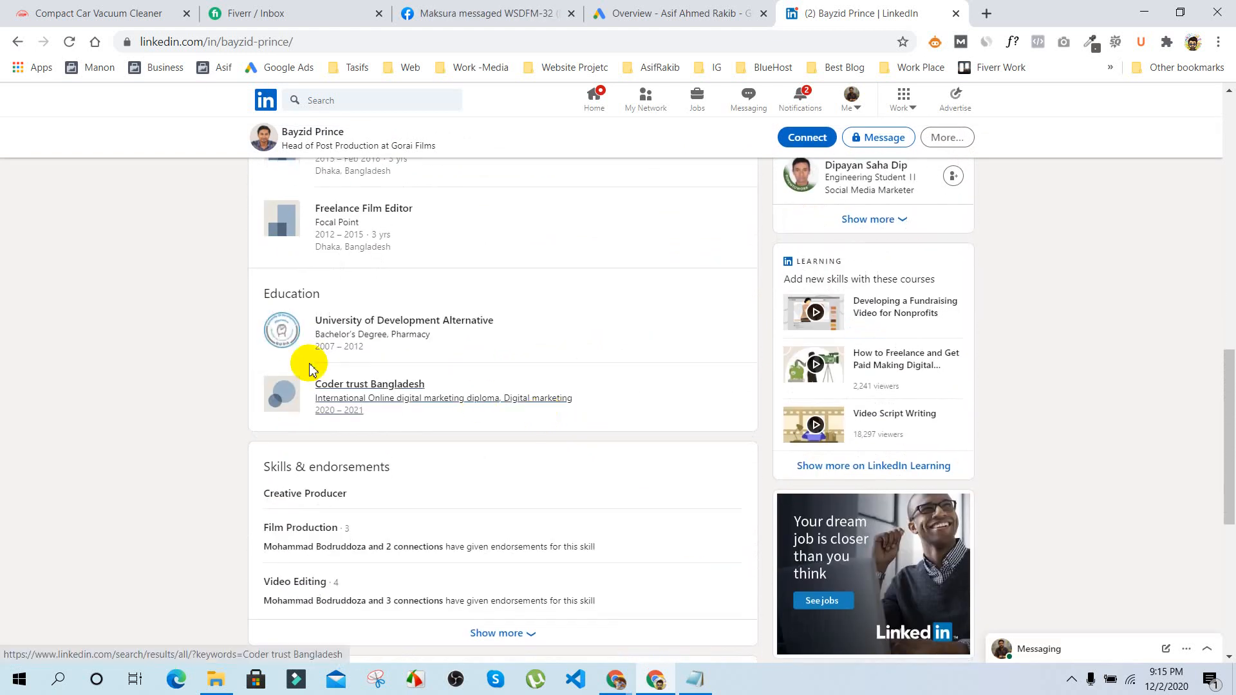
pyautogui.scroll(-2, 436, 422)
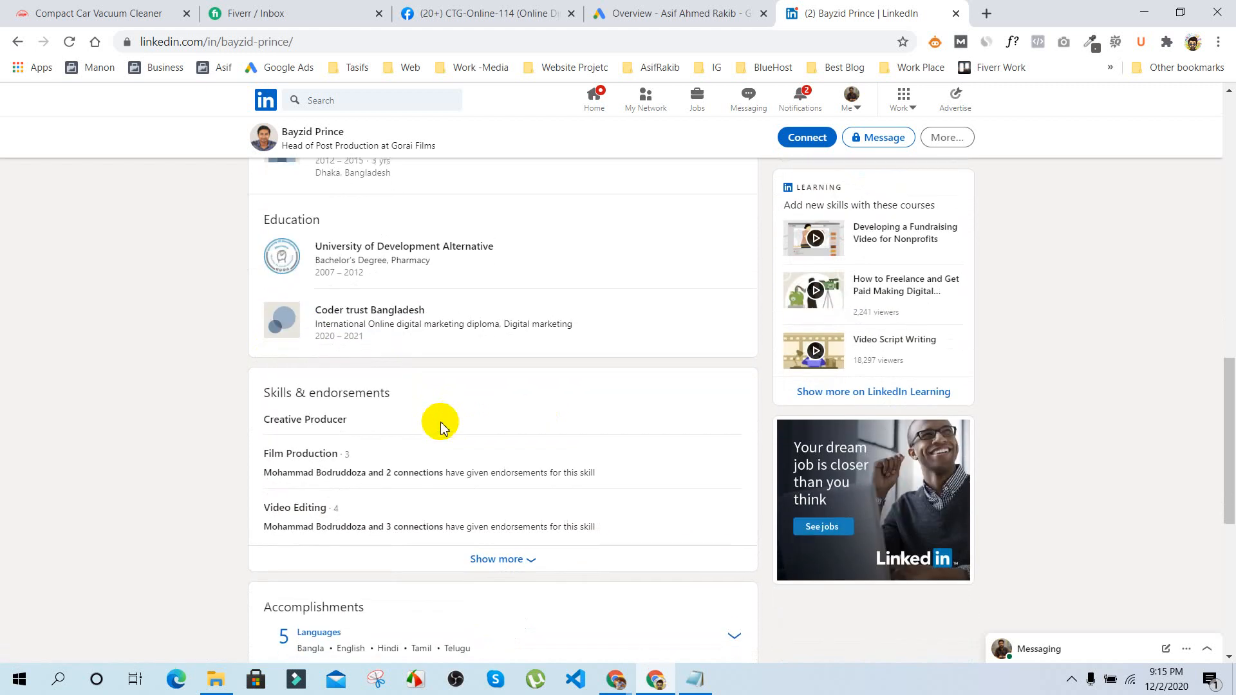
pyautogui.scroll(-7, 442, 427)
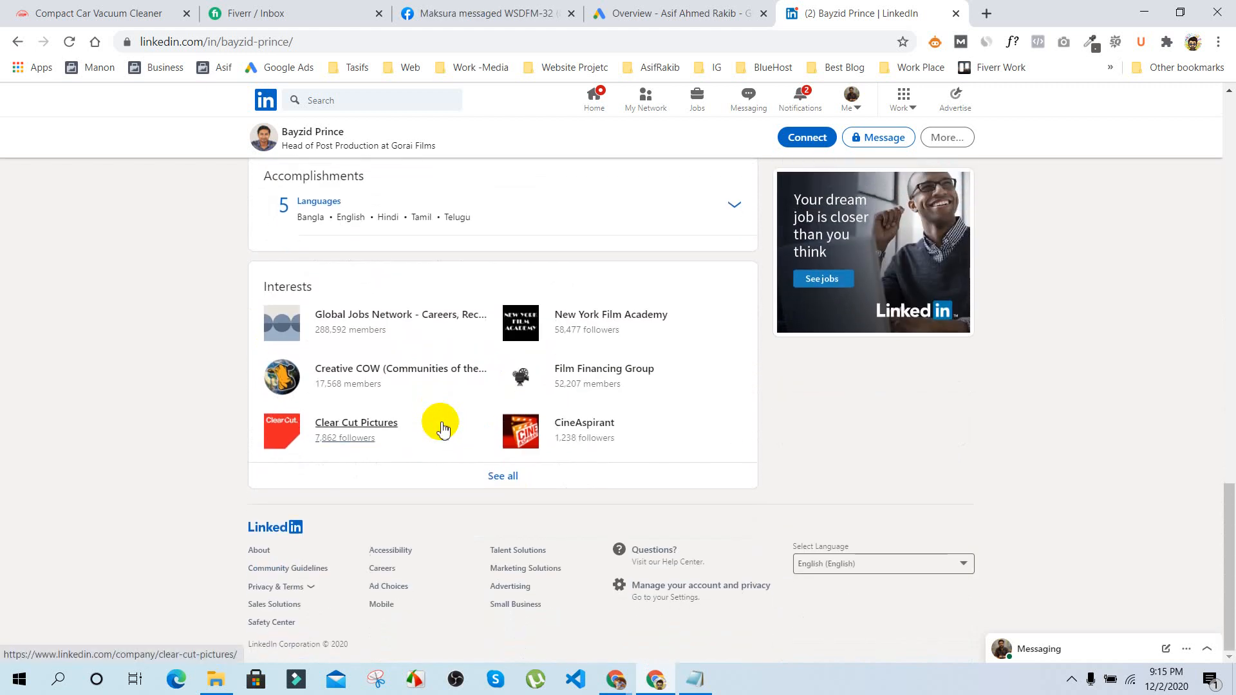
pyautogui.scroll(6, 443, 429)
pyautogui.scroll(15, 443, 428)
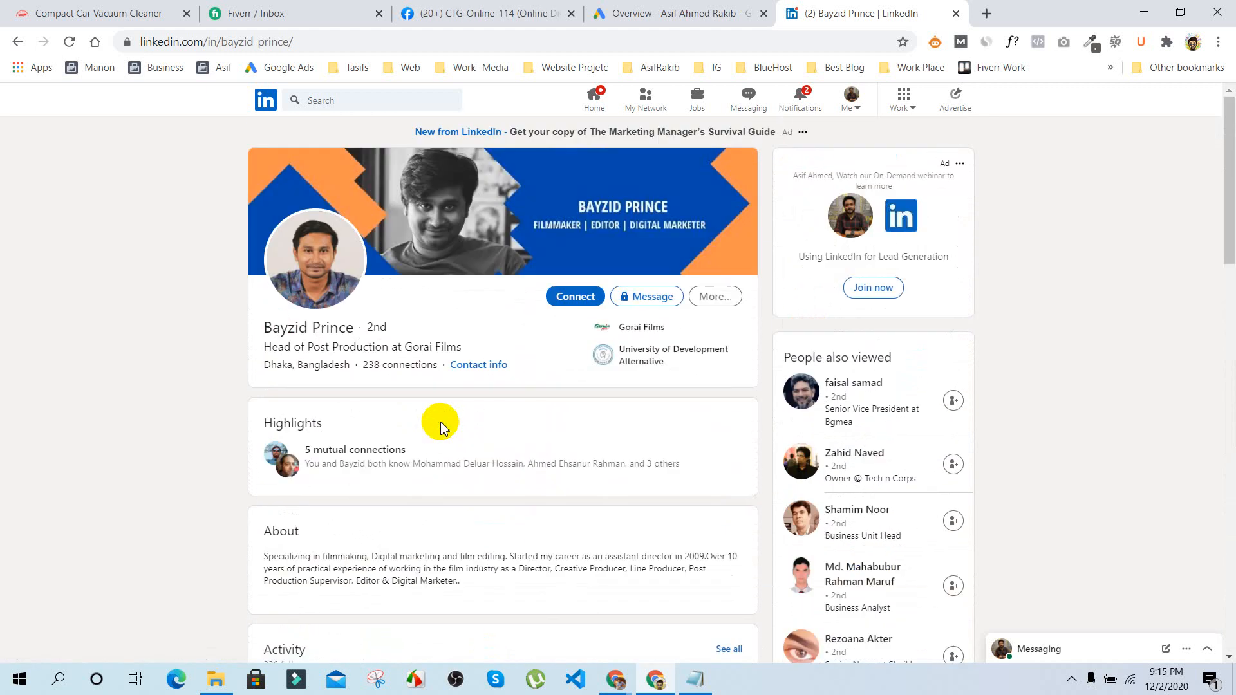
# Step: Review the student's profile again, comparing the banner, About text and experience with the education and skills sections
pyautogui.scroll(-12, 442, 427)
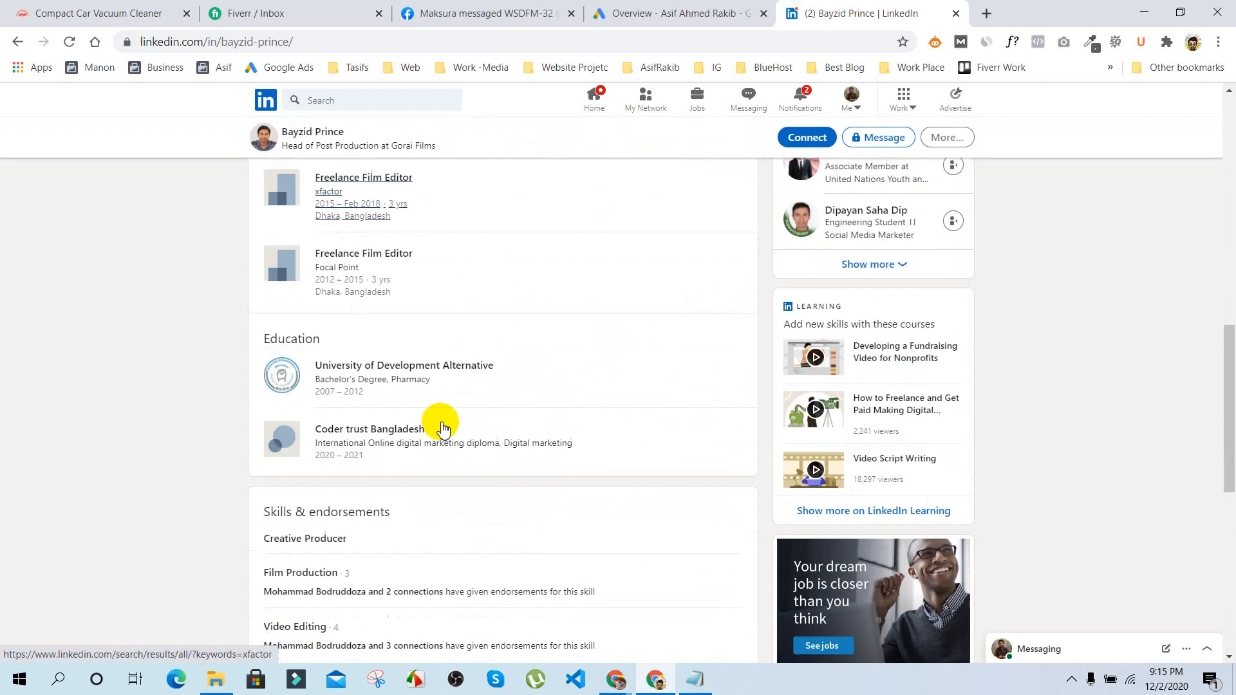
pyautogui.scroll(-1, 463, 489)
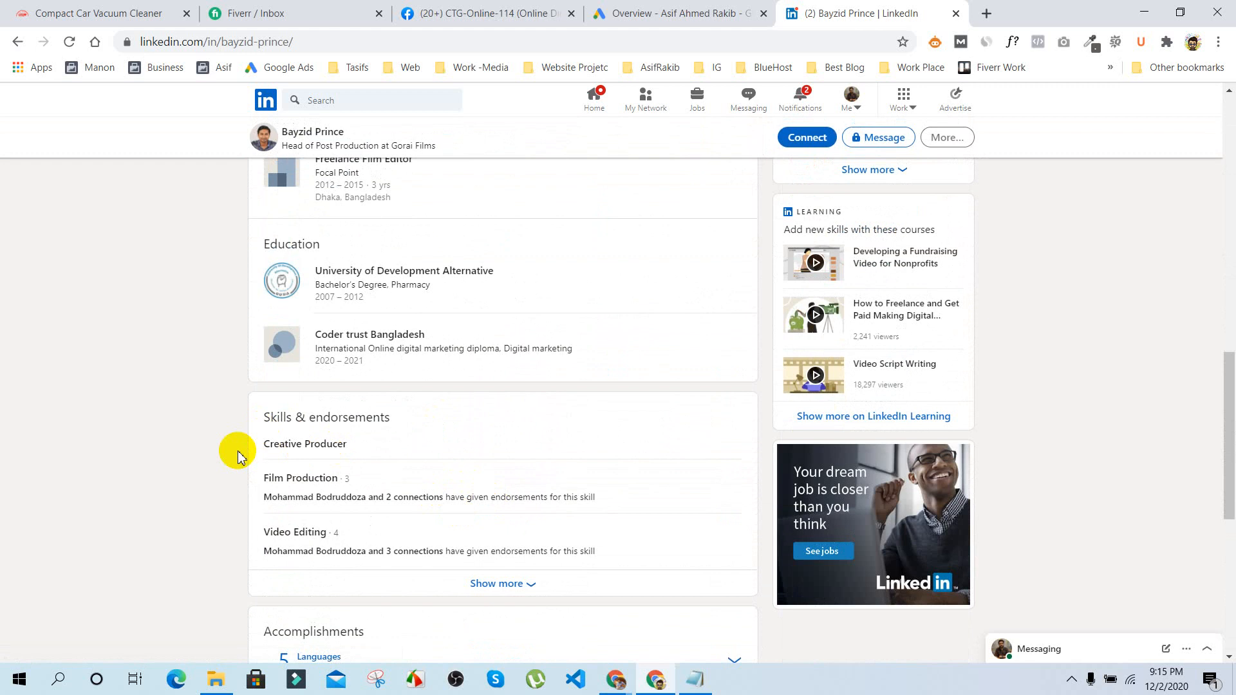
pyautogui.scroll(12, 237, 456)
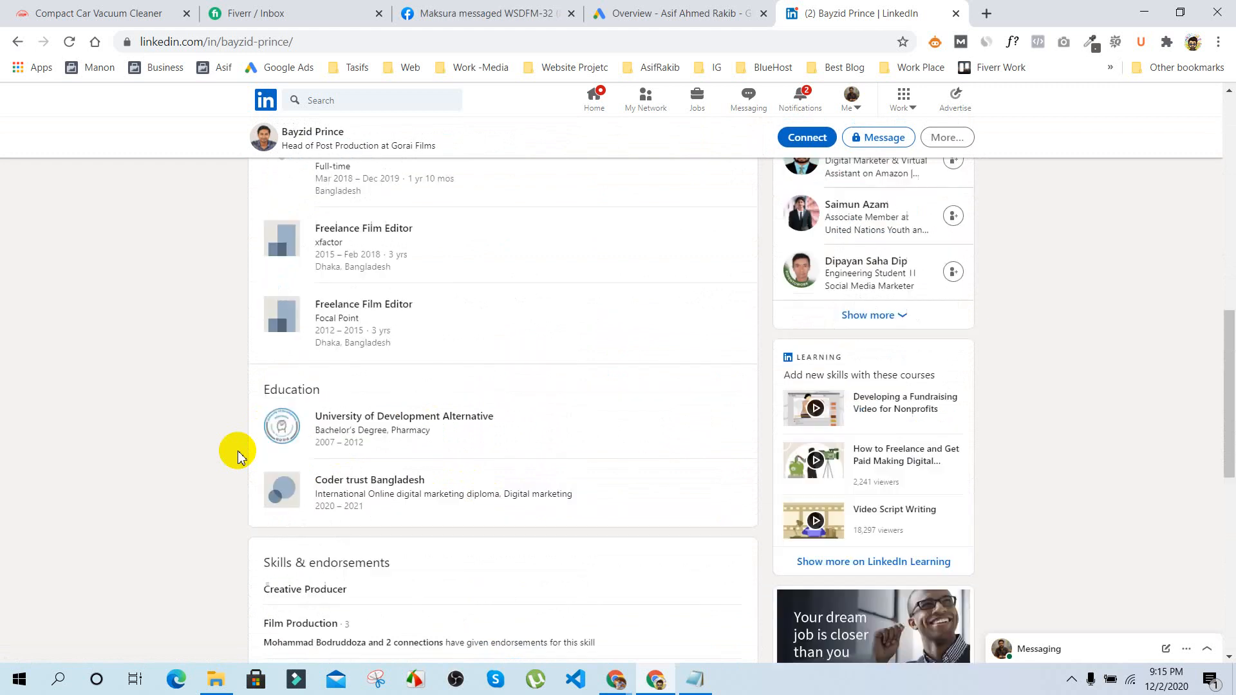
pyautogui.scroll(-3, 236, 455)
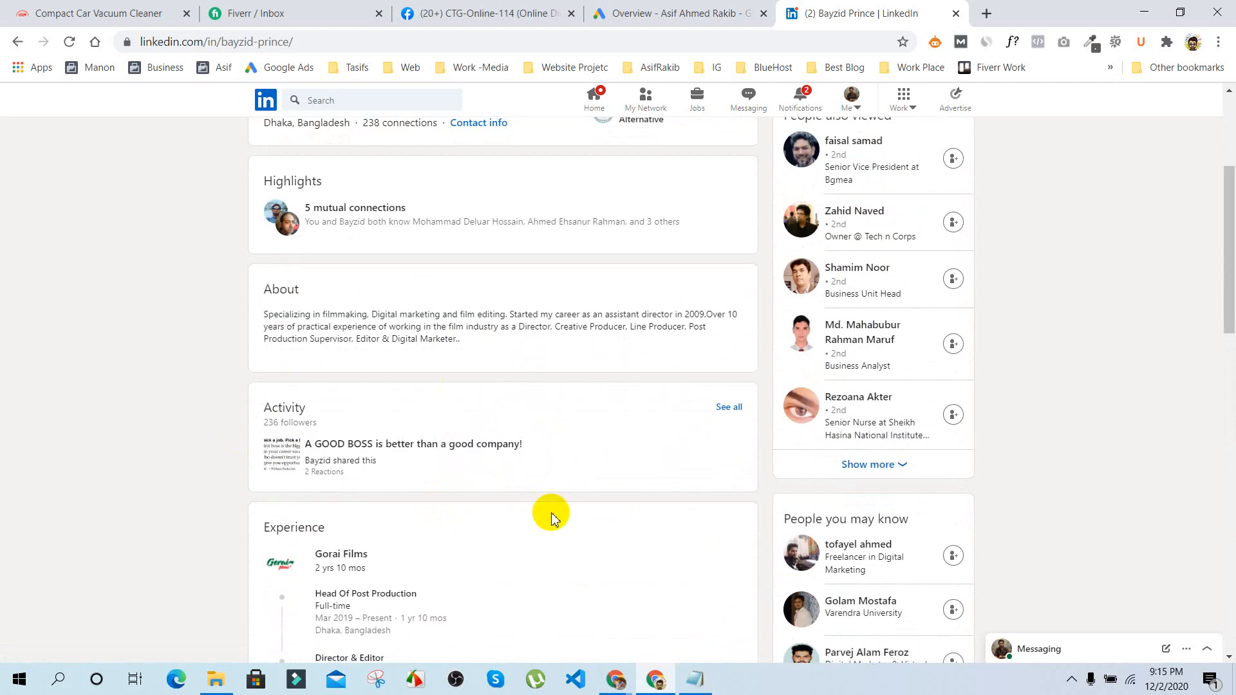
pyautogui.scroll(-5, 592, 343)
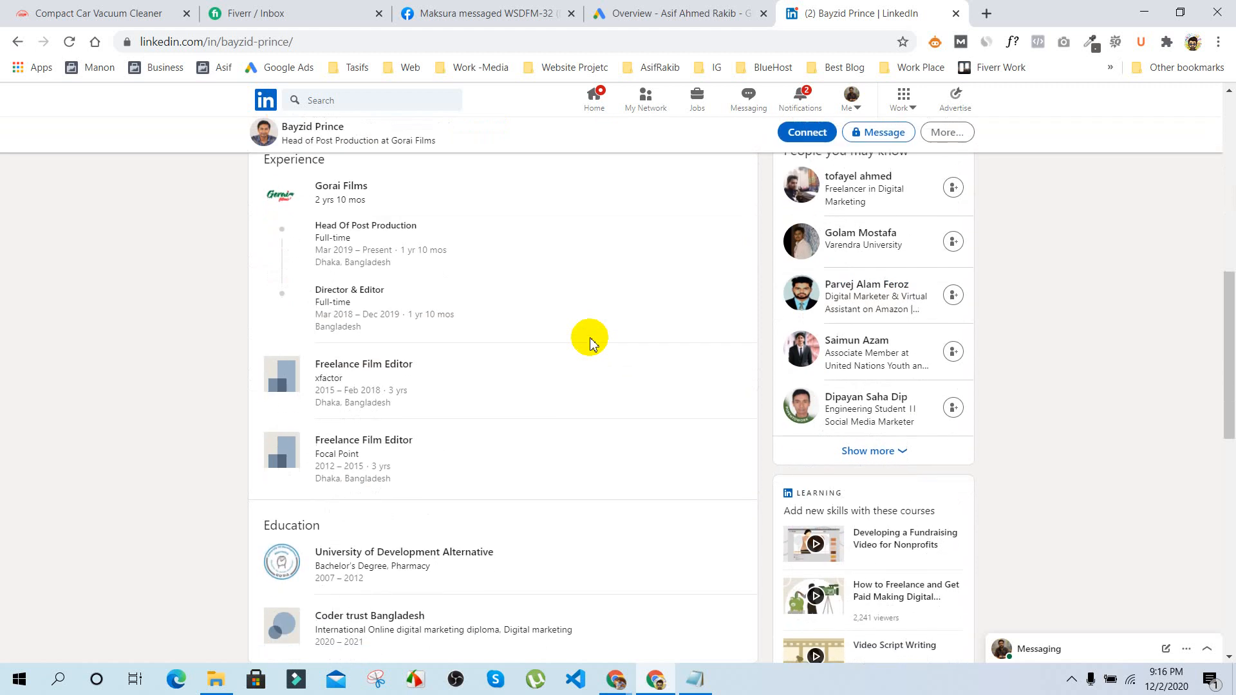
pyautogui.scroll(10, 592, 342)
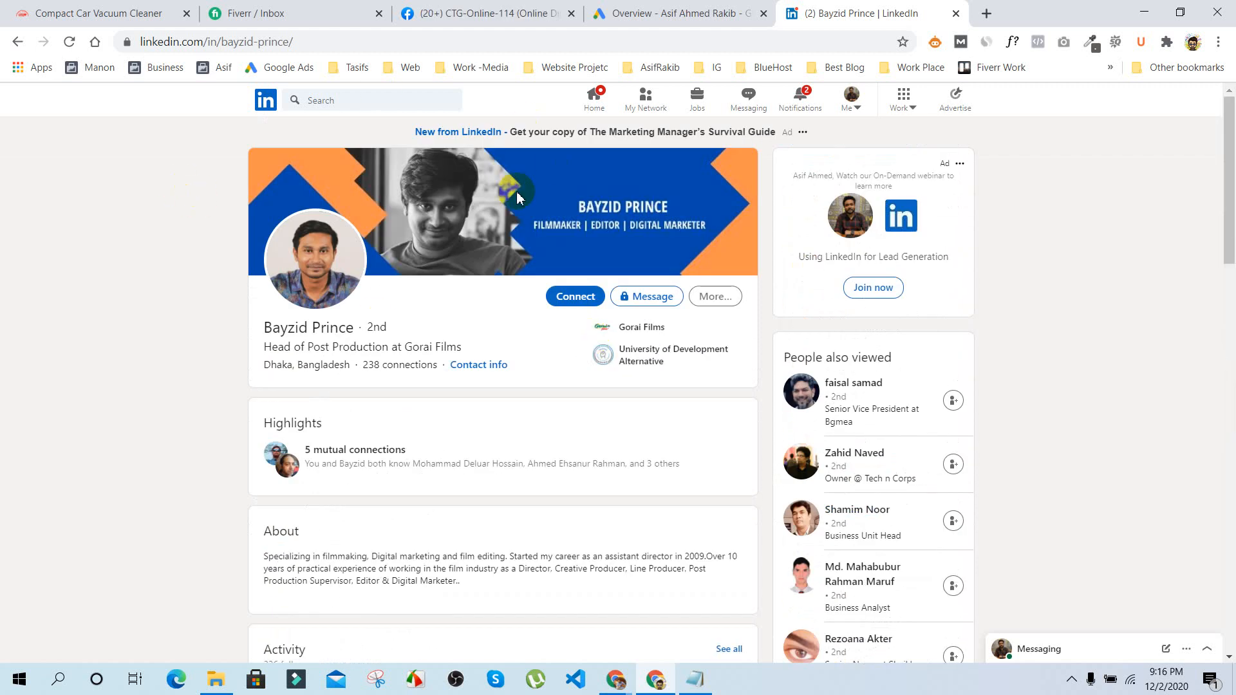
pyautogui.scroll(-7, 422, 451)
pyautogui.scroll(7, 419, 442)
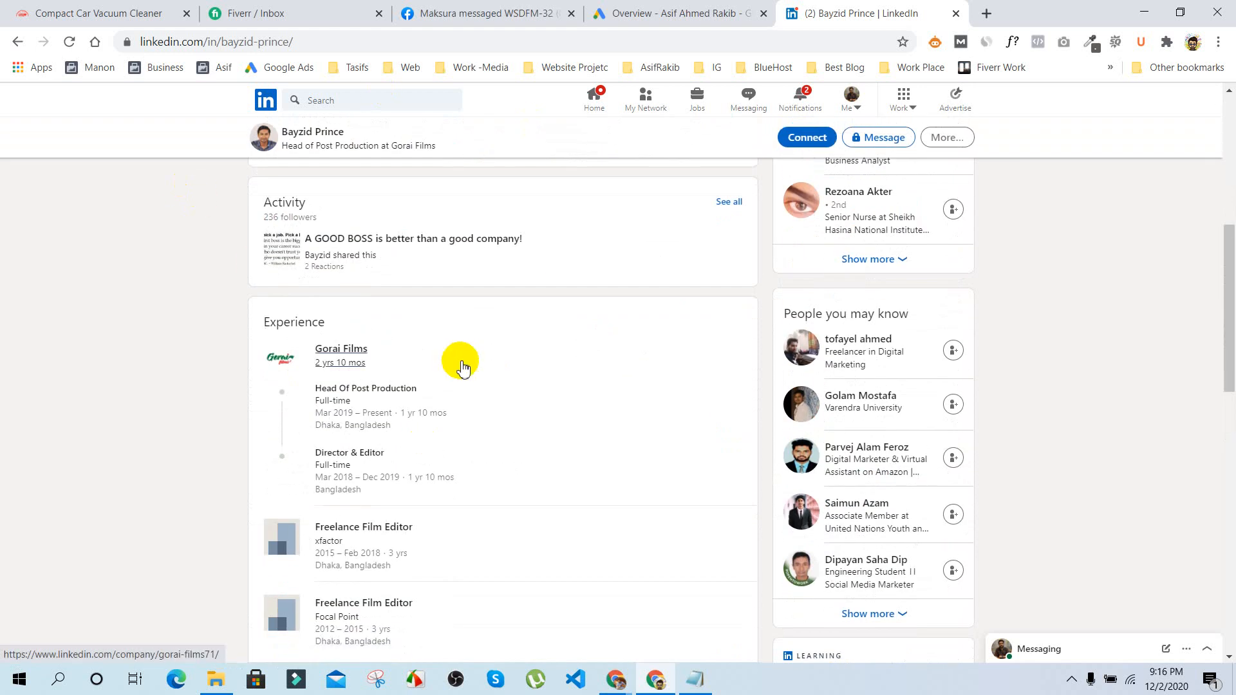
pyautogui.scroll(-5, 524, 483)
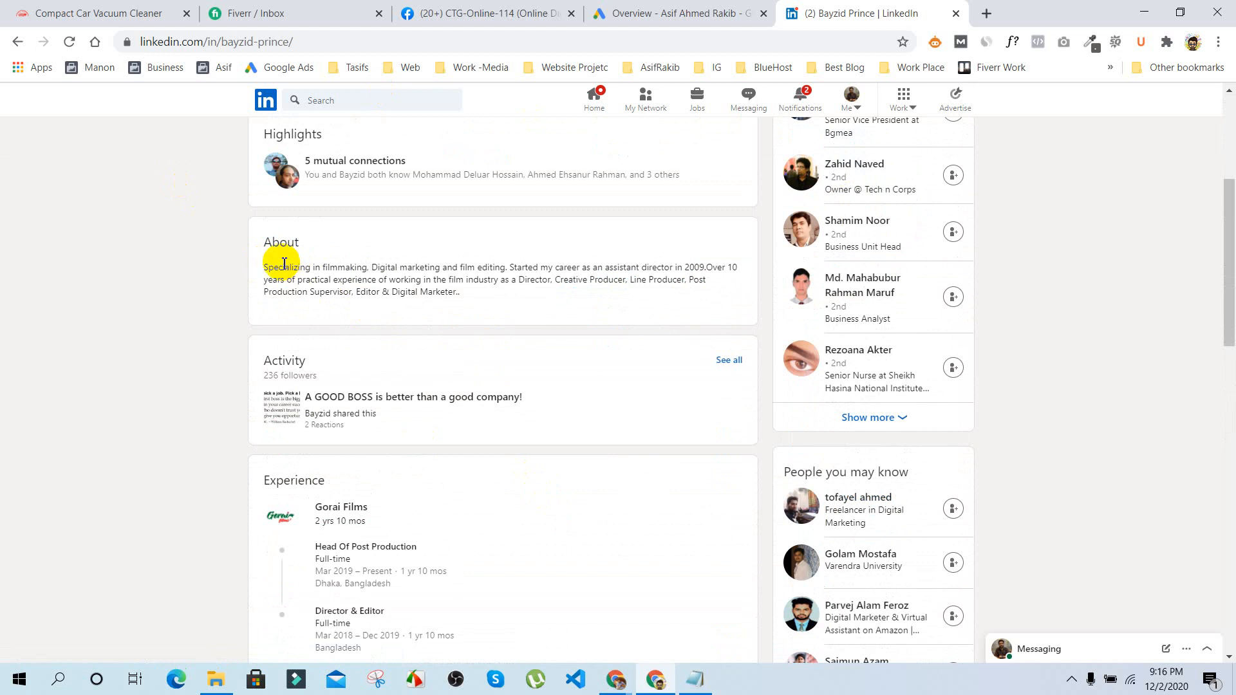
pyautogui.scroll(-4, 472, 348)
pyautogui.scroll(-9, 565, 446)
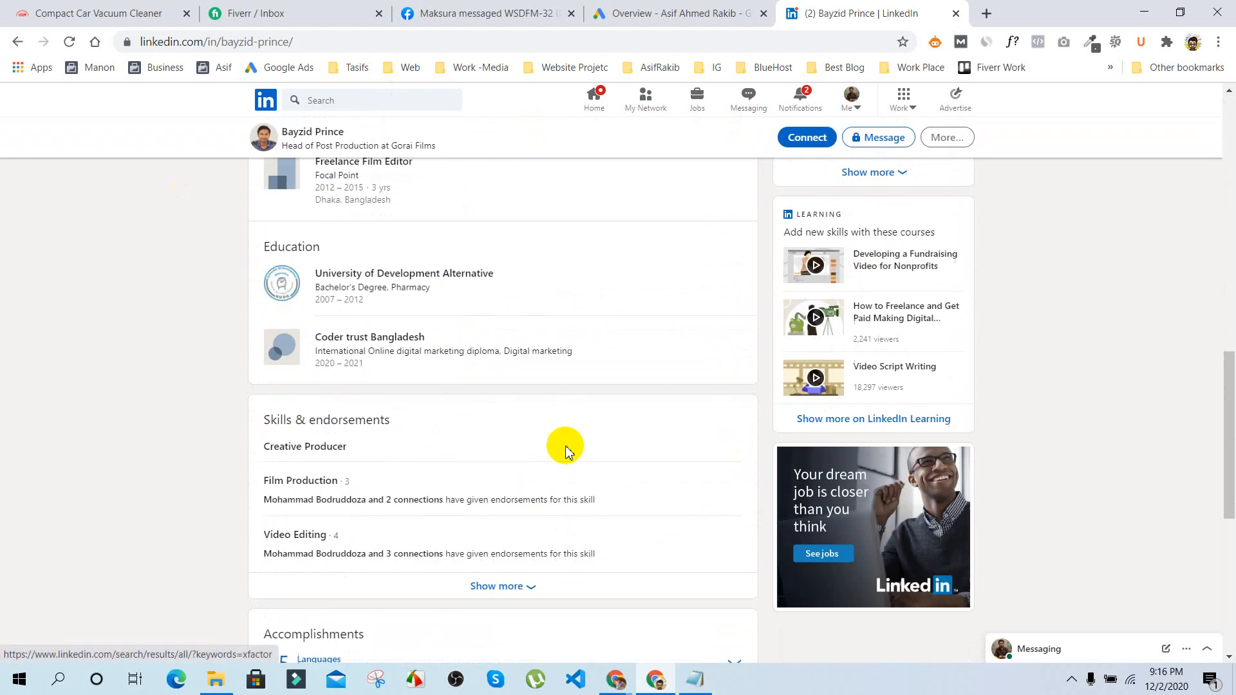
pyautogui.scroll(-3, 565, 450)
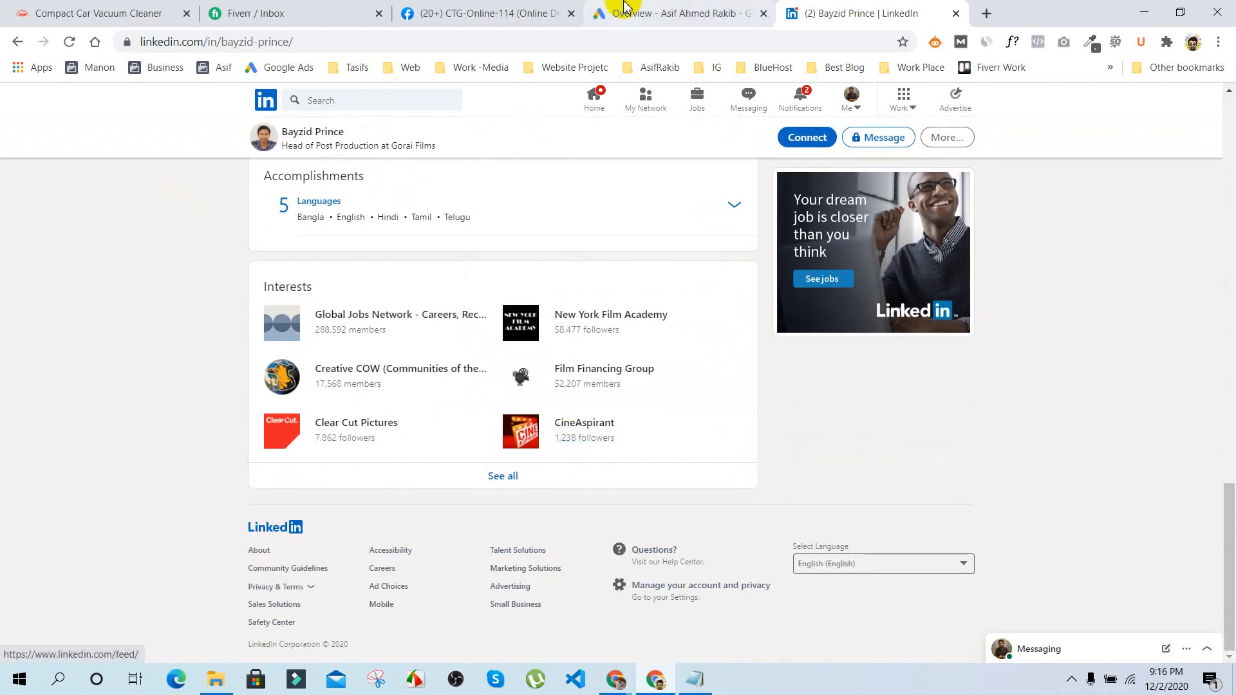
# Step: Return to the assignment sheet and enter 9 as the LinkedIn Profile mark for the student in row 5
pyautogui.click(658, 681)
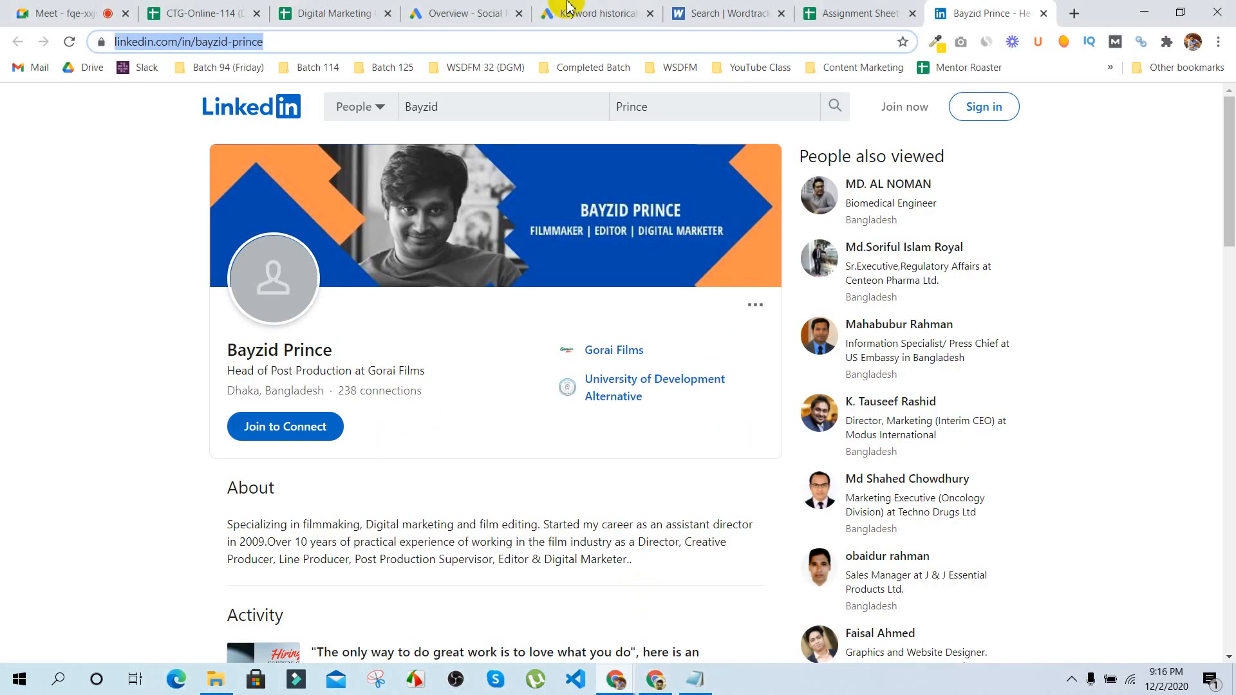
pyautogui.click(828, 13)
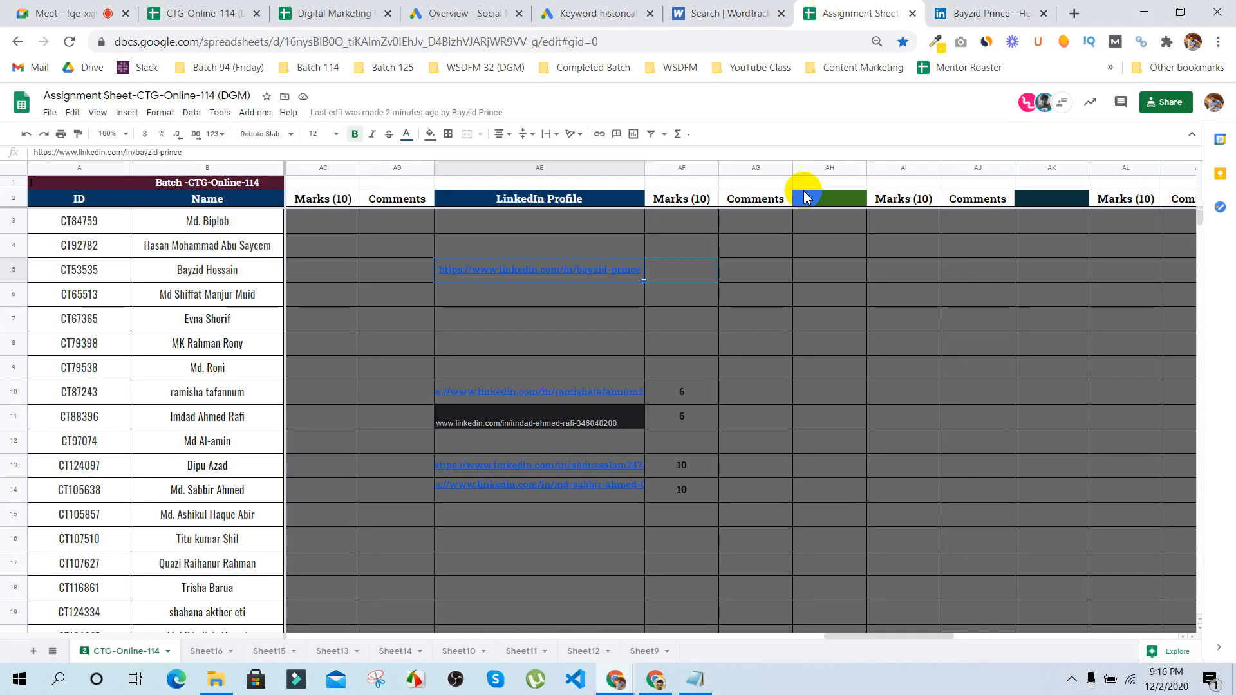
pyautogui.click(681, 276)
pyautogui.write('9')
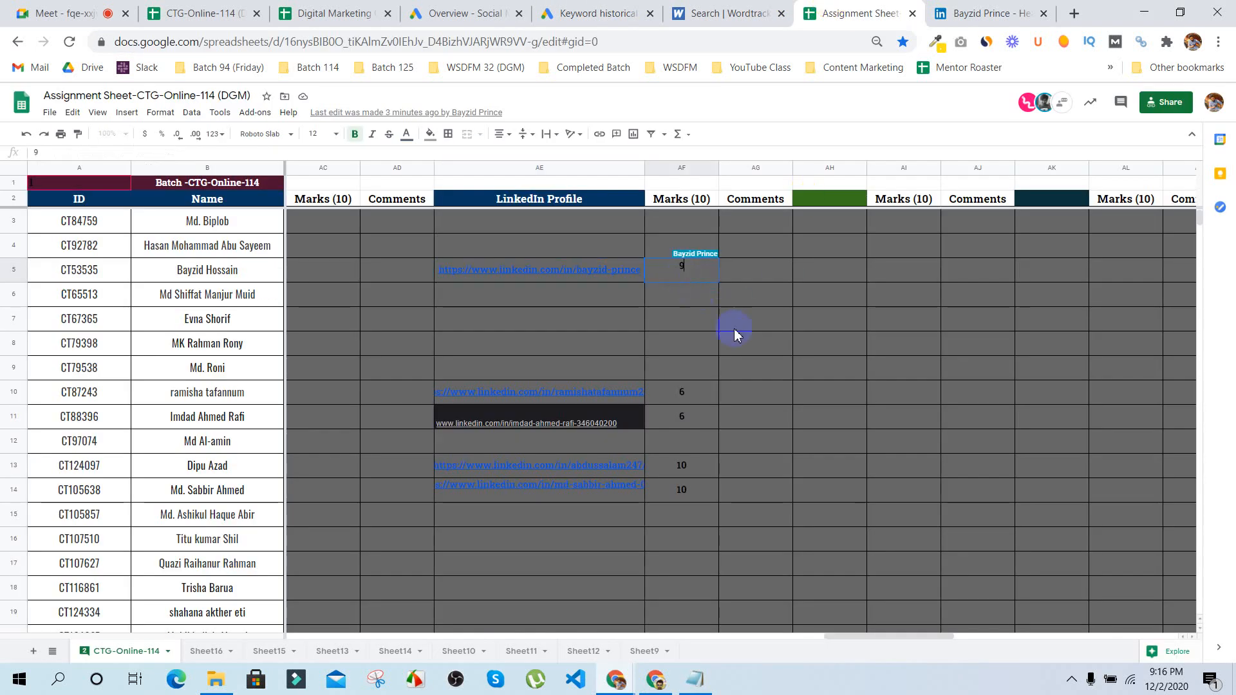
pyautogui.click(809, 401)
pyautogui.scroll(-2, 808, 400)
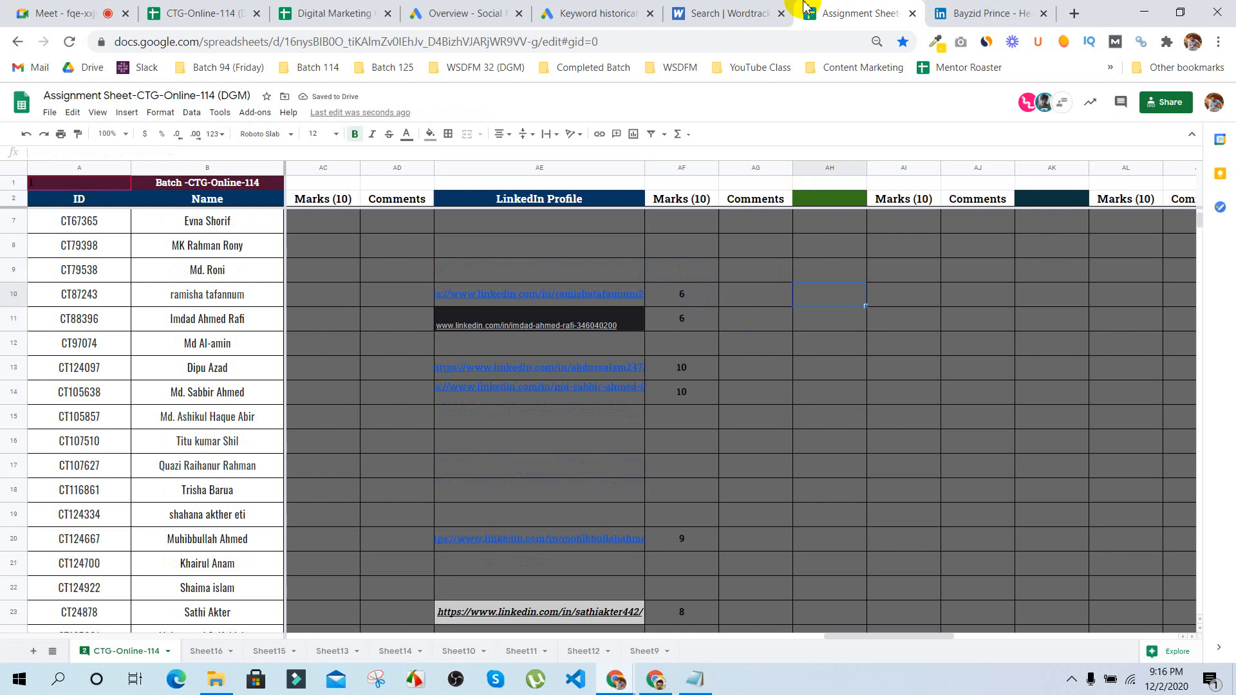
# Step: Glance at the course syllabus and attendance sheet, return to the Meet call and open the hidden system tray icons
pyautogui.click(329, 9)
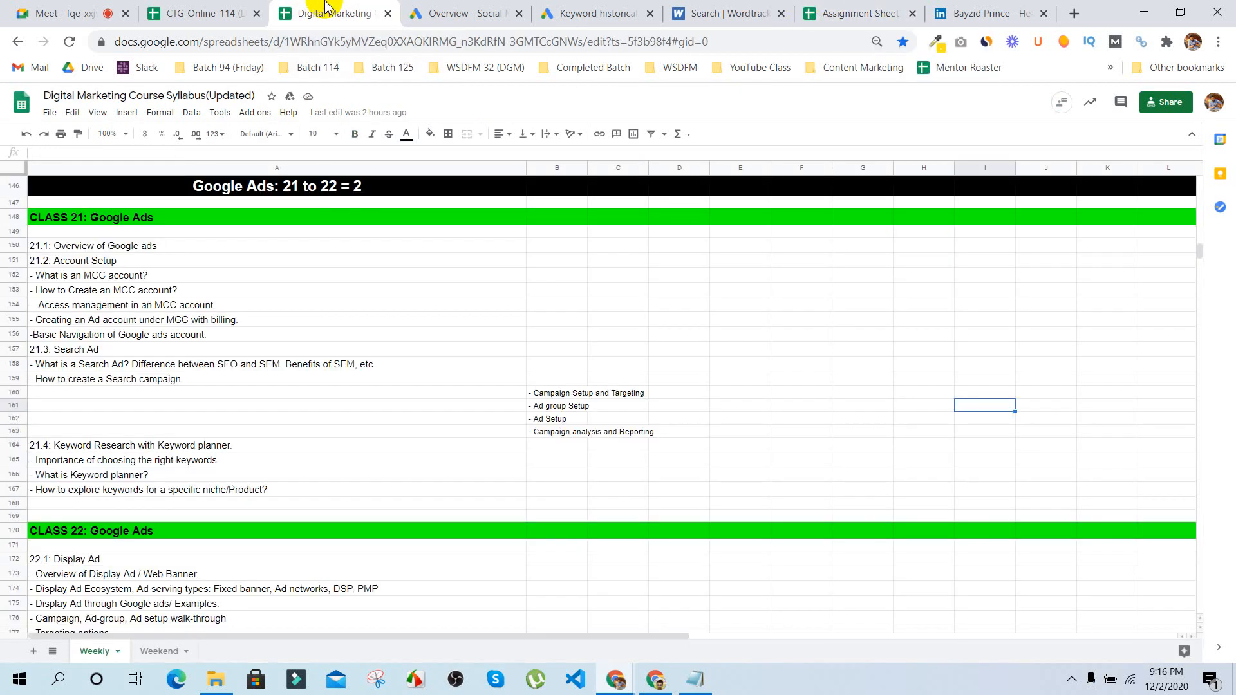
pyautogui.click(235, 8)
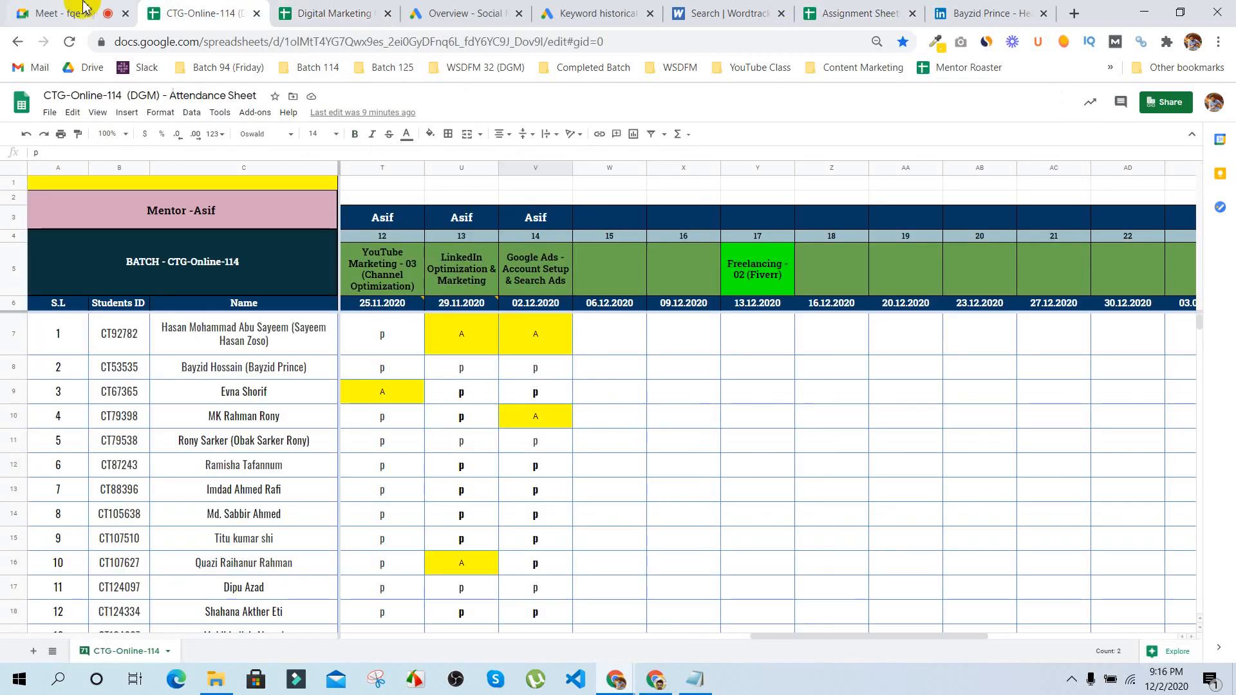
pyautogui.click(65, 13)
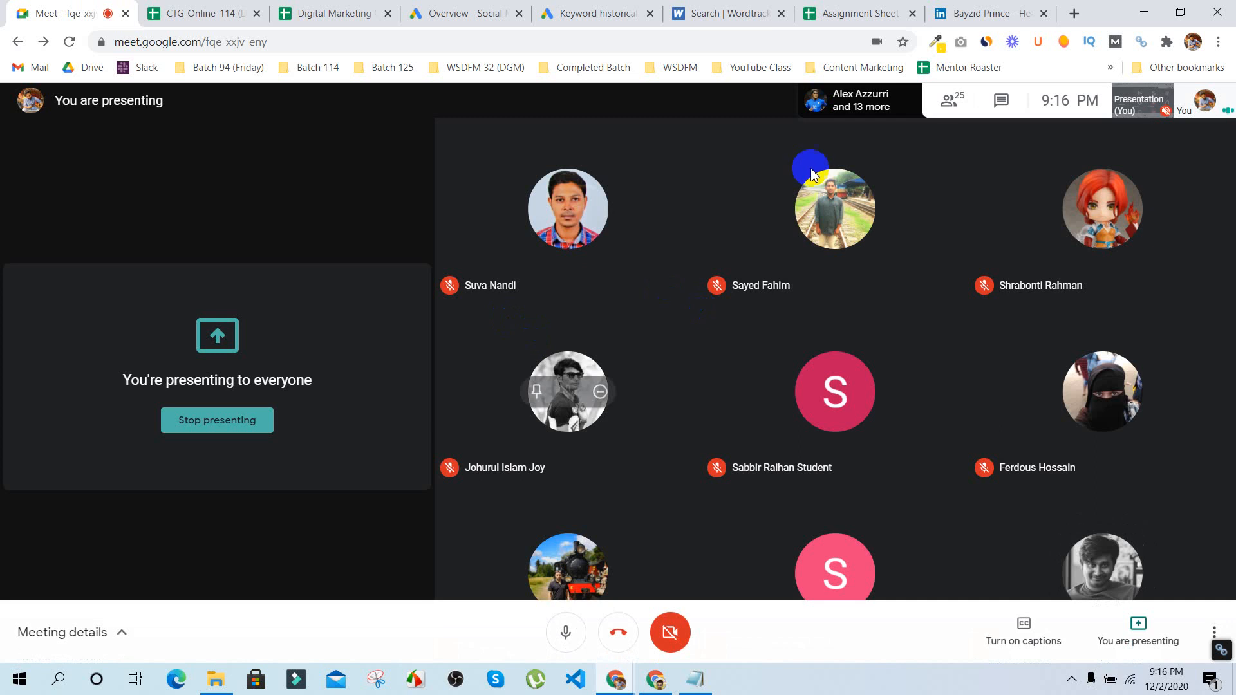
pyautogui.click(1072, 680)
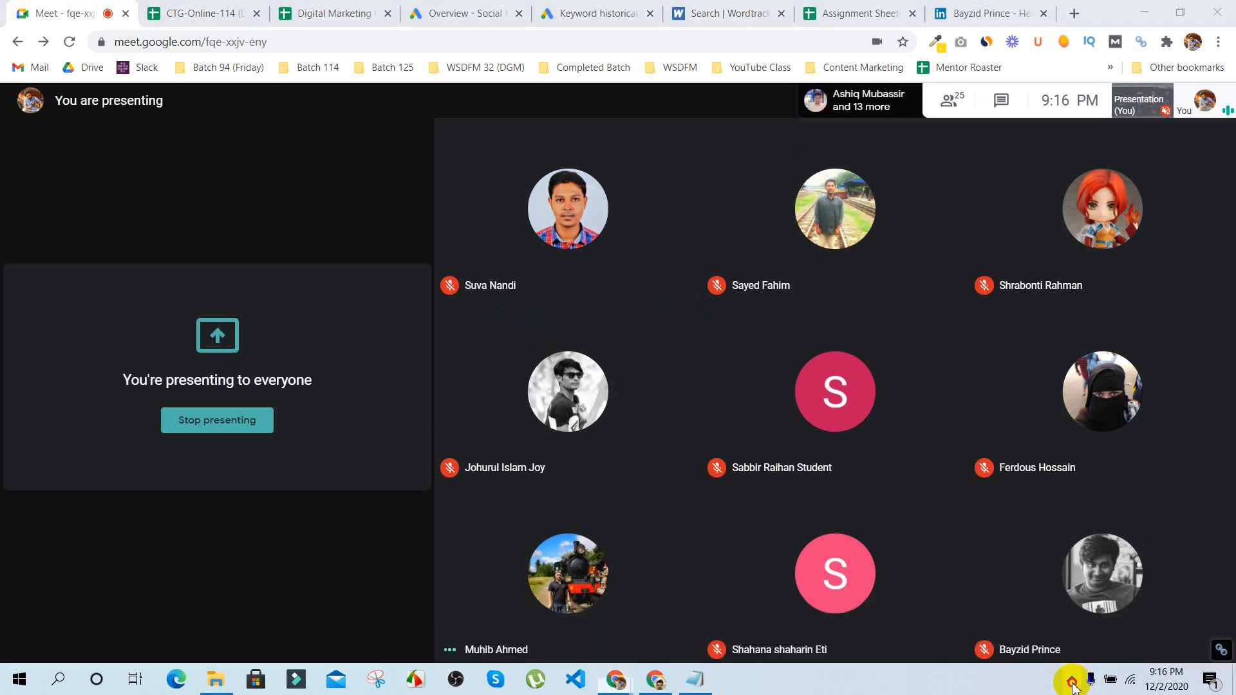